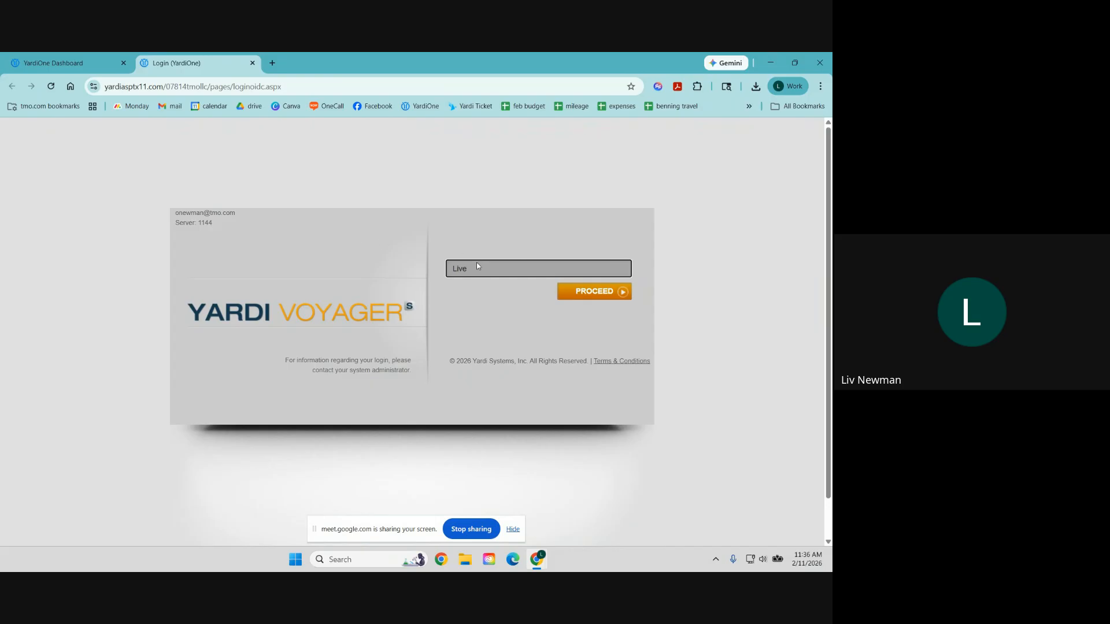
Step: Log into the TEST database instead of Live and dismiss the license-expiry alert
left_click(477, 264)
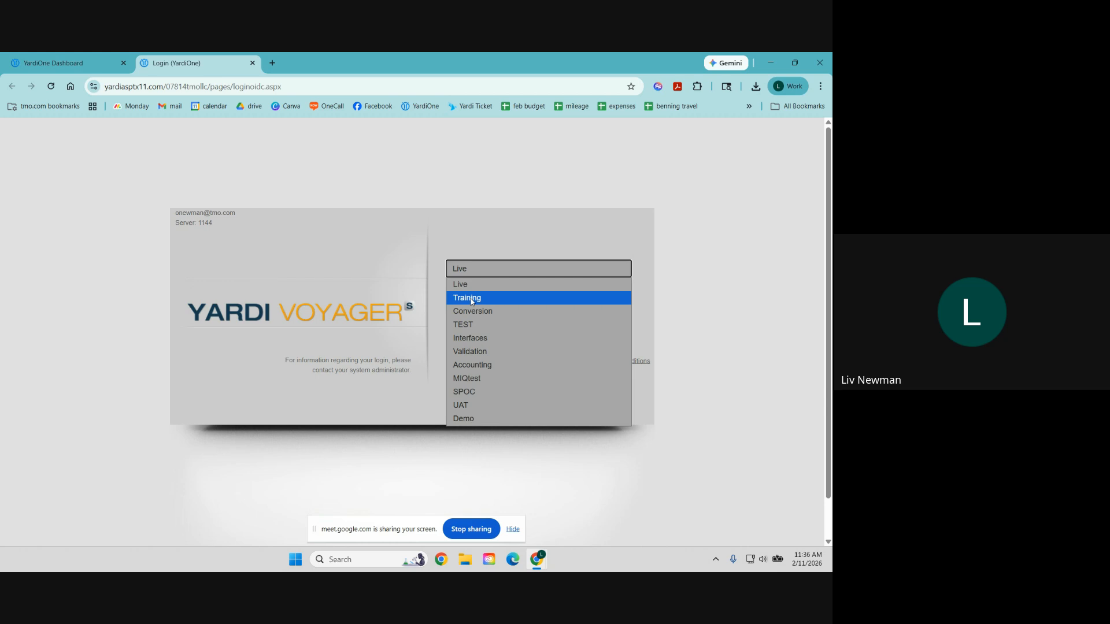
left_click(488, 329)
left_click(588, 292)
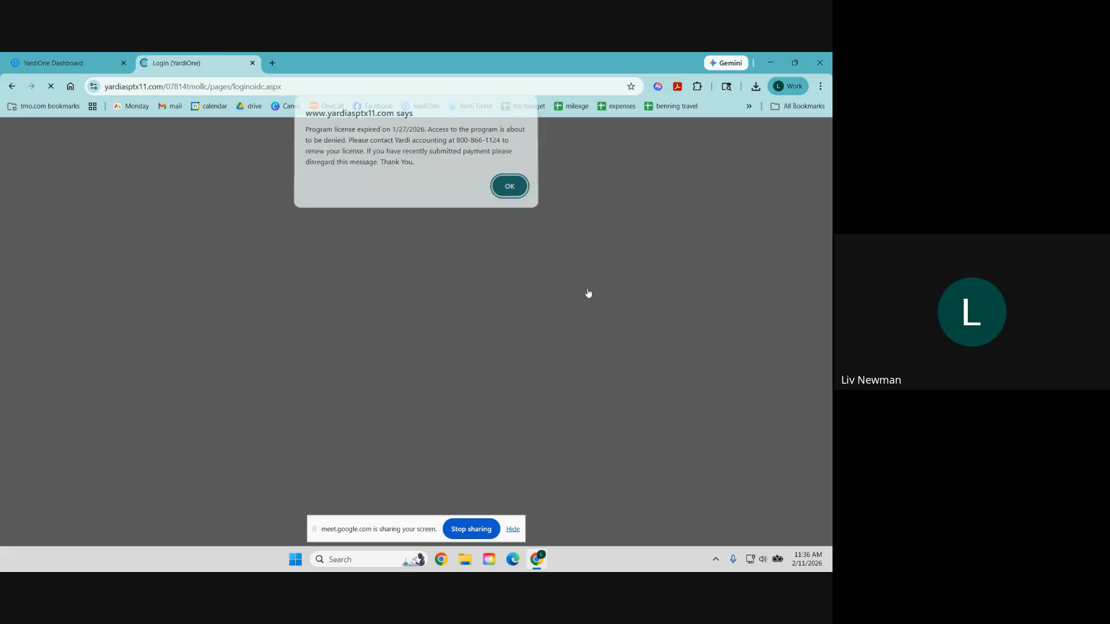
left_click(508, 188)
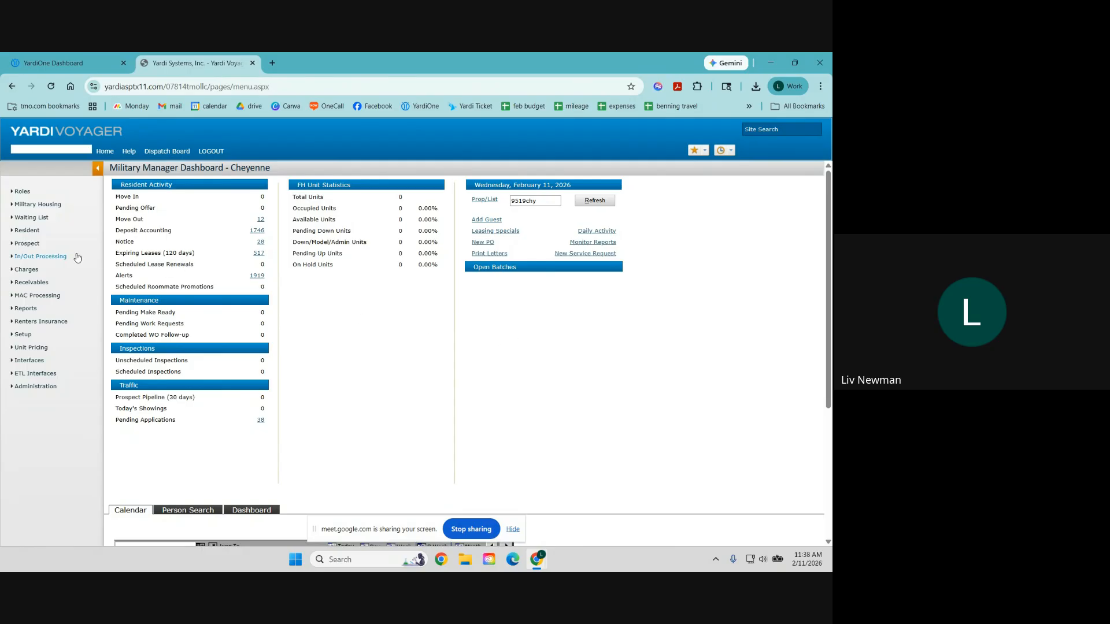
Step: Wait for the Cheyenne Military Manager Dashboard for property 9519chy to finish loading
mouse_move(28, 245)
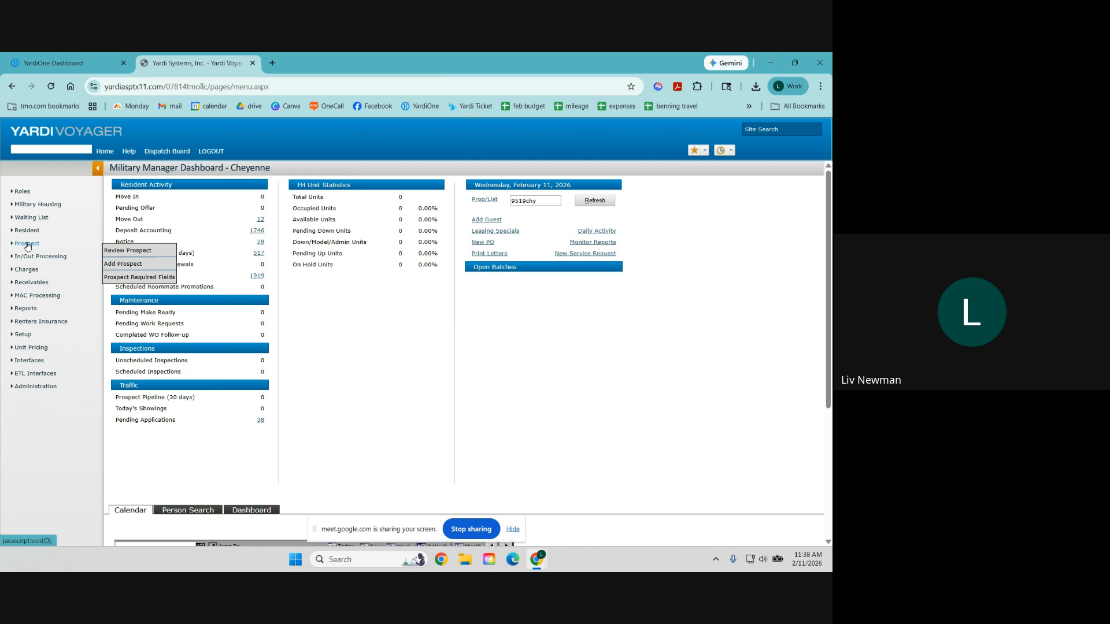
Step: Start a new military guest card and enter the prospect's first and last name
left_click(132, 264)
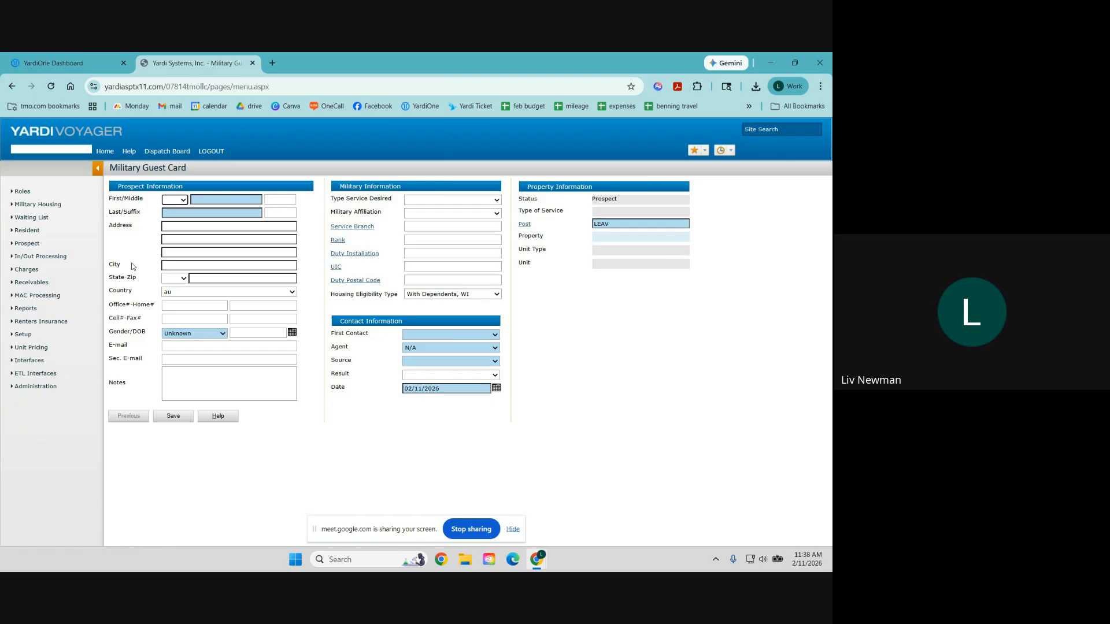
left_click(206, 199)
type("Olivia")
key("Tab")
key("Tab")
type("Testing1")
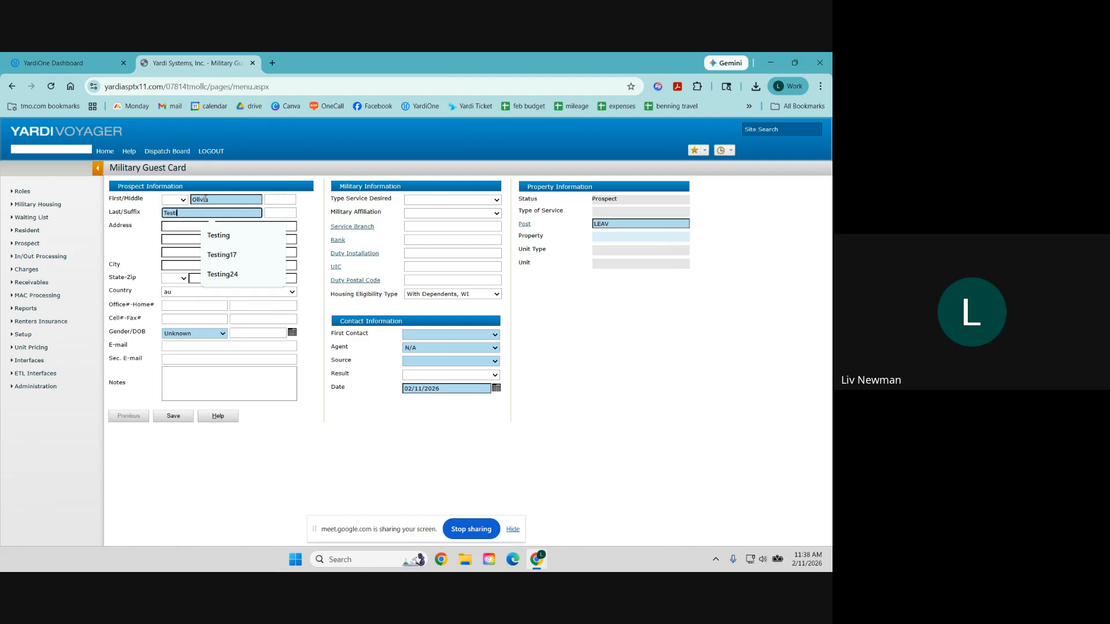
key("Tab")
key("Tab")
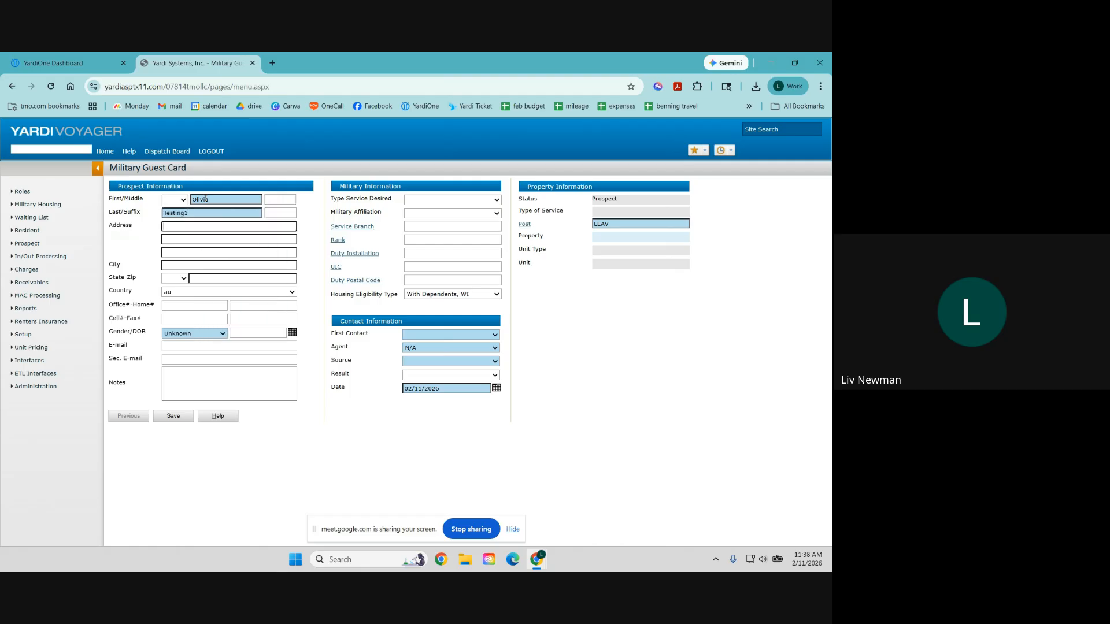
Step: Fill in the prospect's street address, city, state VA and zip code
type("123 S")
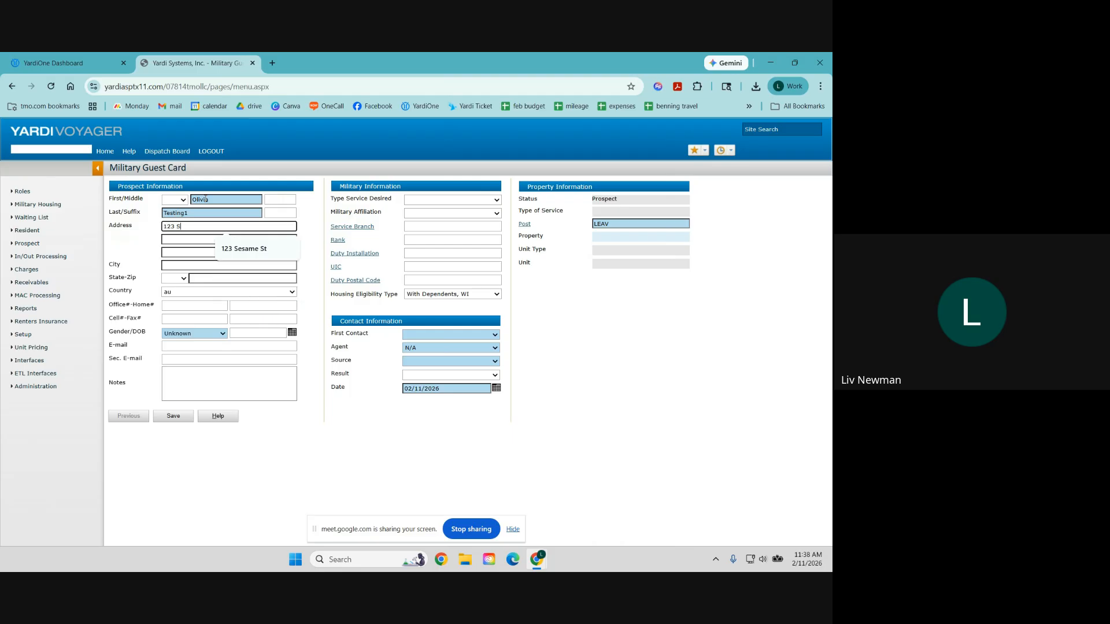
key("Down")
key("Return")
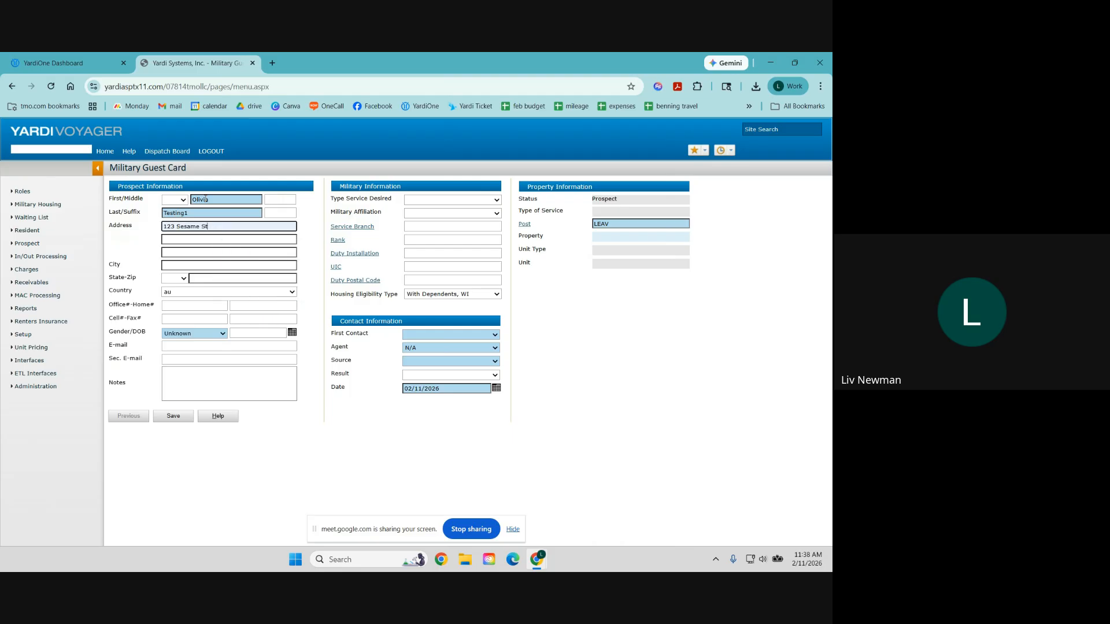
key("Tab")
key("Tab")
key("Tab")
type("Fort")
key("Down")
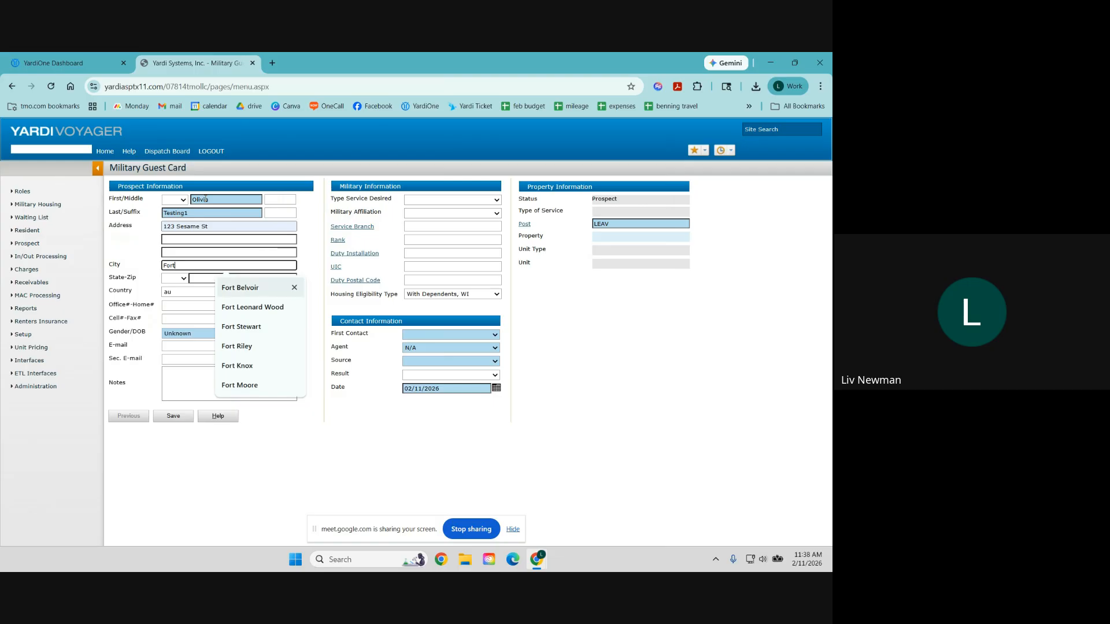
key("Return")
key("Tab")
key("v")
key("Tab")
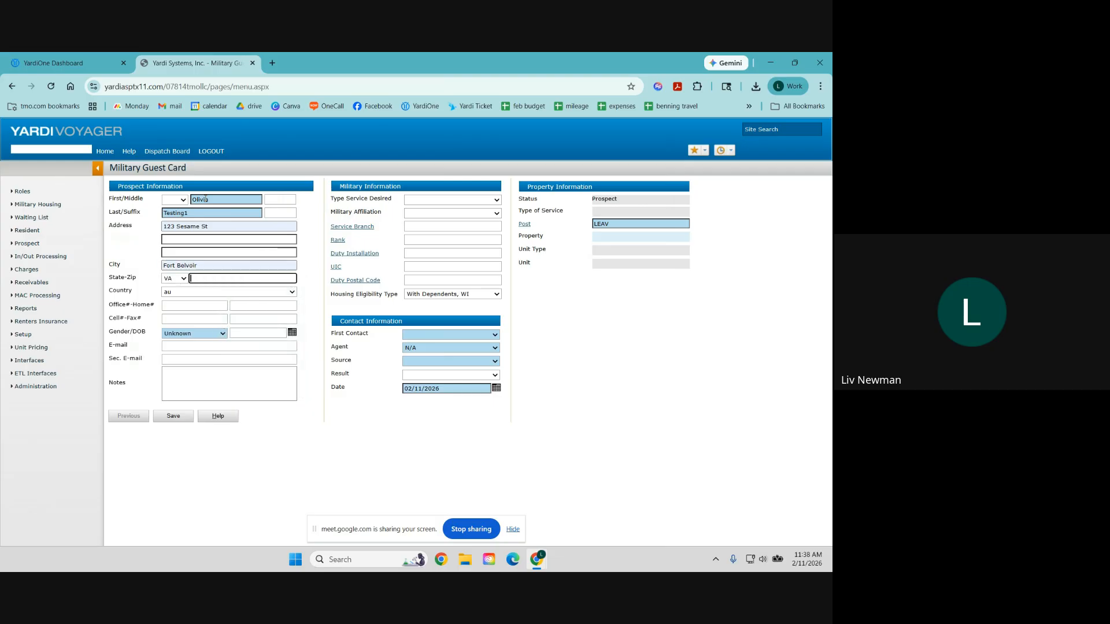
type("22060")
key("Tab")
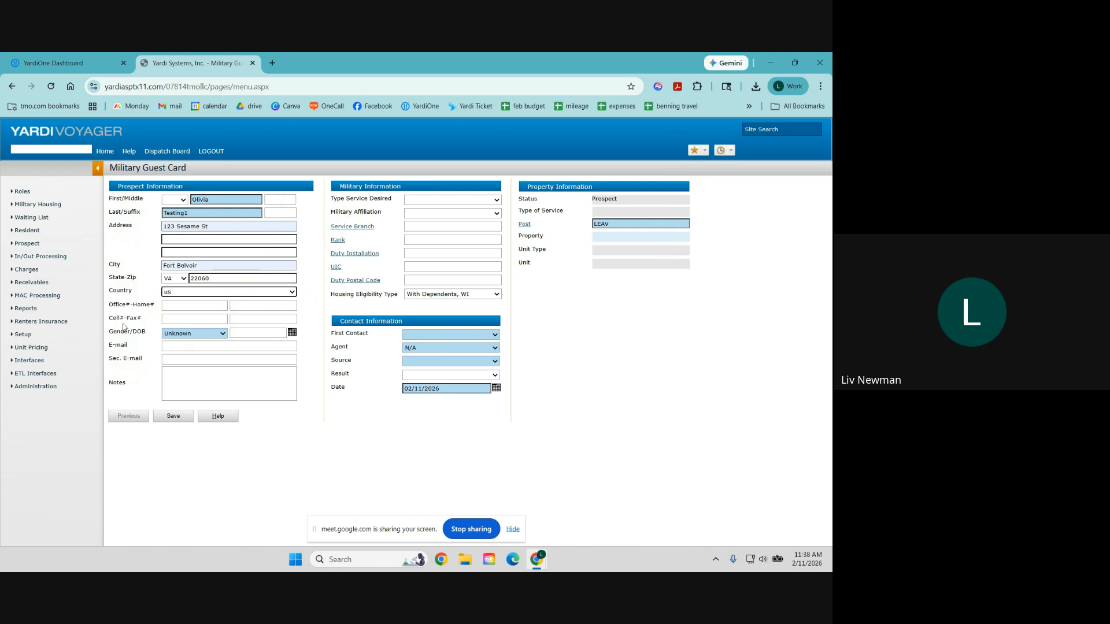
Step: Enter the prospect's cell number, gender Female, date of birth and e-mail address
left_click(198, 320)
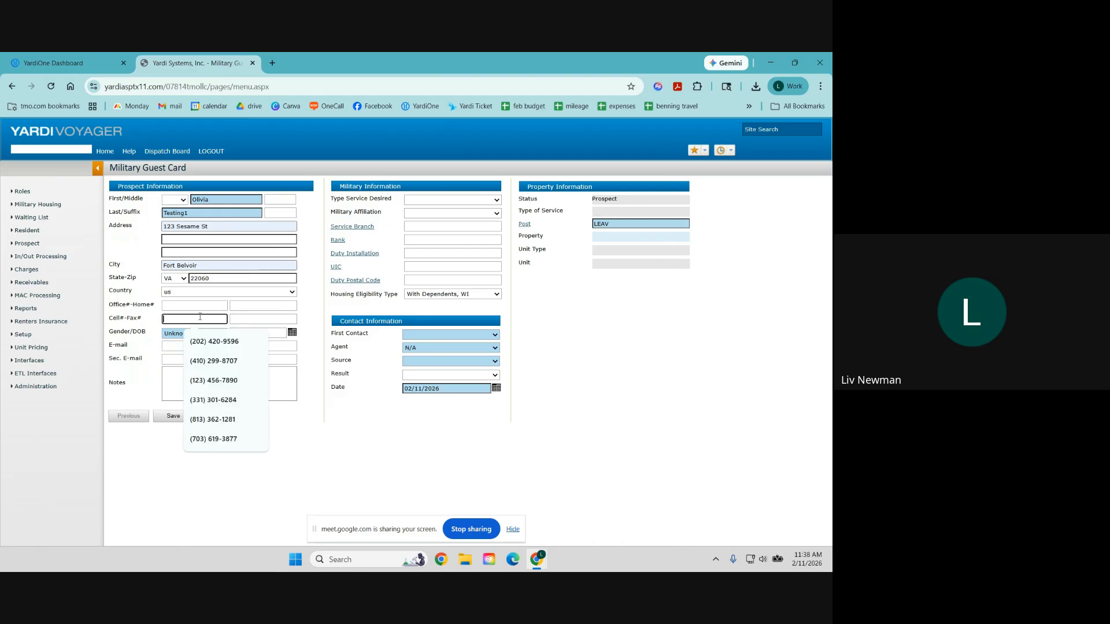
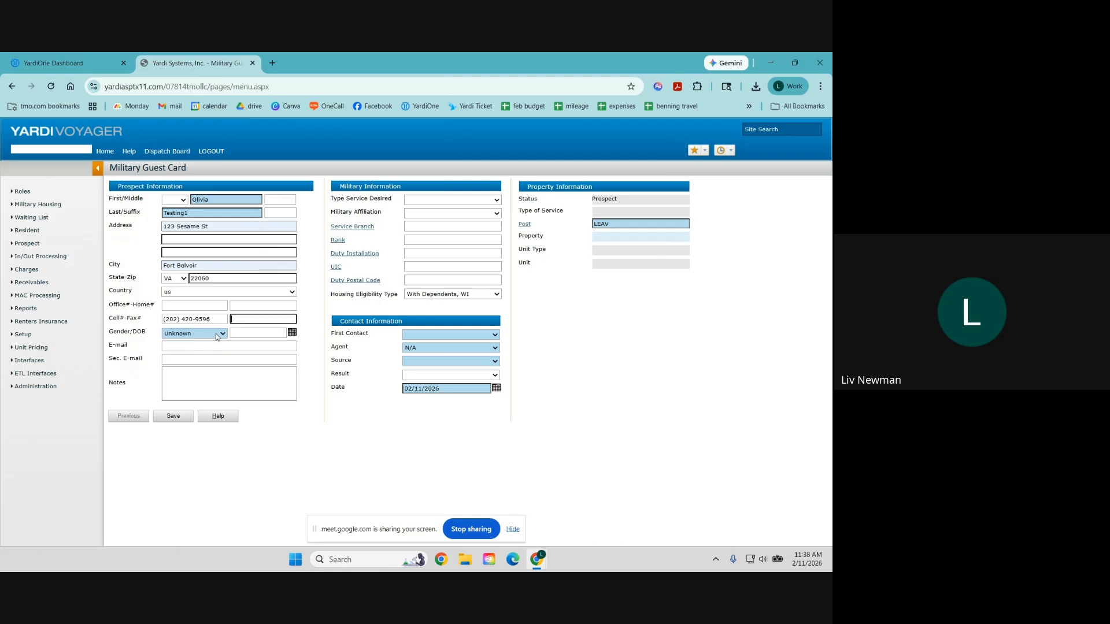
left_click(216, 334)
left_click(206, 359)
left_click(244, 334)
type("1/1/95")
left_click(206, 345)
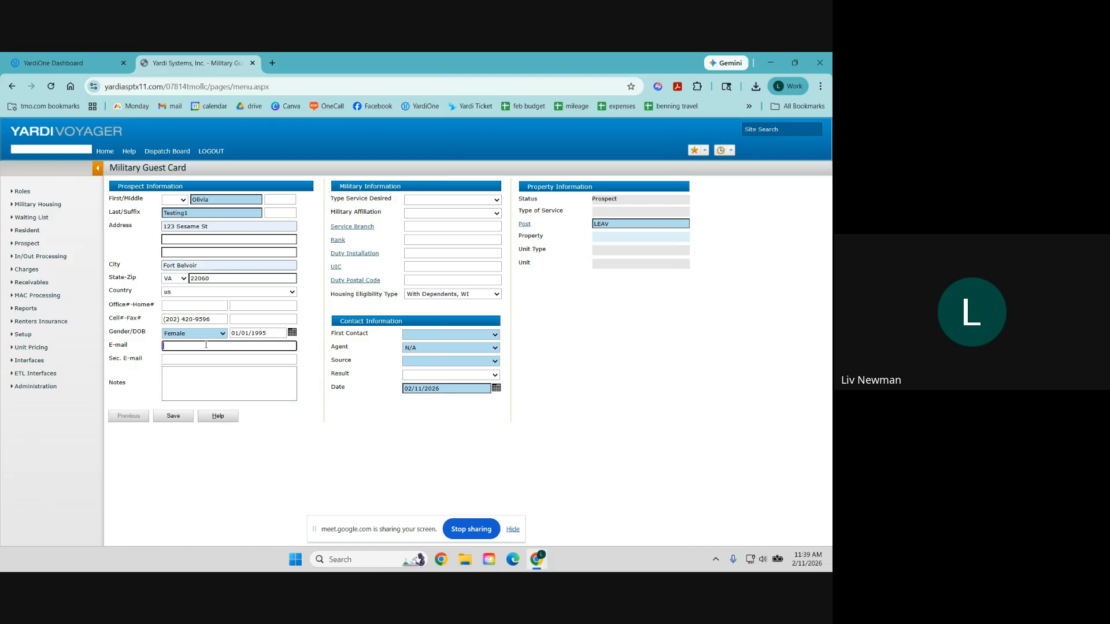
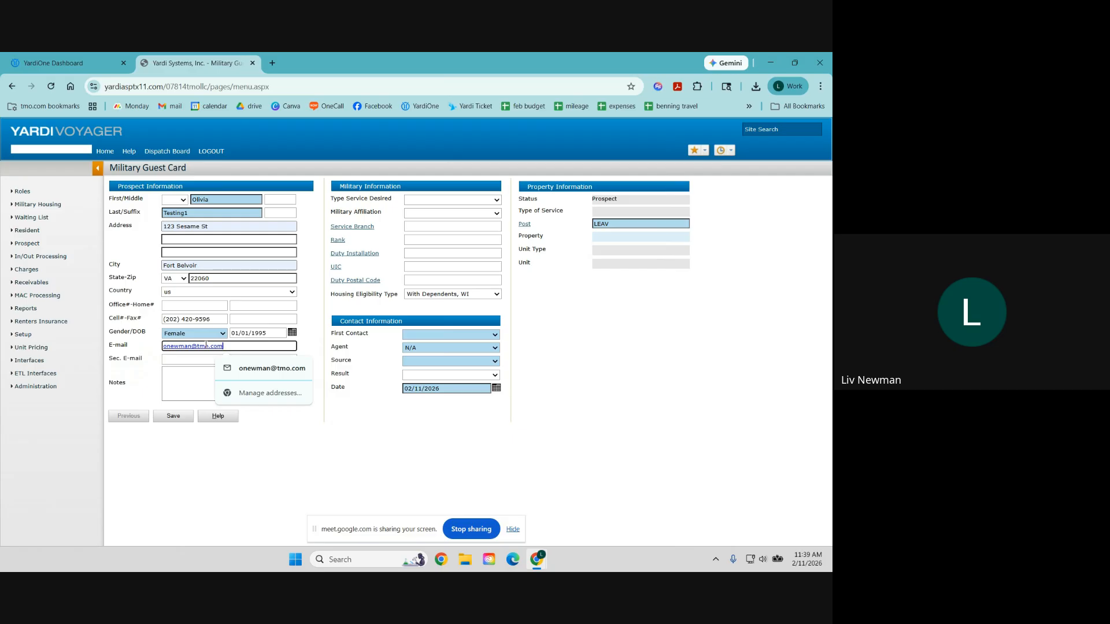
left_click(295, 449)
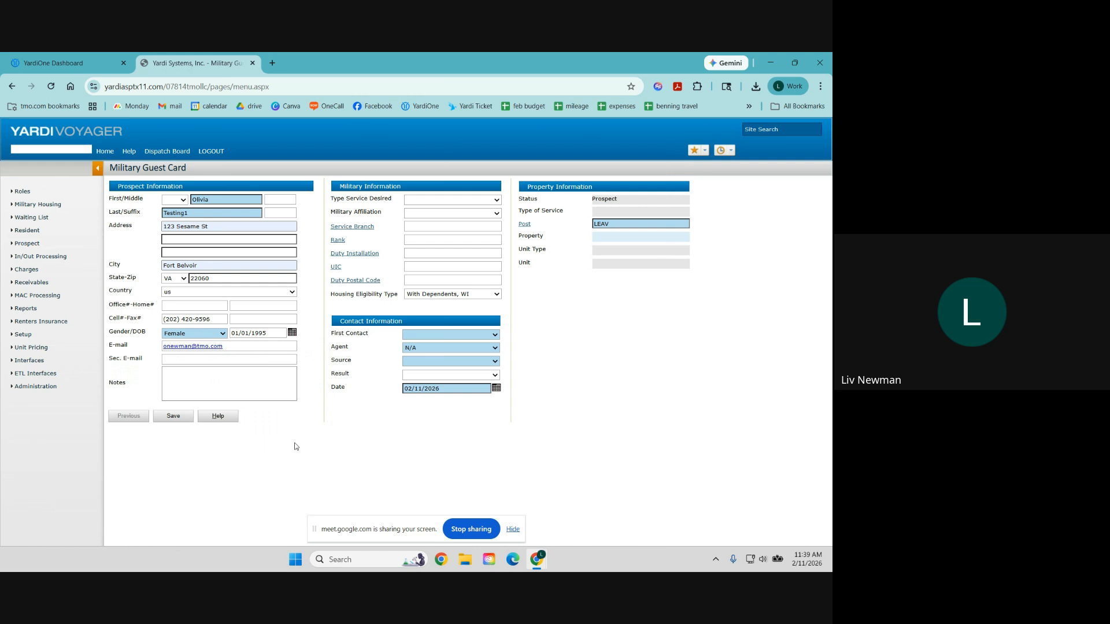
left_click(237, 359)
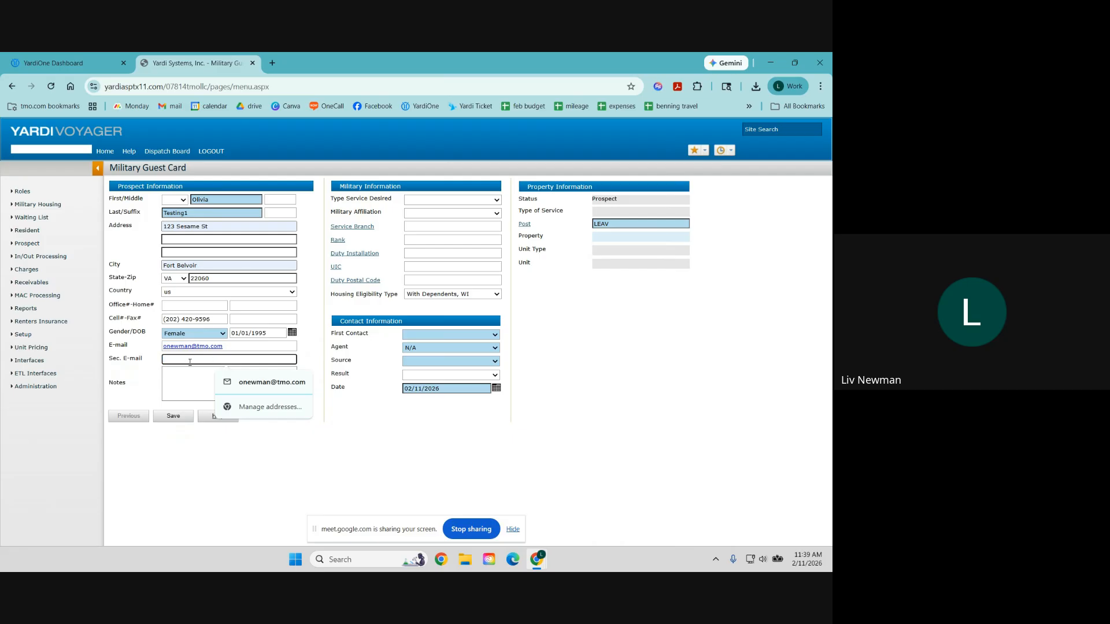
left_click(240, 347)
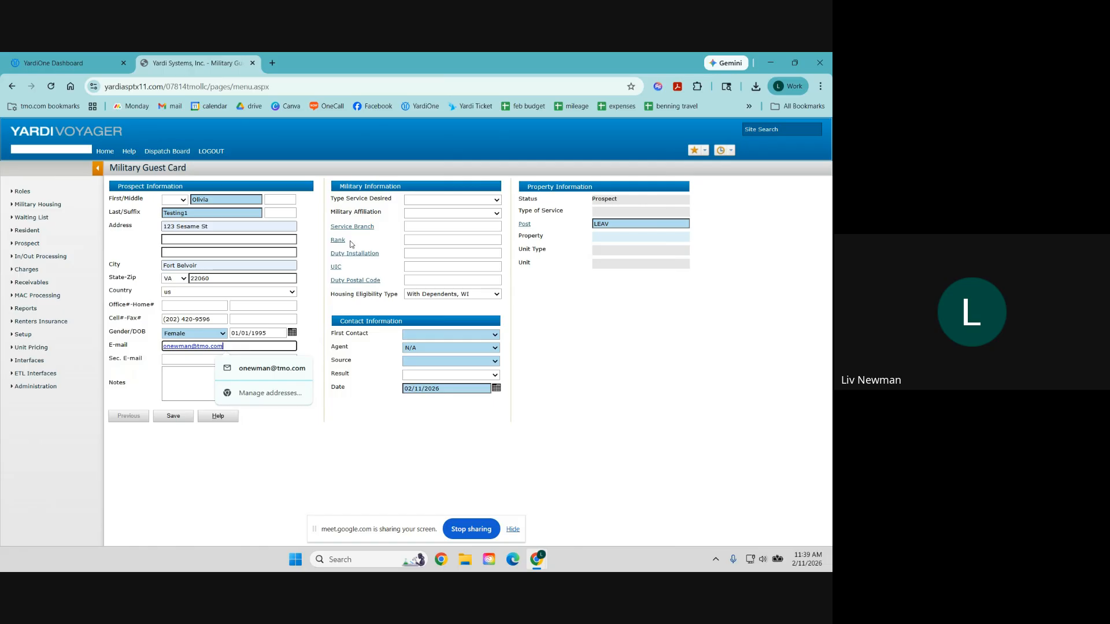
Step: Set service desired to FH, affiliation Military, branch Army and rank SGT
left_click(422, 202)
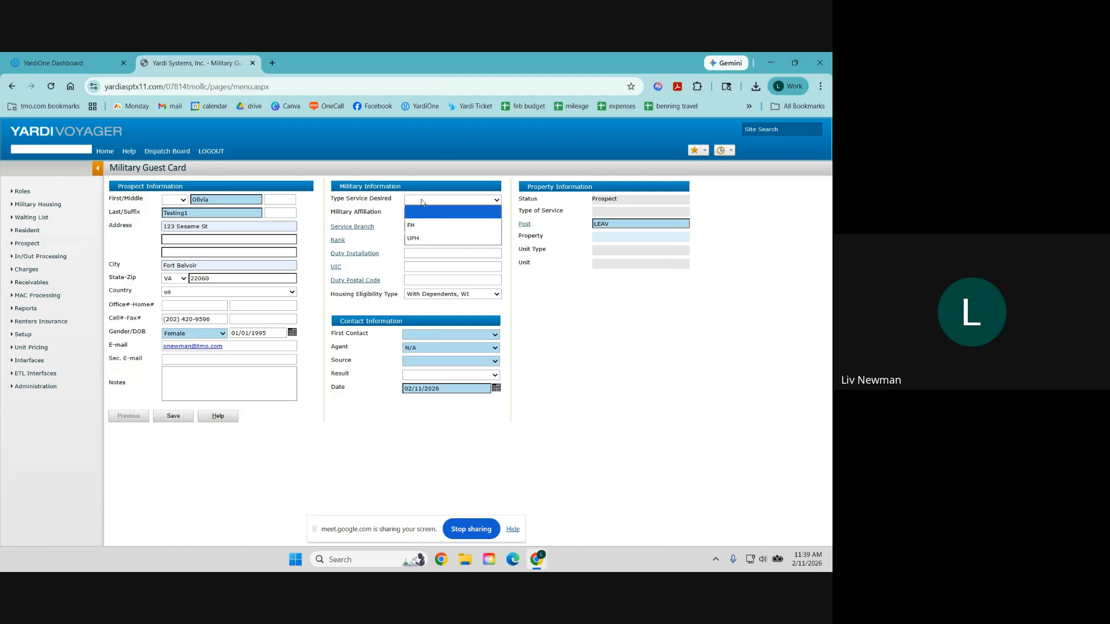
left_click(419, 230)
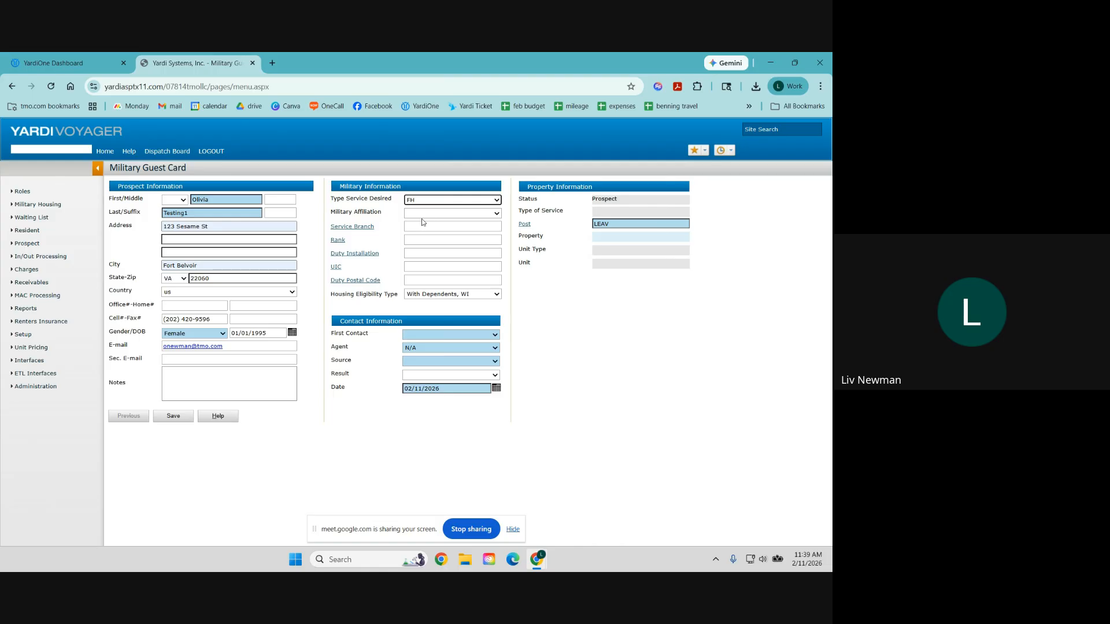
left_click(422, 216)
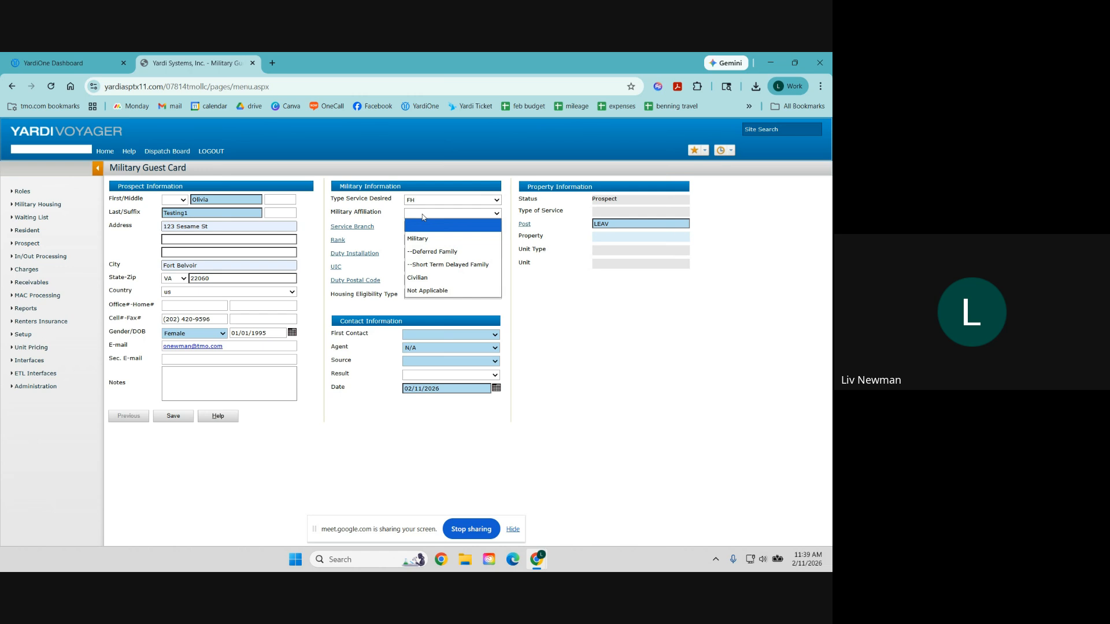
left_click(462, 240)
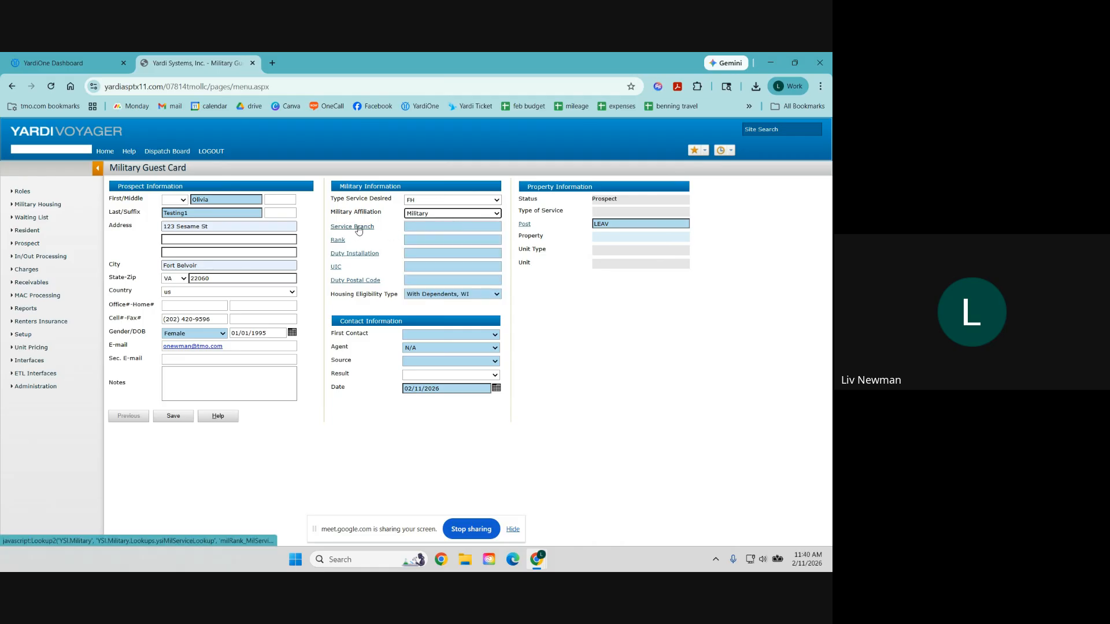
left_click(419, 225)
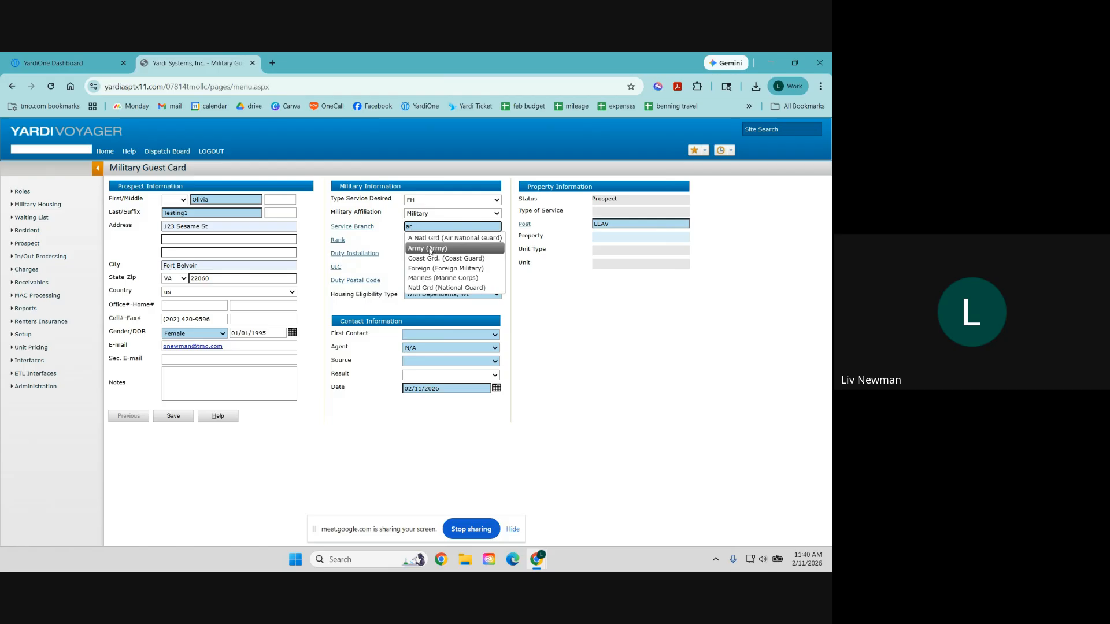
left_click(430, 249)
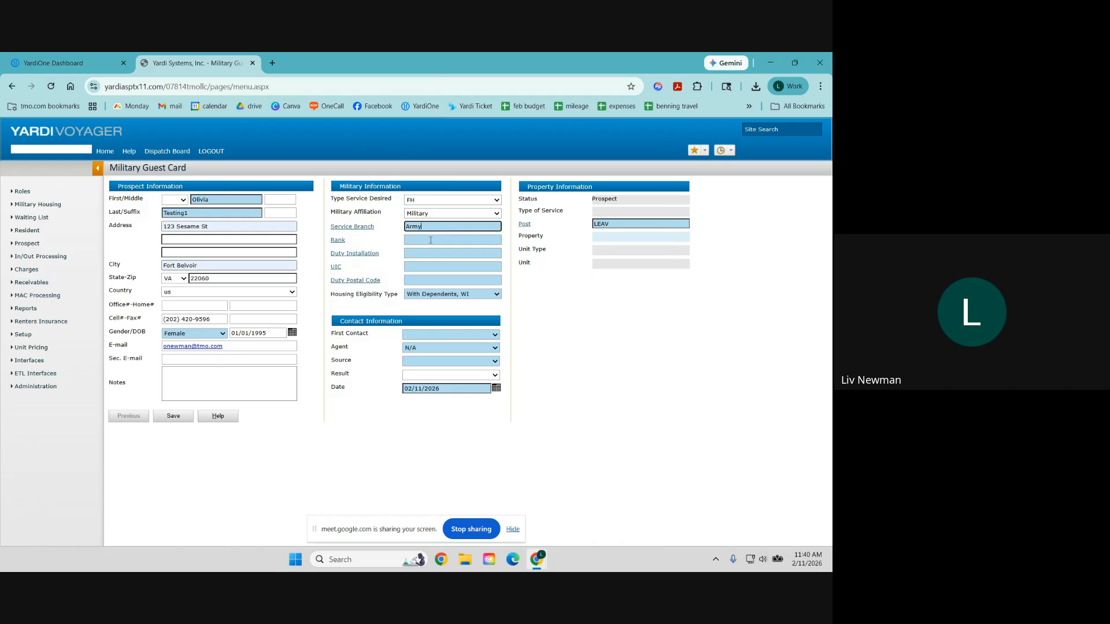
left_click(429, 240)
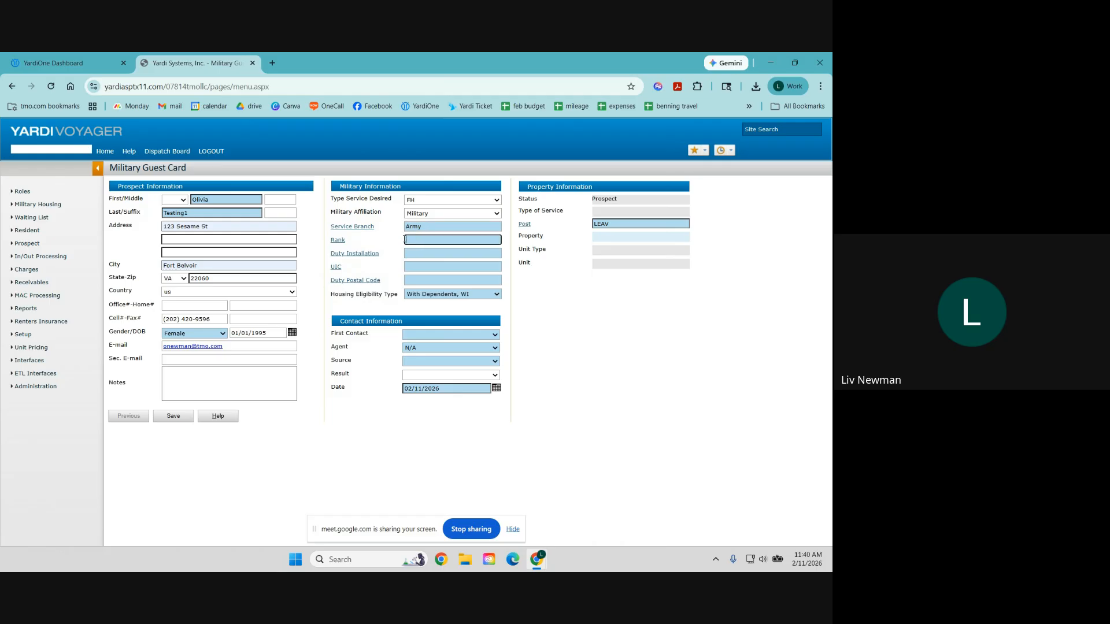
left_click(338, 241)
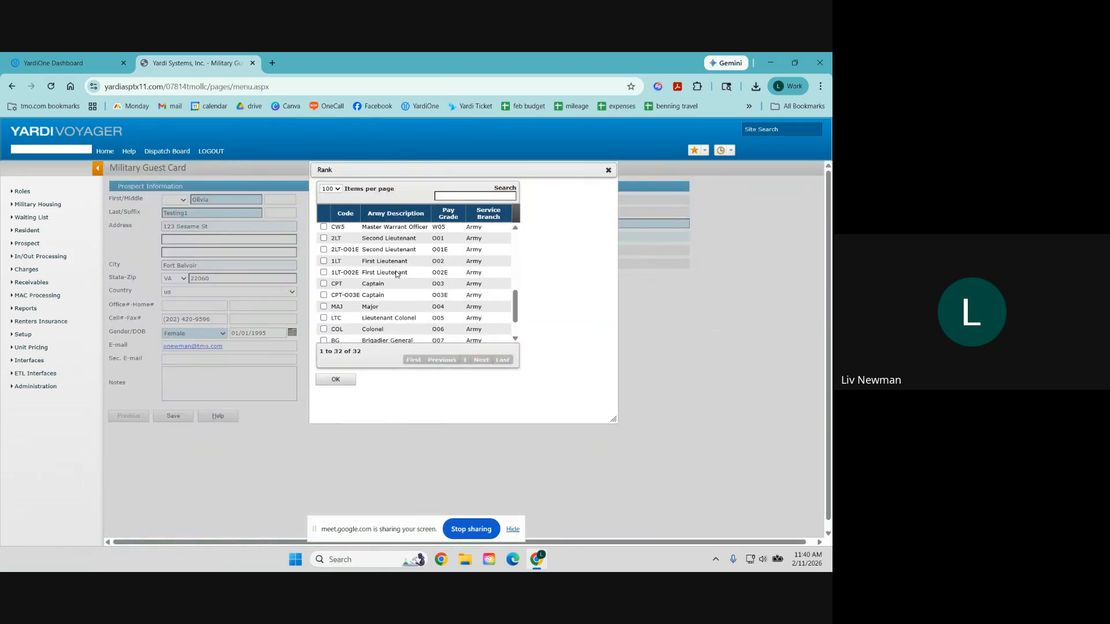
scroll(396, 274, "up", 3)
left_click(323, 286)
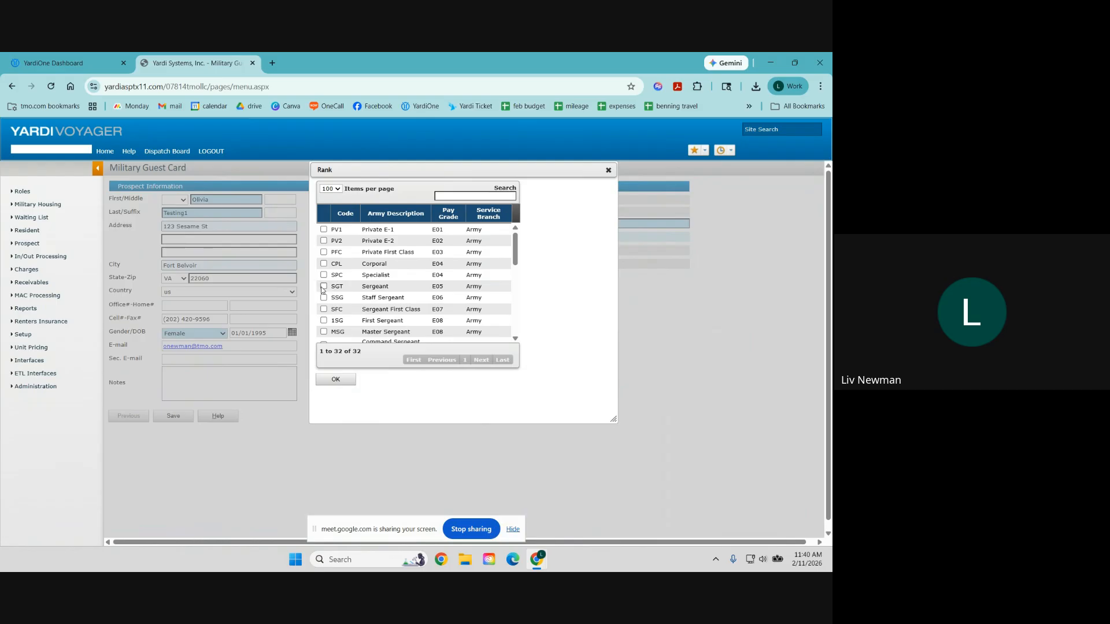
left_click(337, 380)
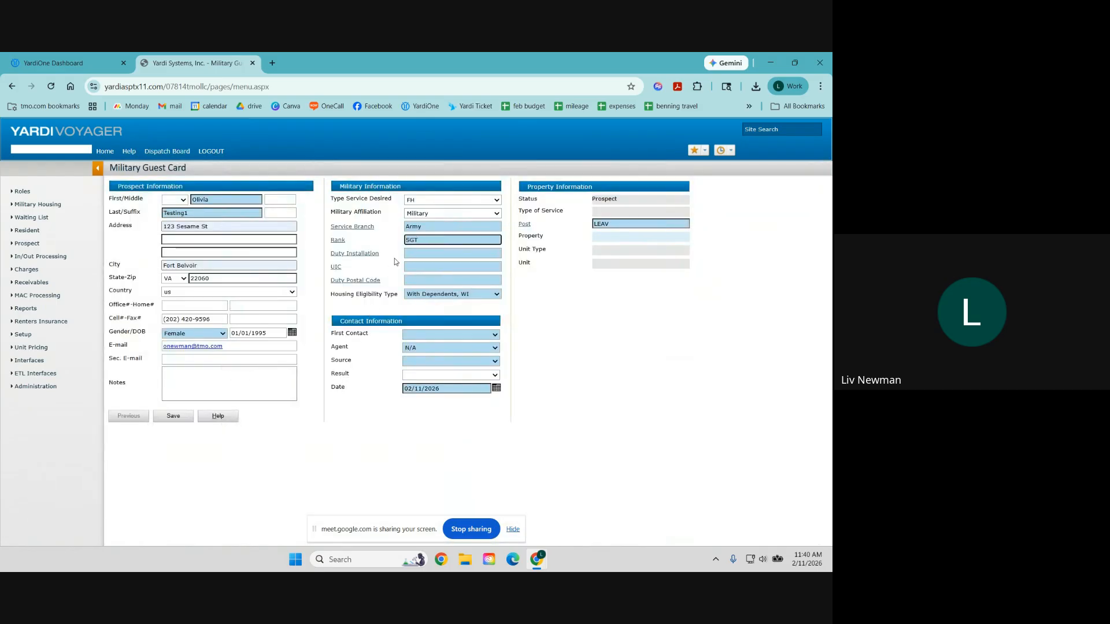
Step: Set the duty installation to Fort Belvoir (BELV) and the UIC to BELV_OTH
left_click(368, 254)
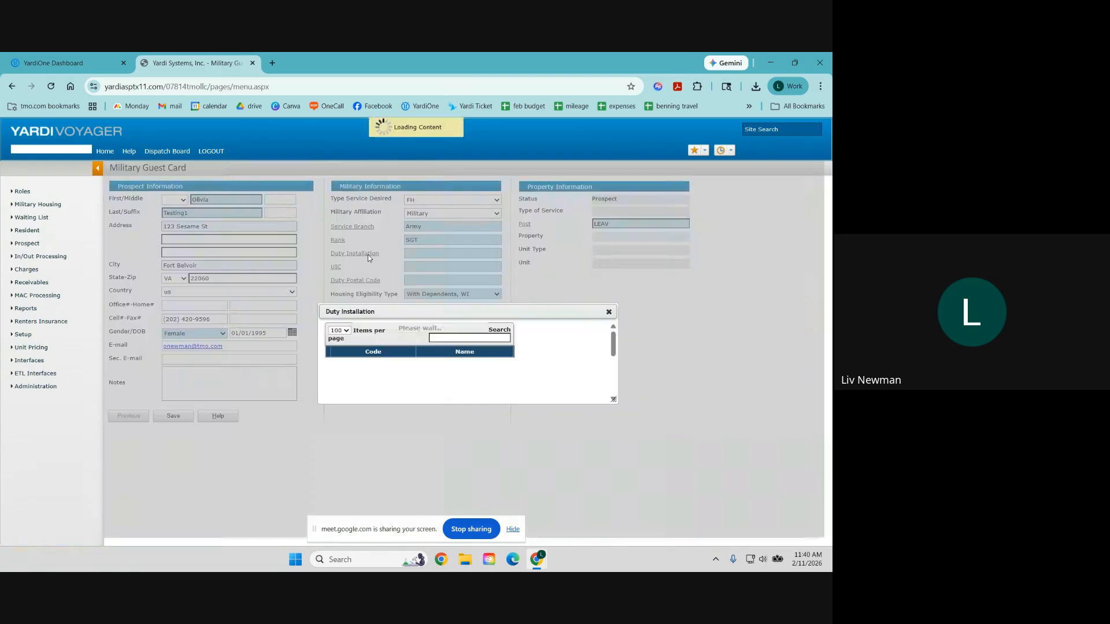
left_click(328, 234)
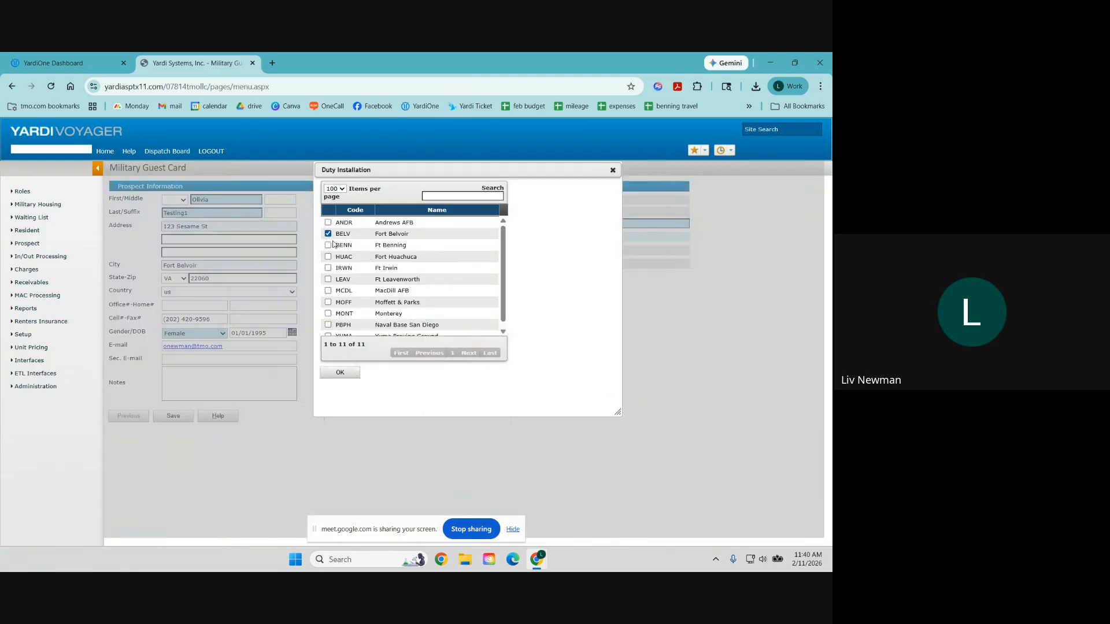
left_click(341, 373)
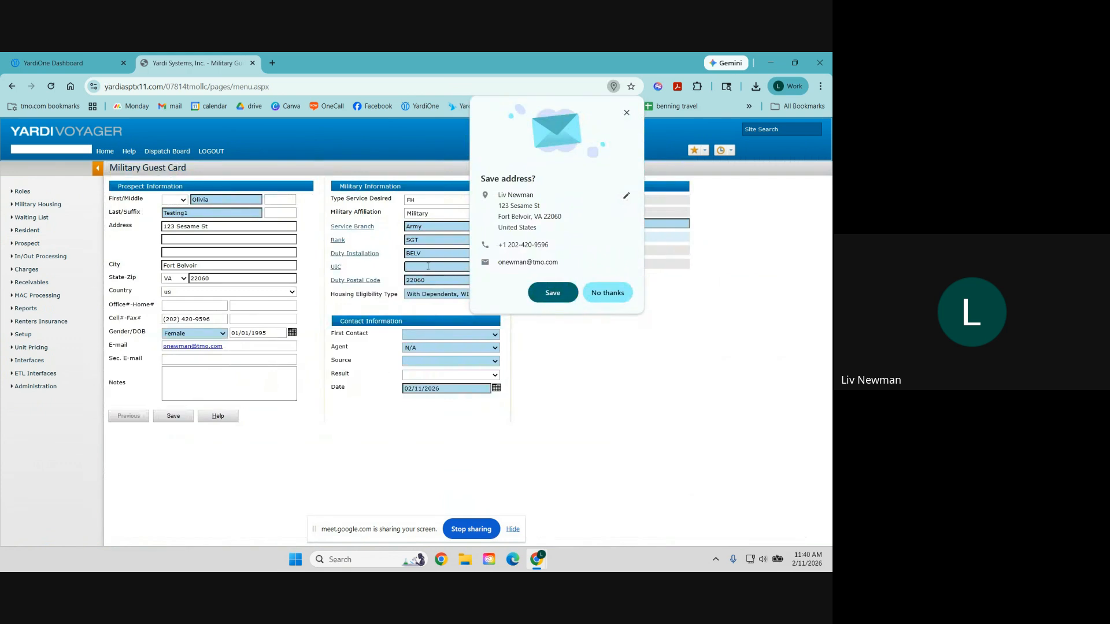
left_click(340, 268)
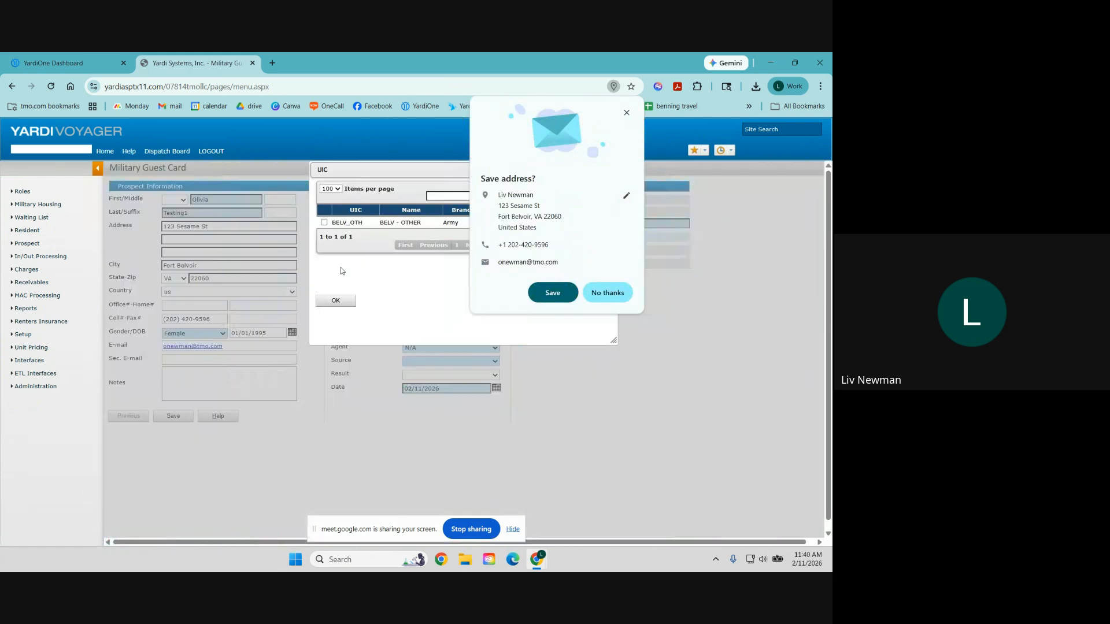
left_click(323, 222)
left_click(336, 299)
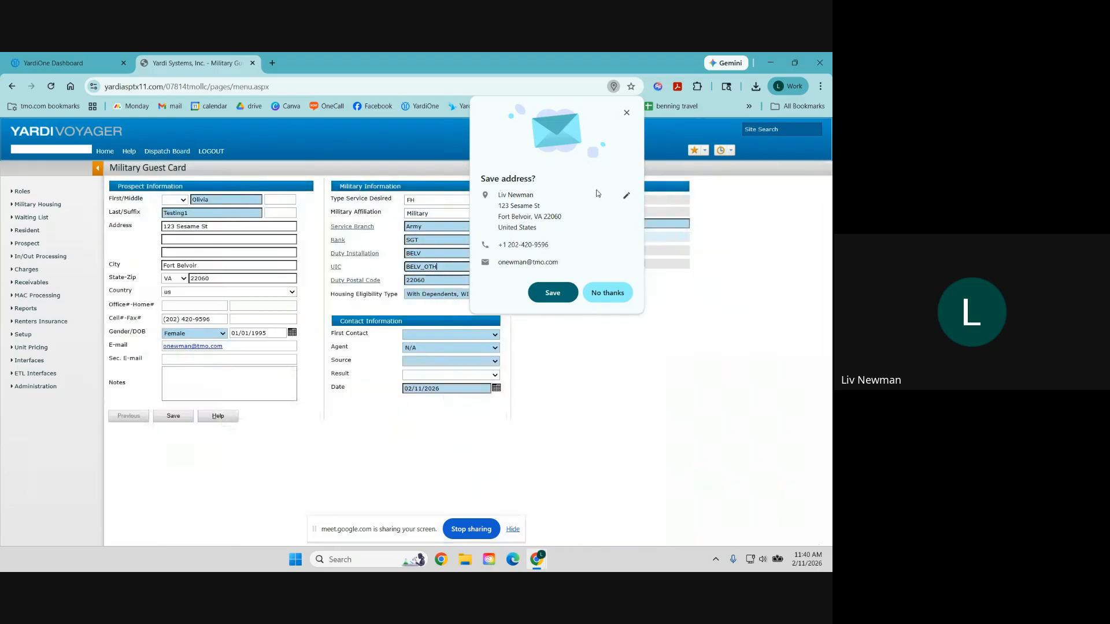
left_click(439, 335)
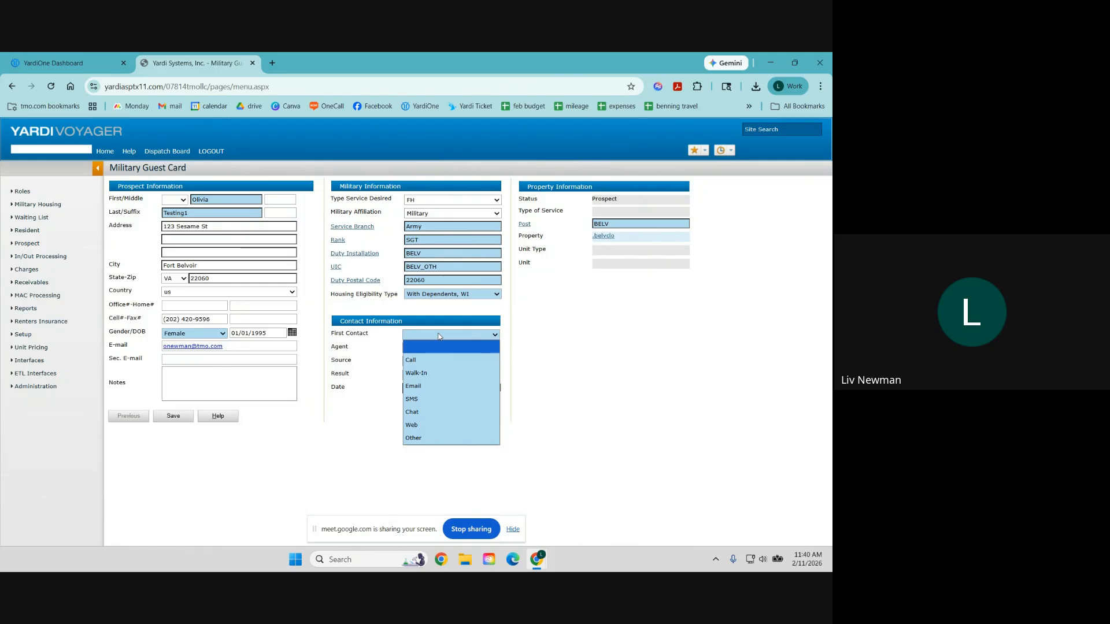
Step: Set the first contact to Walk-In and assign the leasing agent
left_click(437, 373)
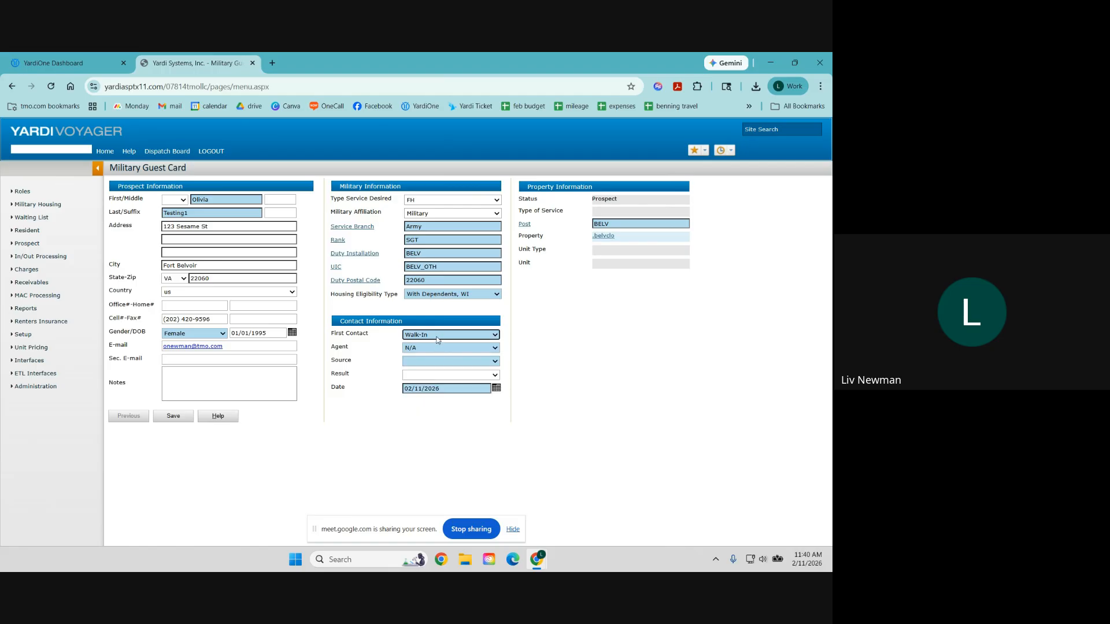
left_click(437, 340)
left_click(437, 340)
left_click(437, 349)
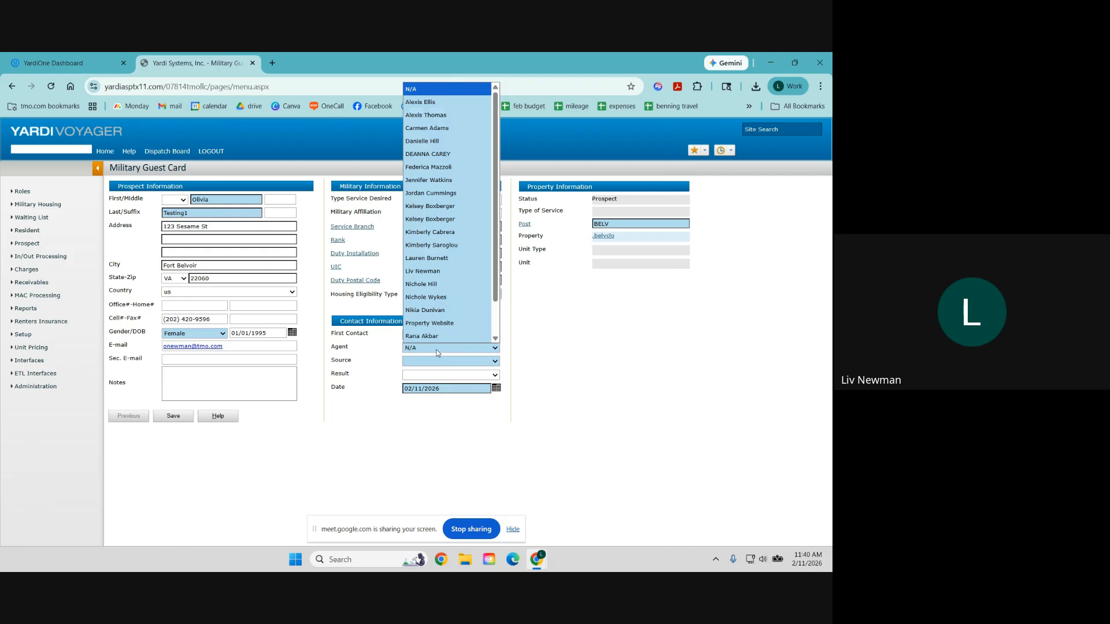
scroll(438, 335, "down", 1)
left_click(431, 245)
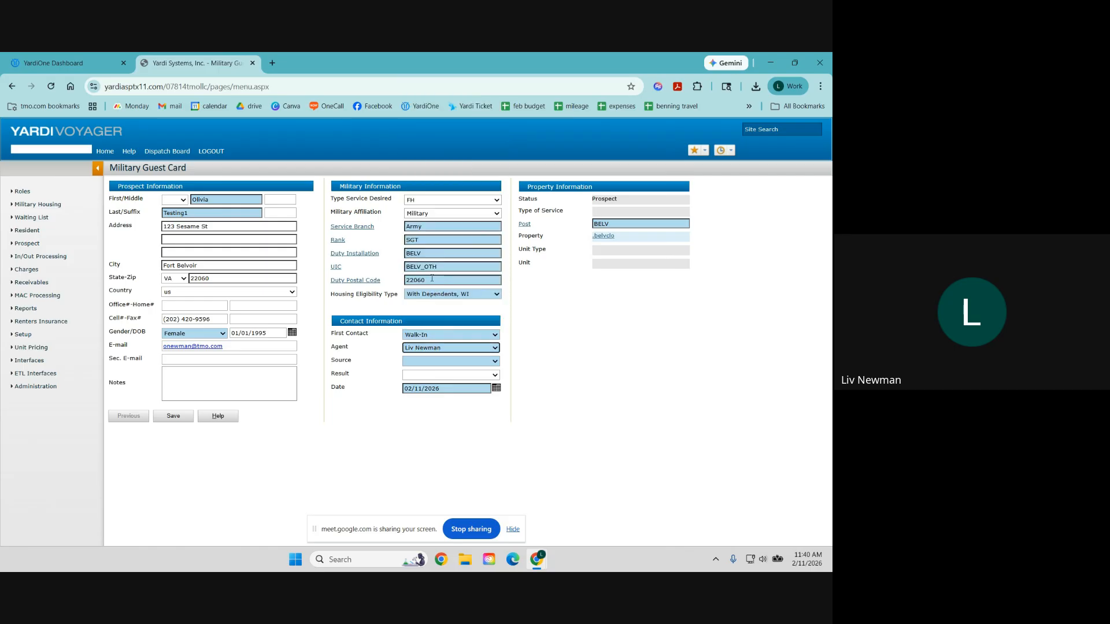
Step: Set the lead source to Drive-by/Walk-In and leave the Result field blank
left_click(435, 362)
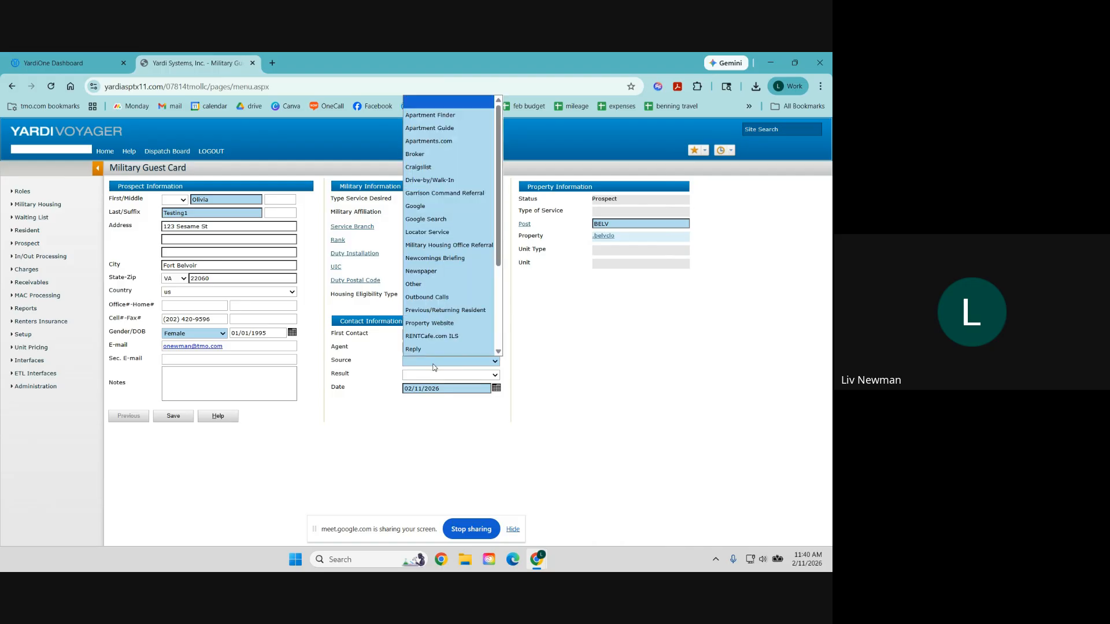
left_click(428, 181)
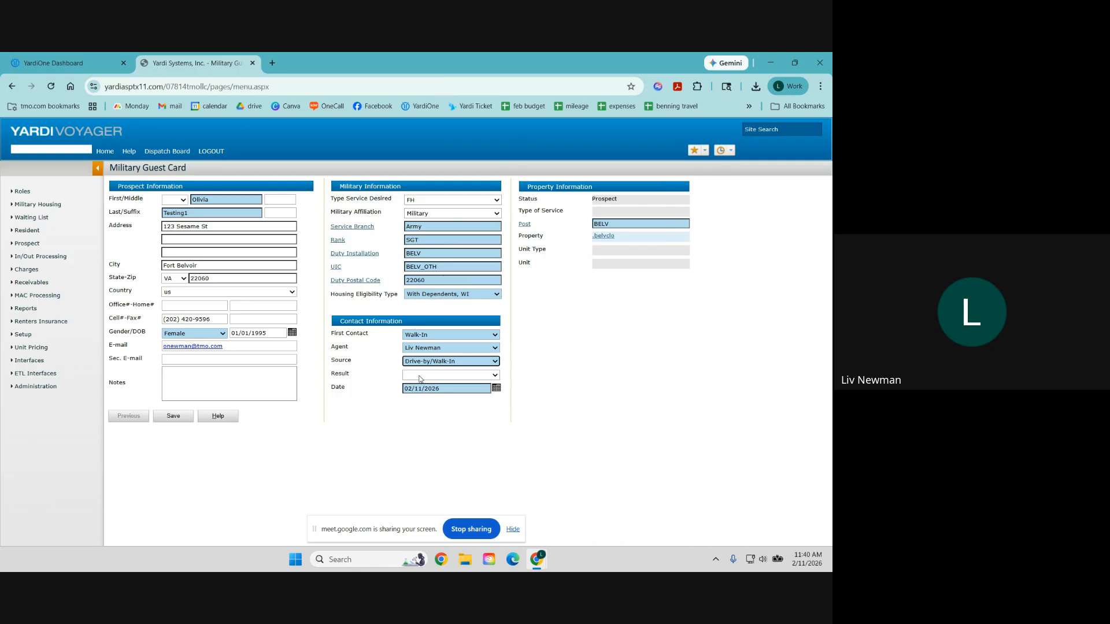
left_click(421, 376)
left_click(416, 375)
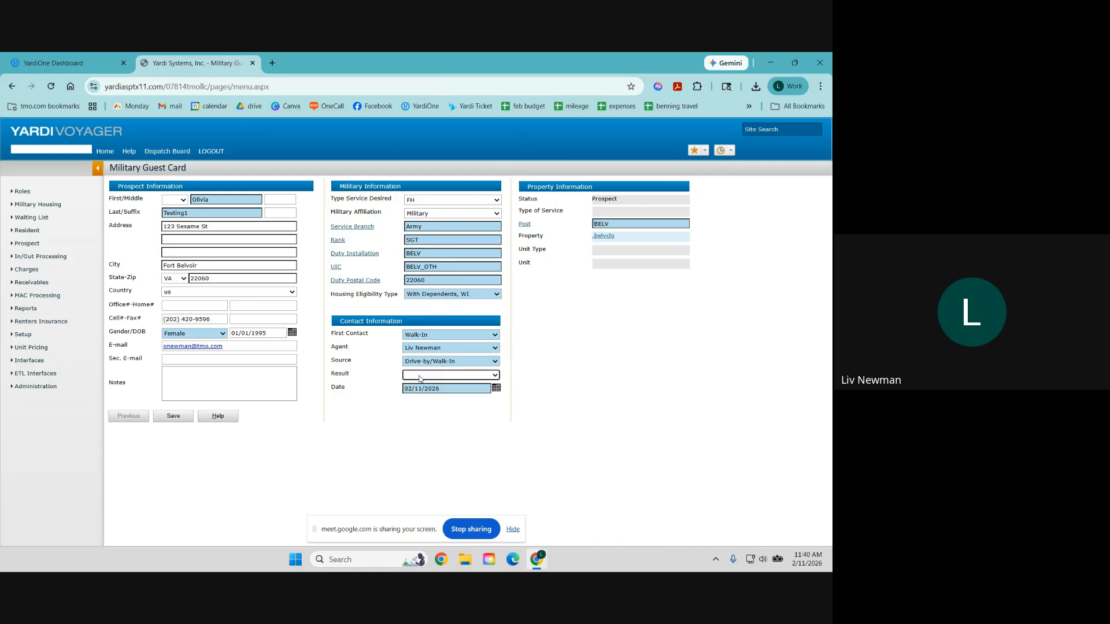
left_click(432, 377)
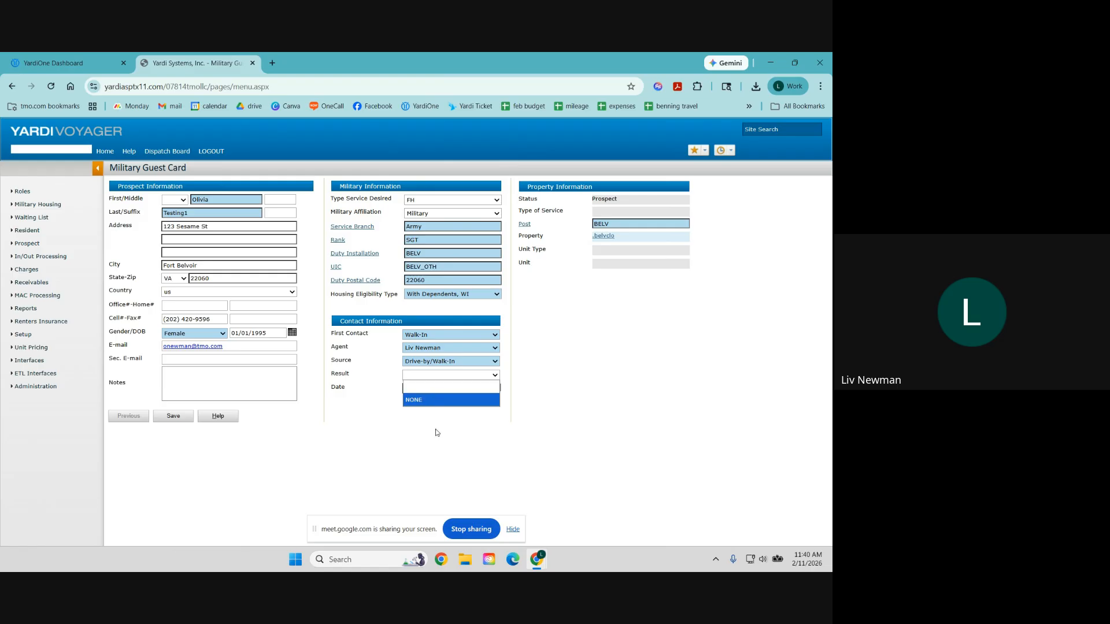
left_click(442, 377)
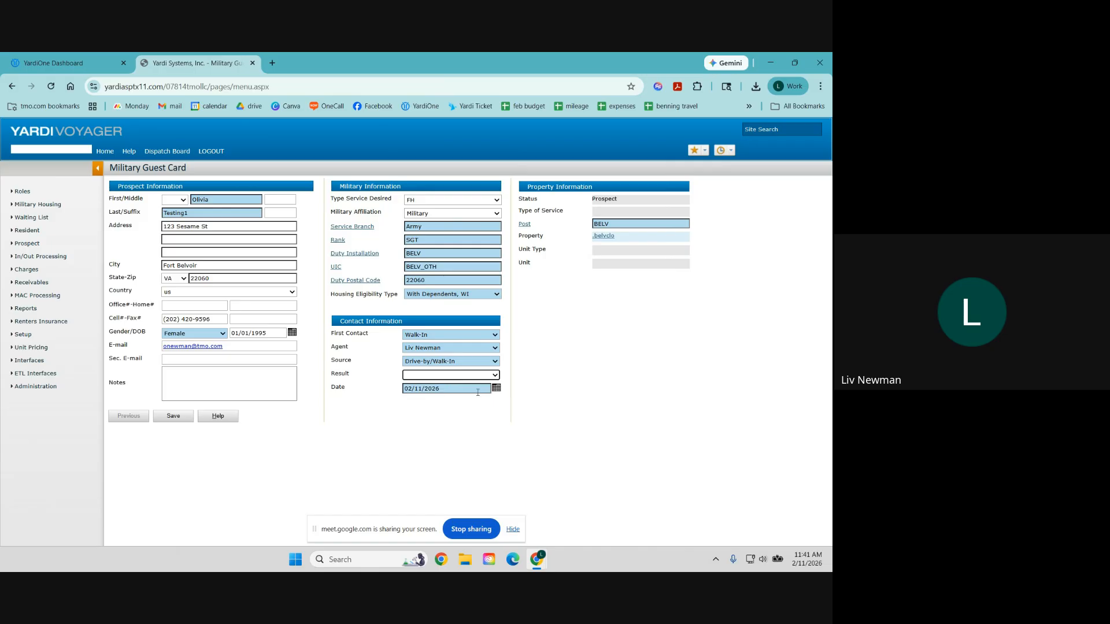
Step: Save the guest card, decline the browser's save-address prompts, and advance to Preferences
left_click(173, 417)
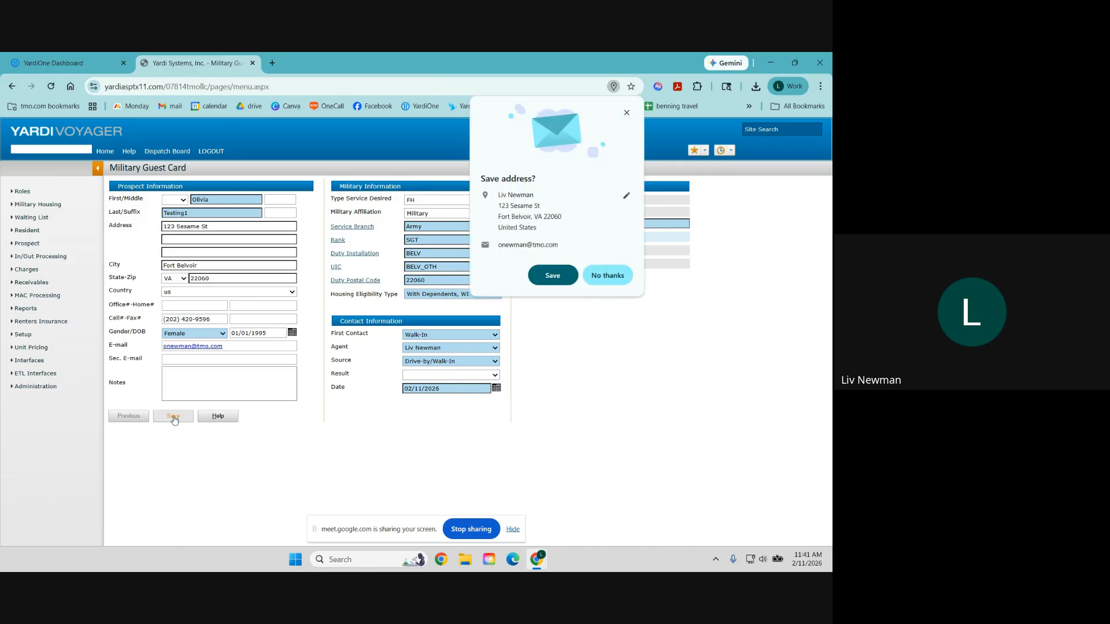
left_click(598, 281)
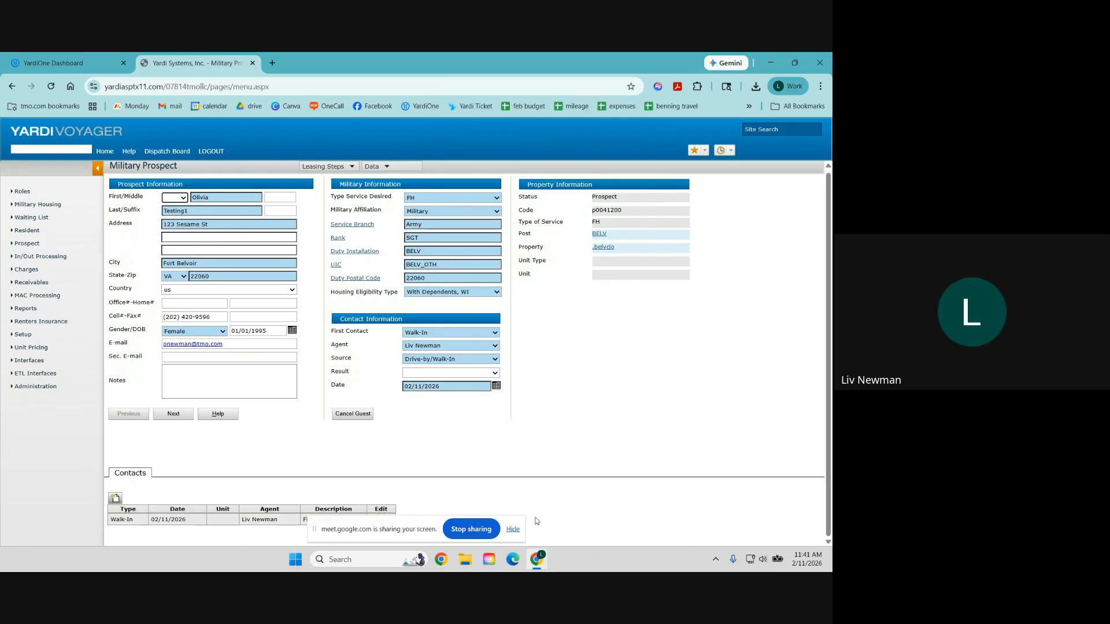
left_click(513, 529)
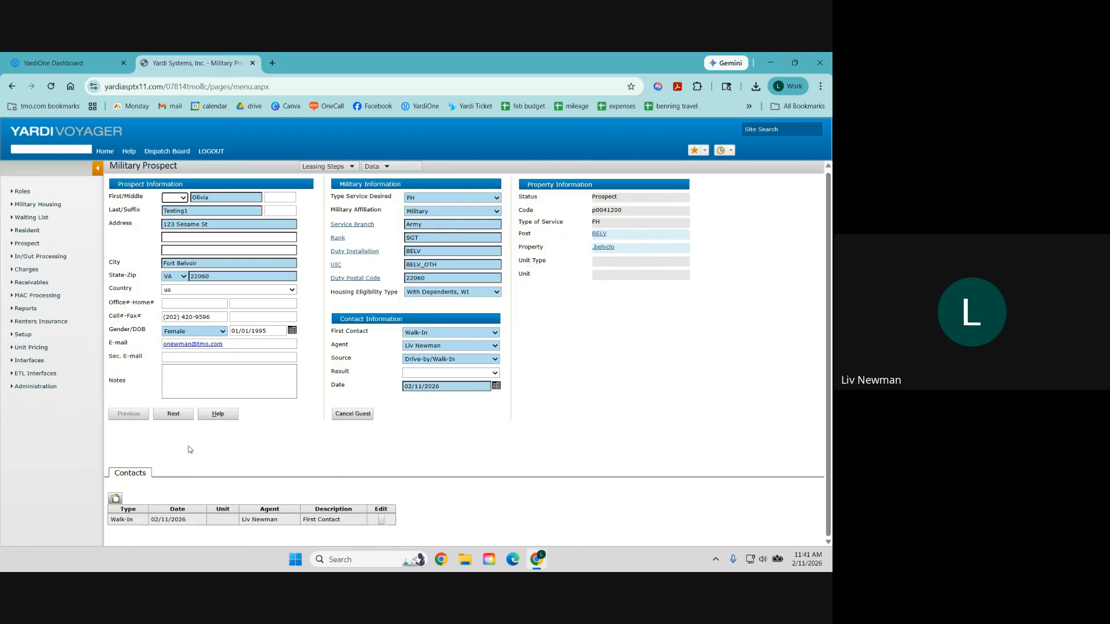
left_click(174, 420)
left_click(601, 281)
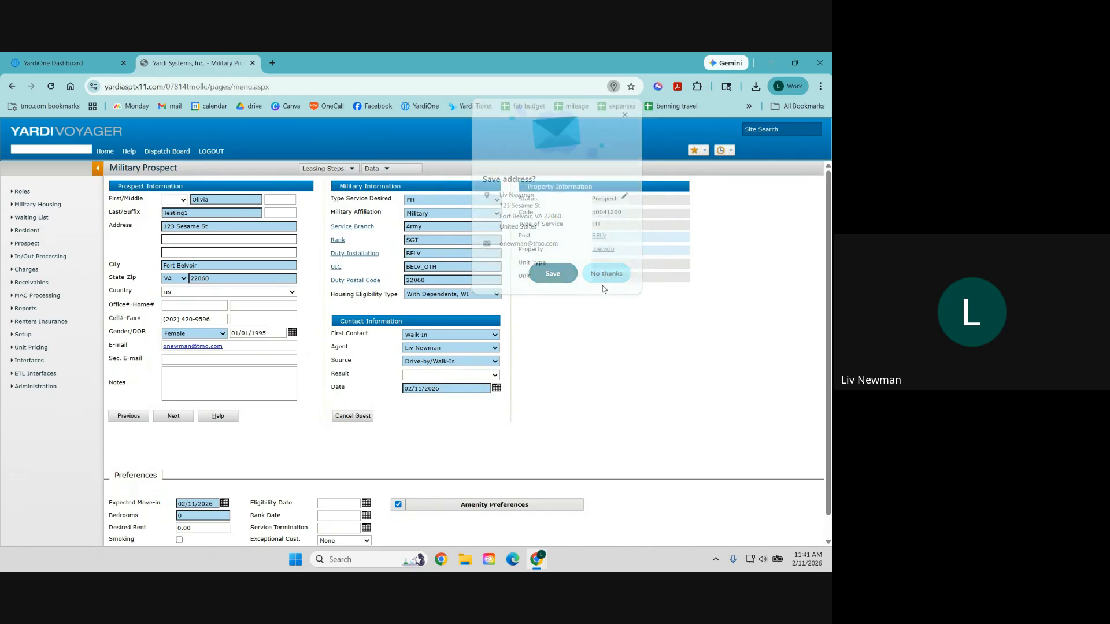
Step: Set expected move-in to 2/12/2026 and bedrooms to 3, then start a new dependent record
scroll(278, 441, "down", 1)
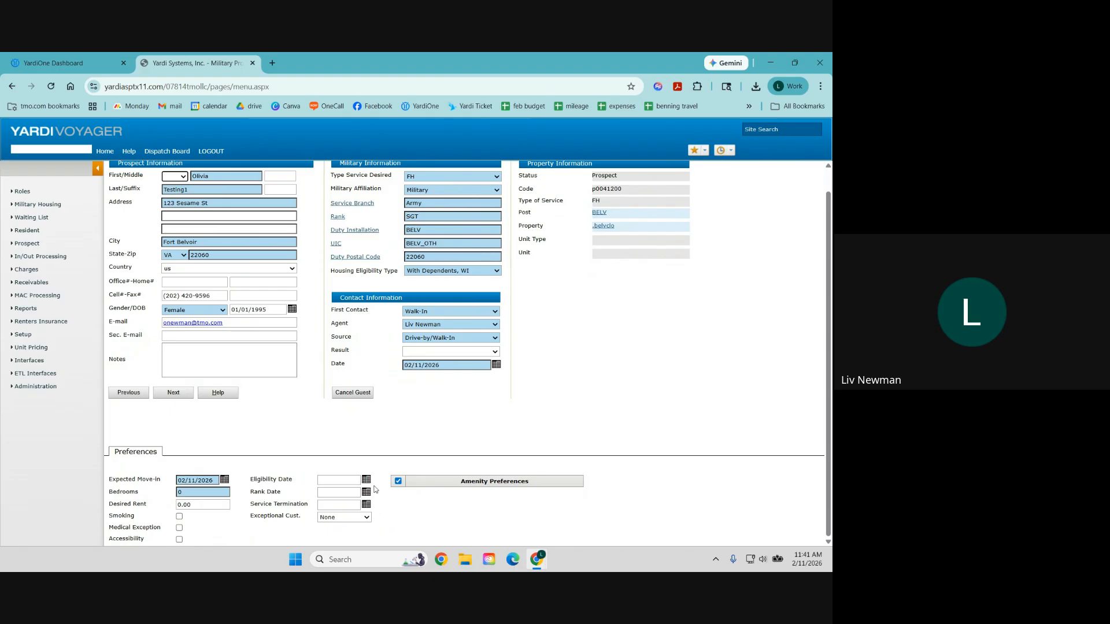
left_click_drag(212, 481, 167, 484)
type("2/12")
type("/2026")
left_click(226, 492)
type("3")
left_click(180, 398)
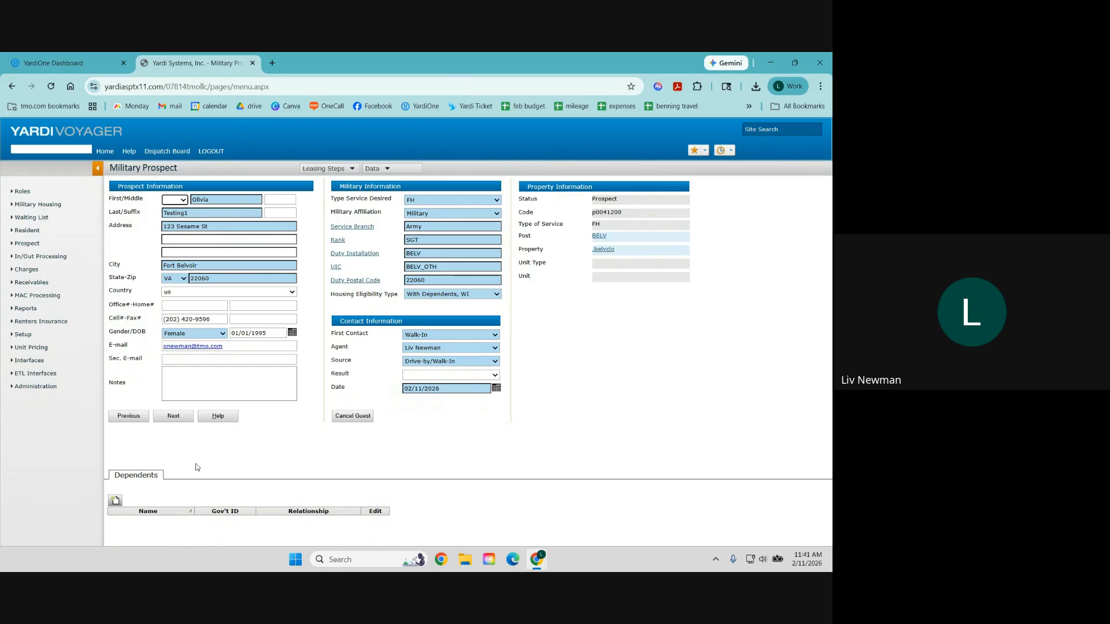
left_click(117, 501)
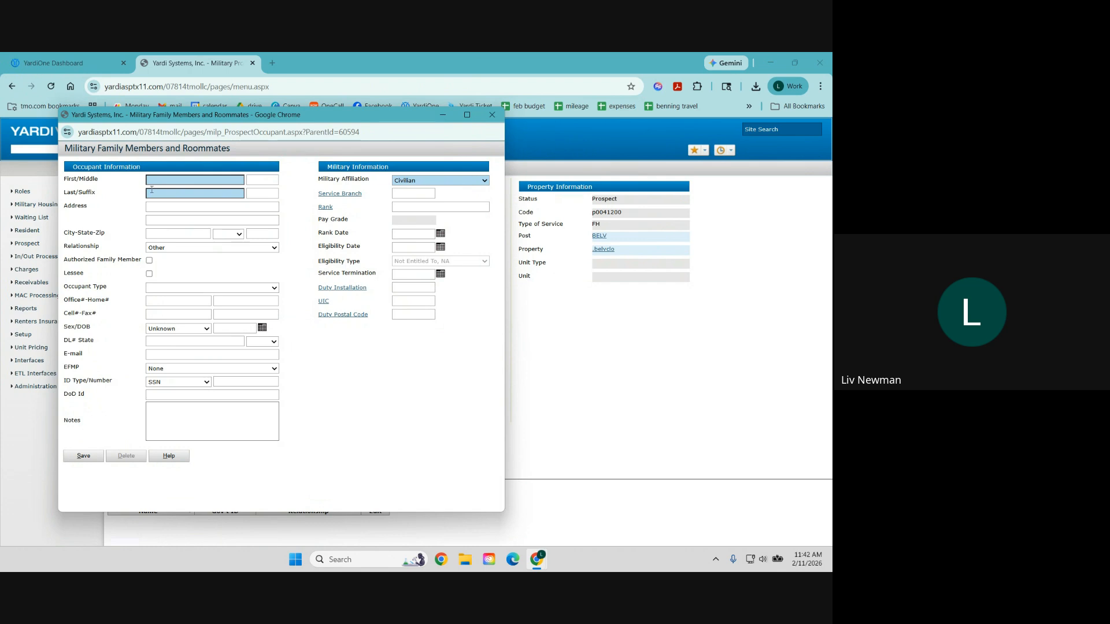
Step: Enter the dependent's first and last name, relationship Spouse, and cell number
left_click(165, 180)
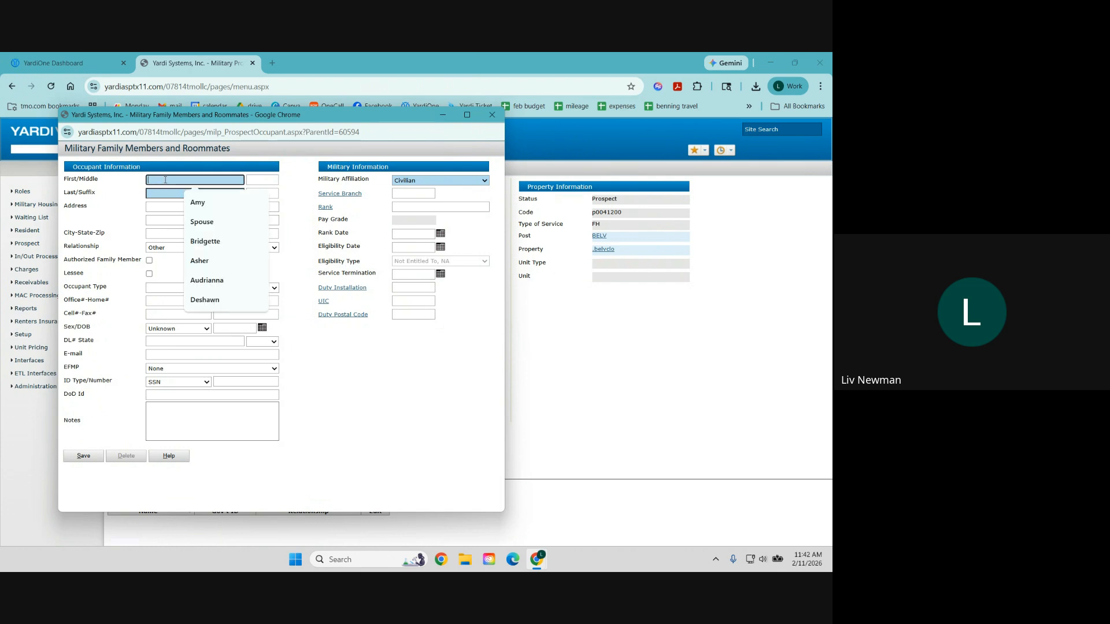
type("Spouse")
key("Tab")
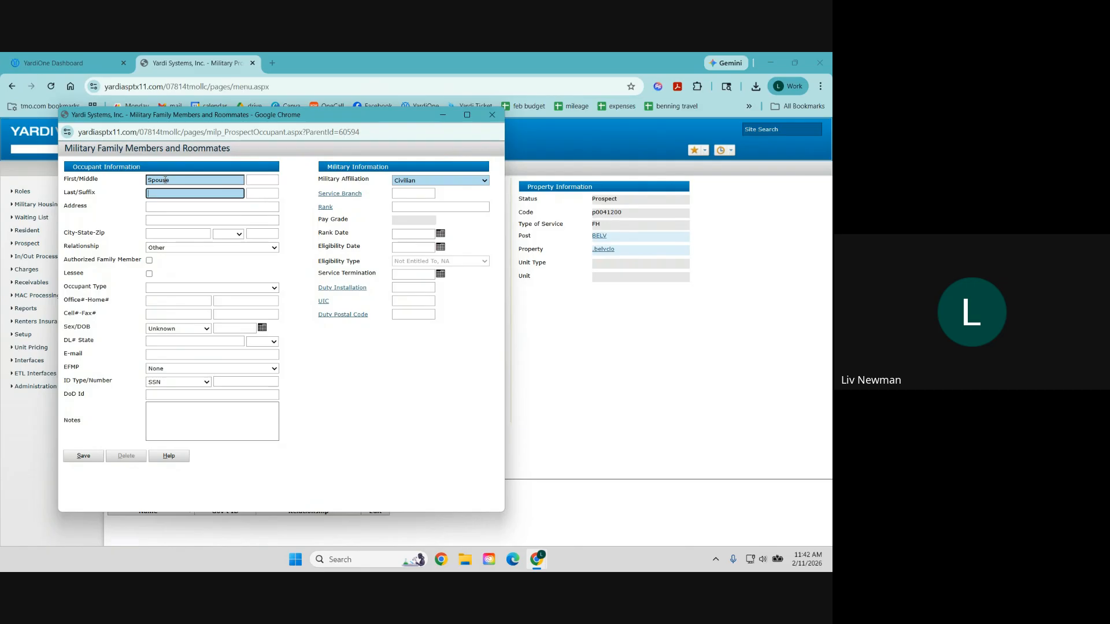
type("Testing1")
left_click(174, 253)
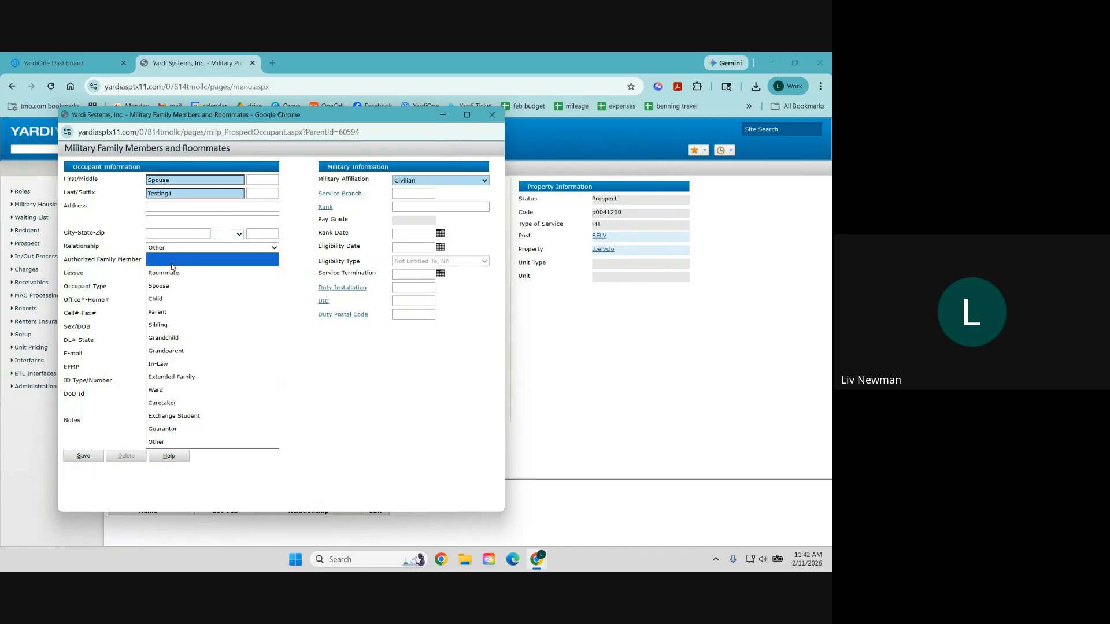
left_click(172, 291)
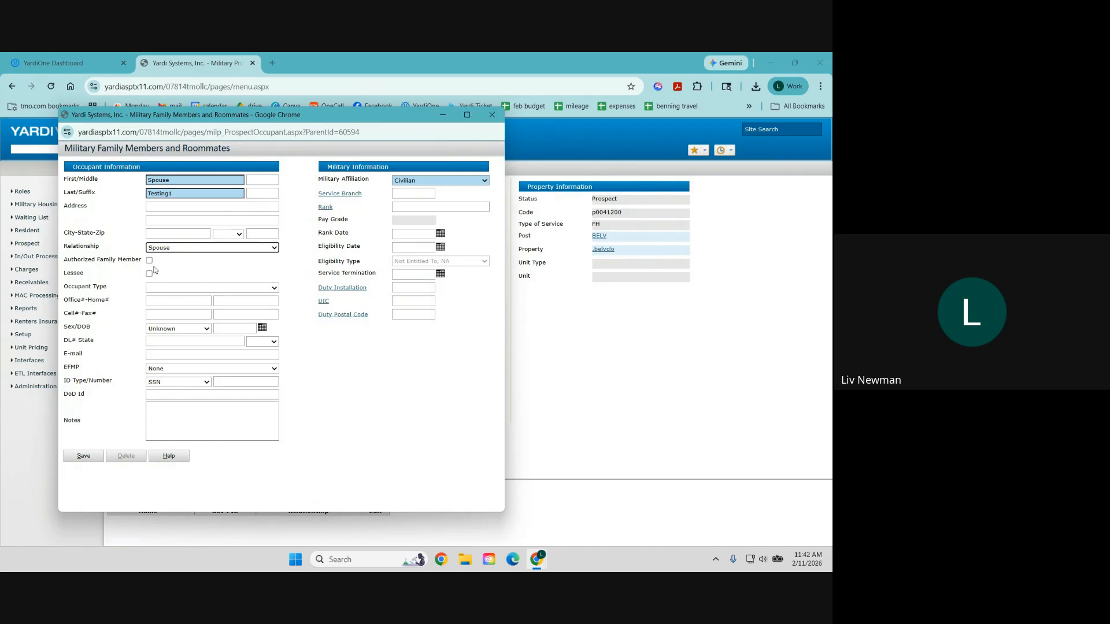
left_click(161, 314)
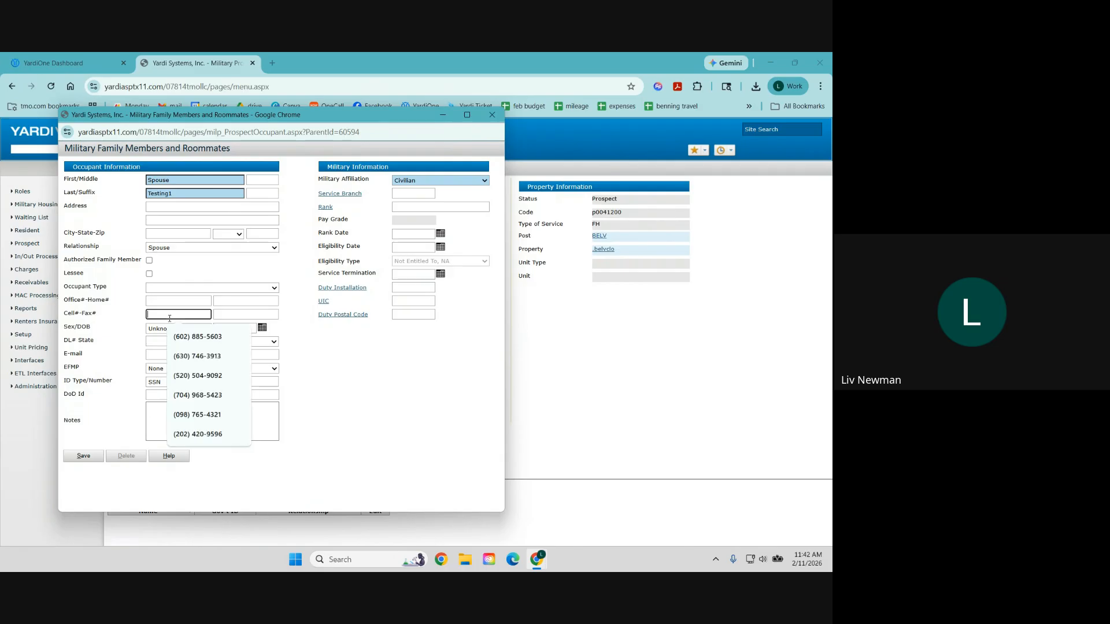
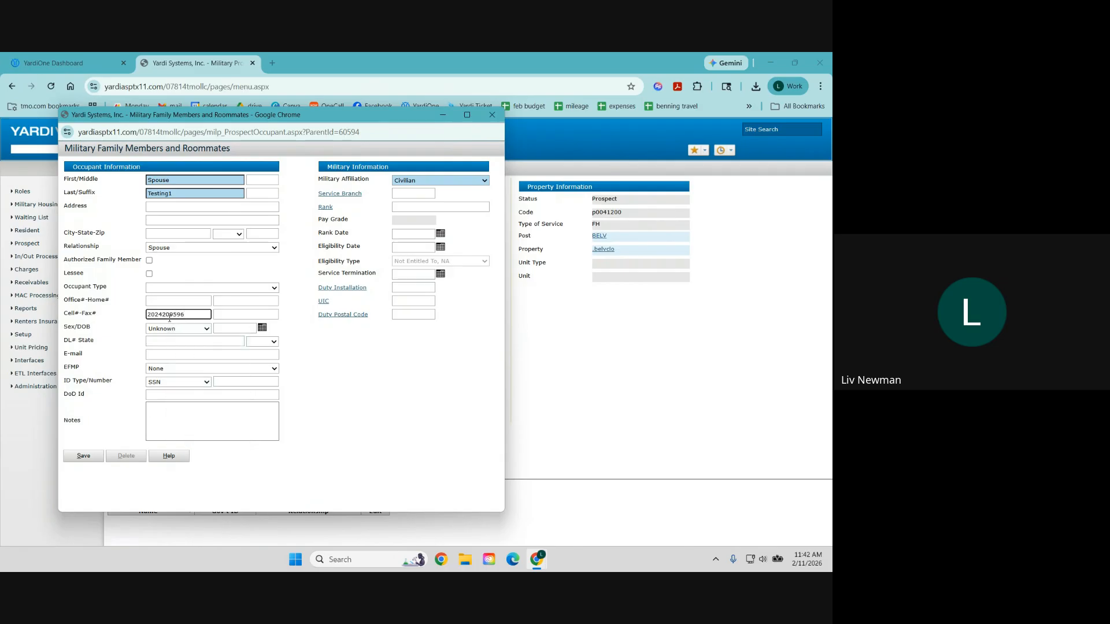
Step: Set the dependent's sex to Male and enter the date of birth and e-mail address
left_click(178, 332)
left_click(180, 361)
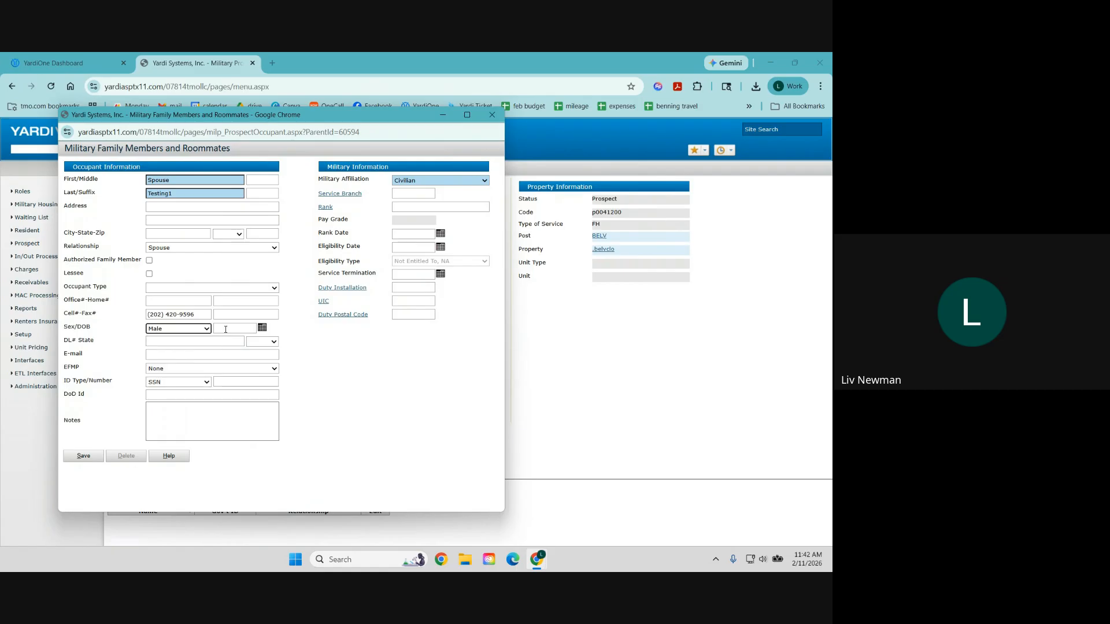
left_click(225, 328)
type("1/1/95")
left_click(185, 358)
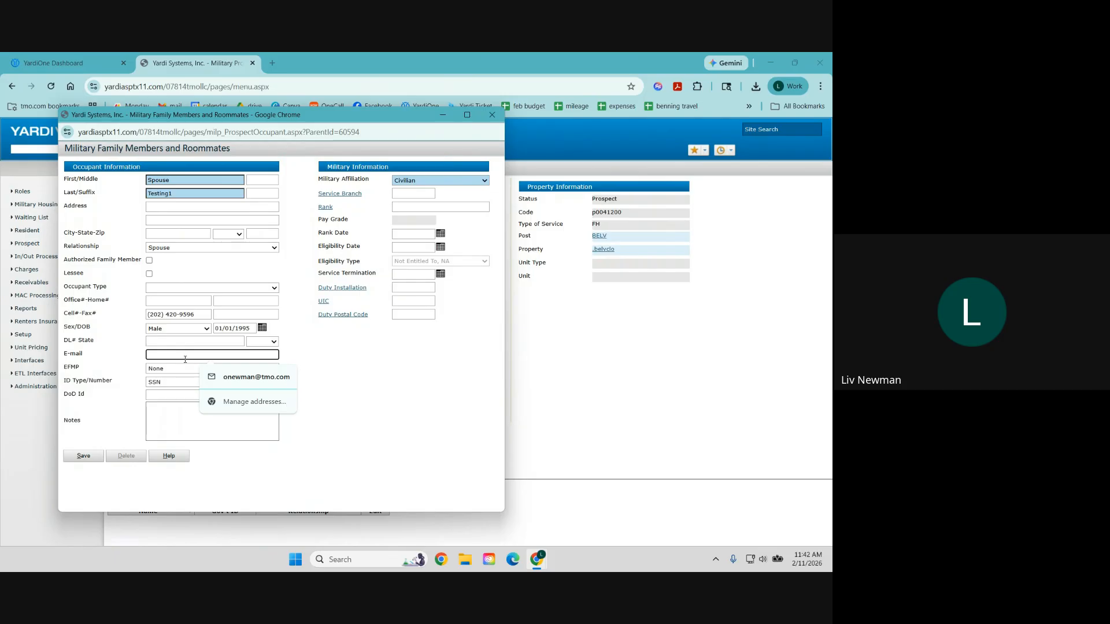
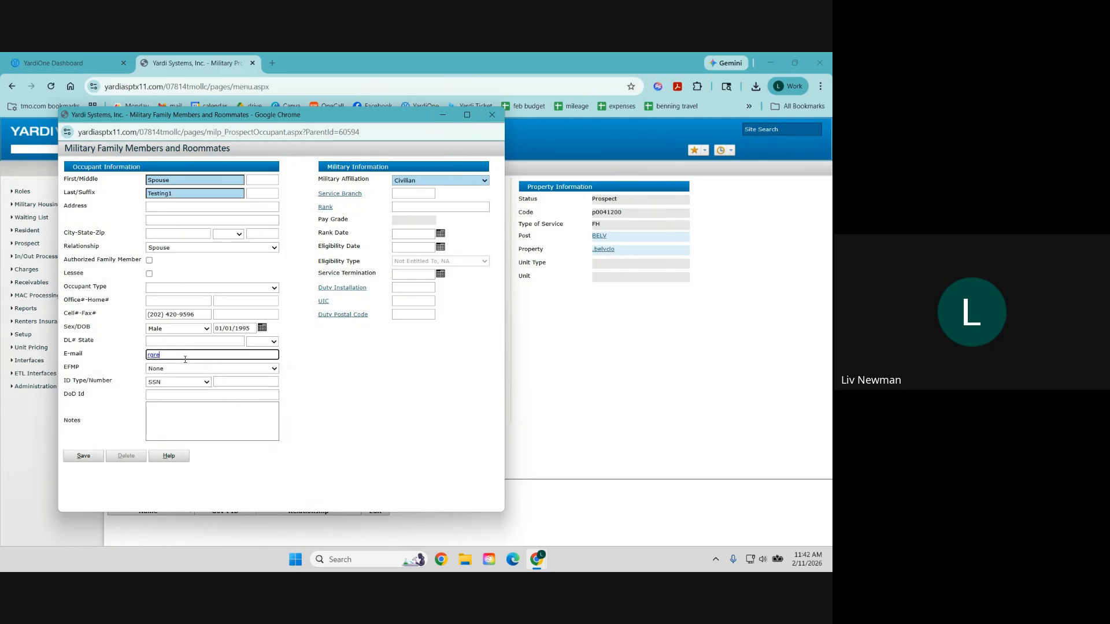
left_click(320, 372)
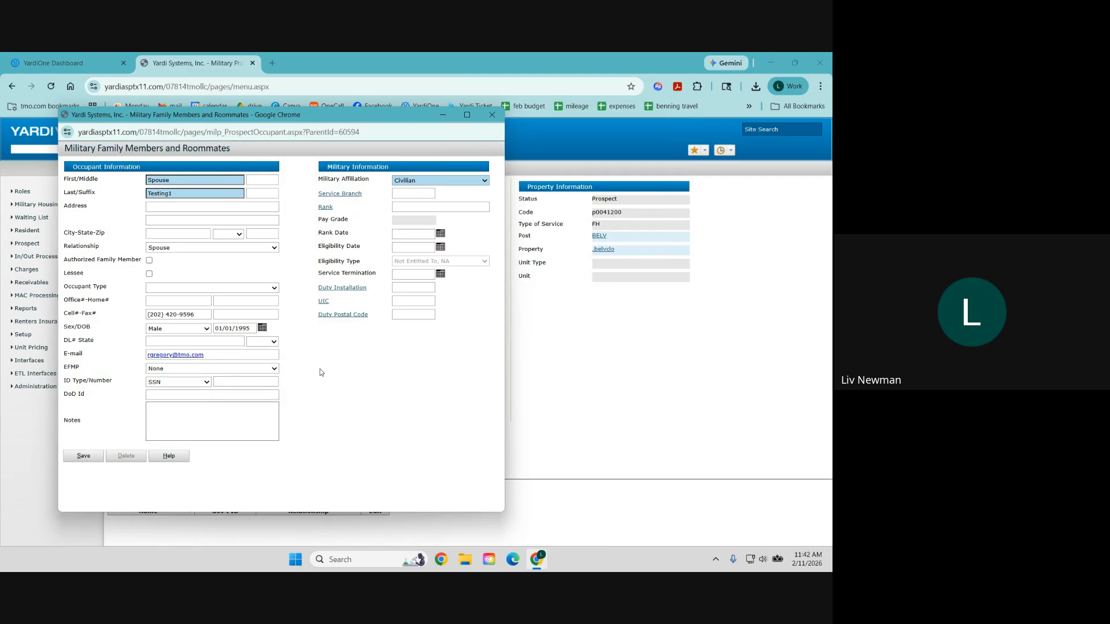
Step: Keep the spouse's affiliation as Civilian and save the dependent record
left_click(431, 182)
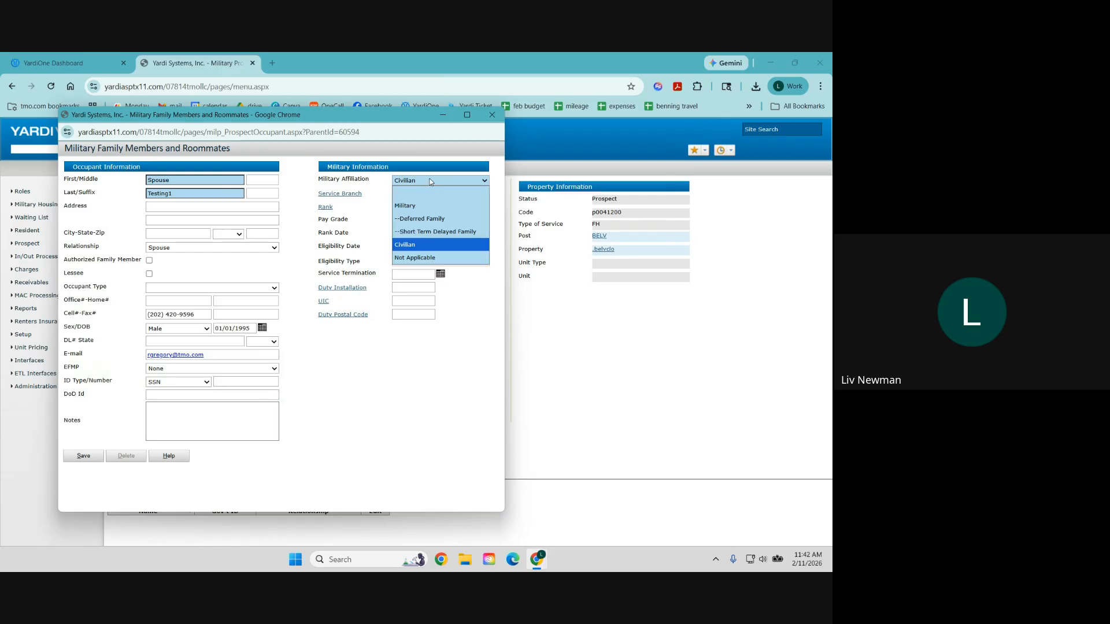
left_click(422, 179)
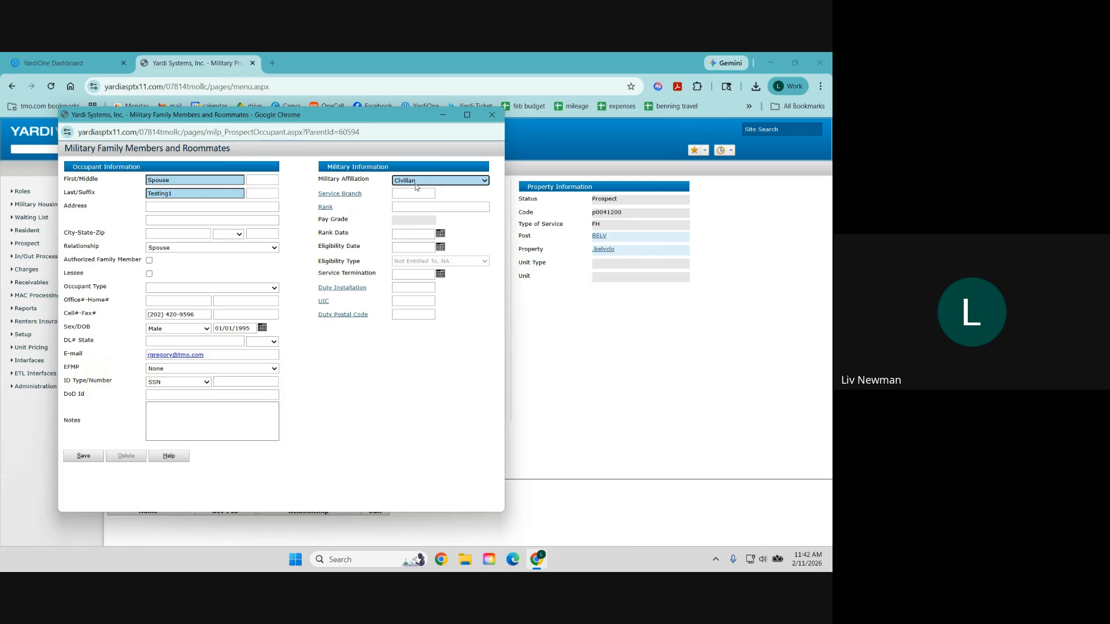
left_click(416, 181)
left_click(416, 183)
left_click(84, 457)
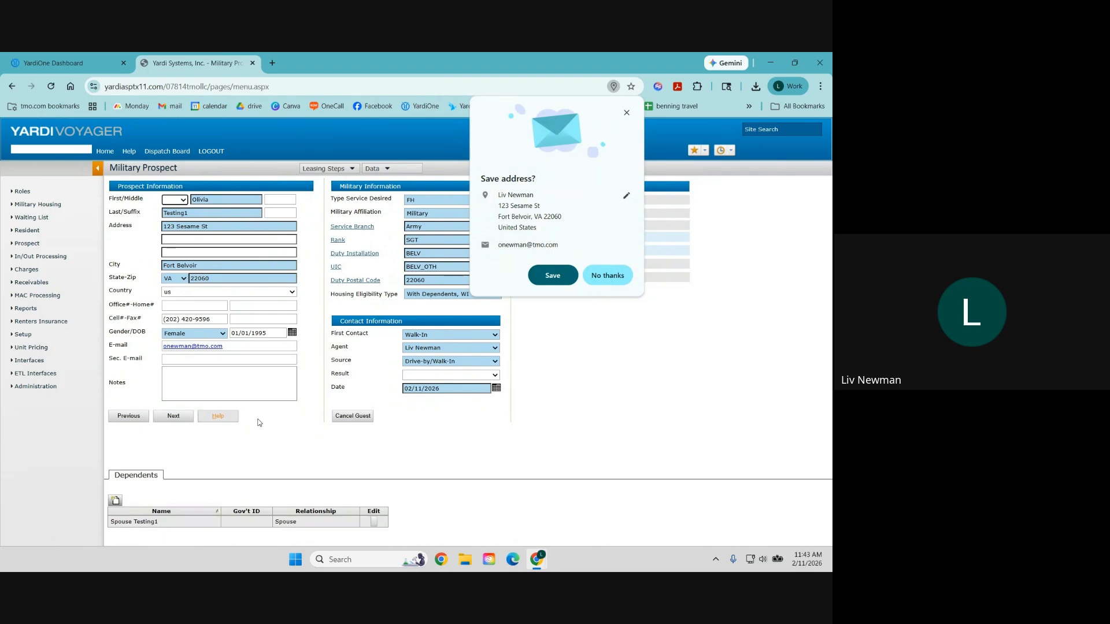
left_click(610, 276)
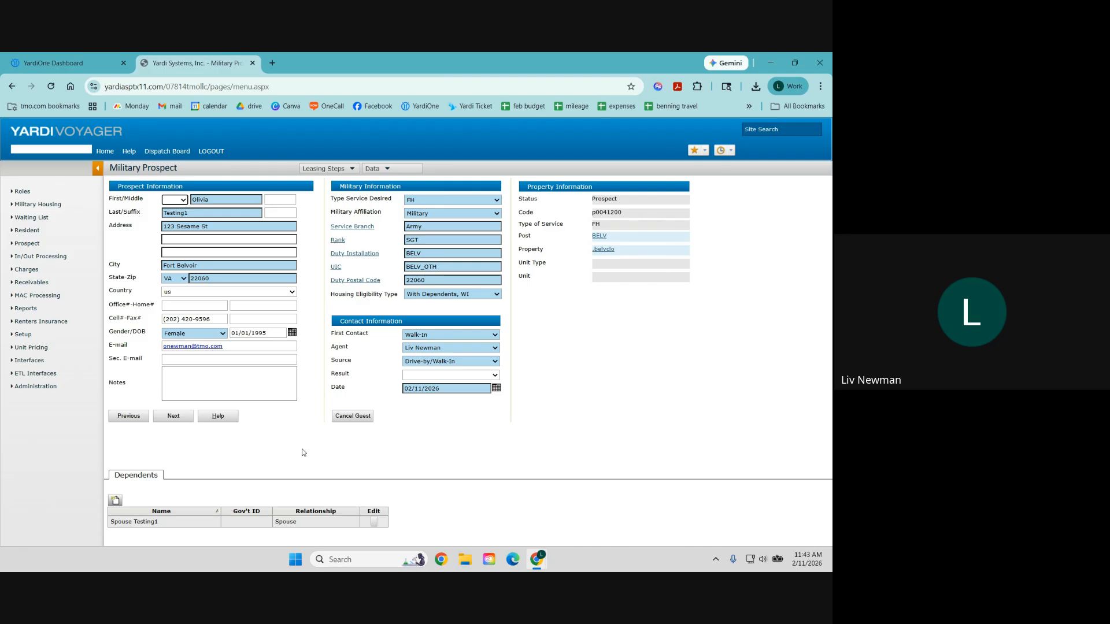
Step: Continue past dependents, choose Wait List Workflow, and advance to the application form step
left_click(183, 417)
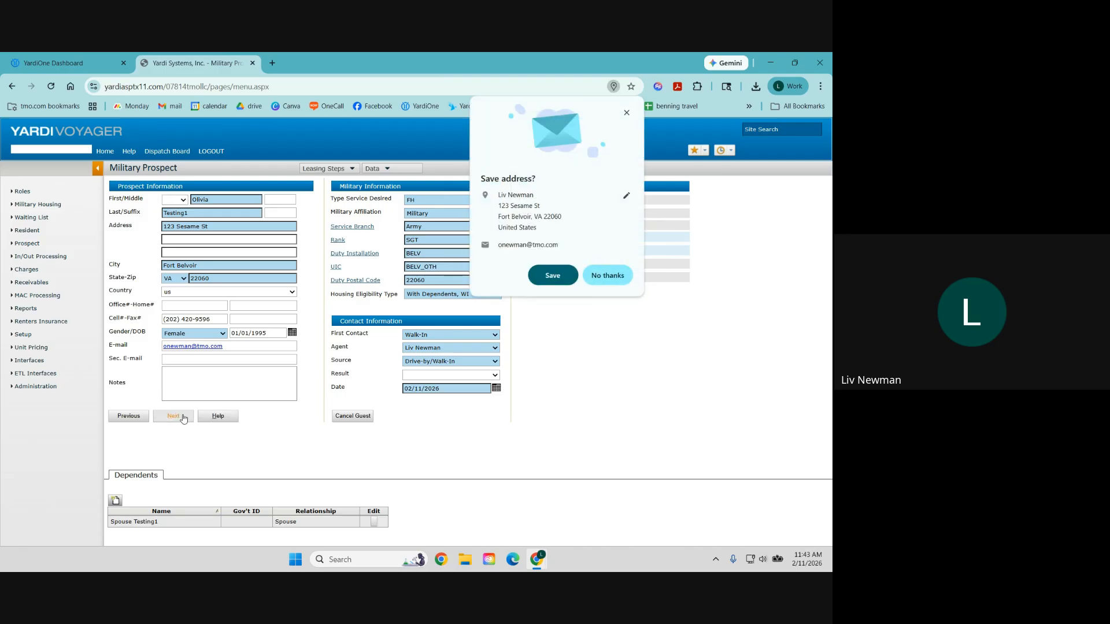
left_click(613, 276)
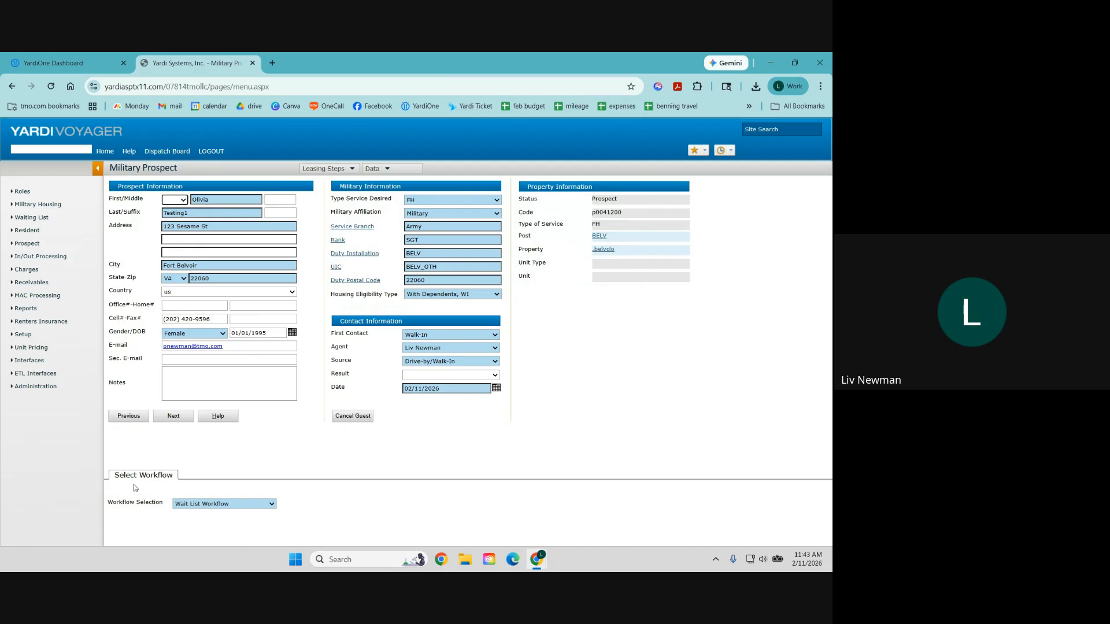
left_click(196, 506)
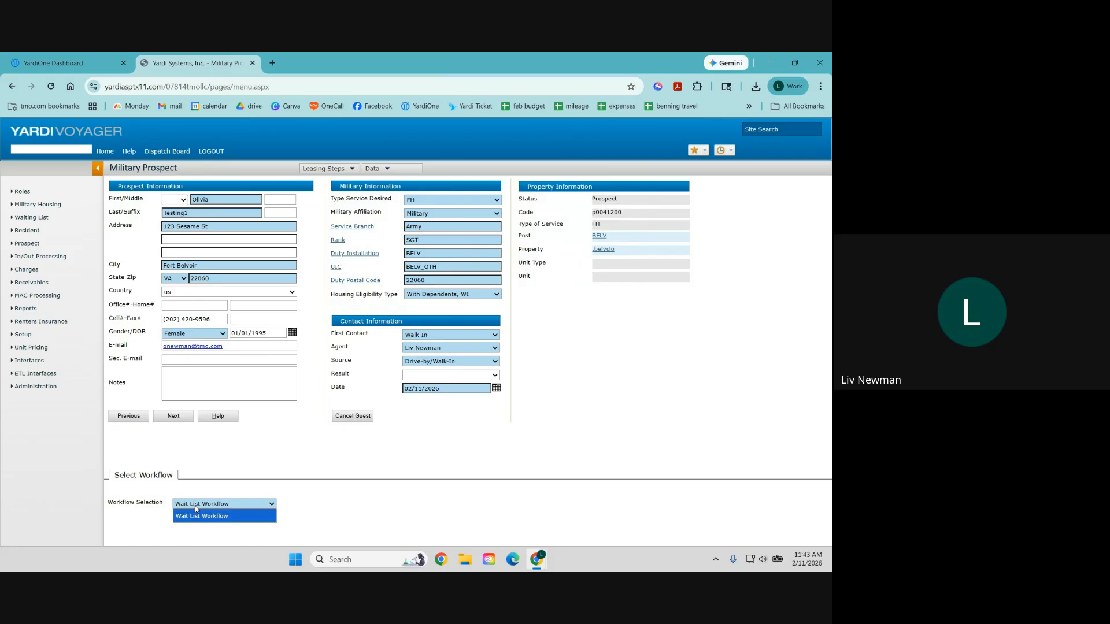
left_click(207, 487)
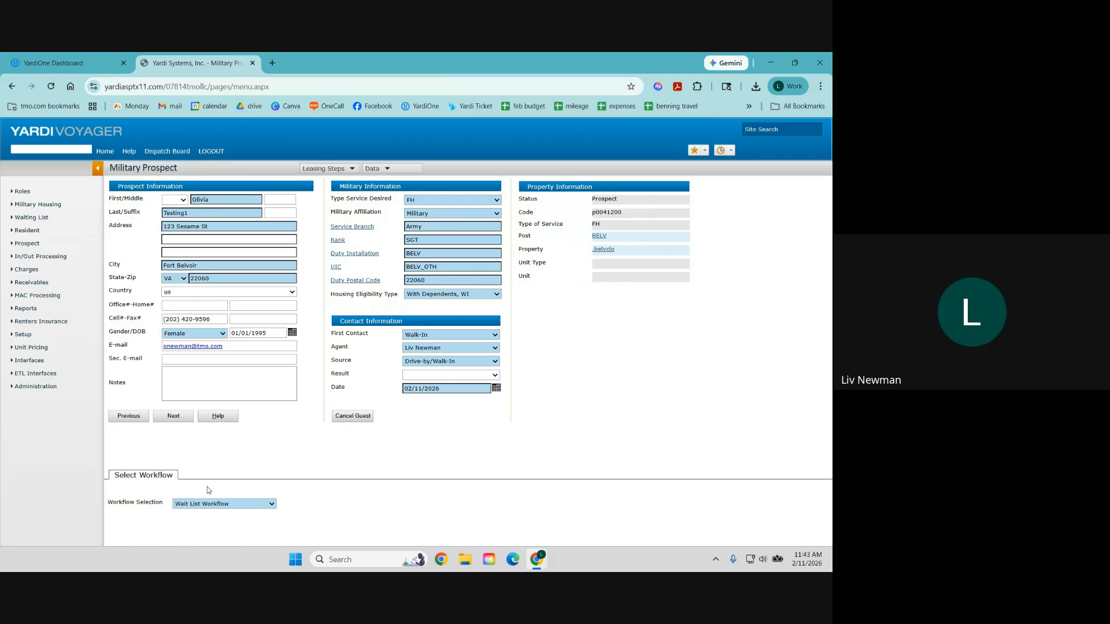
left_click(178, 421)
left_click(623, 272)
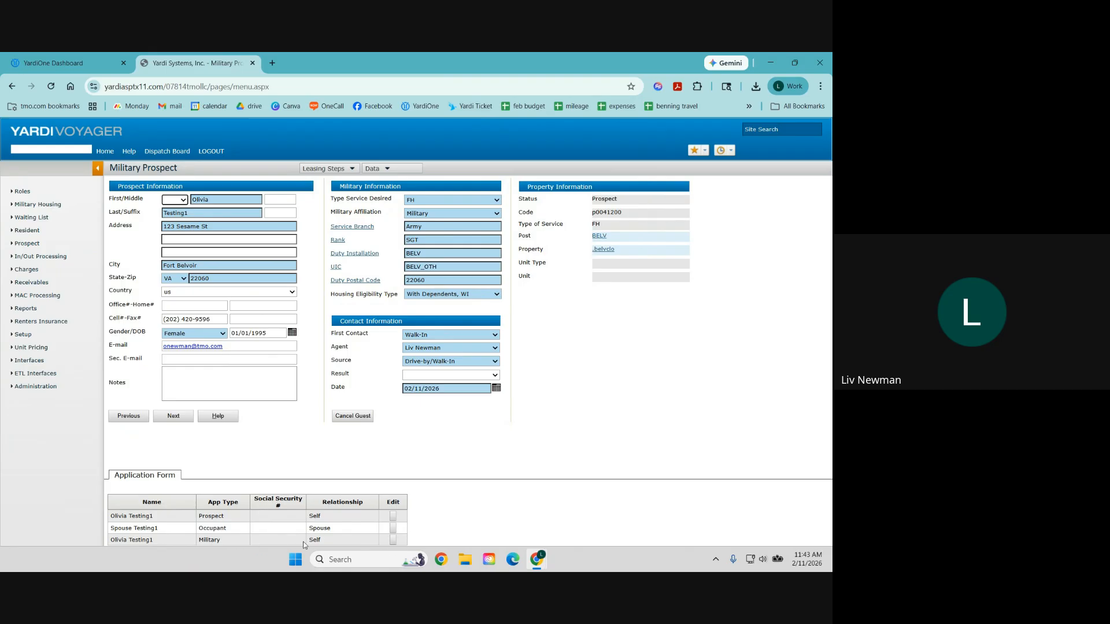
Step: Enter the sponsor's Social Security number on the military applicant's housing application and save
left_click(392, 541)
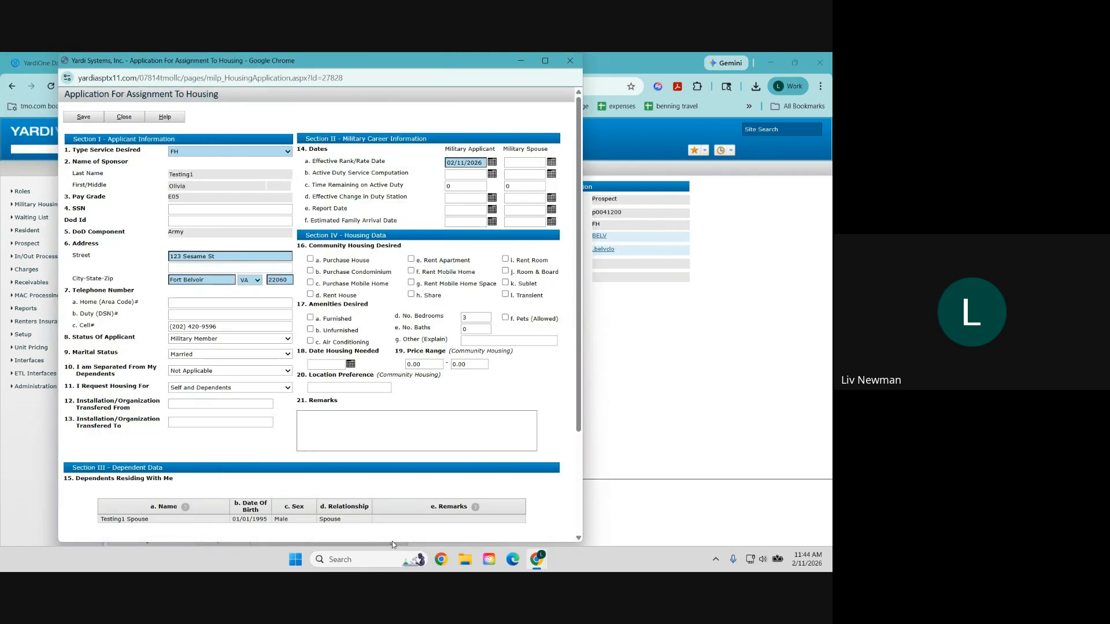
left_click(213, 210)
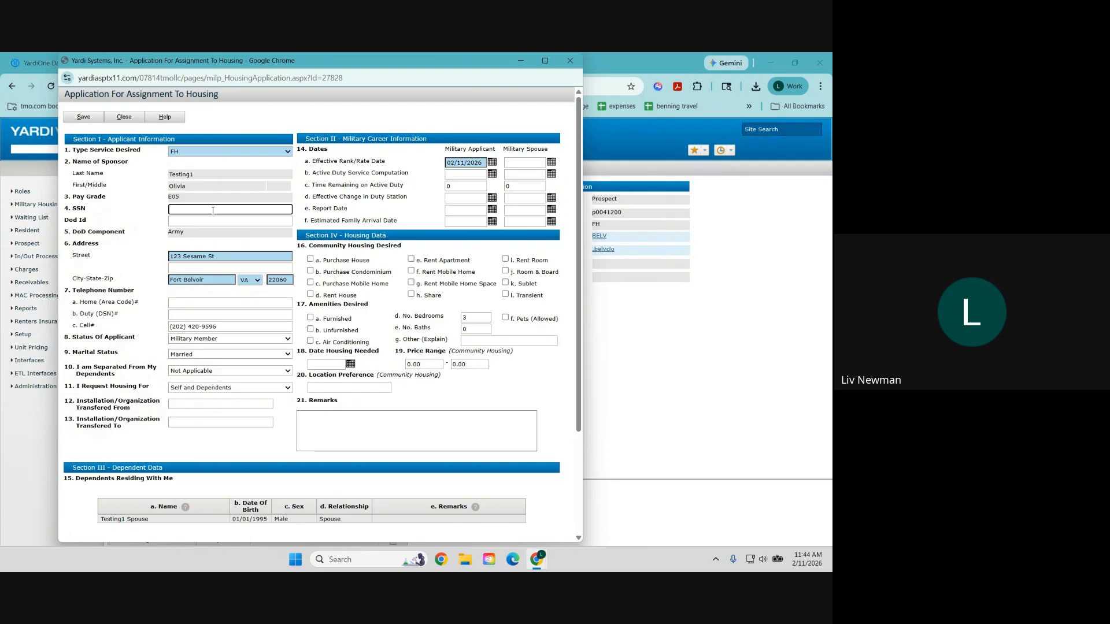
type("111111111")
left_click(84, 118)
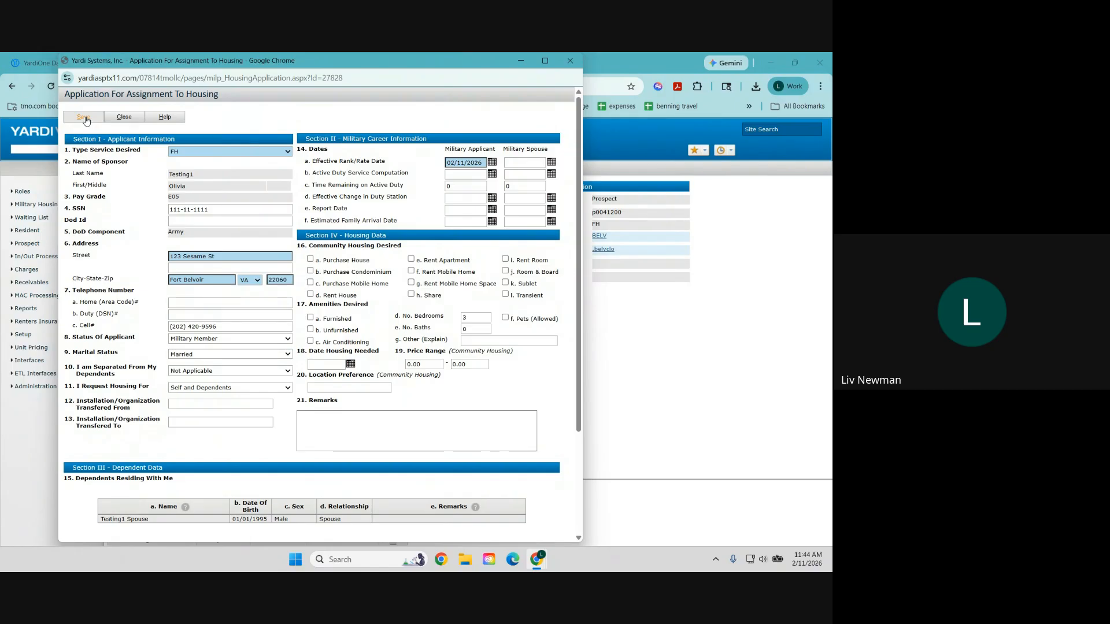
Step: Close and leave the housing application, then advance to the wait list assignment step
left_click(123, 119)
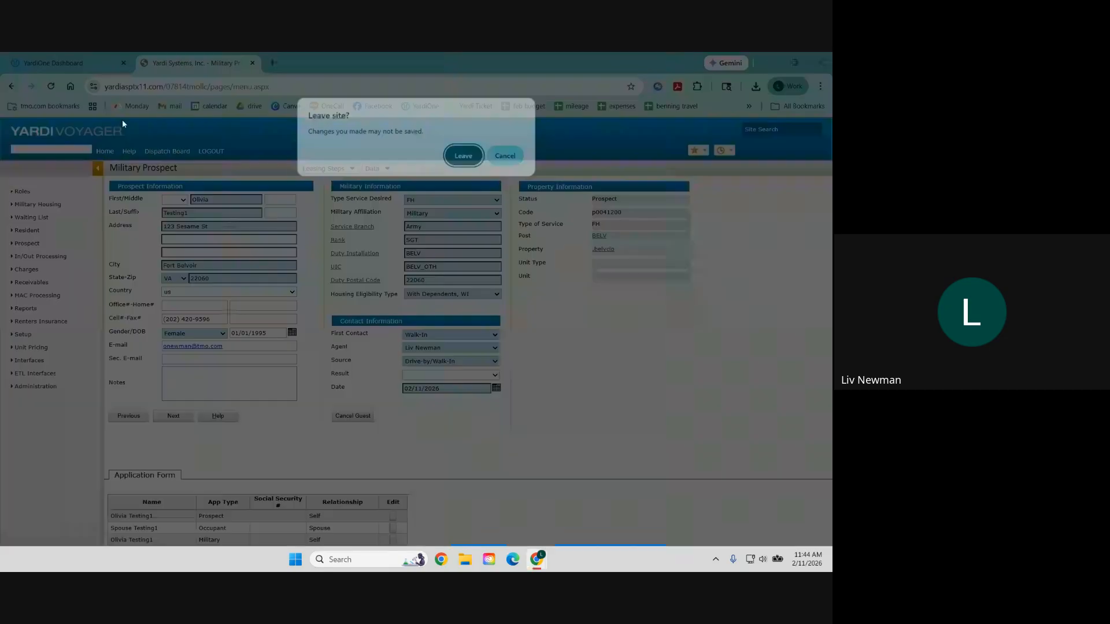
left_click(466, 157)
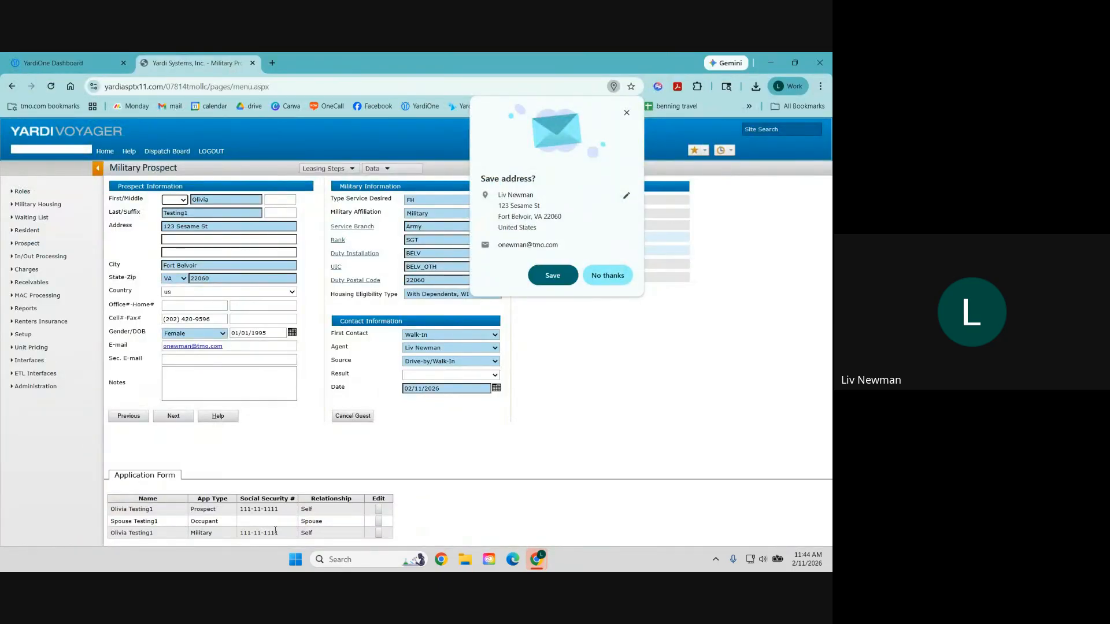
left_click(607, 275)
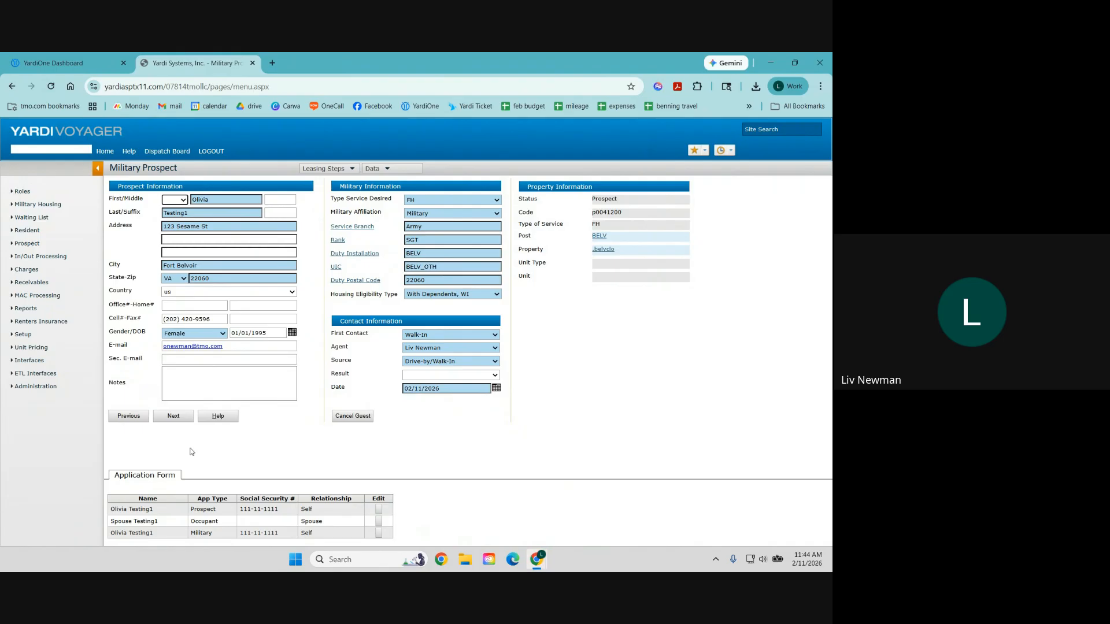
left_click(174, 417)
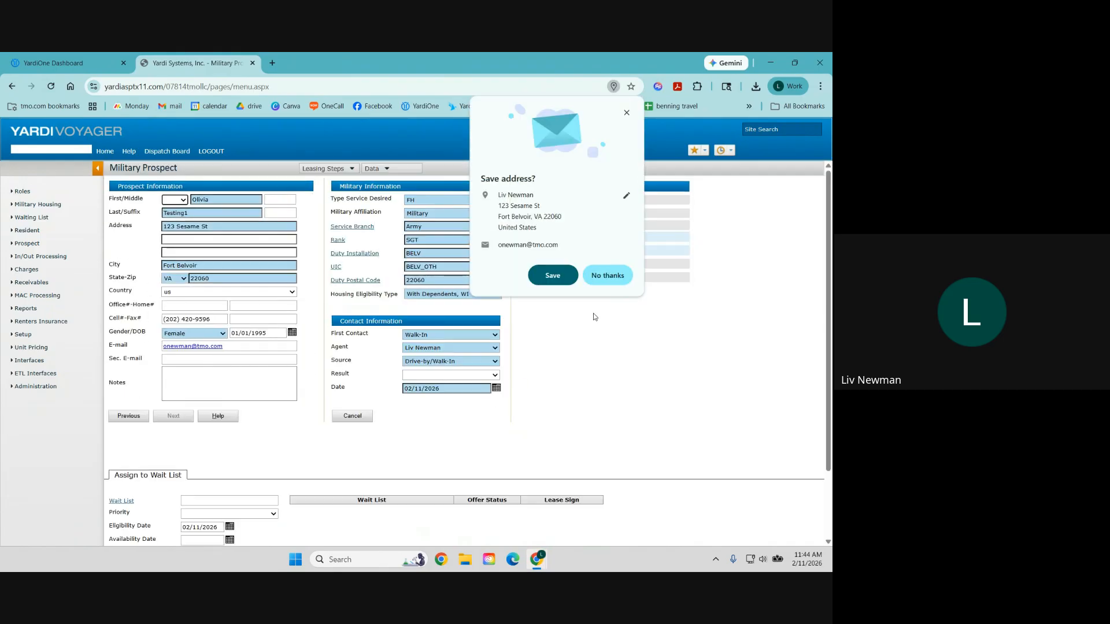
Step: Request the 5BR E06-E08 E06-E08 5BR wait list for the prospect with priority None
left_click(608, 275)
scroll(383, 401, "down", 3)
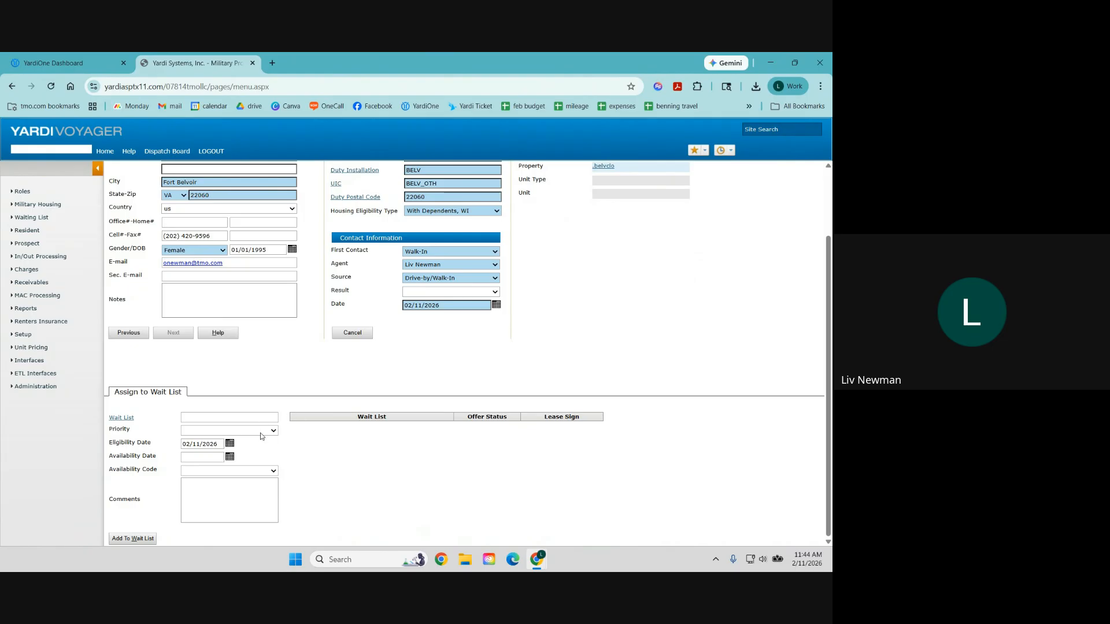
left_click(122, 419)
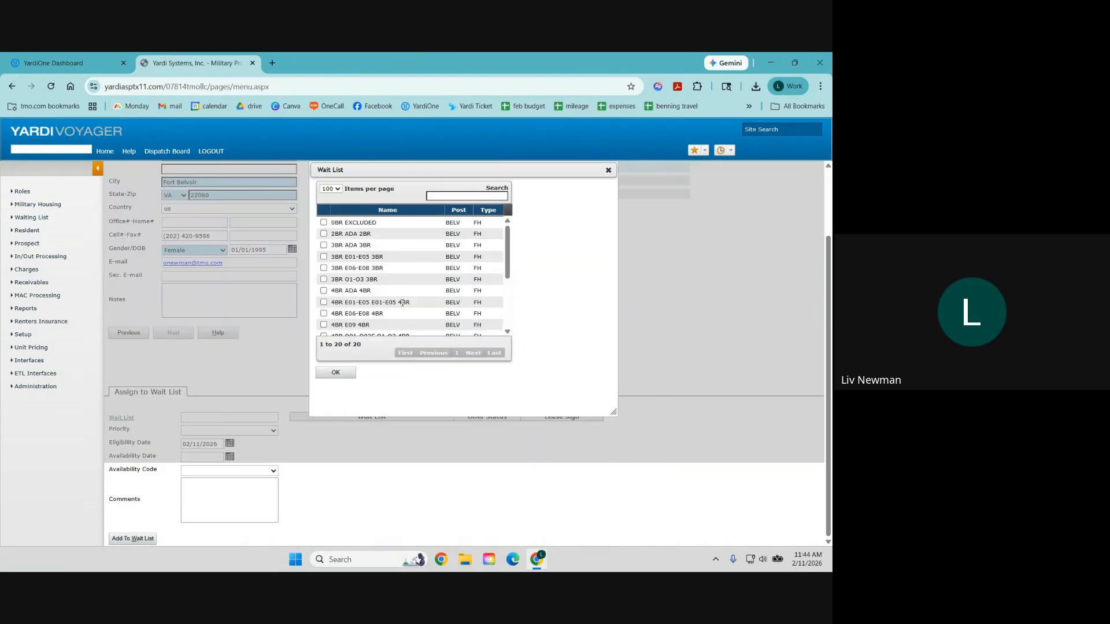
scroll(382, 311, "down", 3)
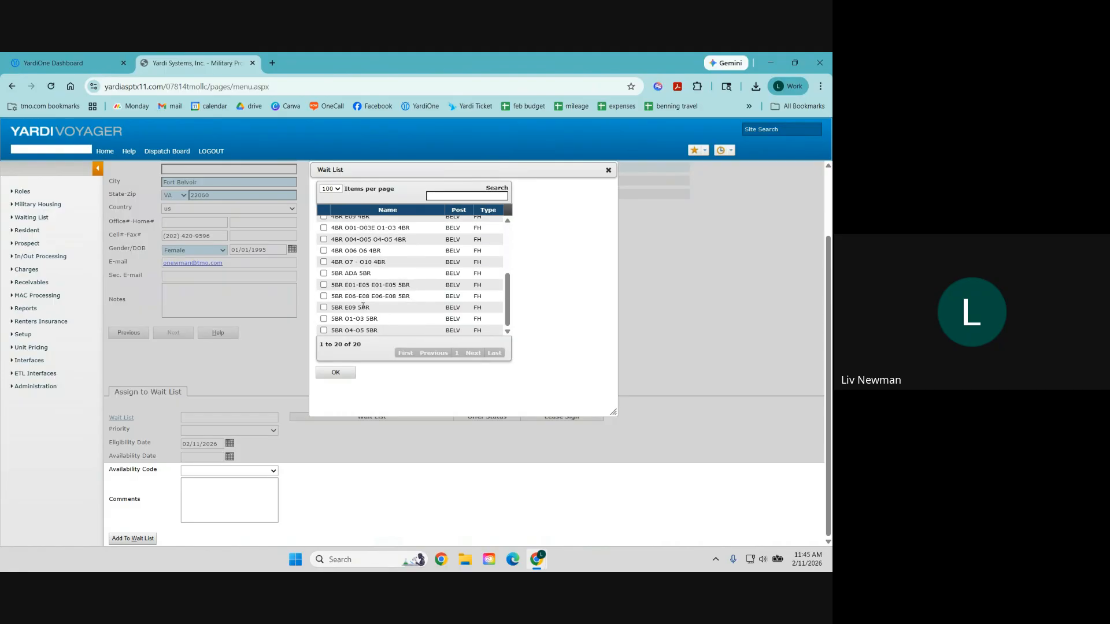
left_click(324, 296)
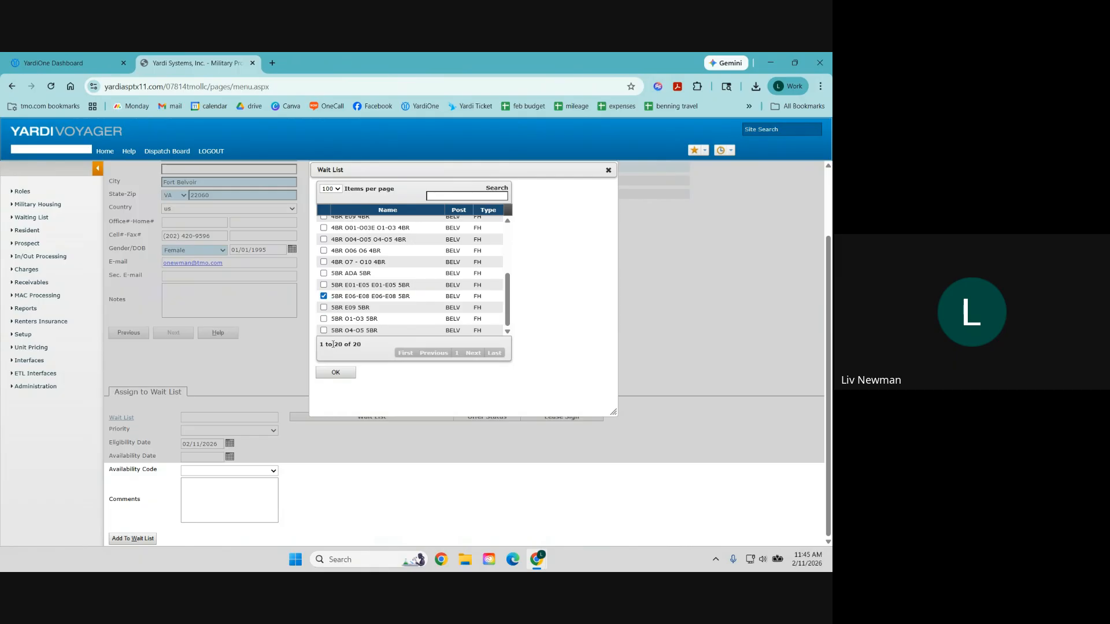
left_click(345, 372)
left_click(271, 431)
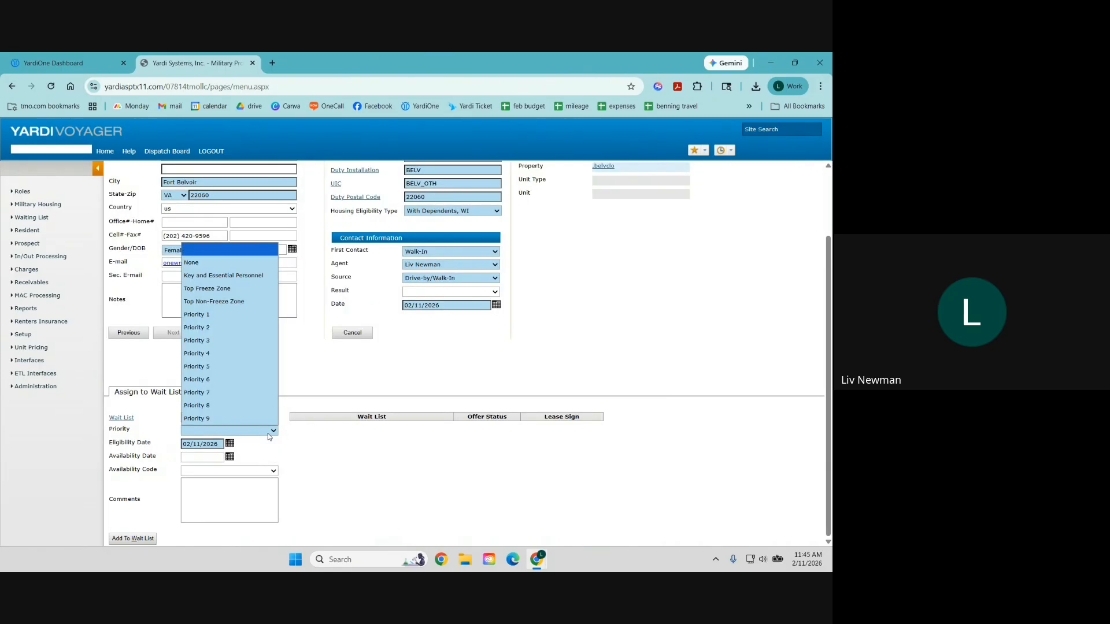
left_click(229, 266)
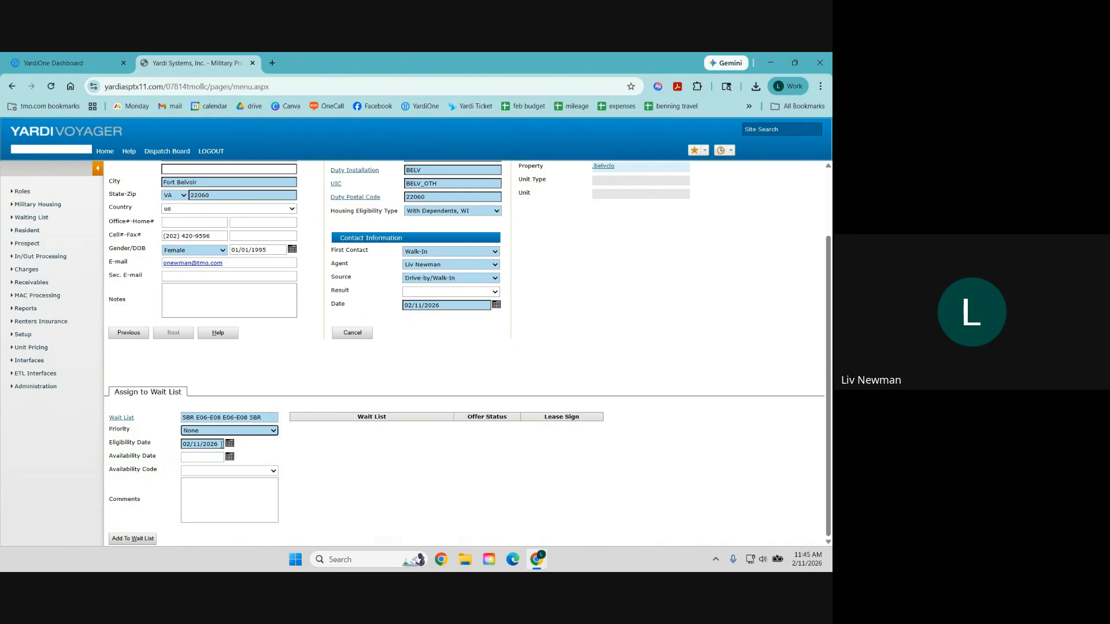
left_click(139, 540)
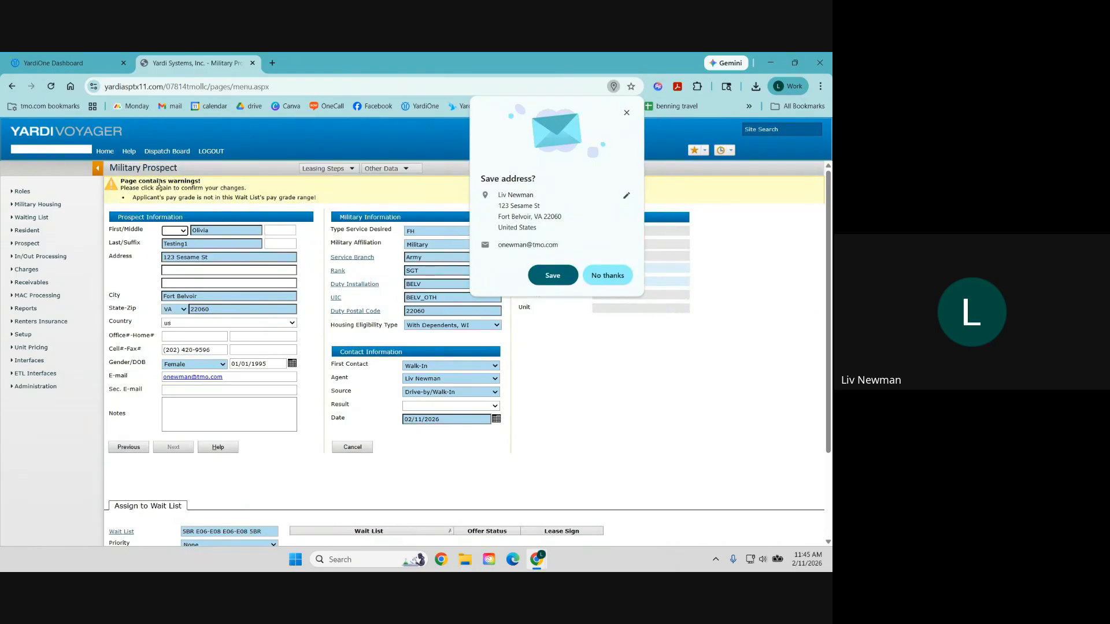
Step: Confirm the 5BR E06-E08 wait list addition despite the pay-grade warning, dismissing save-address prompts
left_click(607, 275)
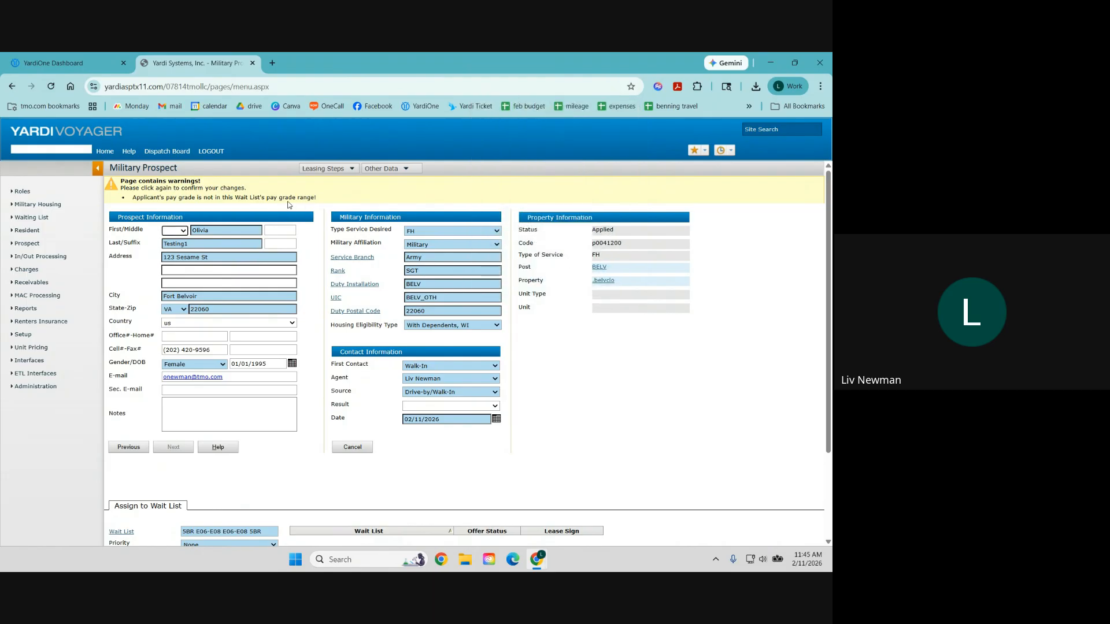
scroll(336, 265, "down", 2)
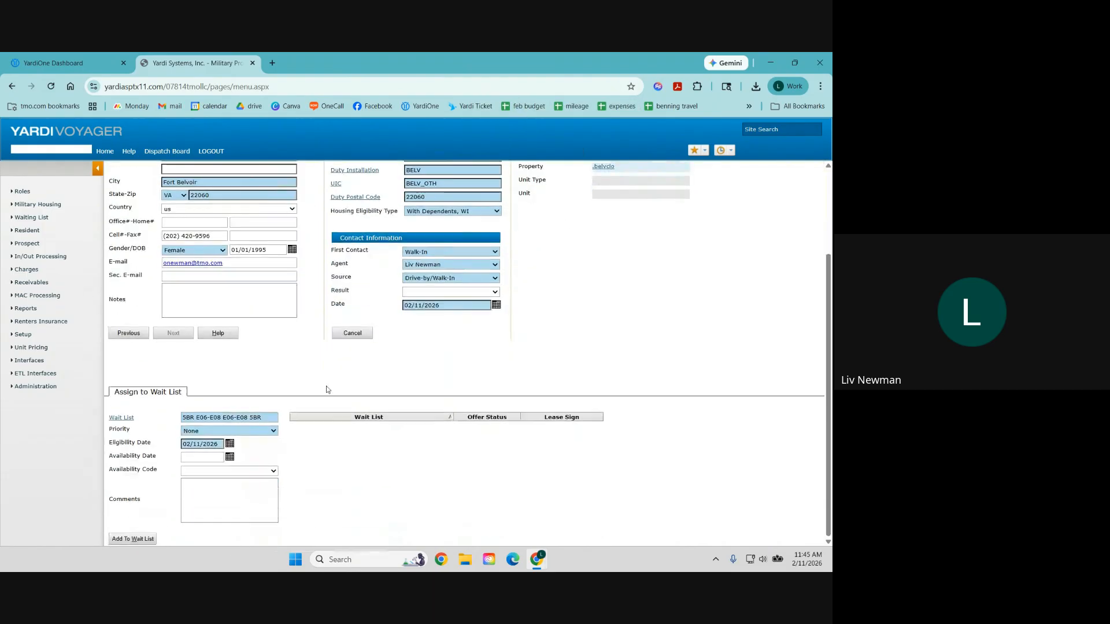
scroll(236, 242, "up", 2)
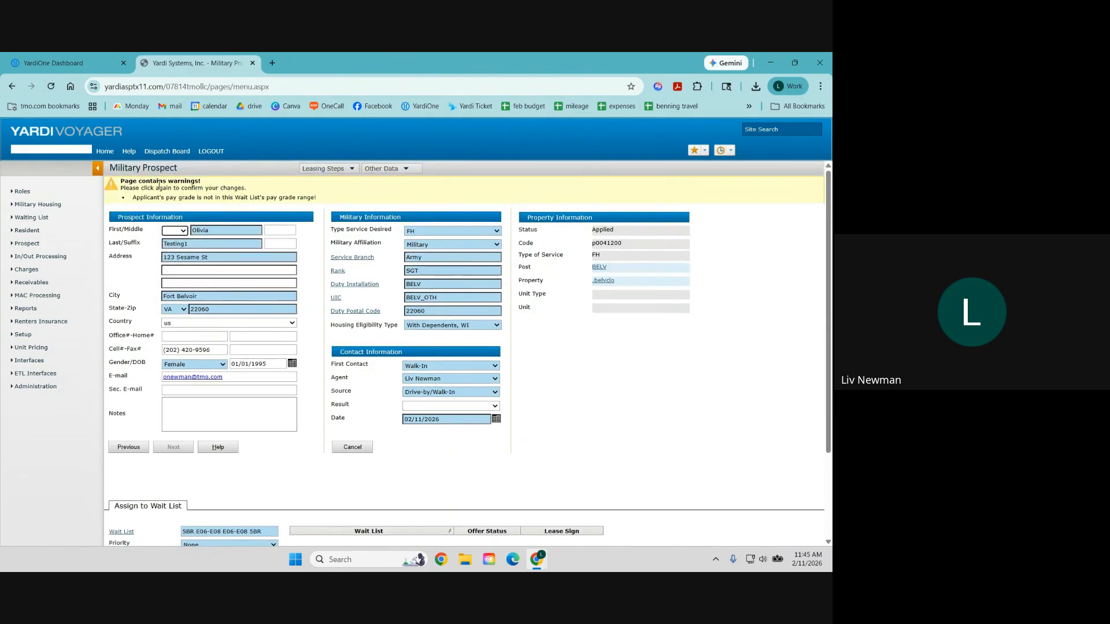
scroll(204, 231, "down", 2)
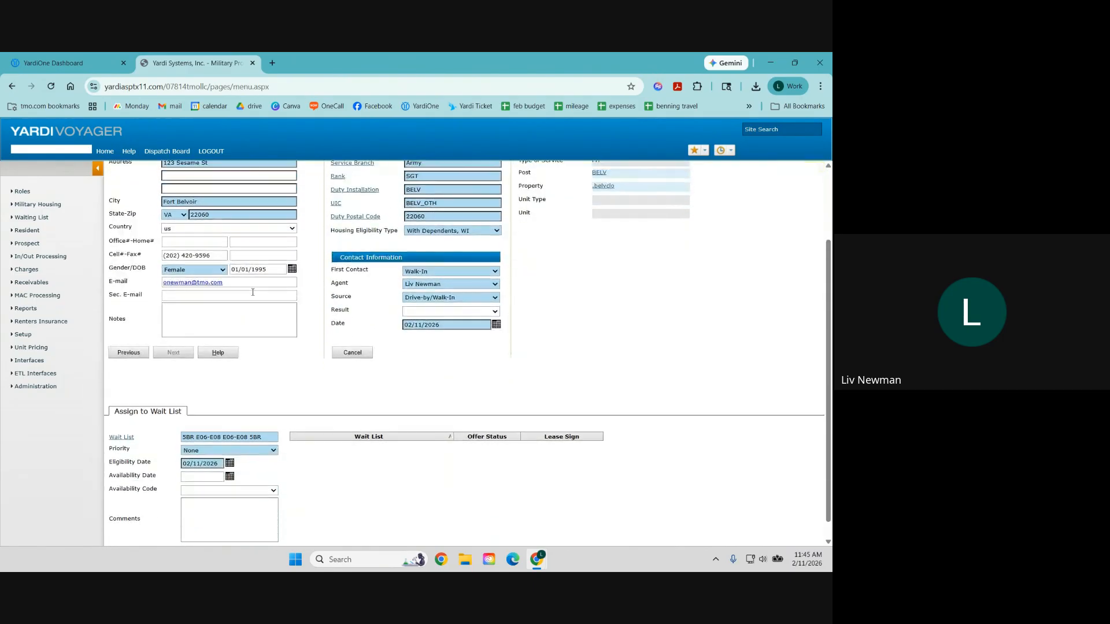
scroll(253, 292, "up", 2)
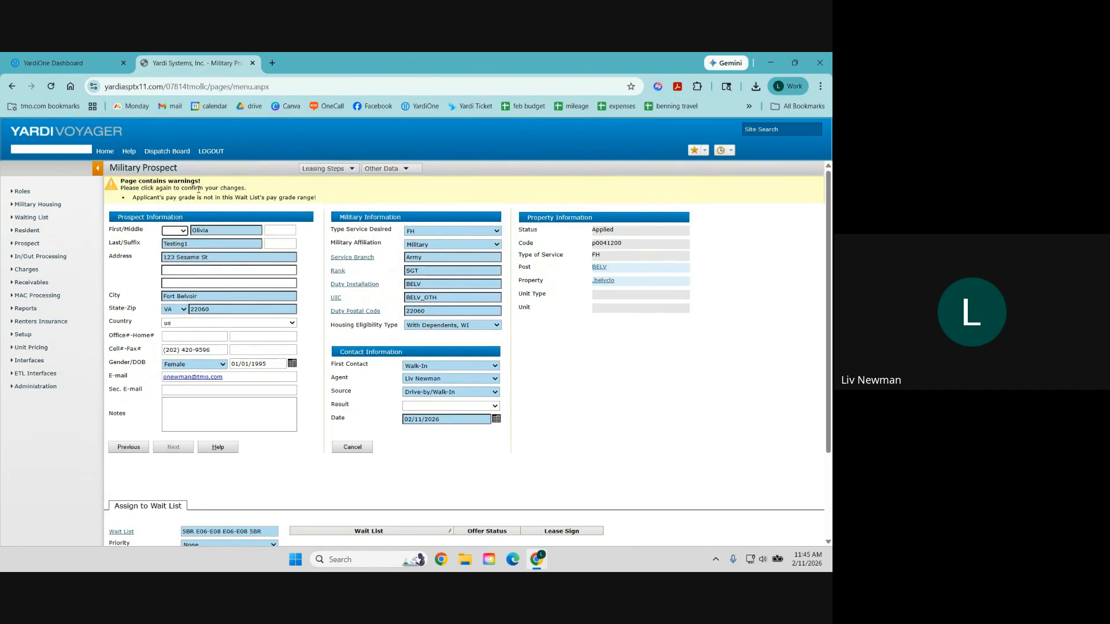
scroll(173, 359, "down", 2)
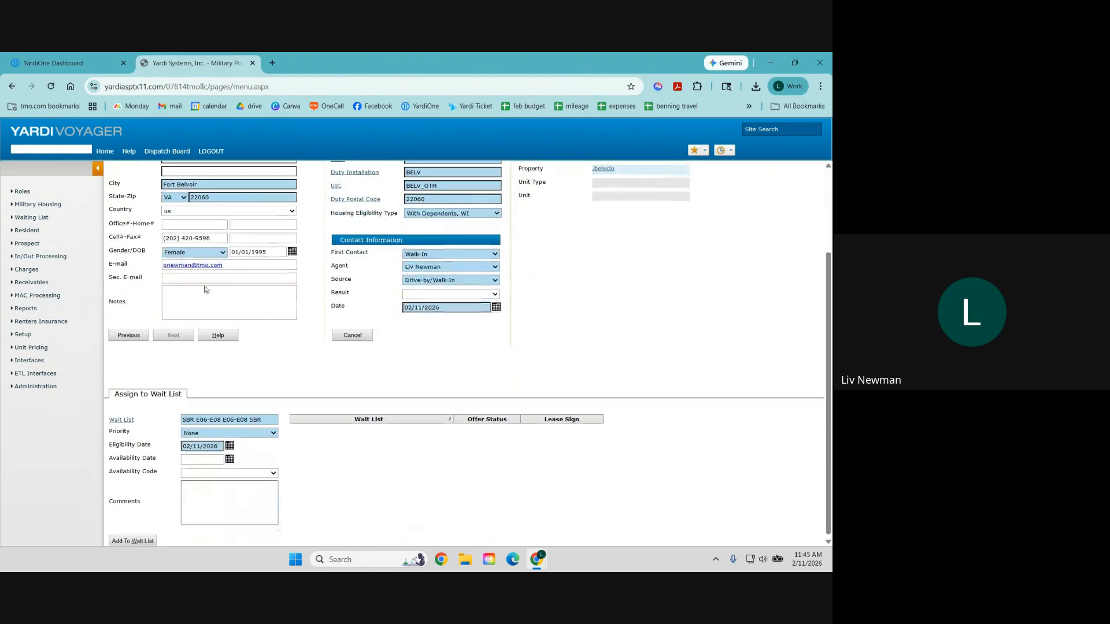
left_click(148, 540)
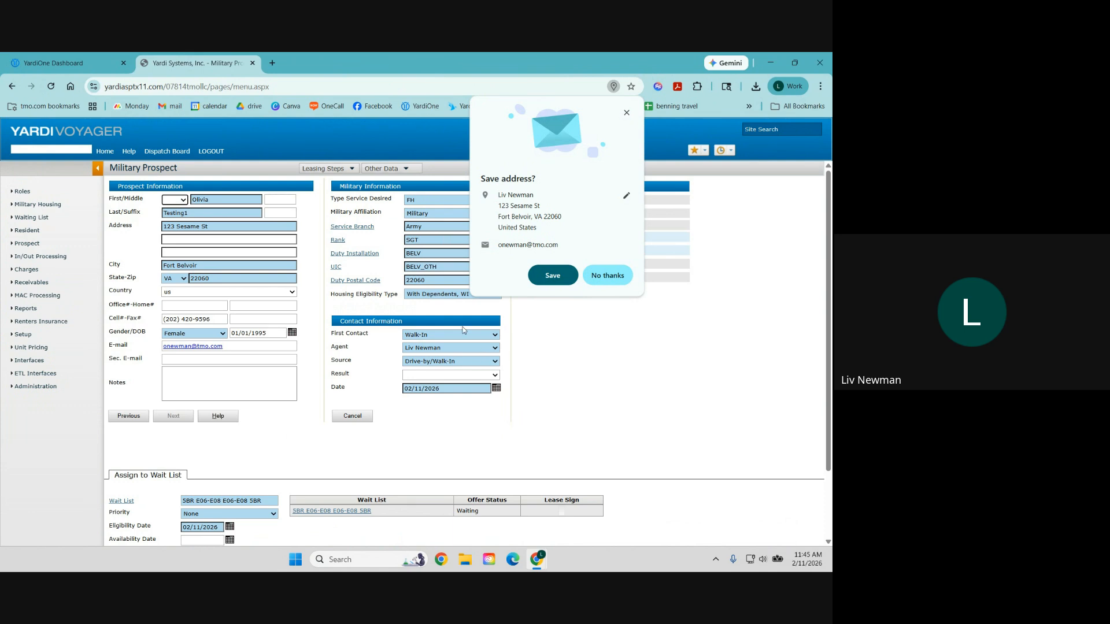
scroll(393, 451, "down", 2)
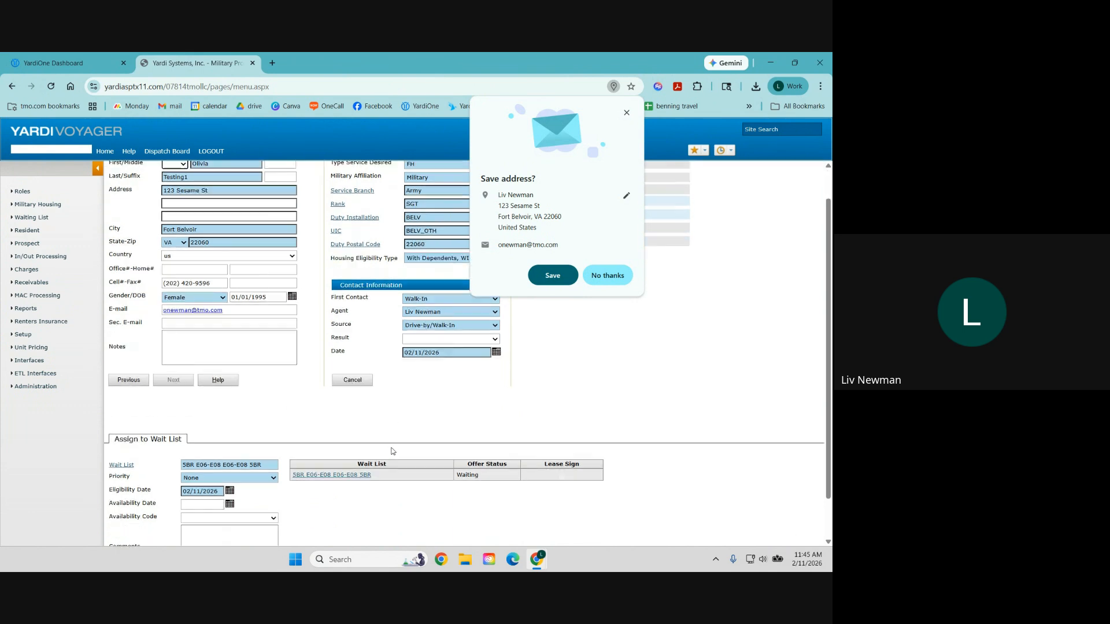
left_click(626, 112)
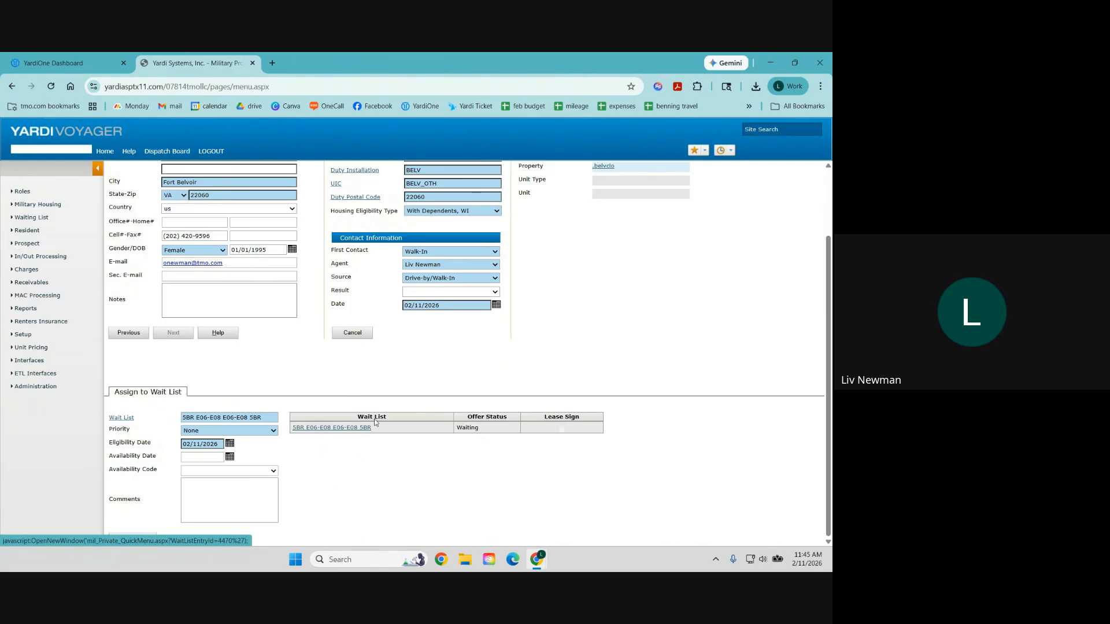
Step: Open the 5BR wait list assignment and select the test applicant's entry
left_click(341, 429)
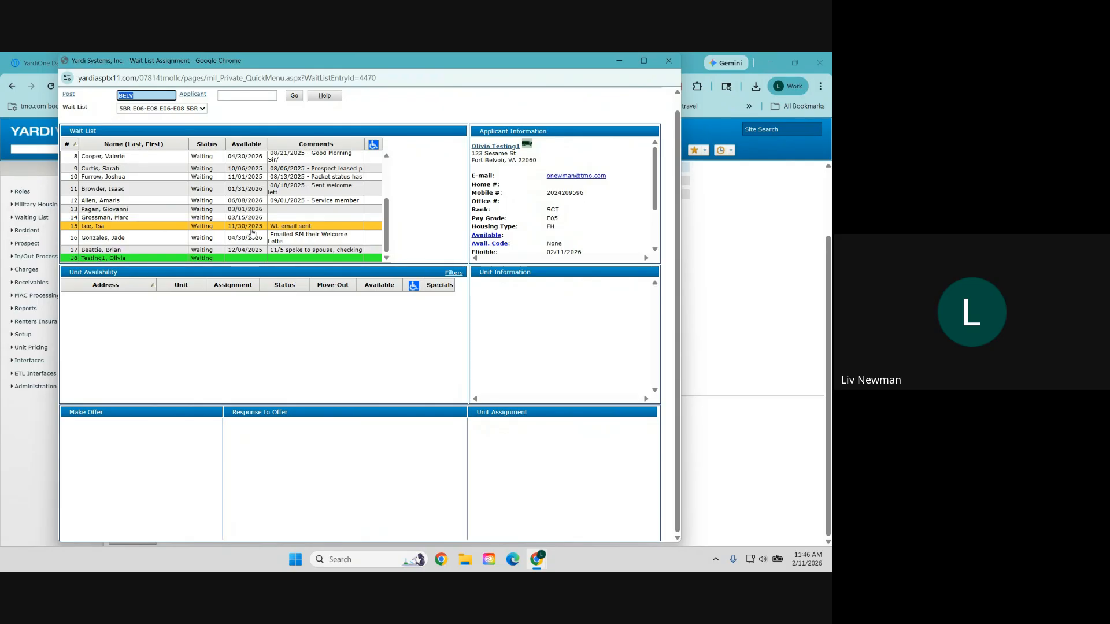
left_click(291, 201)
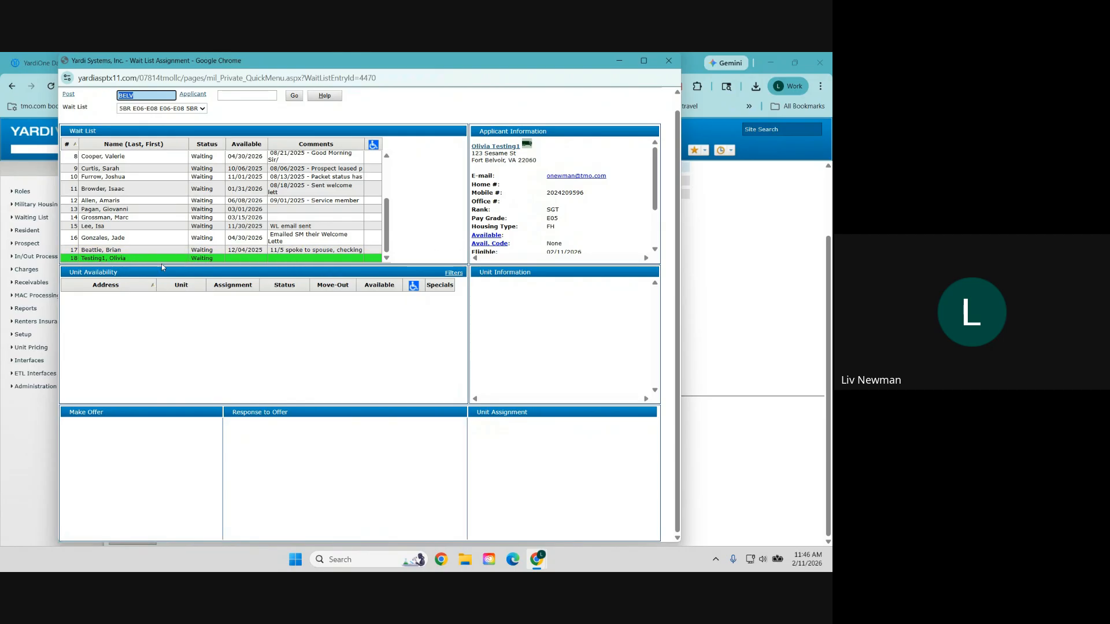
left_click(116, 224)
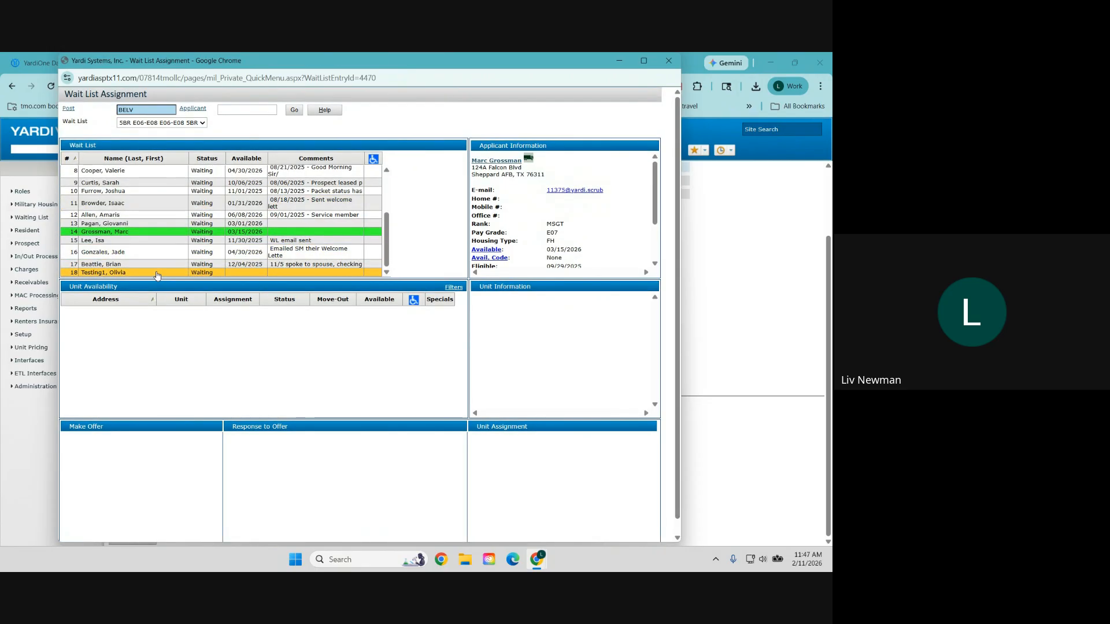
left_click(156, 273)
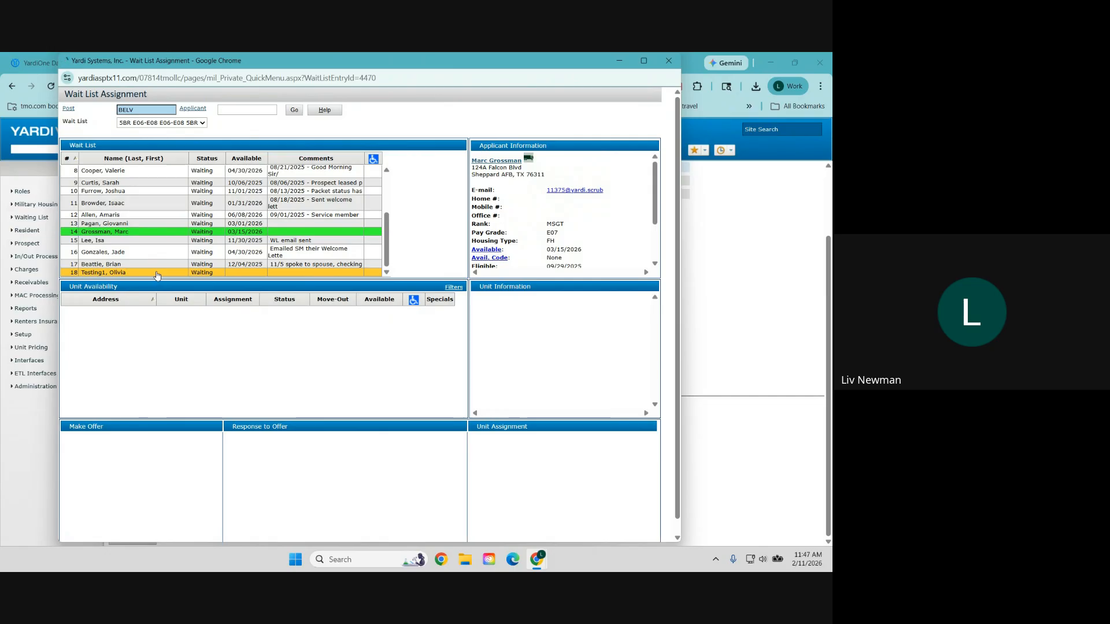
Step: Try the applicant's availability details, close the Access Denied popups, and close the assignment window
left_click(494, 250)
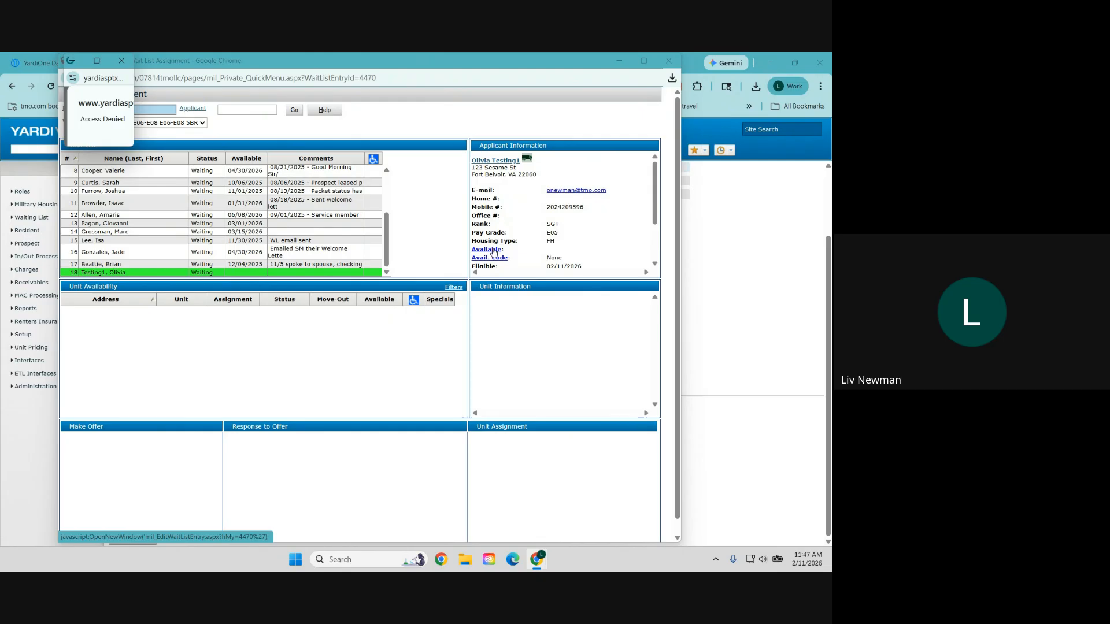
left_click(123, 61)
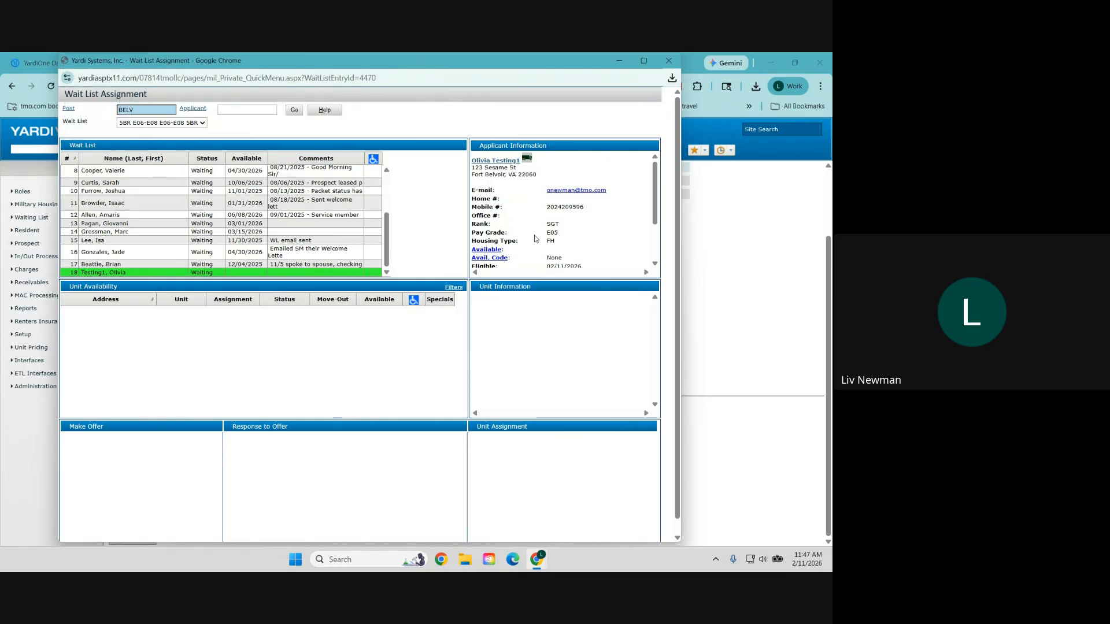
left_click(483, 251)
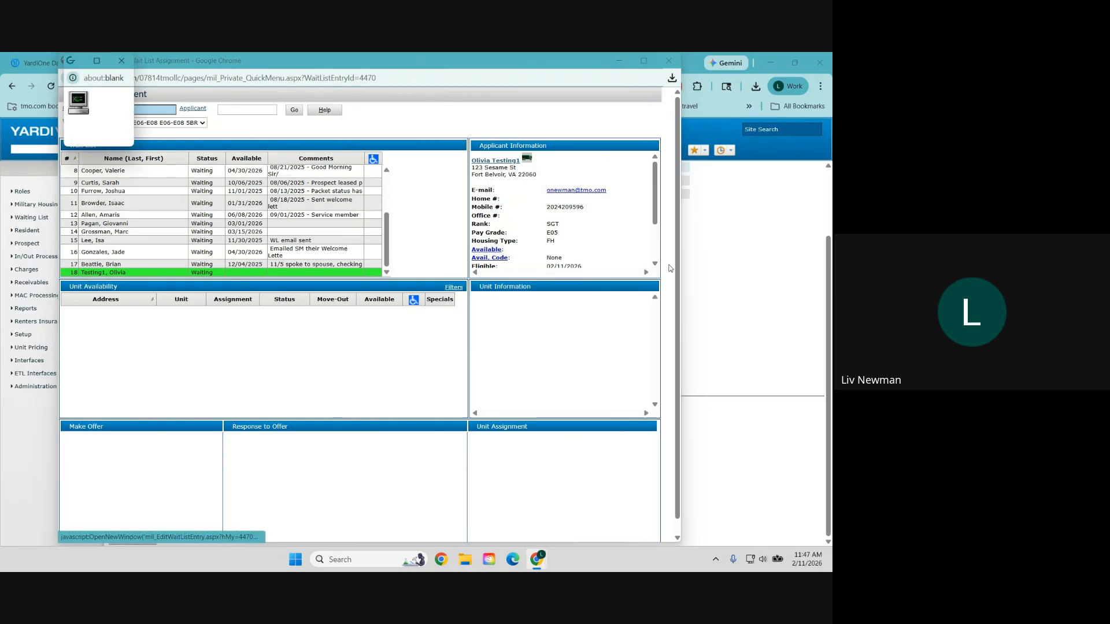
left_click(121, 62)
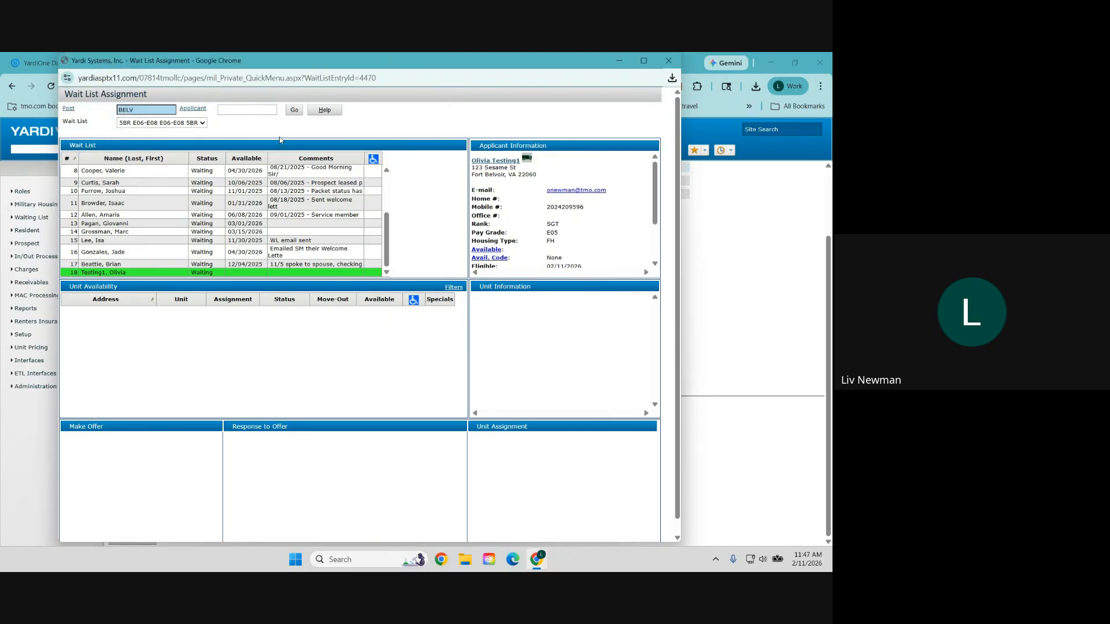
left_click(493, 251)
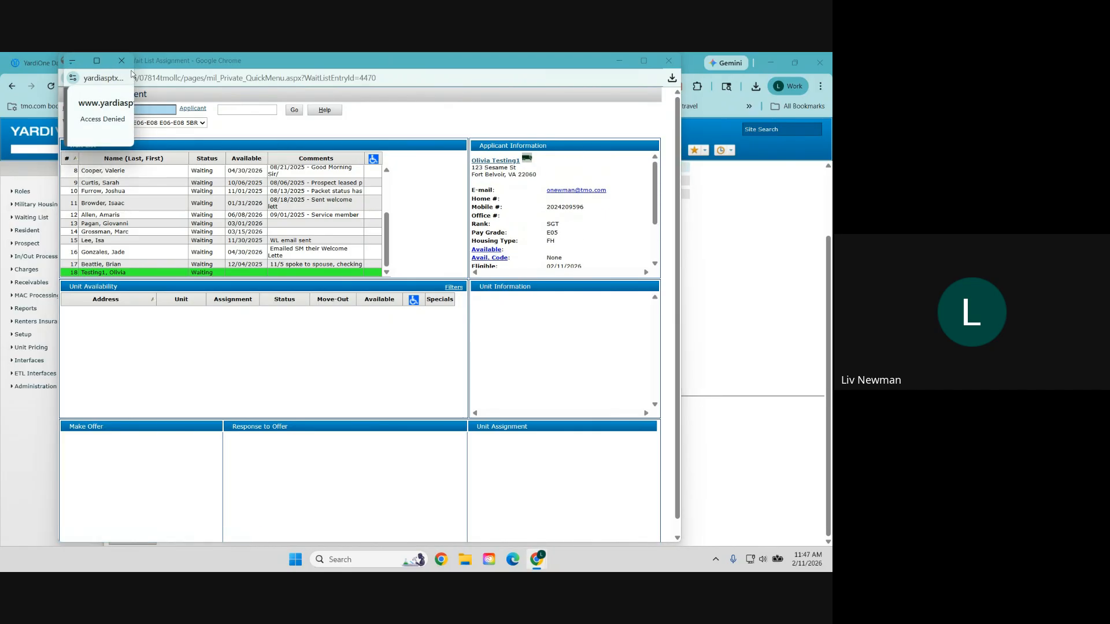
left_click(121, 62)
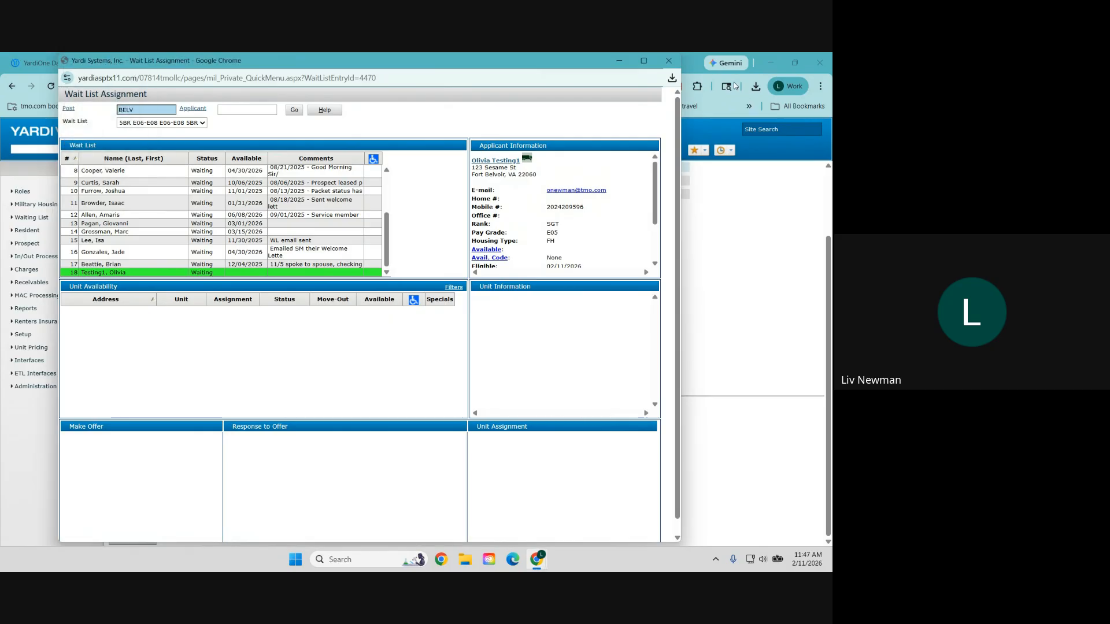
left_click(668, 60)
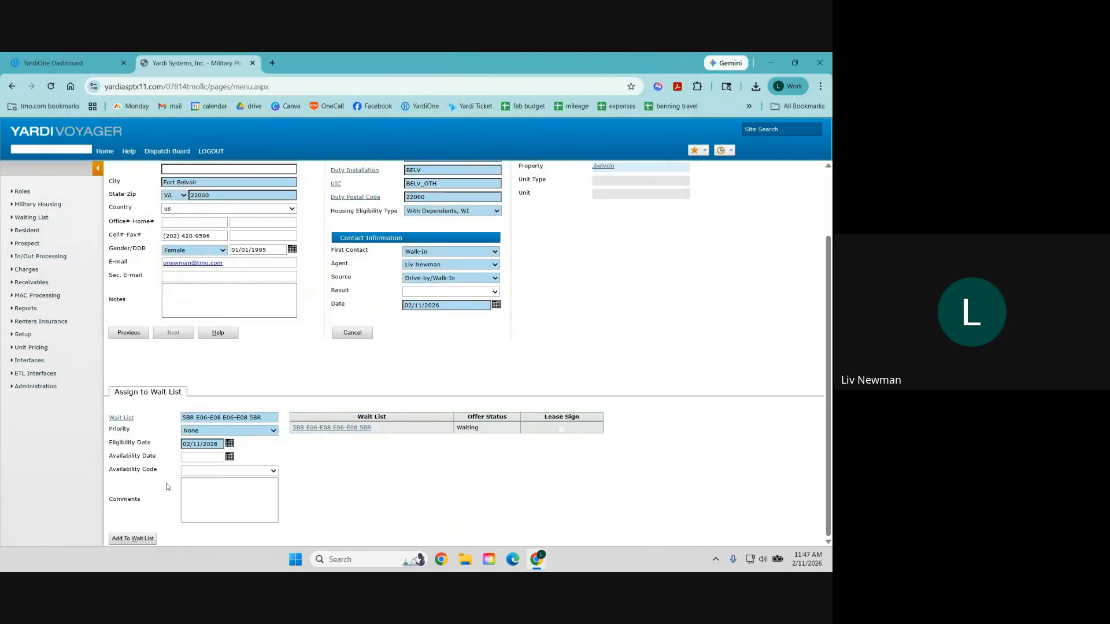
Step: Pick the 4BR E01-E05 wait list and add the prospect to it, dismissing the save-address prompt
left_click(121, 417)
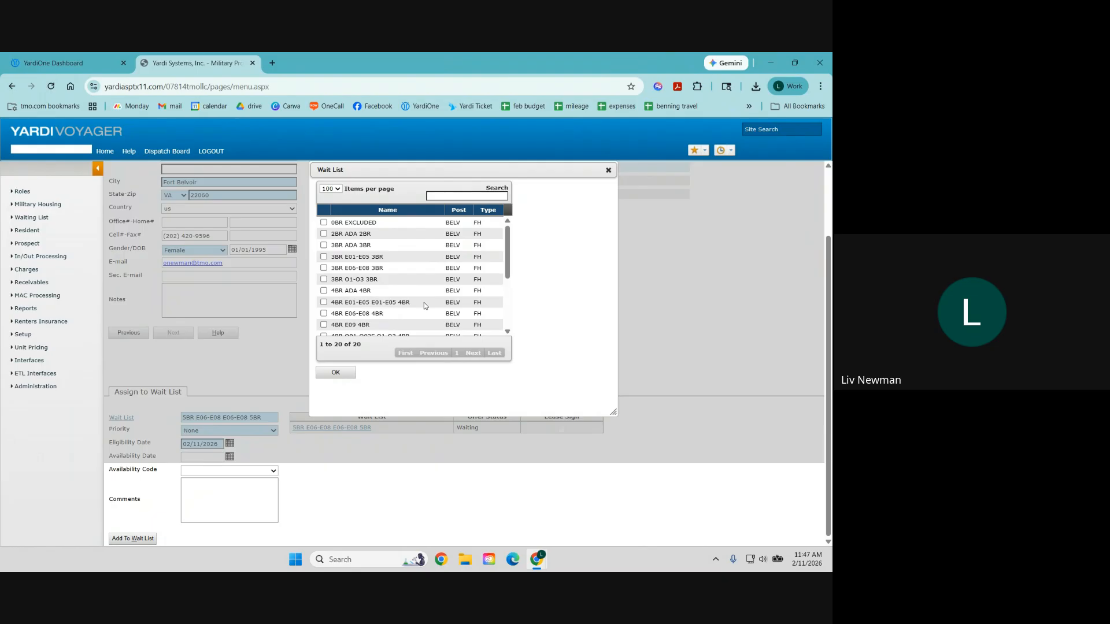
scroll(393, 291, "down", 1)
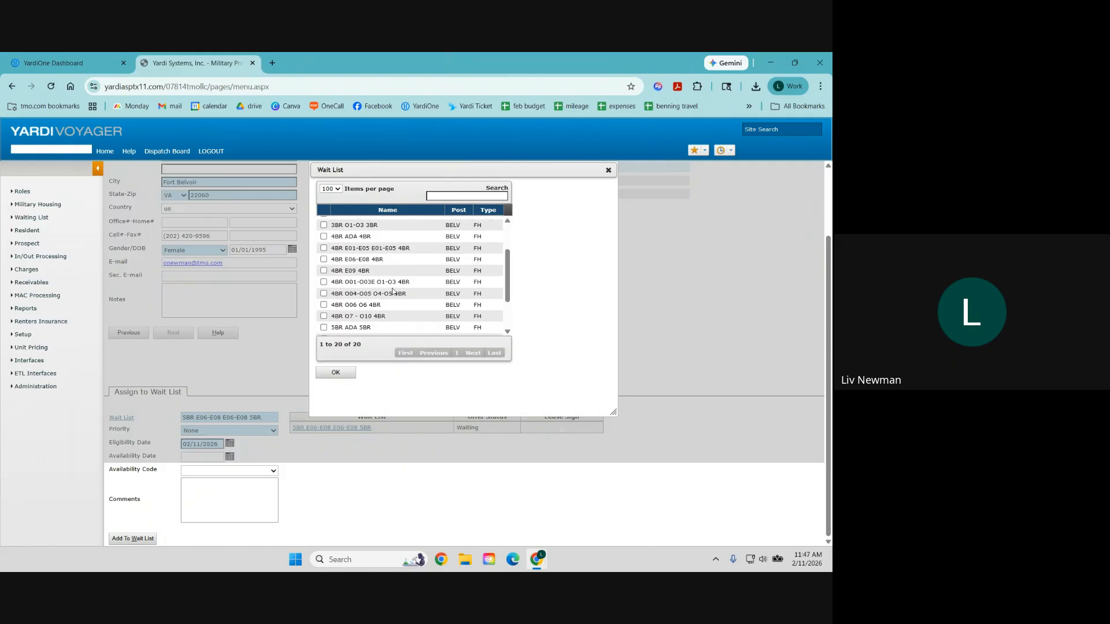
left_click(323, 248)
left_click(341, 373)
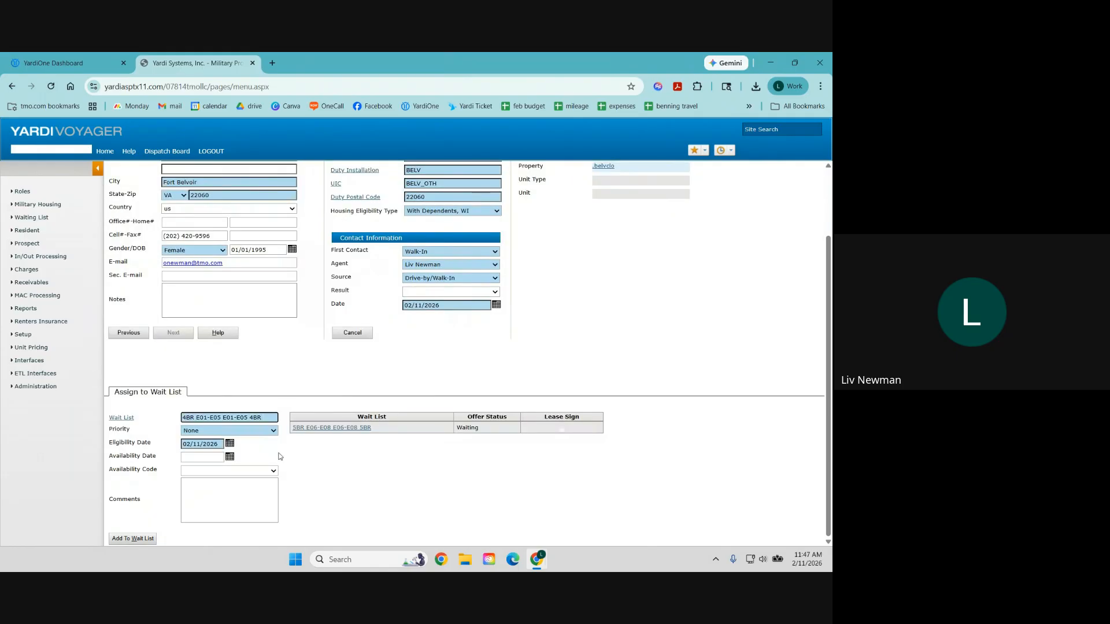
left_click(127, 539)
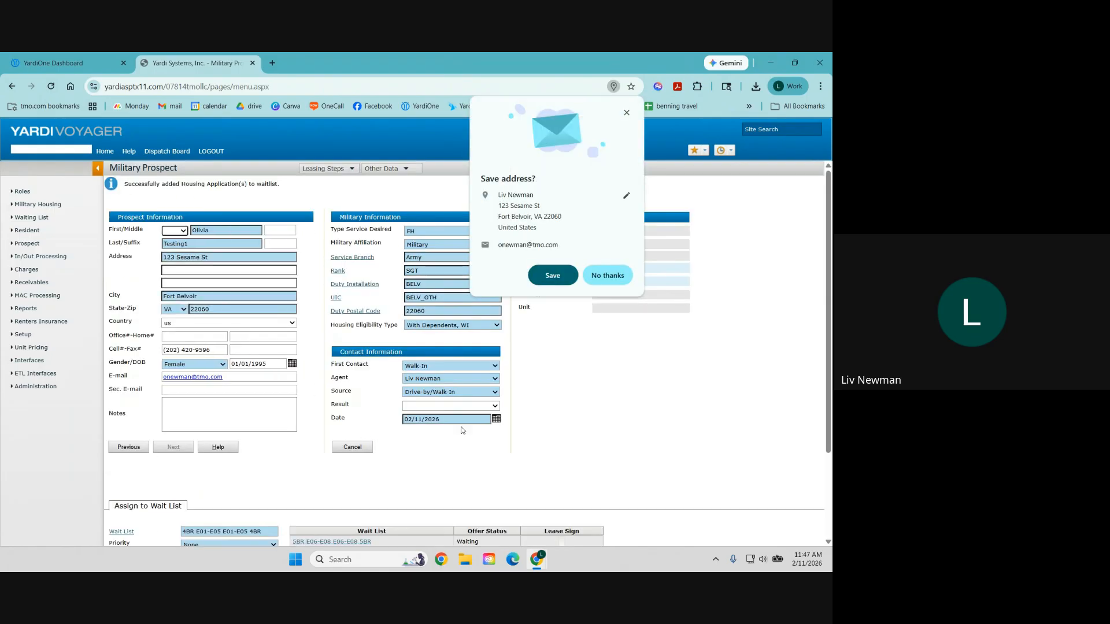
left_click(602, 278)
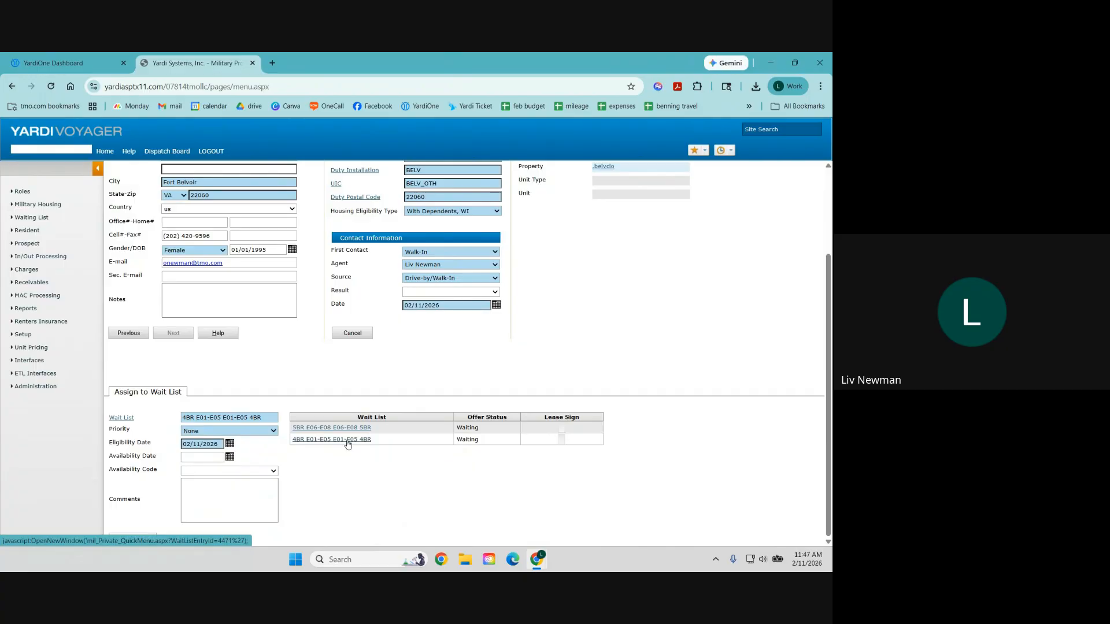
left_click(347, 441)
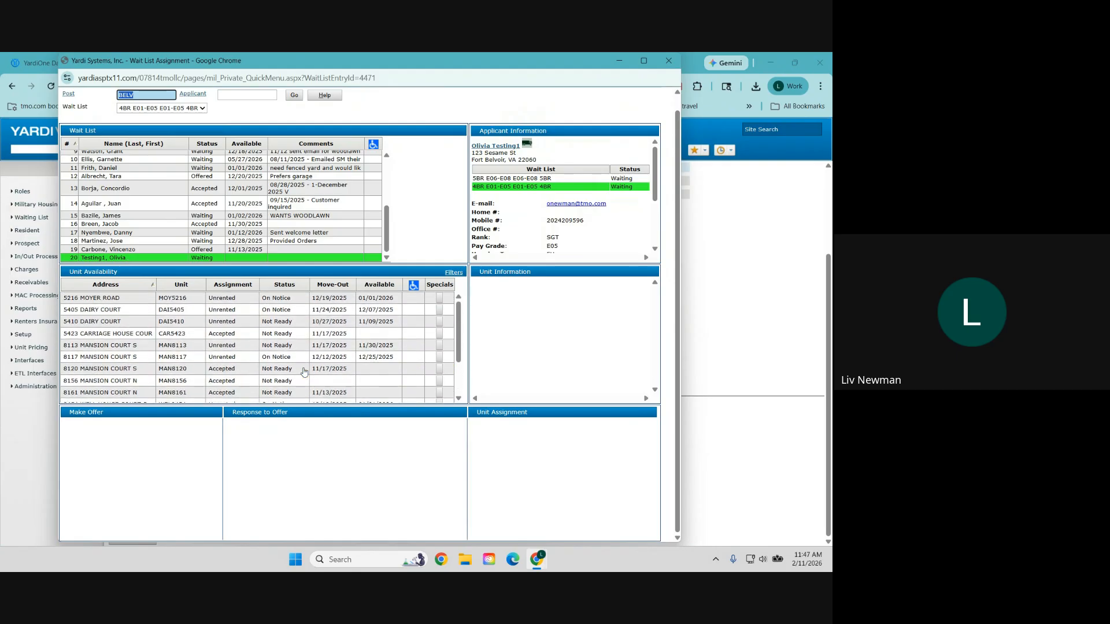
left_click(250, 297)
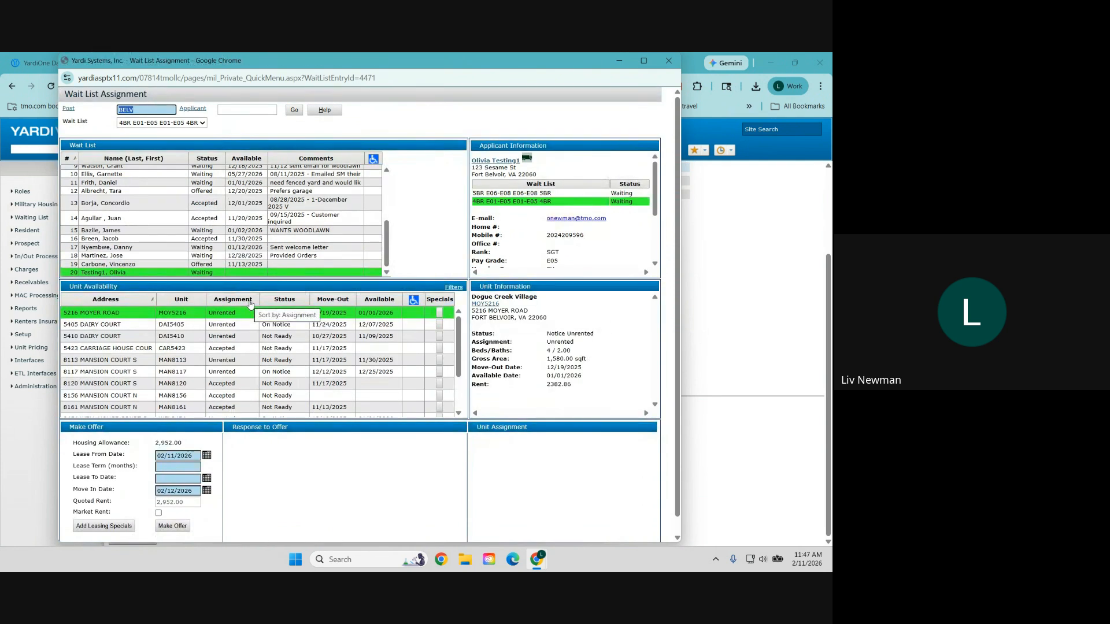
scroll(278, 399, "down", 2)
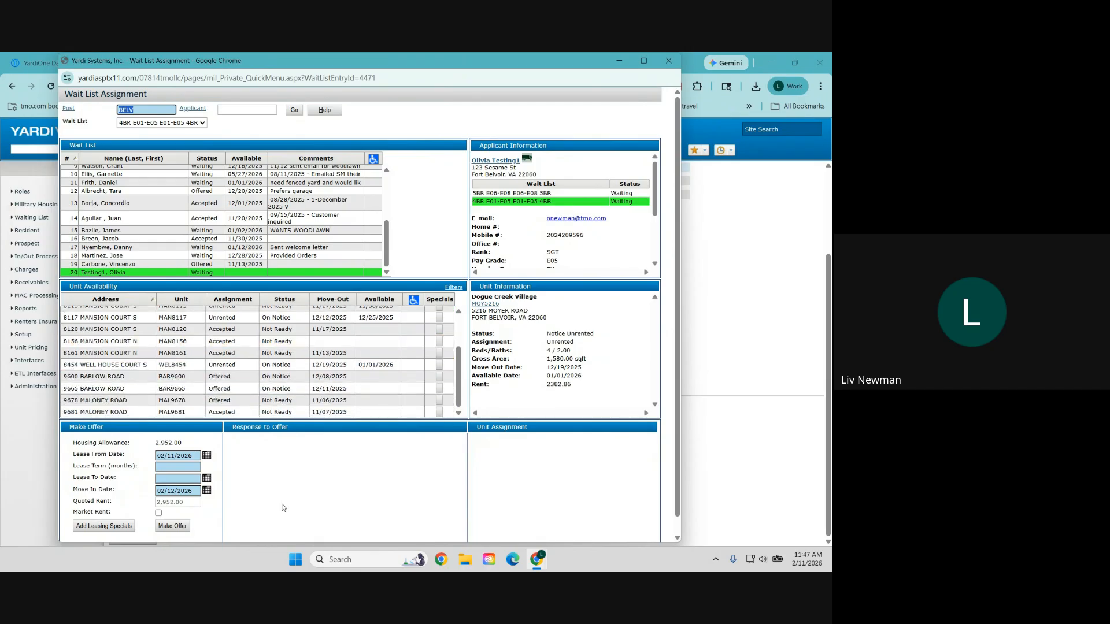
scroll(283, 405, "up", 2)
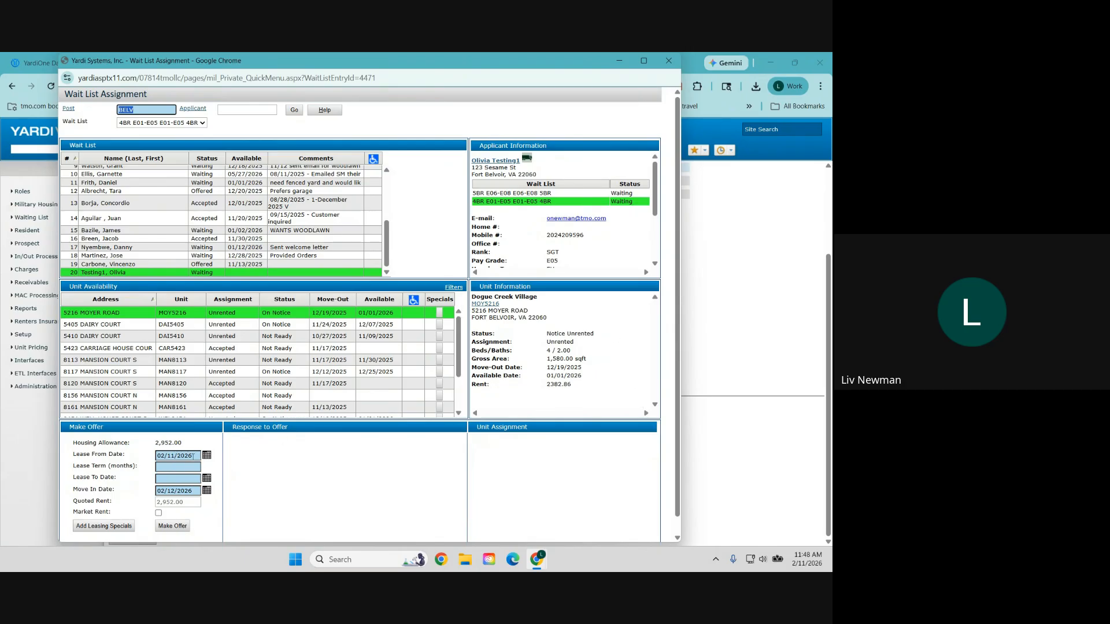
Step: Set the lease start date to 2/12/26 with a 12-month term
left_click_drag(193, 456, 155, 456)
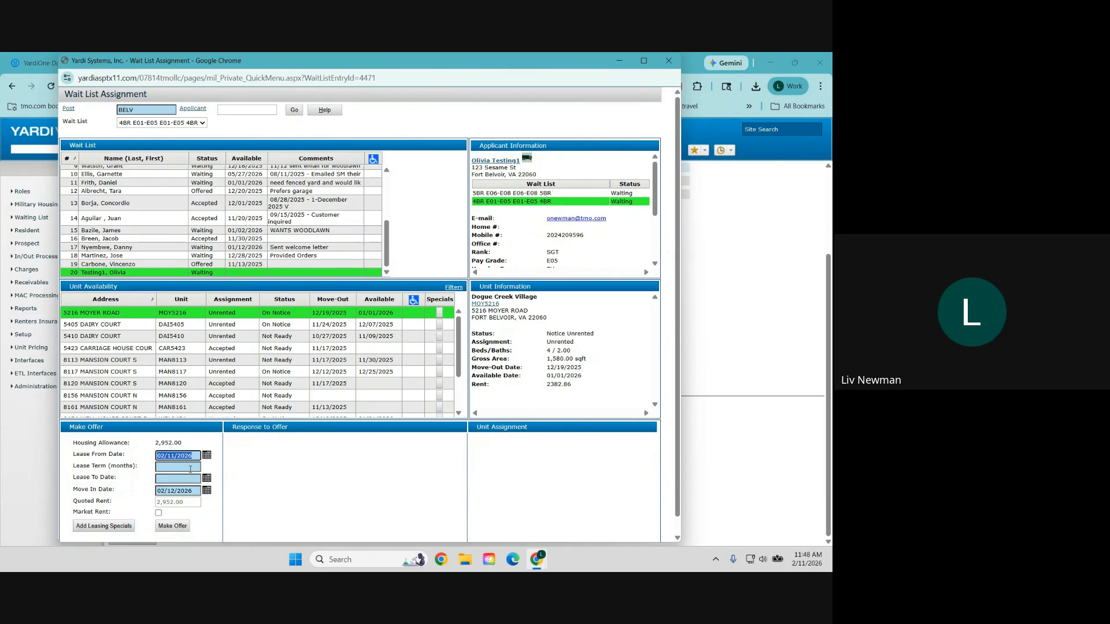
type("2/12/26")
key("Tab")
type("12")
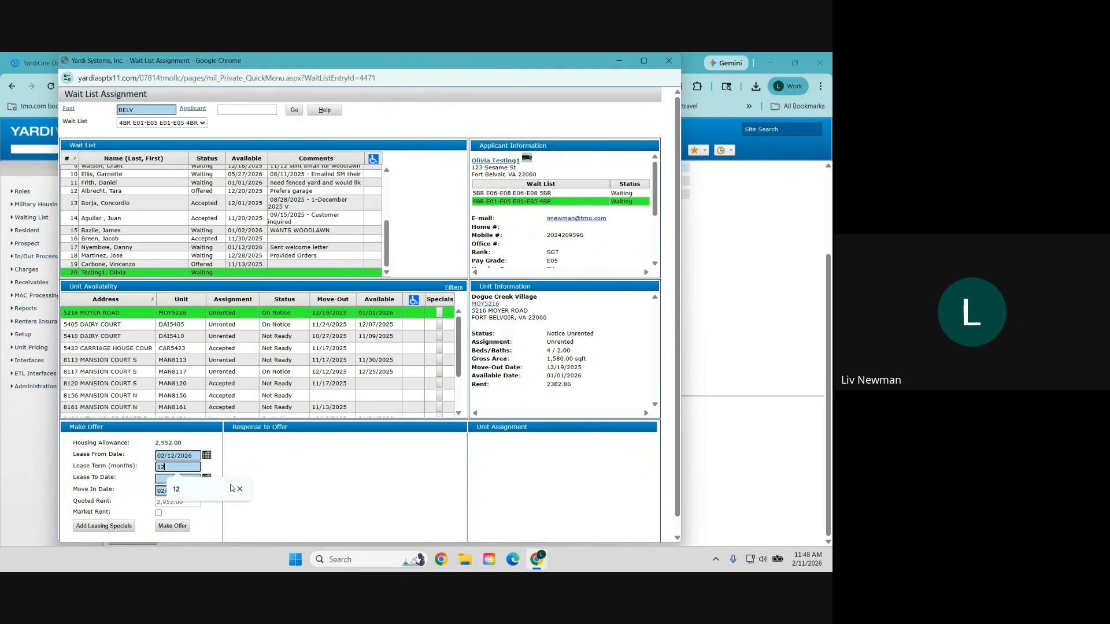
key("Tab")
Step: Check the move-in date, leave Market Rent off, and make the offer on unit MOY5216
left_click(190, 490)
left_click(159, 513)
left_click_drag(184, 502, 152, 506)
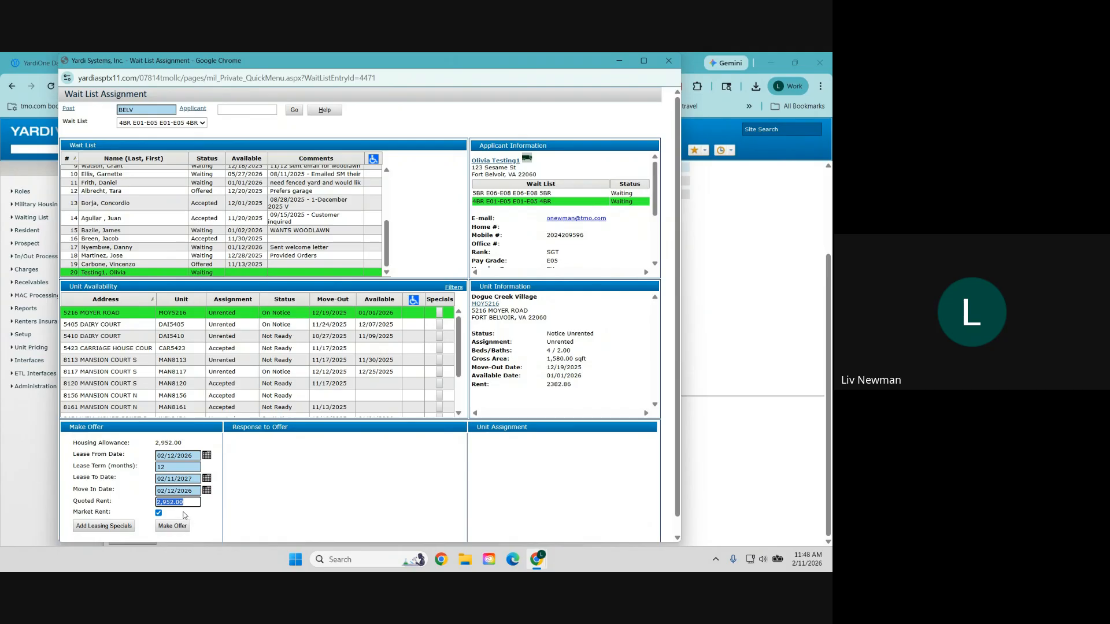
left_click(158, 514)
left_click(177, 529)
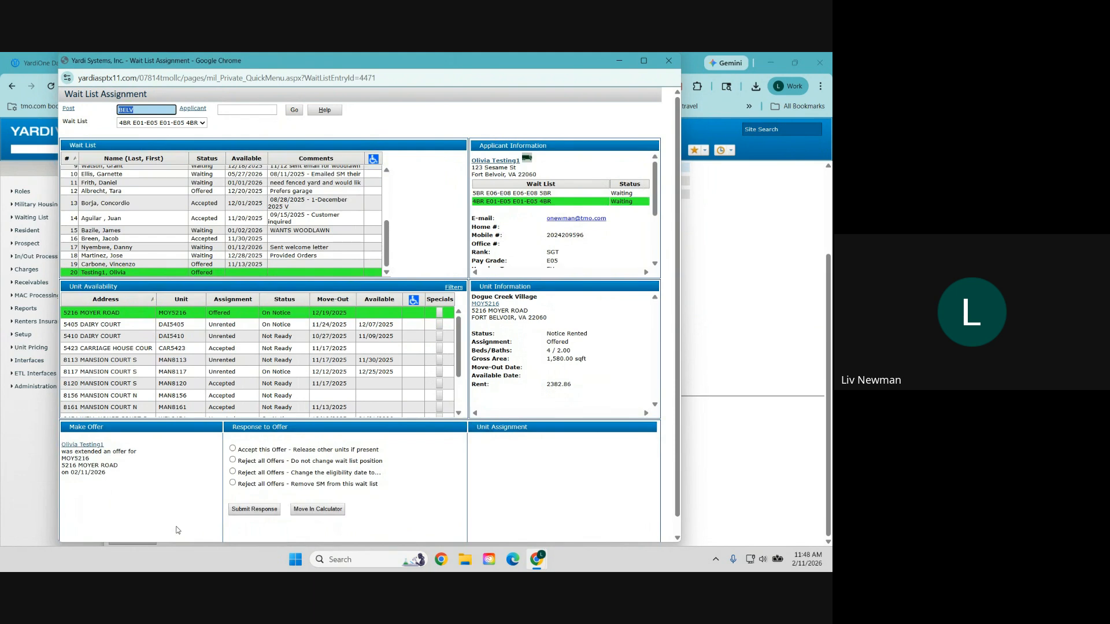
Step: Accept the MOY5216 offer and submit the response
left_click(306, 464)
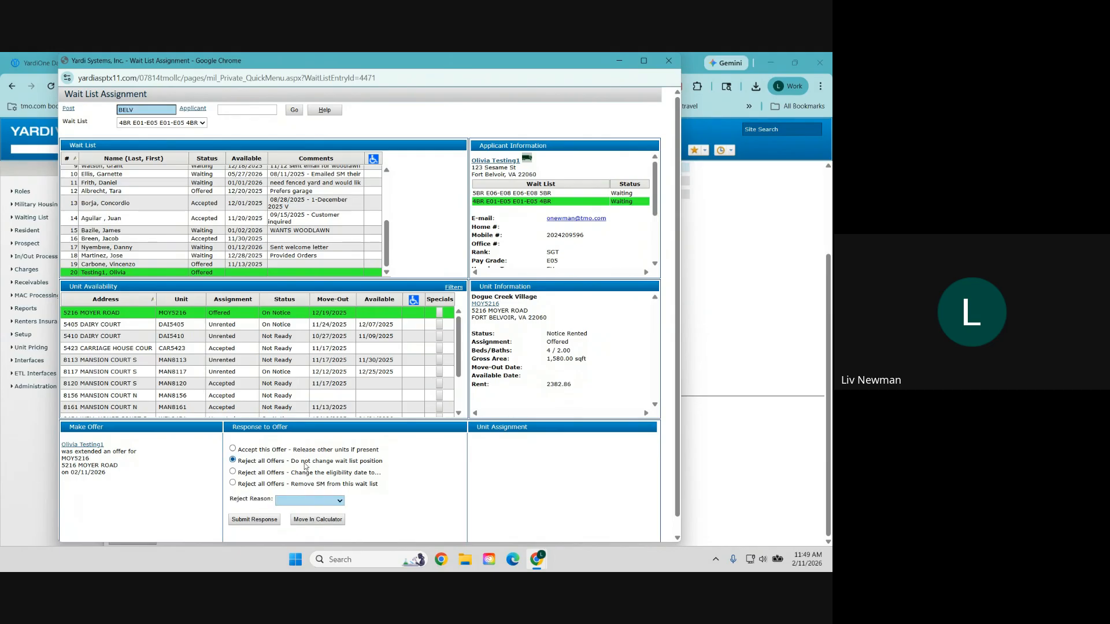
left_click(306, 501)
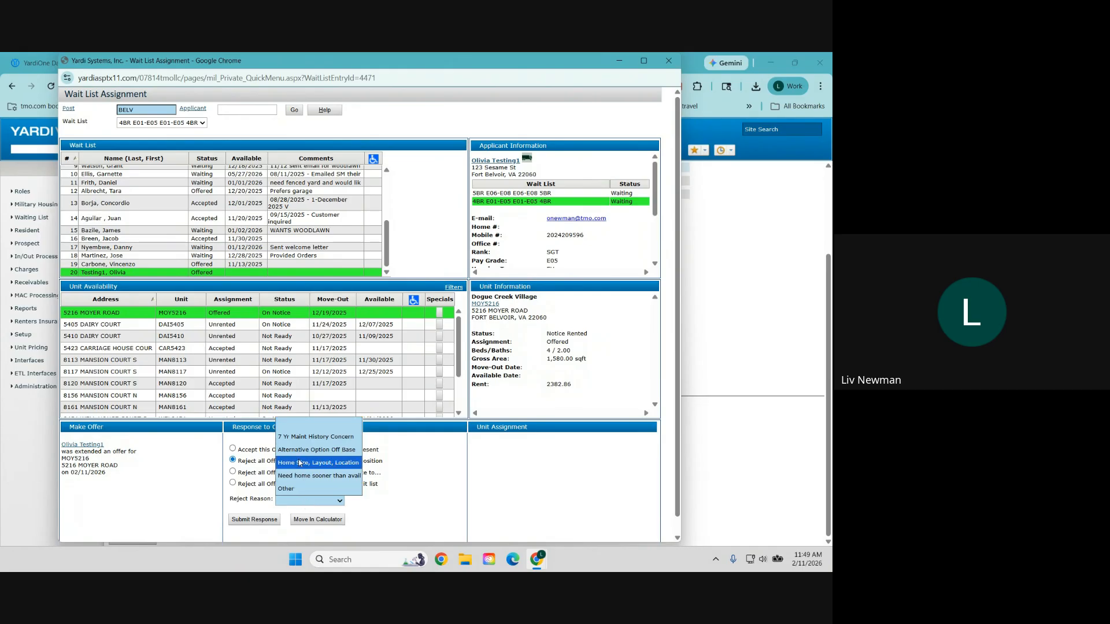
left_click(302, 501)
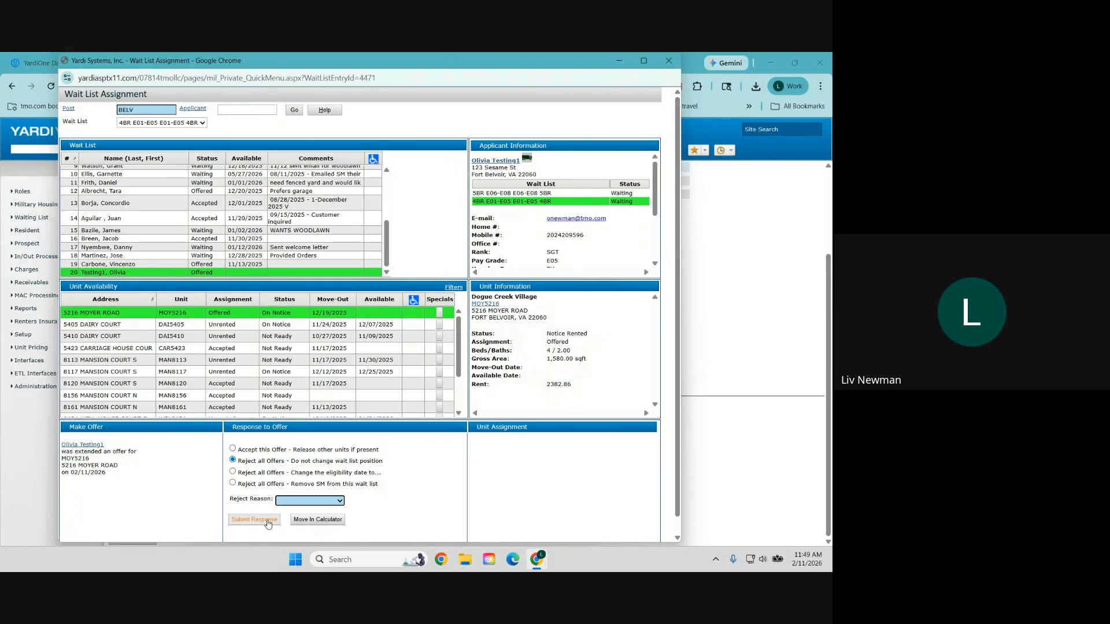
left_click(280, 452)
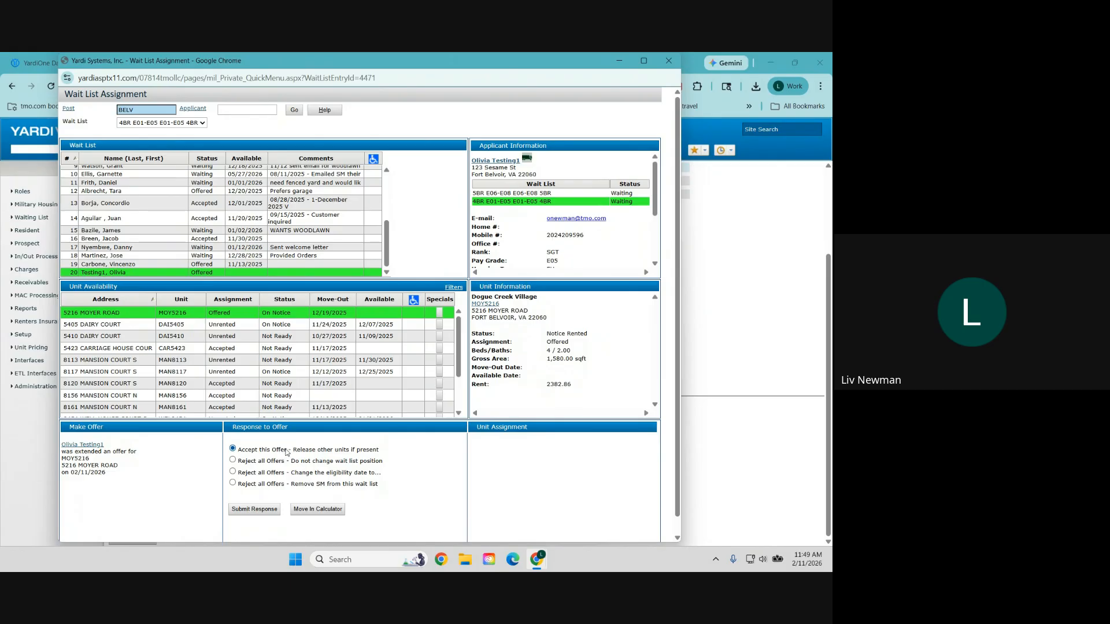
left_click(259, 511)
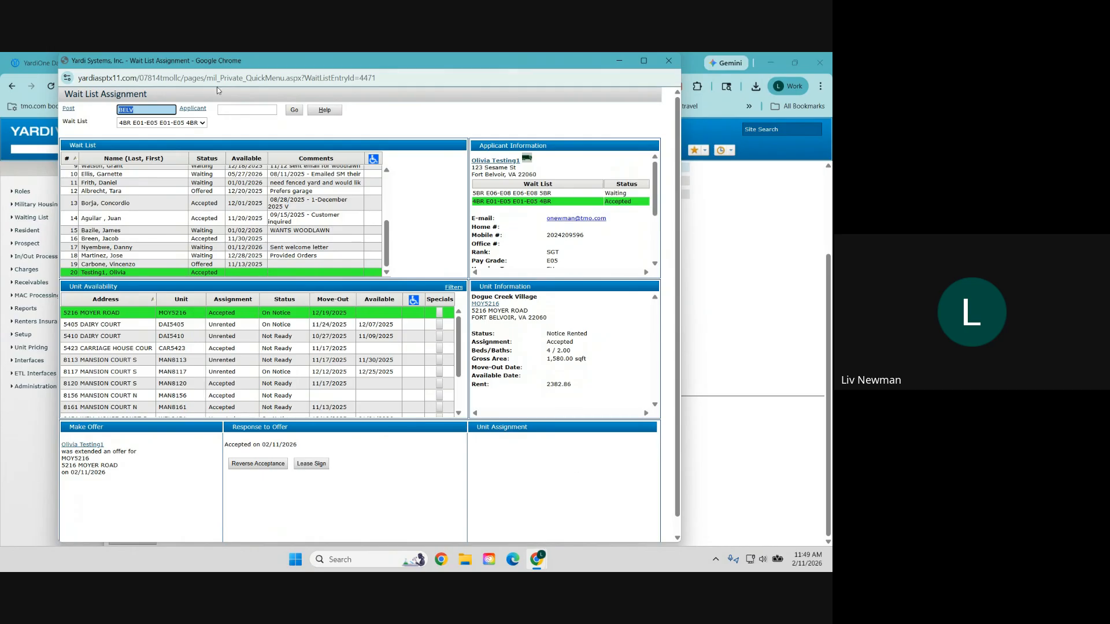
Step: Reverse the acceptance and reject all offers with reject reason Other
left_click(263, 468)
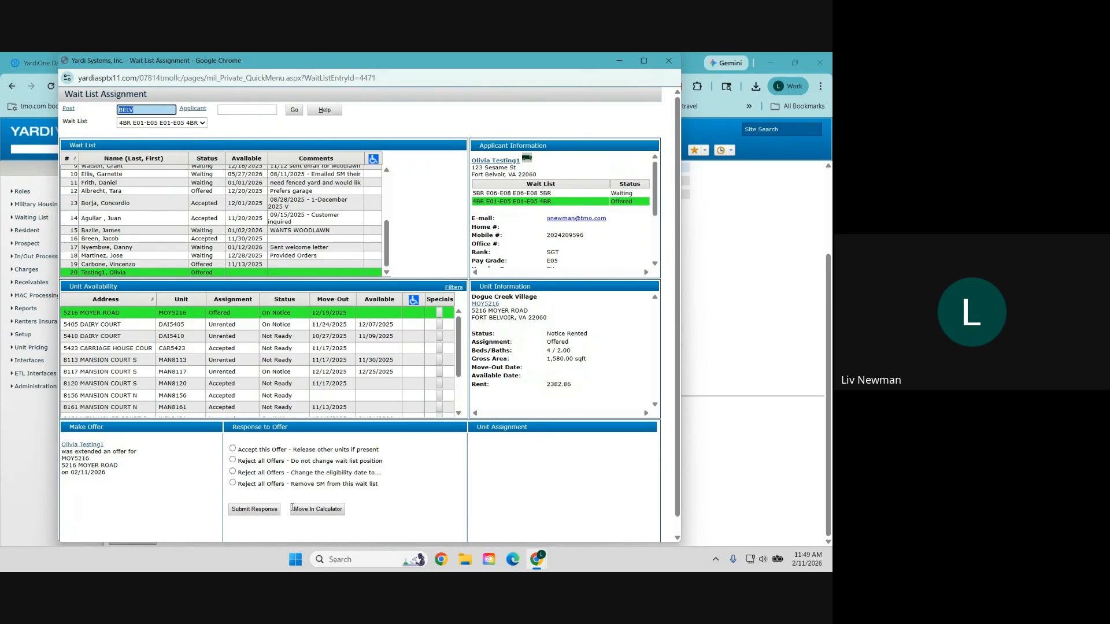
left_click(259, 461)
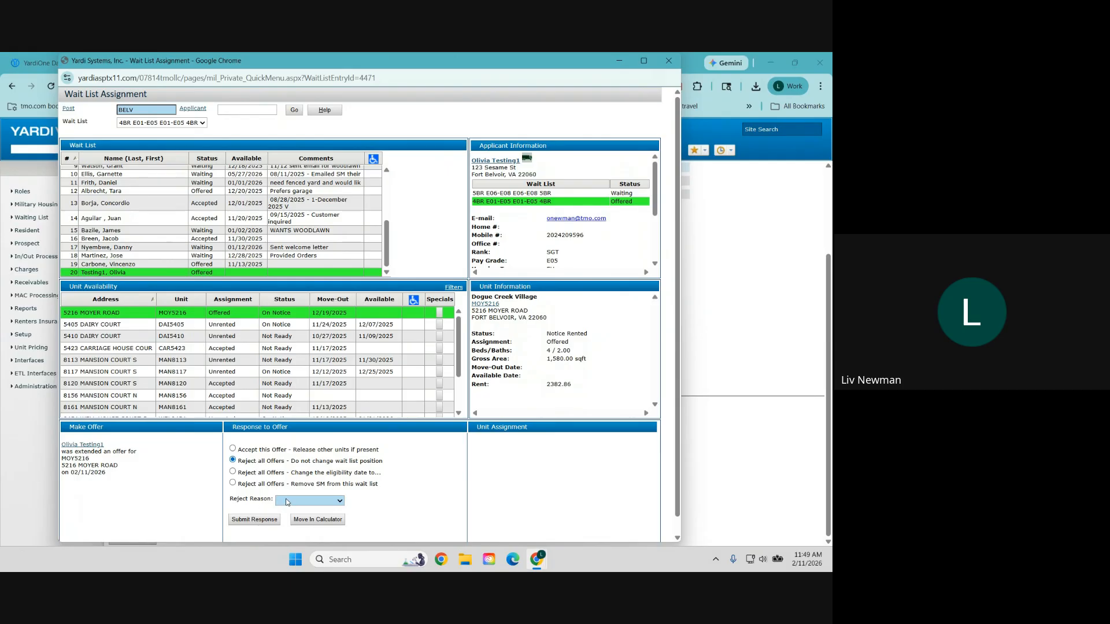
left_click(310, 501)
left_click(307, 488)
left_click(264, 525)
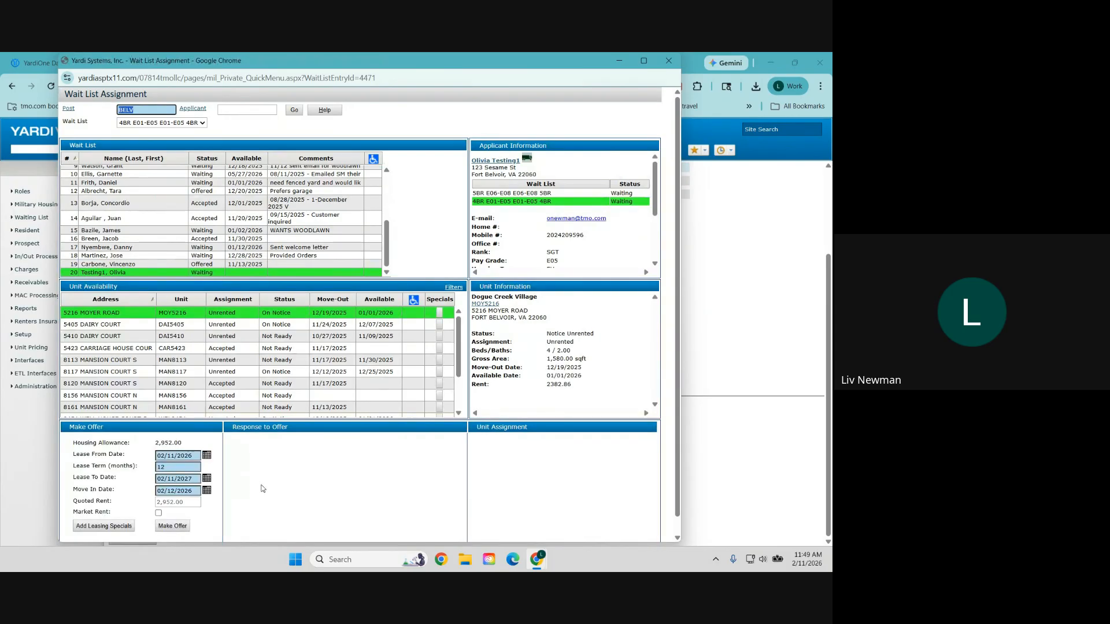
Step: Re-offer unit MOY5216 with the lease details and open its Move In form for 02/12/2026
left_click(177, 456)
scroll(179, 461, "down", 1)
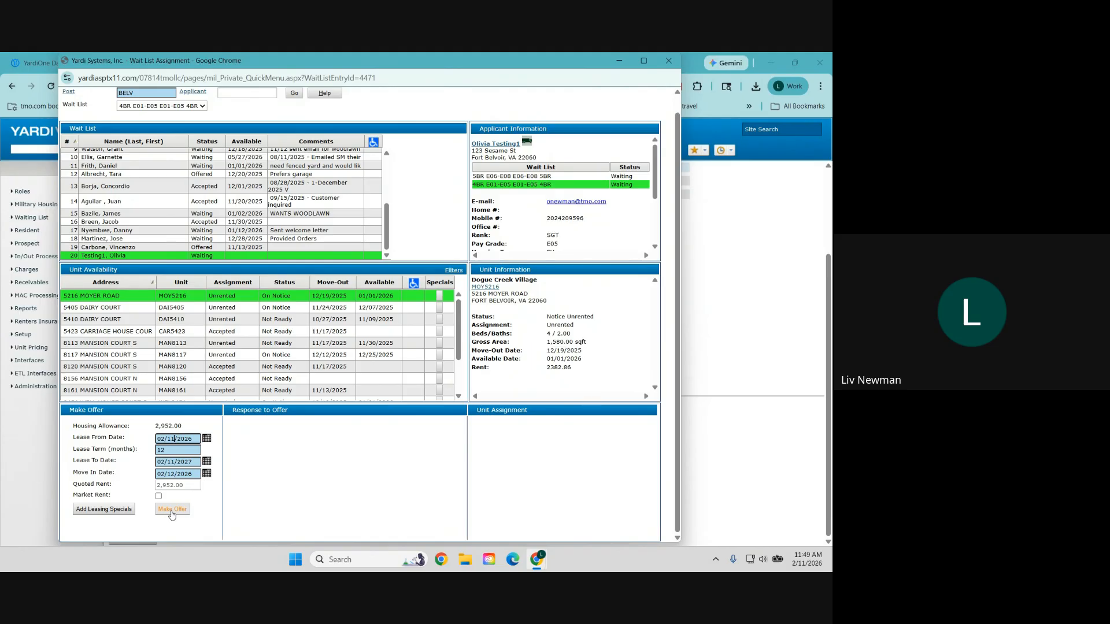
left_click(172, 512)
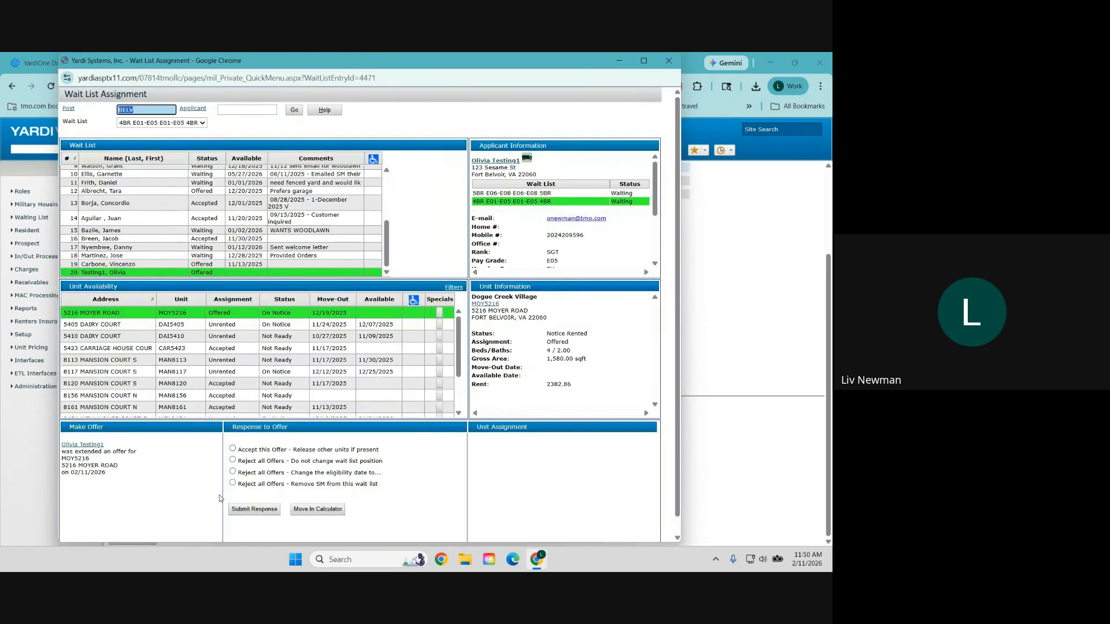
left_click(330, 511)
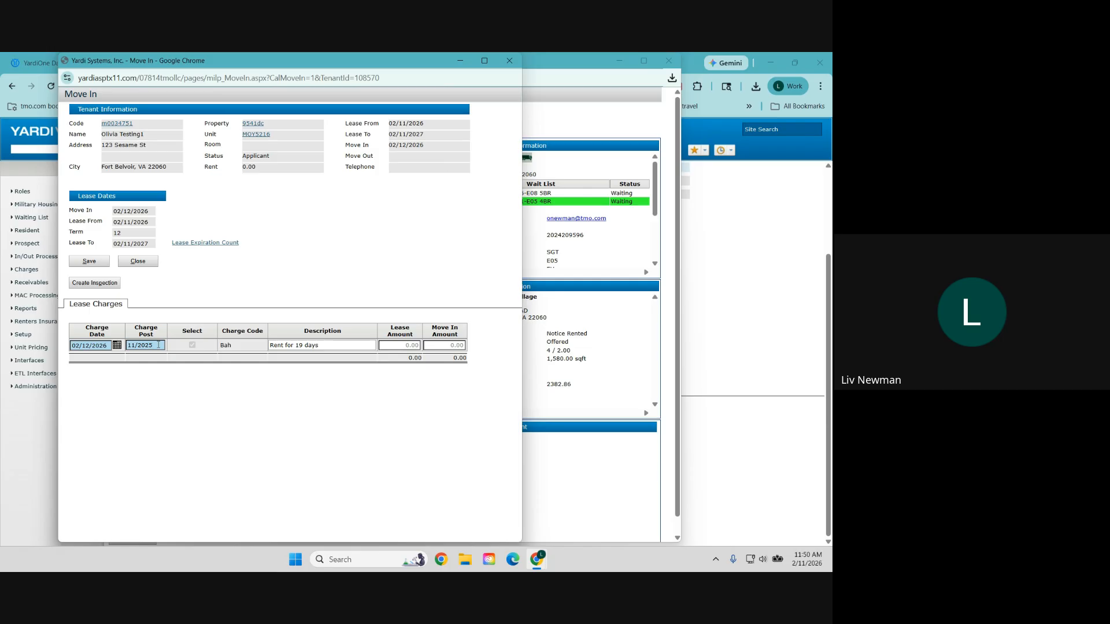
Step: Save the MOY5216 move-in past the warnings, then accept the offer and release other units
left_click(94, 264)
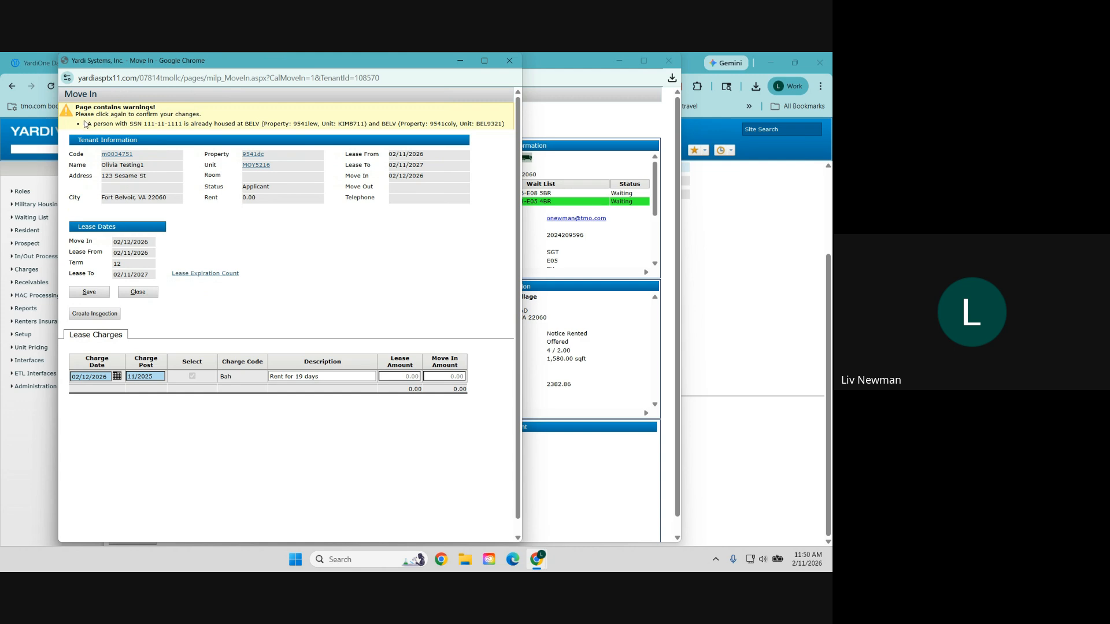
left_click(99, 295)
left_click(131, 263)
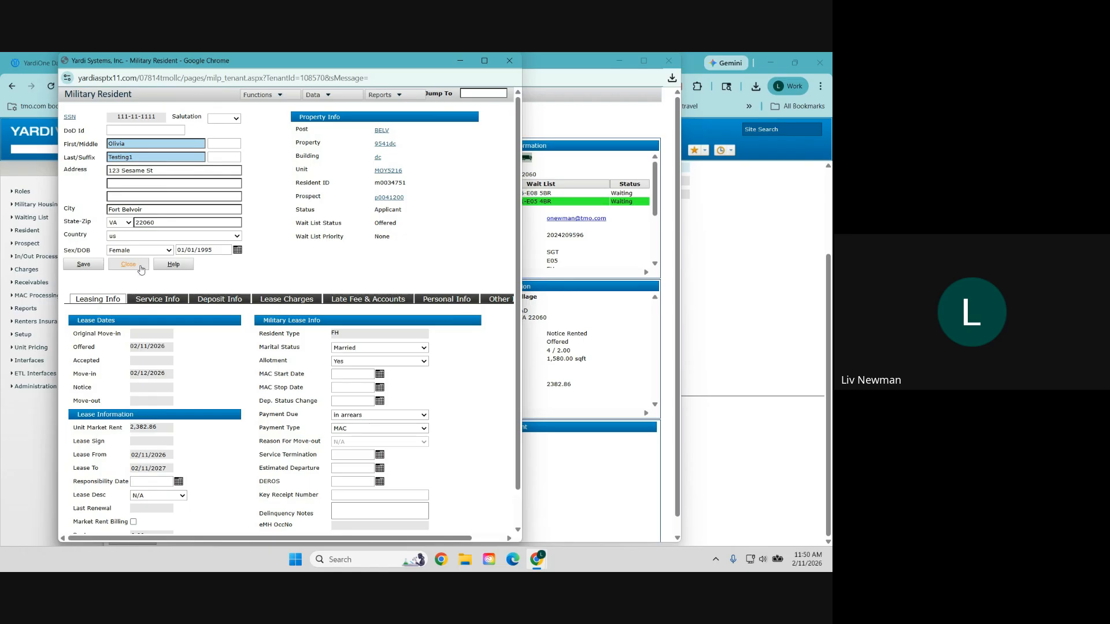
left_click(510, 61)
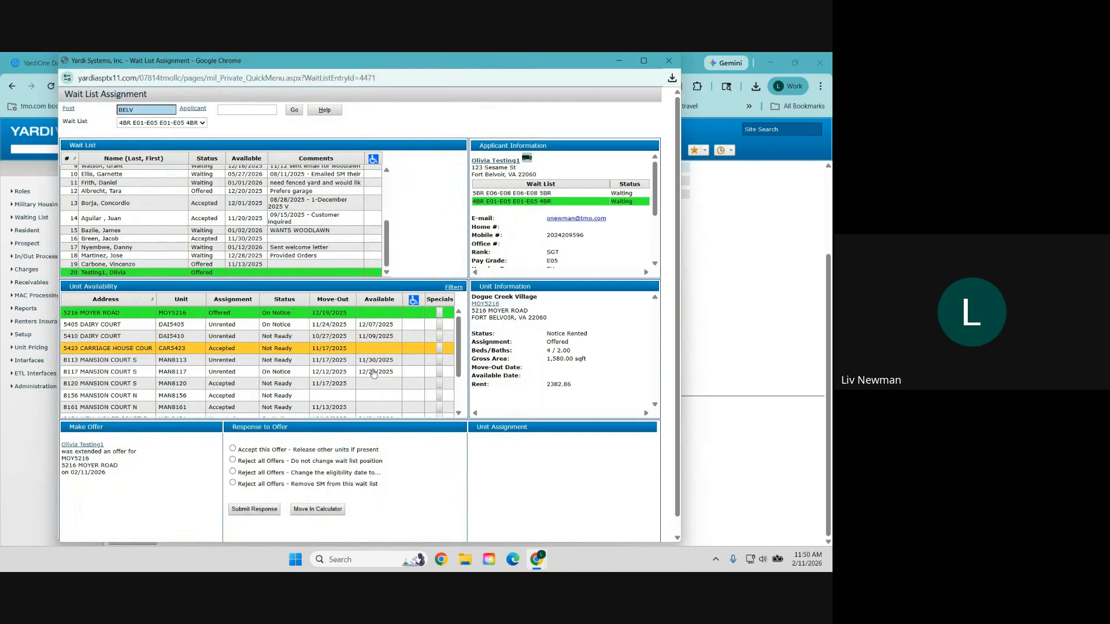
left_click(352, 452)
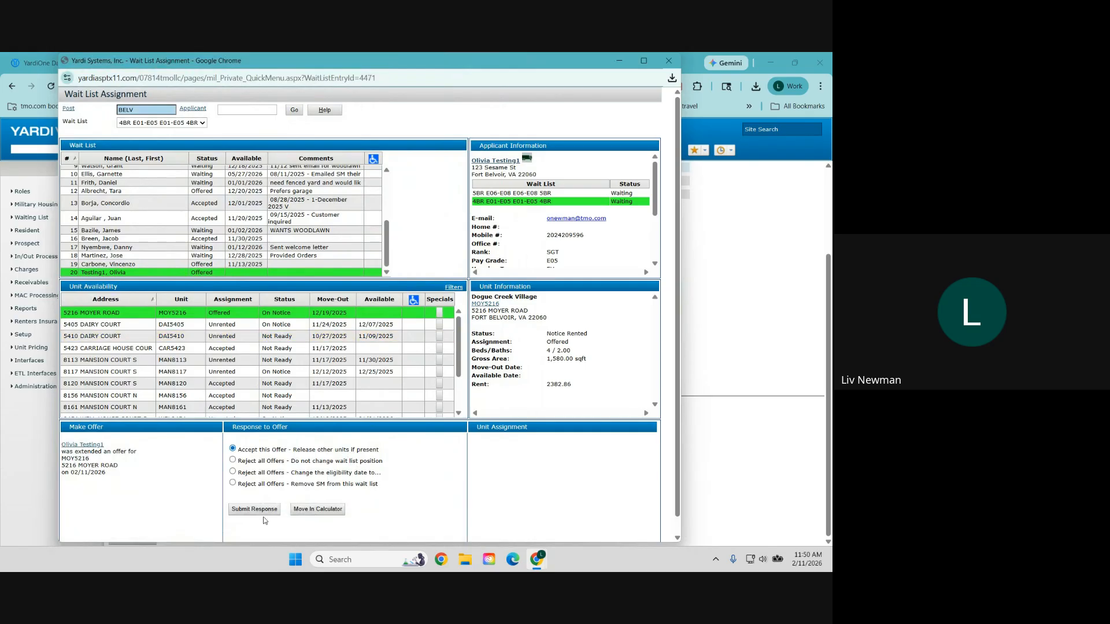
left_click(259, 511)
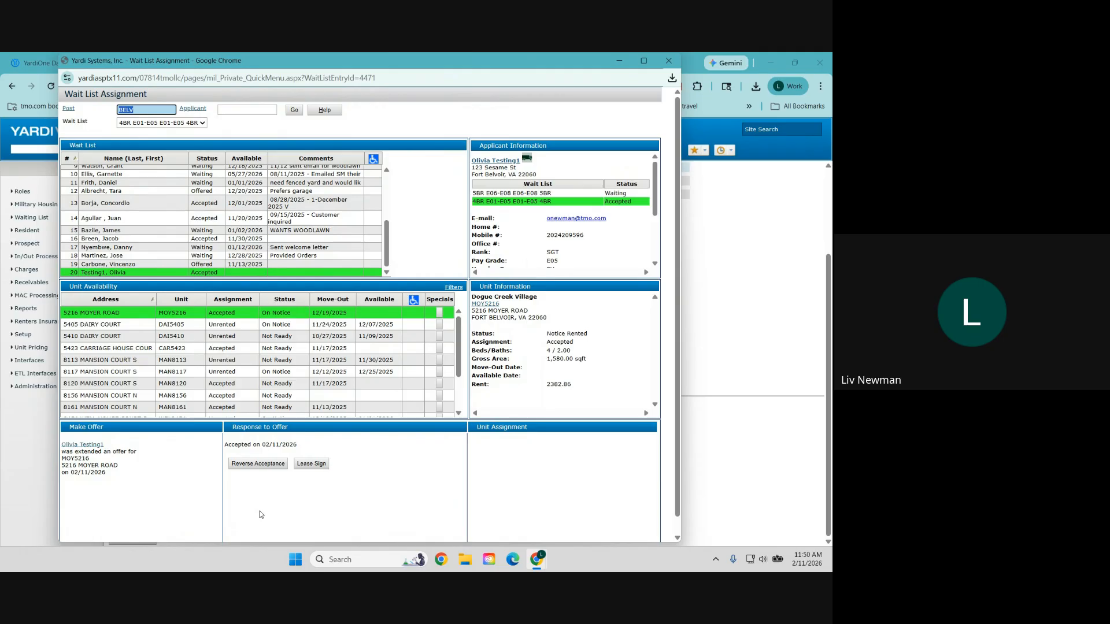
Step: Close the wait list window and go to Resident > Review Resident
left_click(669, 62)
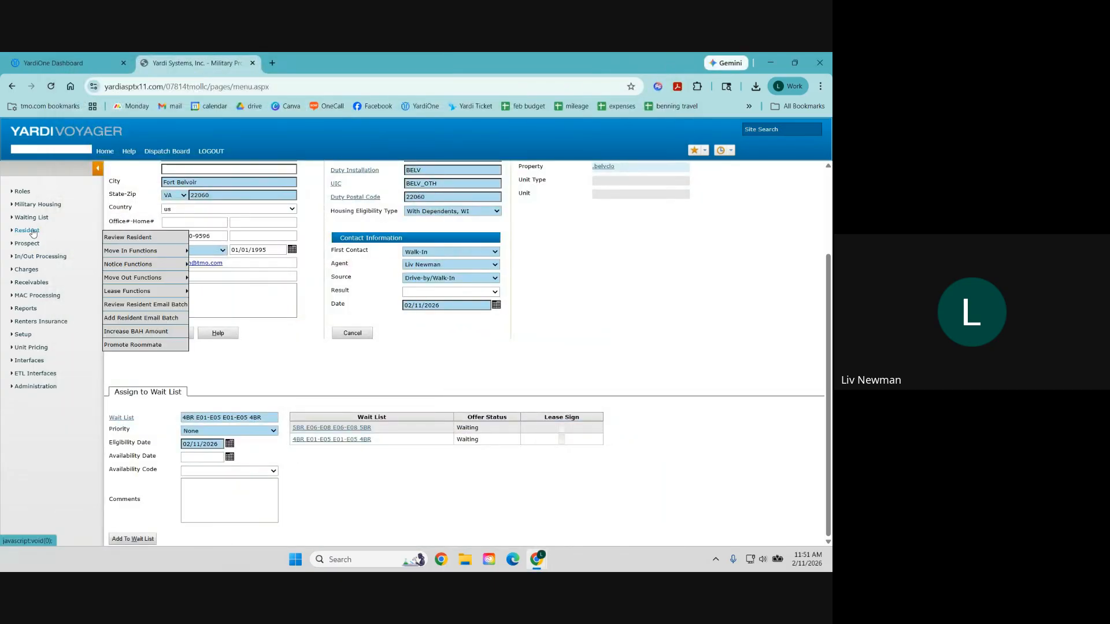
left_click(133, 235)
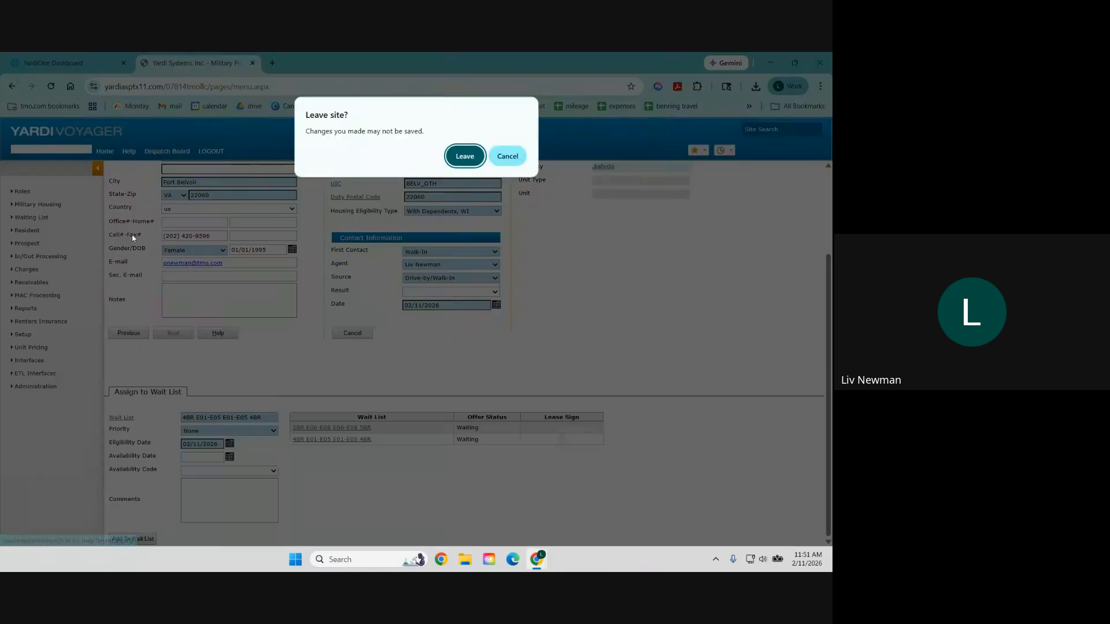
left_click(509, 157)
mouse_move(20, 233)
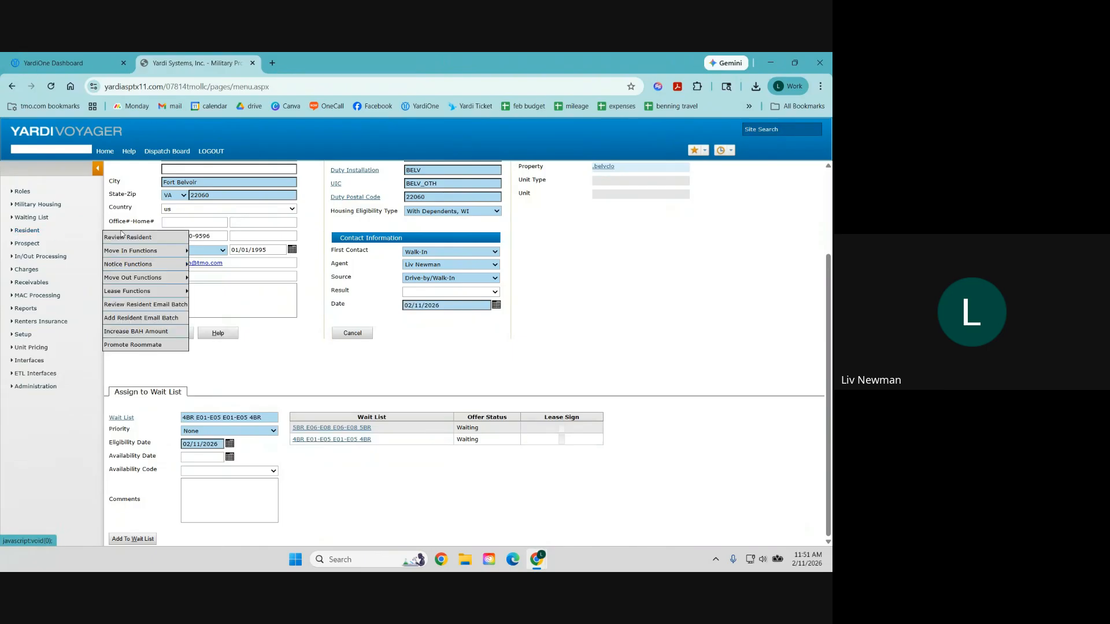
left_click(123, 236)
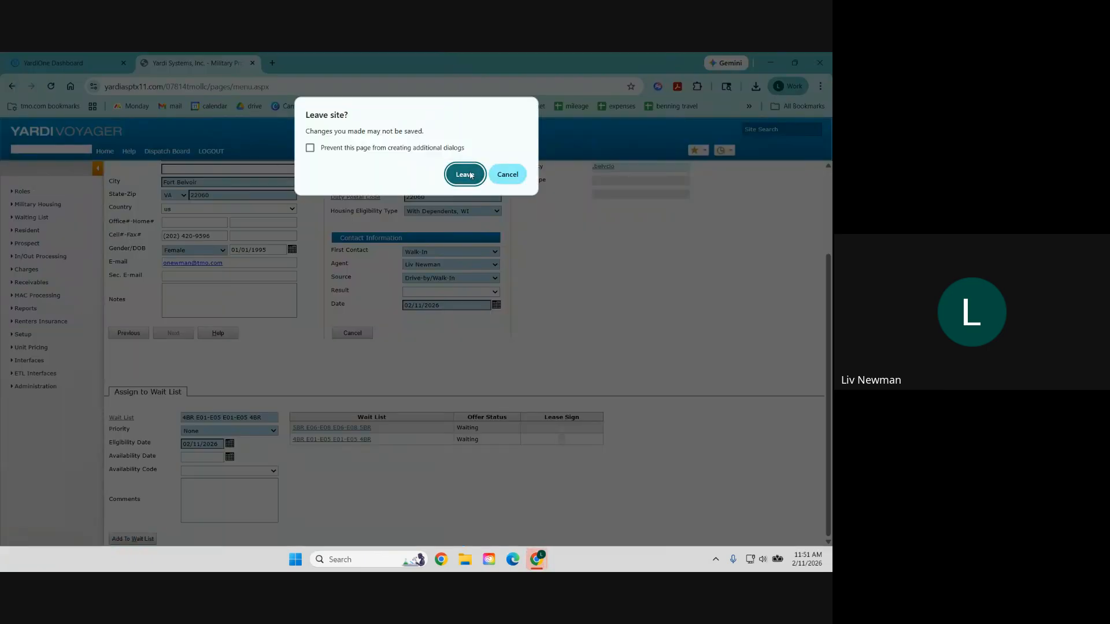
left_click(465, 174)
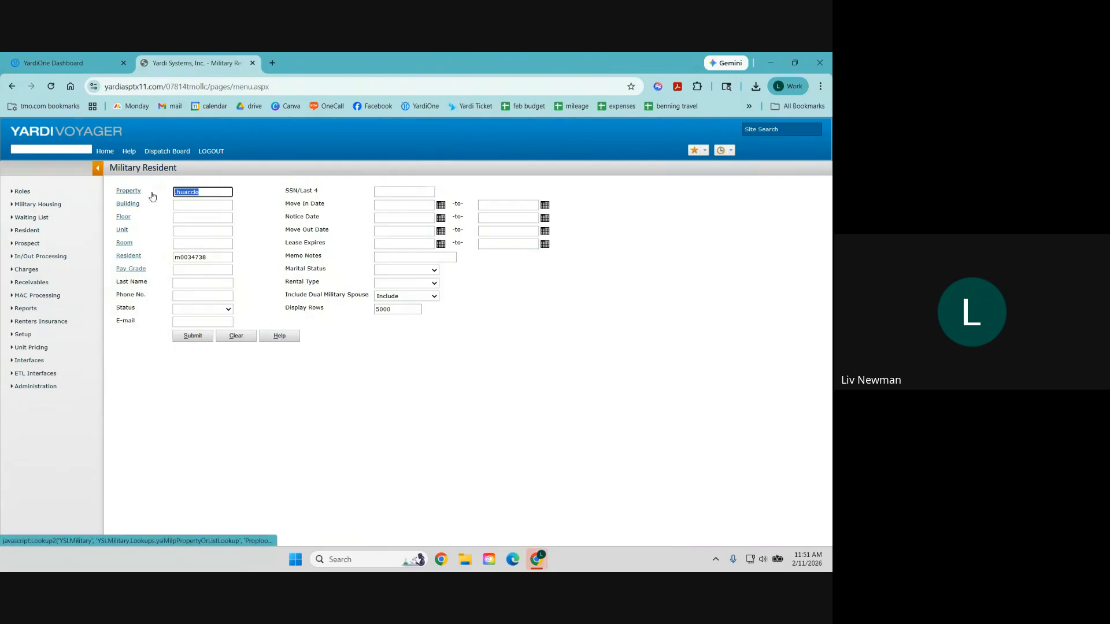
Step: Set the resident search property to .belvclo
left_click(132, 192)
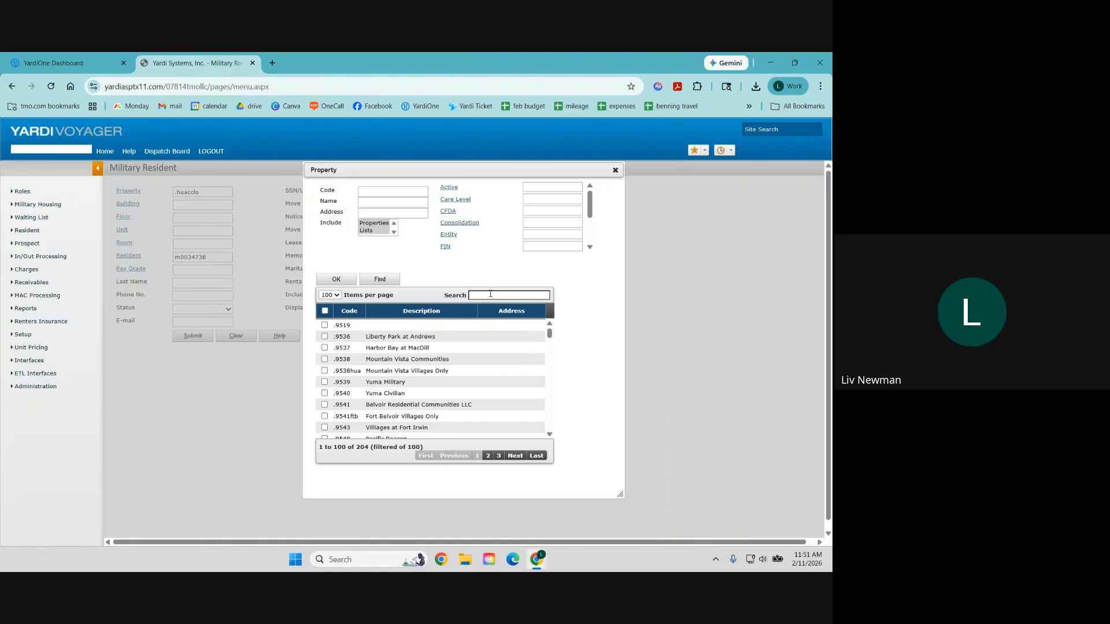
left_click(490, 294)
type("bel")
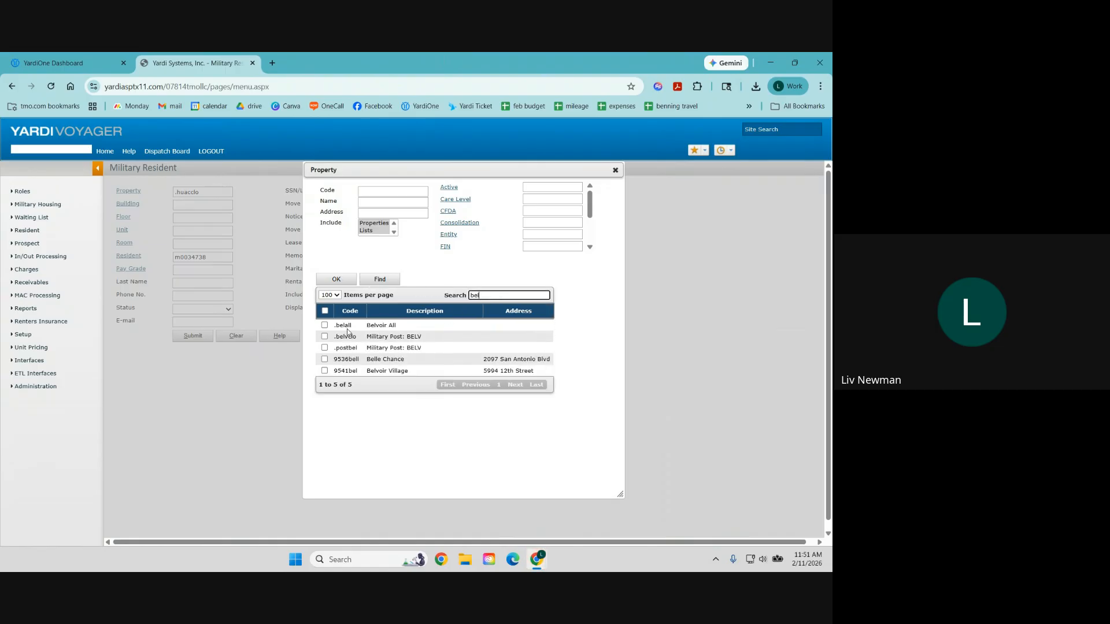
left_click(324, 337)
left_click(336, 280)
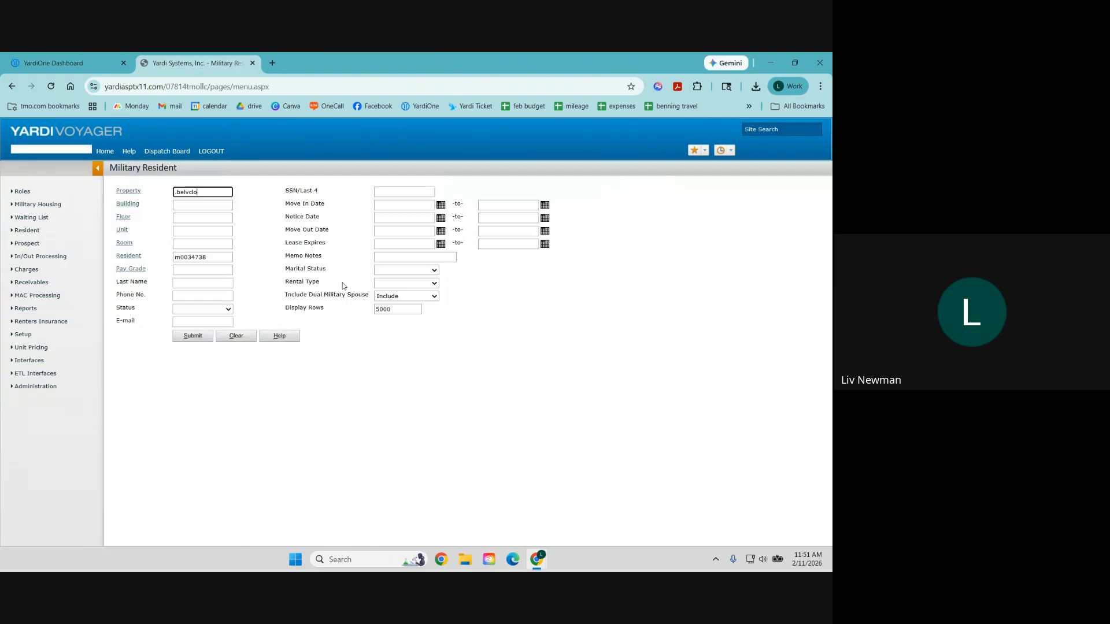
Step: Search residents for 'testin' and load the first matching test resident's details
left_click_drag(233, 257, 151, 256)
key("BackSpace")
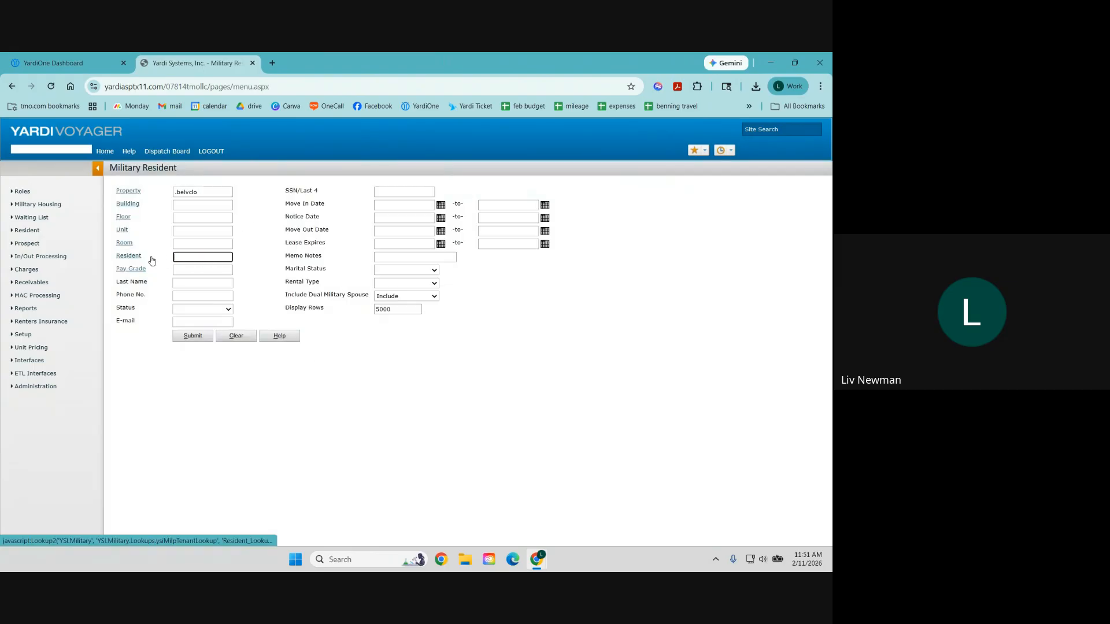
left_click(135, 256)
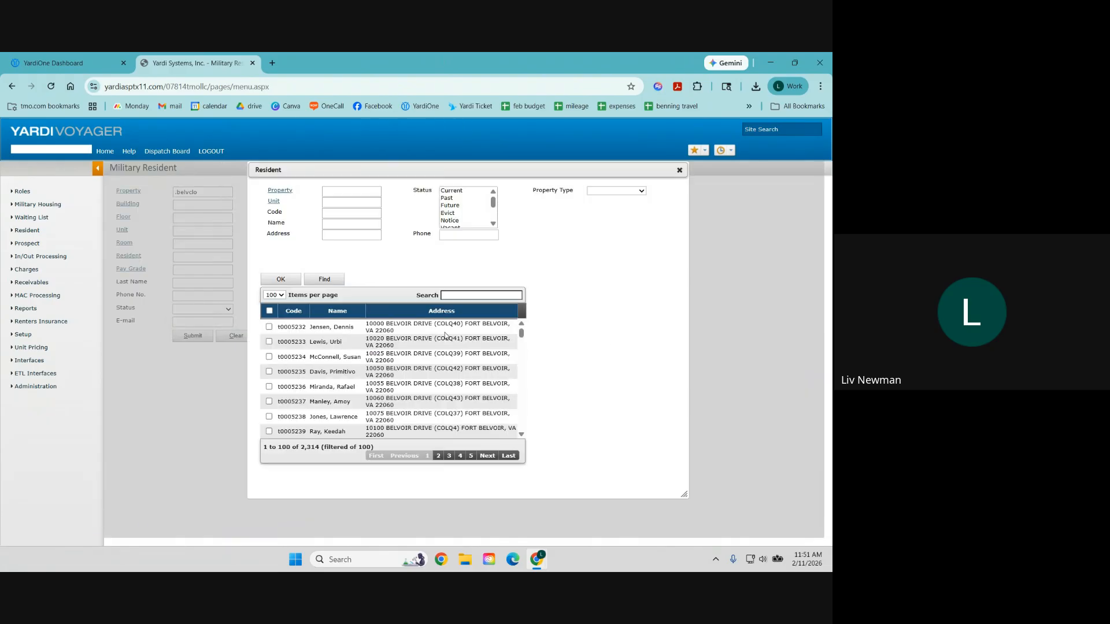
left_click(465, 294)
type("testin")
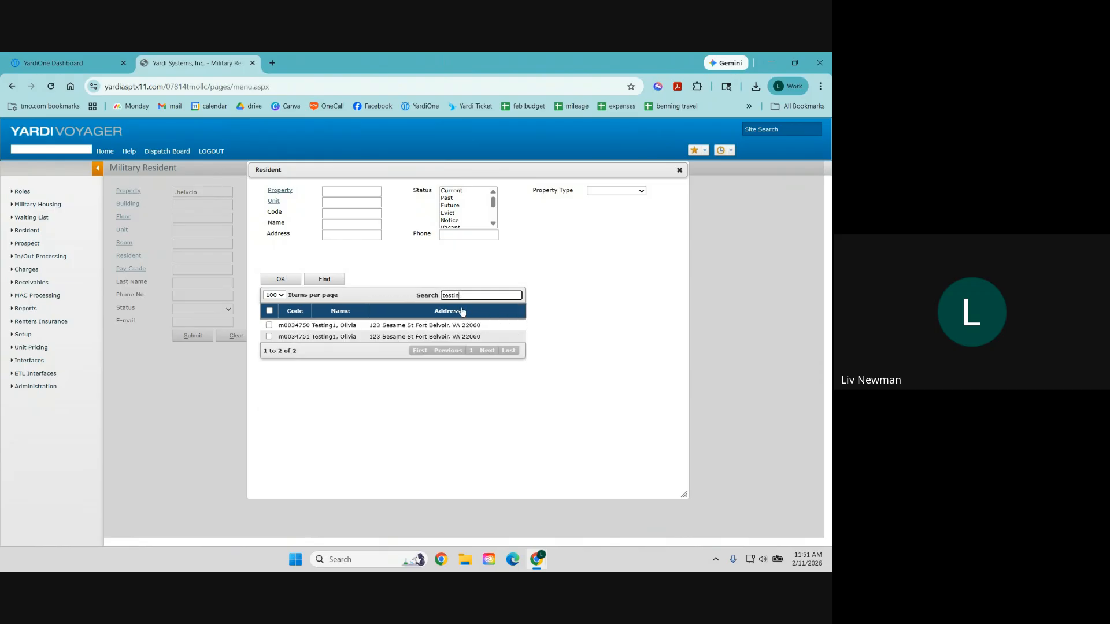
left_click(268, 325)
left_click(278, 280)
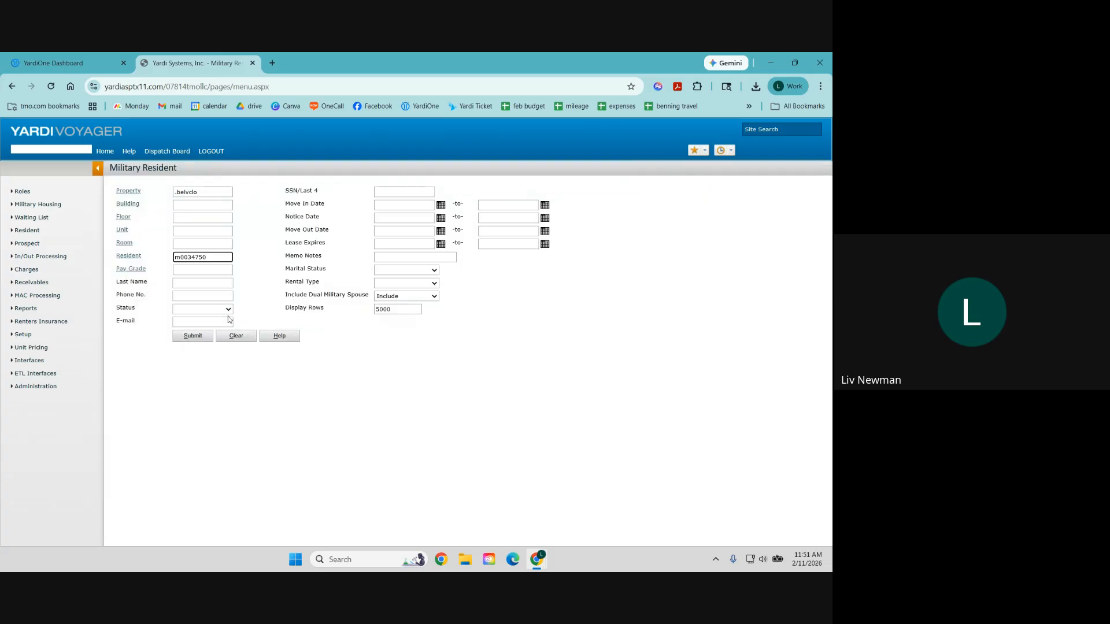
left_click(201, 337)
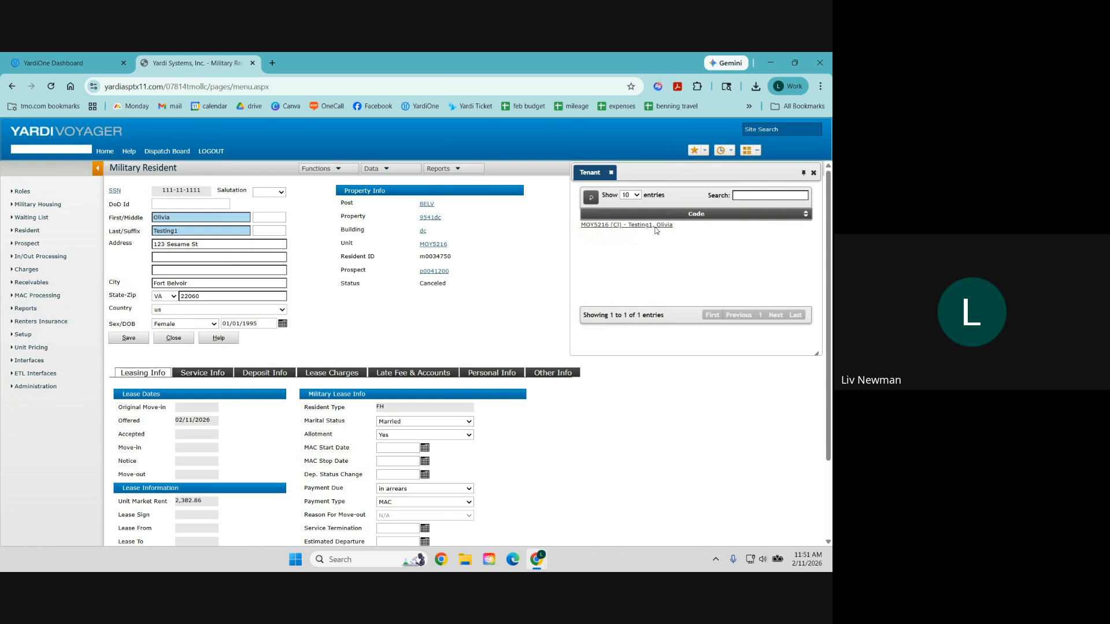
Step: Search again for 'testing', choose the other matching resident, and open the MOY5216 record
mouse_move(26, 230)
left_click(139, 239)
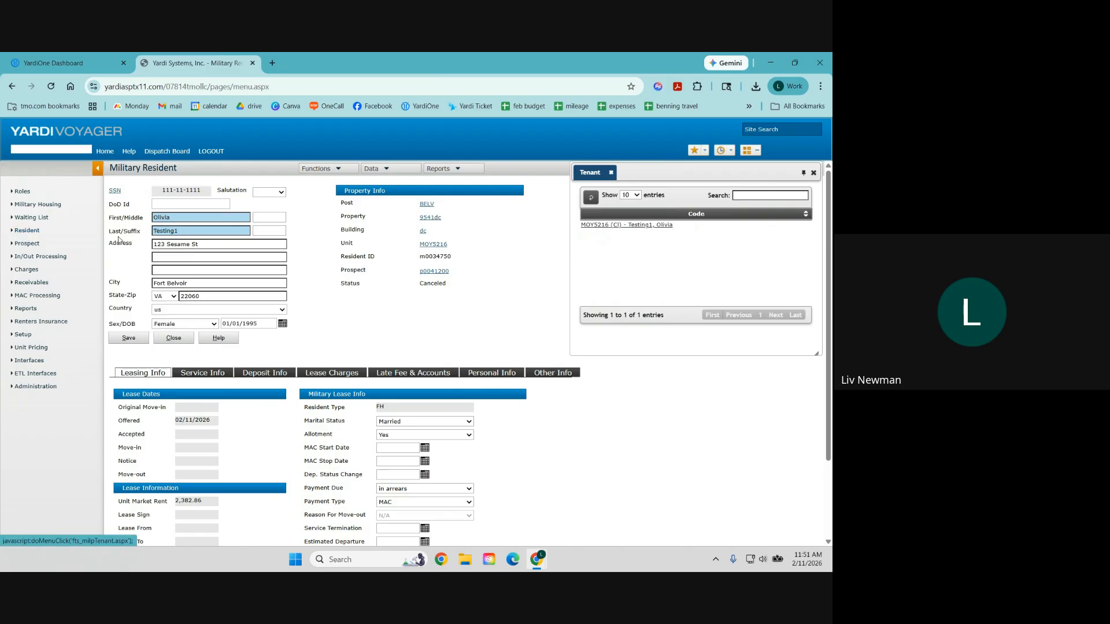
double_click(216, 261)
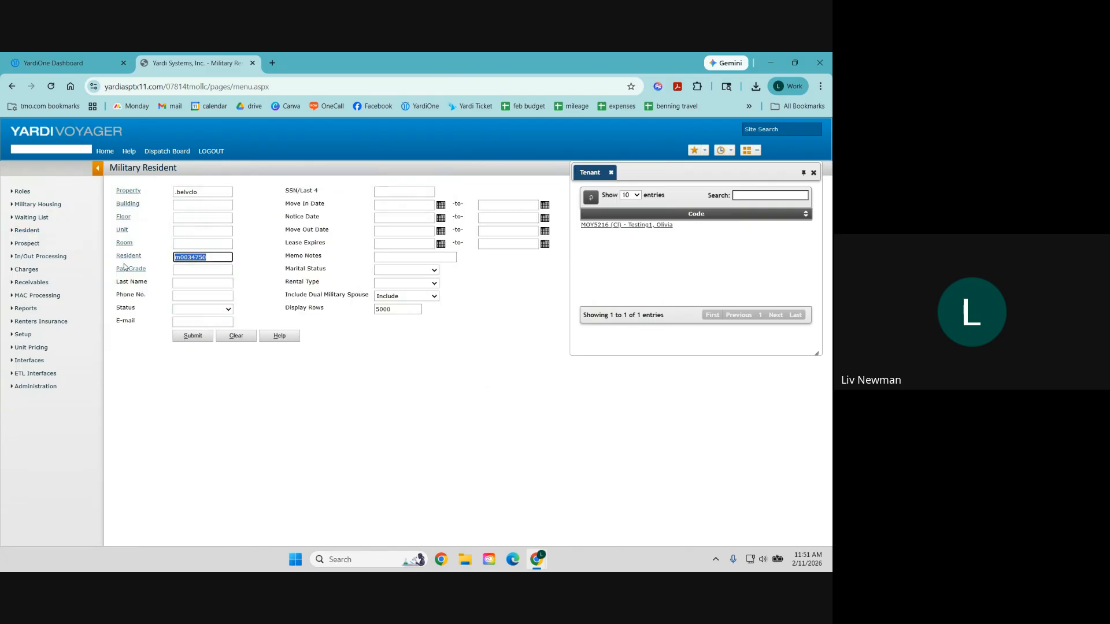
key("BackSpace")
type("testing")
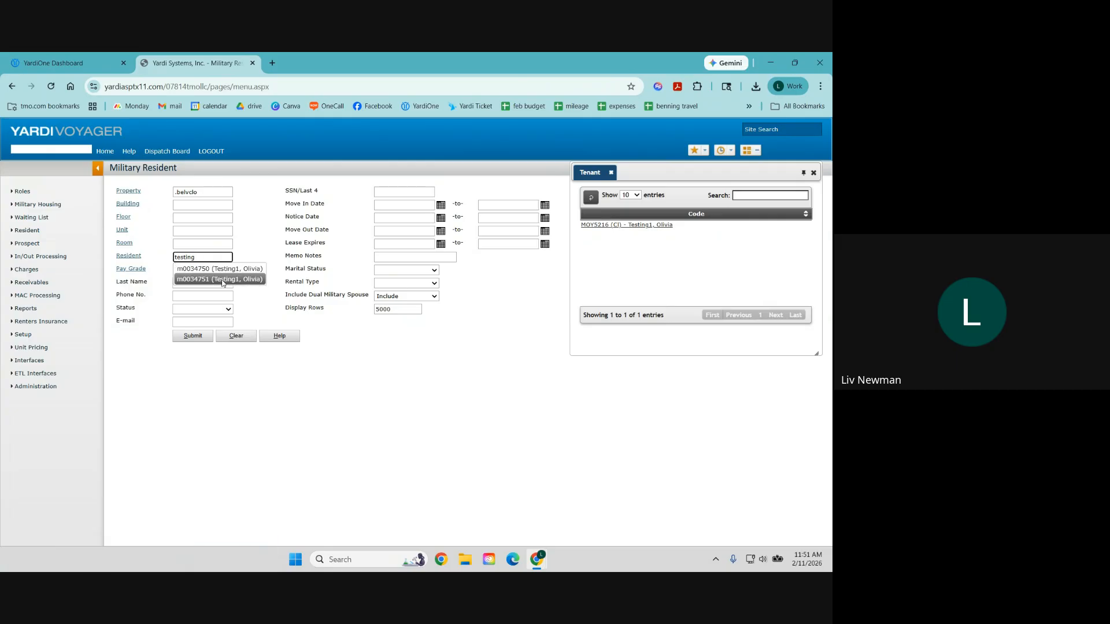
left_click(222, 281)
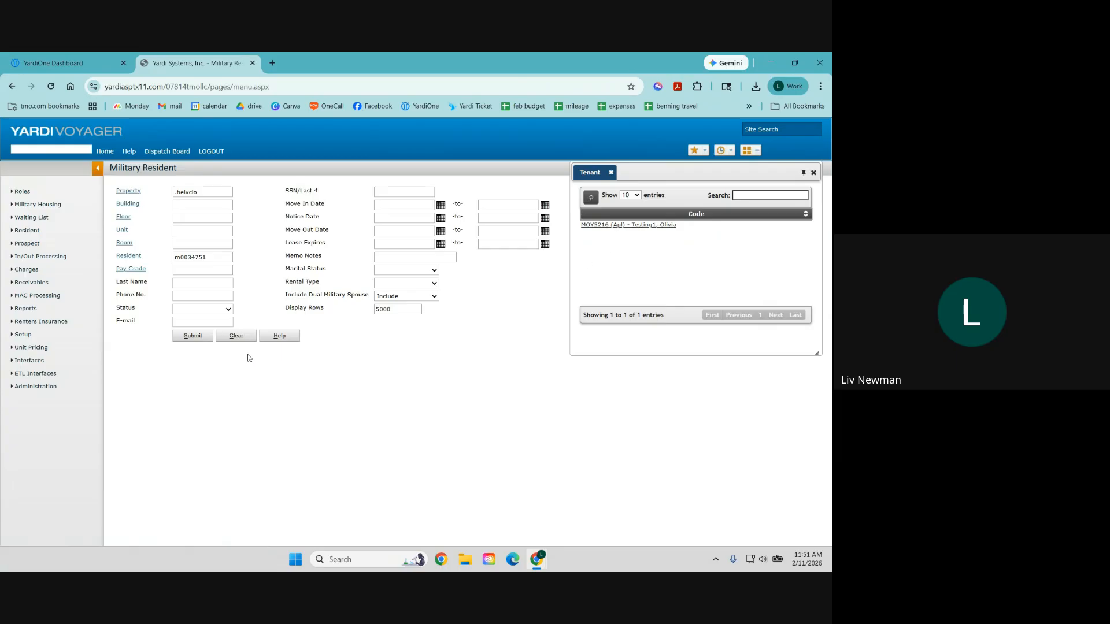
left_click(628, 225)
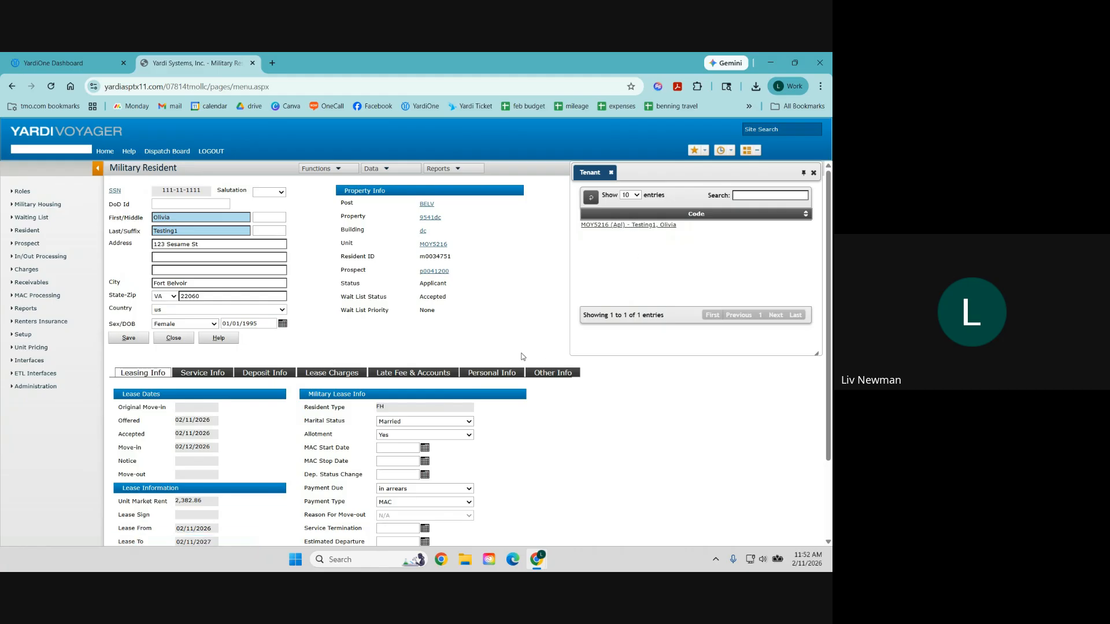
Step: Review the resident's service information and then the deposit information
scroll(356, 344, "down", 2)
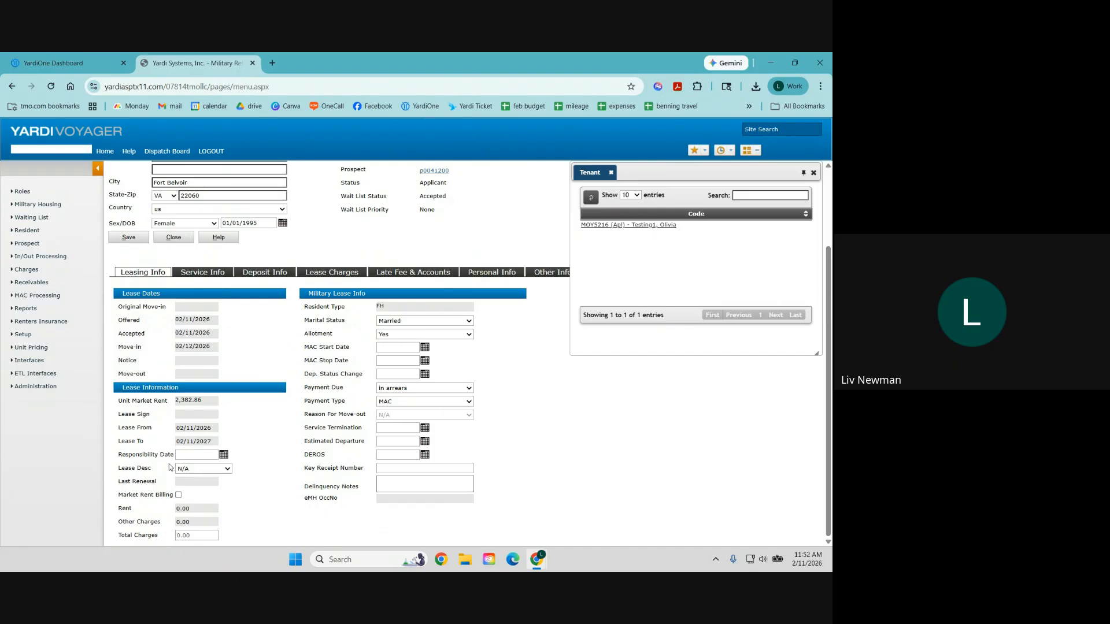
scroll(310, 455, "up", 1)
scroll(309, 455, "up", 3)
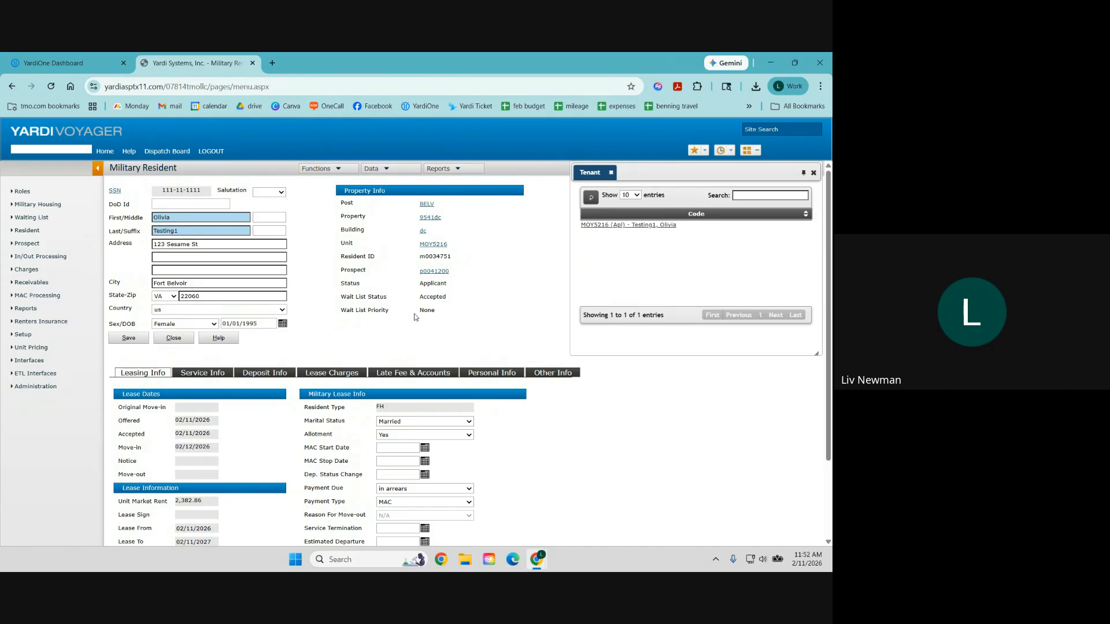
left_click(198, 377)
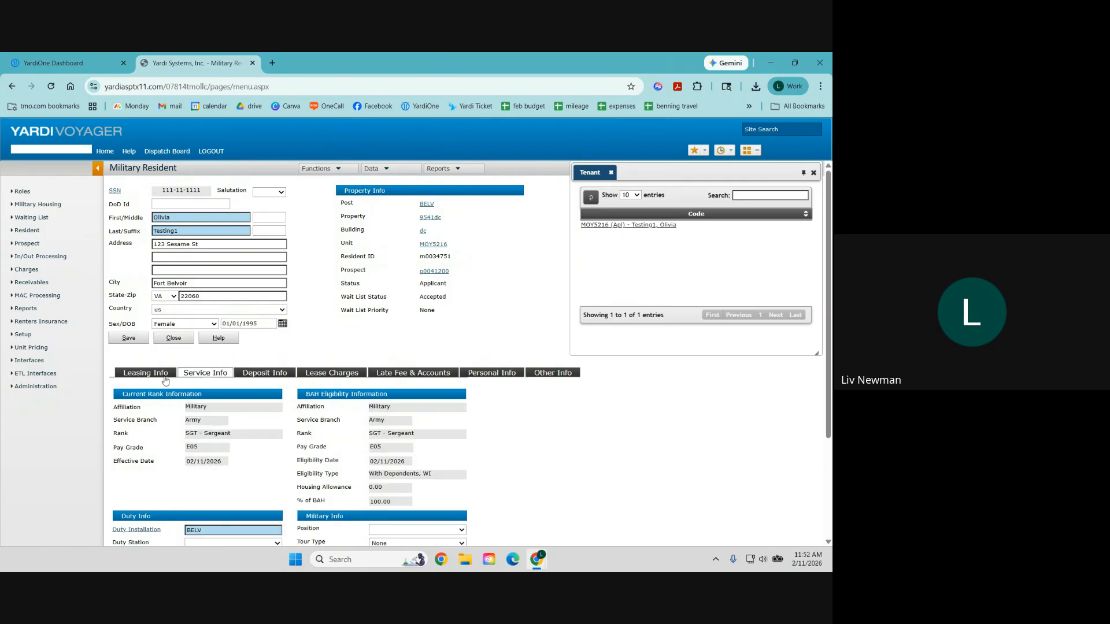
scroll(374, 351, "down", 1)
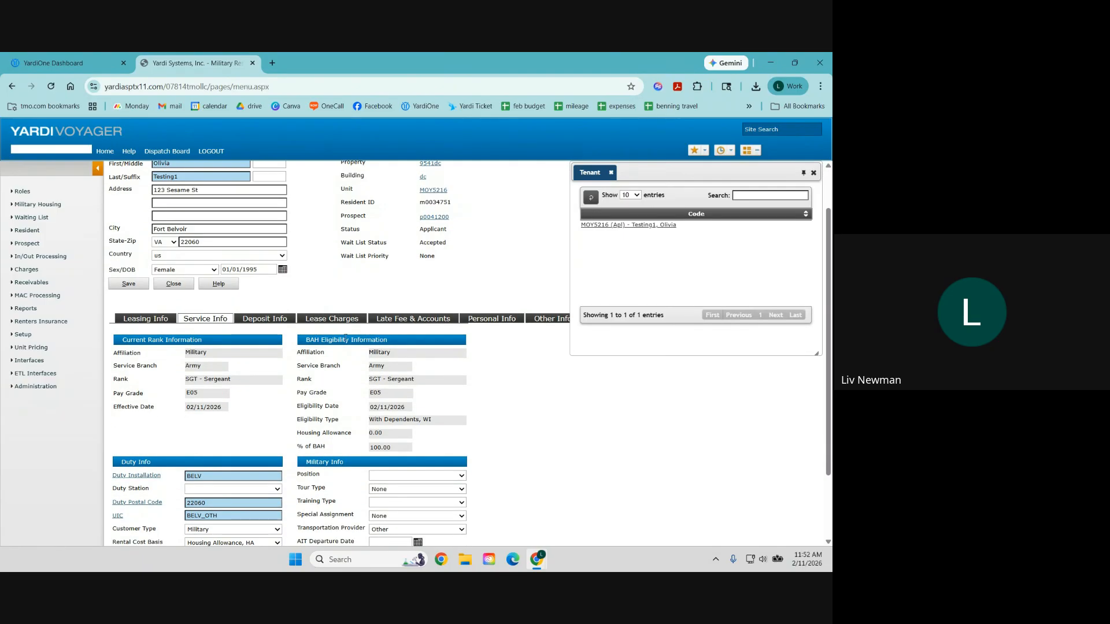
scroll(397, 276, "down", 2)
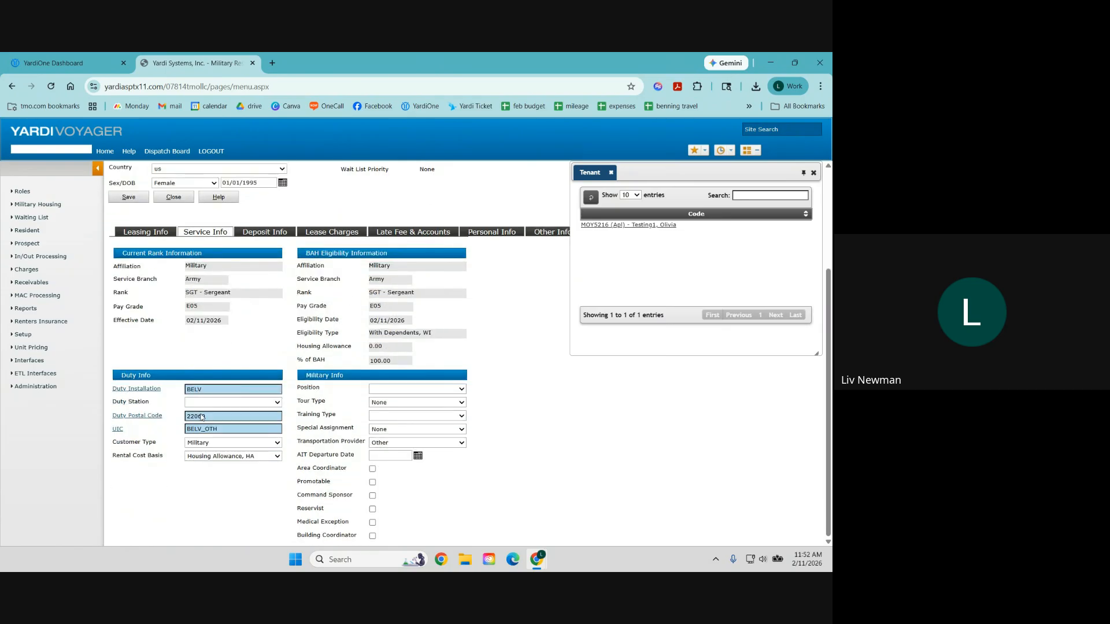
scroll(523, 242, "up", 3)
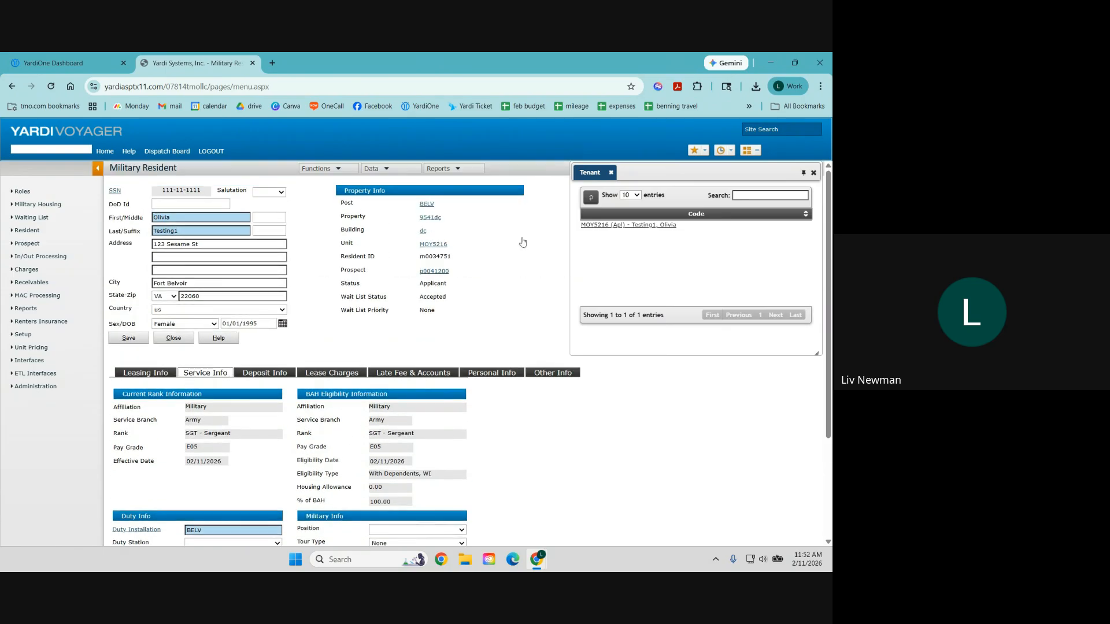
left_click(267, 375)
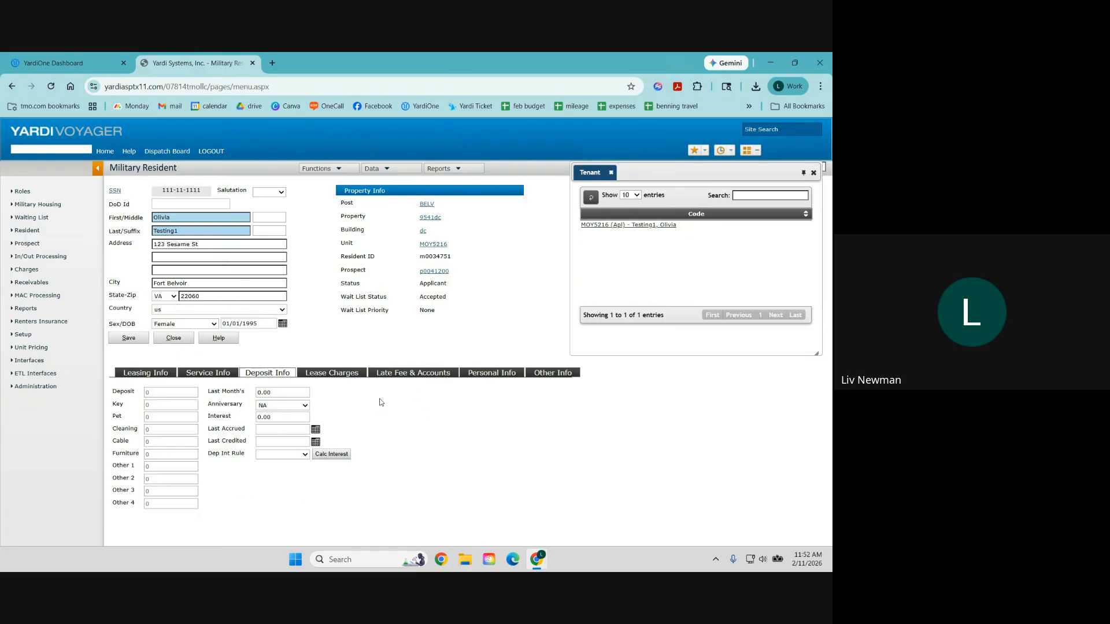
Step: Check the lease charges, late fee and accounts, phone/e-mail and other info, then open Functions
left_click(338, 377)
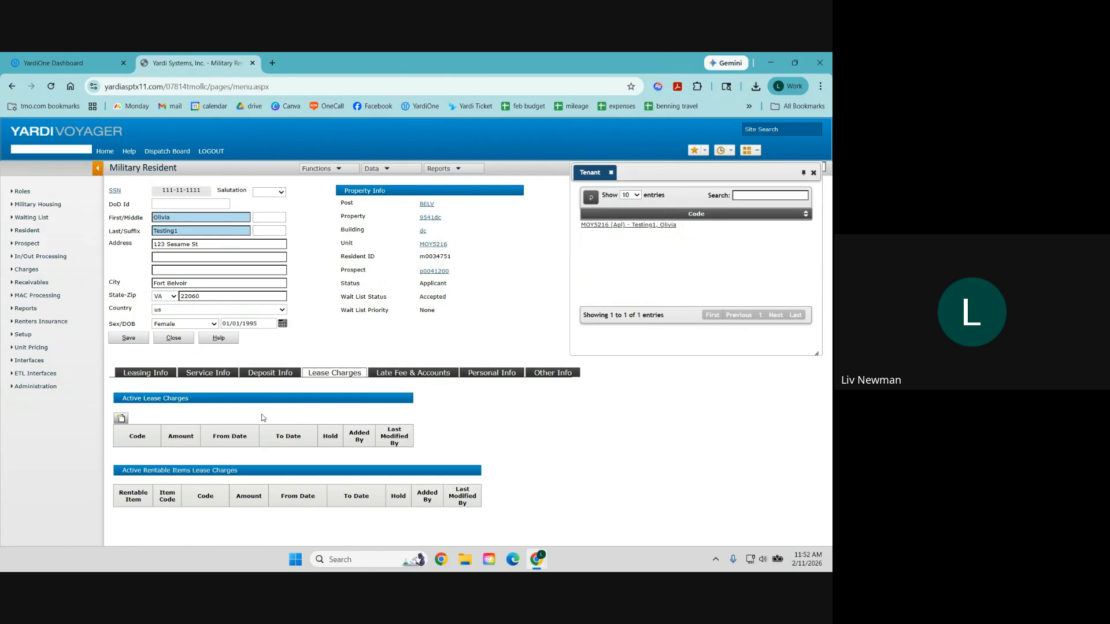
left_click(412, 376)
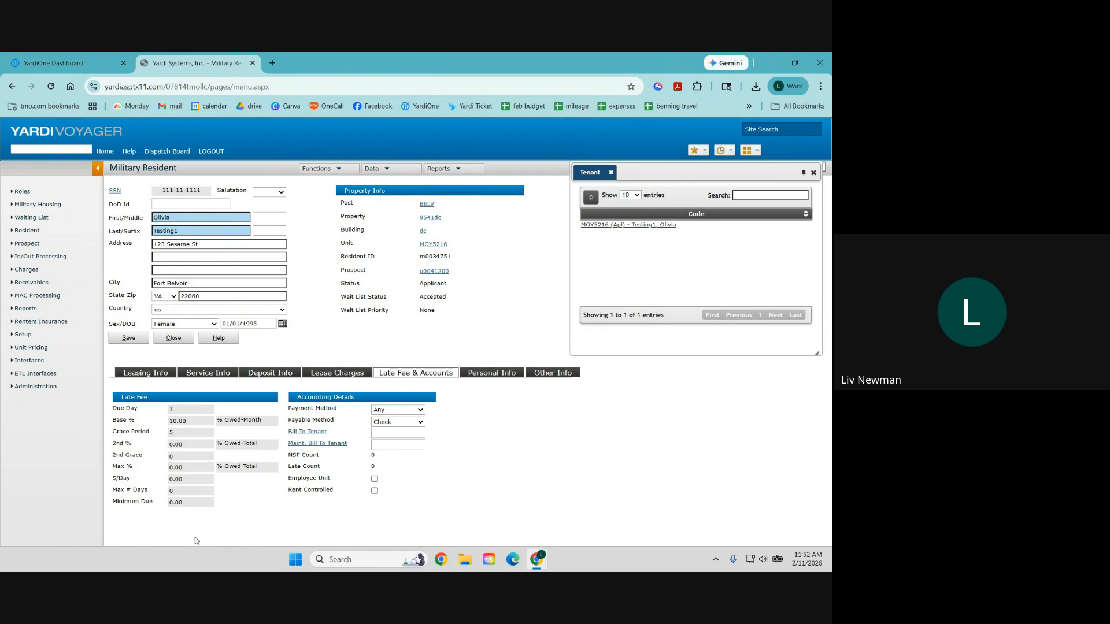
left_click(489, 374)
scroll(470, 431, "down", 2)
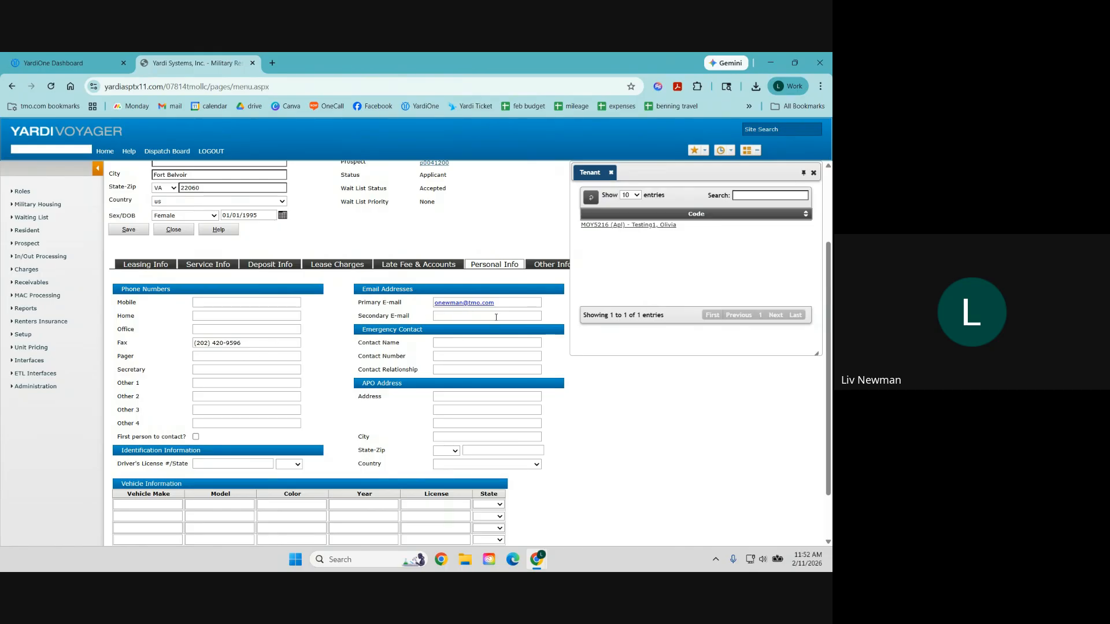
left_click(550, 267)
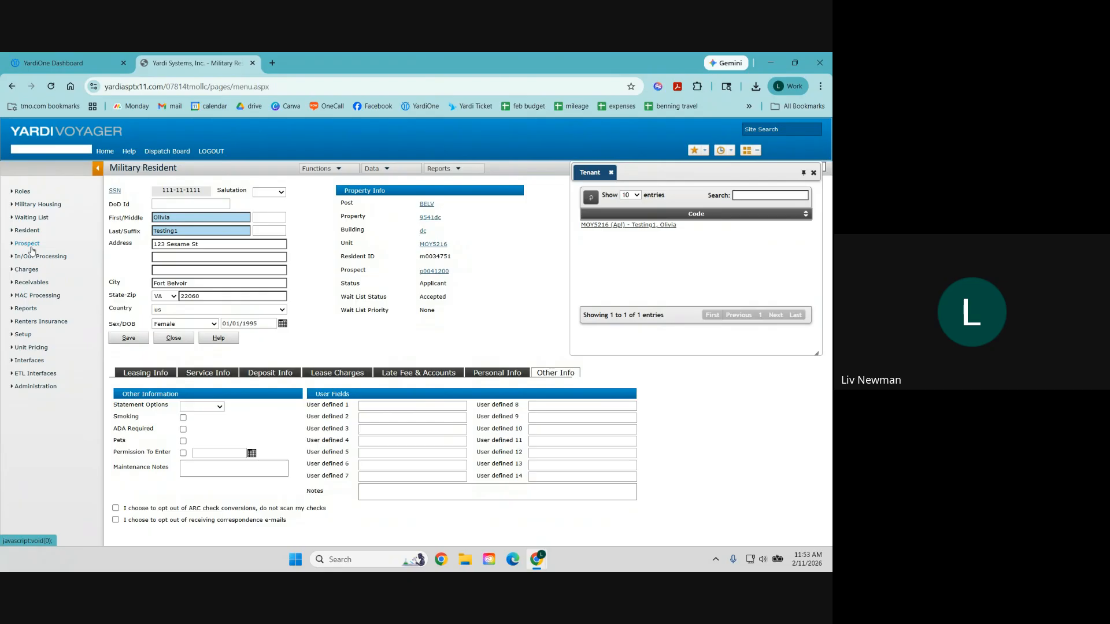
left_click(318, 168)
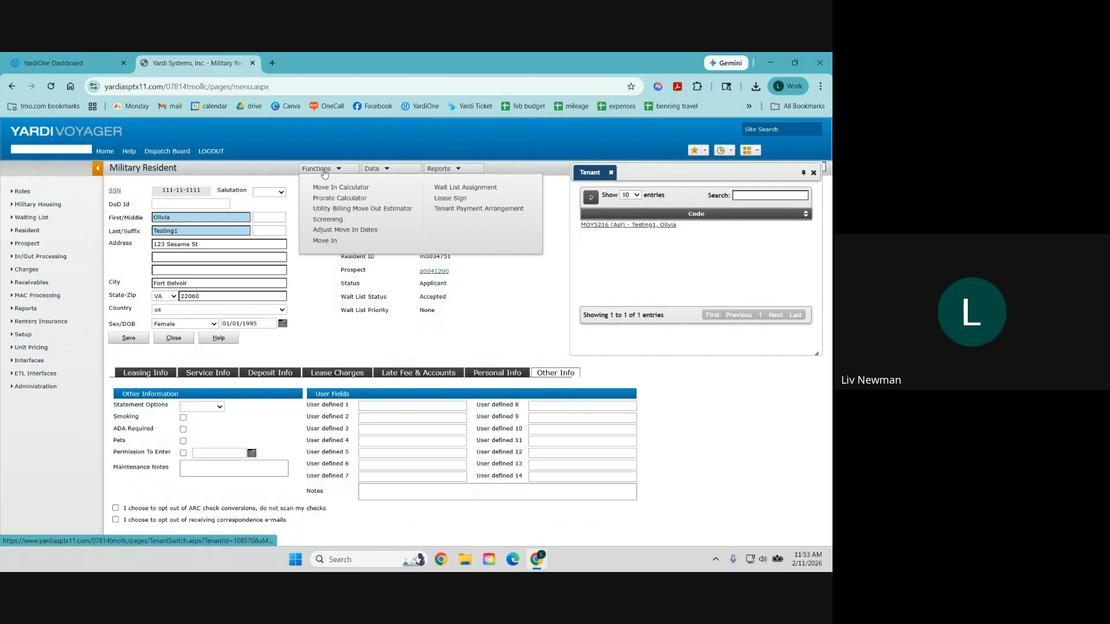
Step: From Wait List Assignment, record the lease signing dated 2/11/2026 with a leasing agent and execute it
left_click(329, 246)
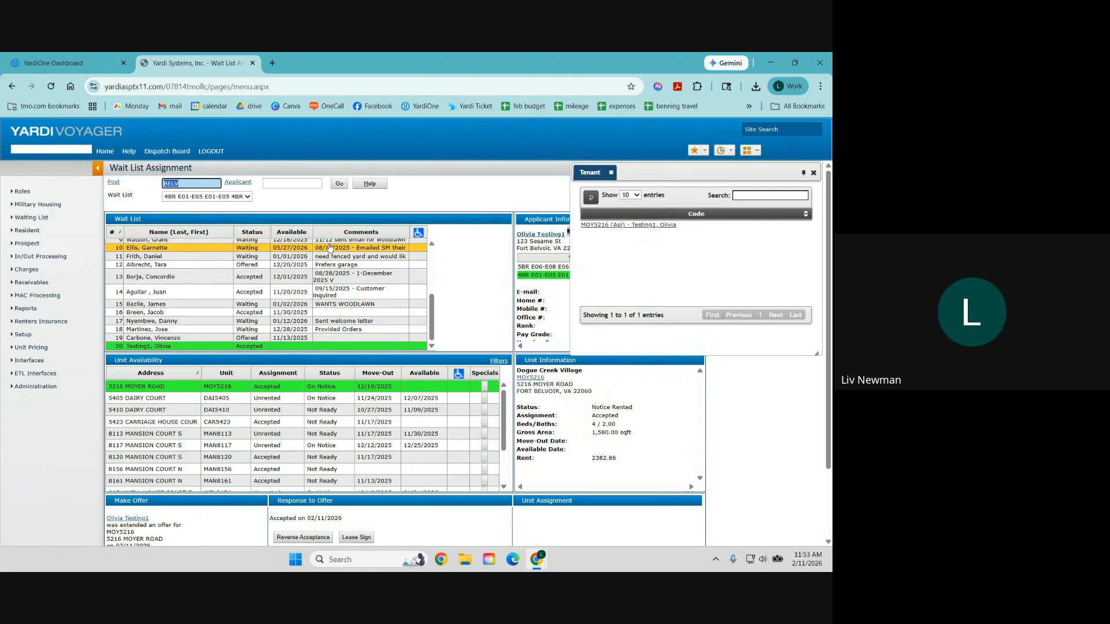
scroll(370, 440, "down", 2)
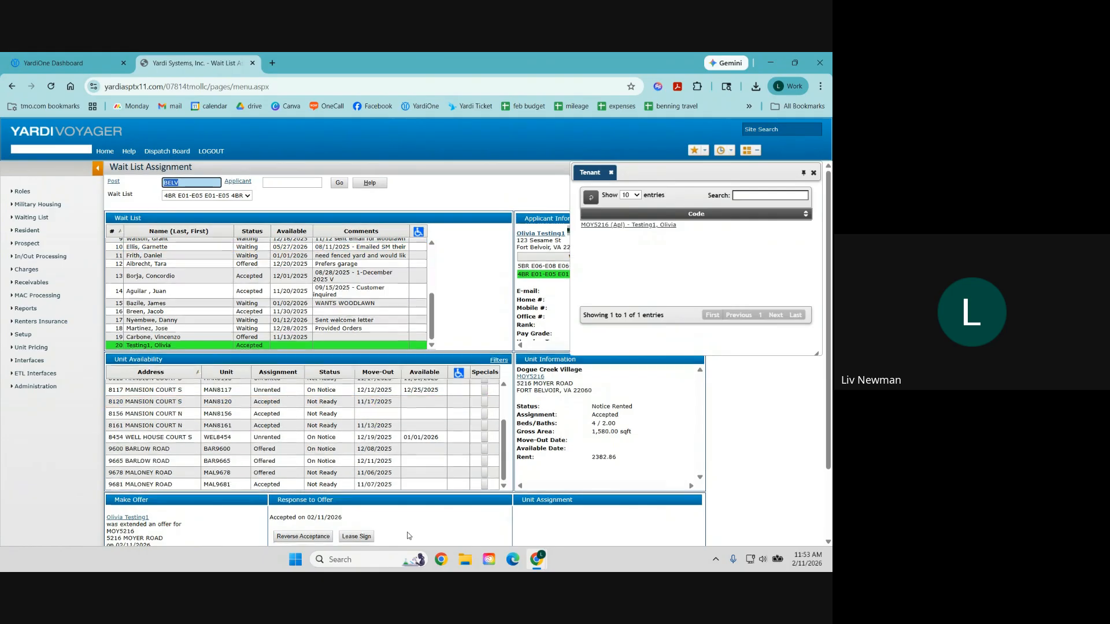
scroll(405, 532, "down", 2)
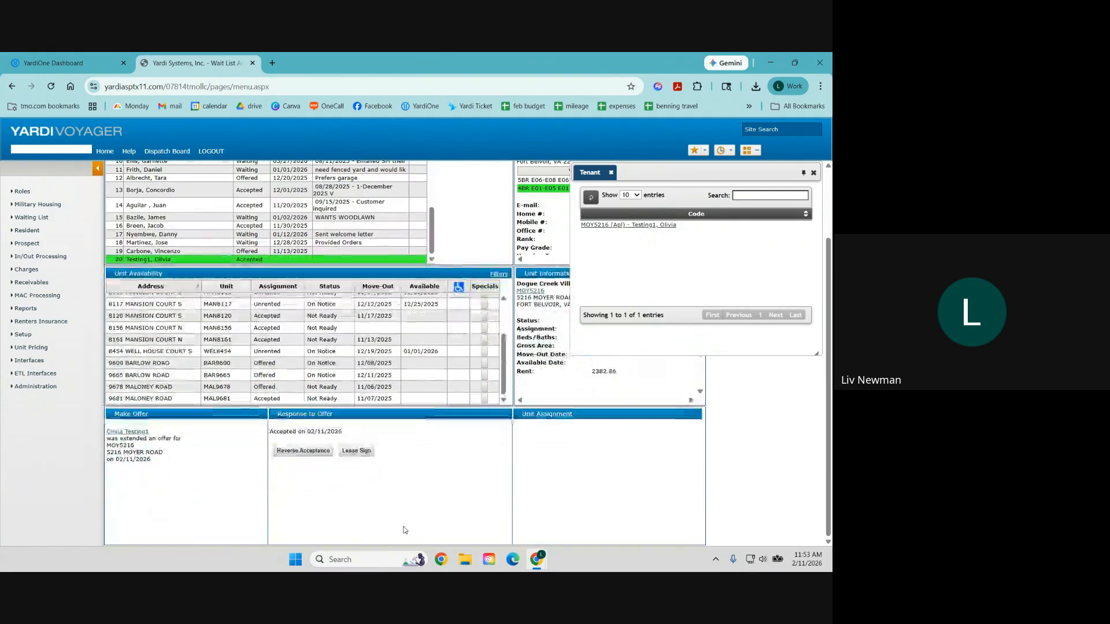
left_click(357, 452)
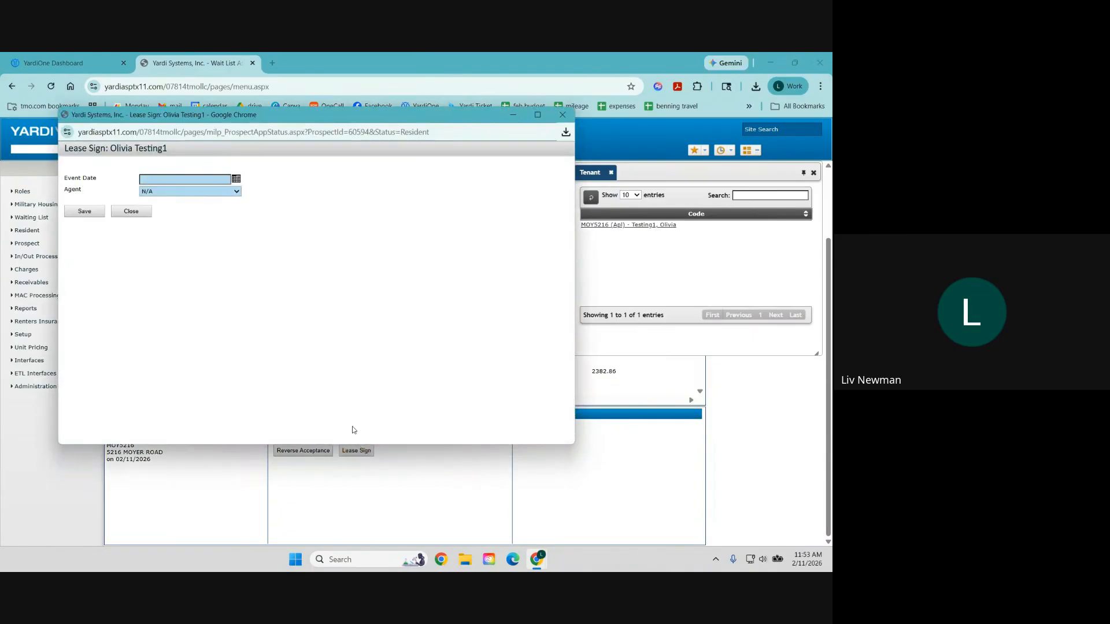
left_click(159, 180)
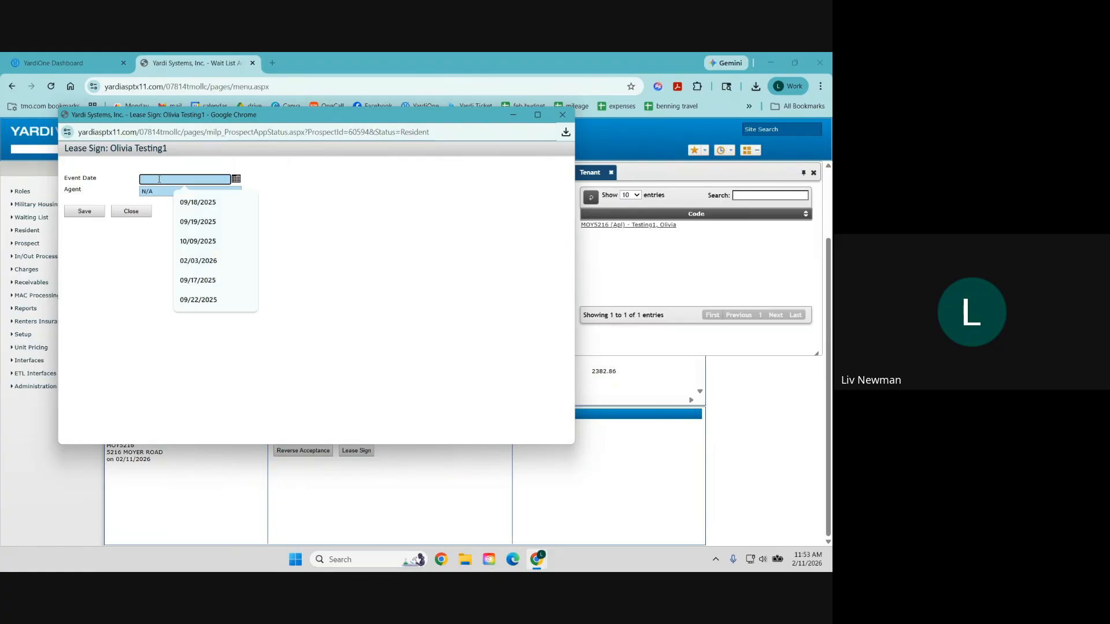
type("2/11")
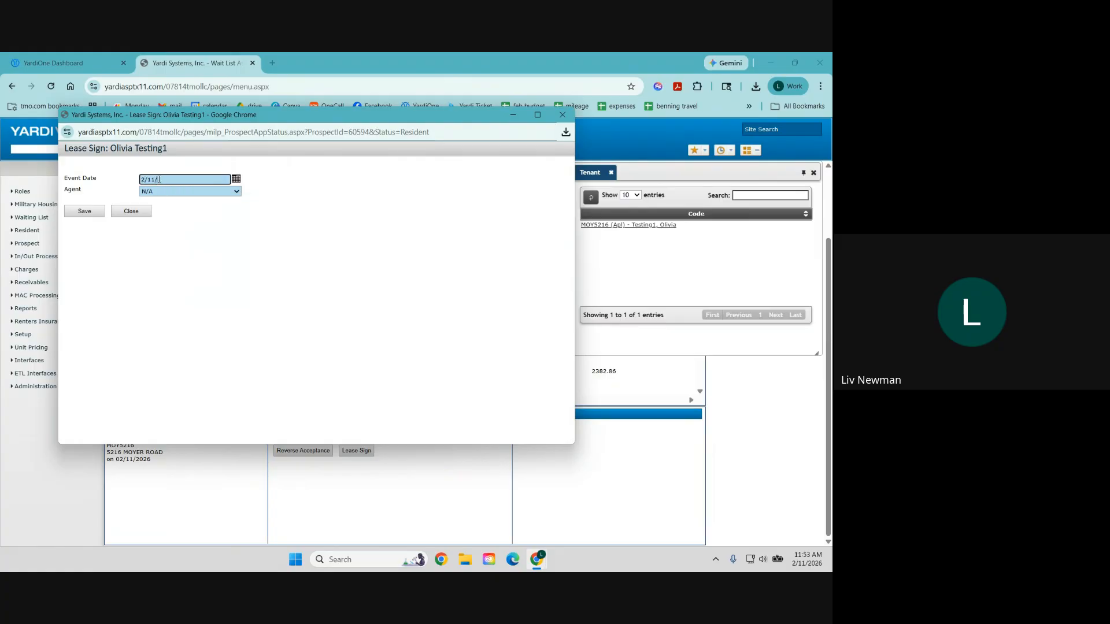
type("/2026")
left_click(166, 192)
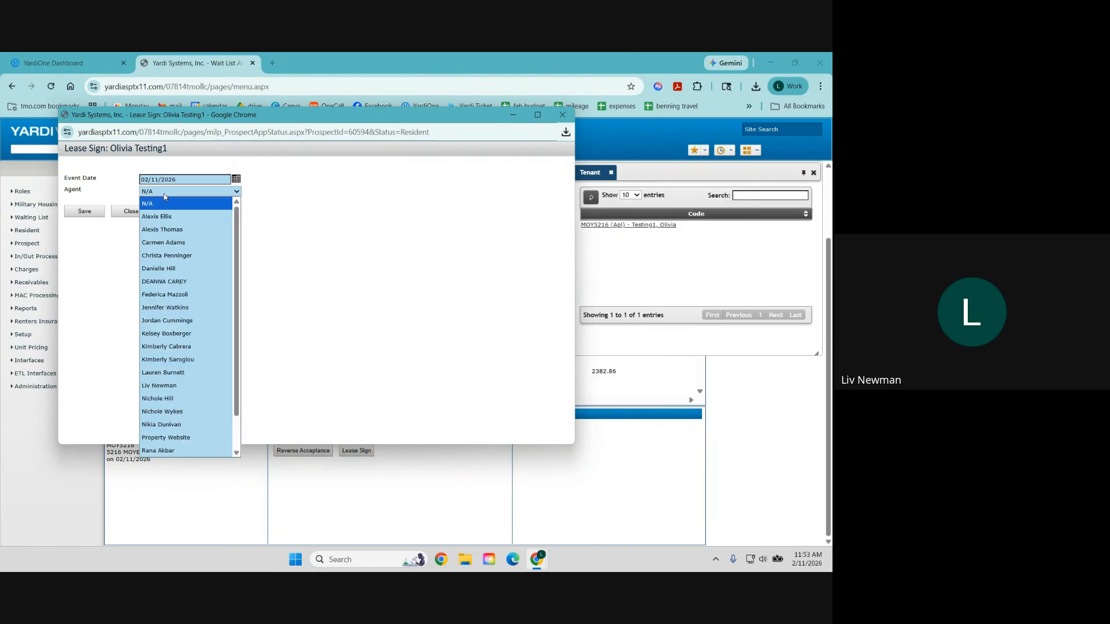
left_click(195, 391)
left_click(85, 211)
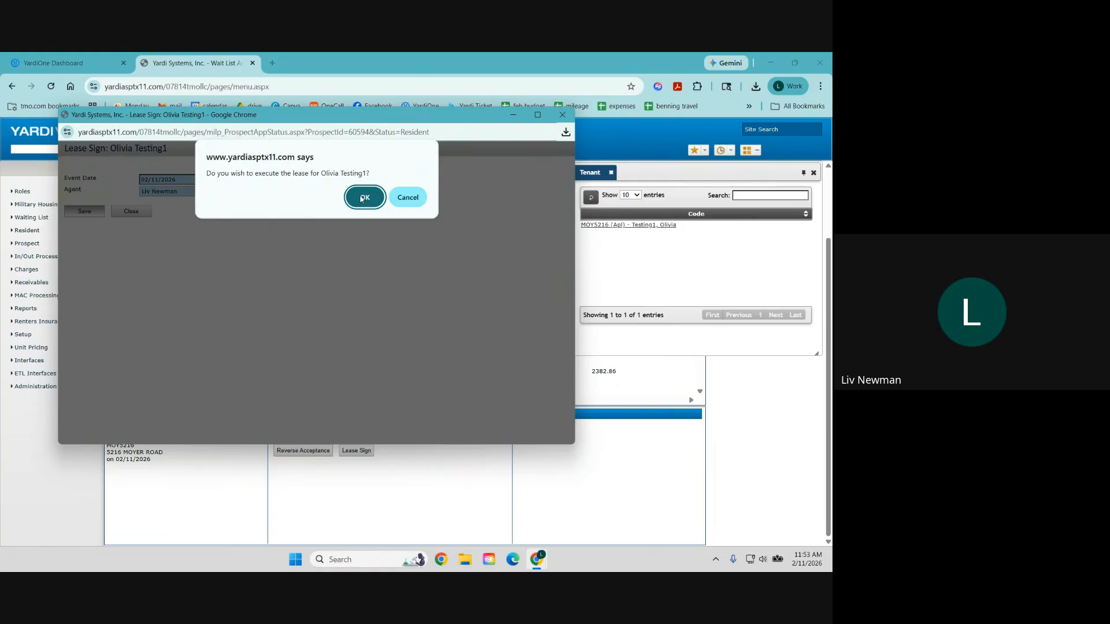
left_click(363, 198)
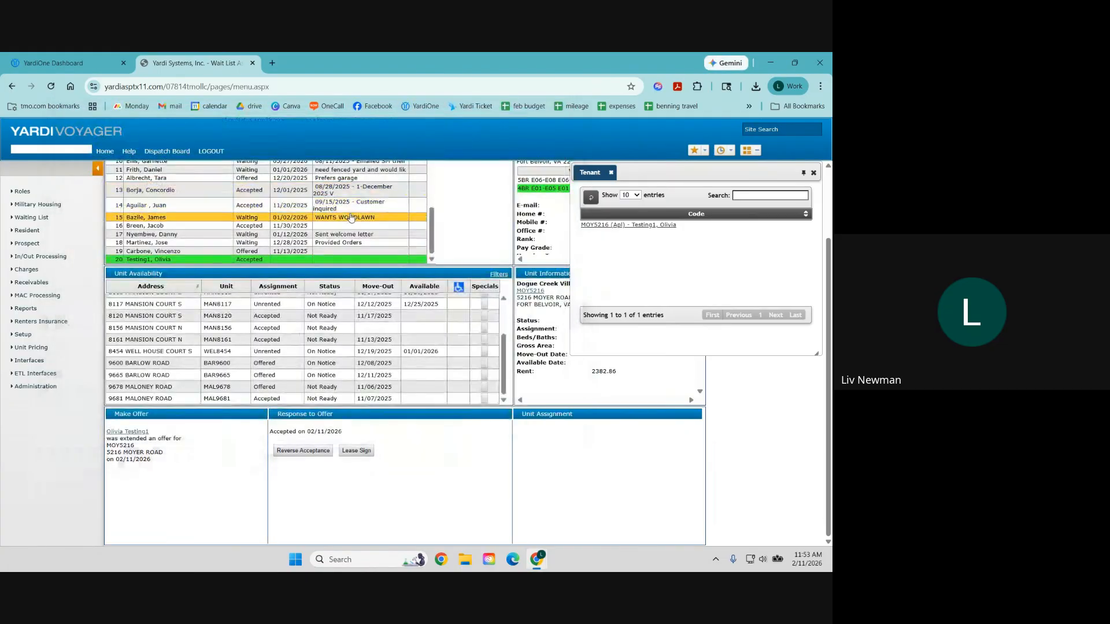
Step: Return to the MOY5216 resident record via the tenant link
scroll(381, 349, "down", 2)
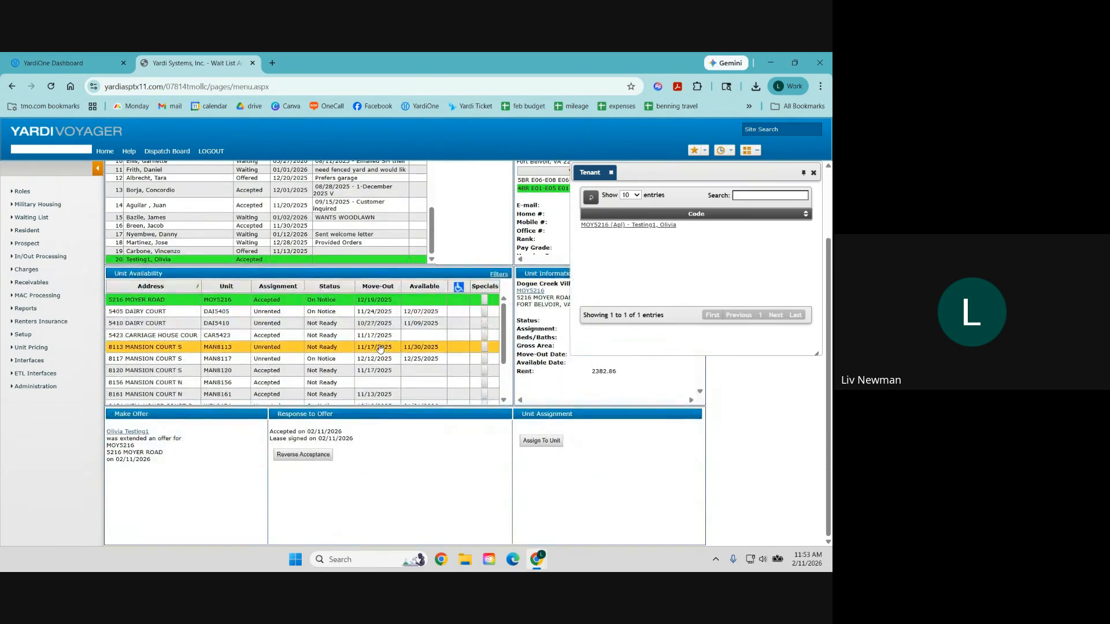
scroll(381, 349, "up", 2)
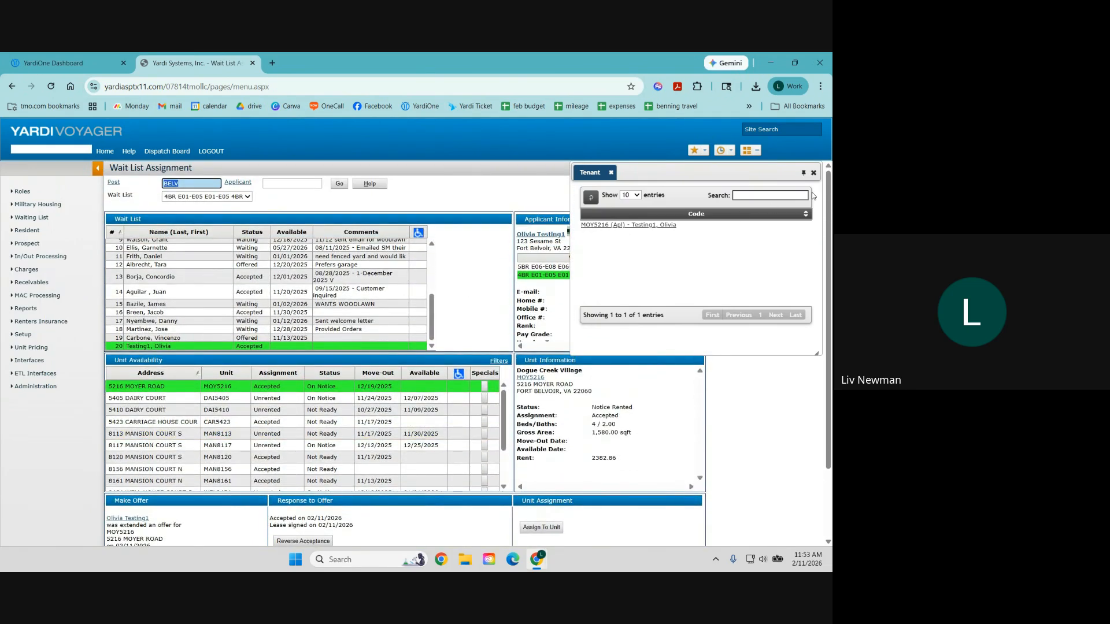
left_click(626, 226)
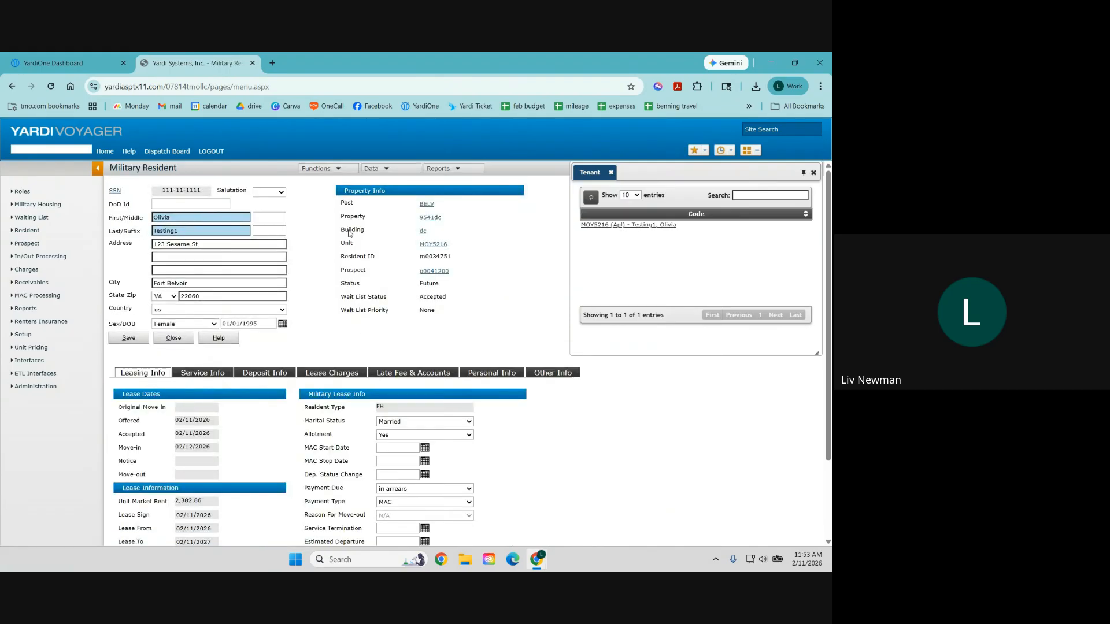
left_click(334, 171)
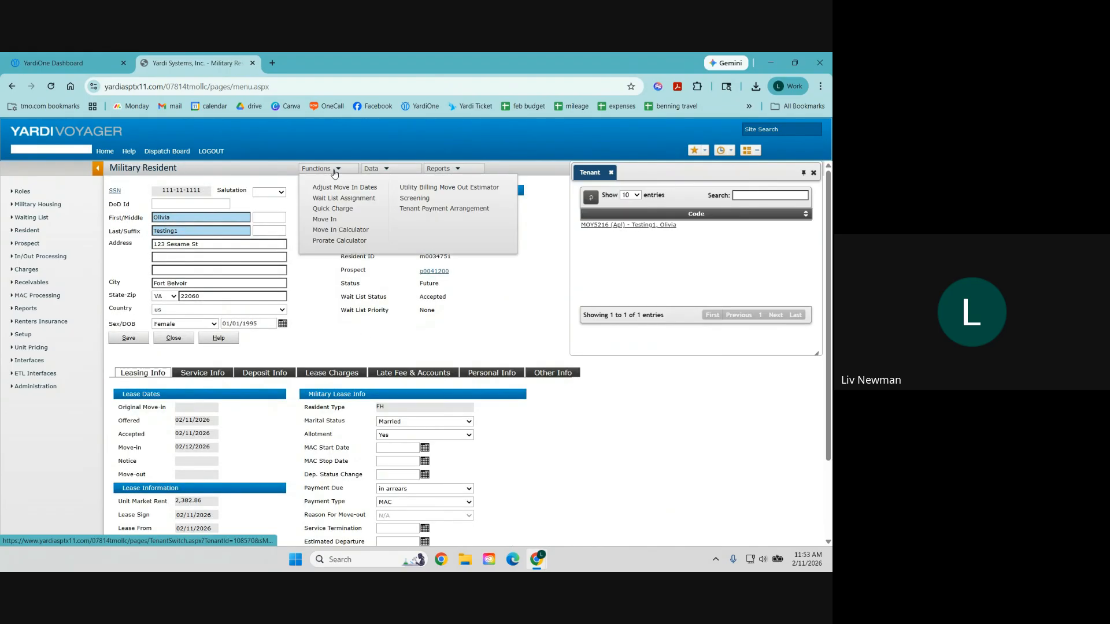
left_click(325, 219)
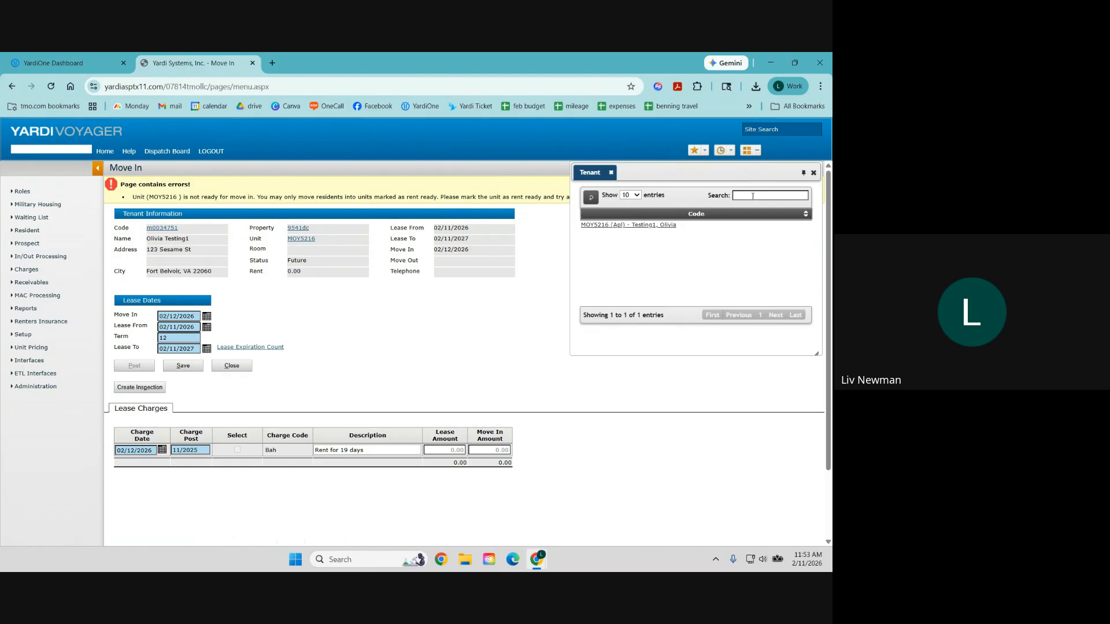
left_click(814, 172)
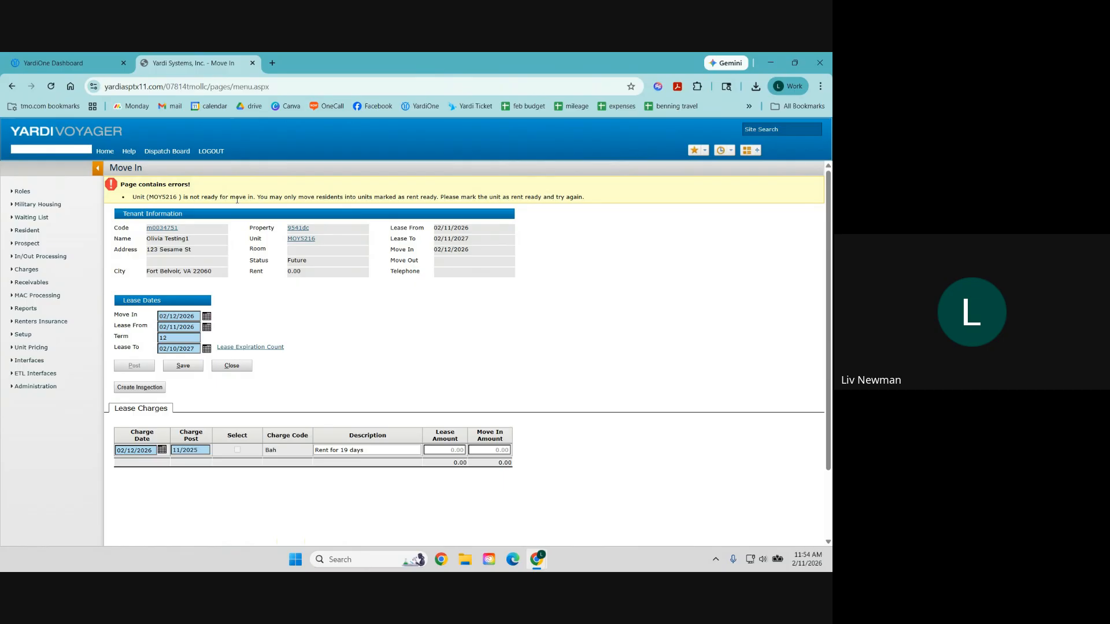
left_click(301, 238)
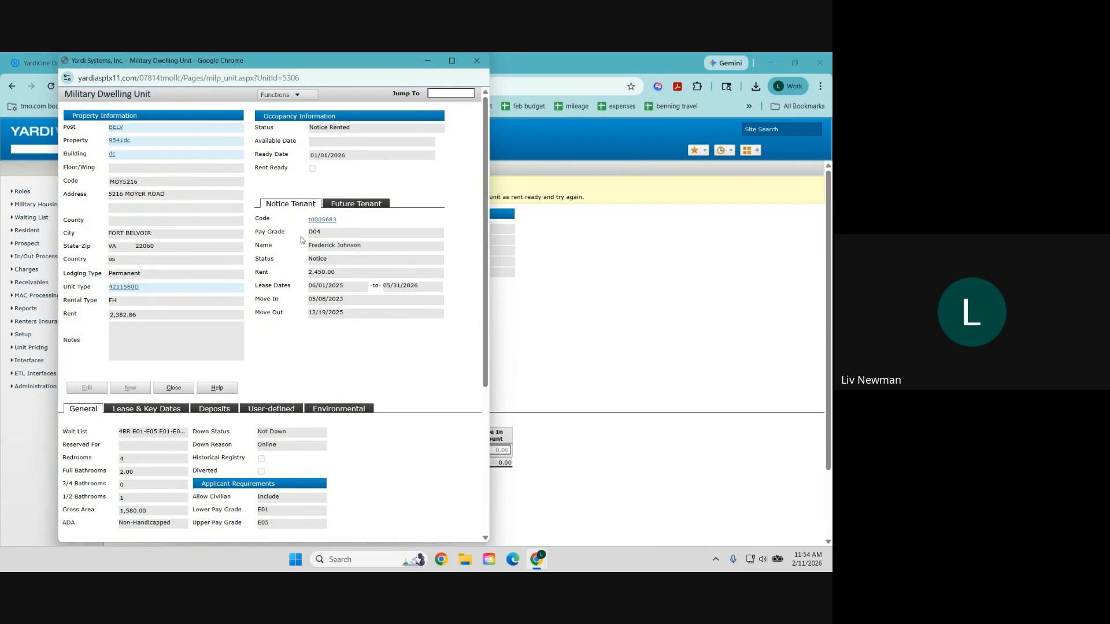
left_click(179, 391)
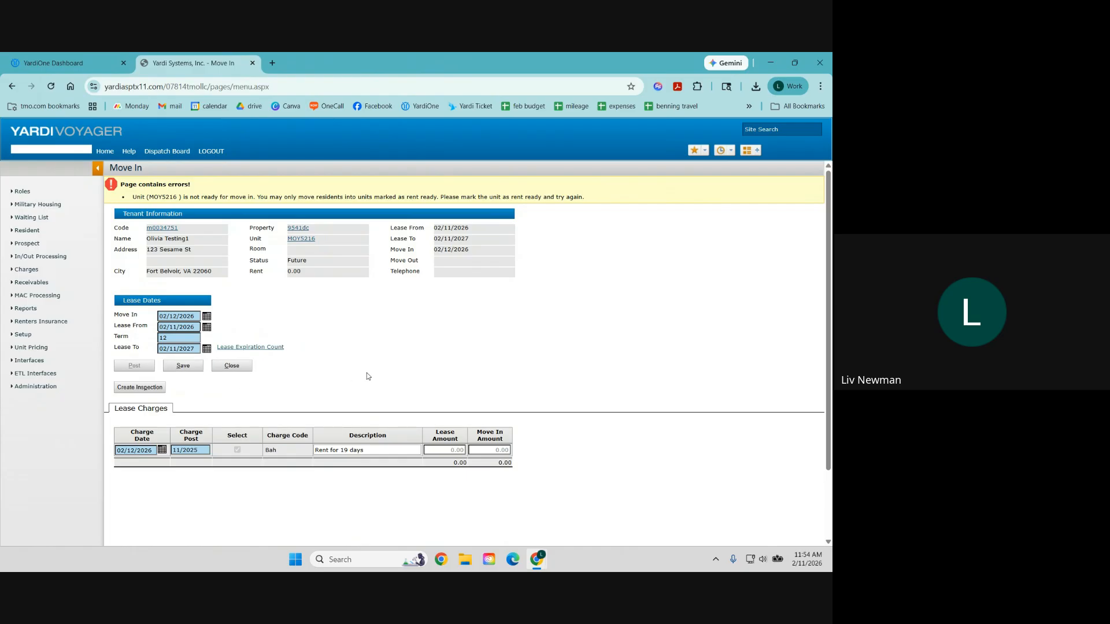
left_click(302, 239)
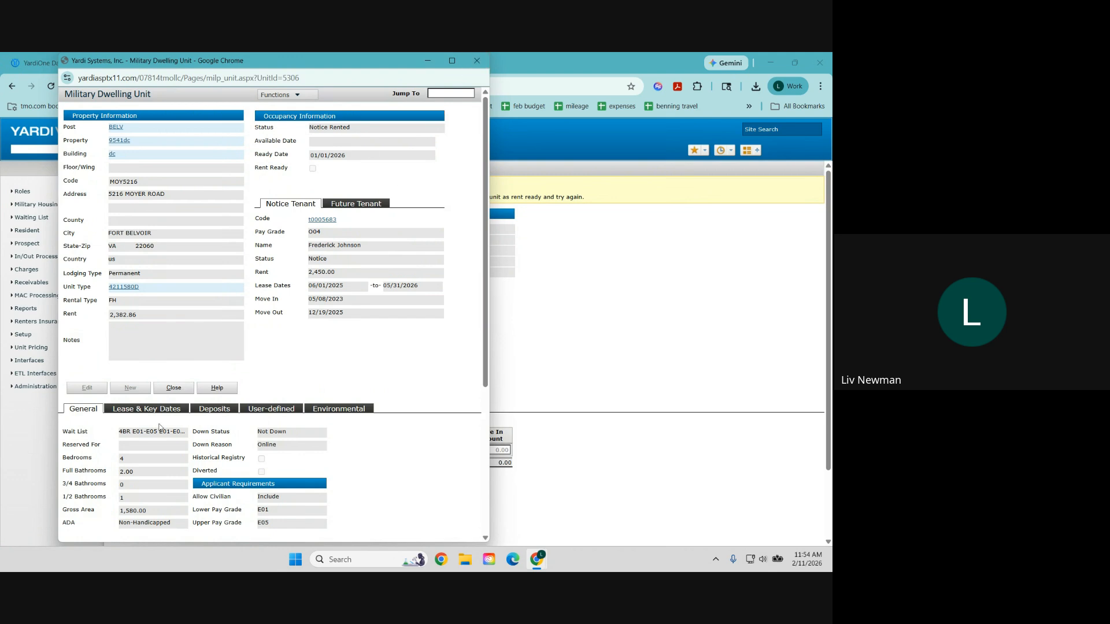
left_click(175, 388)
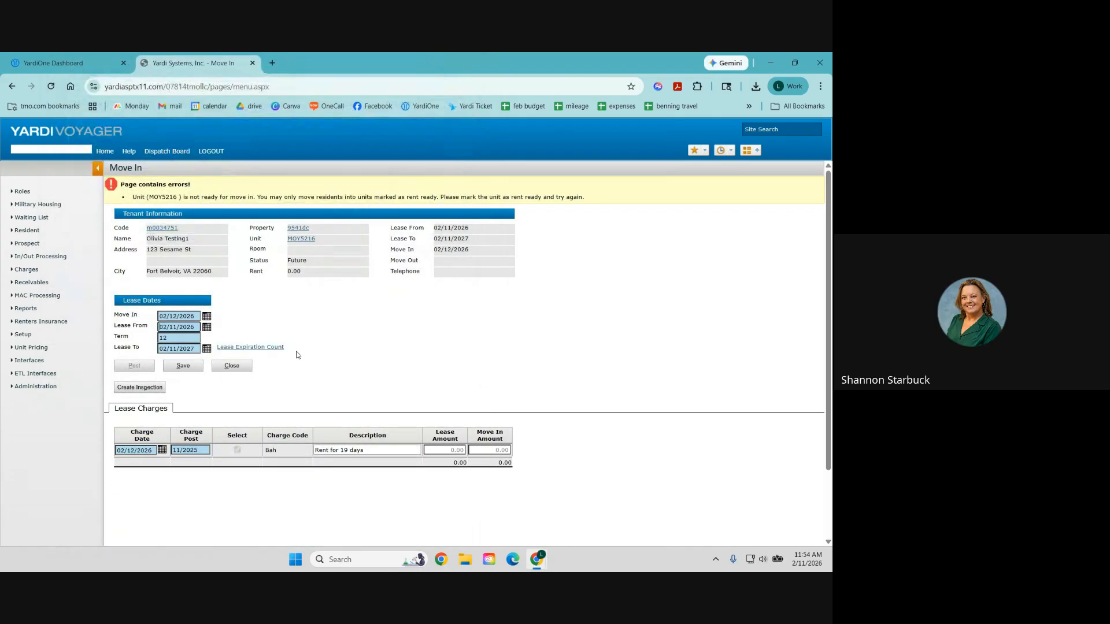
left_click(245, 361)
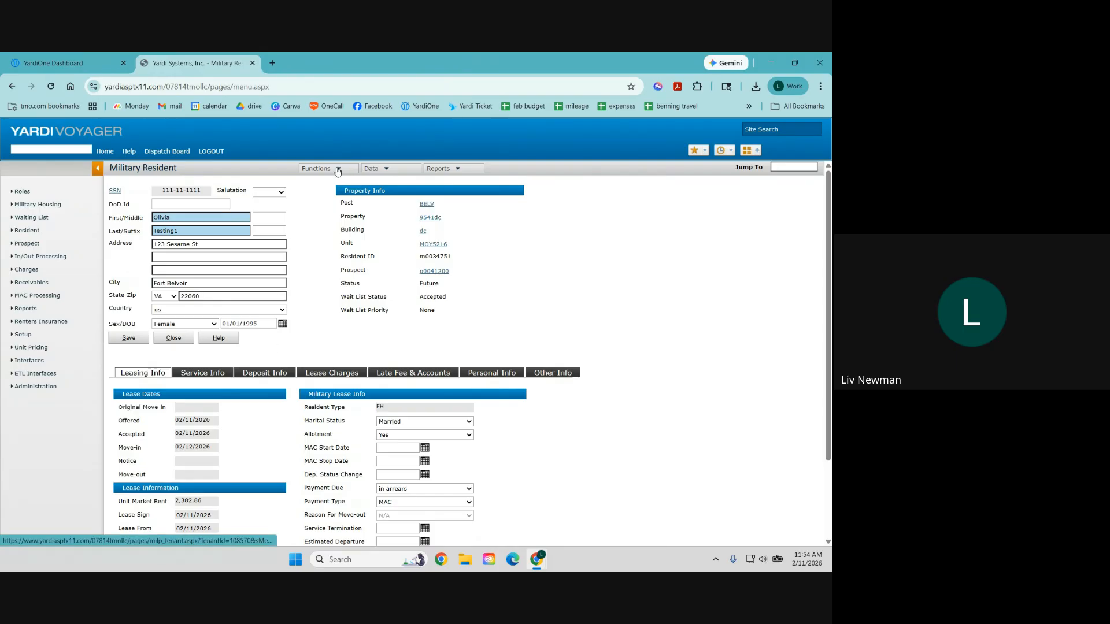
Step: Open the prospect's 4BR E01-E05 wait list assignment and reverse the offer acceptance
left_click(435, 271)
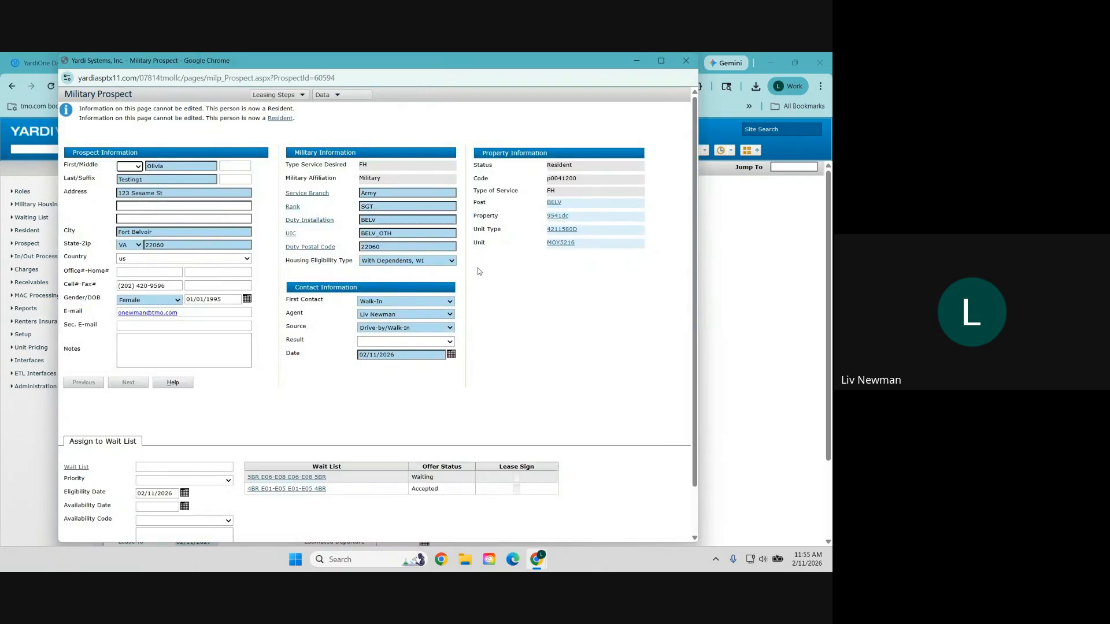
left_click(286, 489)
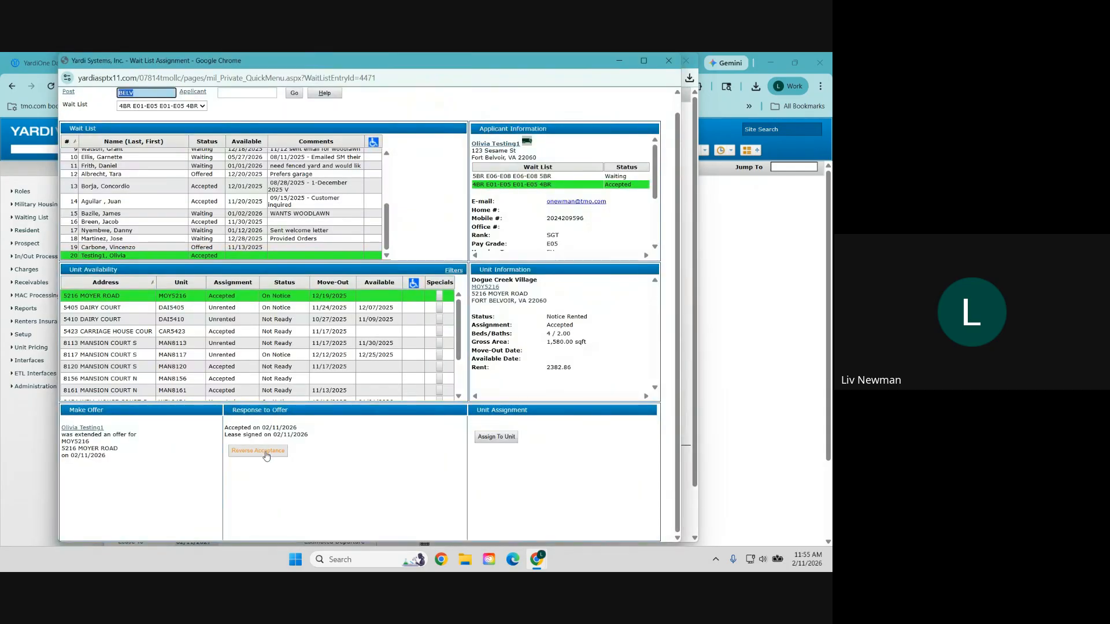
left_click(266, 454)
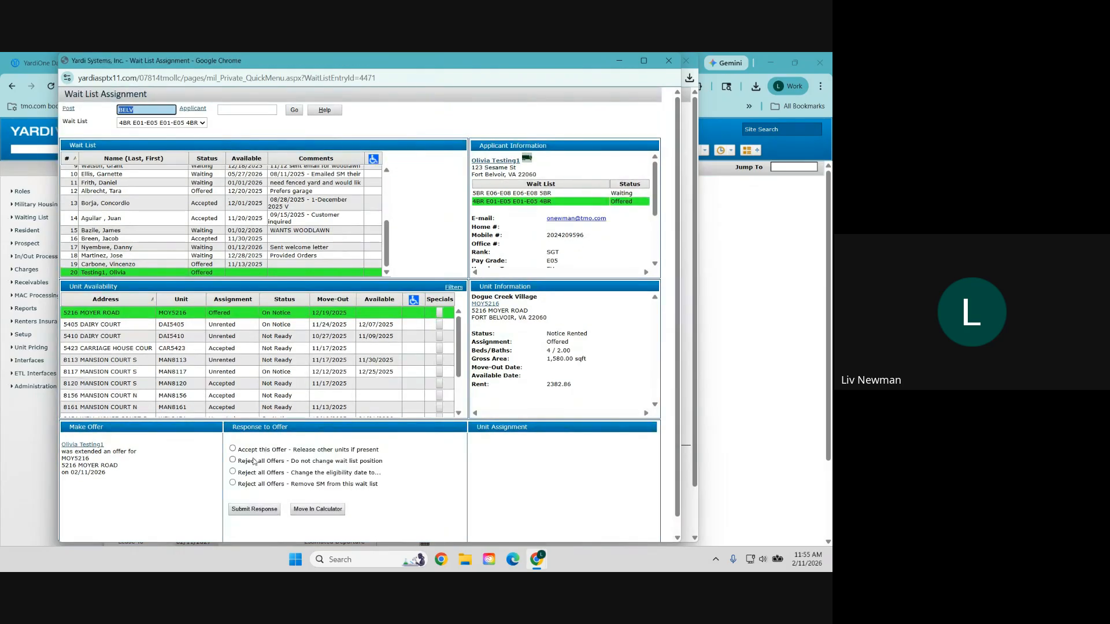
scroll(311, 382, "down", 1)
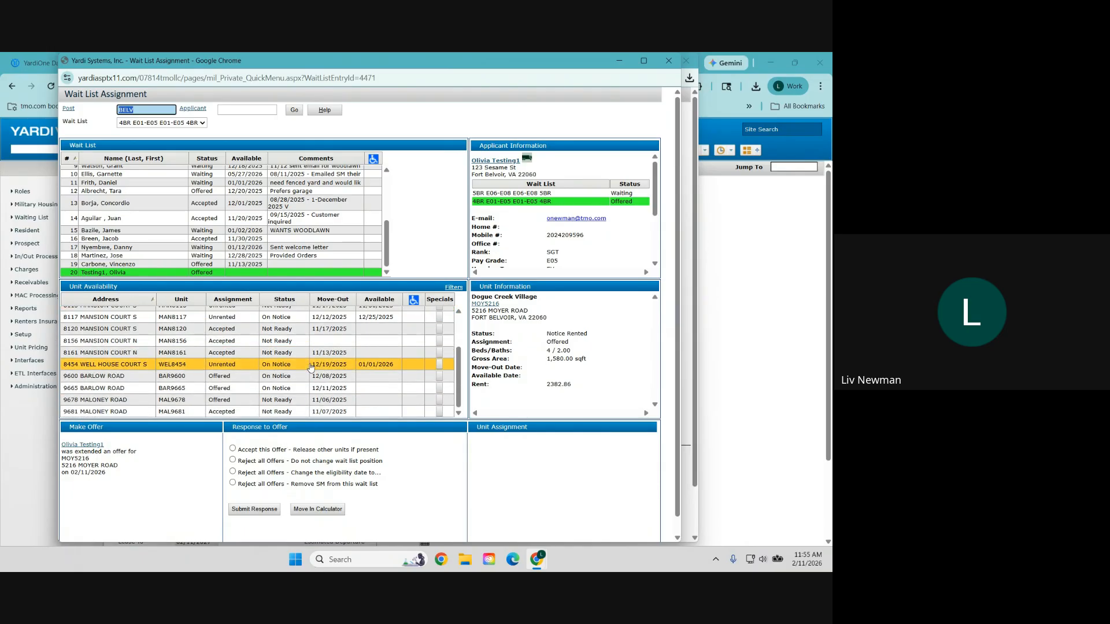
scroll(308, 378, "up", 1)
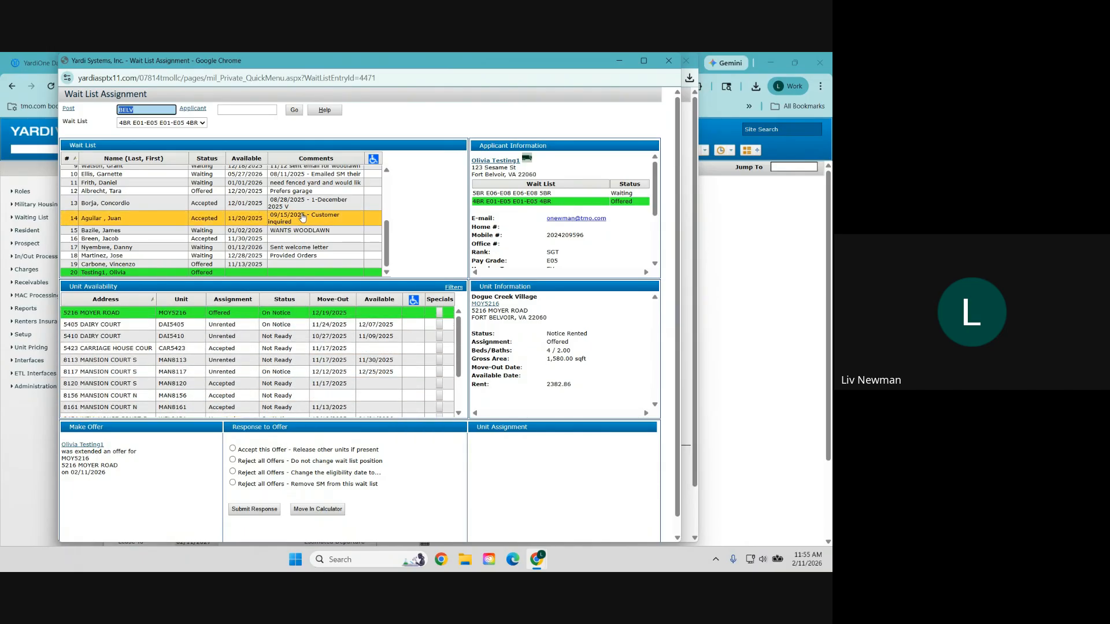
scroll(306, 383, "down", 2)
scroll(334, 368, "up", 2)
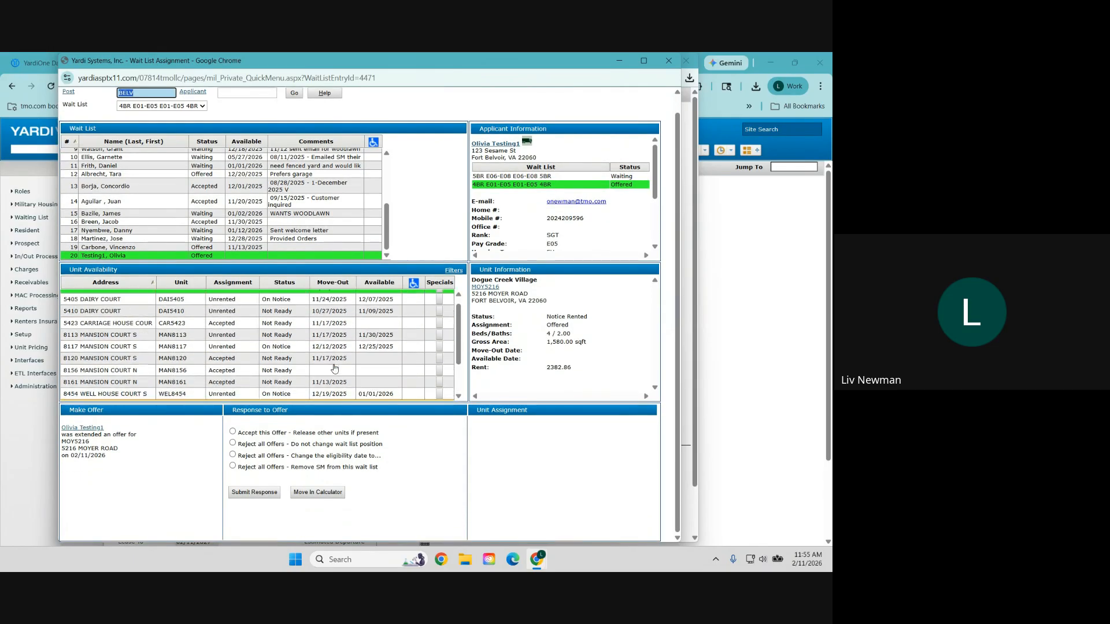
scroll(334, 368, "up", 1)
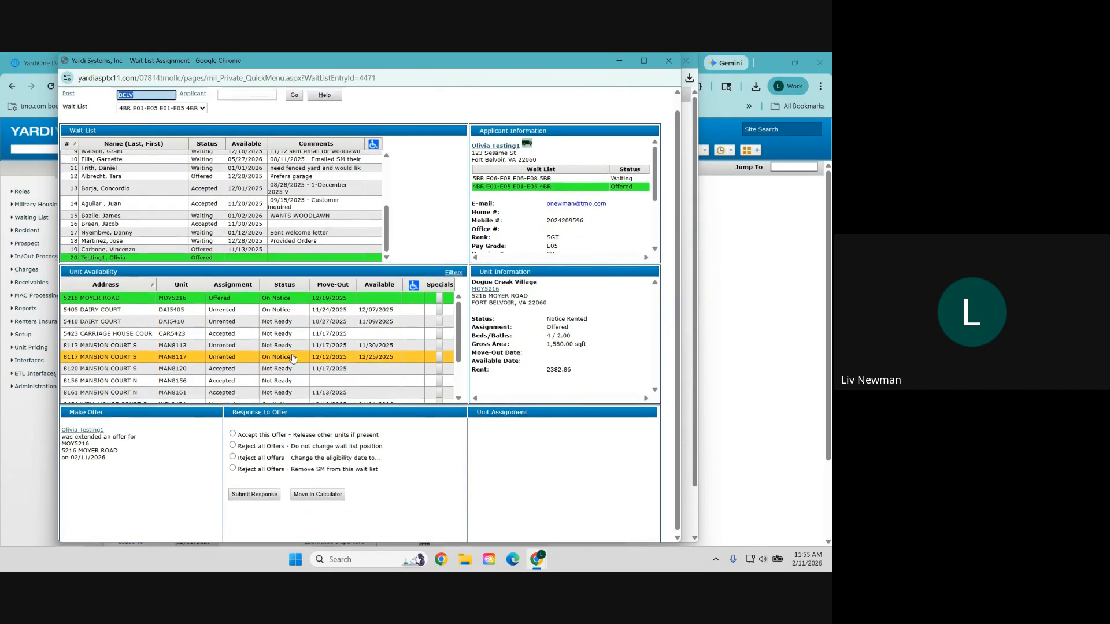
left_click(165, 124)
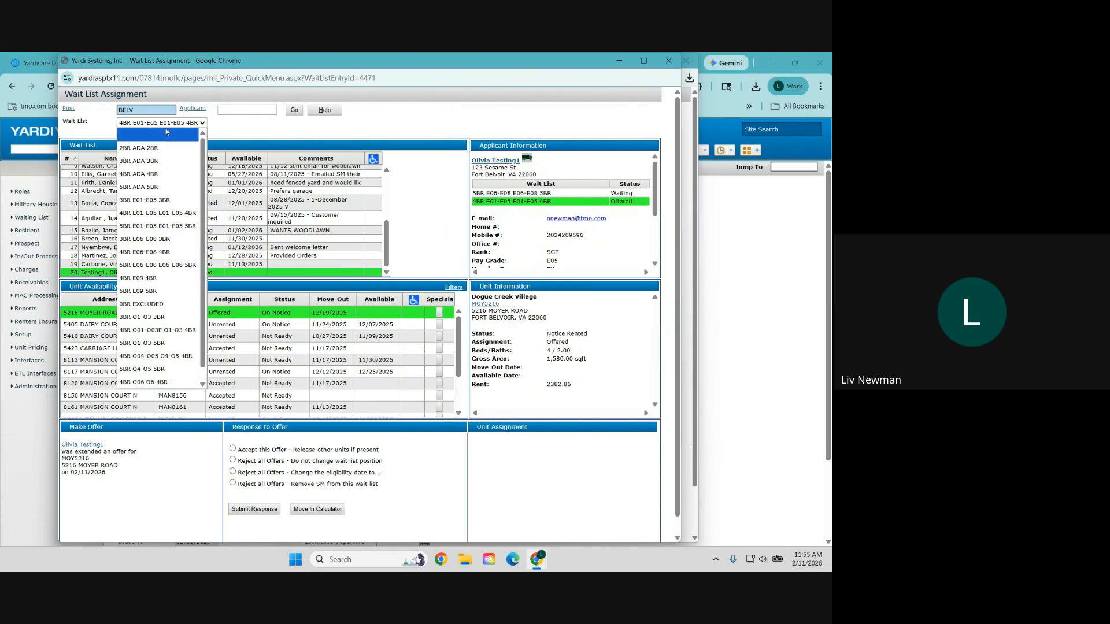
left_click(161, 317)
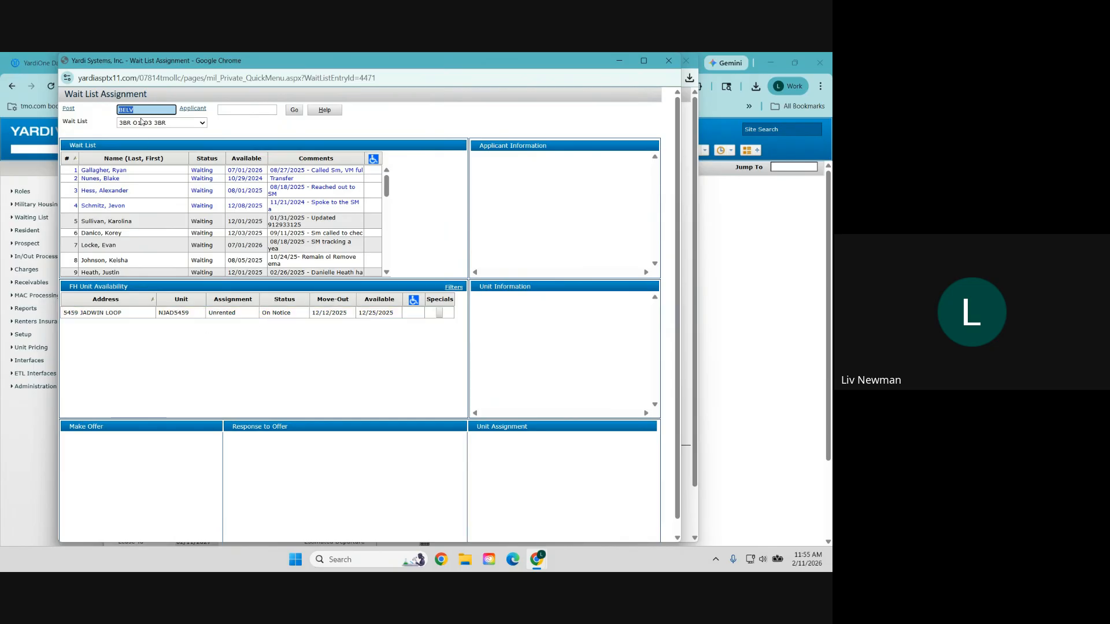
left_click(146, 123)
left_click(171, 329)
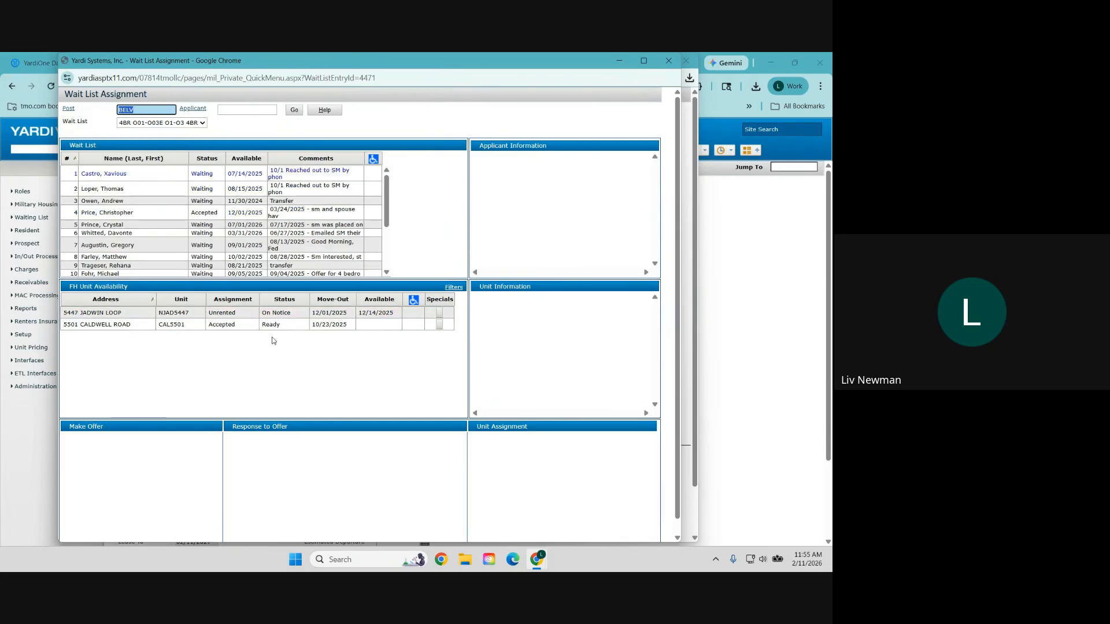
left_click(222, 327)
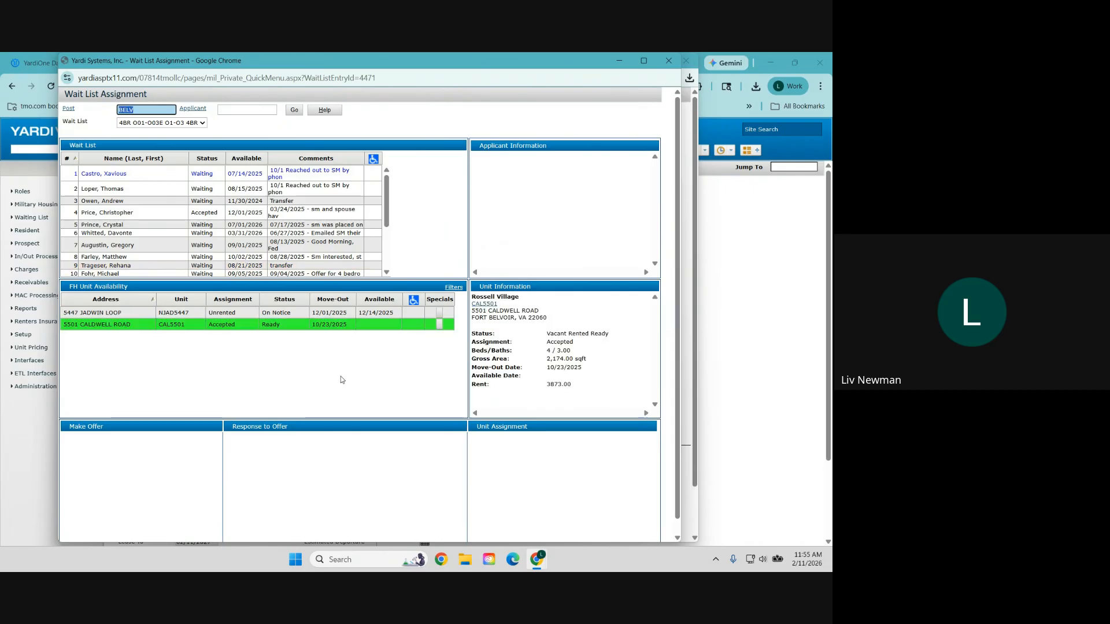
scroll(255, 225, "down", 3)
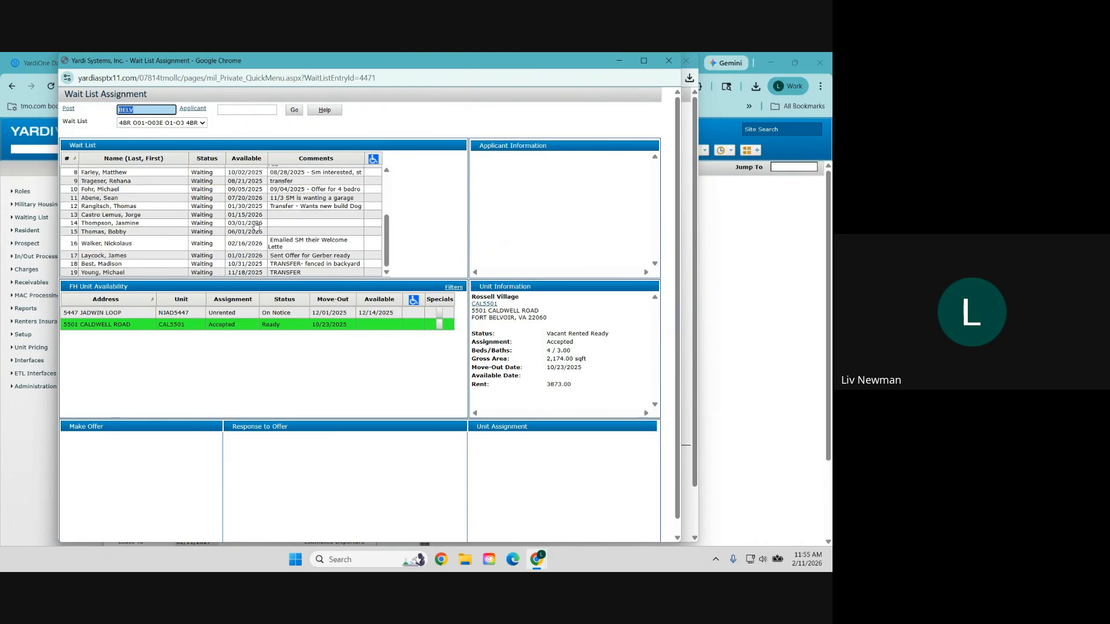
scroll(256, 226, "up", 3)
Step: Try the 5BR O1-O3, 4BR O04-O05 and 5BR 04-05 lists, then open MAS5340 on 4BR O06
left_click(158, 122)
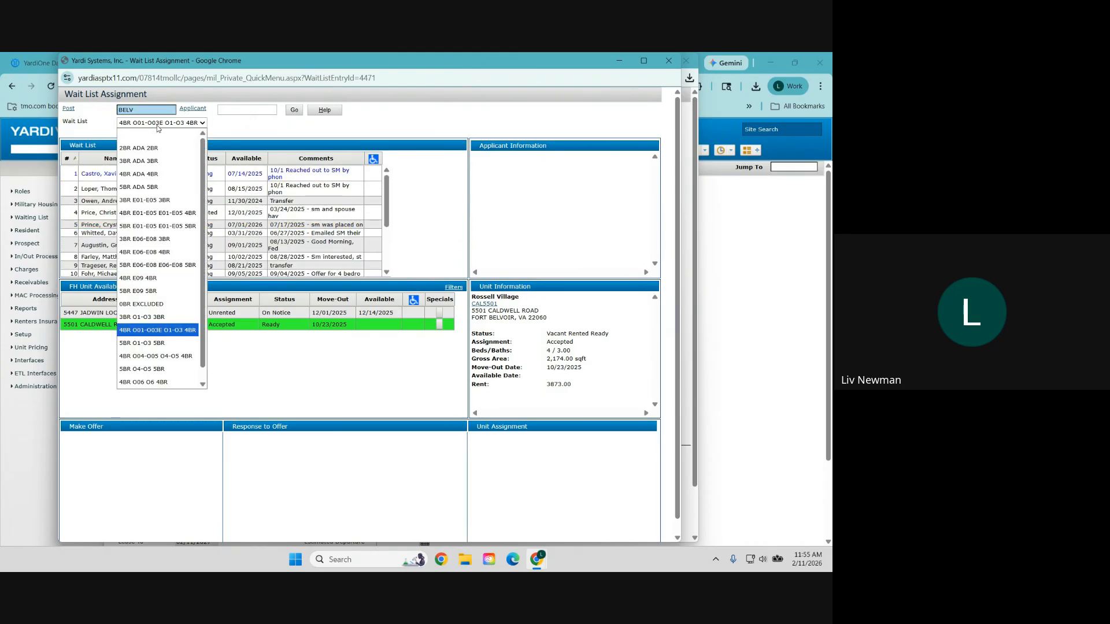
left_click(175, 351)
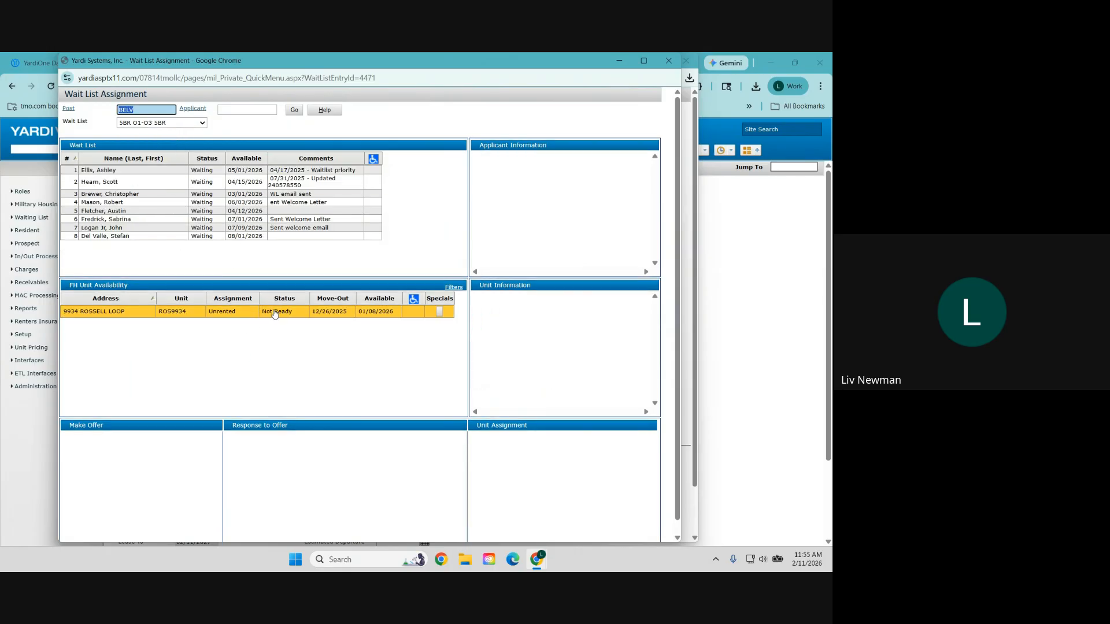
left_click(182, 123)
left_click(167, 356)
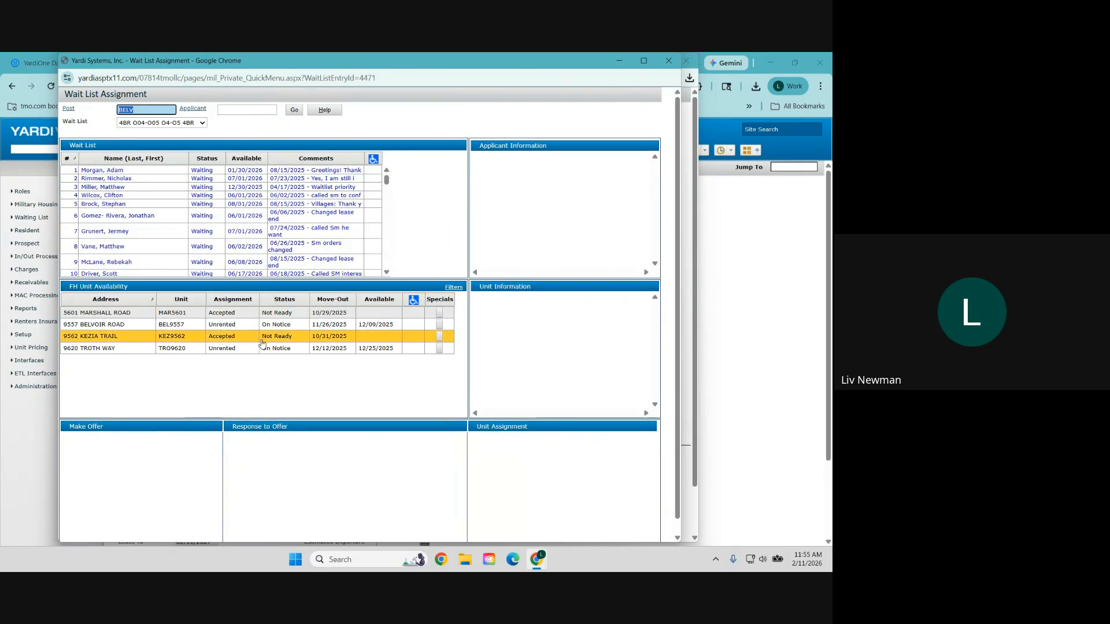
left_click(182, 124)
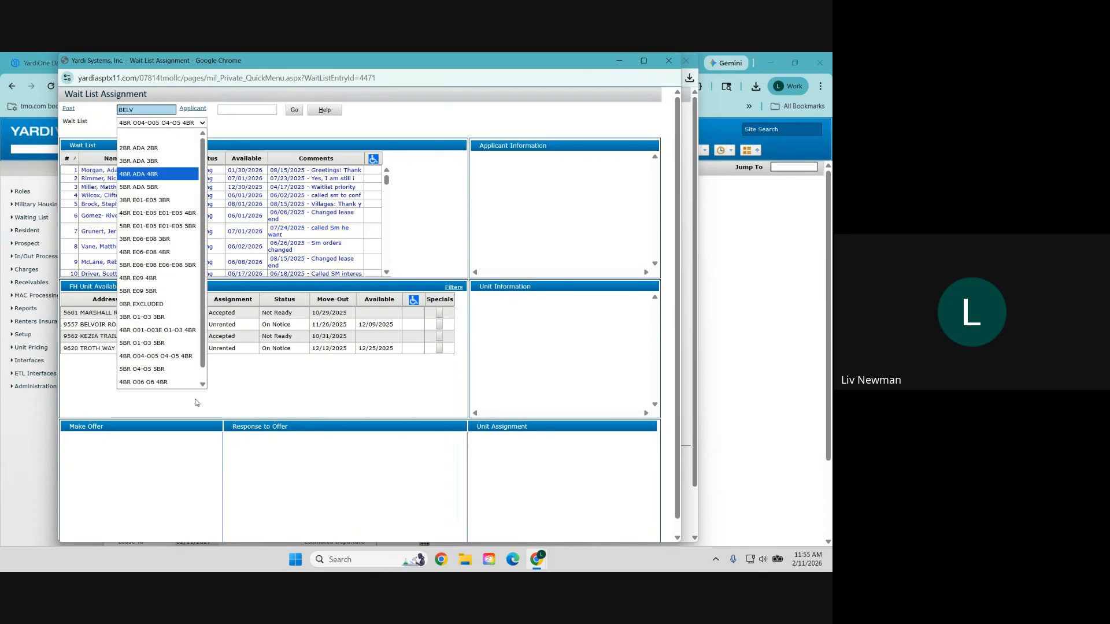
left_click(165, 370)
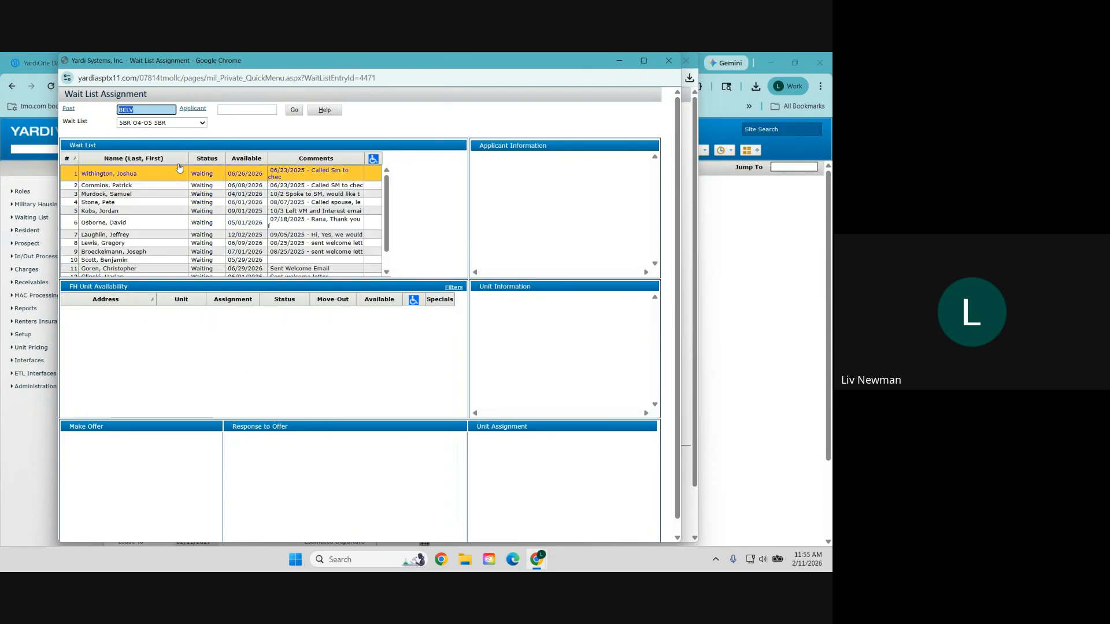
left_click(182, 123)
left_click(175, 370)
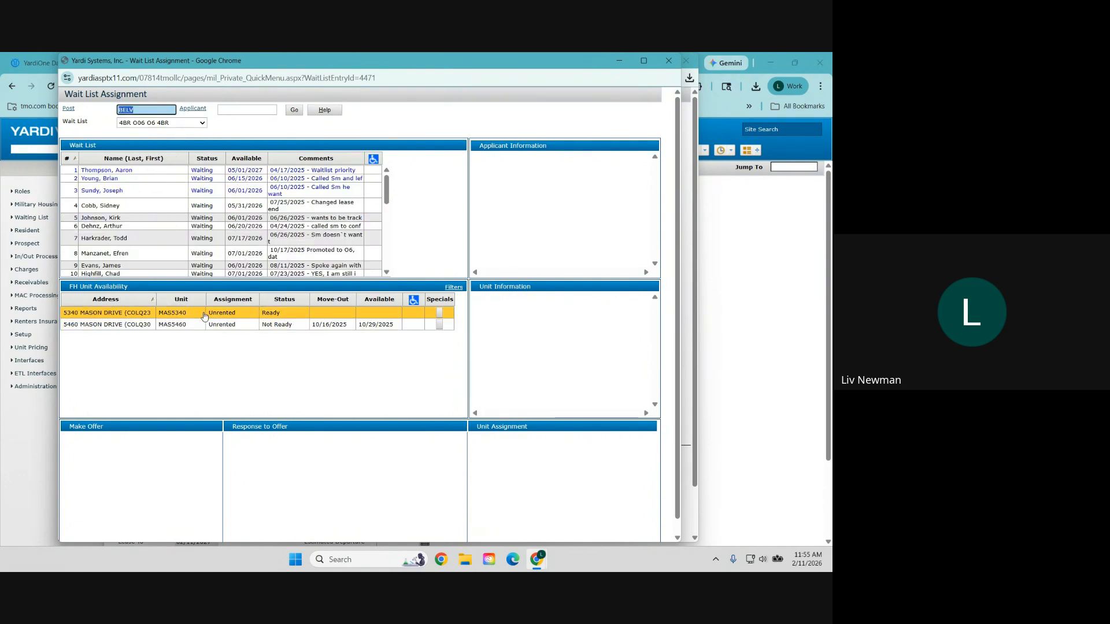
left_click(264, 315)
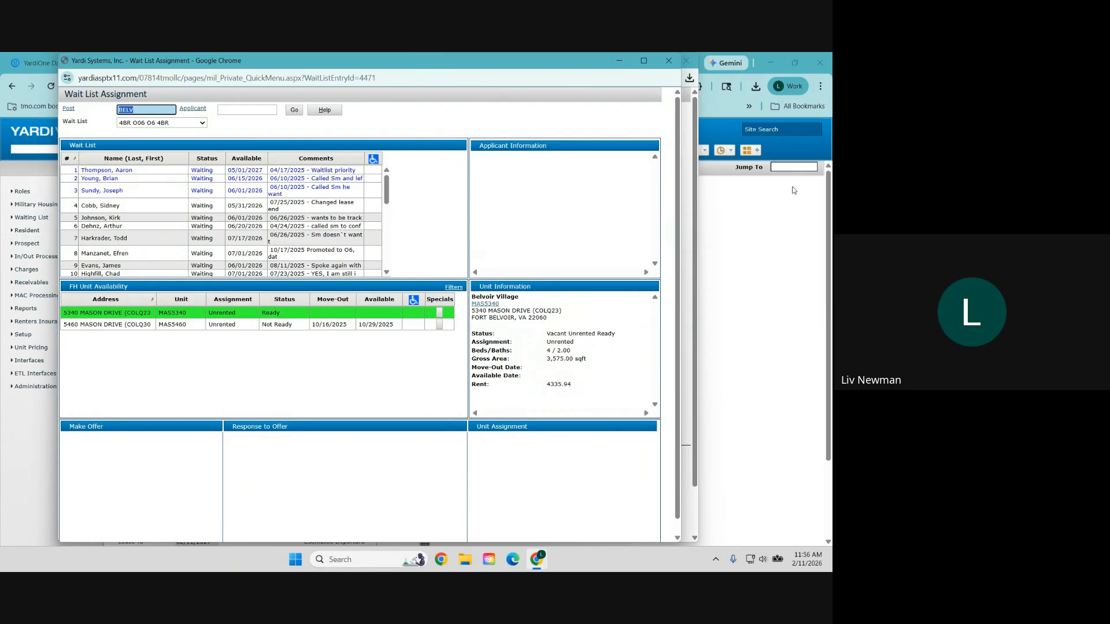
Step: Reopen the 4BR E01-E05 assignment, attempt its availability details (access denied), and close it
left_click(664, 60)
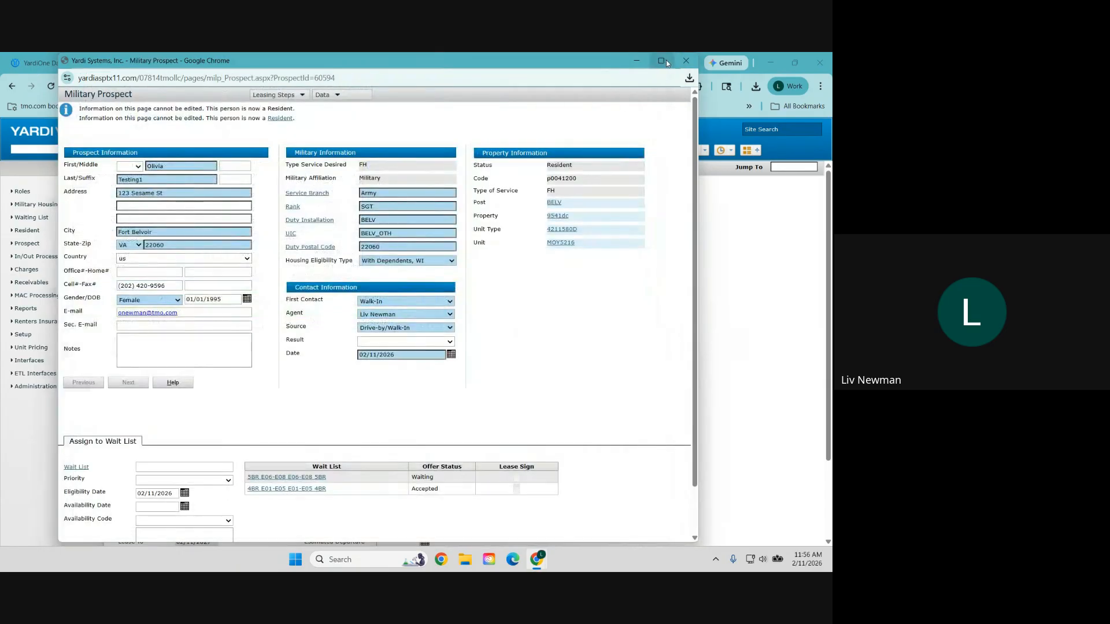
scroll(226, 416, "down", 2)
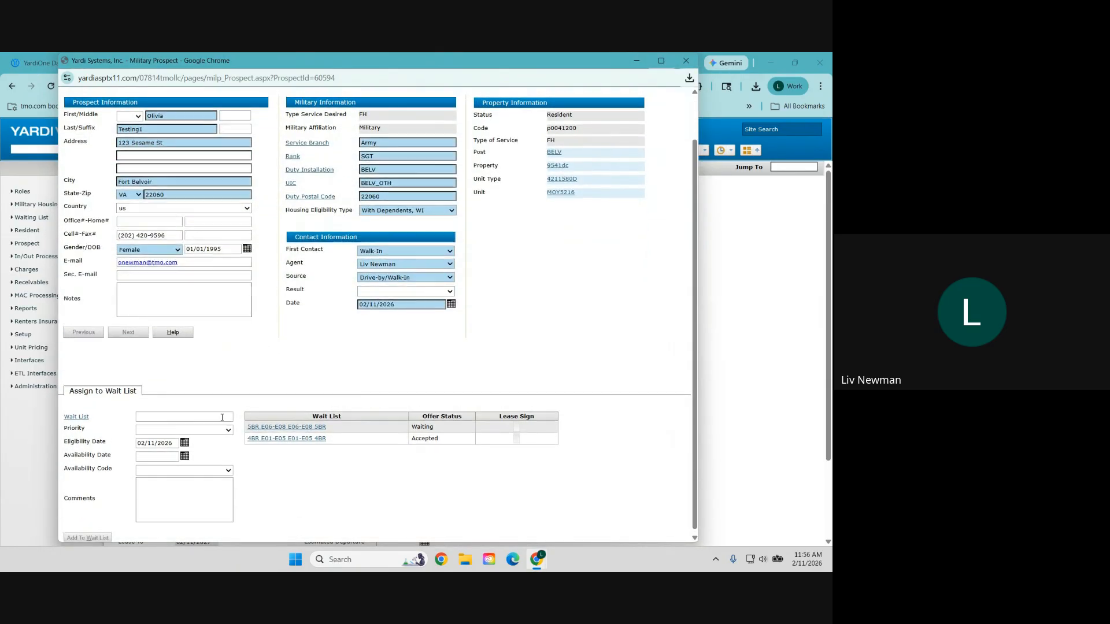
left_click(294, 436)
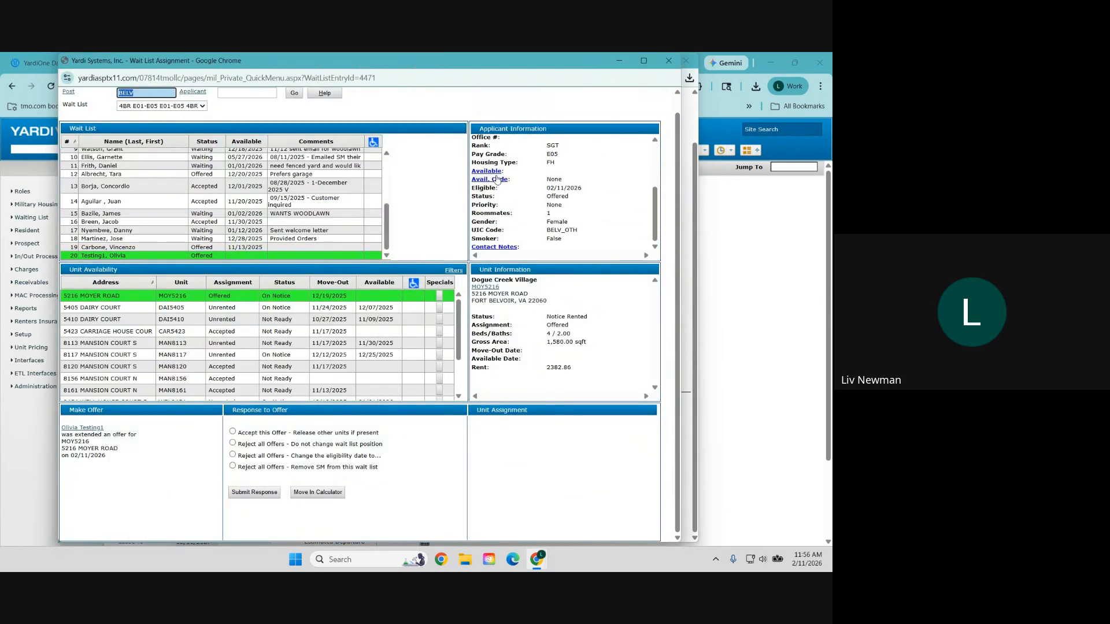
left_click(490, 172)
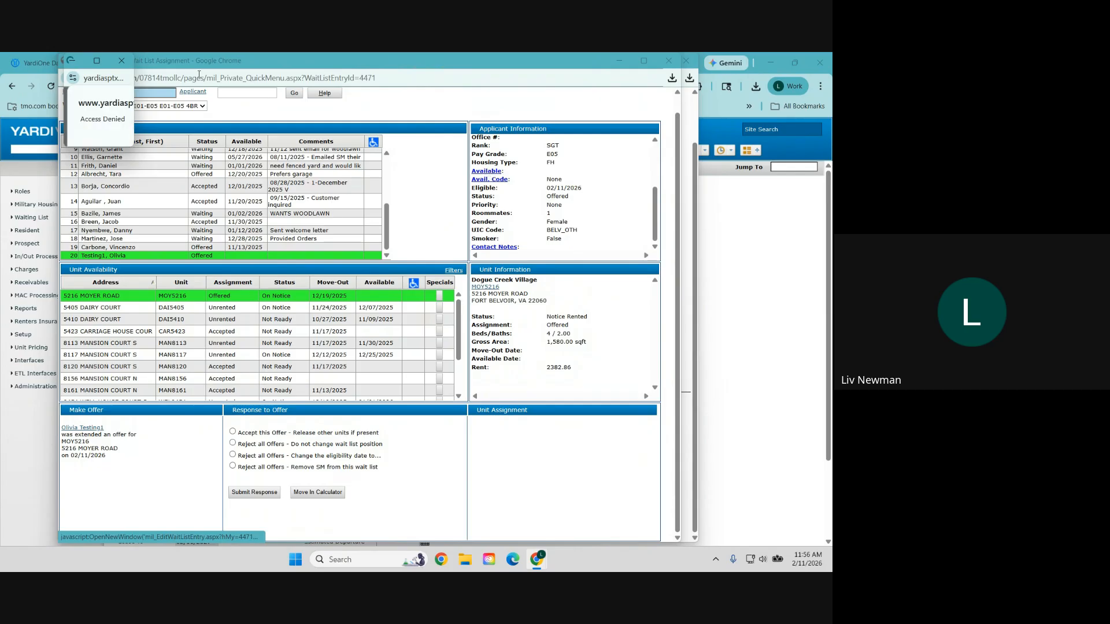
left_click(121, 60)
left_click(670, 61)
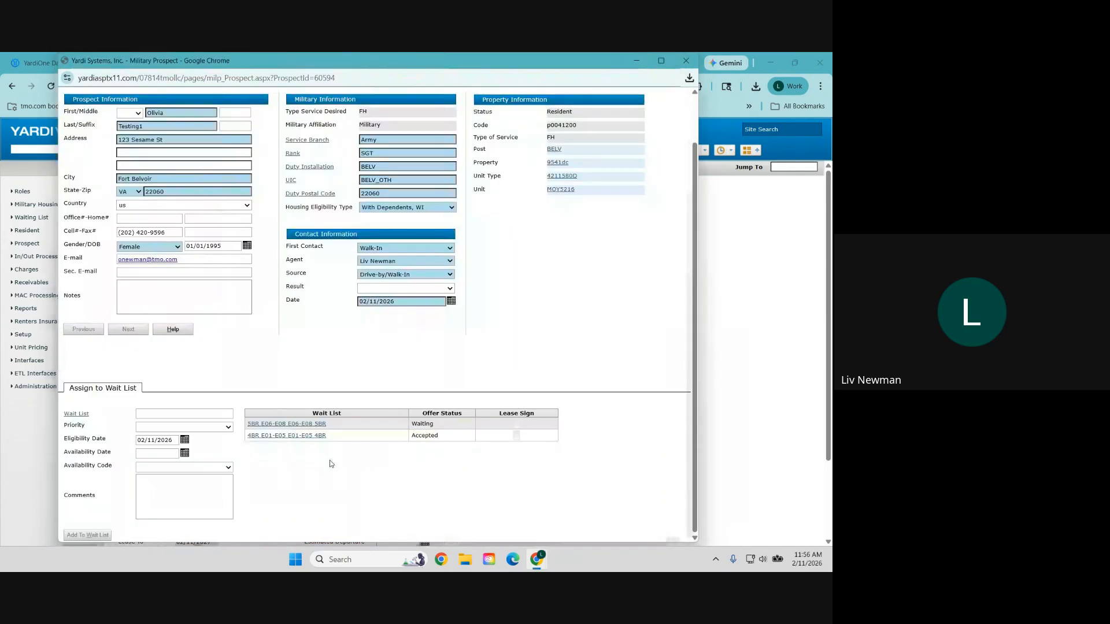
Step: Choose the 4BR O06 O6 4BR wait list to add, with priority None
left_click(76, 414)
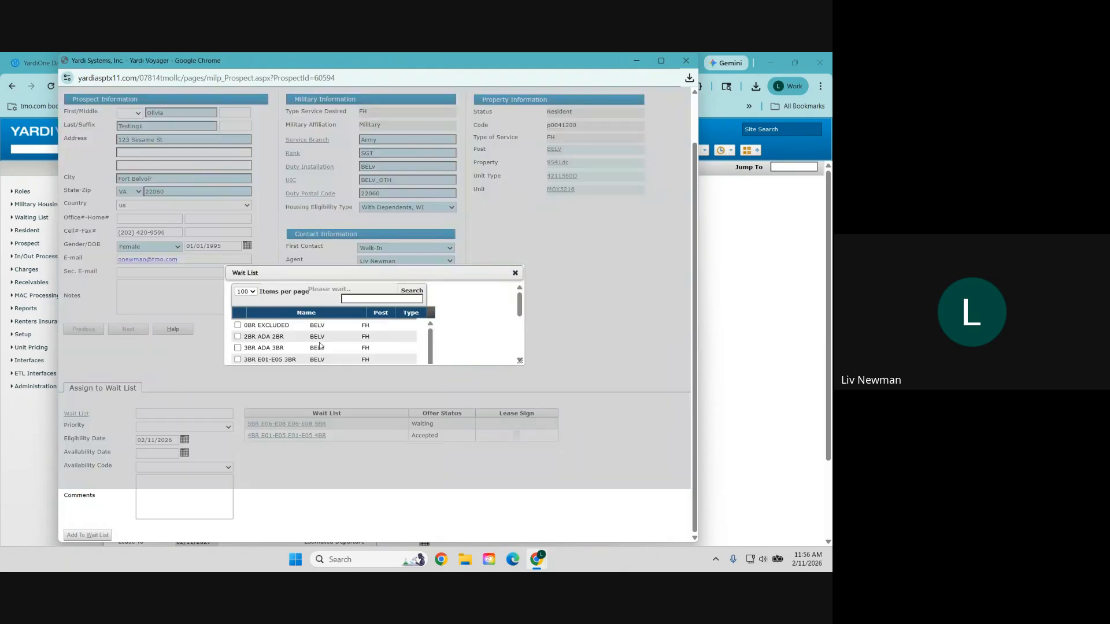
scroll(297, 229, "down", 1)
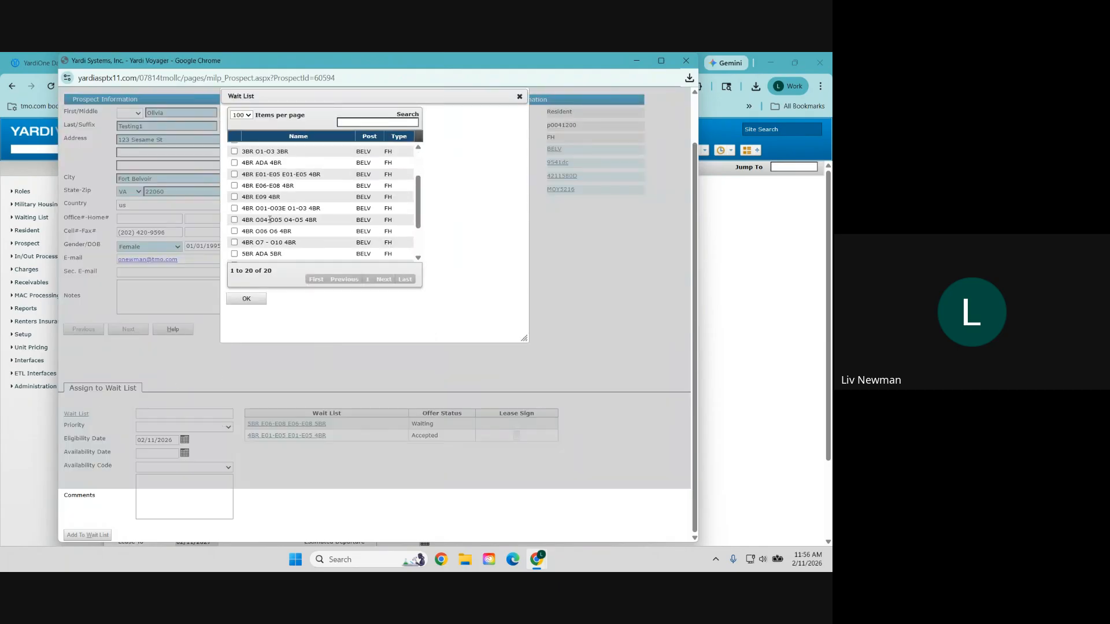
left_click(246, 298)
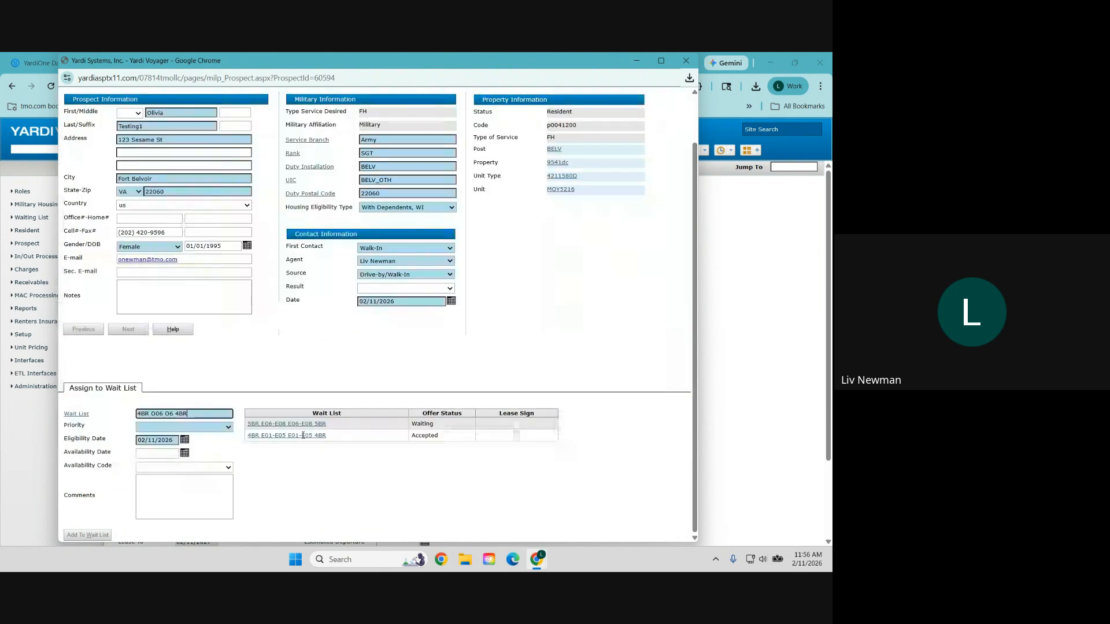
left_click(152, 428)
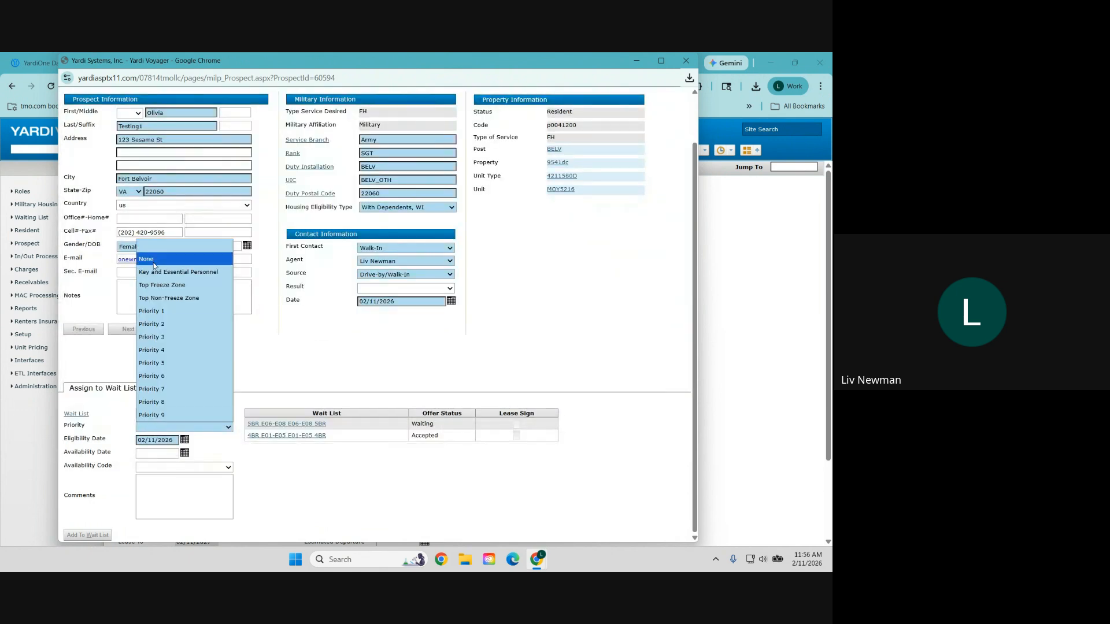
left_click(154, 259)
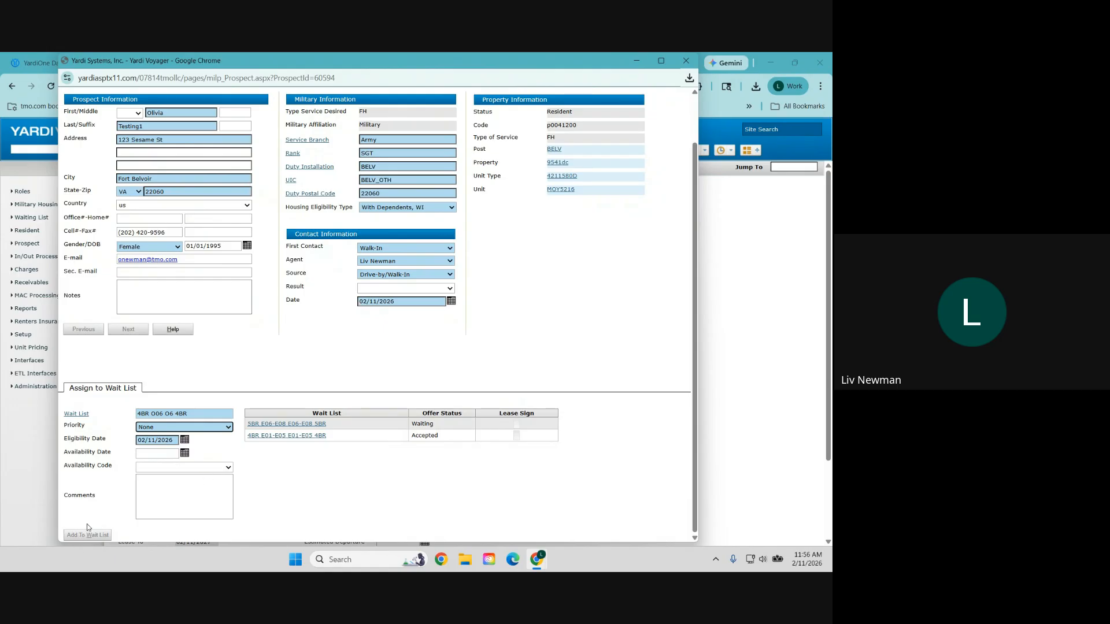
left_click(173, 441)
Step: Reject all offers on the 4BR E01-E05 list while keeping position, giving a reject reason
left_click(321, 435)
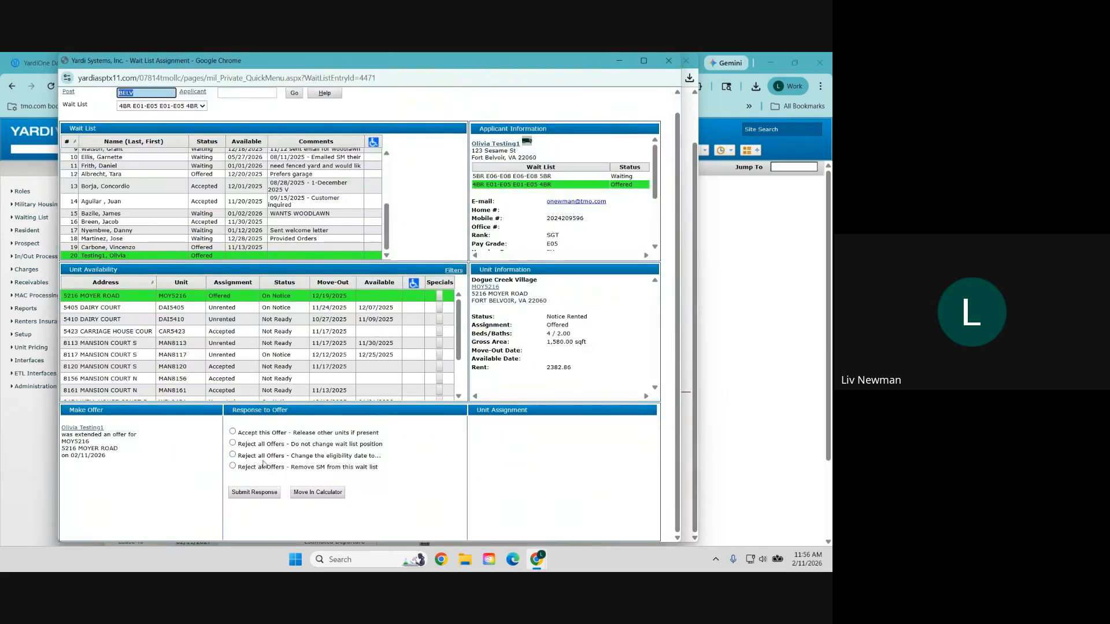
left_click(265, 444)
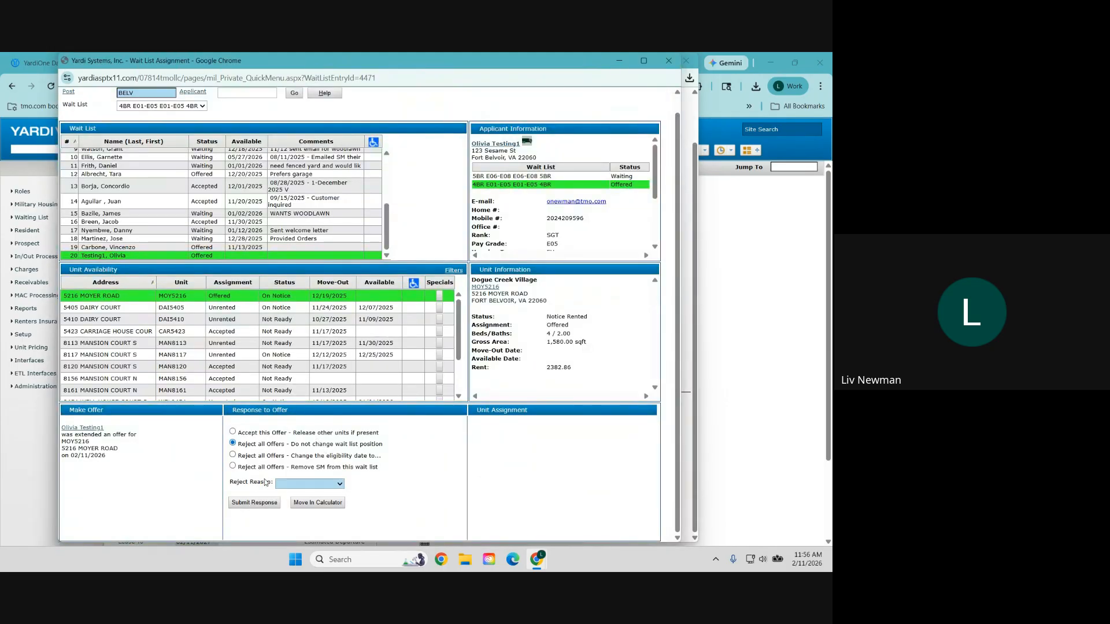
left_click(261, 501)
left_click(312, 504)
left_click(307, 466)
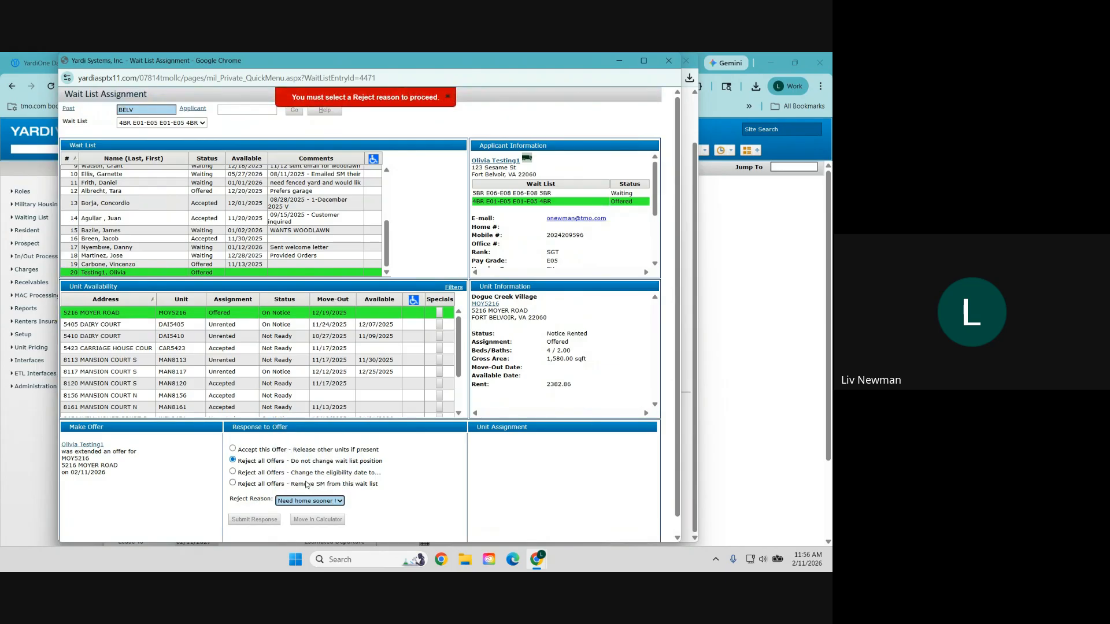
left_click(266, 519)
scroll(268, 489, "down", 1)
scroll(267, 489, "down", 1)
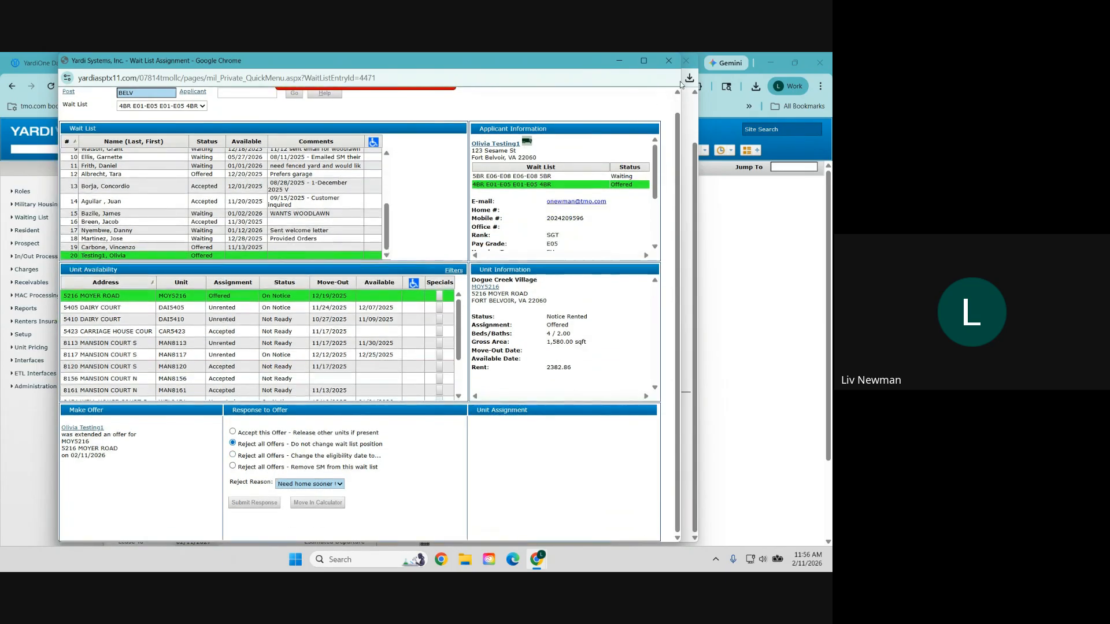
left_click(254, 503)
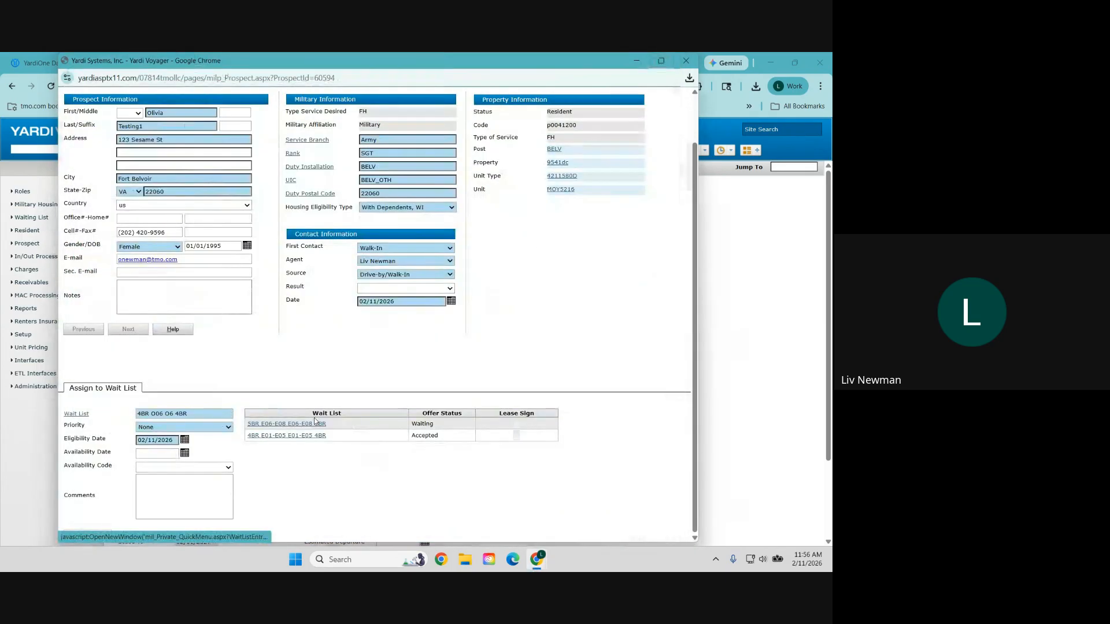
Step: Reject the 4BR E01-E05 offers again with reason Other and close the assignment window
left_click(289, 435)
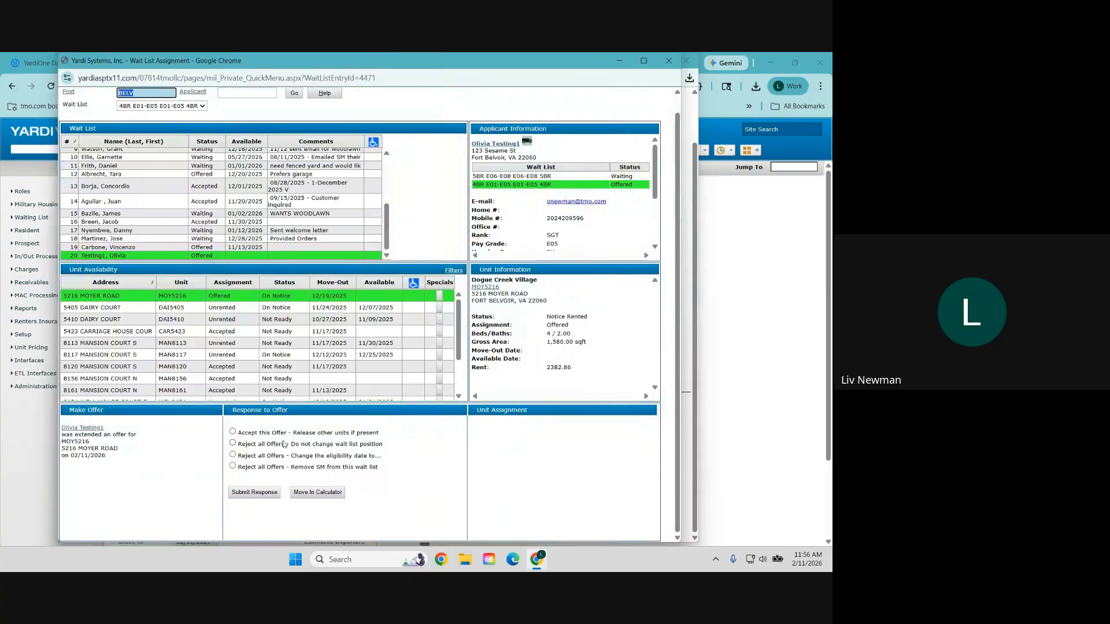
left_click(276, 444)
left_click(300, 483)
left_click(295, 473)
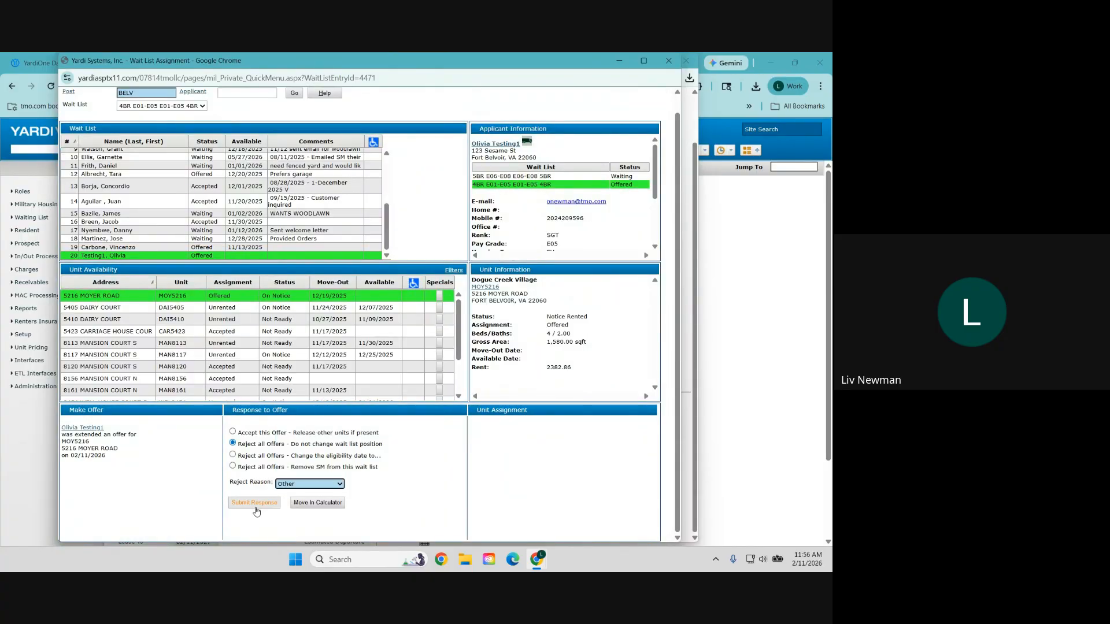
left_click(254, 503)
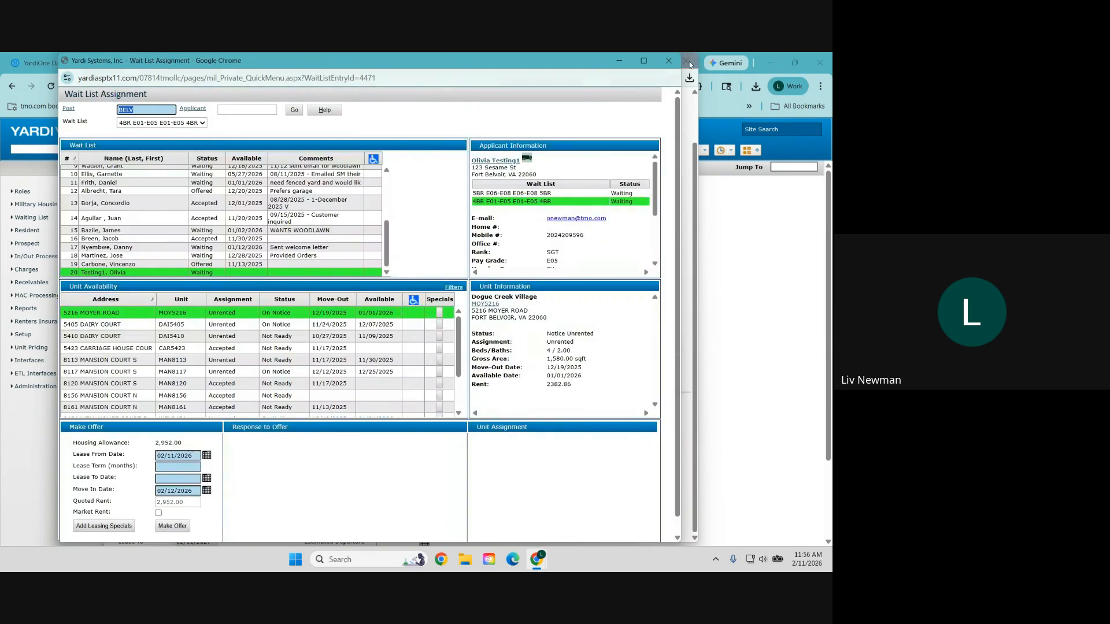
left_click(669, 60)
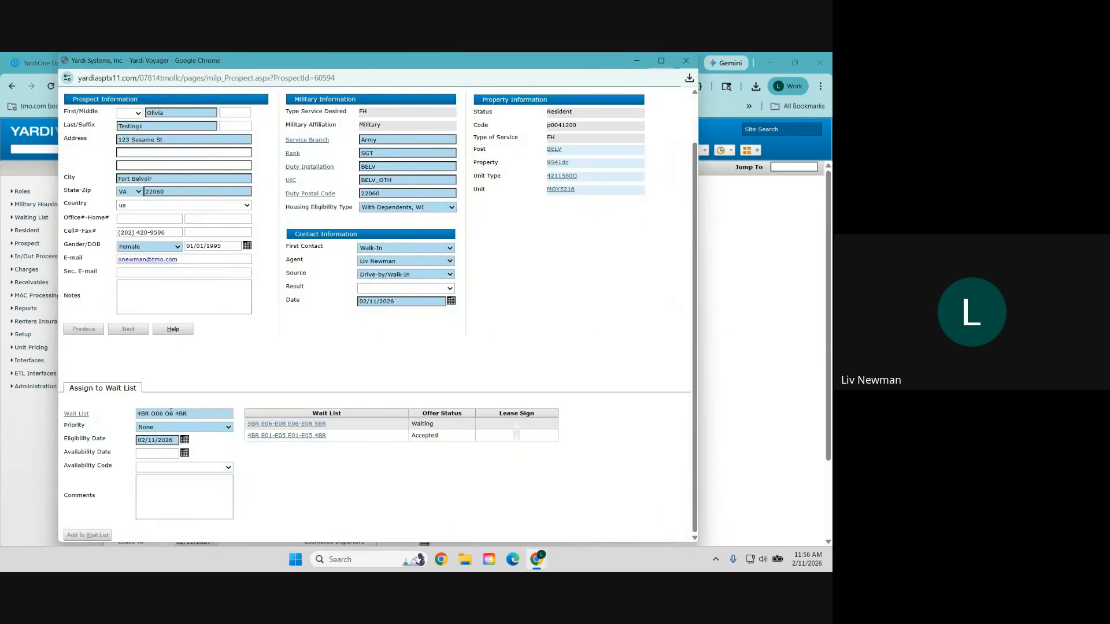
Step: Reopen the prospect record and select the 4BR O06 O6 4BR wait list with priority None
left_click(685, 59)
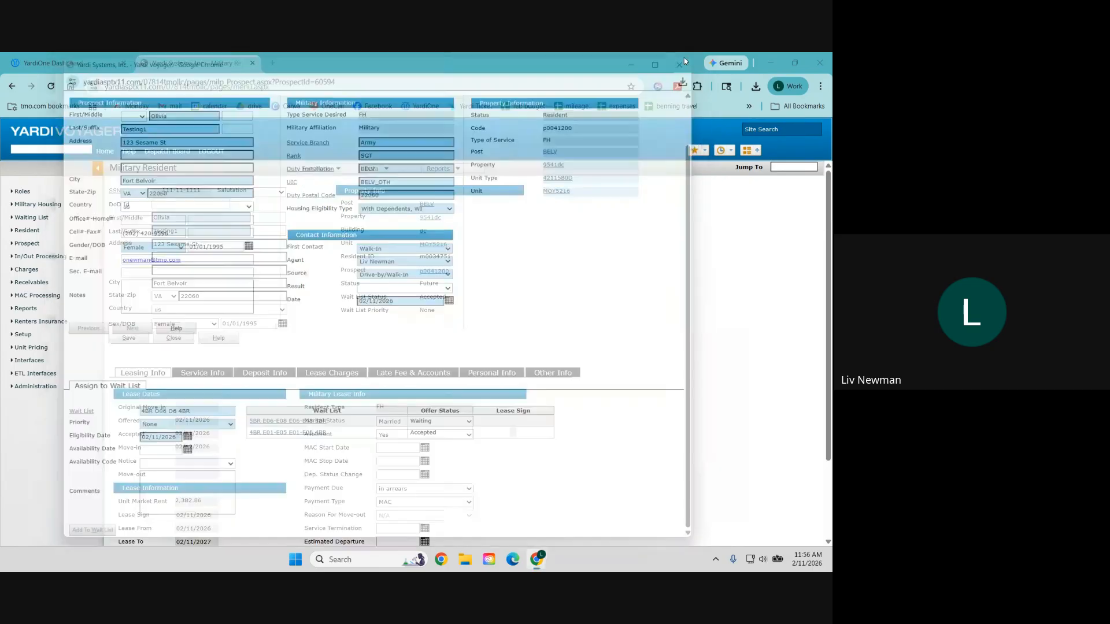
left_click(433, 273)
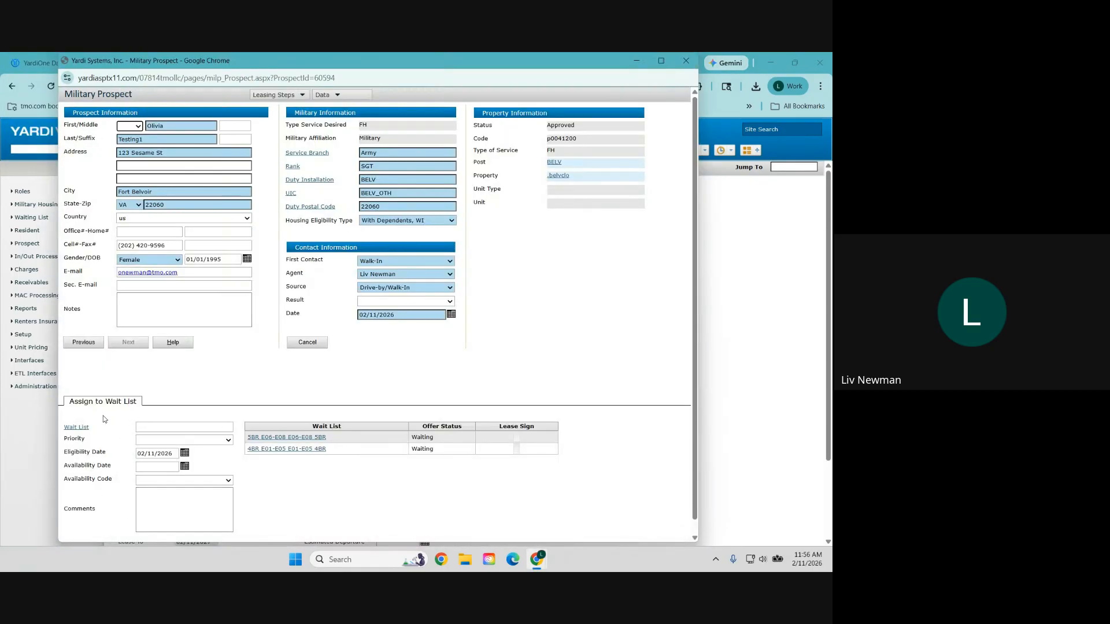
left_click(76, 426)
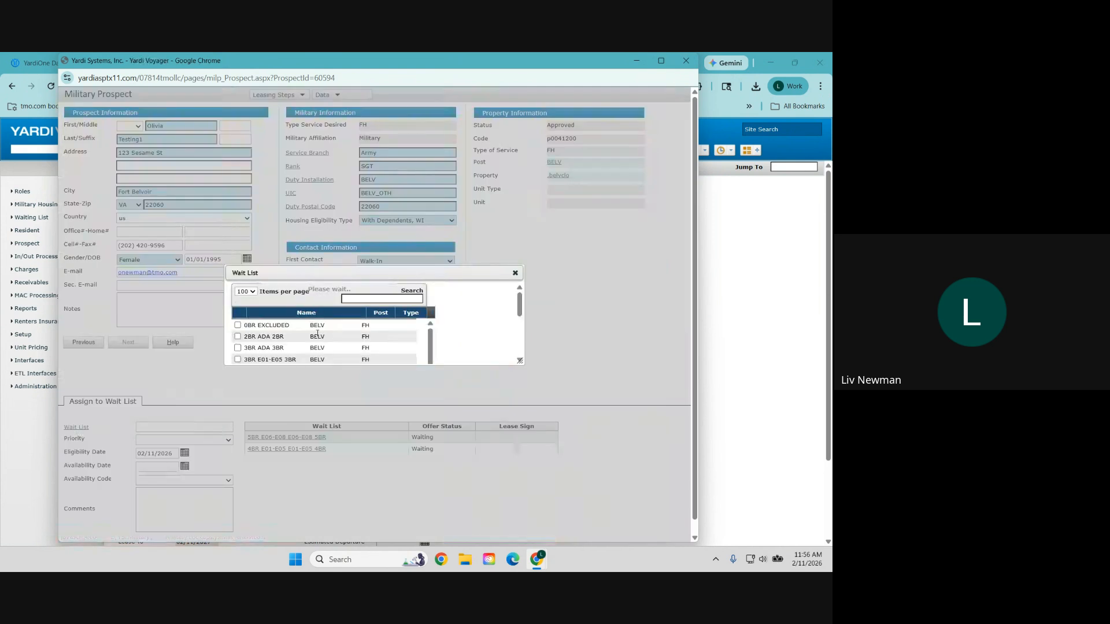
scroll(294, 232, "down", 2)
left_click(234, 231)
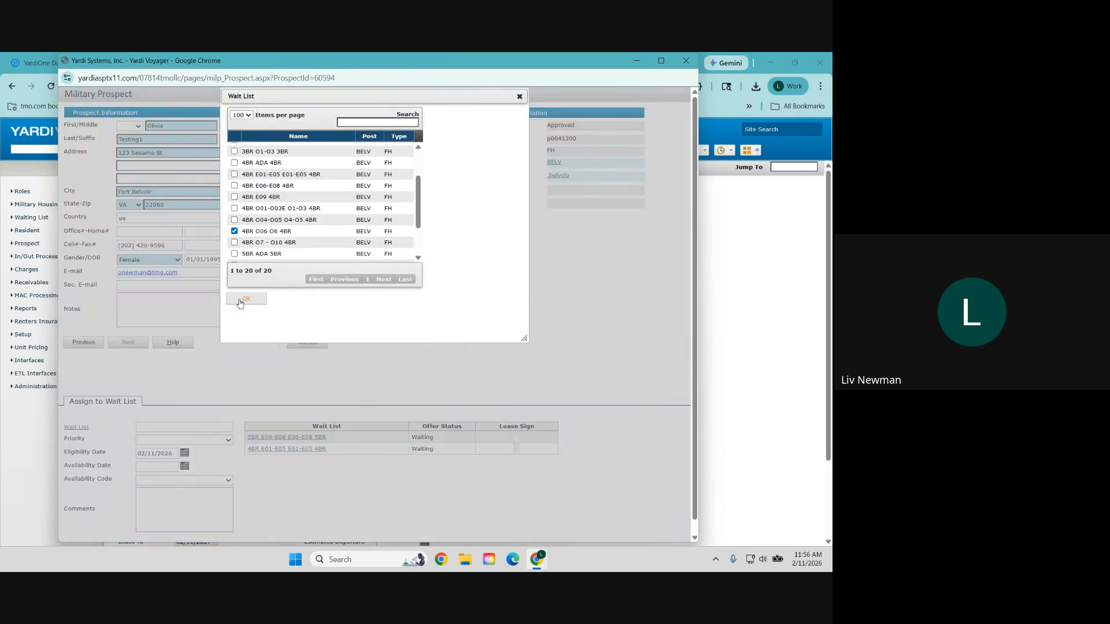
left_click(243, 299)
left_click(167, 444)
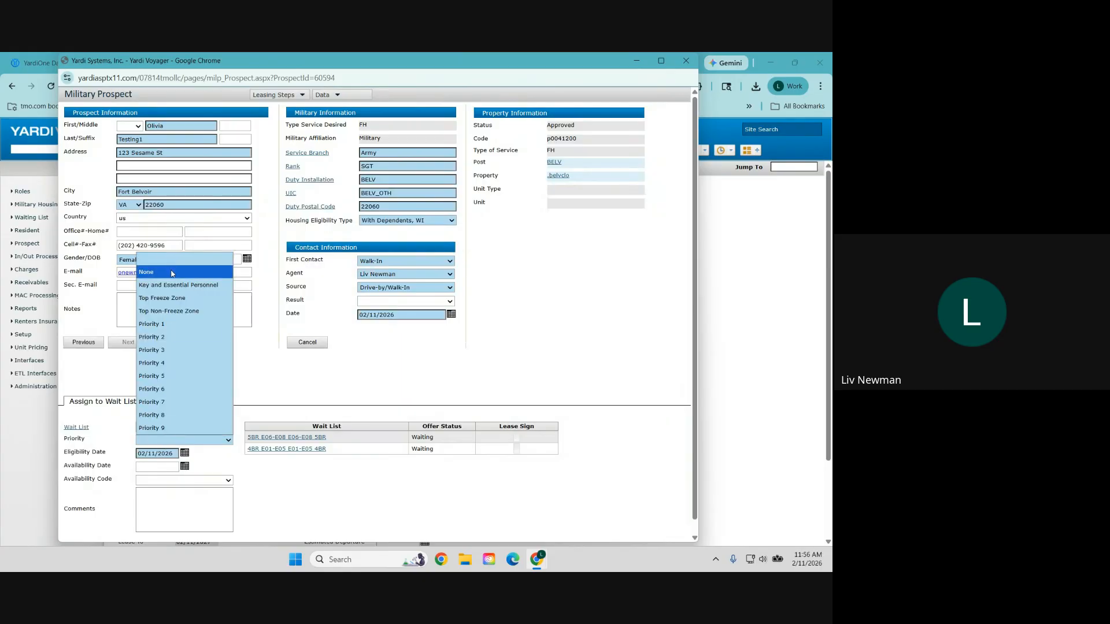
left_click(173, 271)
Step: Add the prospect to the list despite the pay-grade warning and open its assignment
scroll(315, 450, "down", 2)
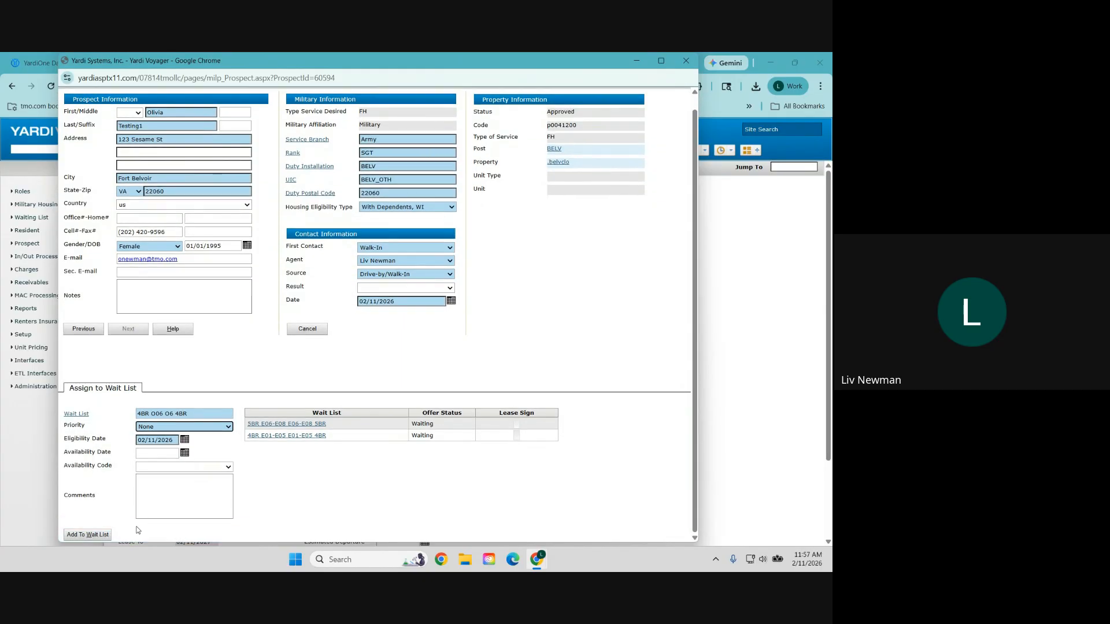
left_click(100, 537)
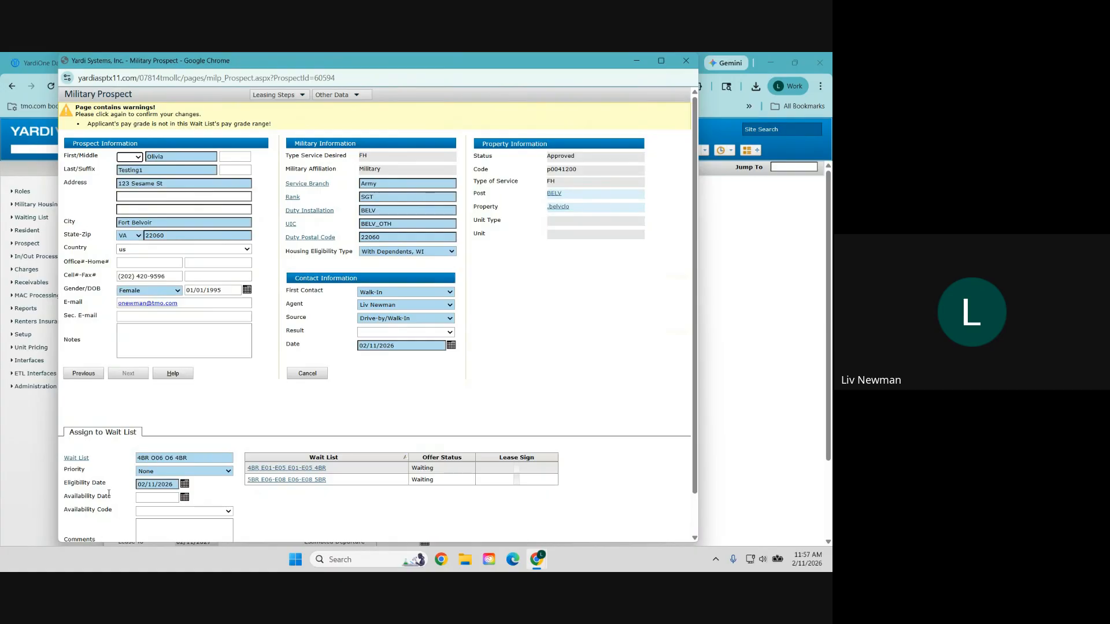
scroll(101, 538, "down", 1)
left_click(87, 534)
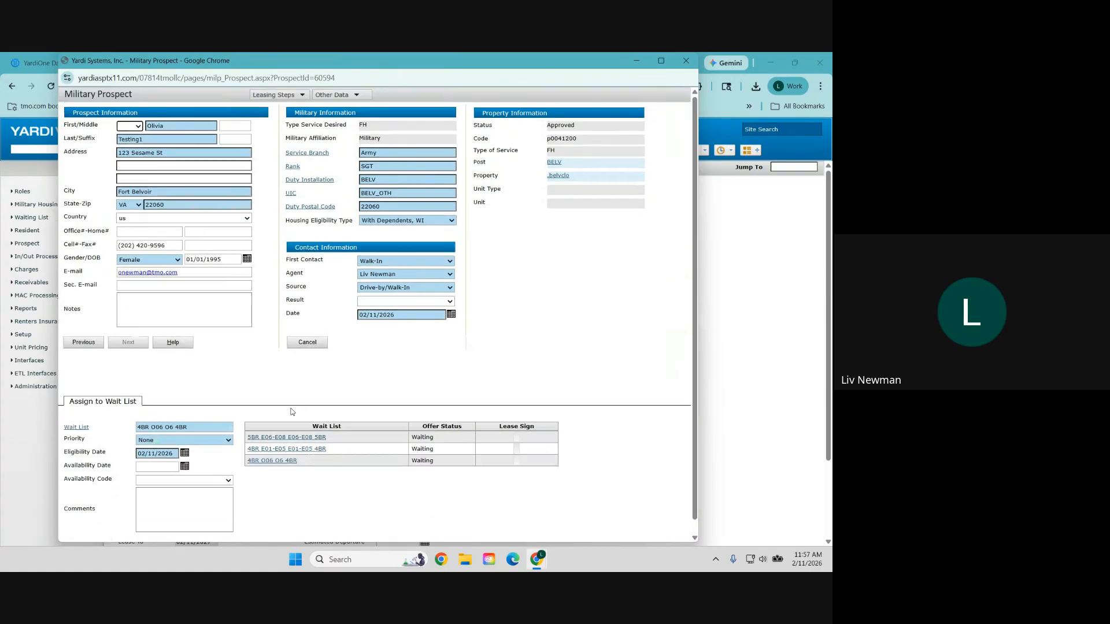
left_click(280, 461)
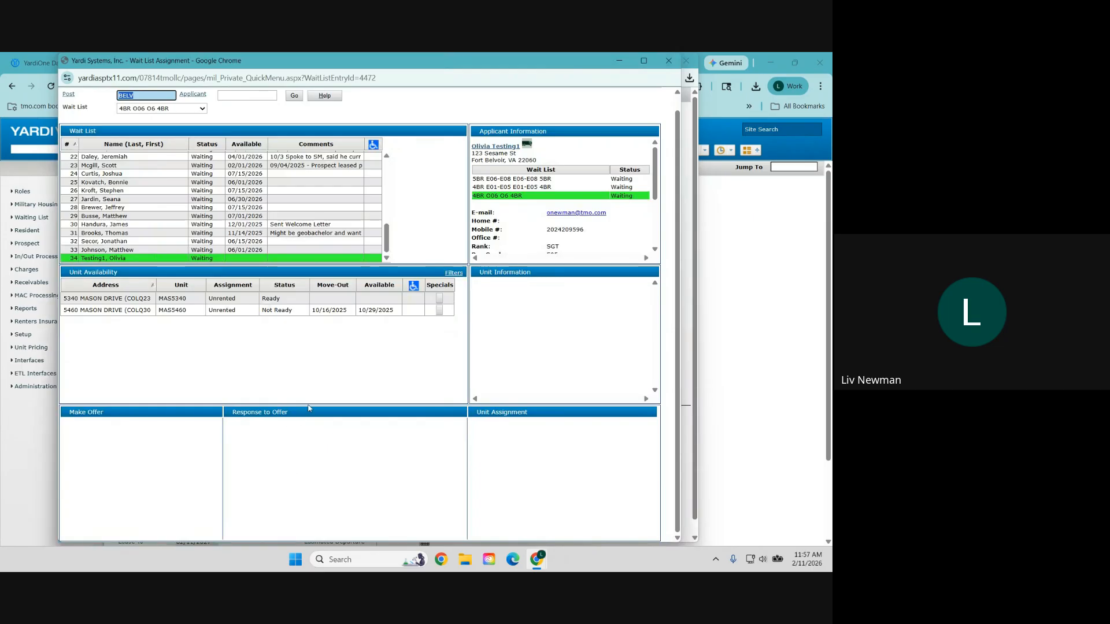
Step: Select unit MAS5340, set a 12-month lease term, and make the offer
left_click(286, 299)
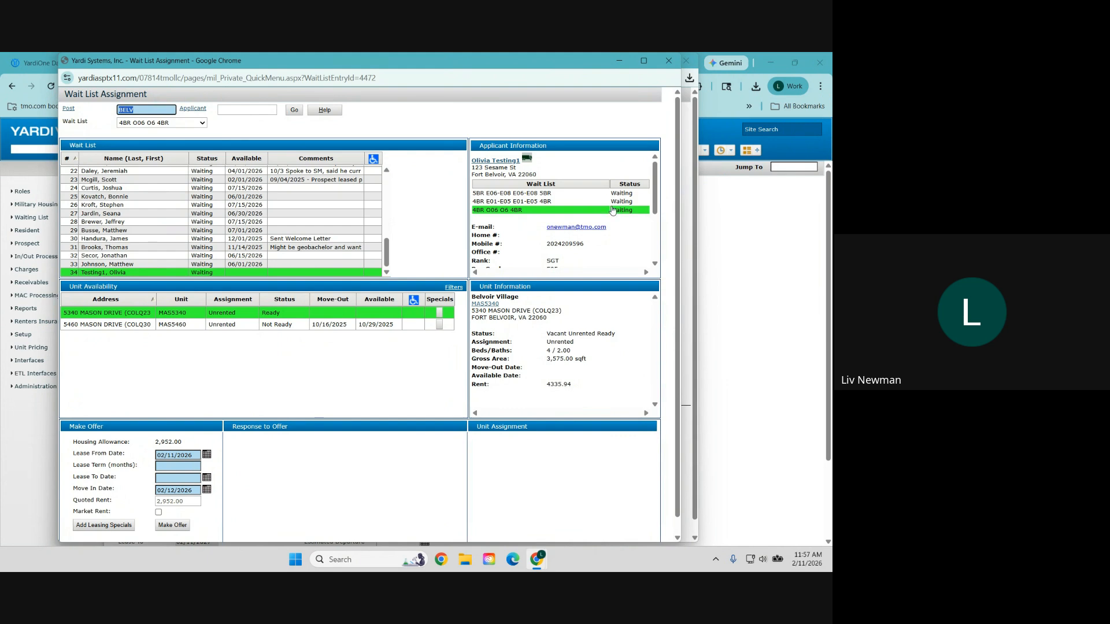
scroll(613, 210, "down", 3)
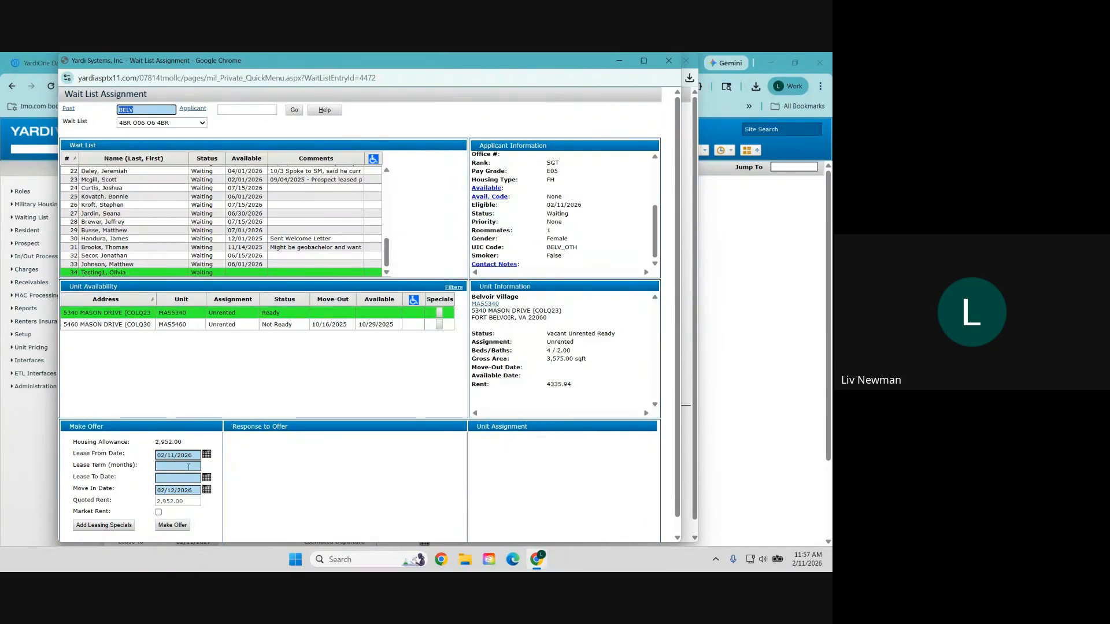
left_click(189, 467)
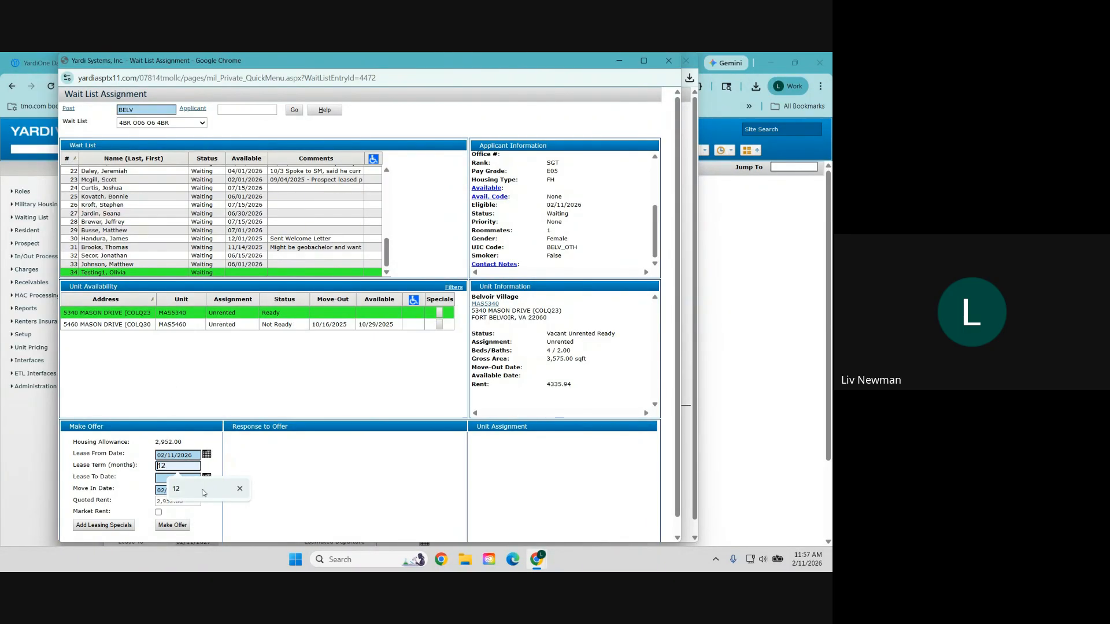
left_click(204, 492)
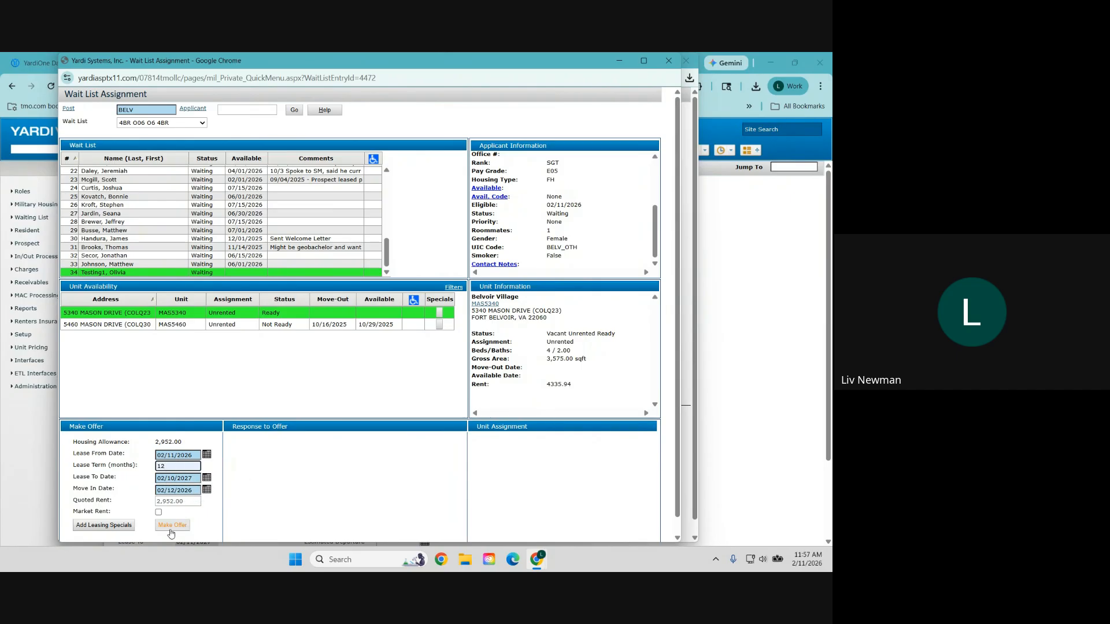
left_click(172, 529)
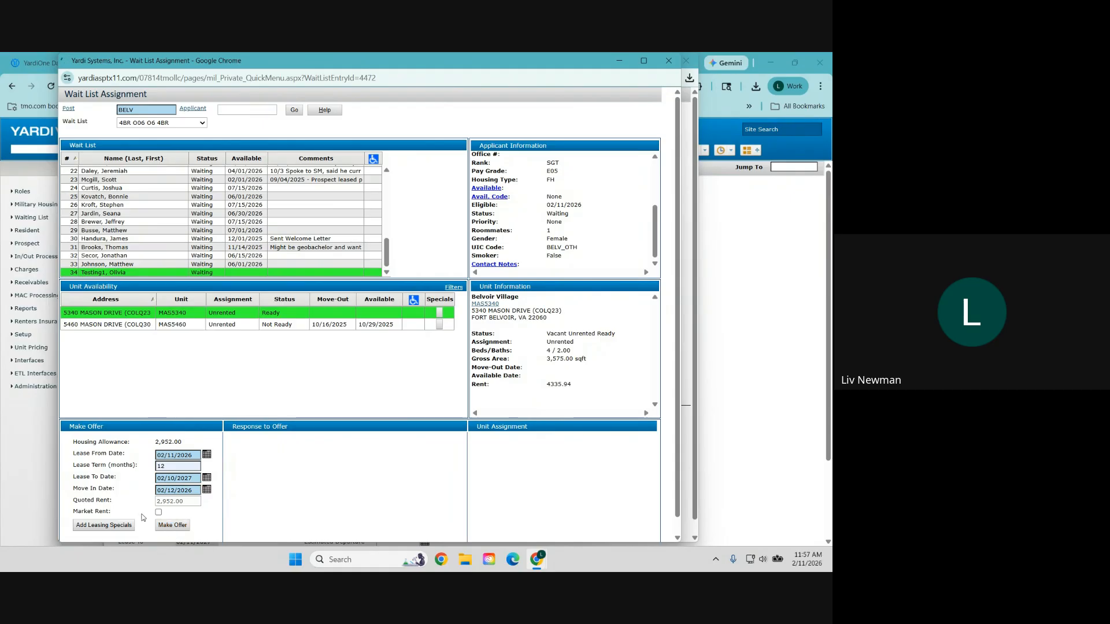
scroll(344, 463, "down", 1)
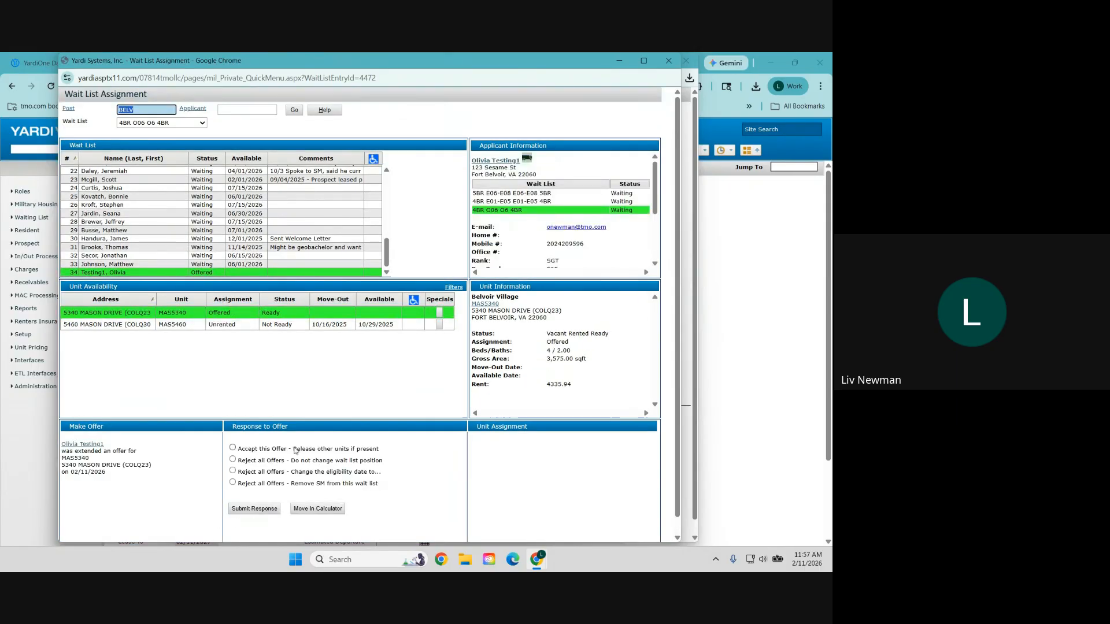
Step: Save the move-in dates from the Move In Calculator, confirming past the warning
left_click(316, 511)
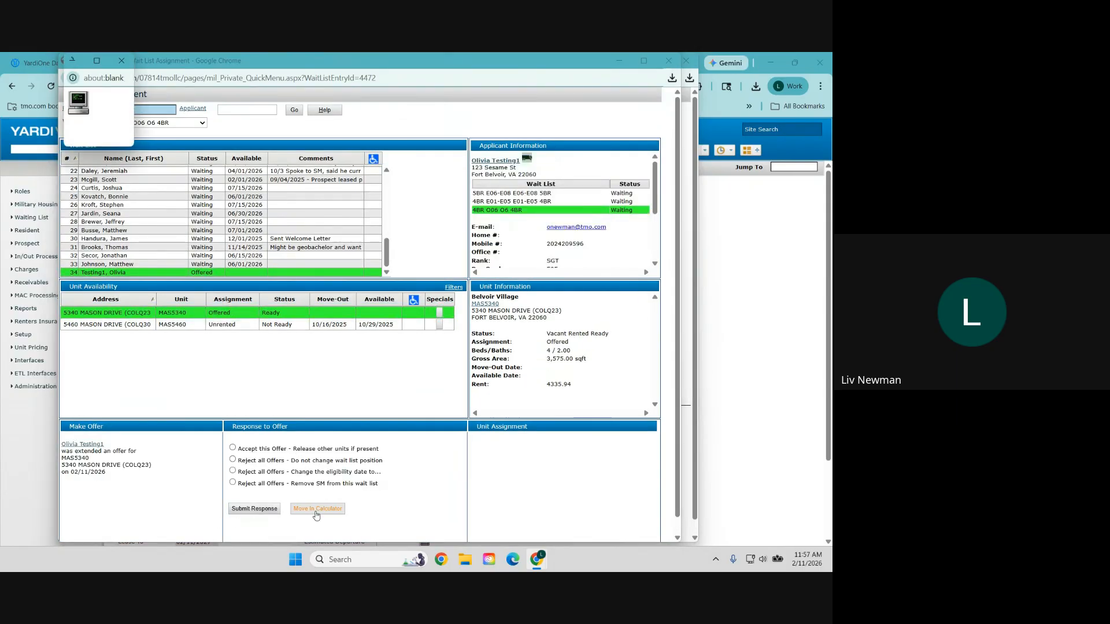
left_click(92, 263)
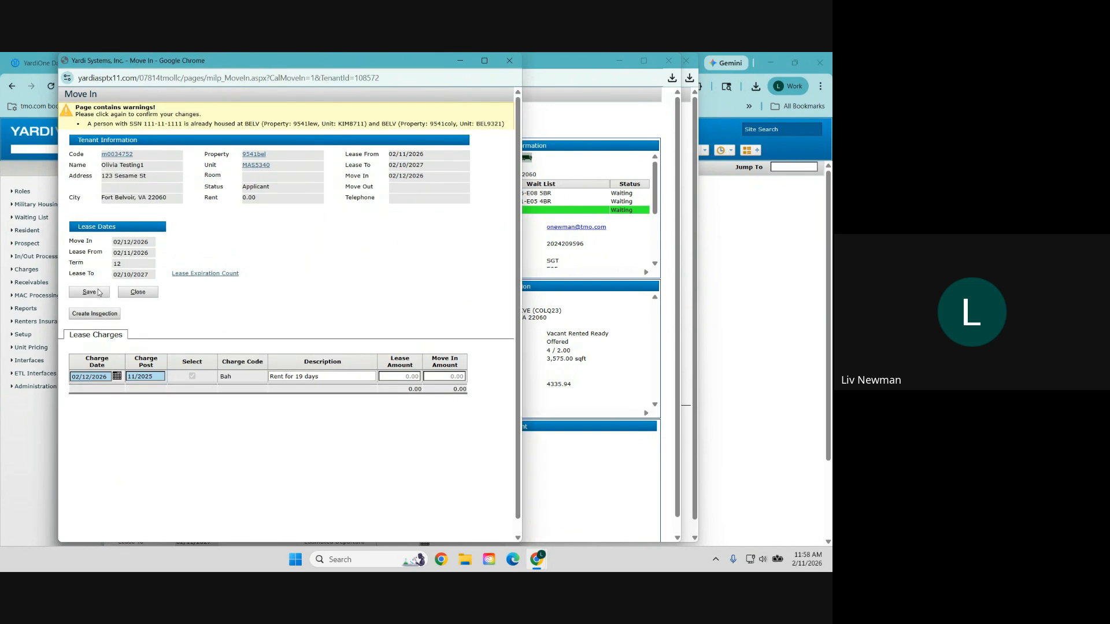
left_click(99, 293)
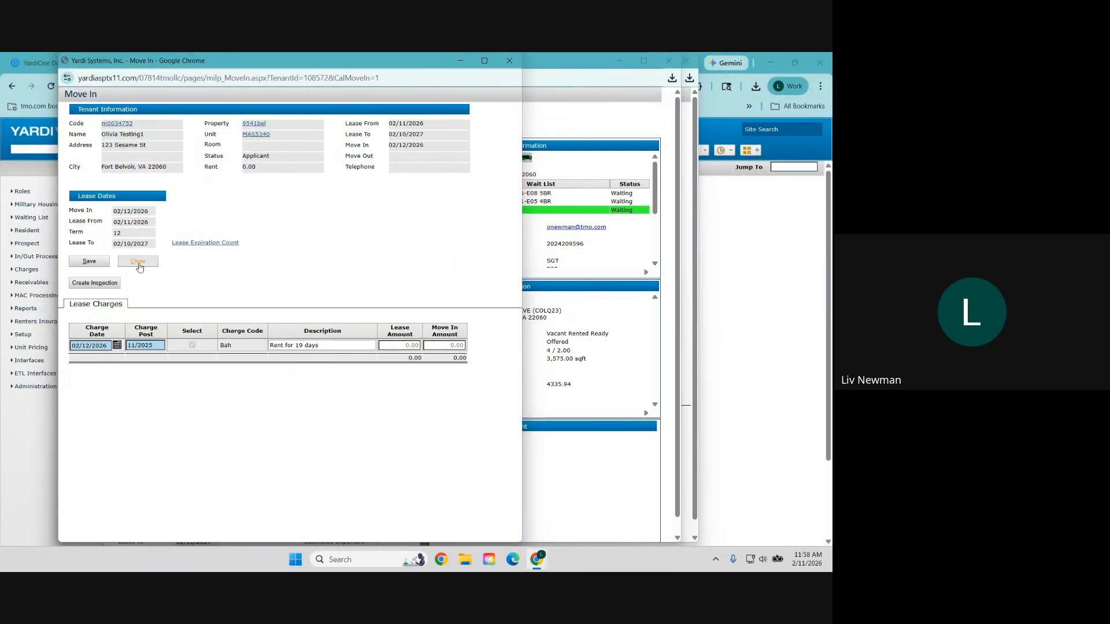
left_click(138, 263)
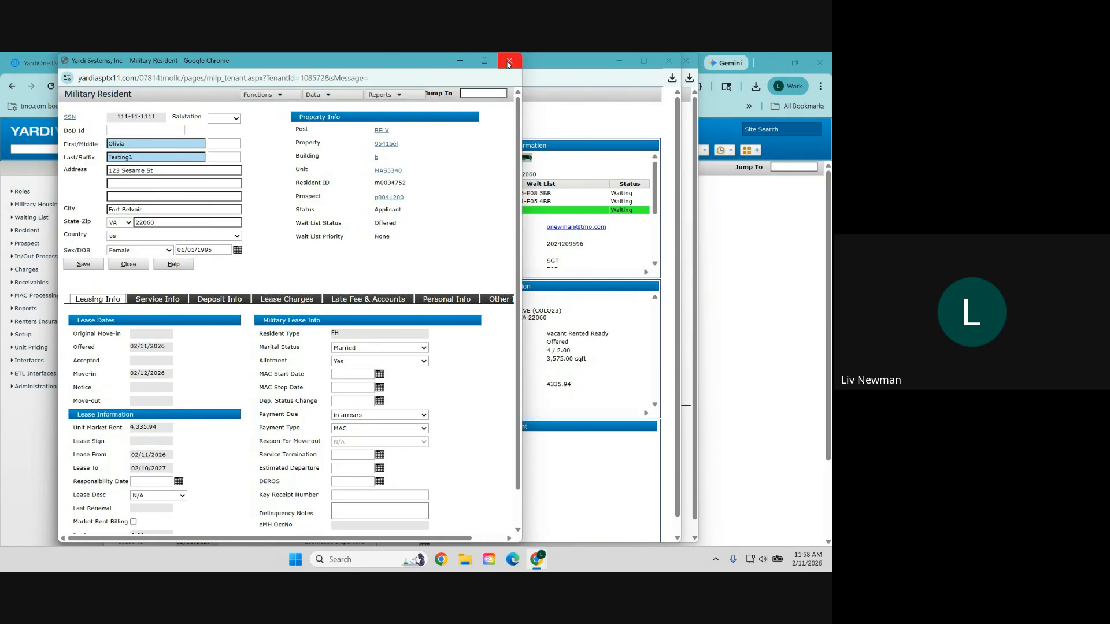
Step: Accept the MAS5340 offer and submit the response
left_click(507, 63)
left_click(280, 451)
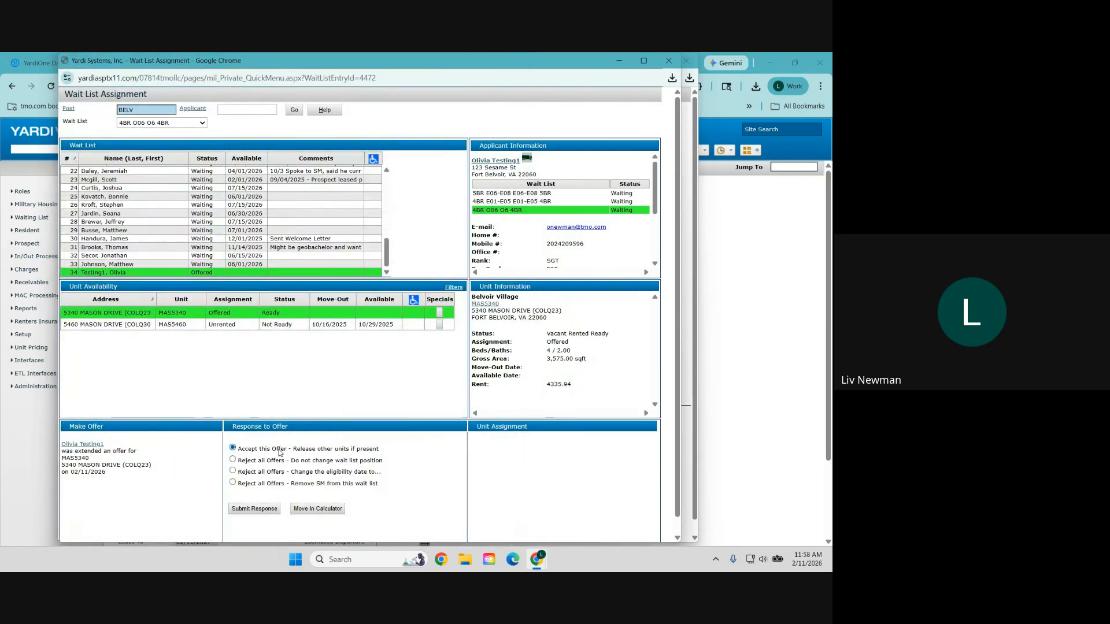
left_click(261, 510)
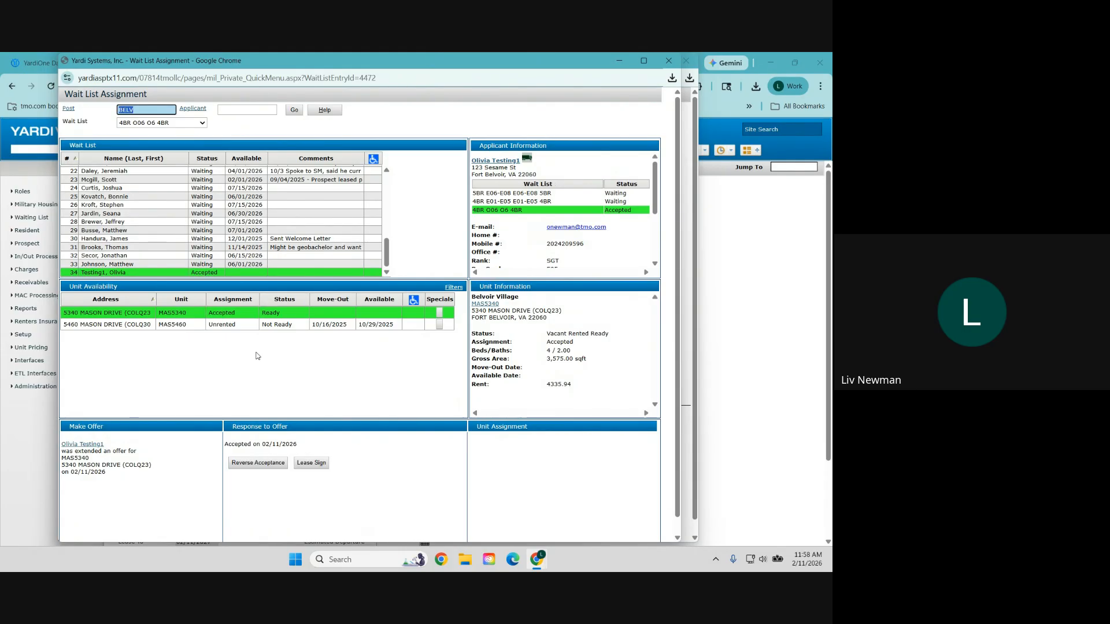
left_click(312, 466)
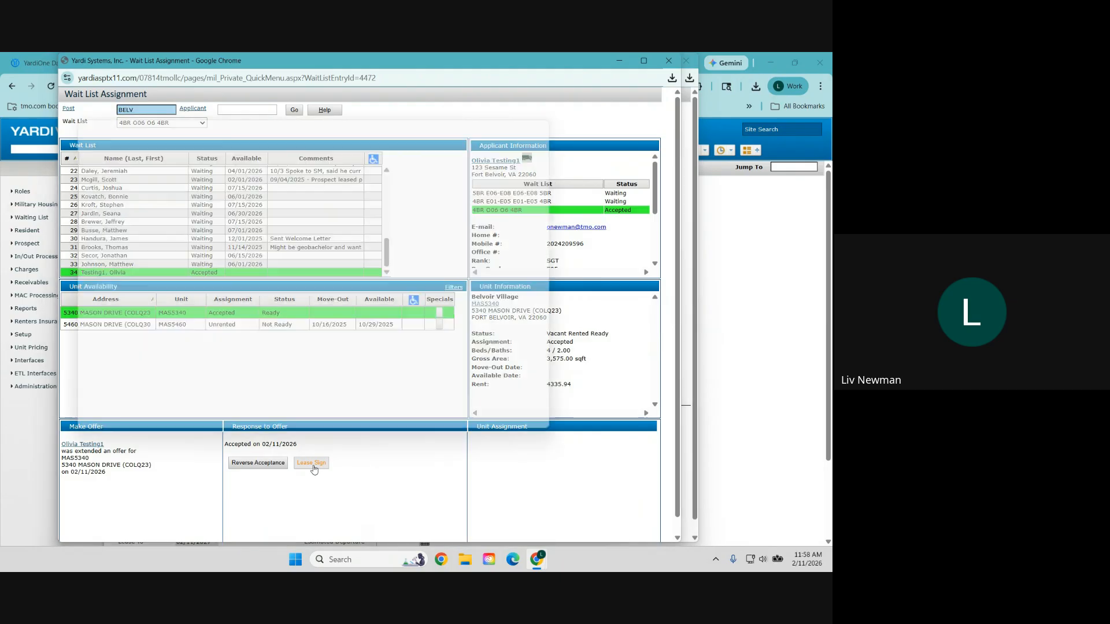
Step: Sign the MAS5340 lease with event date 2/11/26 and the chosen agent, confirming execution
left_click(160, 179)
left_click(160, 179)
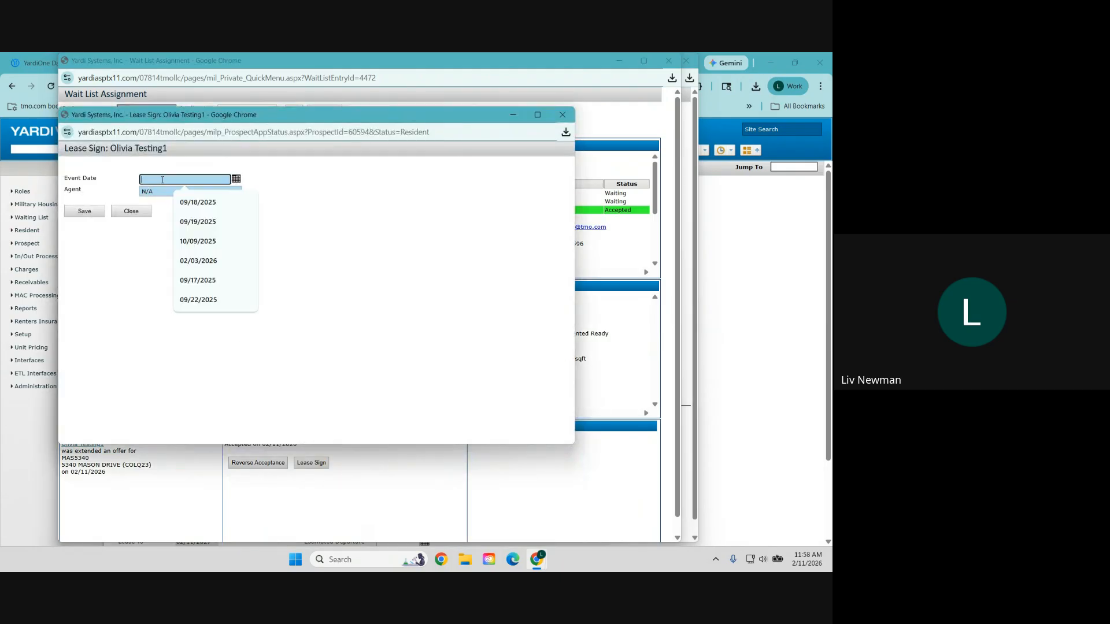
type("2/11/1")
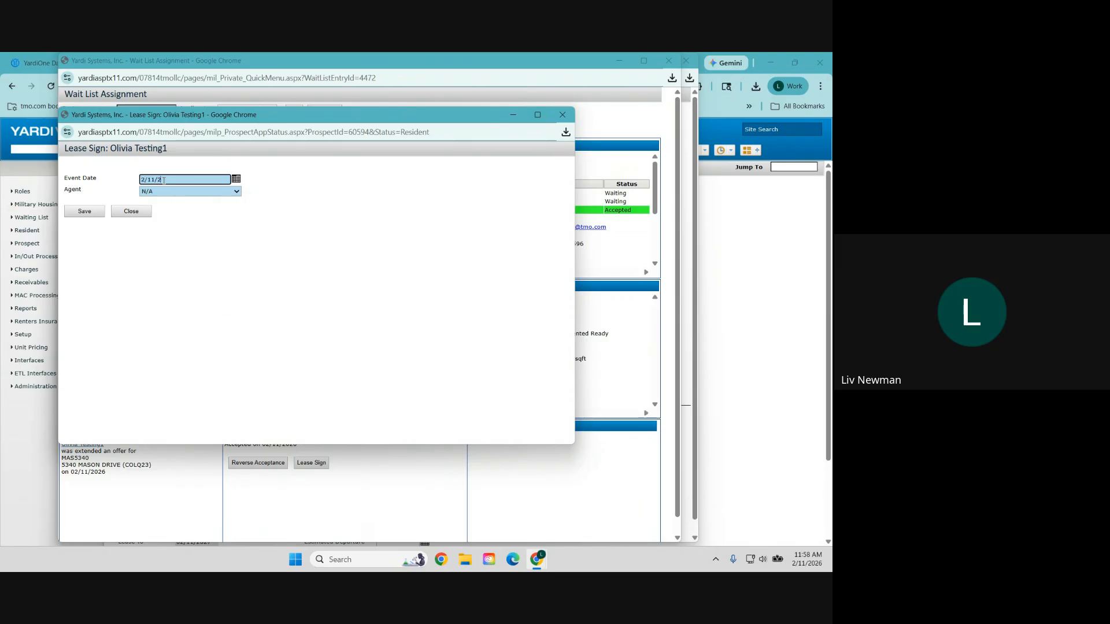
left_click(160, 194)
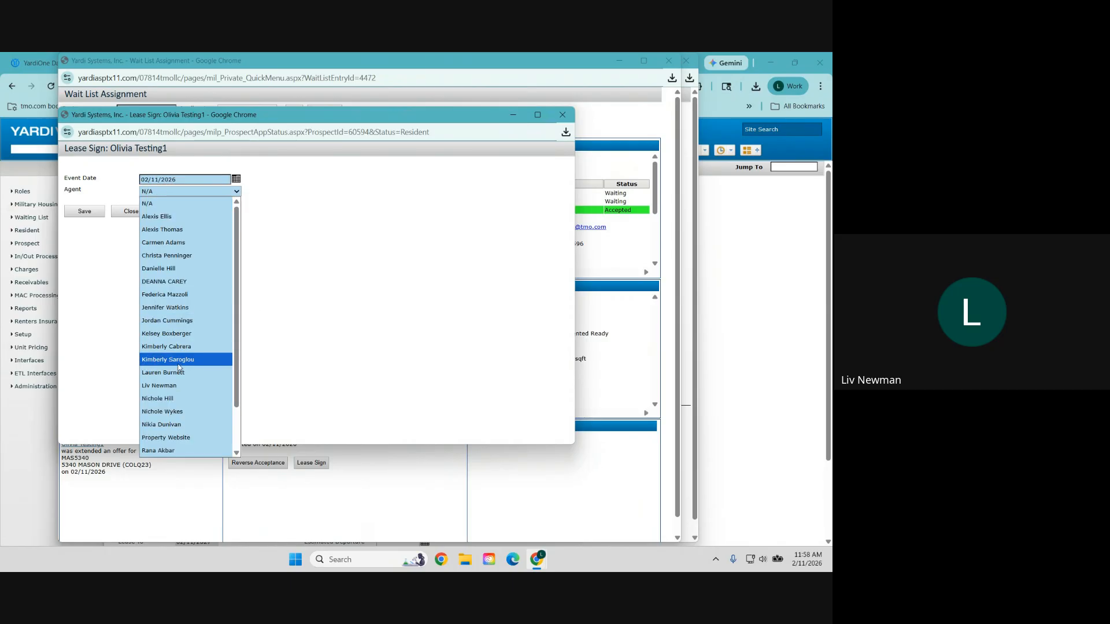
left_click(153, 386)
left_click(87, 211)
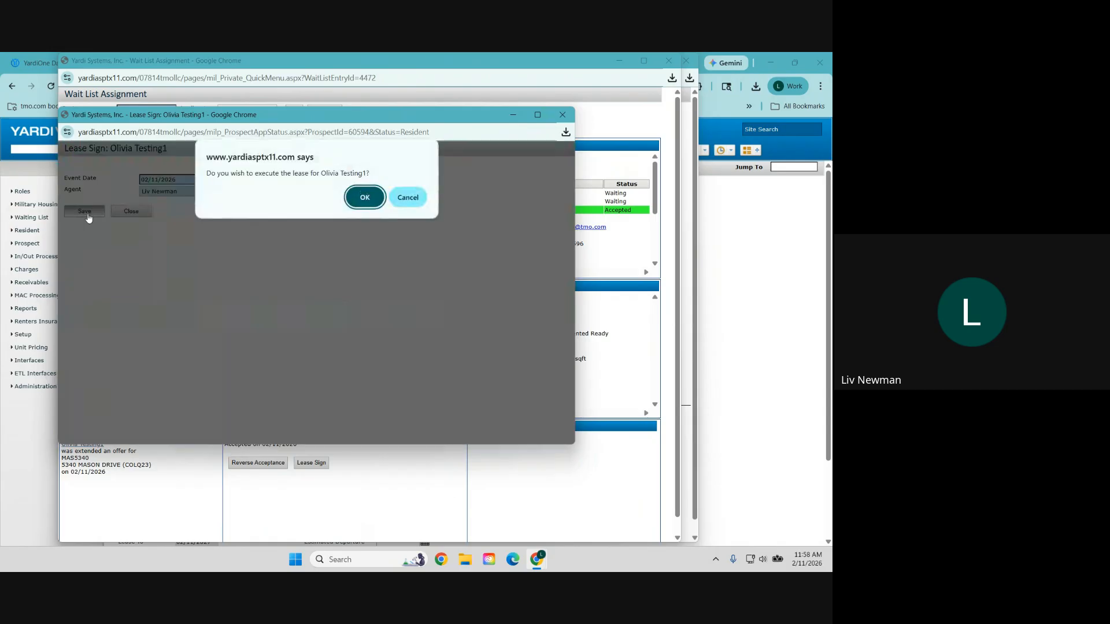
left_click(364, 199)
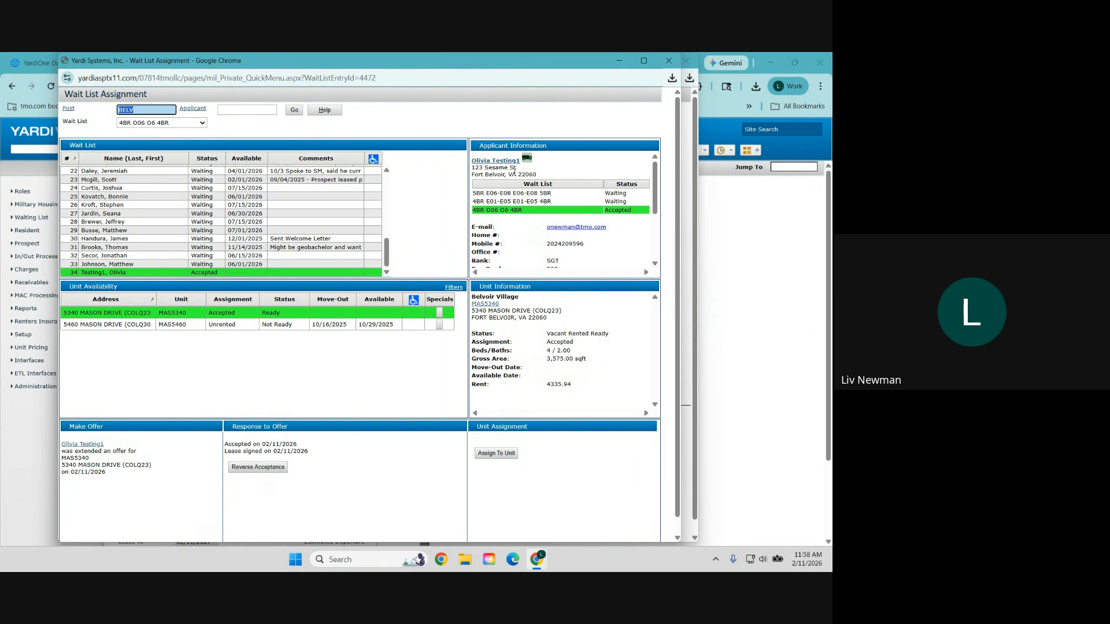
Step: Open the applicant's resident record, close the popup, wait list and project windows, and reposition it
left_click(506, 162)
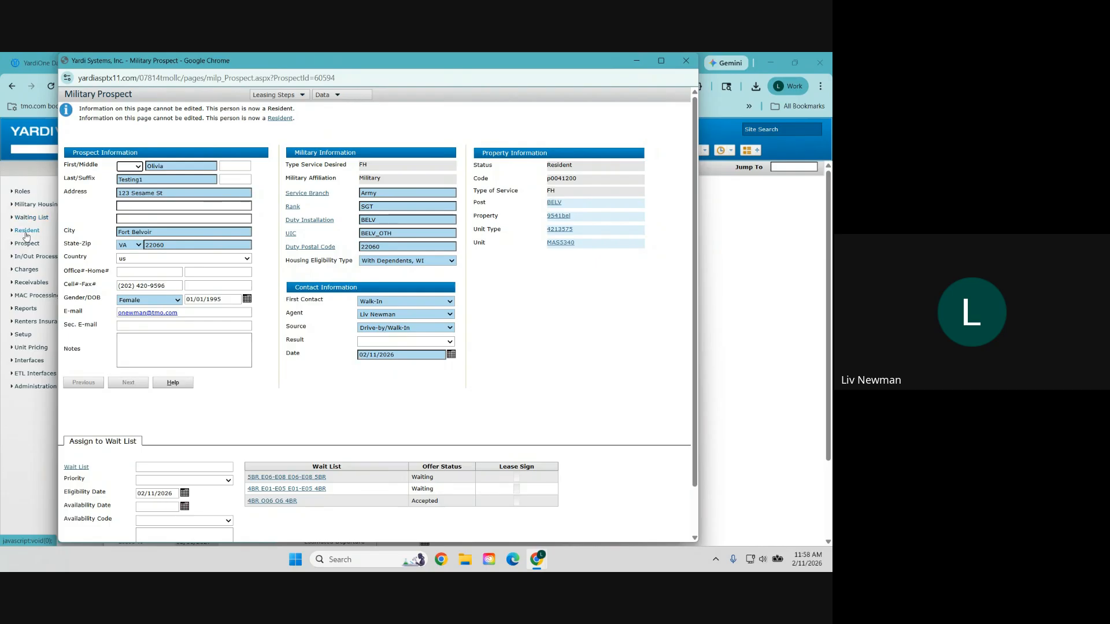
left_click(276, 119)
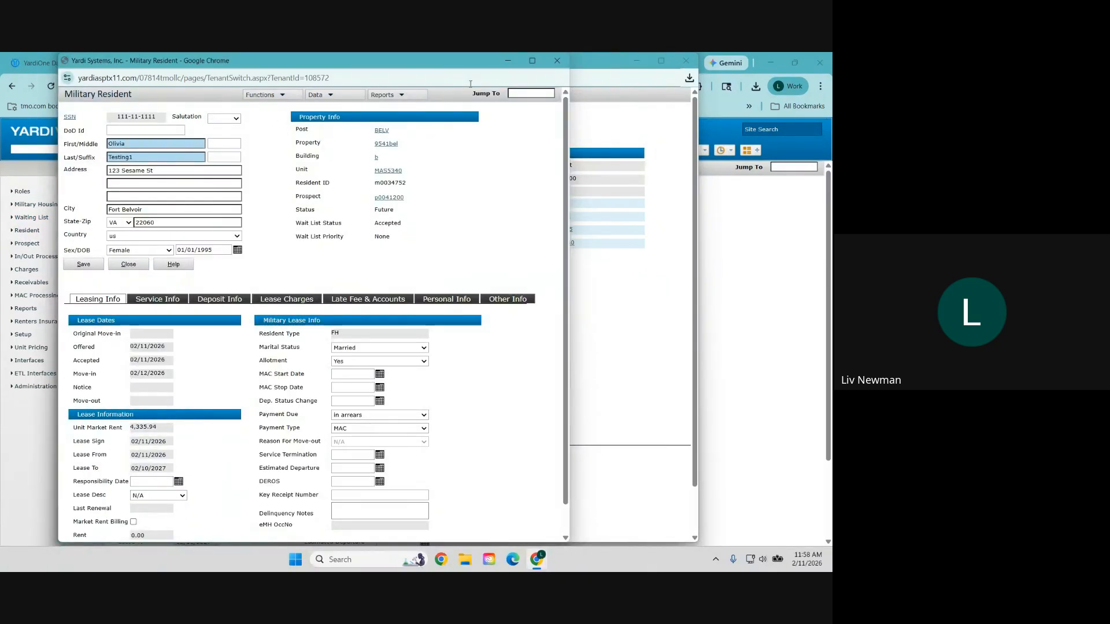
left_click(686, 62)
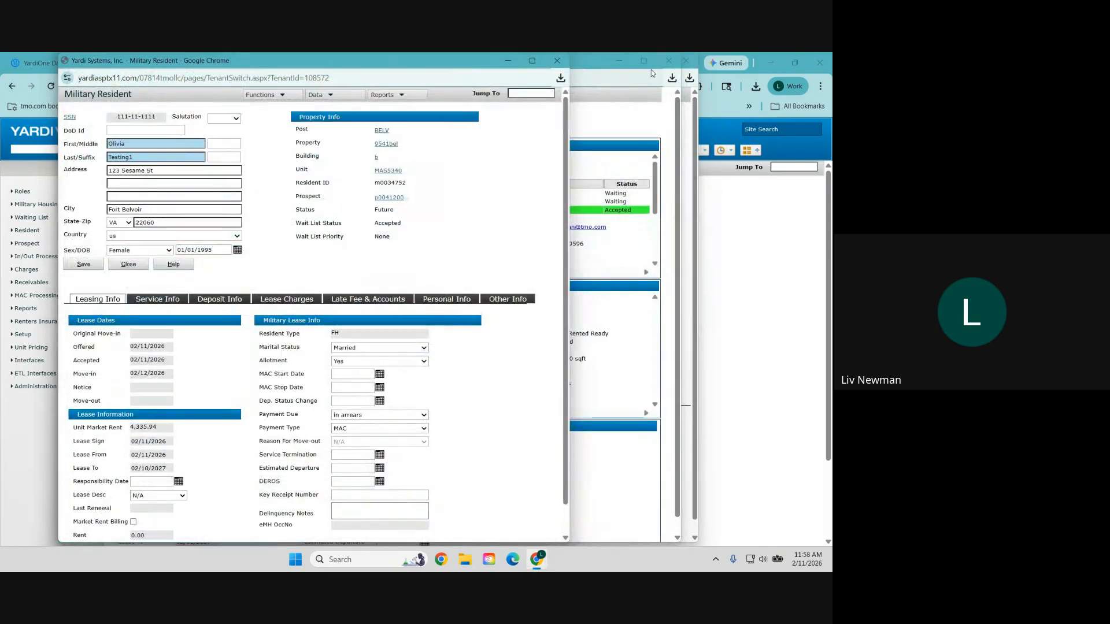
left_click(668, 64)
left_click(687, 62)
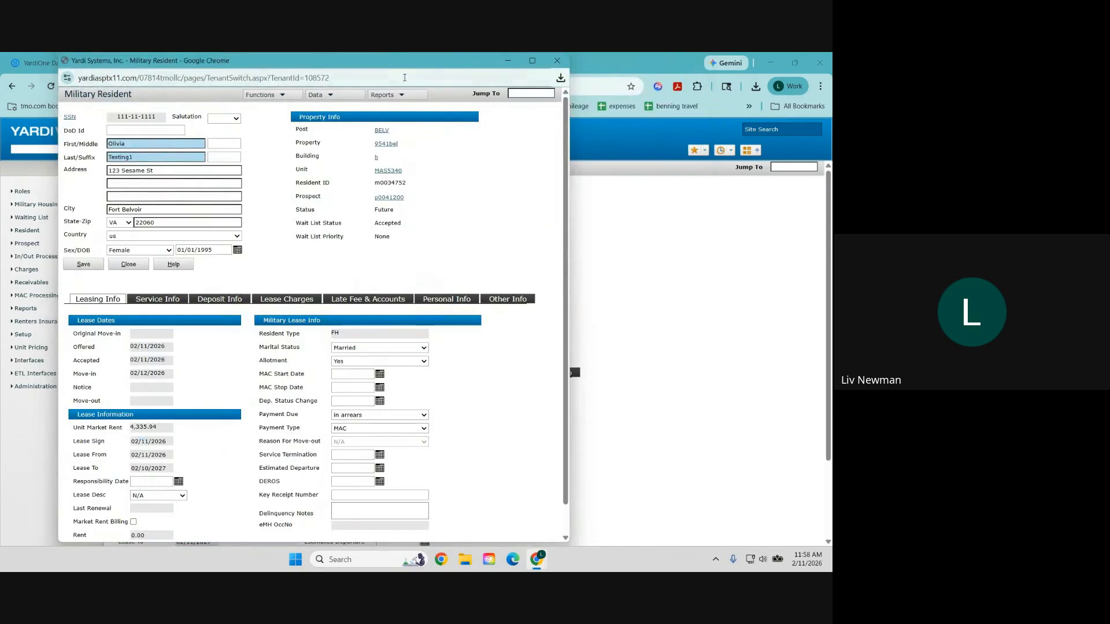
left_click_drag(404, 77, 503, 96)
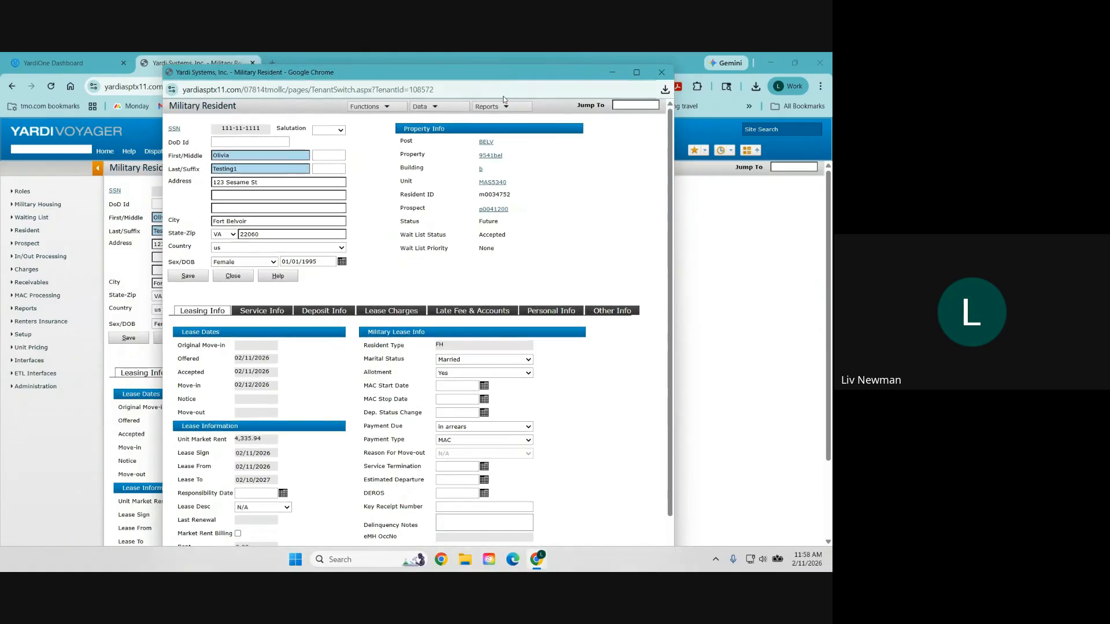
Step: Start the MAS5340 move-in and post it, accepting the zero BAH and rent warnings
left_click(379, 108)
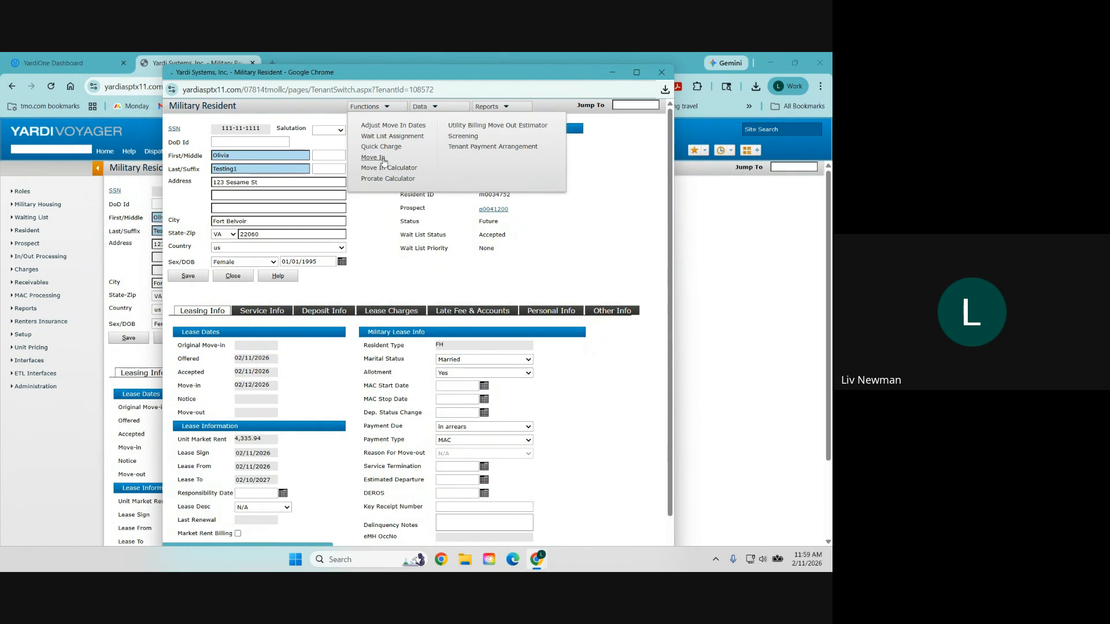
left_click(373, 157)
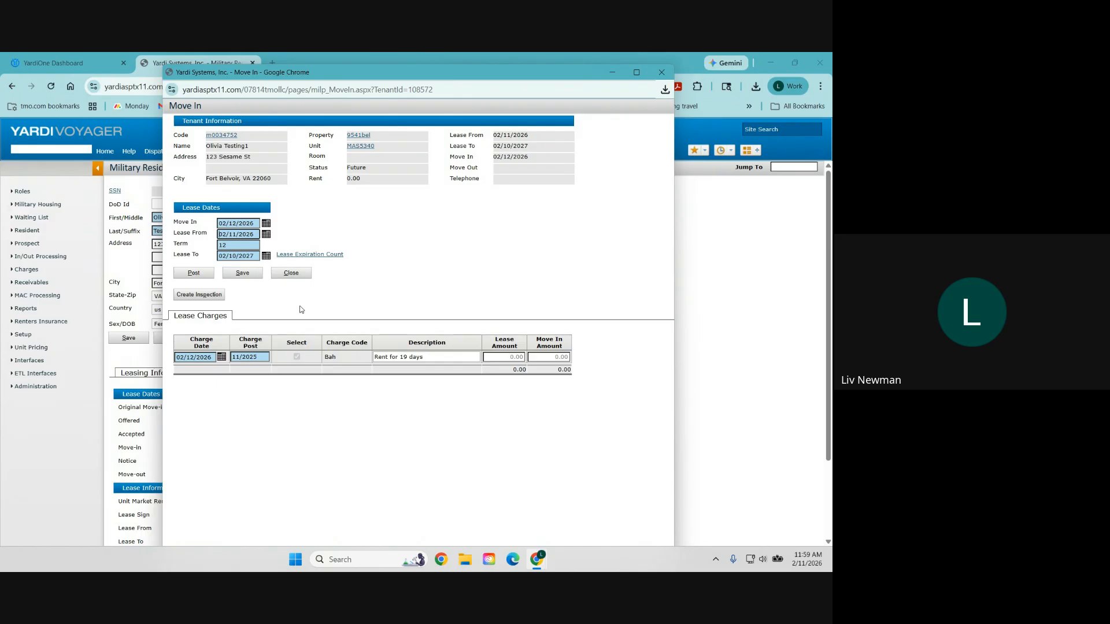
left_click(195, 277)
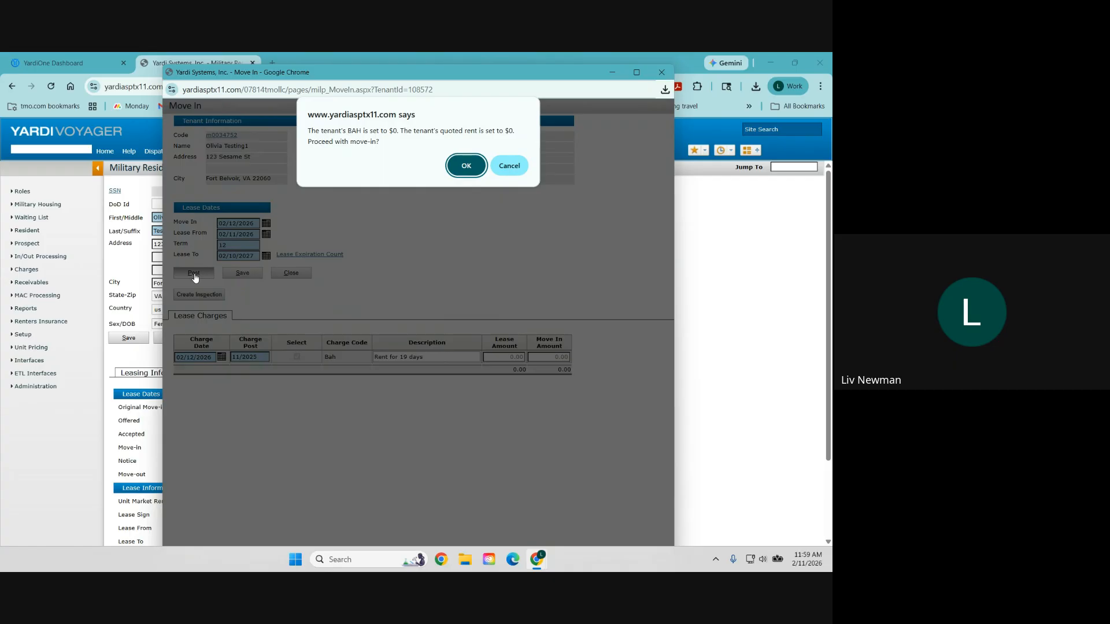
left_click(471, 171)
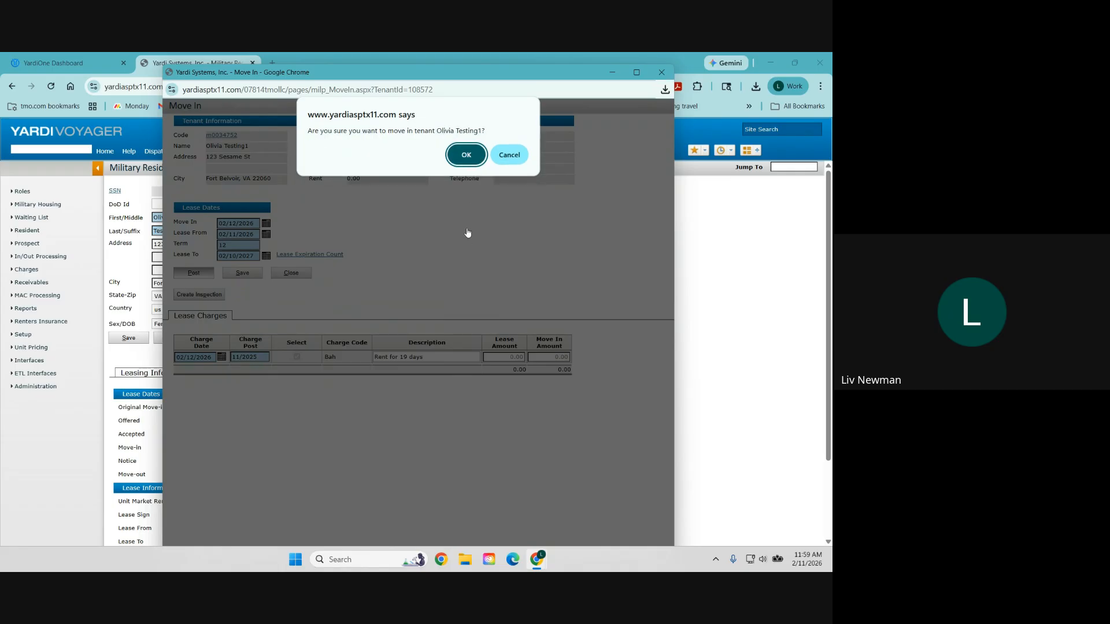
left_click(465, 155)
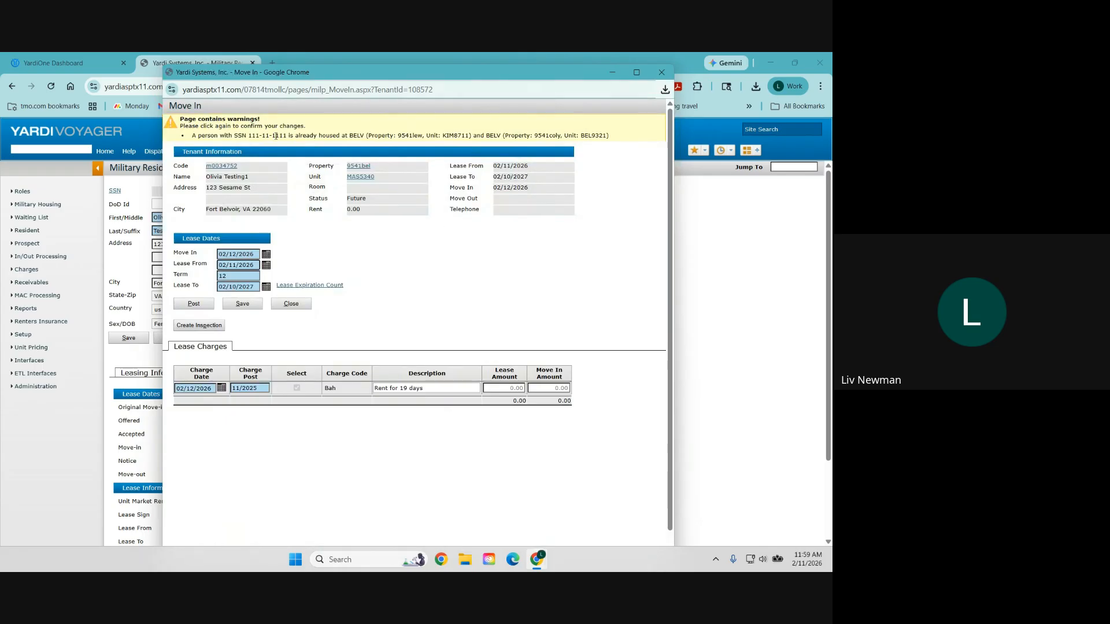
left_click(201, 306)
left_click(474, 168)
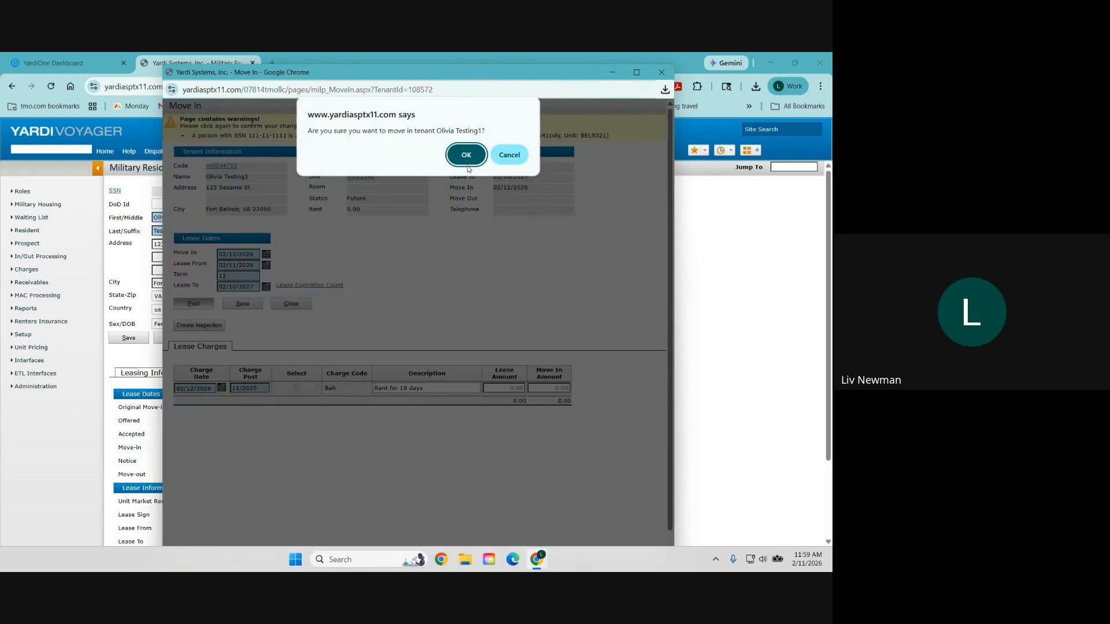
left_click(467, 158)
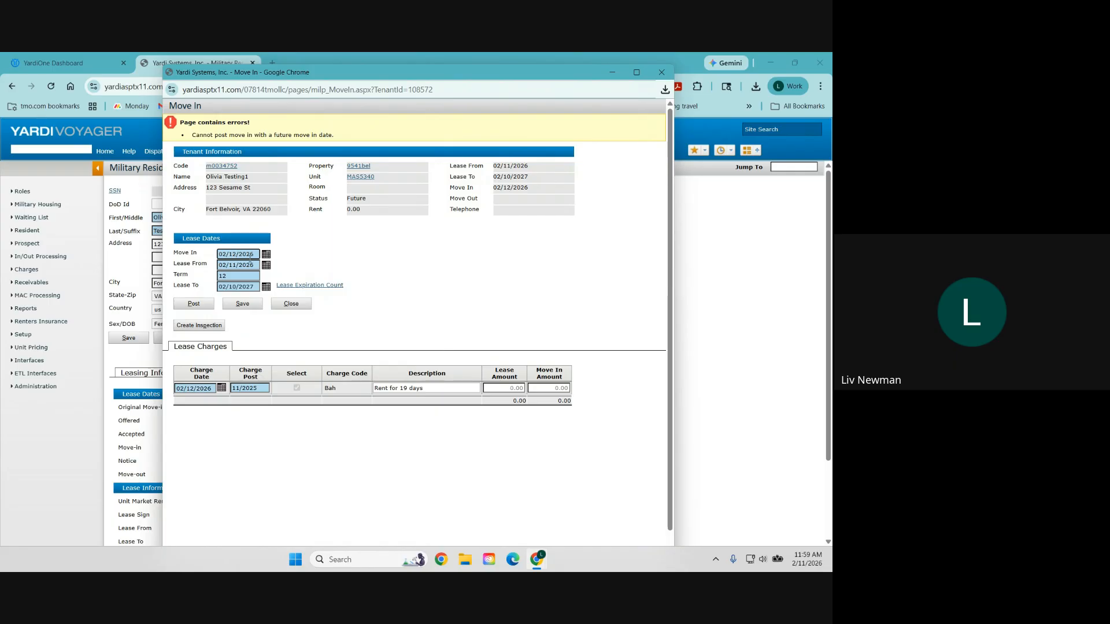
Step: Change the move-in date to 02/11/2026 and post the move-in again, confirming all warnings
key("BackSpace")
type("1")
left_click(250, 266)
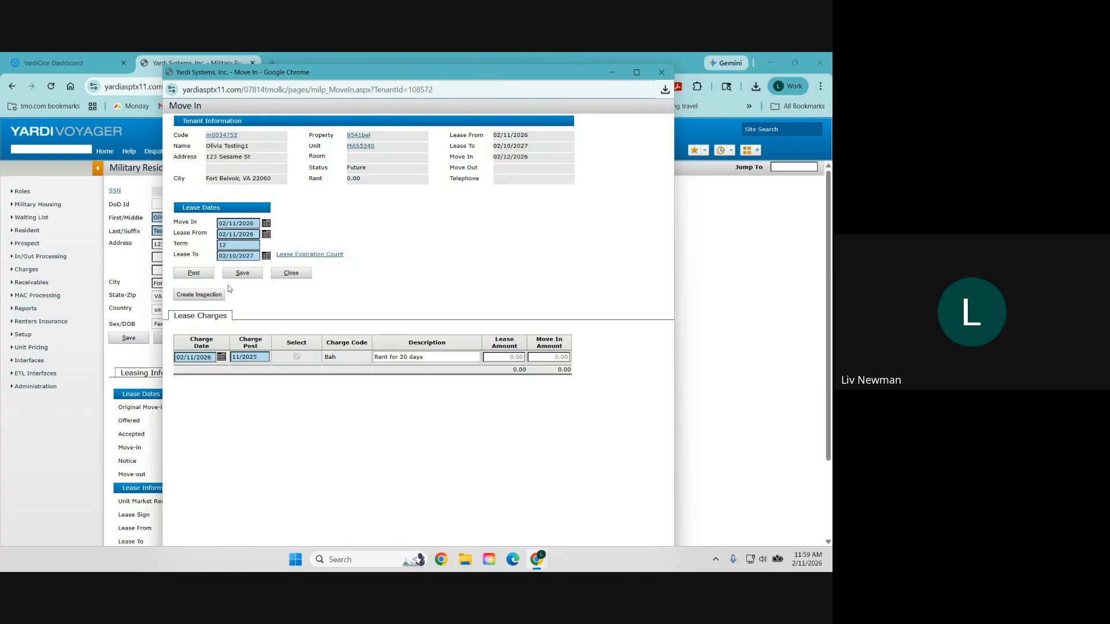
left_click(193, 273)
left_click(466, 158)
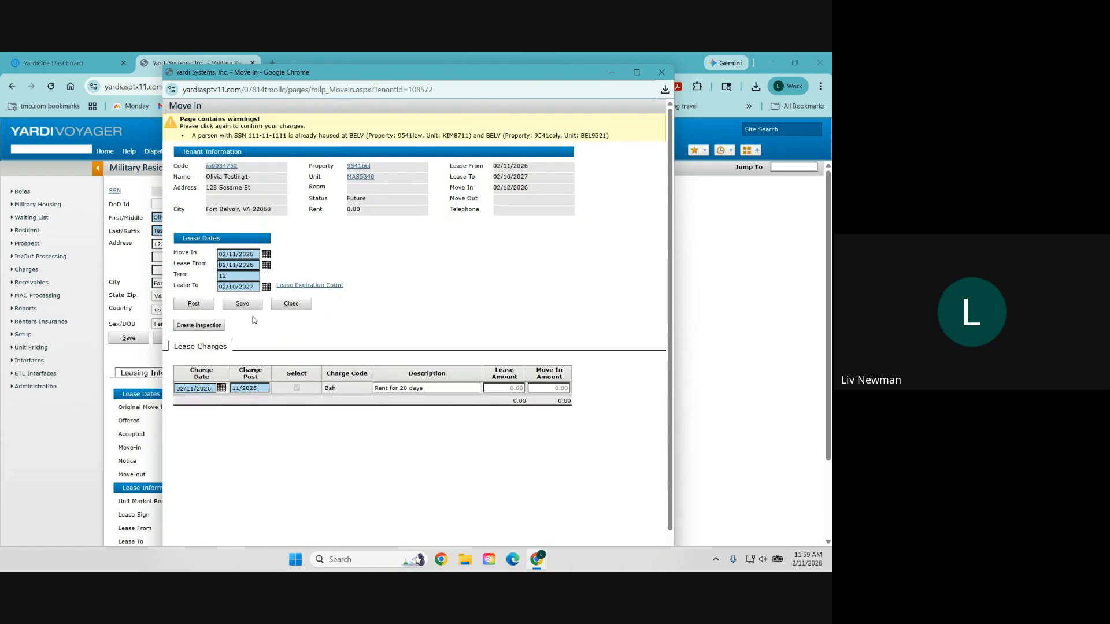
left_click(197, 305)
left_click(466, 167)
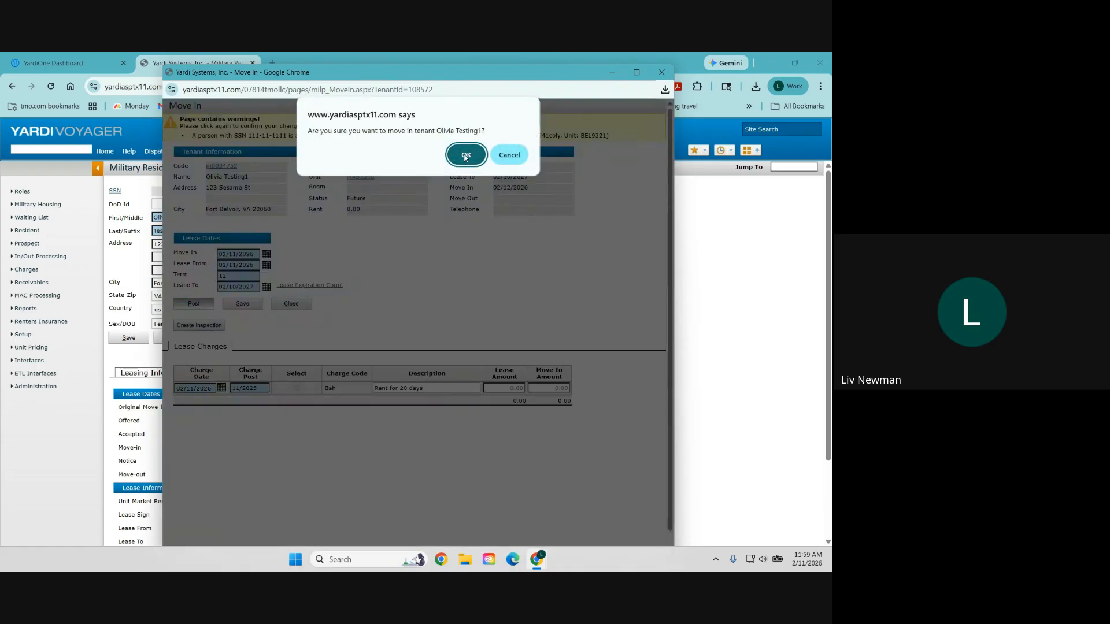
left_click(466, 152)
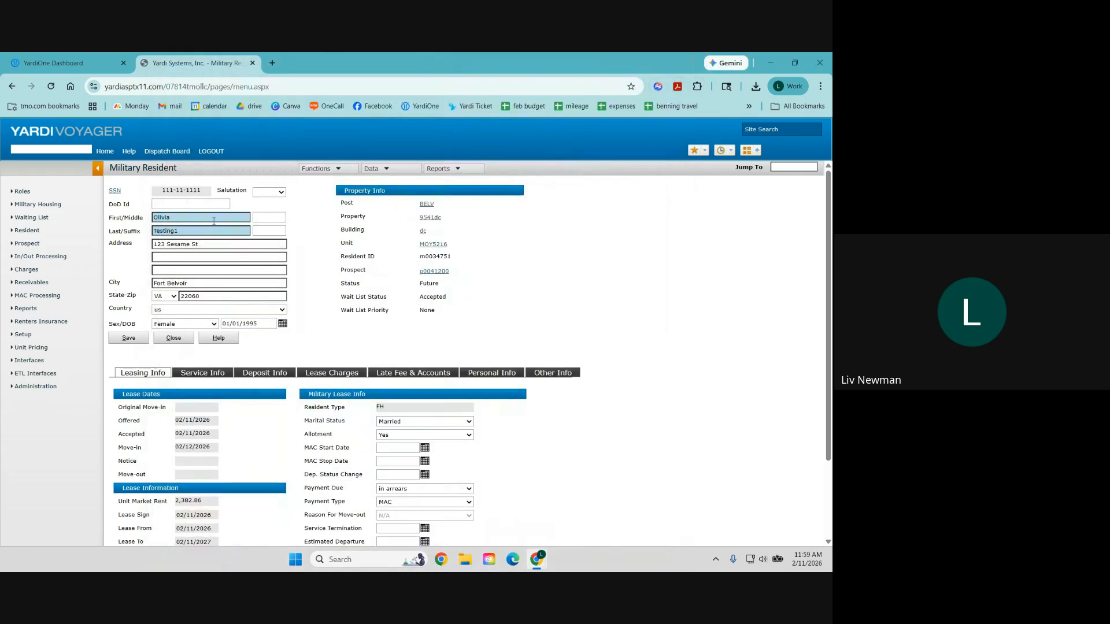
Step: Open Review Resident, look up the test resident by name, and open the third match's record
left_click(29, 231)
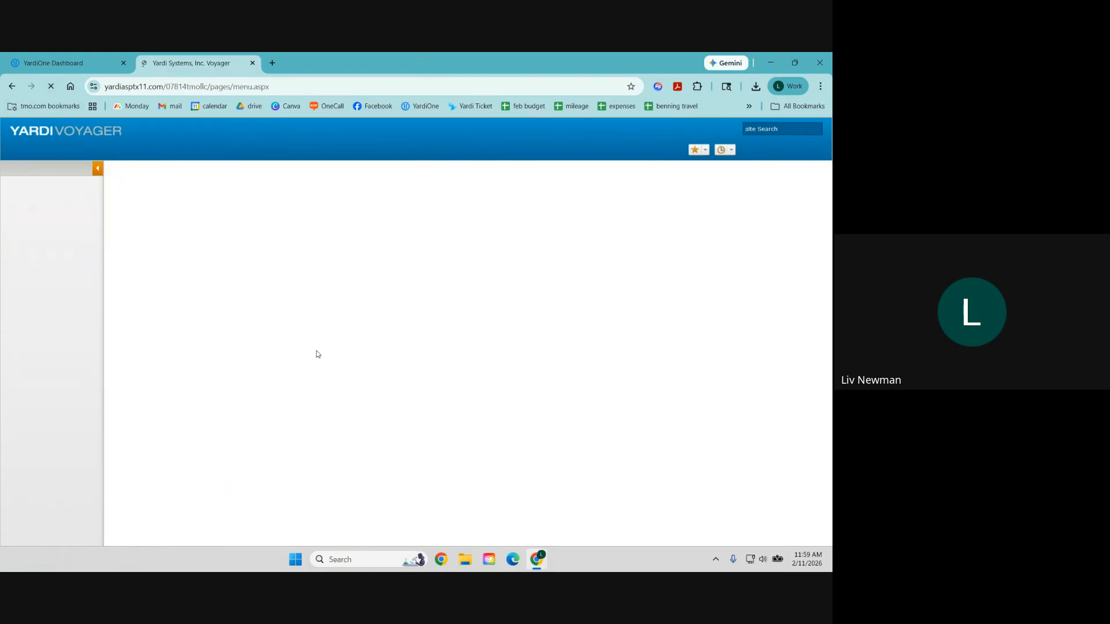
mouse_move(46, 234)
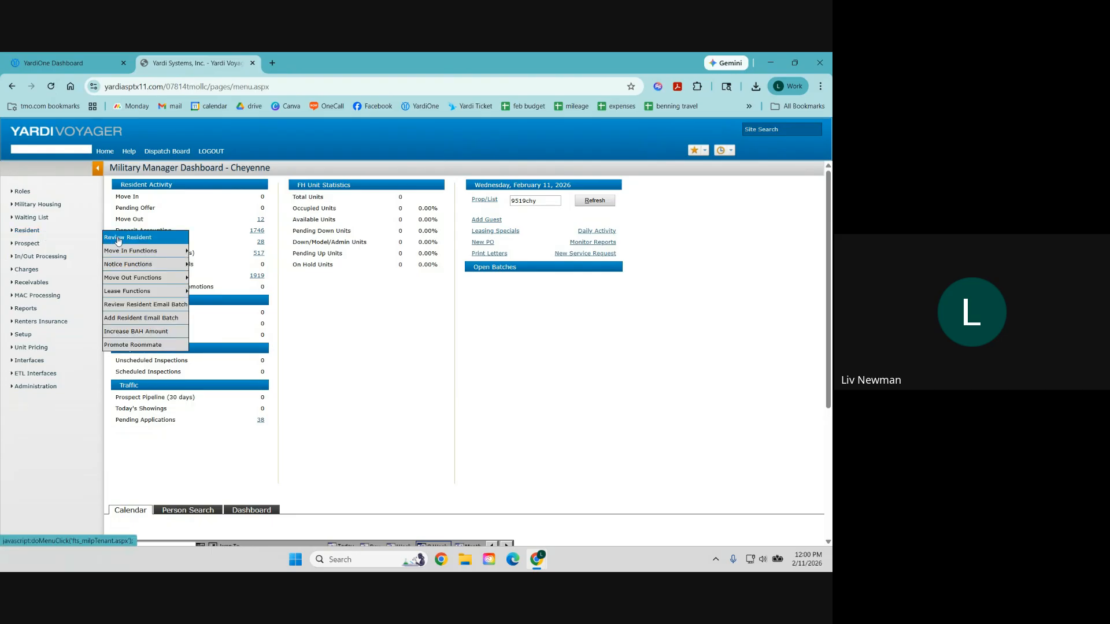
left_click(136, 243)
left_click(208, 258)
left_click(129, 255)
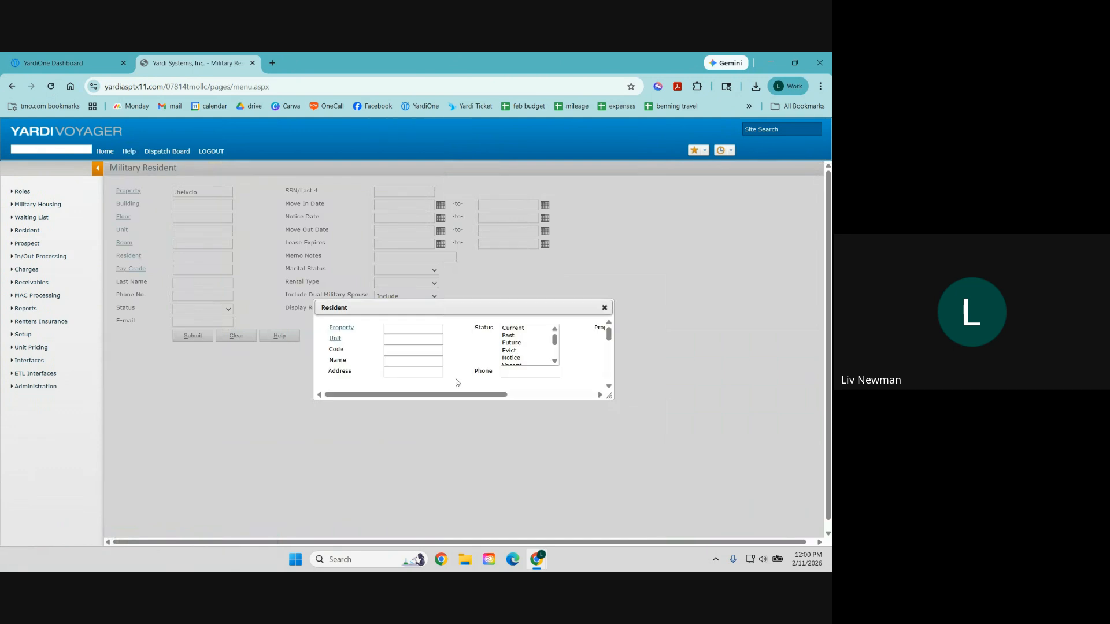
left_click(445, 294)
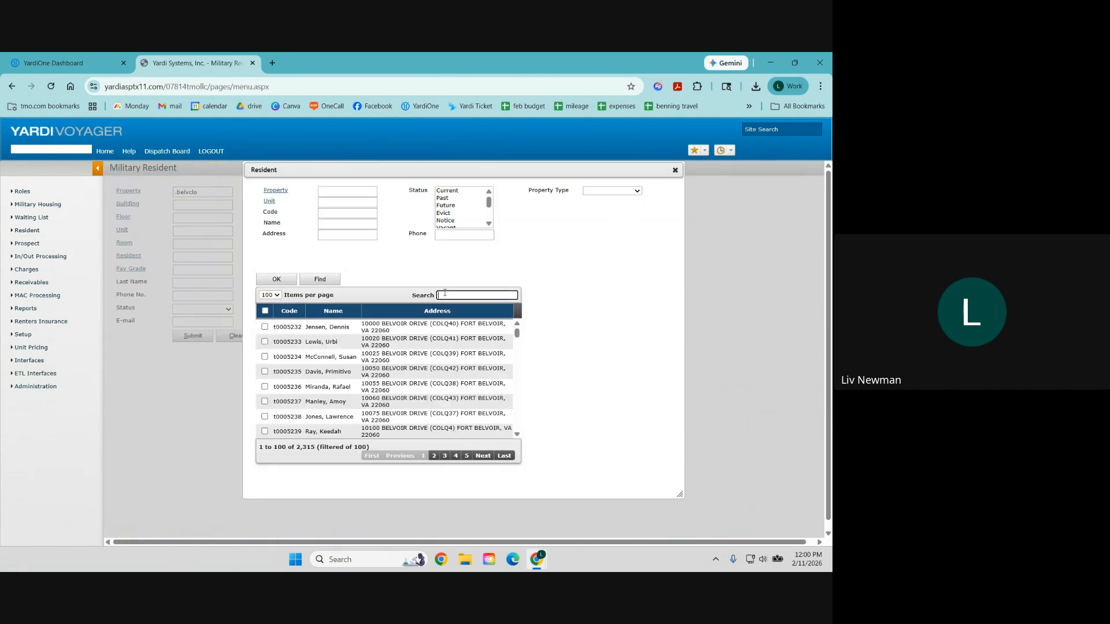
type("testing")
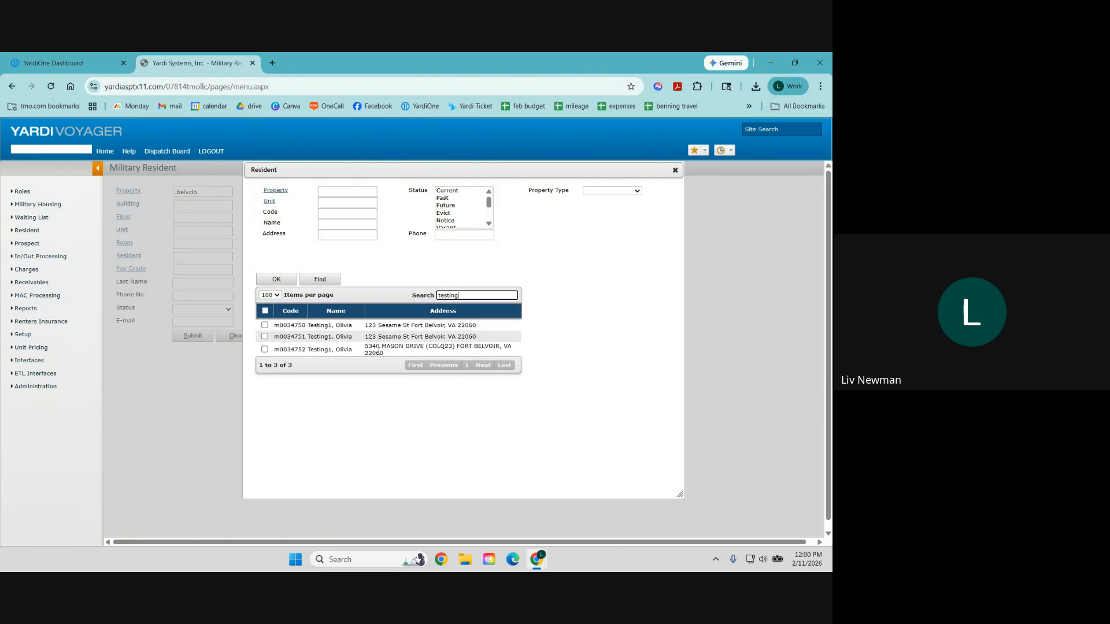
left_click(265, 349)
left_click(276, 279)
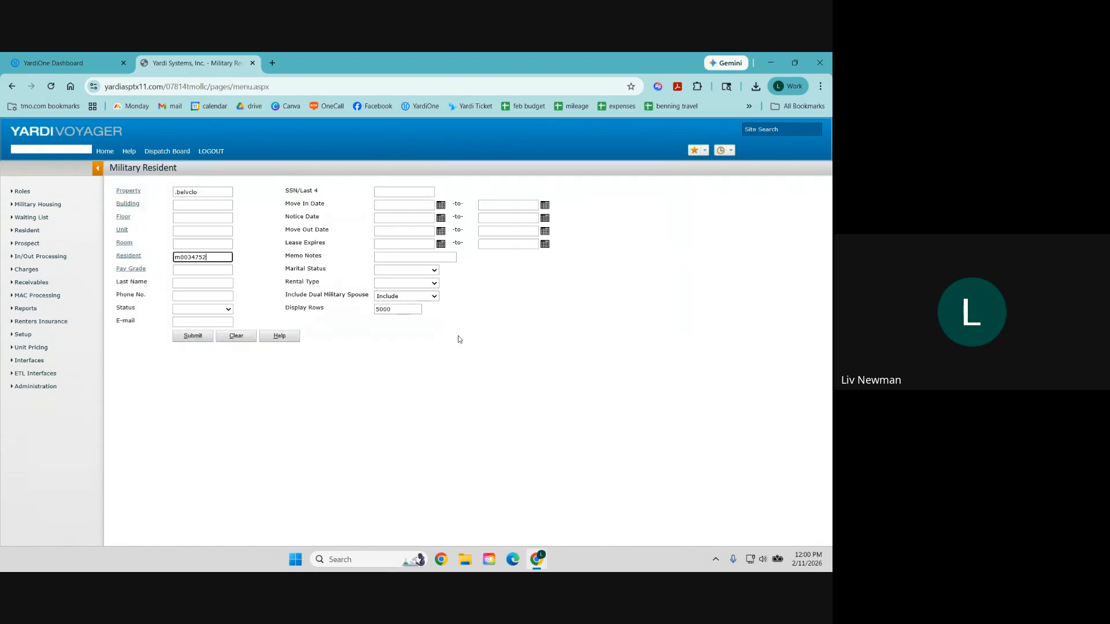
left_click(193, 336)
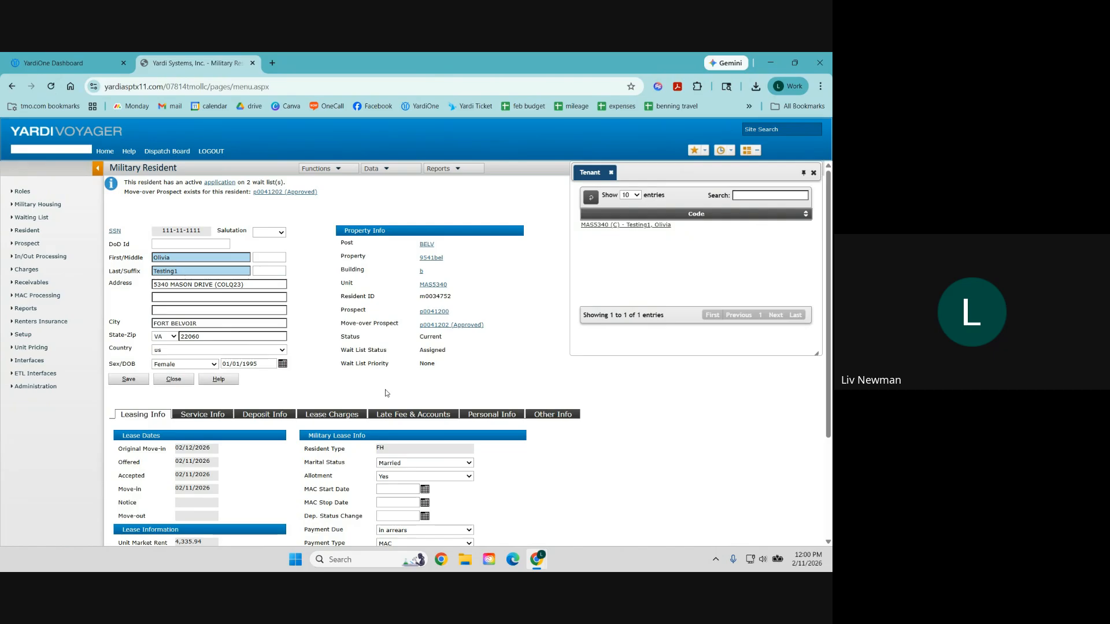
Step: Confirm the resident's status now reads Current for unit MAS5340
scroll(398, 360, "down", 1)
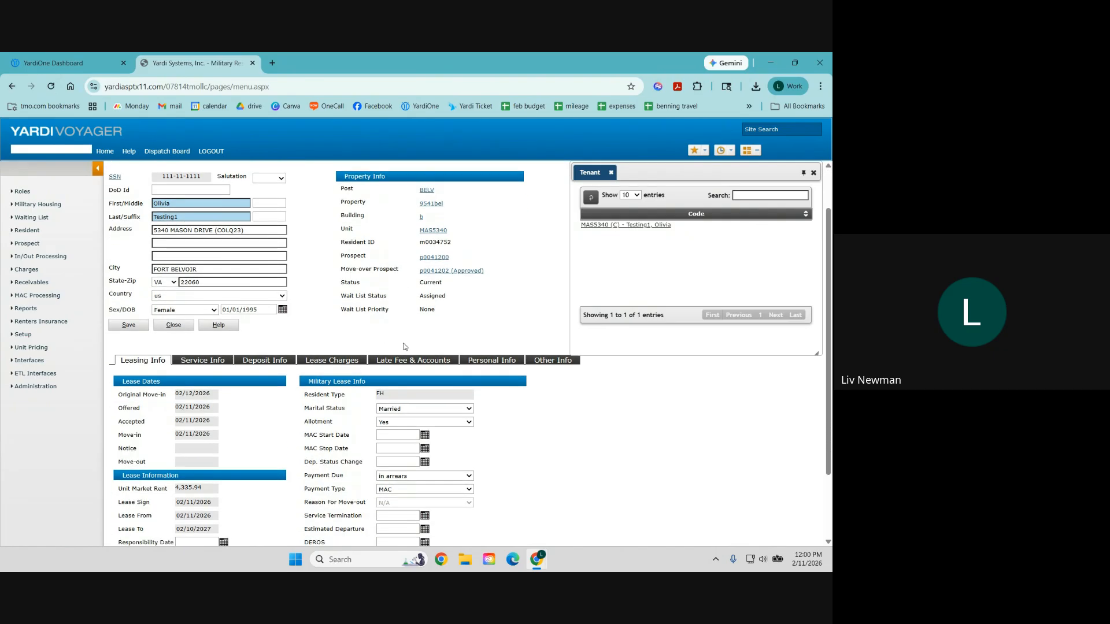
left_click_drag(342, 287, 448, 290)
scroll(428, 324, "down", 1)
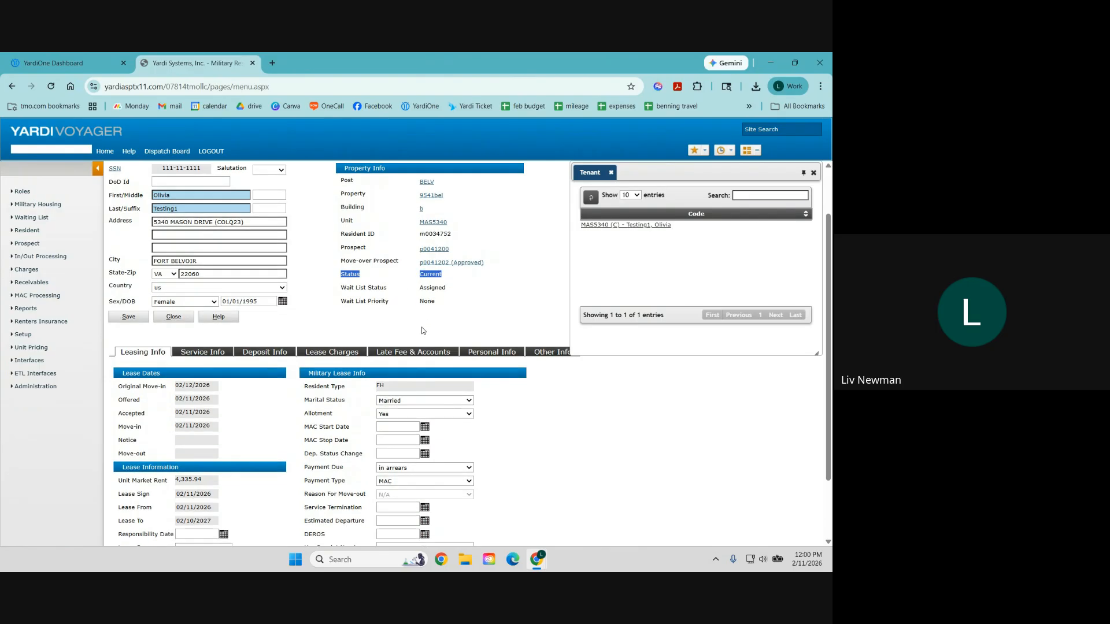
scroll(422, 331, "up", 2)
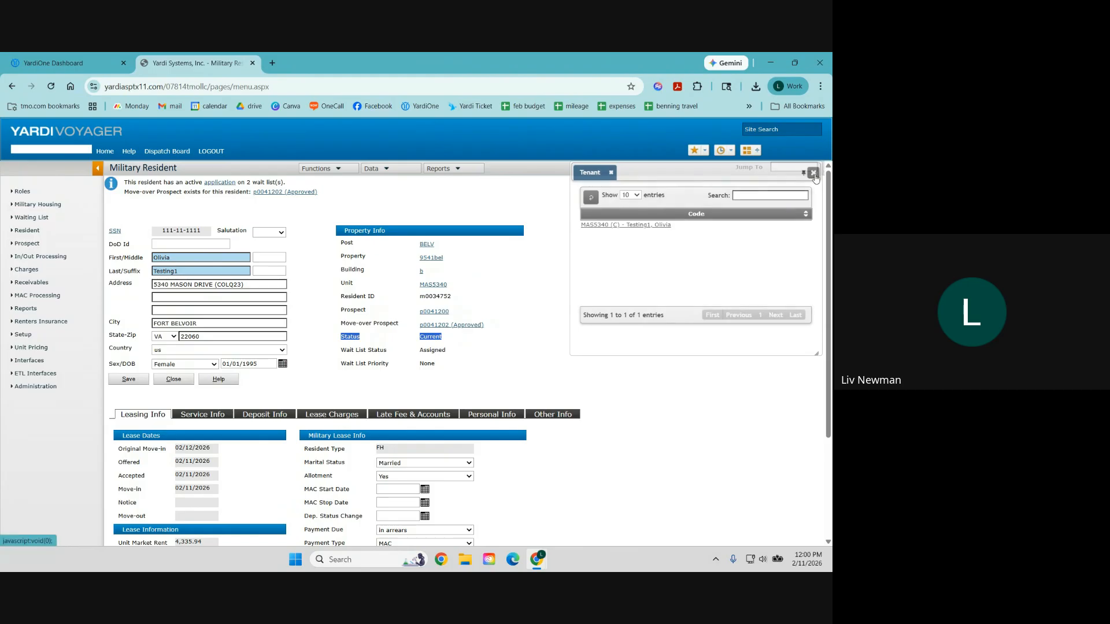
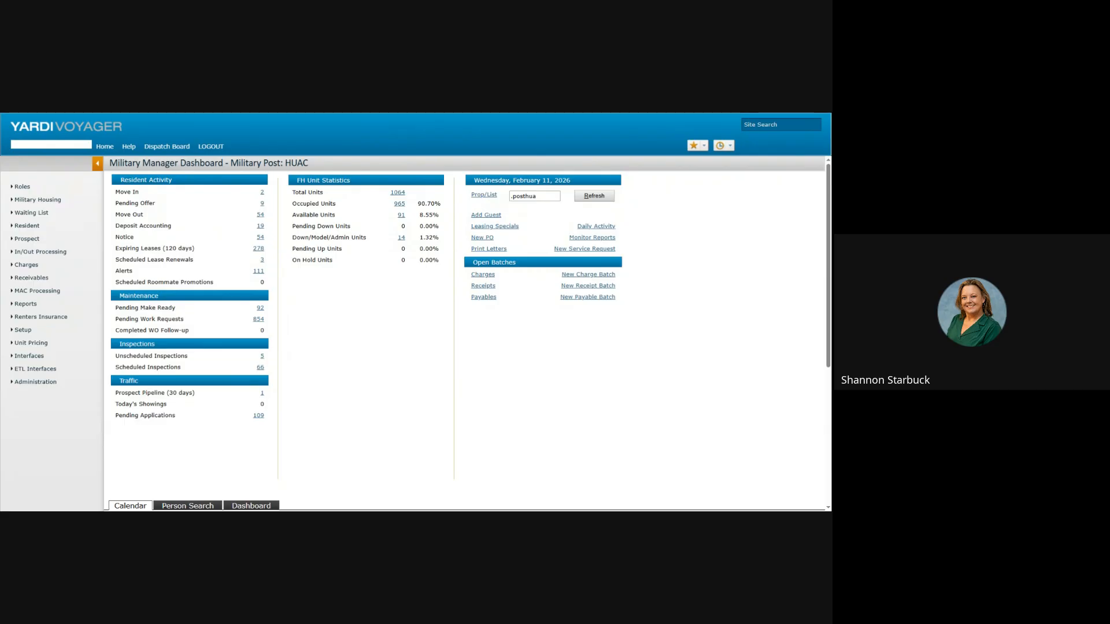
Step: Dismiss the administration options and return to the Military Manager Dashboard
mouse_move(40, 384)
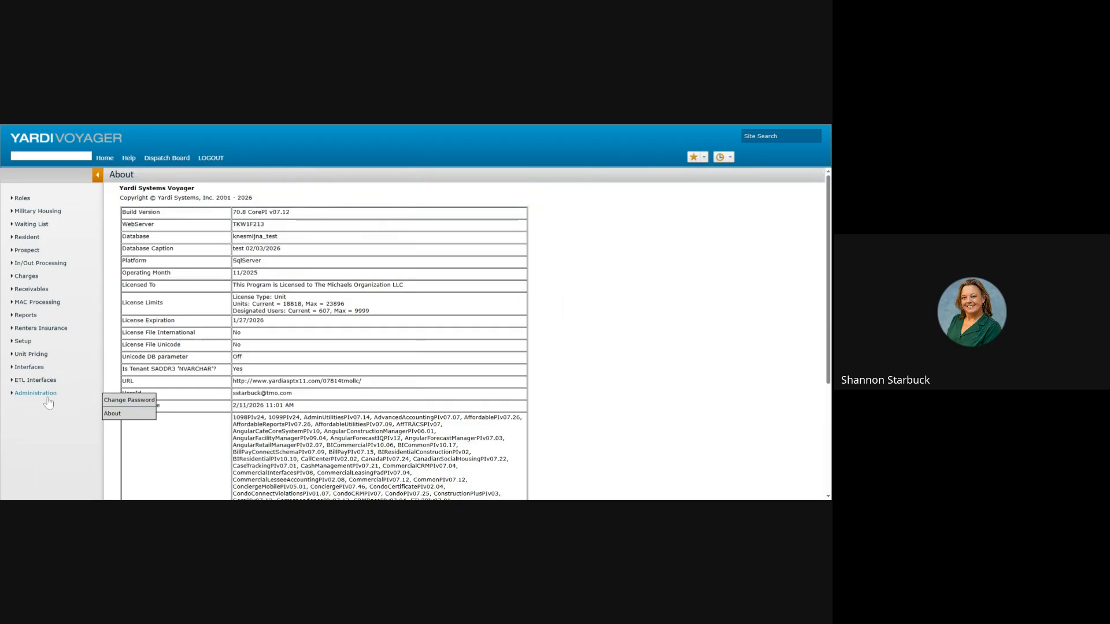
left_click(113, 414)
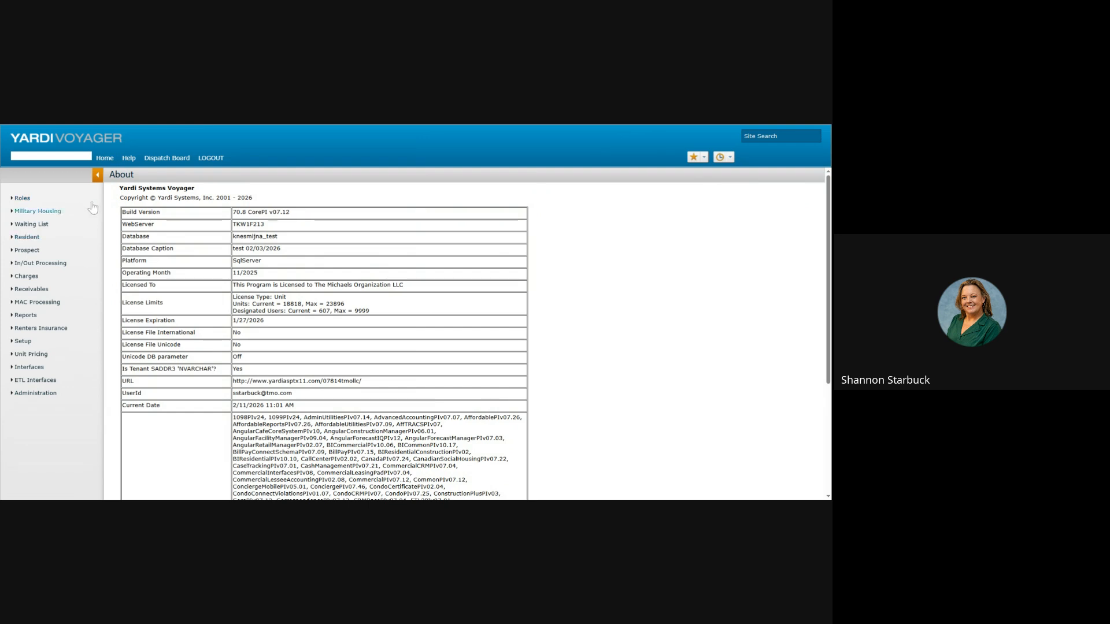
left_click(105, 160)
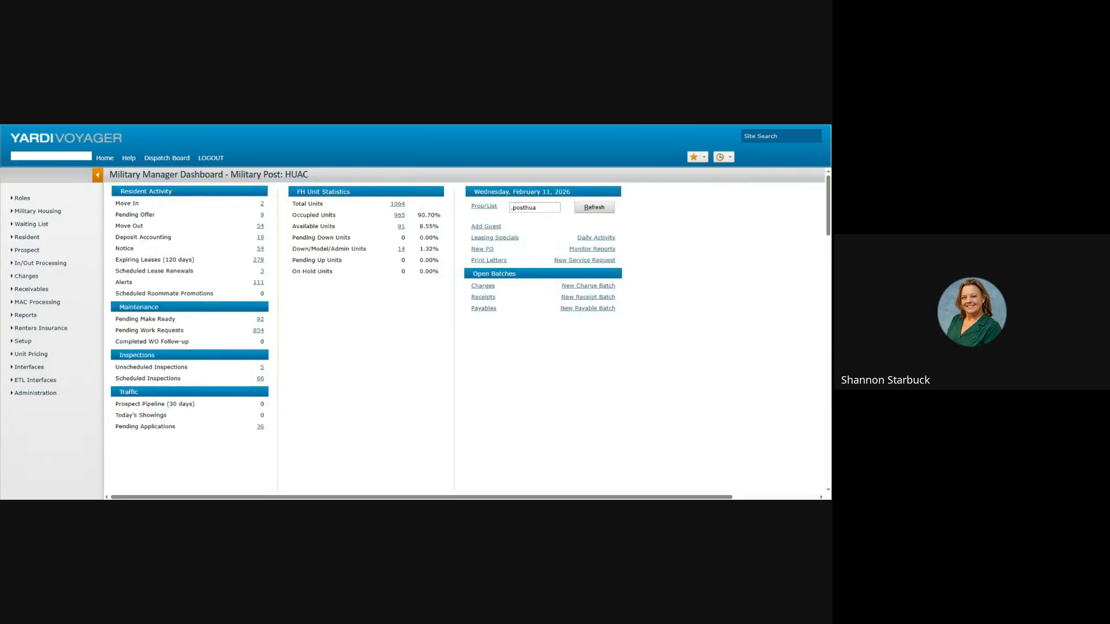
scroll(320, 322, "down", 10)
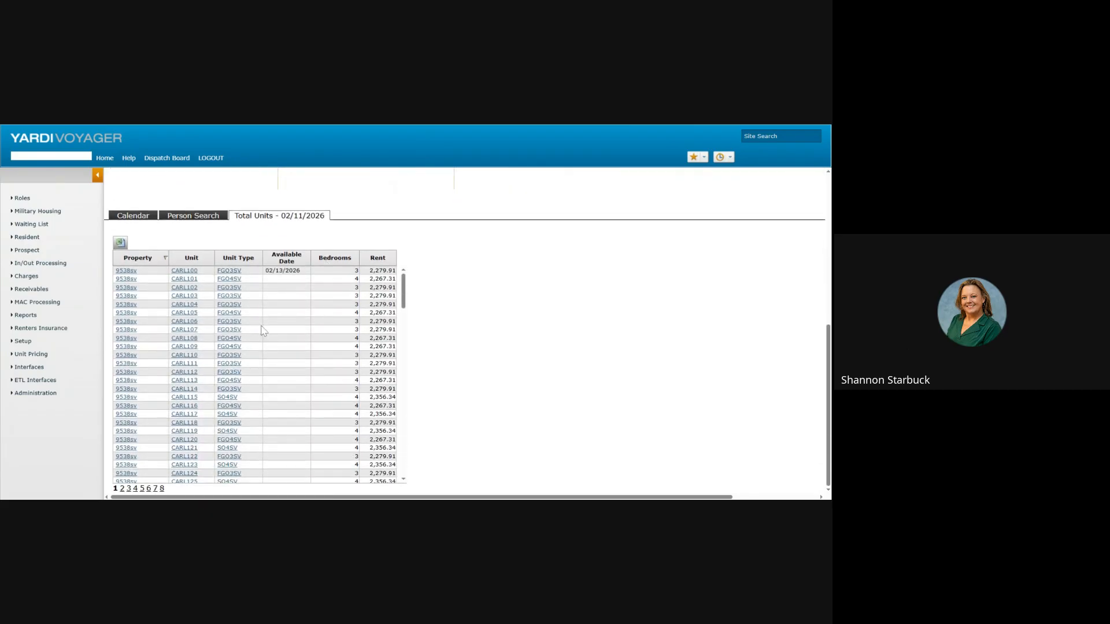
scroll(262, 318, "down", 4)
scroll(261, 319, "up", 4)
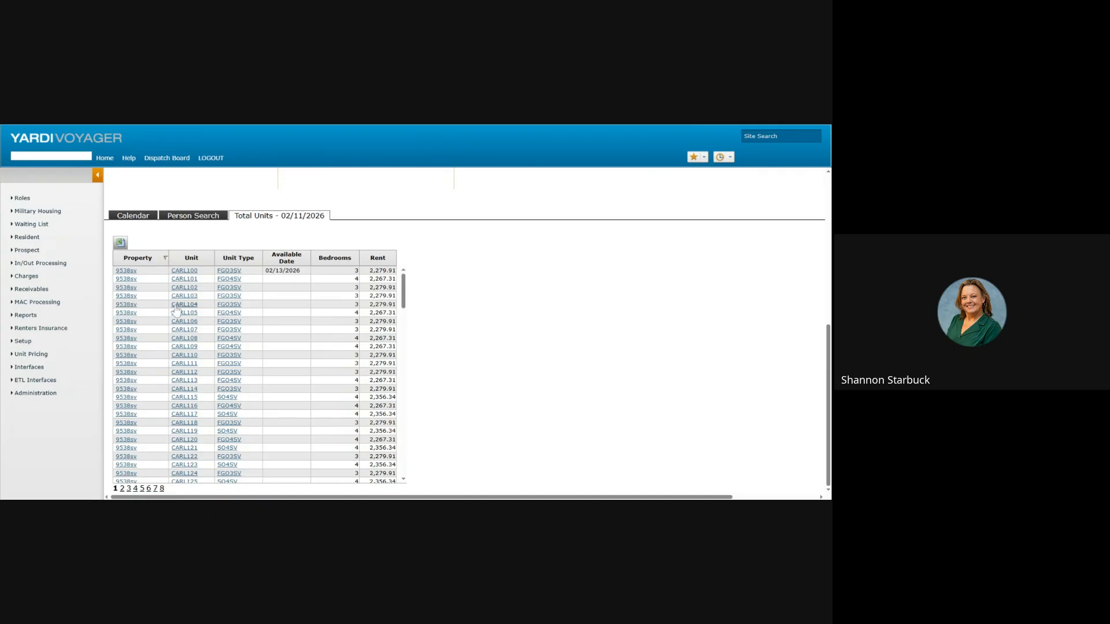
Step: Review the FGO3SV unit type details, then close them
left_click(236, 306)
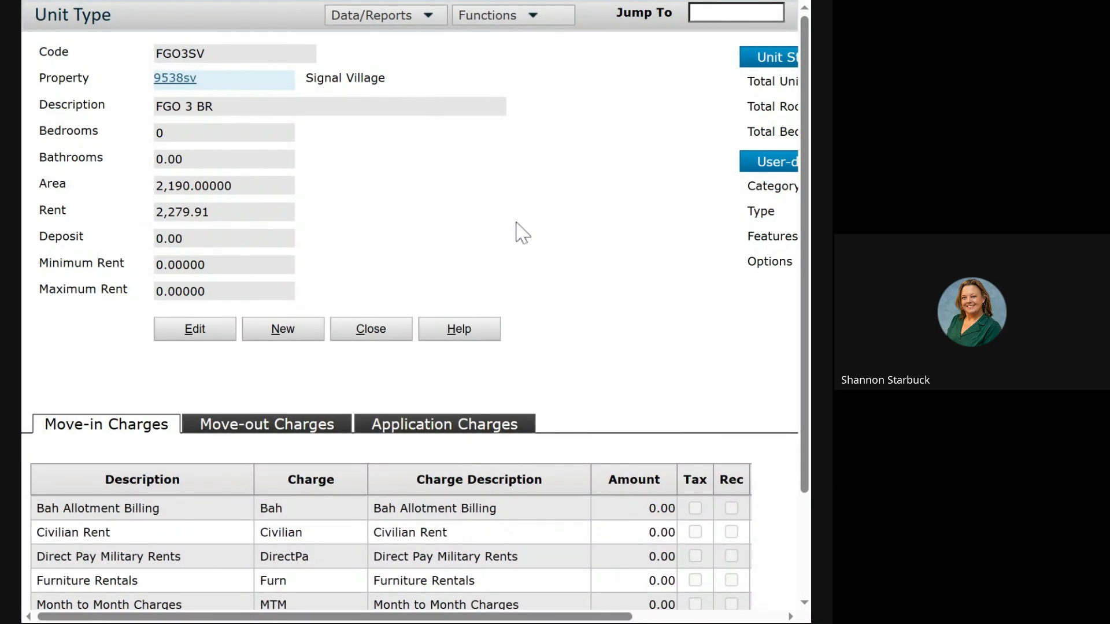
scroll(520, 234, "down", 2)
scroll(517, 227, "up", 2)
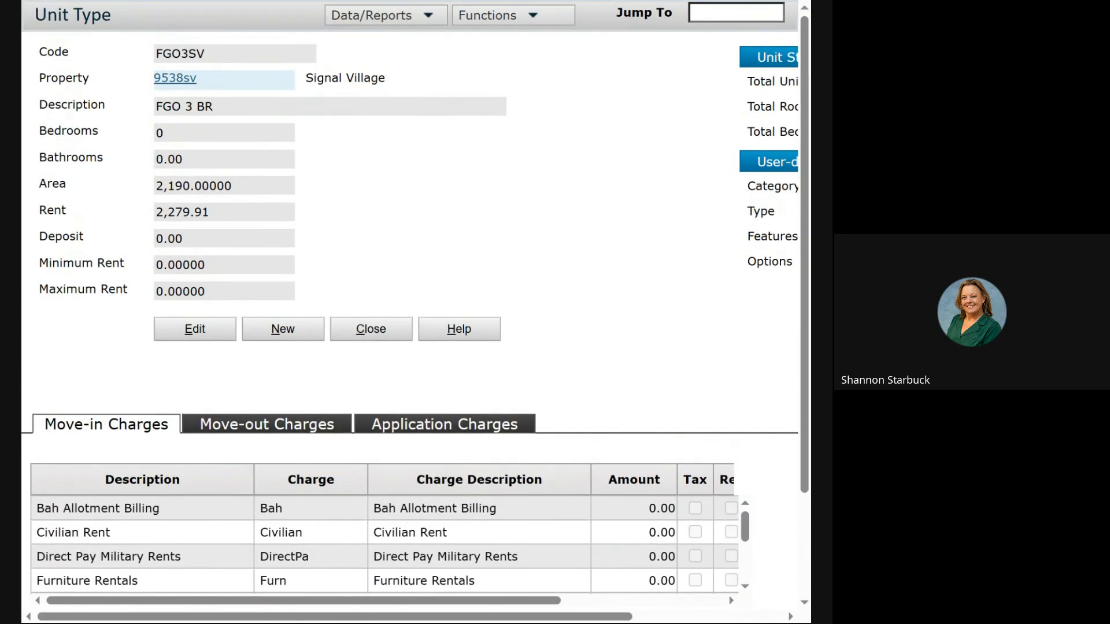
key("ctrl+w")
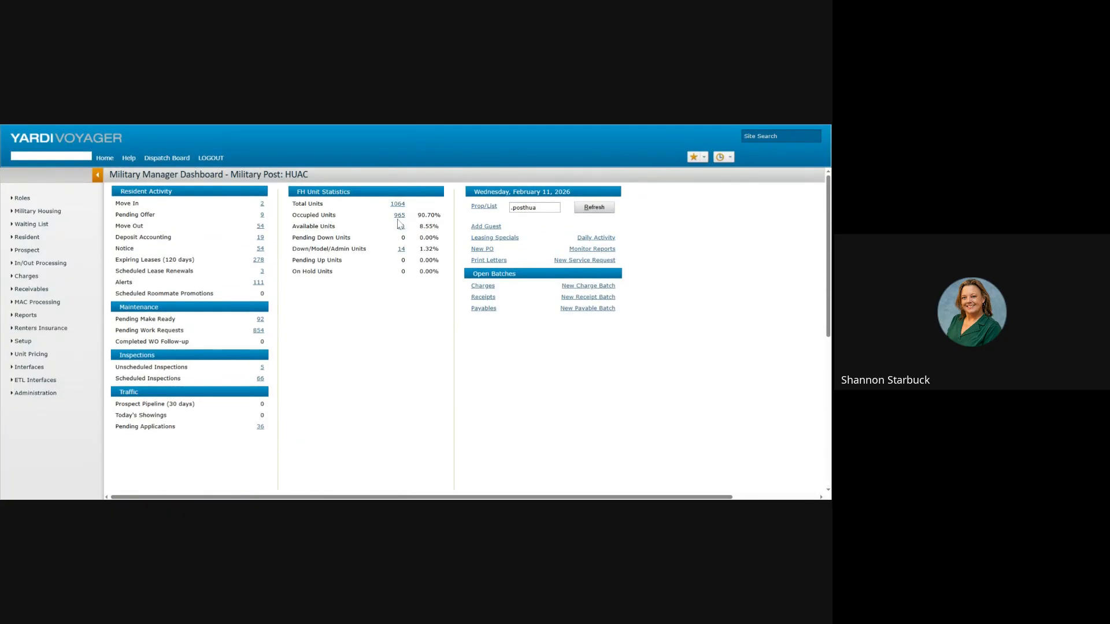
Step: List the 965 occupied units and check one resident's record before returning to the top
left_click(399, 216)
scroll(356, 309, "down", 5)
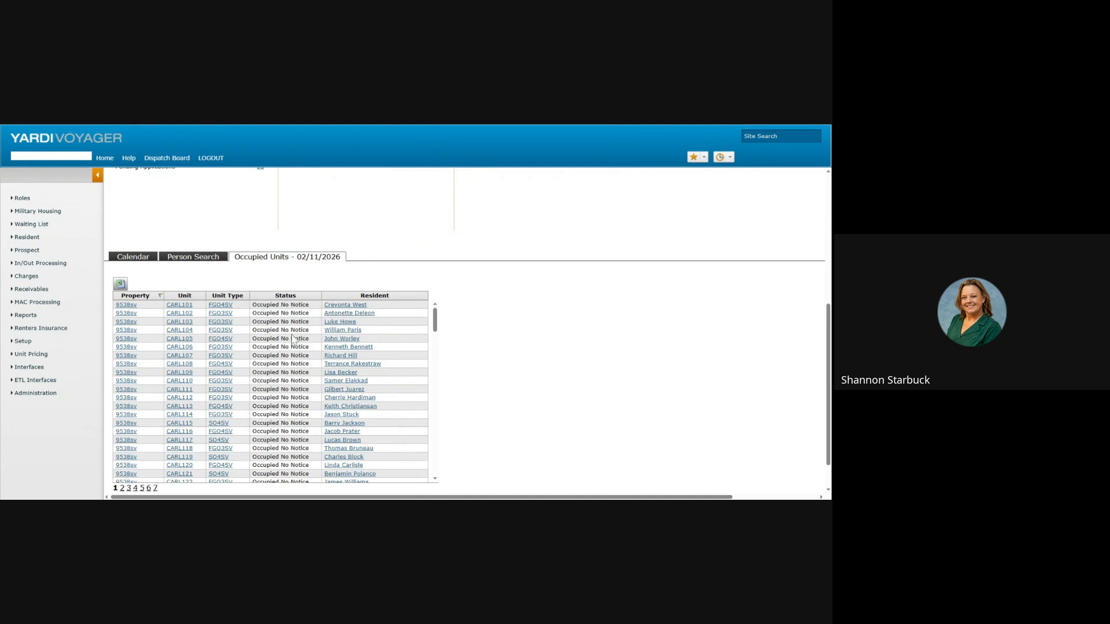
scroll(296, 341, "down", 5)
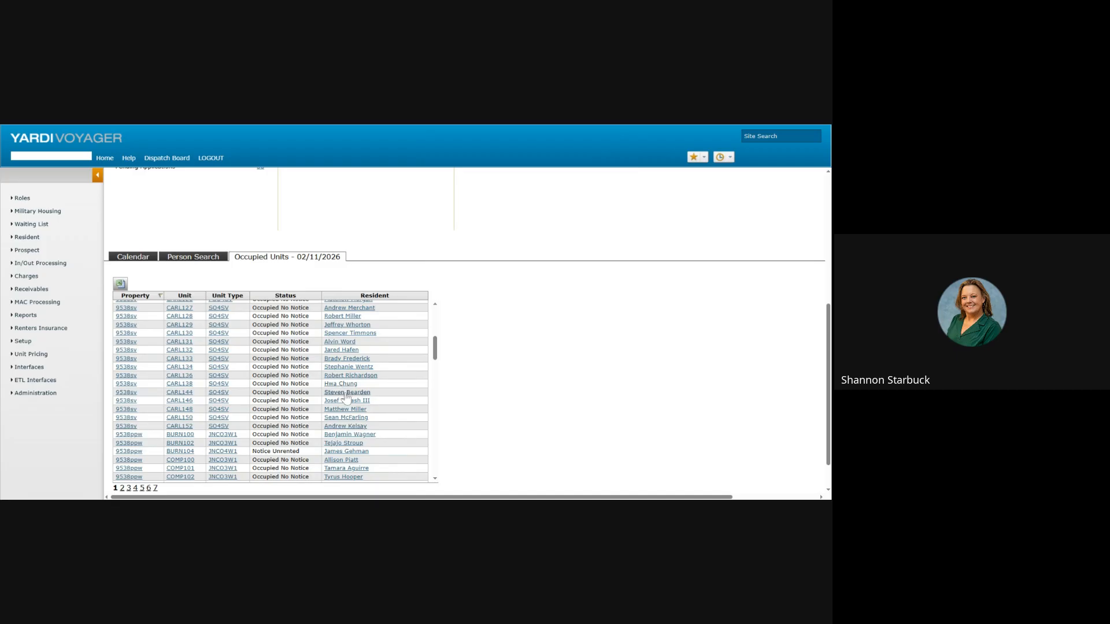
left_click(347, 393)
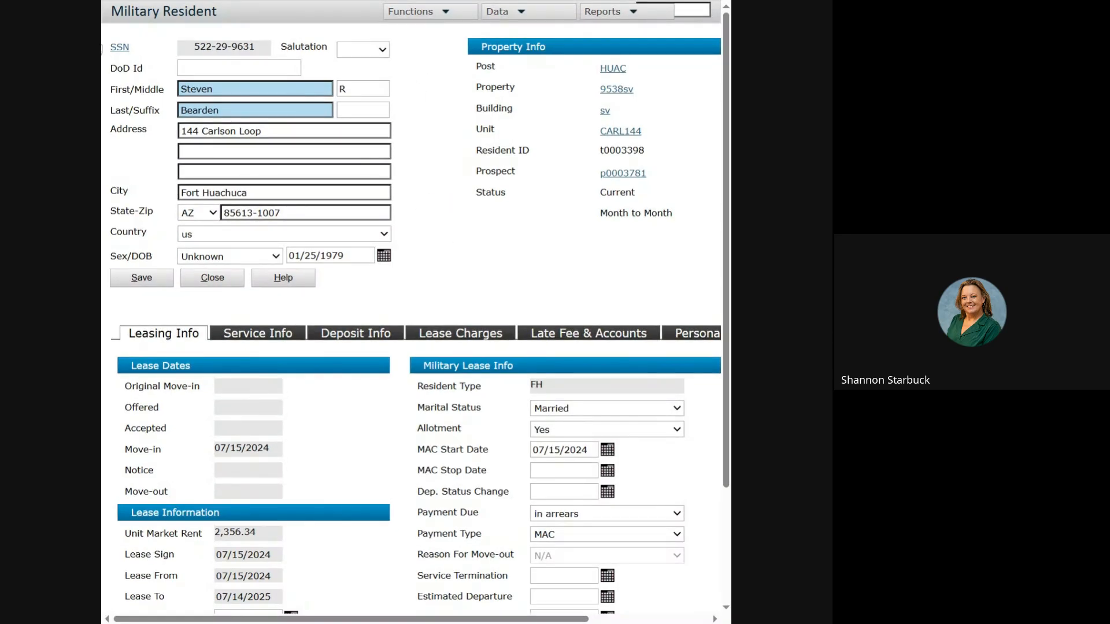
left_click(102, 49)
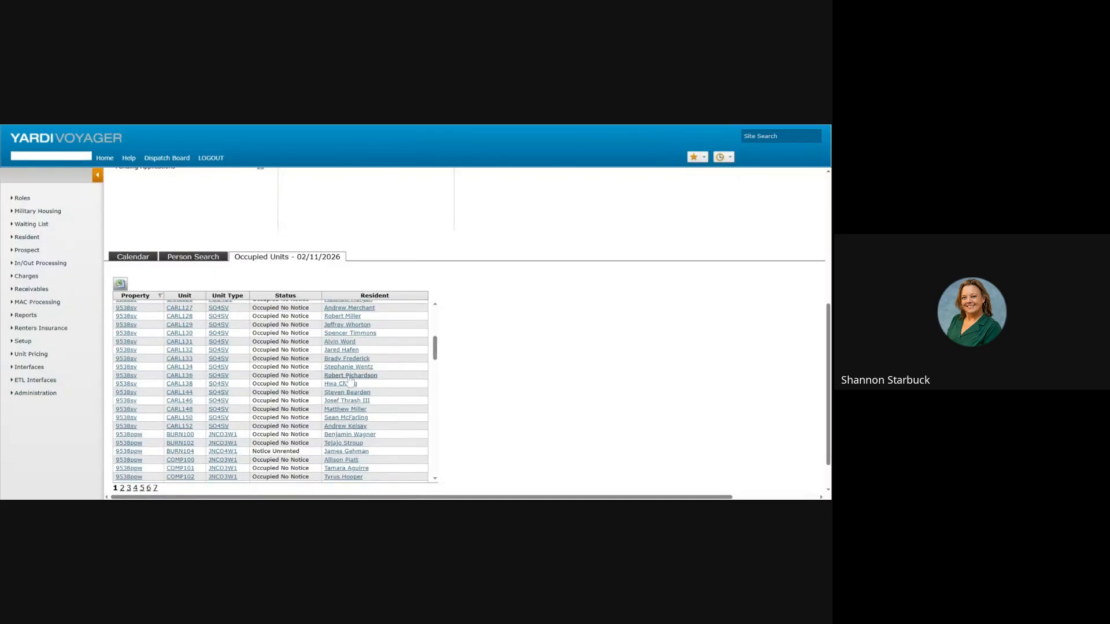
scroll(369, 368, "up", 5)
scroll(437, 243, "up", 3)
scroll(438, 245, "up", 3)
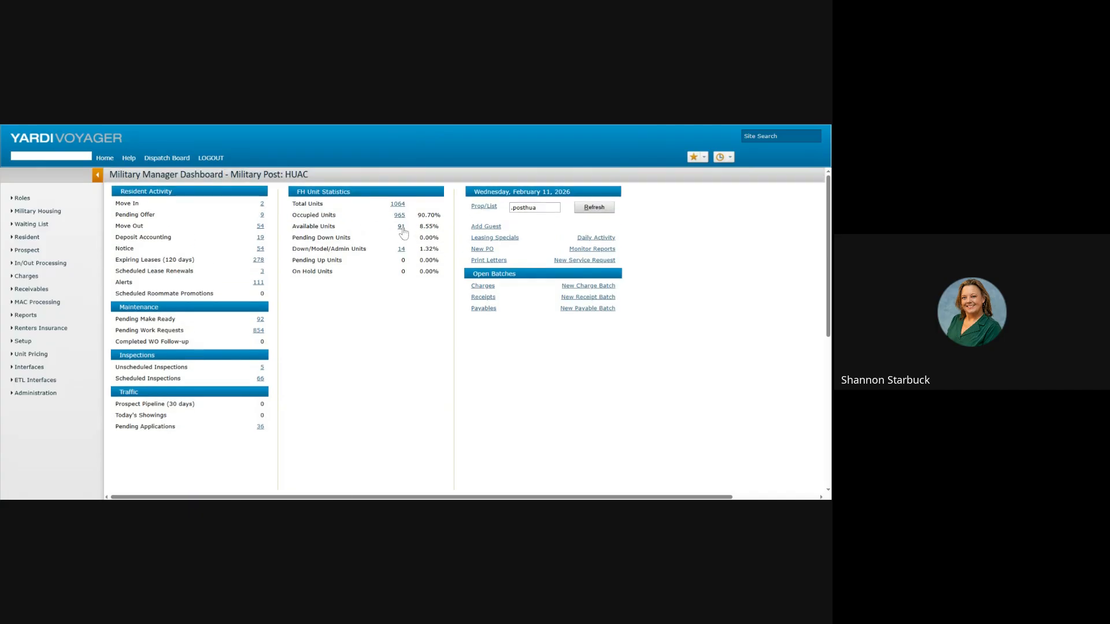
Step: Show the 91 available units and scroll through their market rents and availability dates
left_click(402, 228)
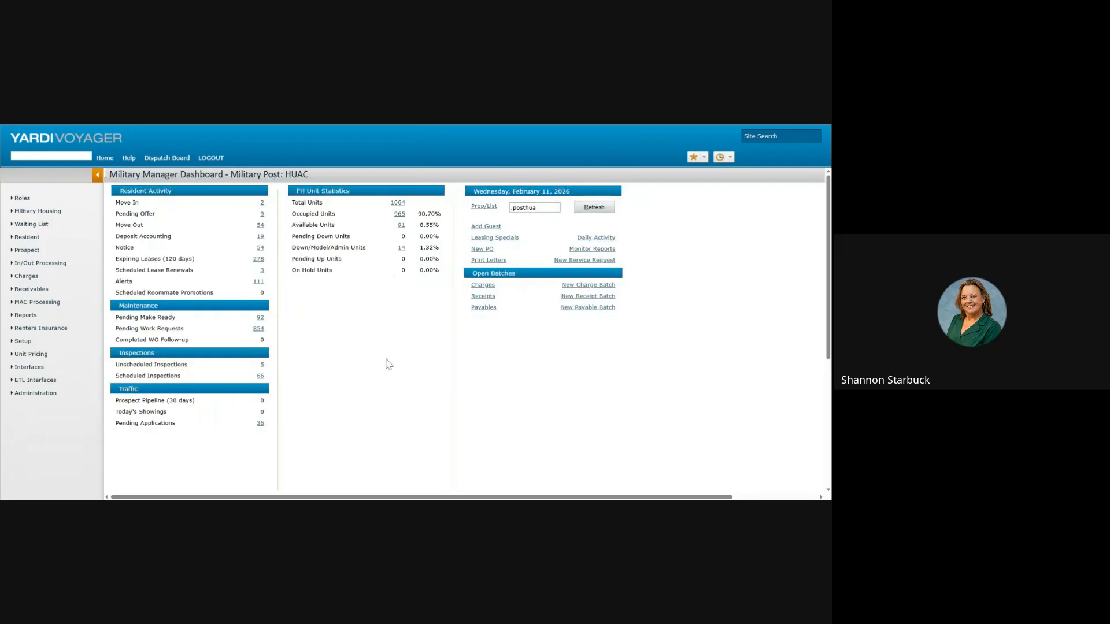
scroll(381, 357, "down", 3)
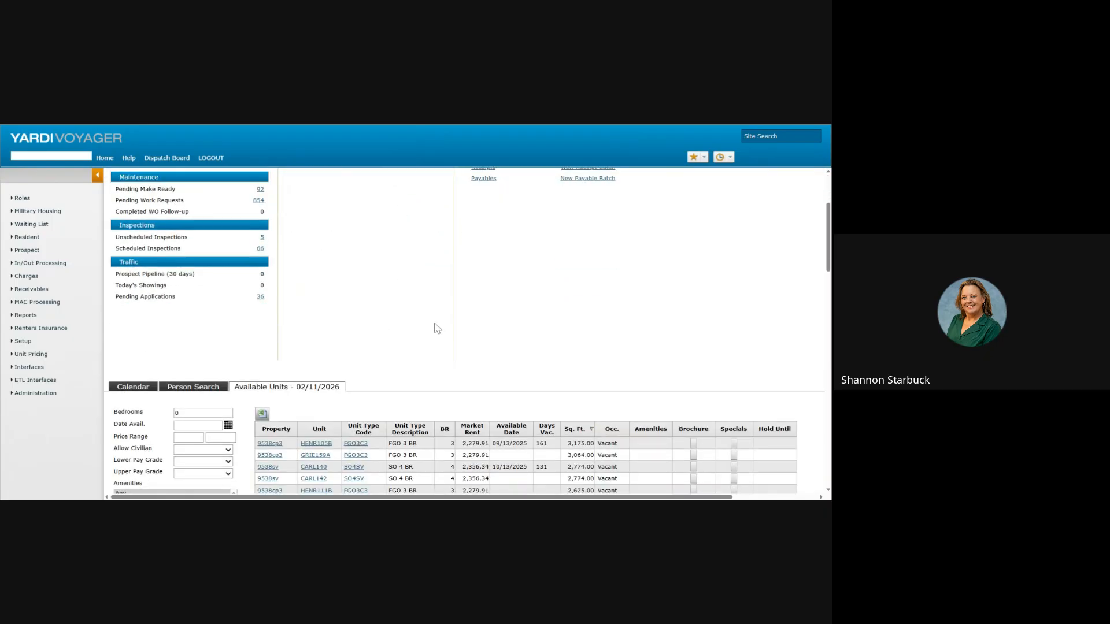
scroll(514, 325, "down", 3)
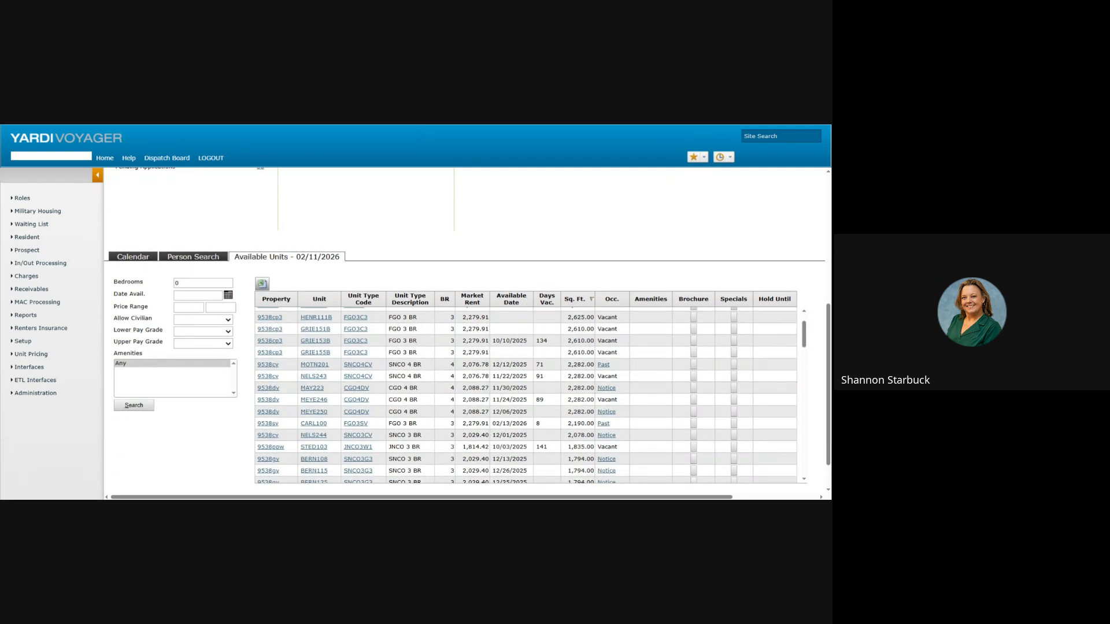
scroll(659, 347, "down", 2)
scroll(638, 378, "down", 2)
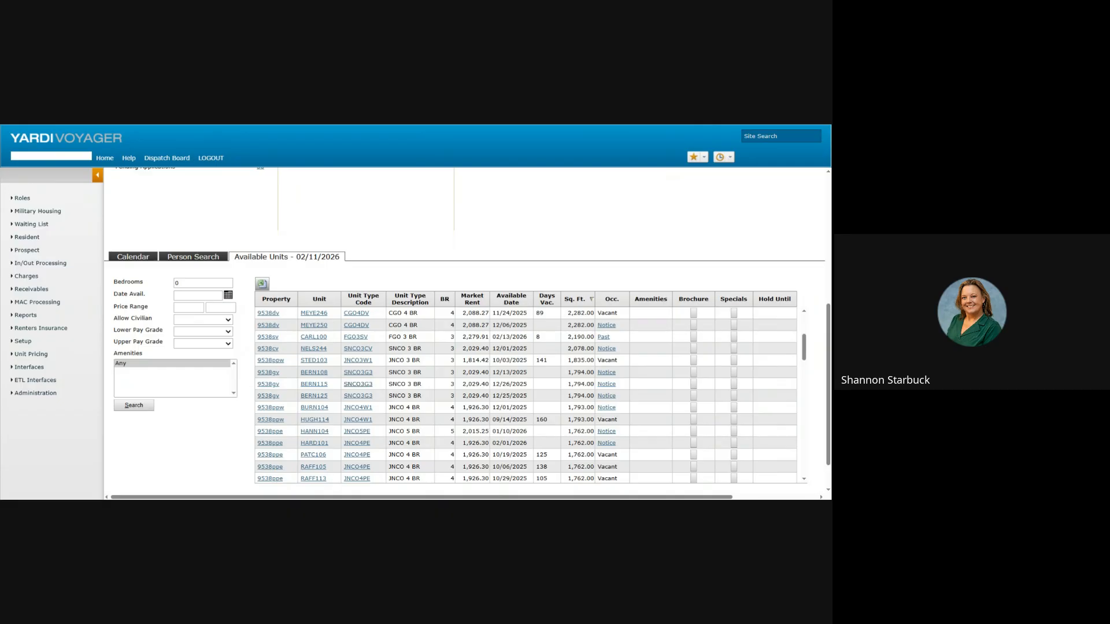
scroll(409, 255, "up", 5)
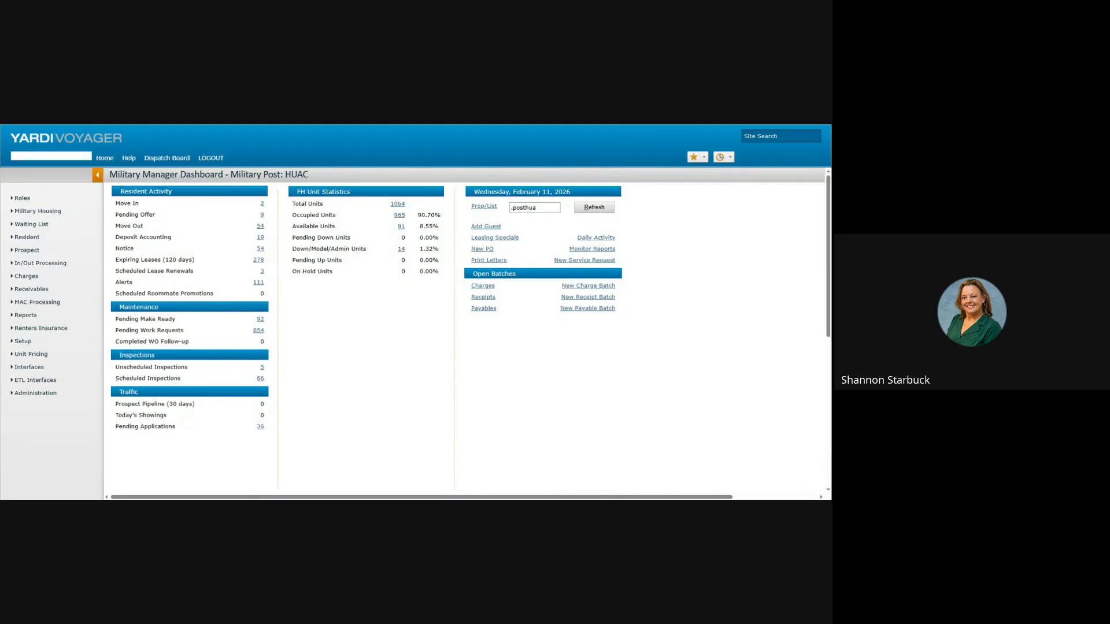
Step: Review the list of pending move-ins
left_click(262, 204)
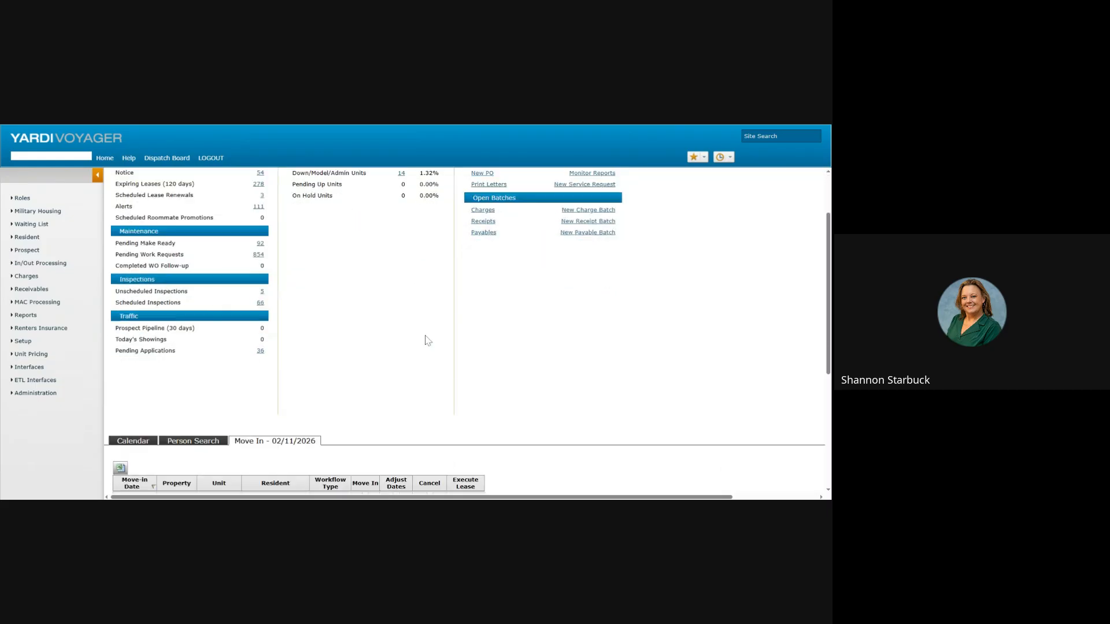
scroll(428, 340, "down", 2)
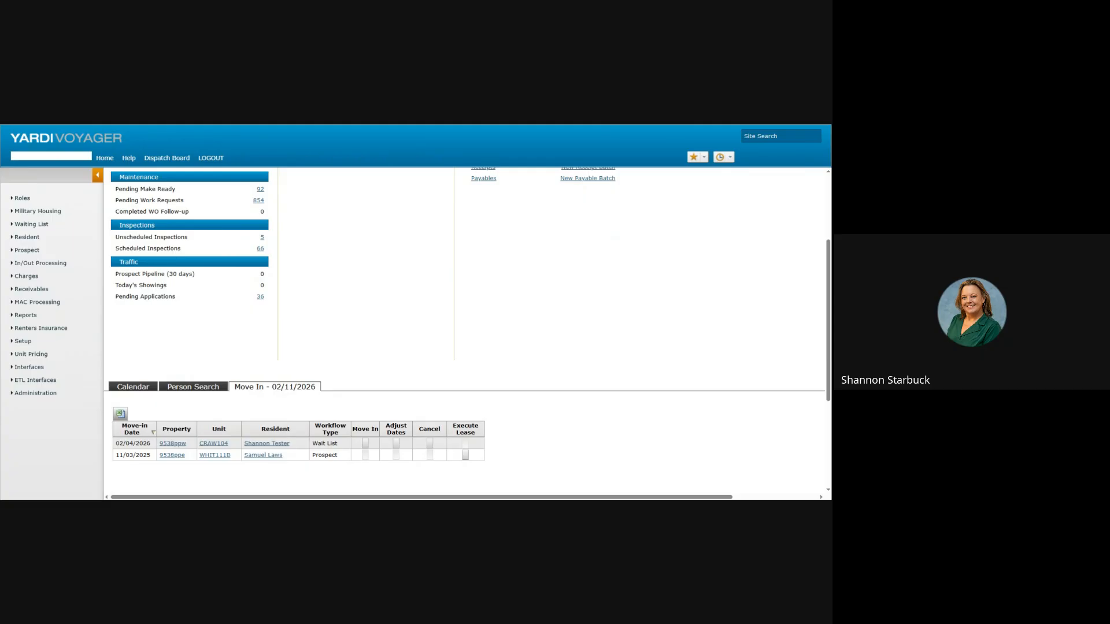
scroll(427, 338, "up", 2)
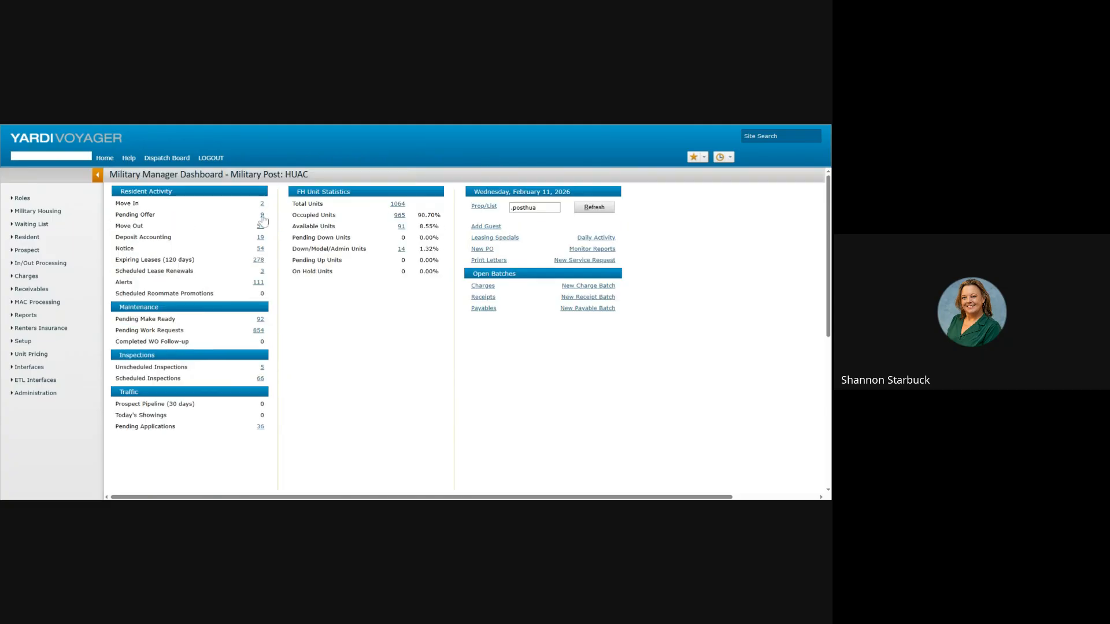
Step: Review the applicants with pending offers
left_click(262, 215)
scroll(361, 310, "down", 3)
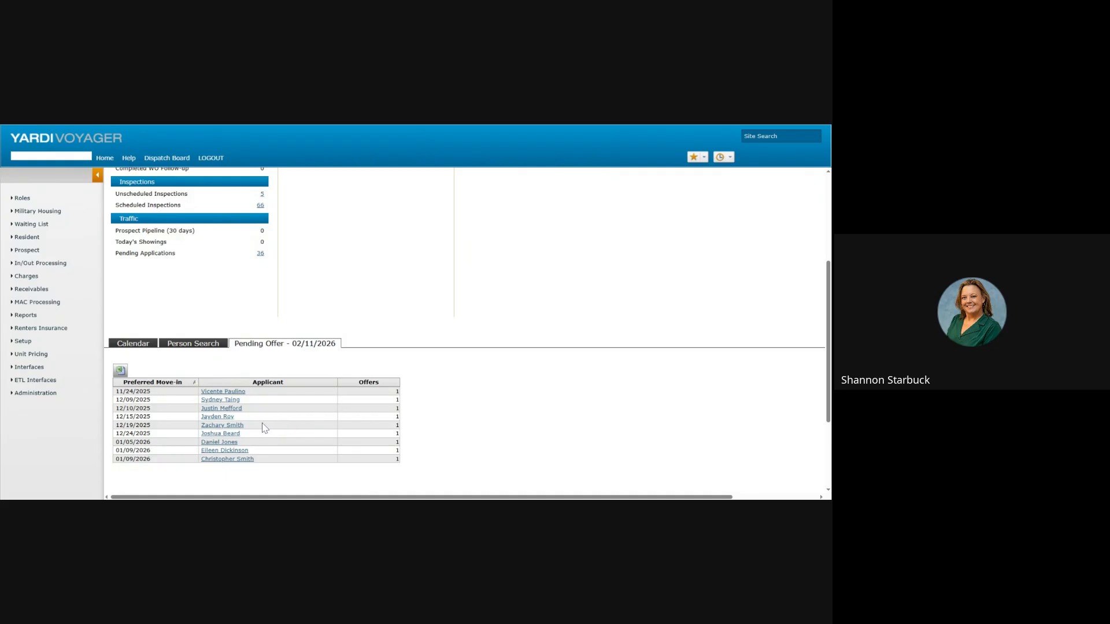
scroll(358, 336, "up", 2)
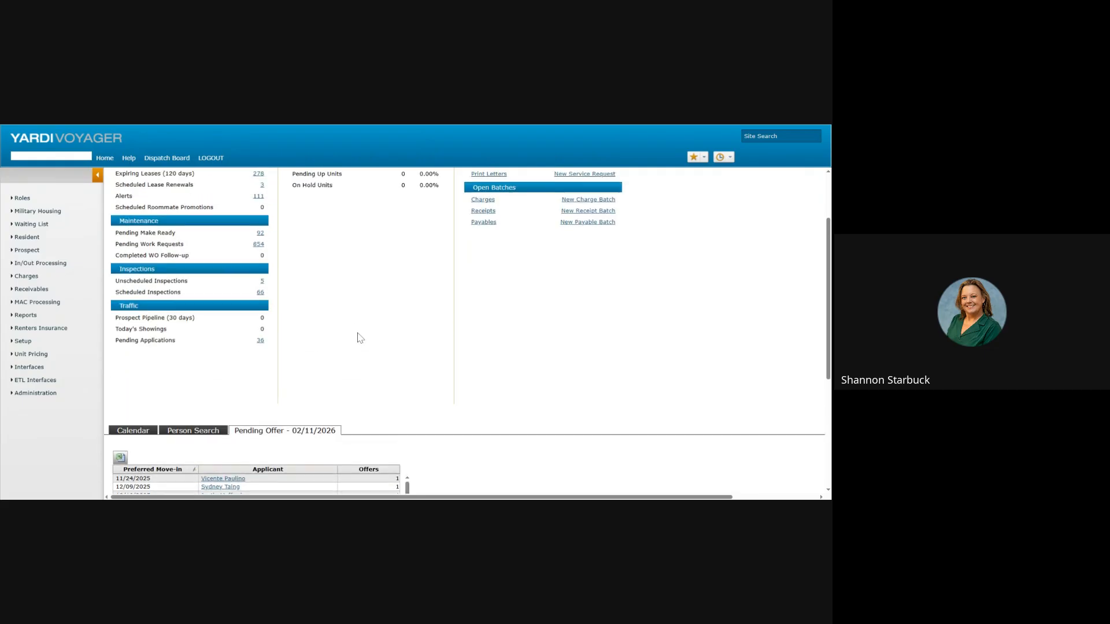
scroll(358, 338, "up", 2)
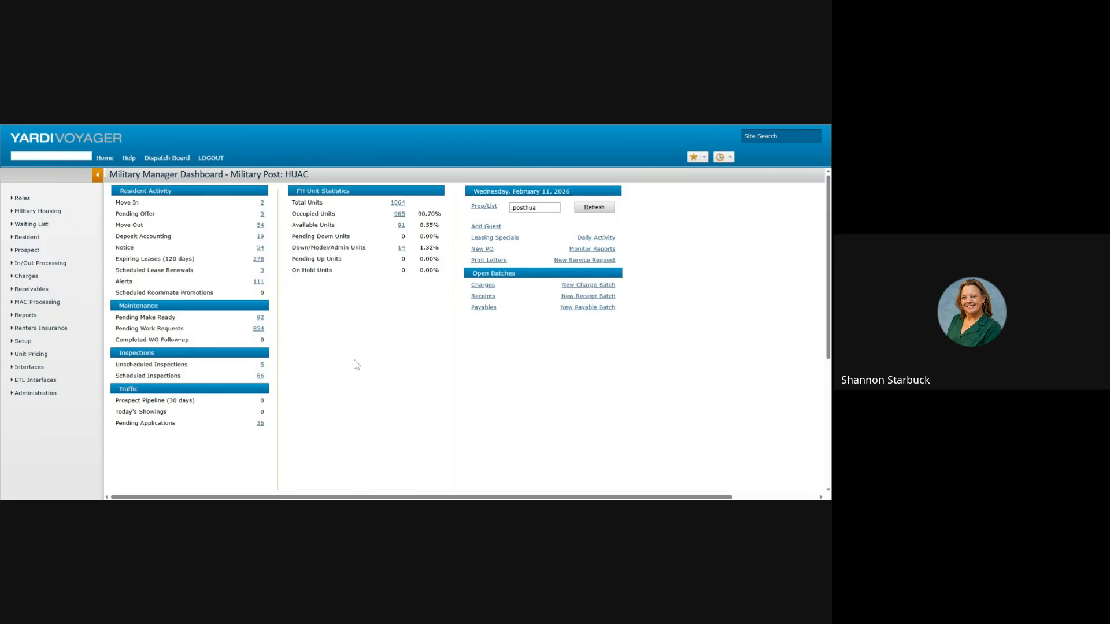
scroll(349, 341, "down", 4)
scroll(323, 413, "down", 2)
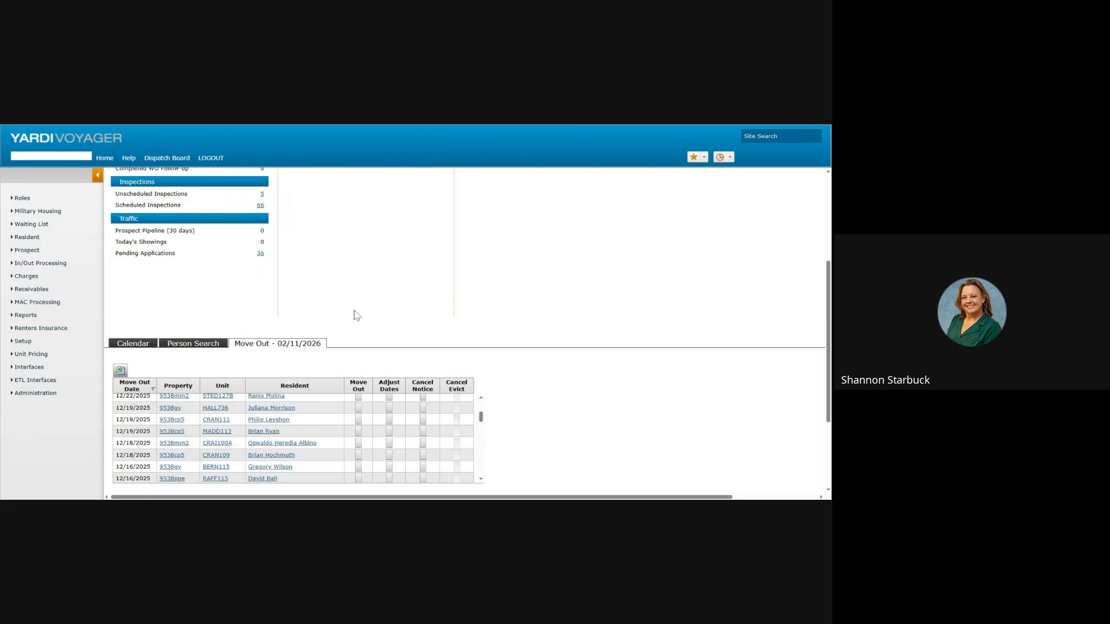
scroll(366, 312, "up", 3)
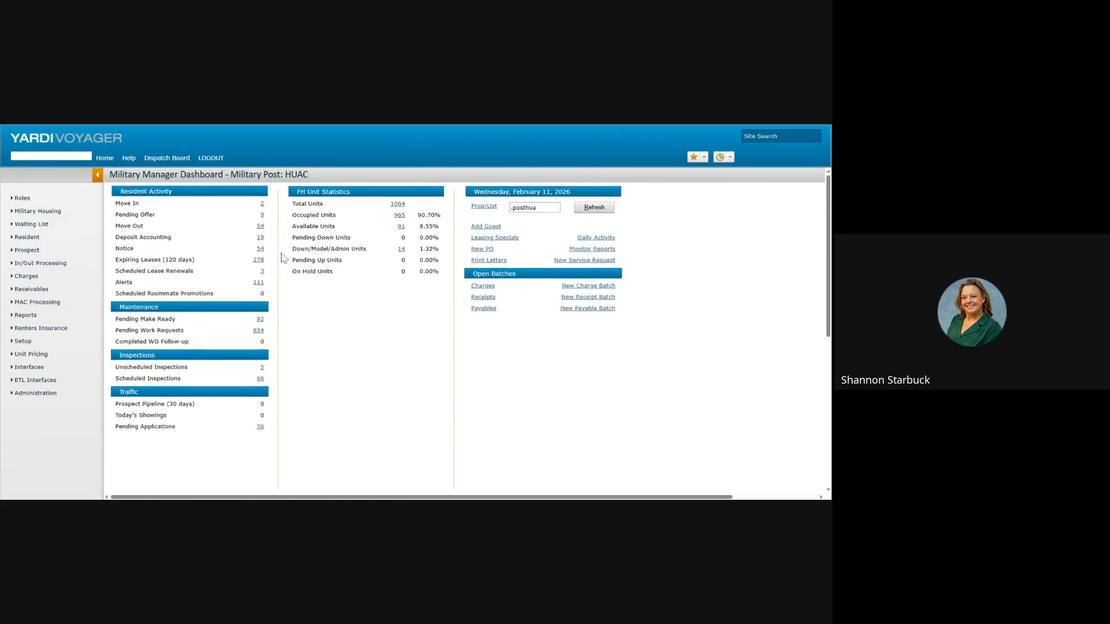
Step: Scroll through the 111 dashboard alerts, then show the Pending Applications list
left_click(259, 283)
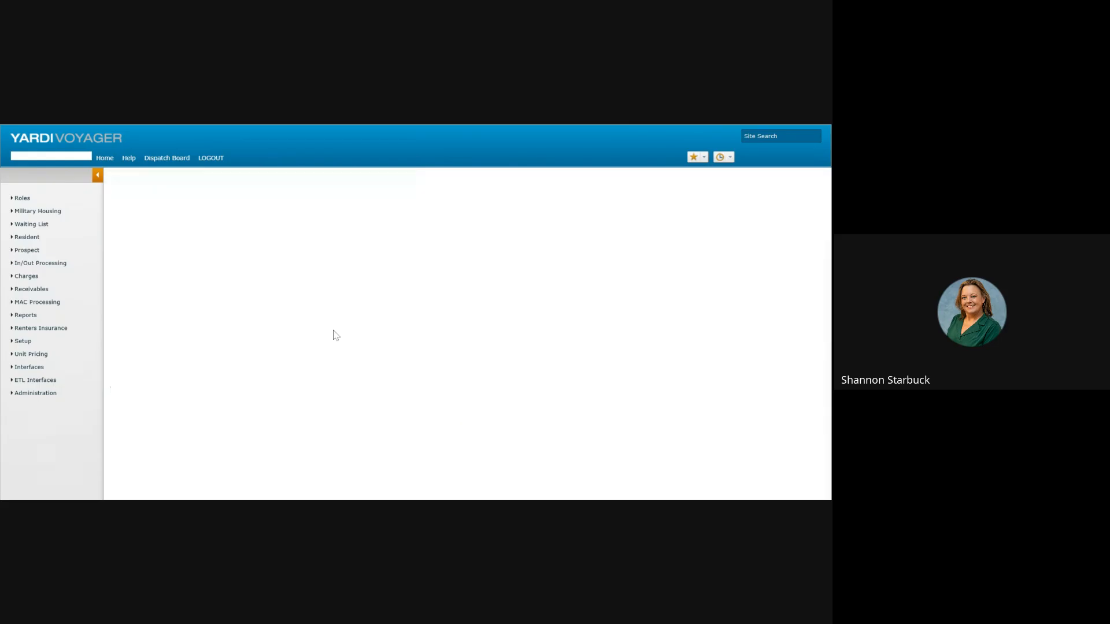
scroll(370, 381, "down", 4)
scroll(347, 405, "down", 10)
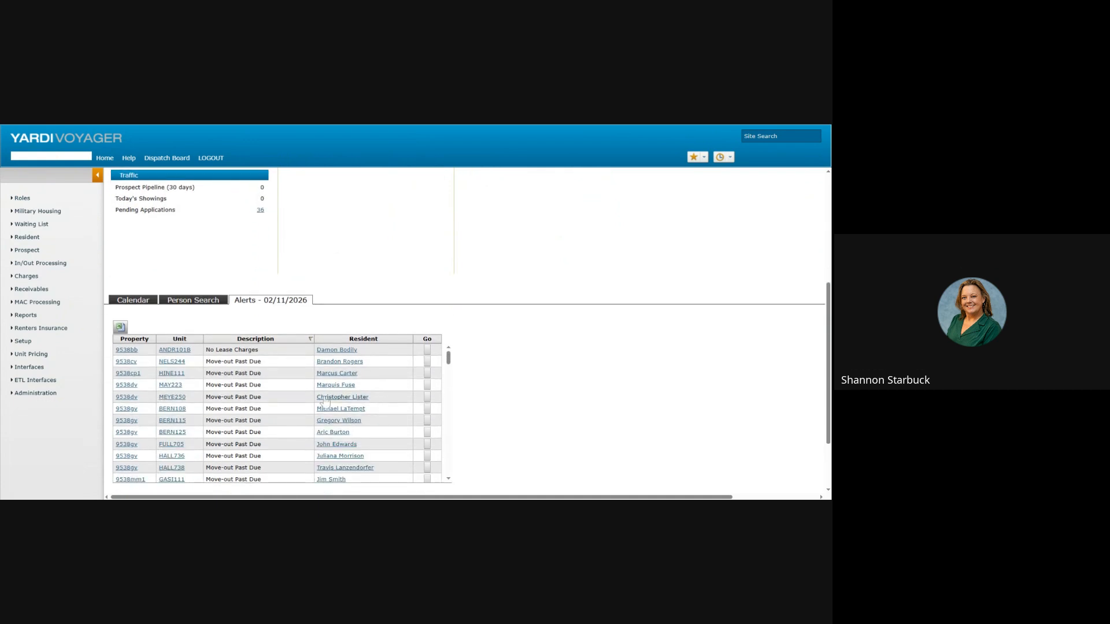
scroll(307, 406, "down", 10)
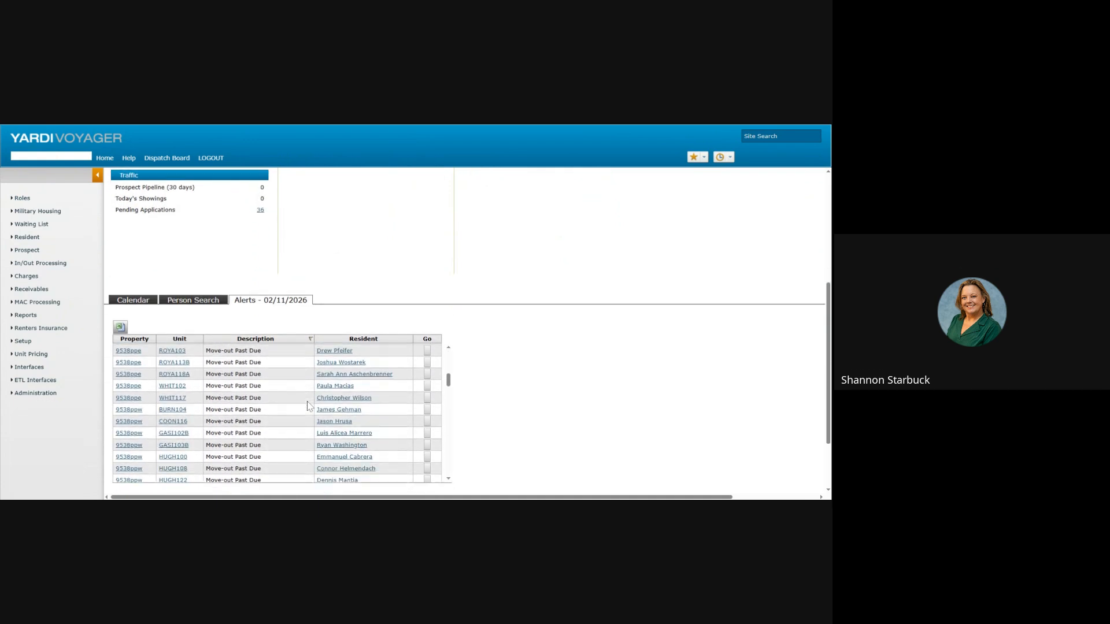
scroll(308, 409, "down", 3)
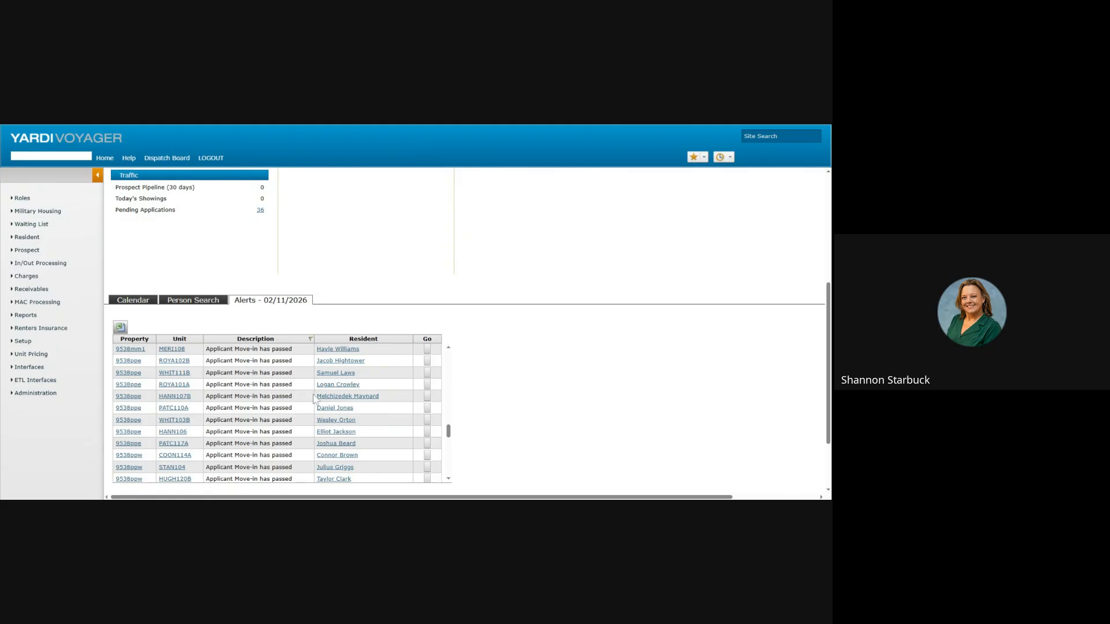
scroll(368, 292, "up", 5)
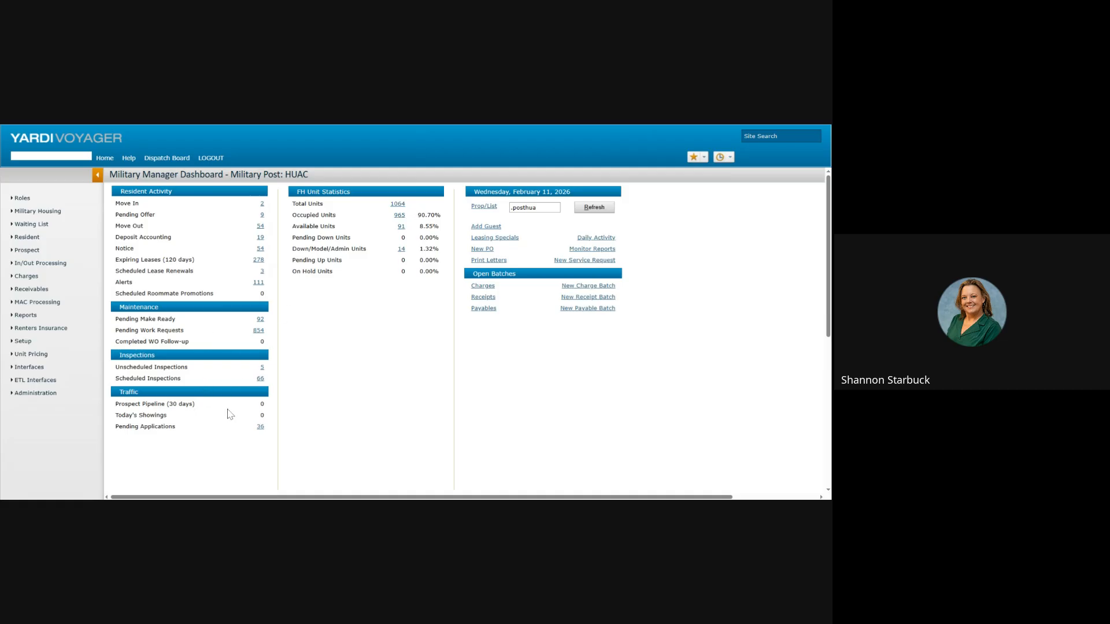
scroll(231, 412, "down", 1)
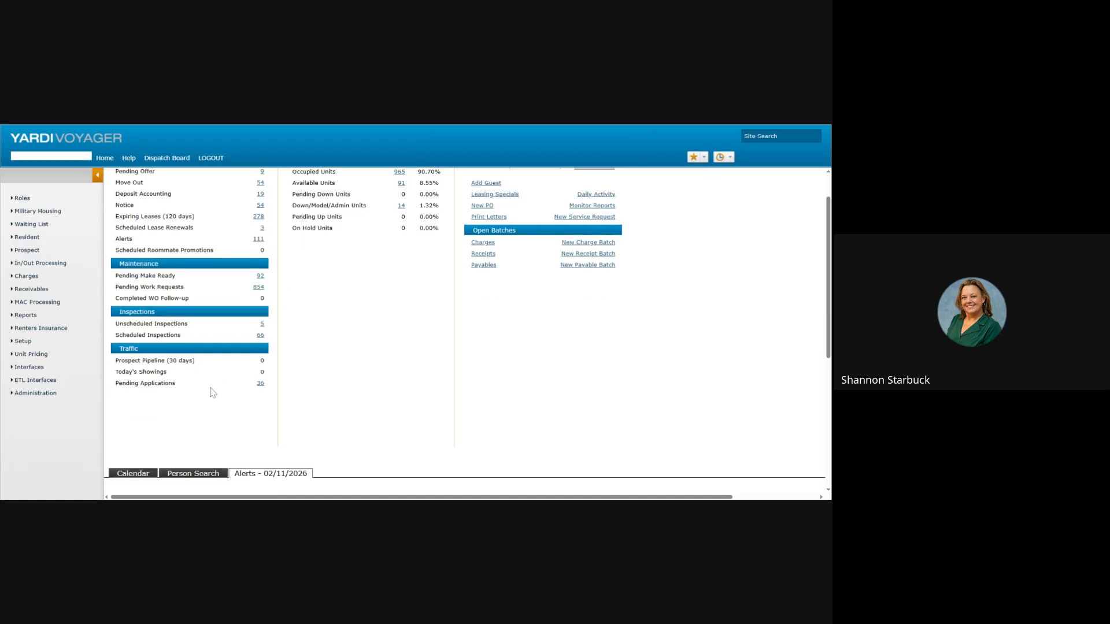
left_click(261, 384)
scroll(363, 380, "down", 2)
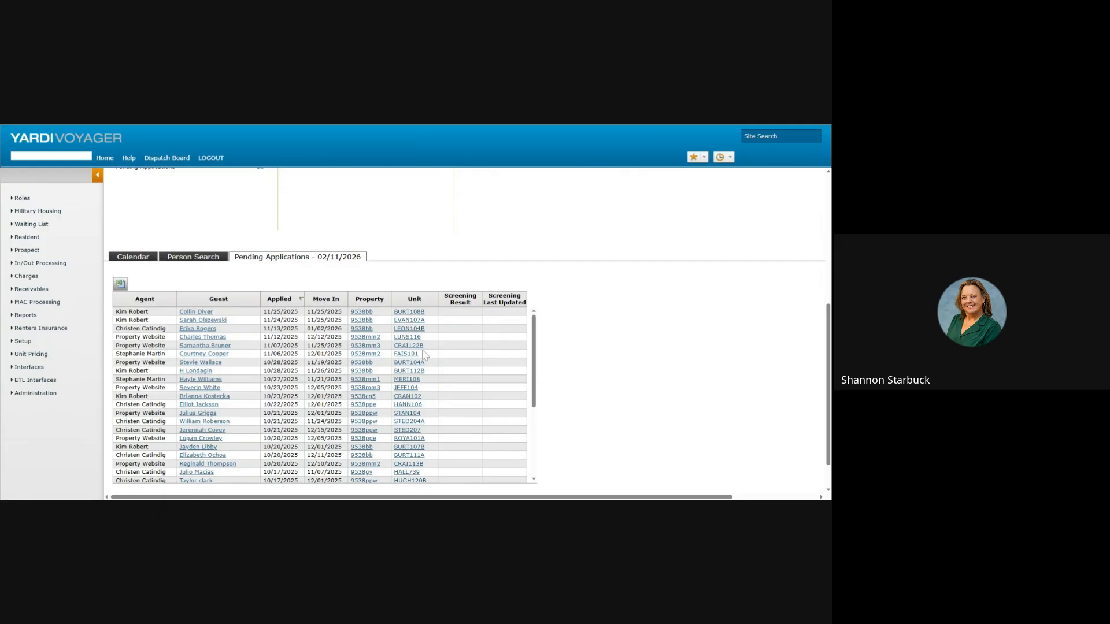
scroll(424, 354, "down", 3)
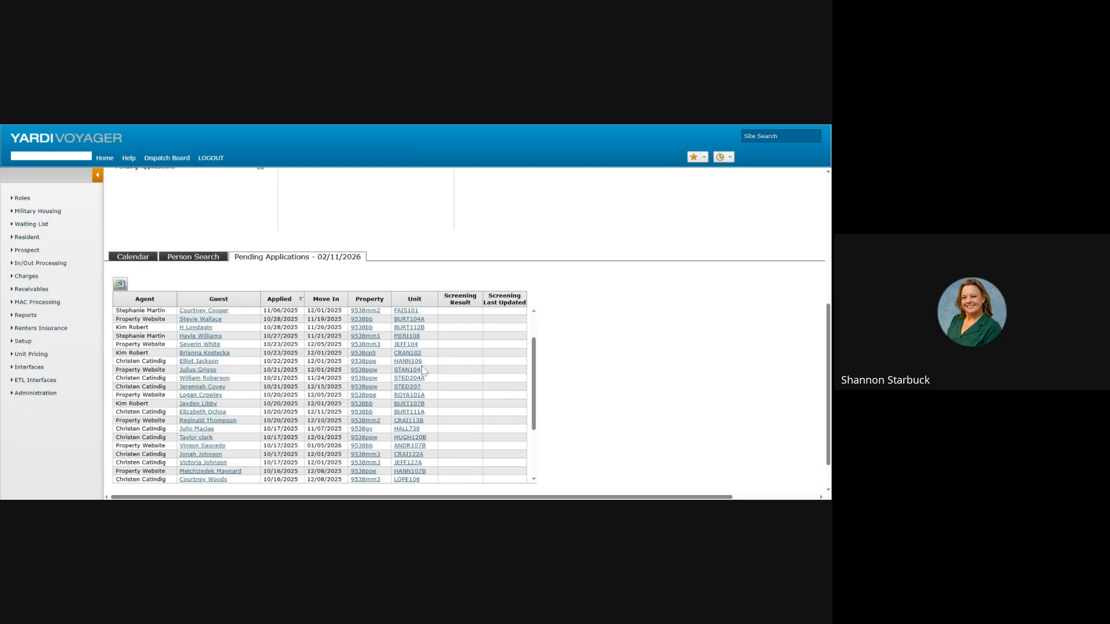
scroll(412, 376, "up", 5)
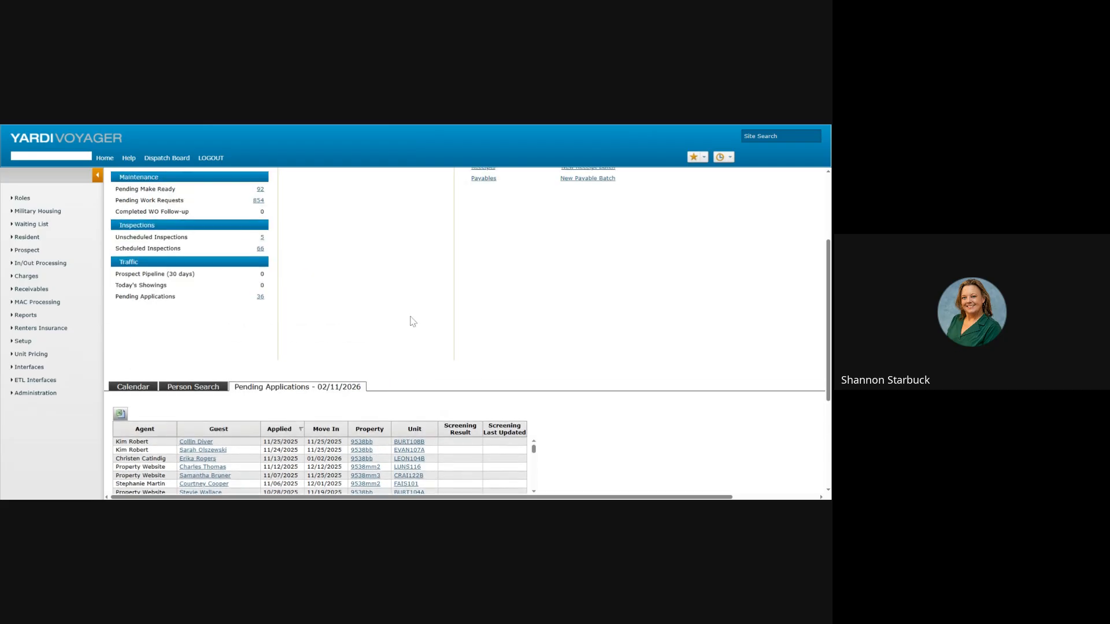
scroll(413, 321, "up", 3)
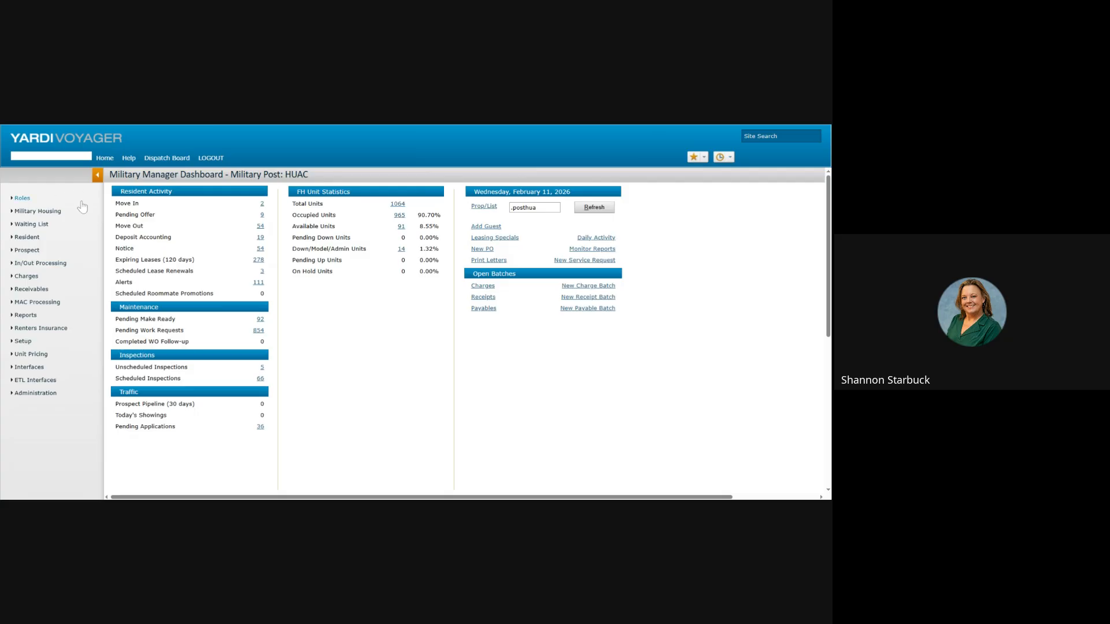
scroll(315, 364, "down", 5)
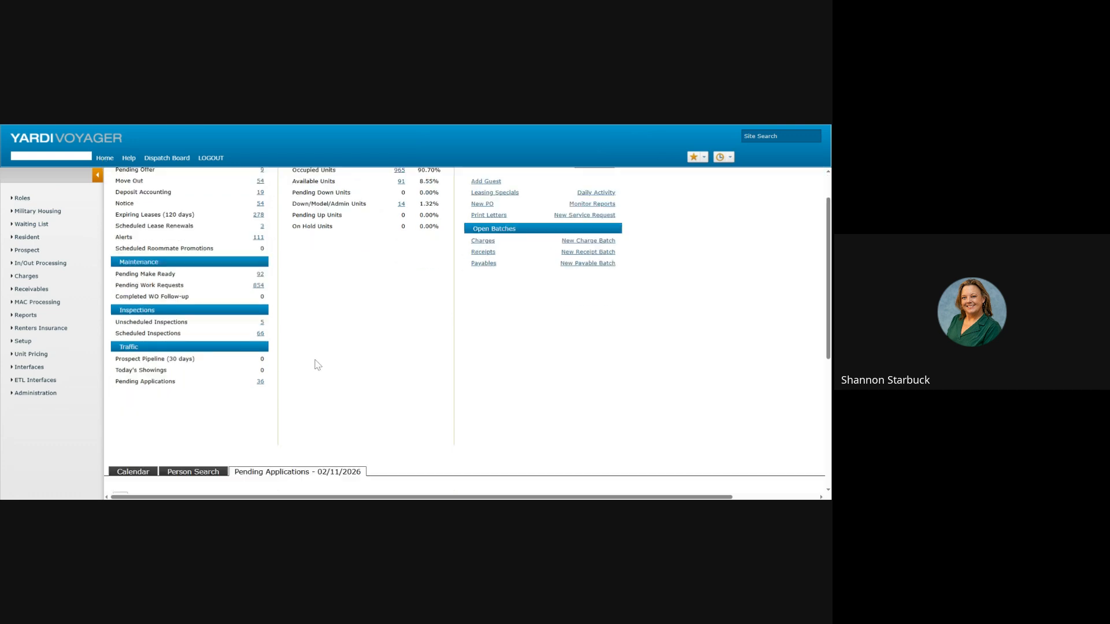
left_click(193, 258)
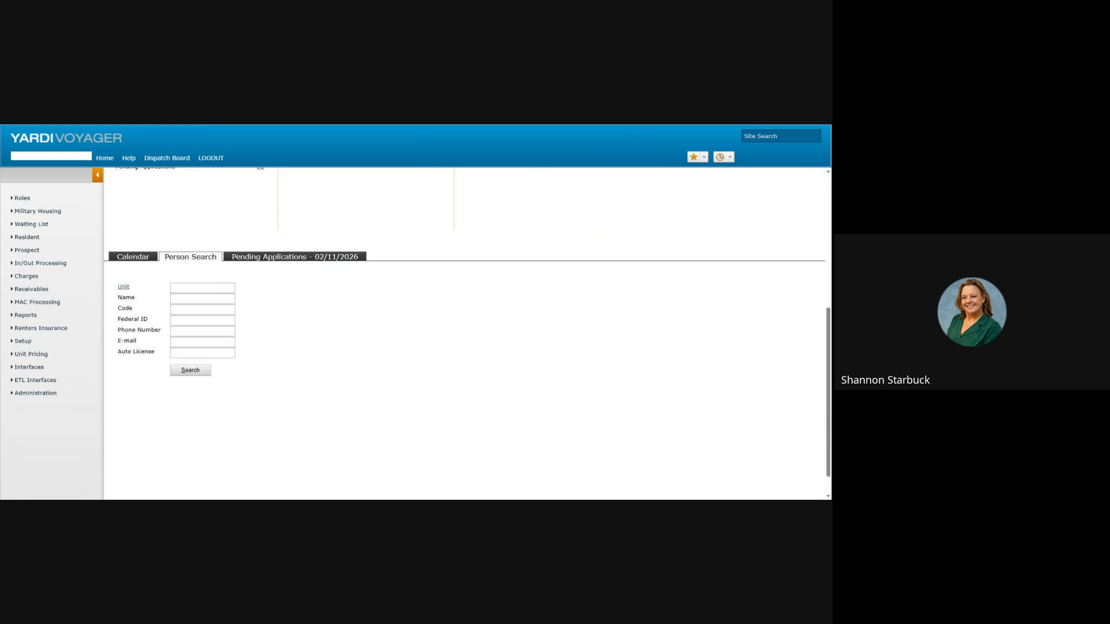
left_click(202, 299)
type("word")
left_click(191, 370)
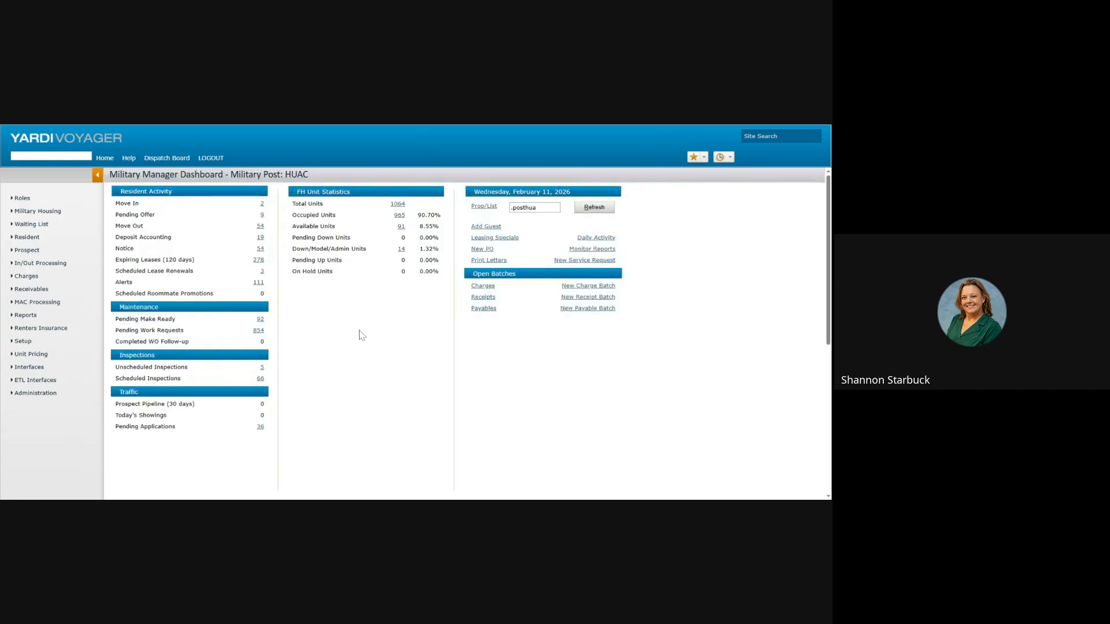
scroll(361, 329, "down", 5)
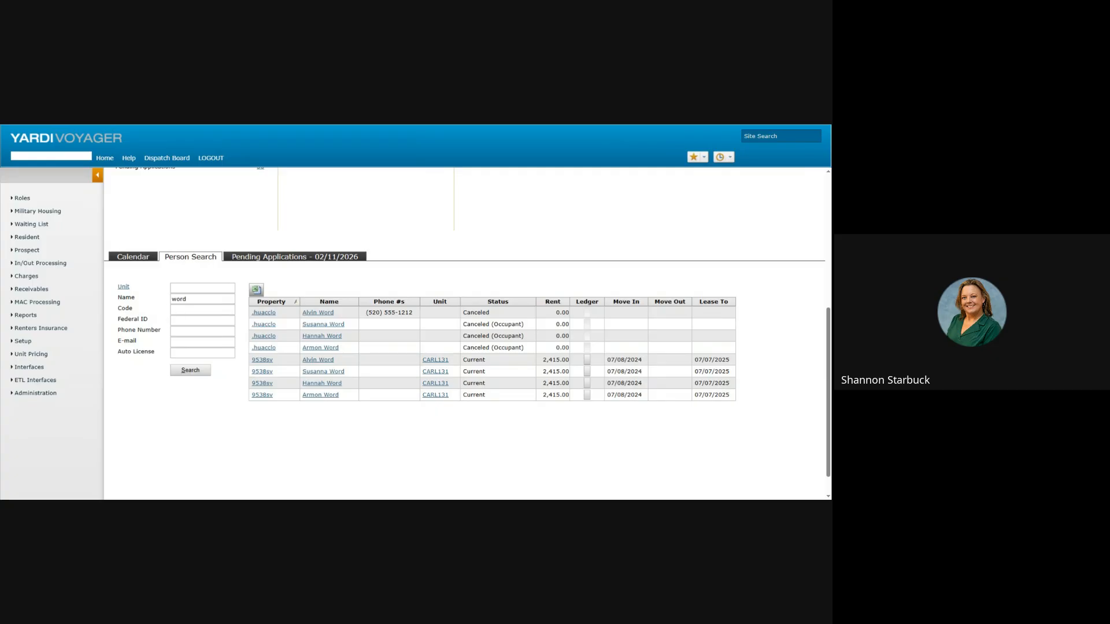
left_click(317, 360)
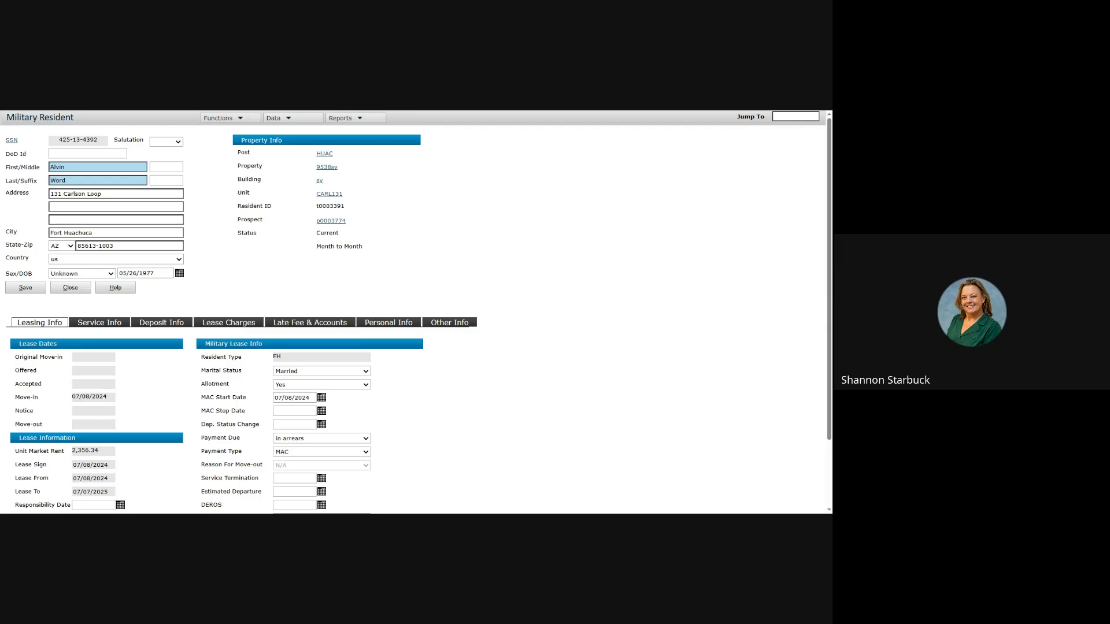
Step: Review the resident's ledger with its 2,415.00 BAH balance, then go back to the record
left_click(347, 117)
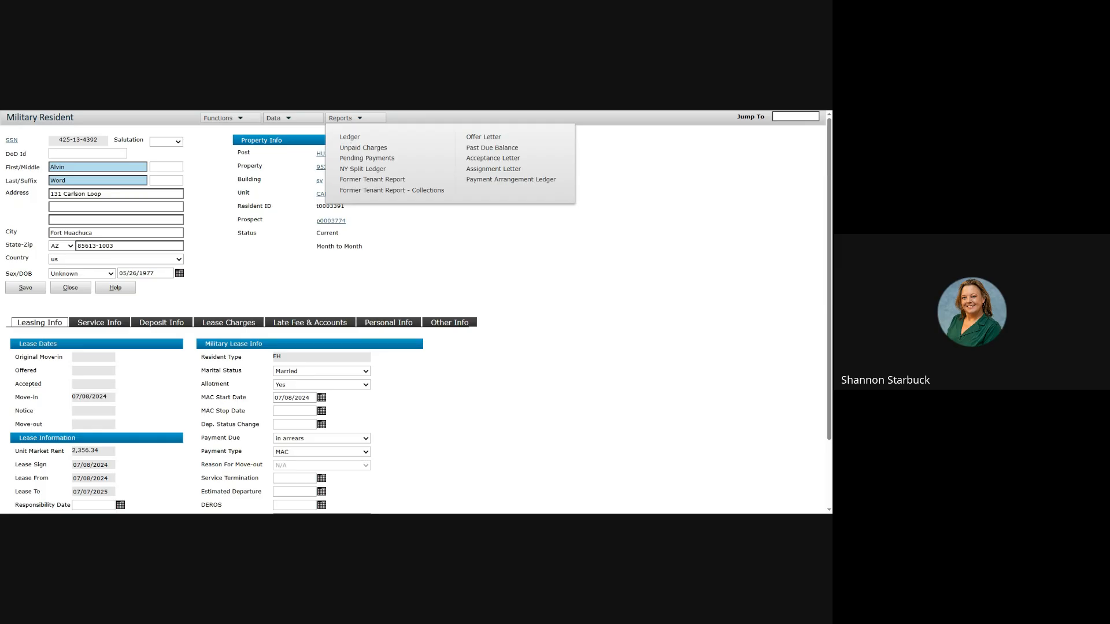
left_click(527, 114)
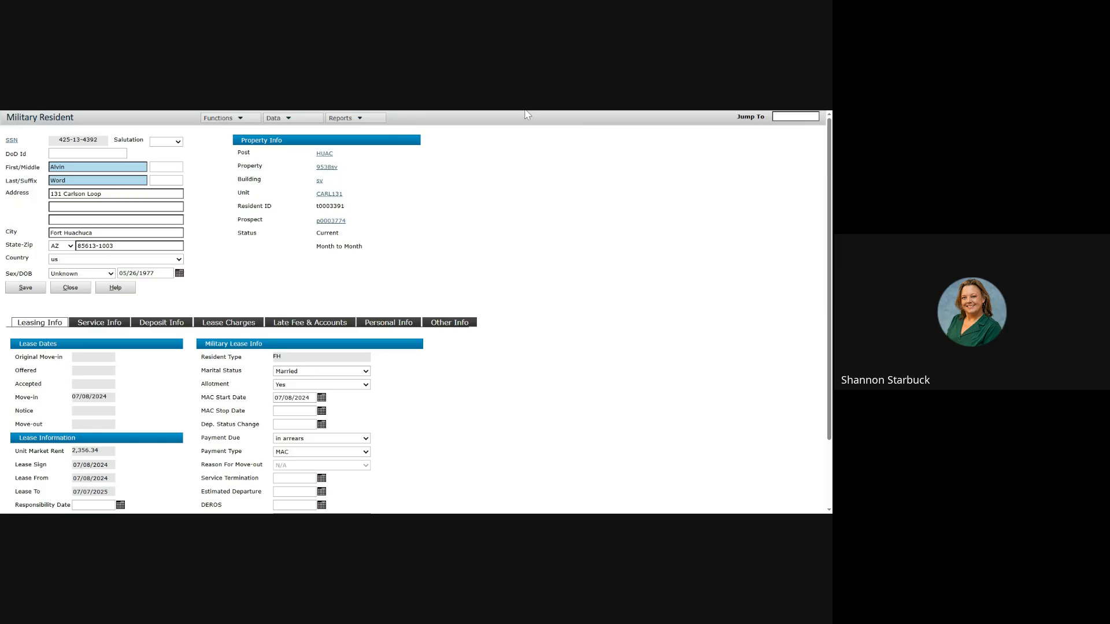
left_click_drag(525, 111, 524, 122)
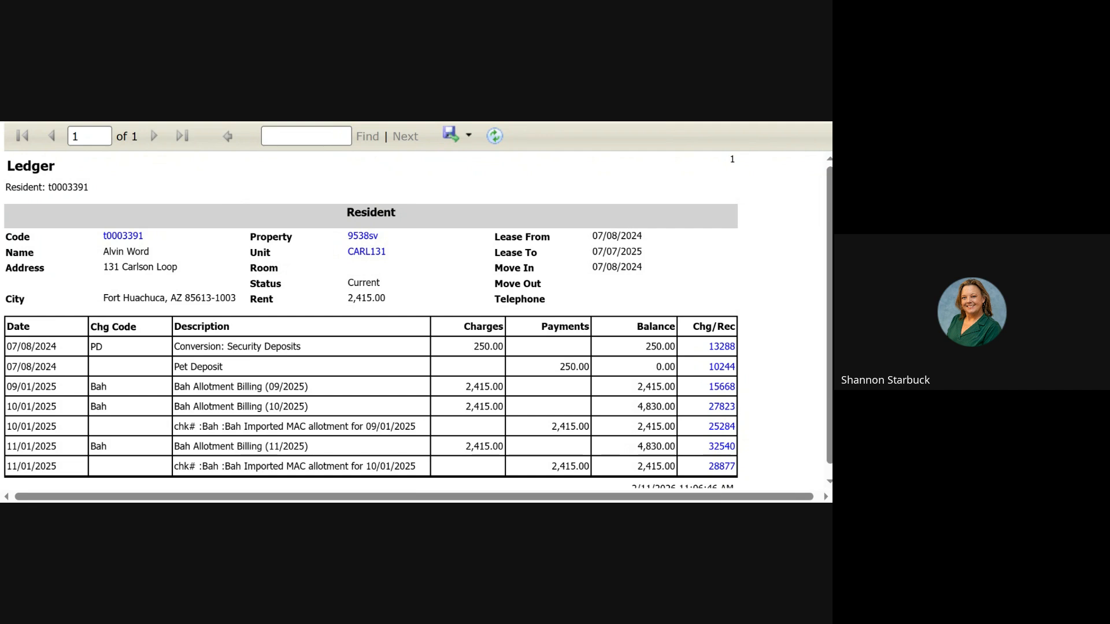
key("super+Up")
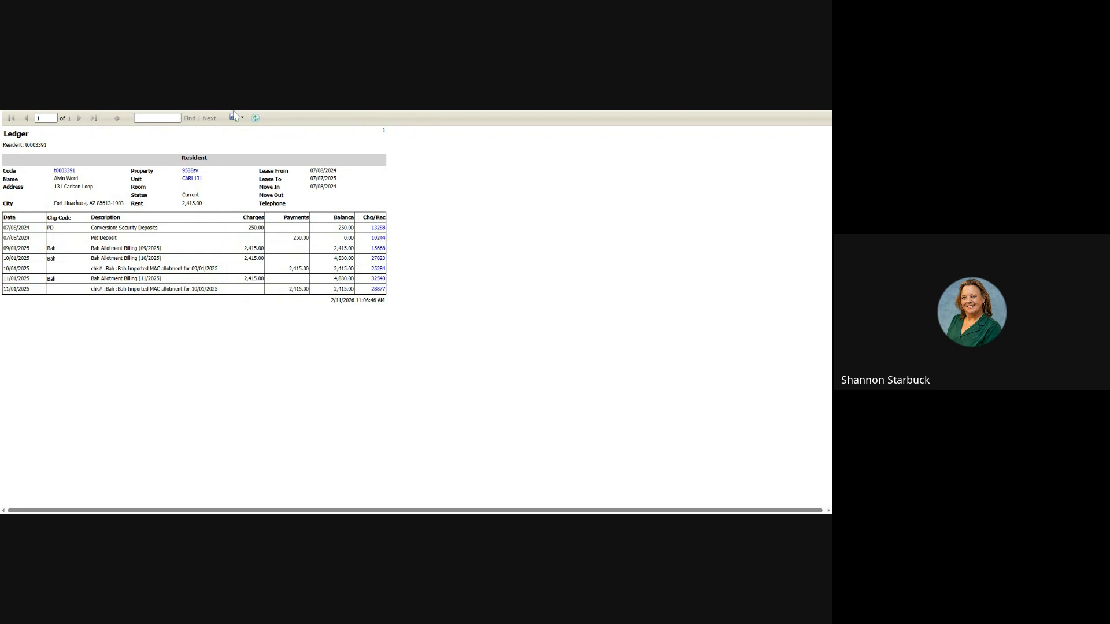
key("super+Down")
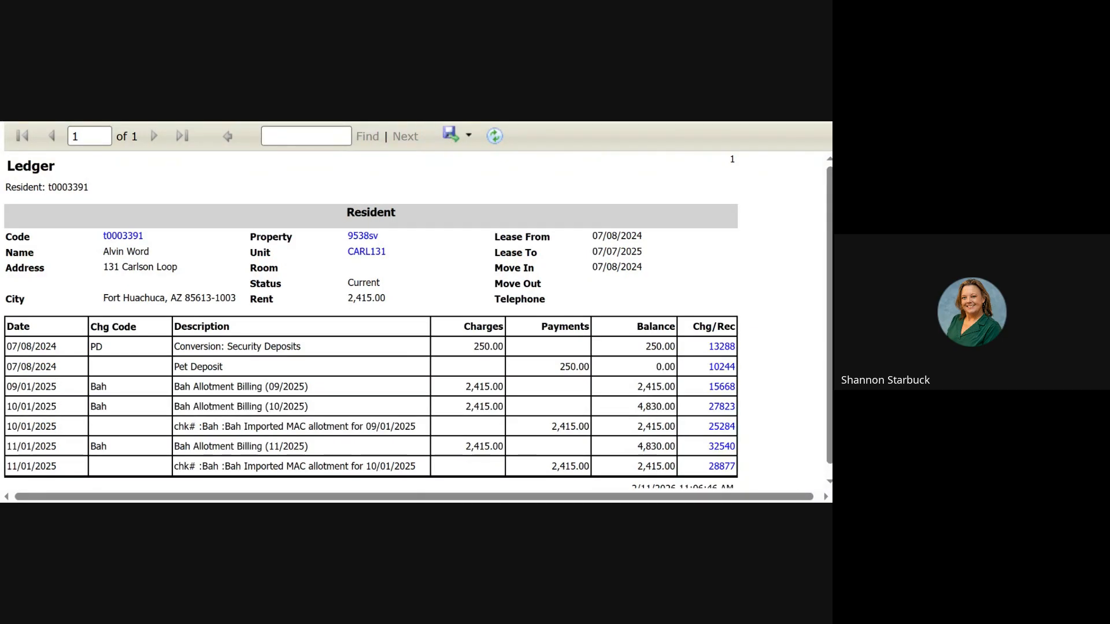
key("alt+Tab")
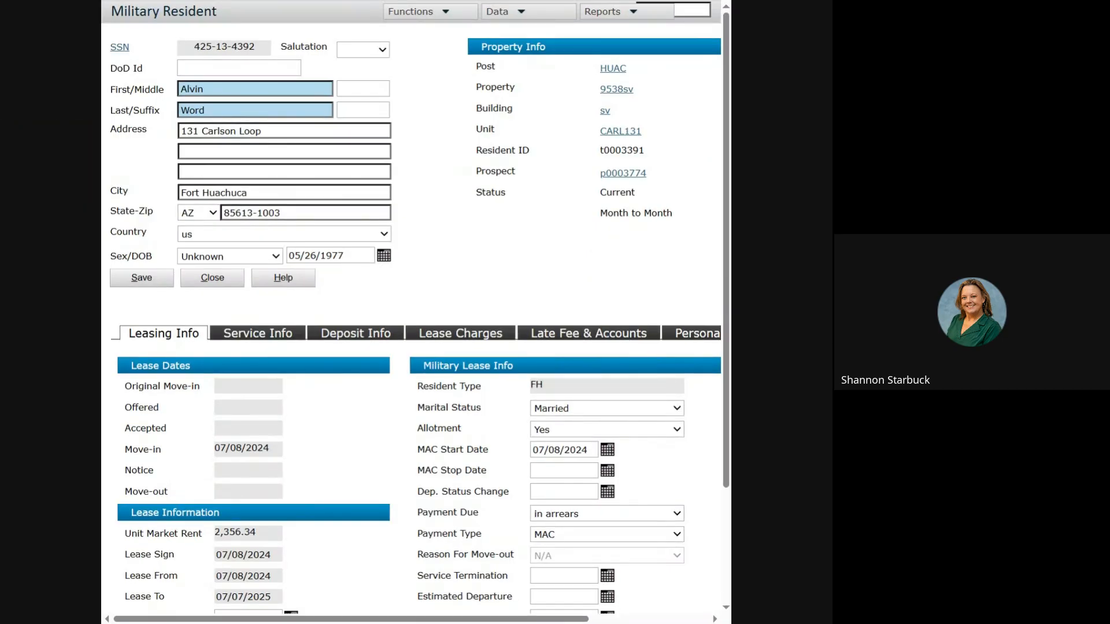
Step: Maximize the resident record and show the Data menu of resident items
key("super+Up")
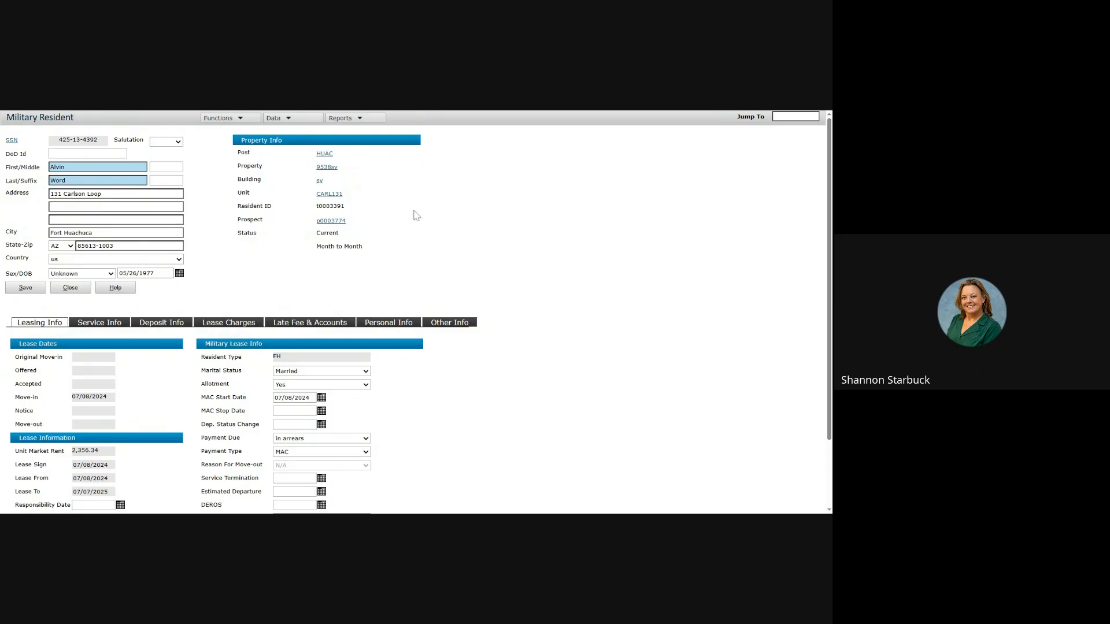
left_click(223, 120)
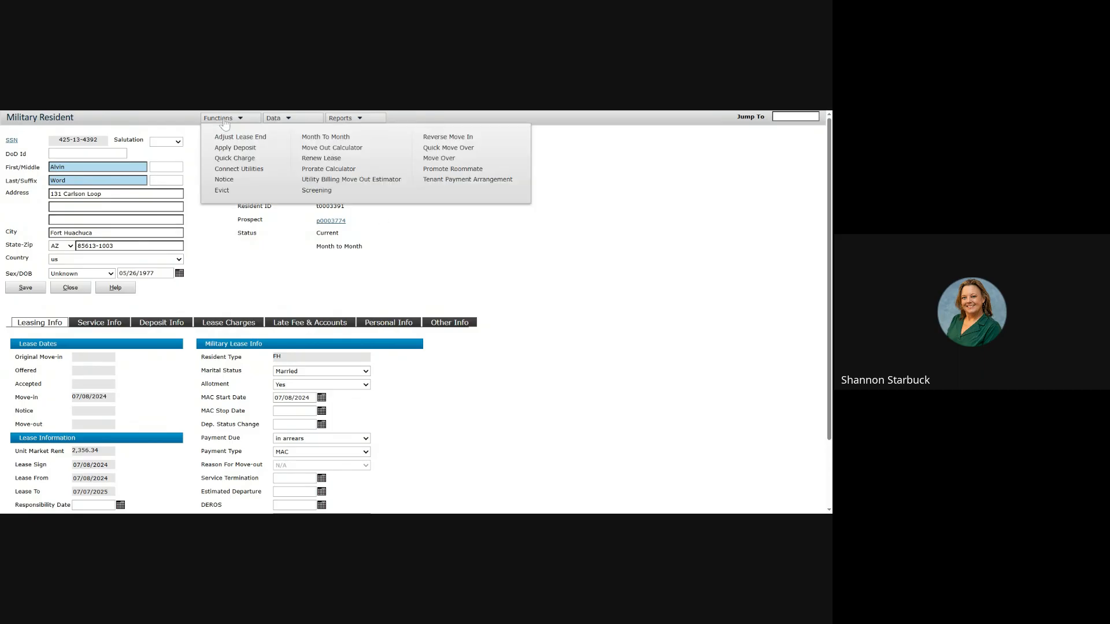
left_click(288, 120)
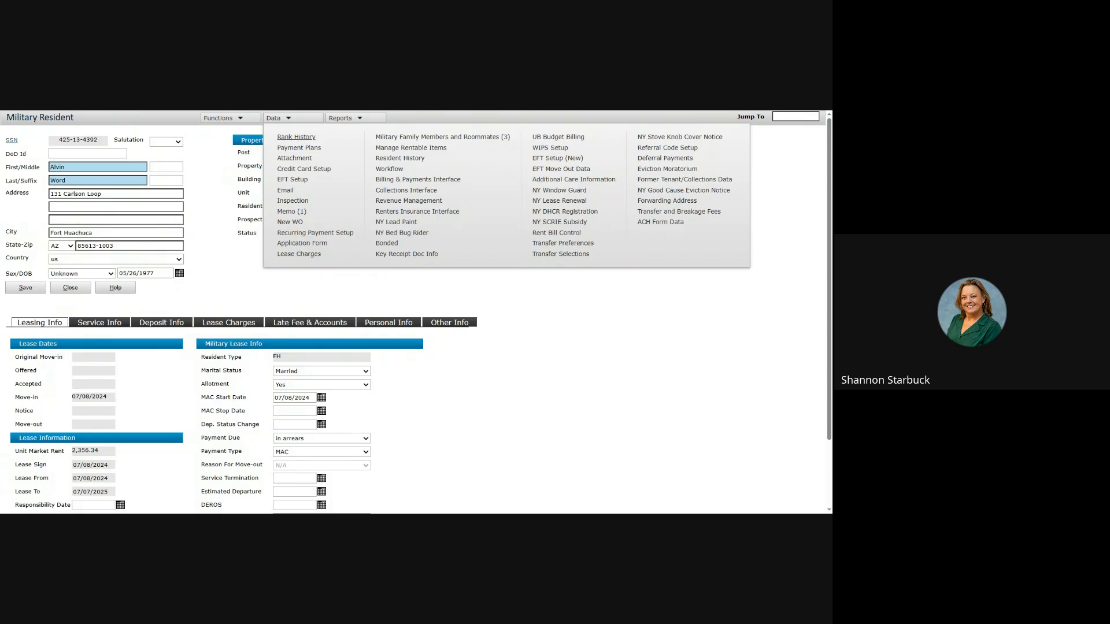
Step: In Rank History, set the BAH rank to BG - Brigadier General
left_click(292, 141)
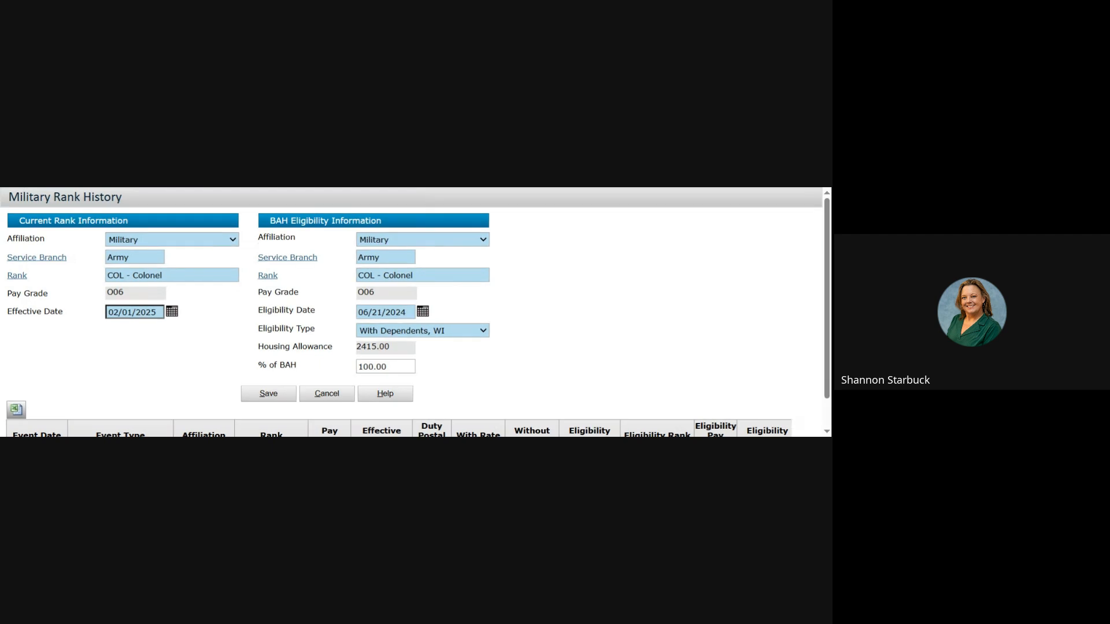
double_click(692, 186)
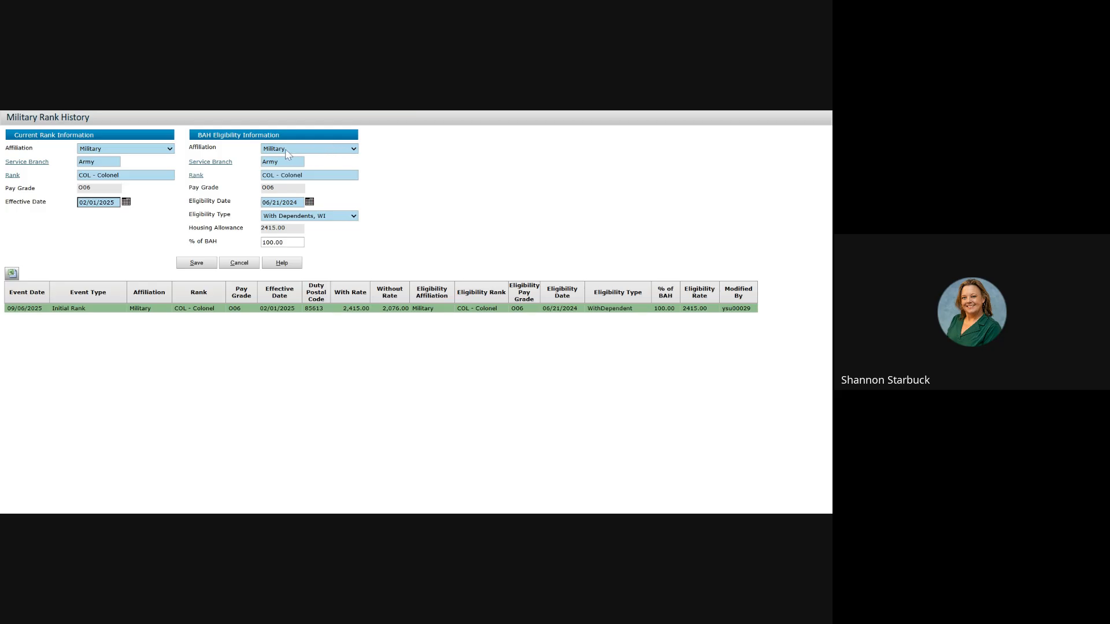
left_click(196, 177)
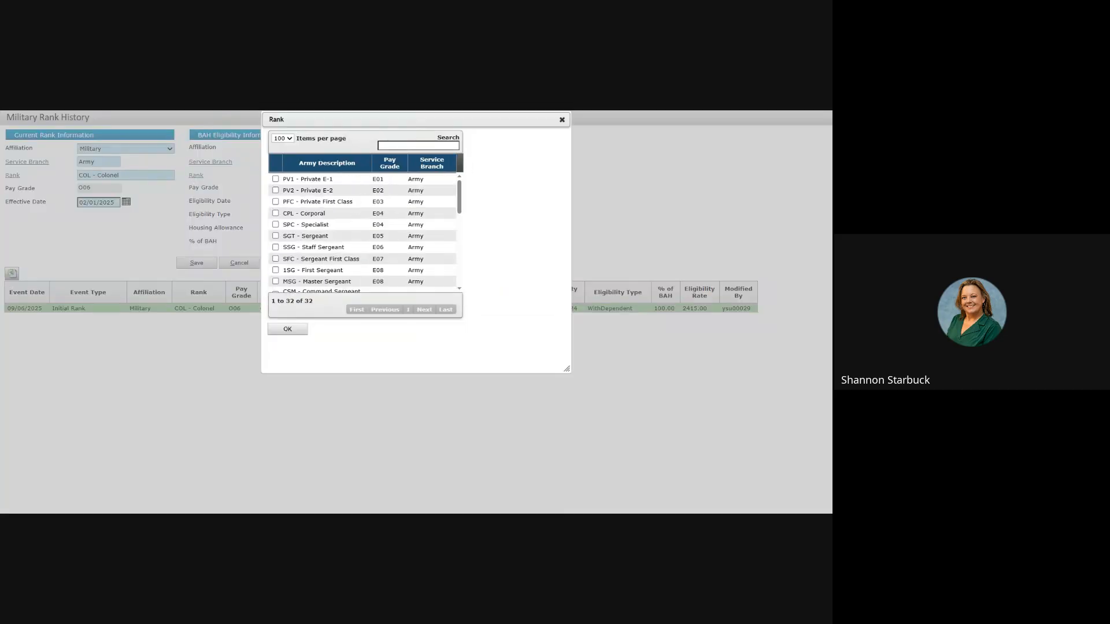
scroll(363, 231, "down", 8)
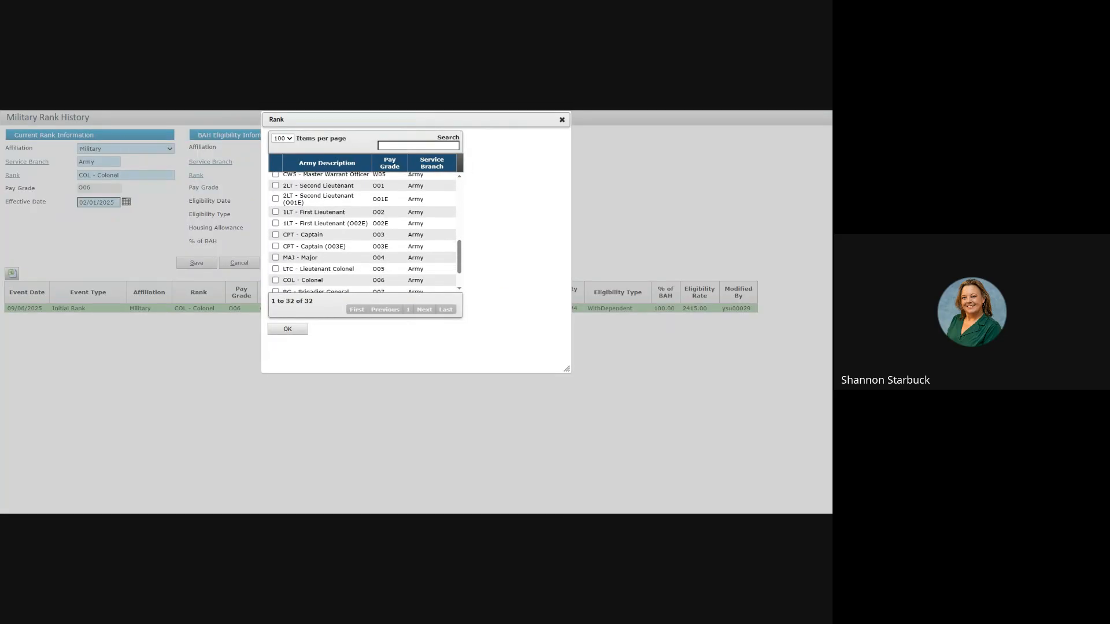
scroll(321, 254, "down", 2)
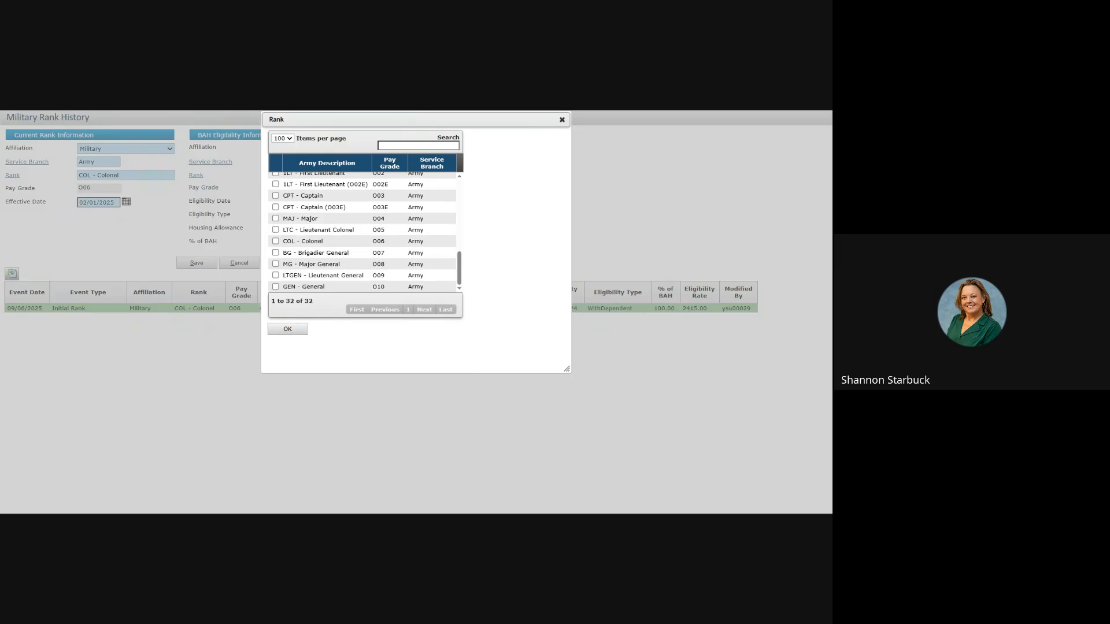
left_click(276, 253)
left_click(289, 329)
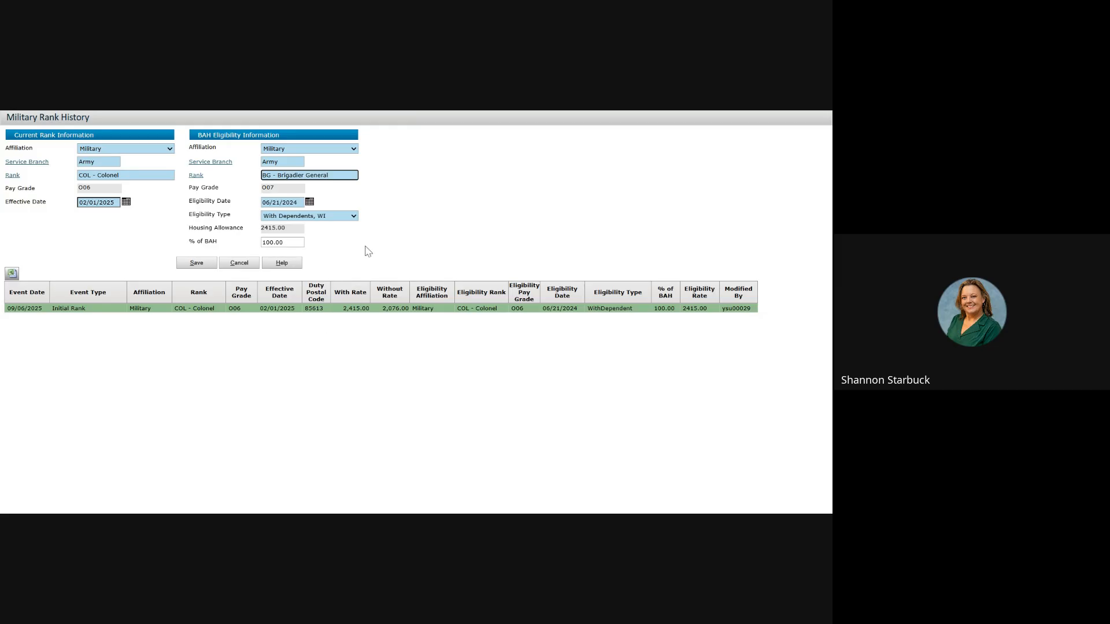
Step: Set the eligibility effective date to 02/11/2026 and save the change
left_click(297, 203)
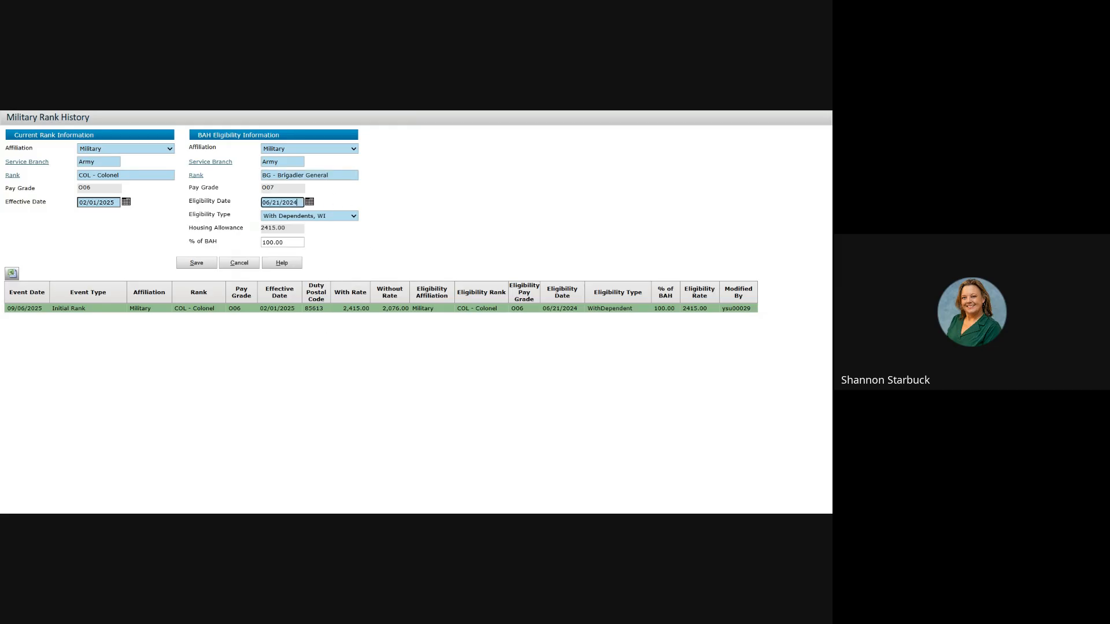
left_click(126, 201)
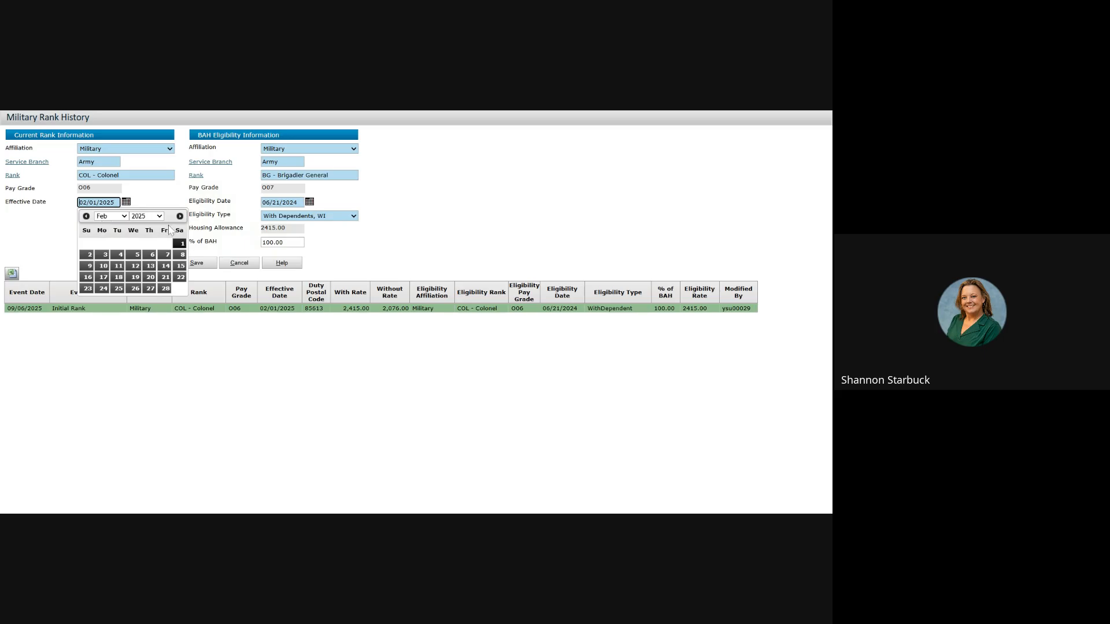
left_click(164, 389)
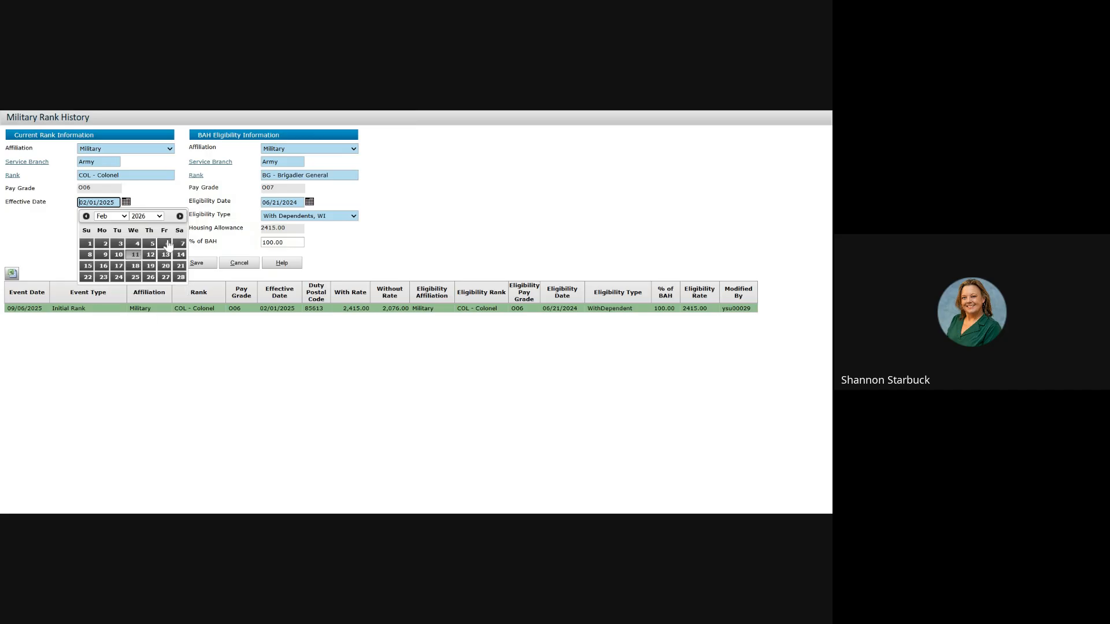
left_click(135, 255)
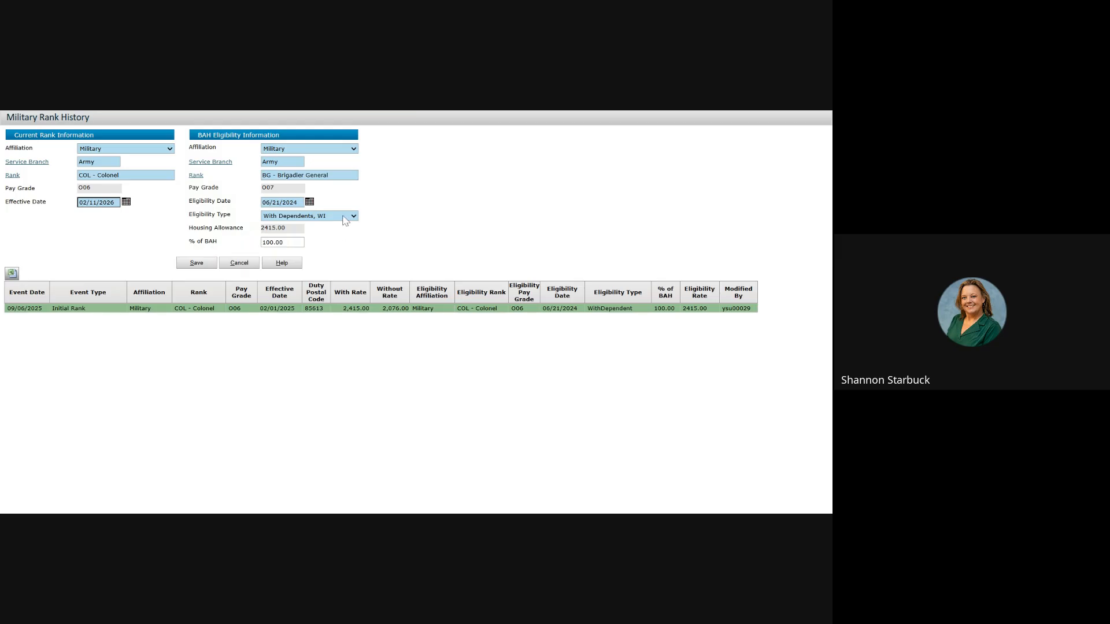
left_click(200, 266)
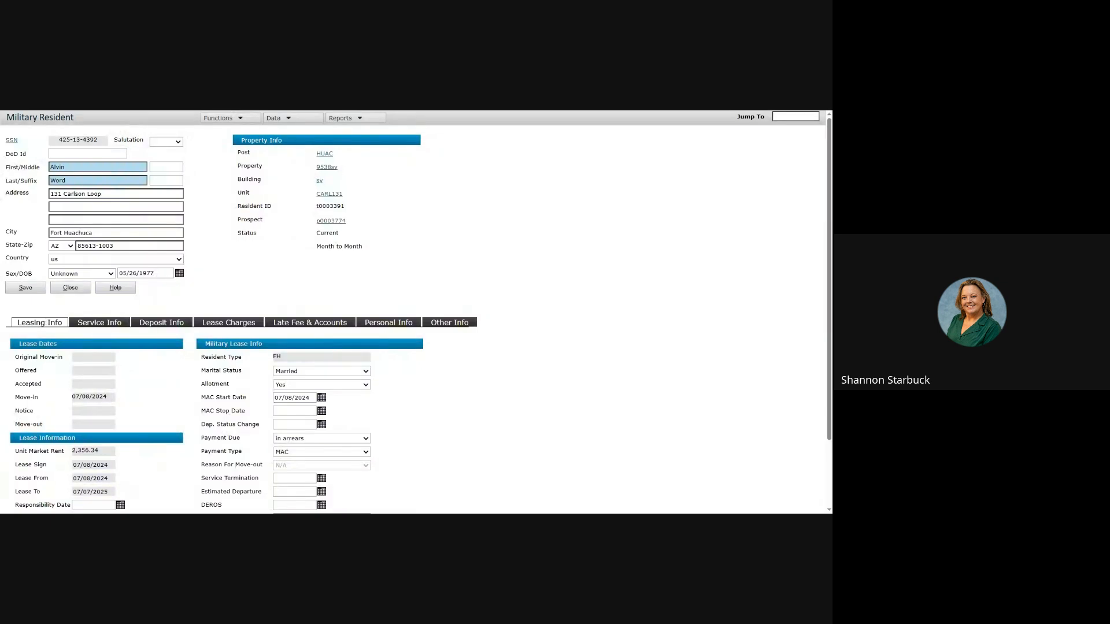
Step: Open the resident's memos and start a new memo entry
left_click(276, 118)
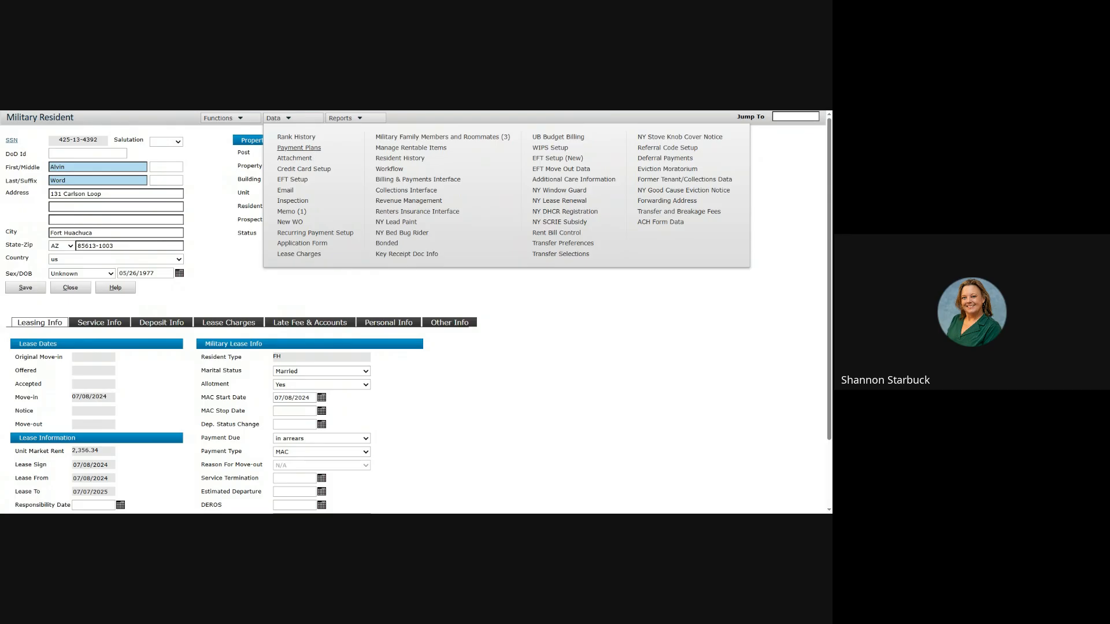
left_click(291, 213)
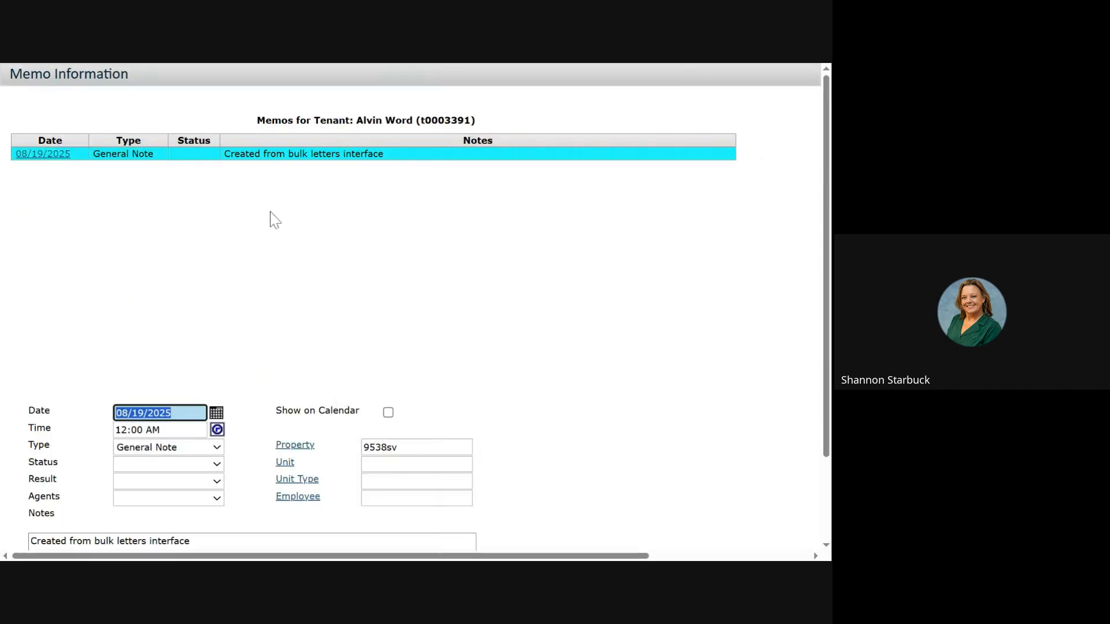
scroll(302, 323, "down", 1)
scroll(304, 322, "down", 1)
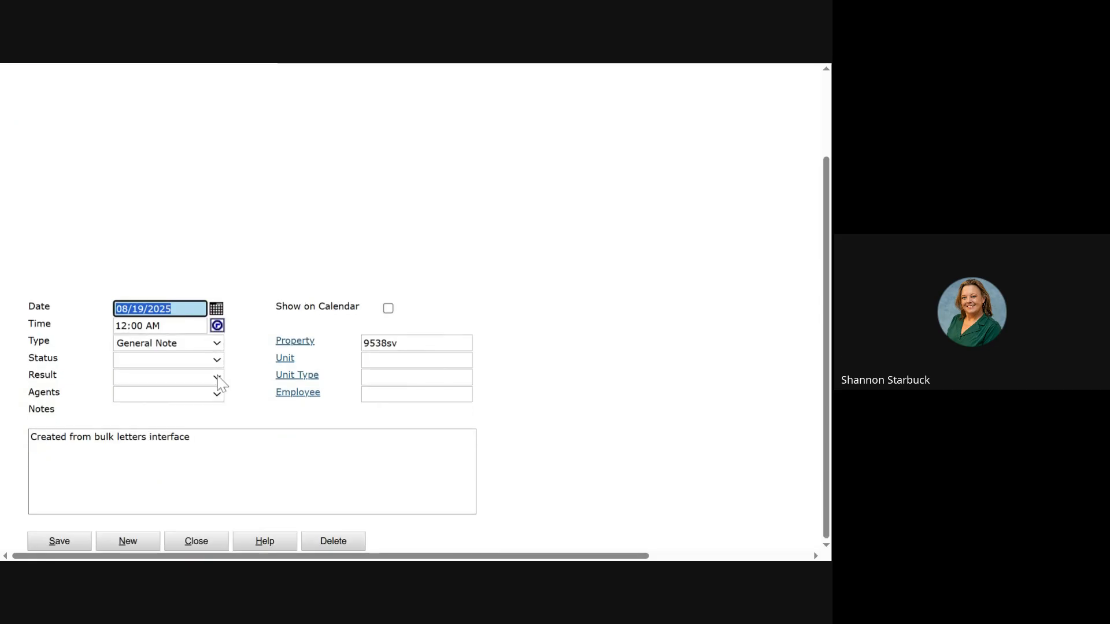
left_click(215, 348)
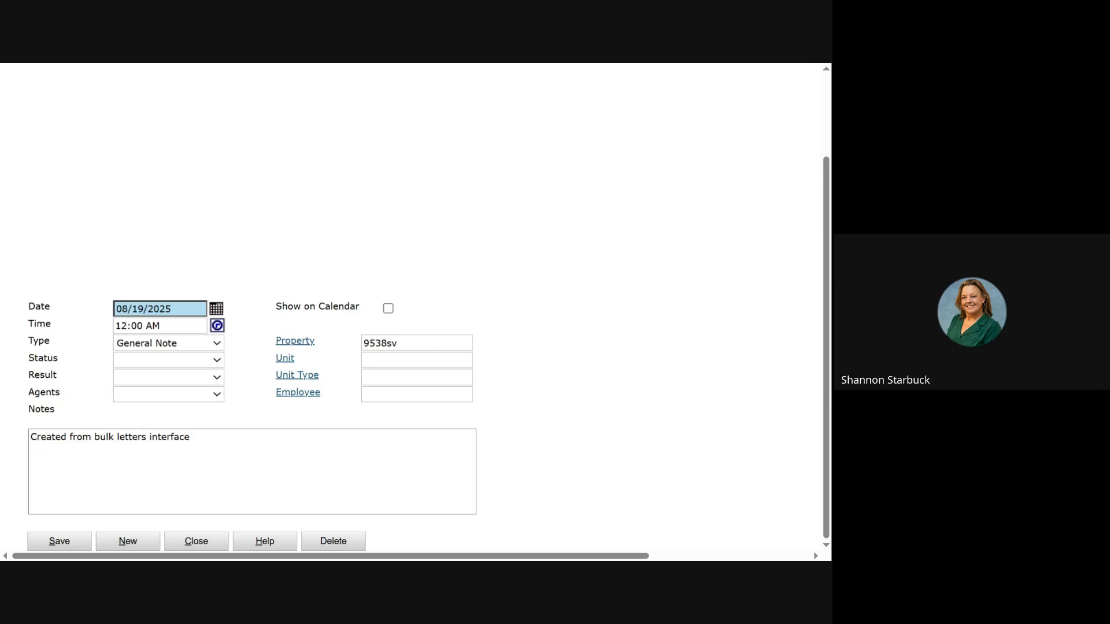
Step: Save a Text Message memo with status Memo and note 'Test', then close the memos
left_click(148, 399)
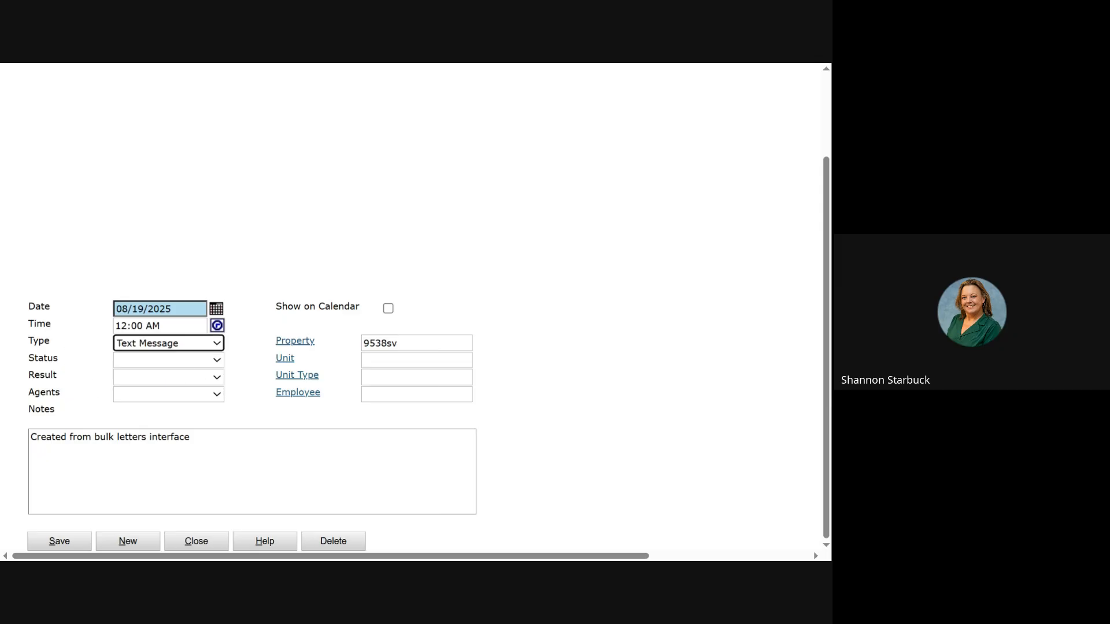
left_click(199, 438)
left_click(200, 361)
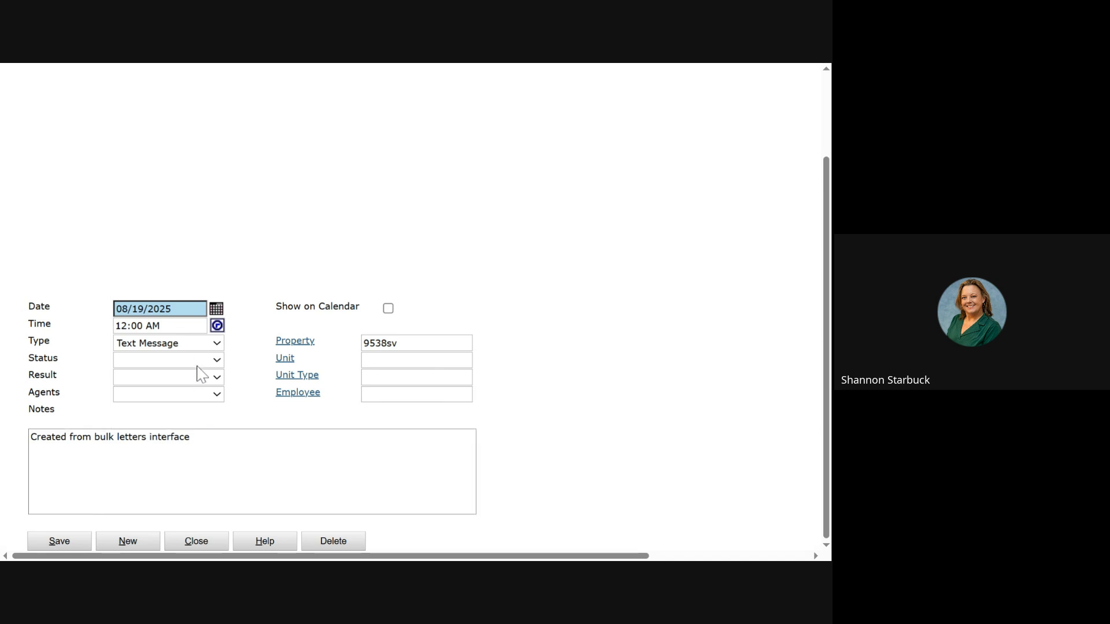
left_click(203, 404)
left_click(204, 376)
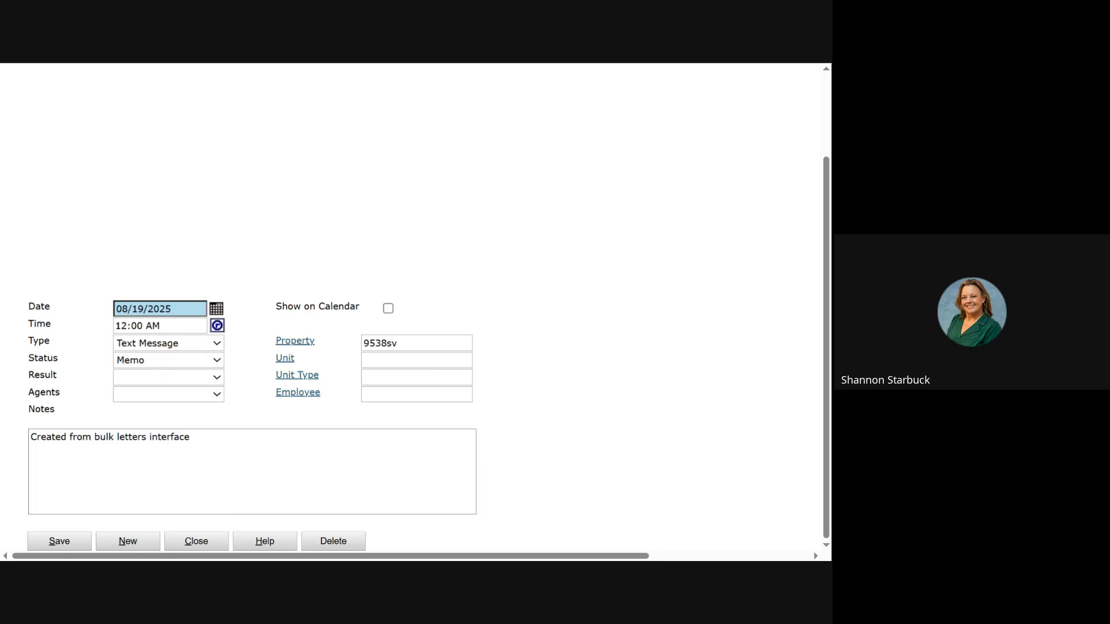
left_click(191, 437)
left_click_drag(190, 438, 27, 438)
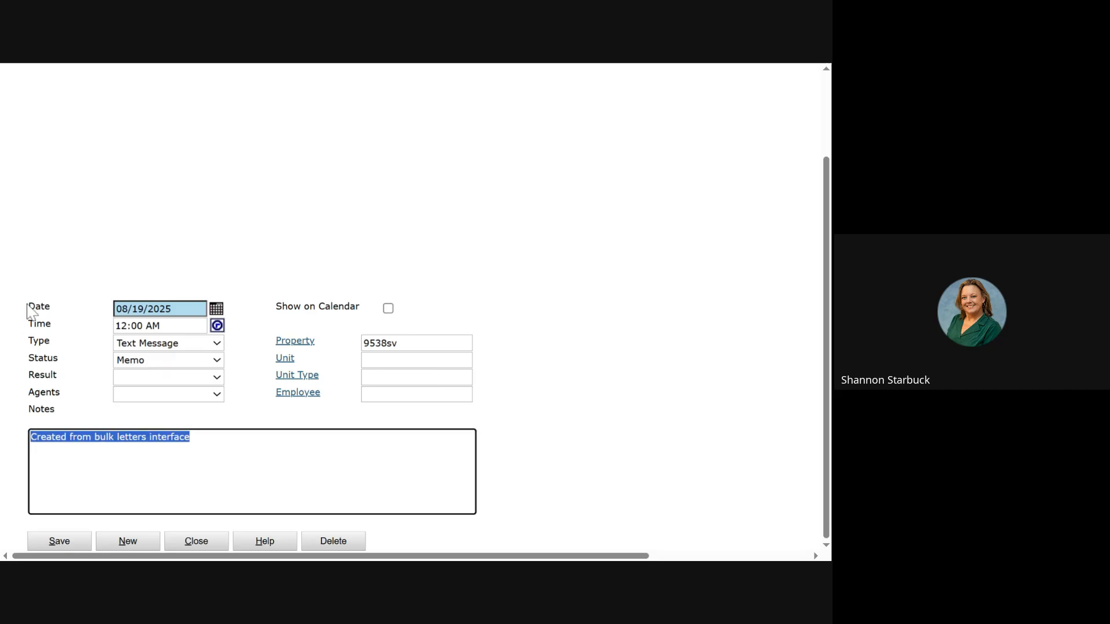
type("Test")
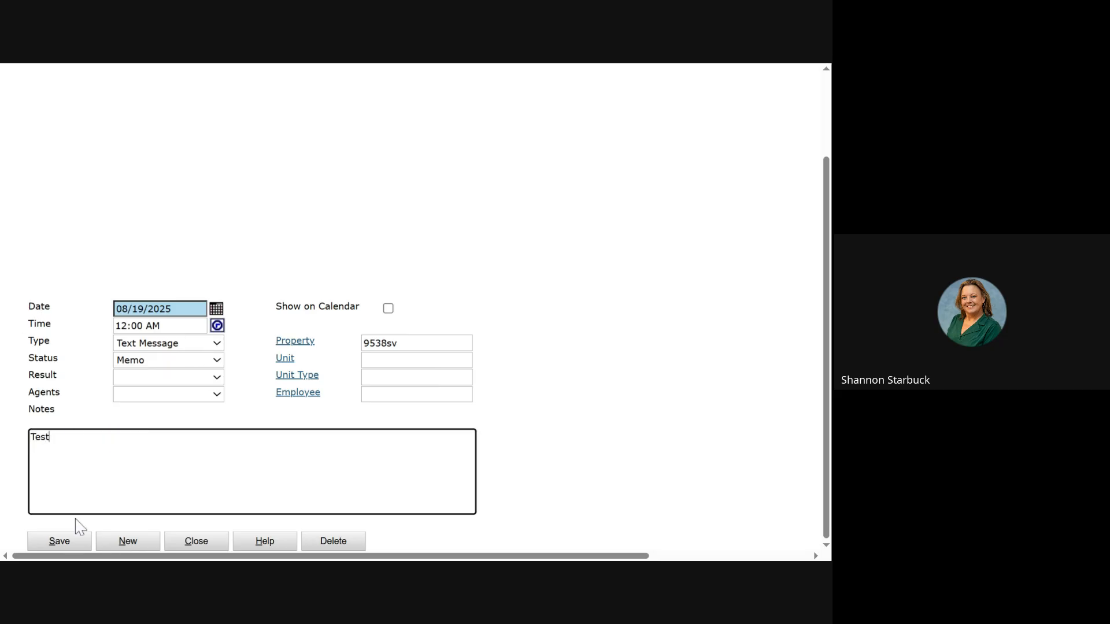
left_click(58, 542)
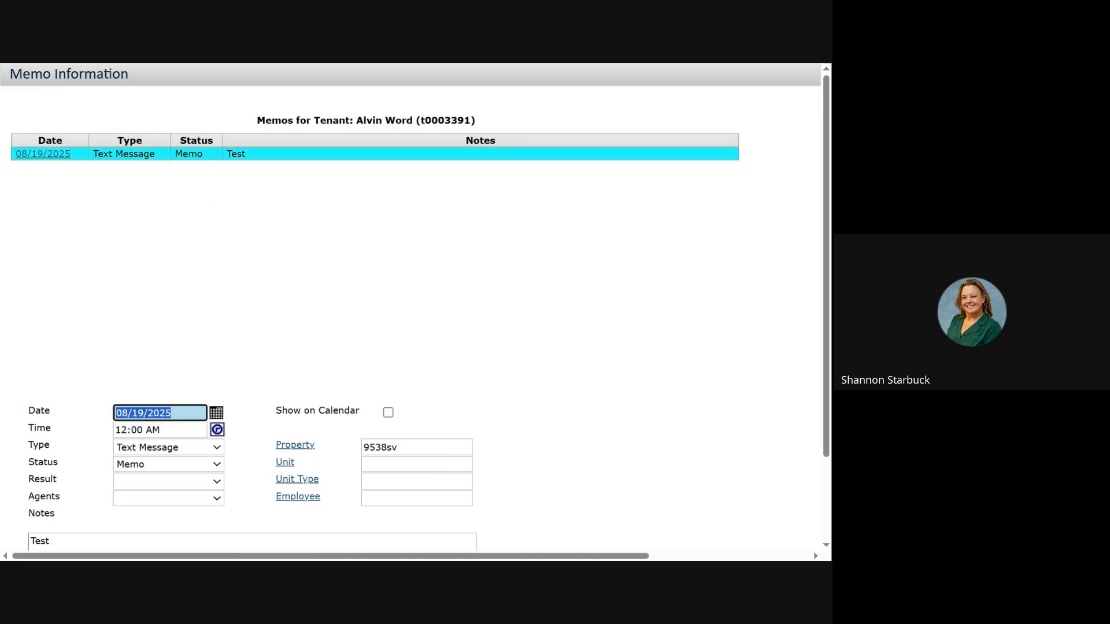
key("ctrl+w")
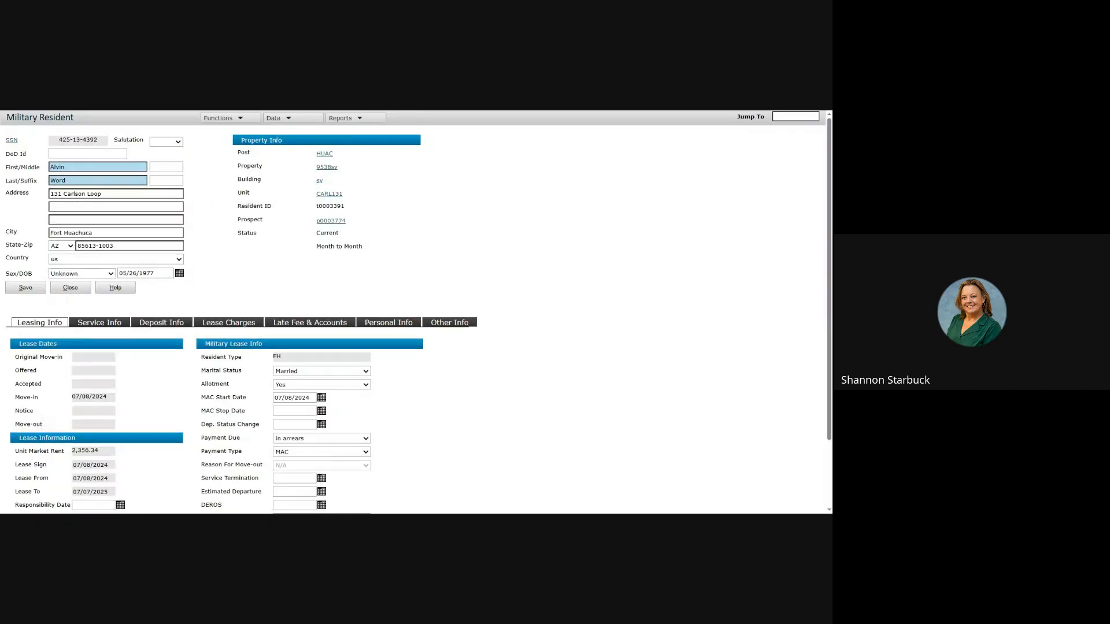
Step: Display the resident's Lease Charges, showing the 2,415.00 Bah charge from 07/08/2024
left_click(275, 118)
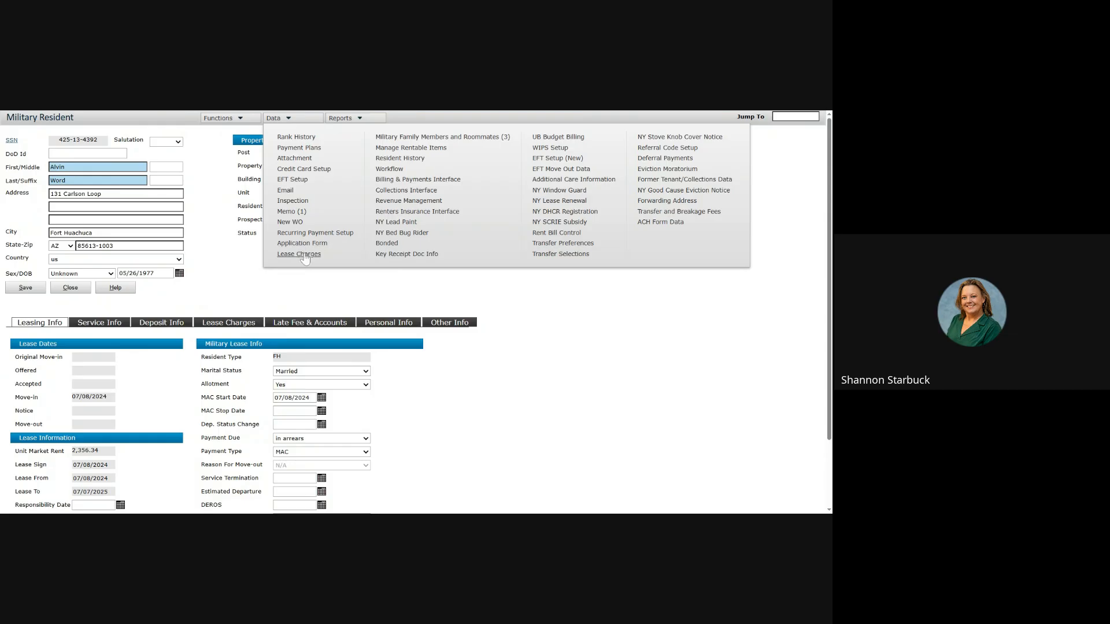
left_click(305, 255)
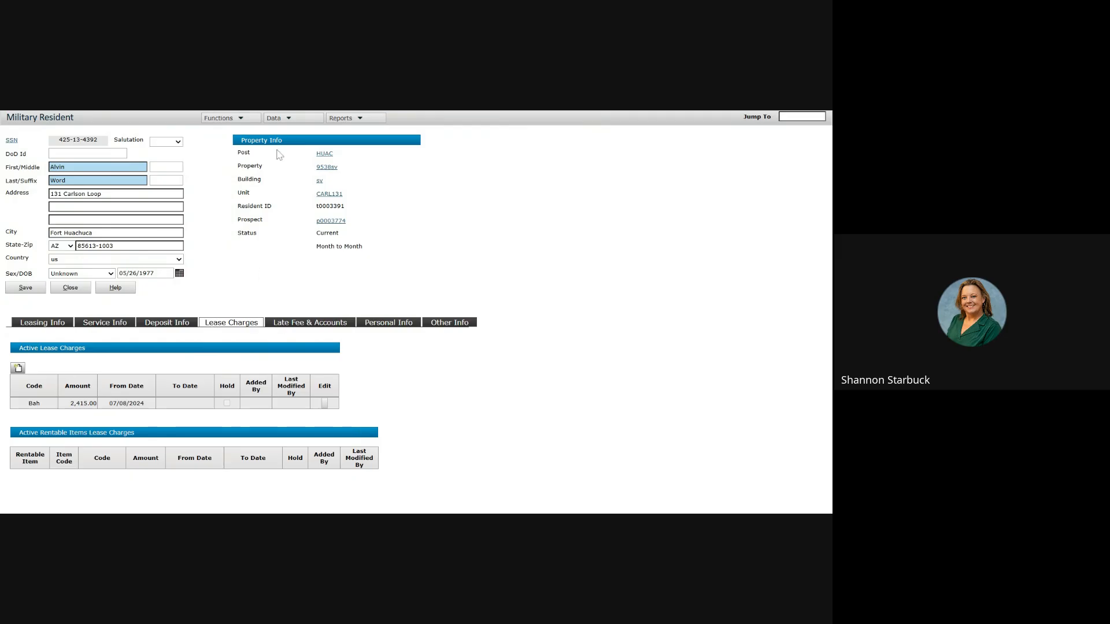
left_click(288, 121)
mouse_move(276, 120)
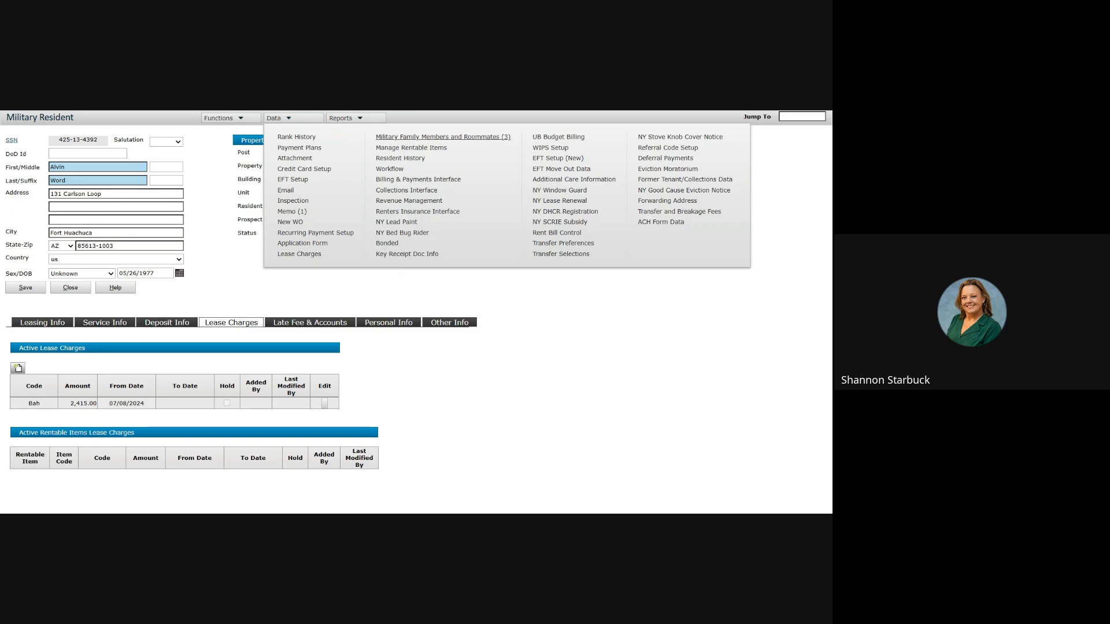
left_click(410, 139)
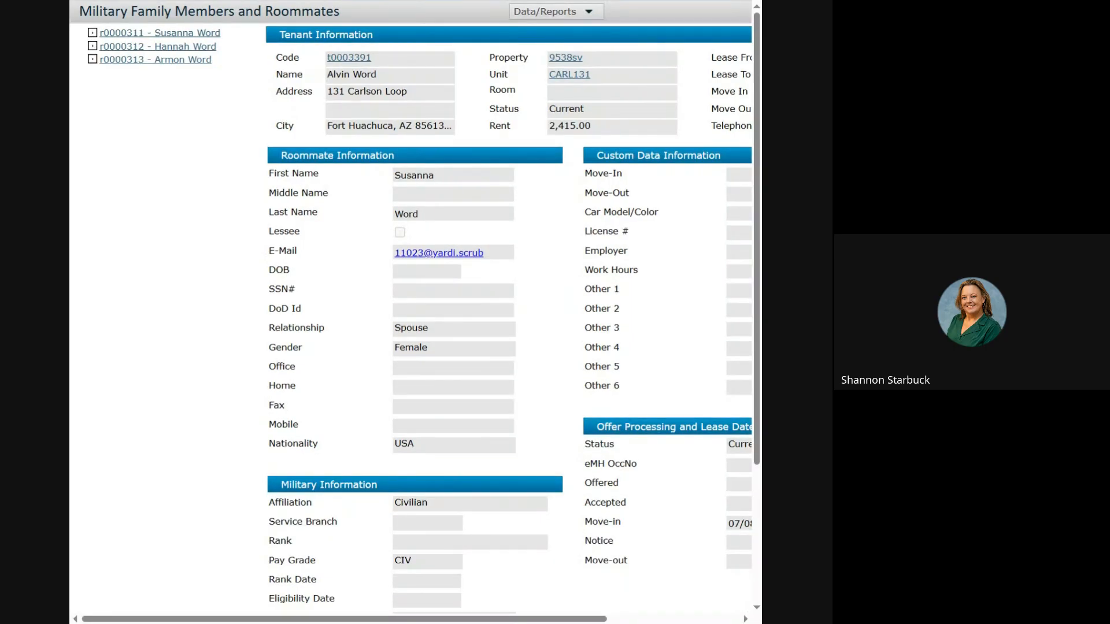
key("super+Up")
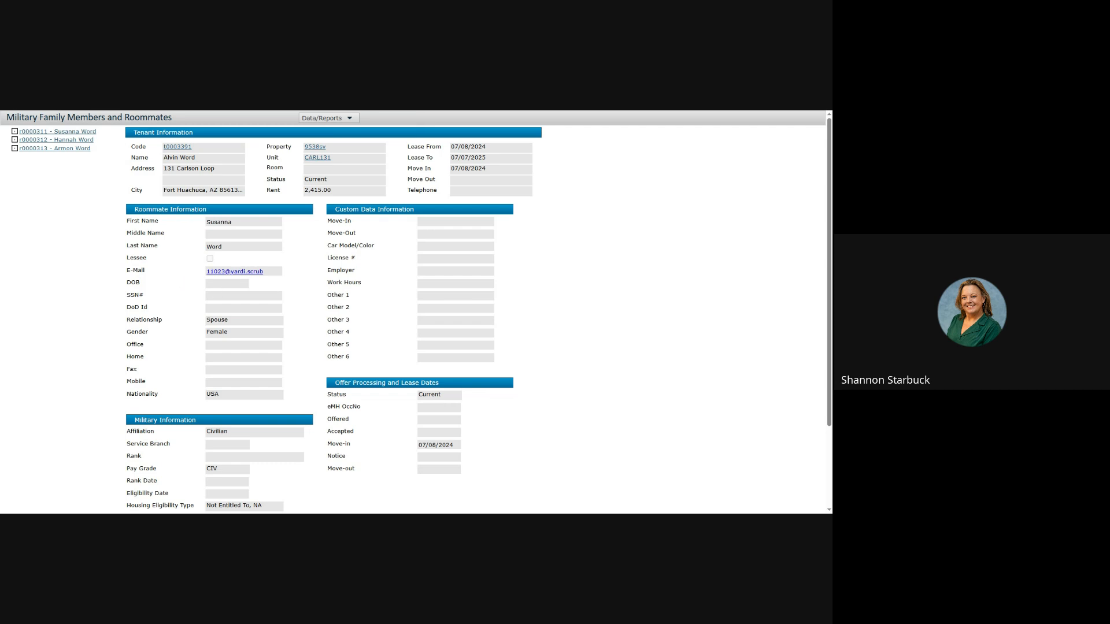
scroll(305, 290, "down", 1)
scroll(305, 290, "down", 2)
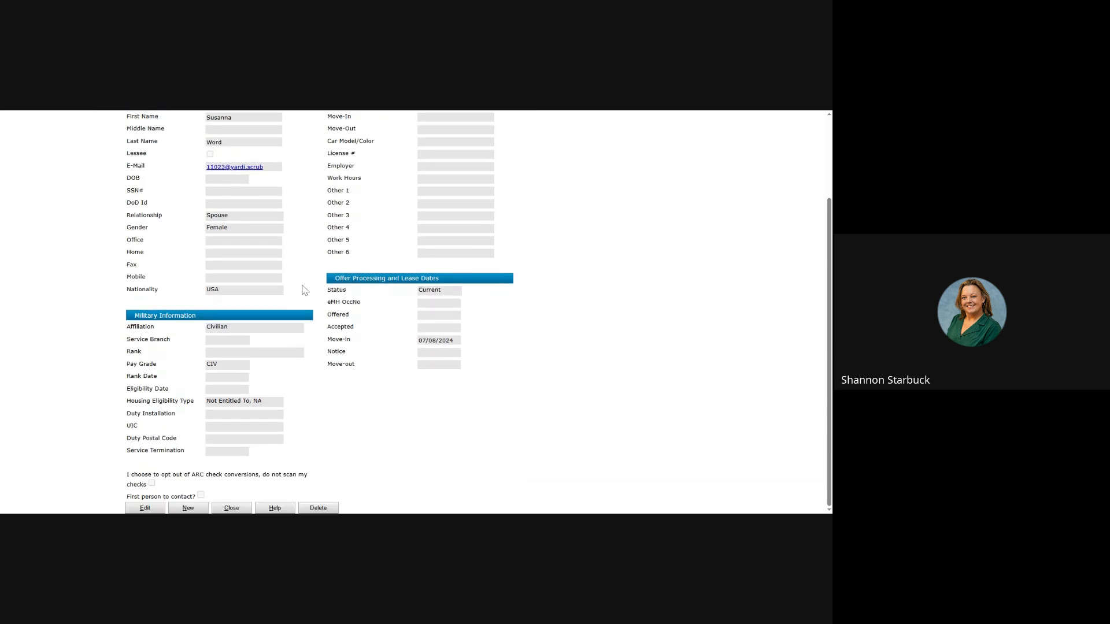
left_click(154, 508)
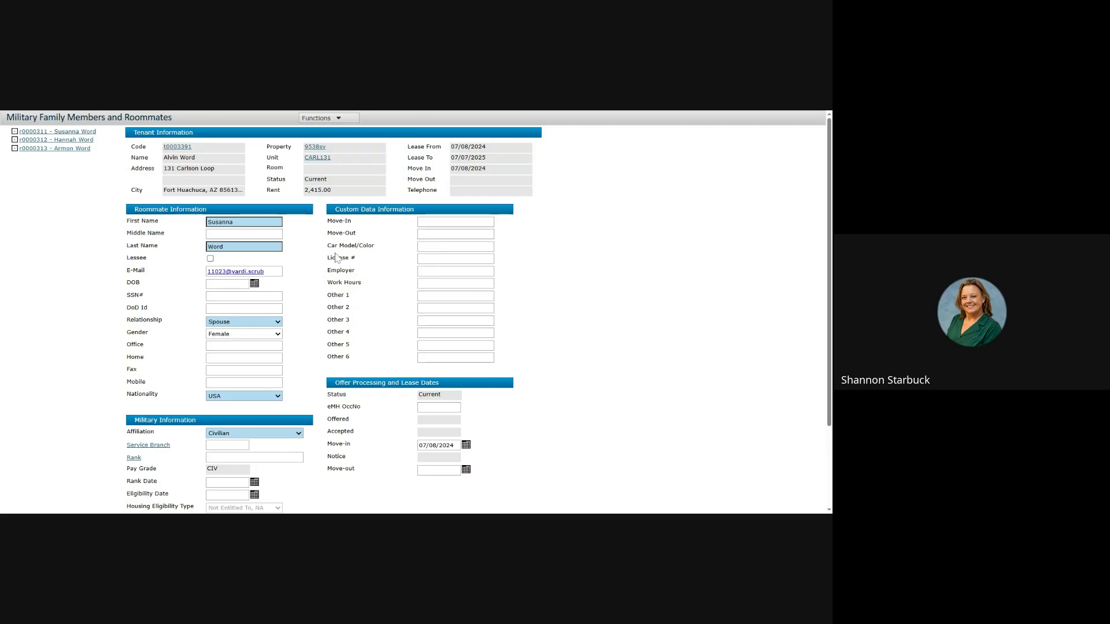
scroll(317, 329, "down", 3)
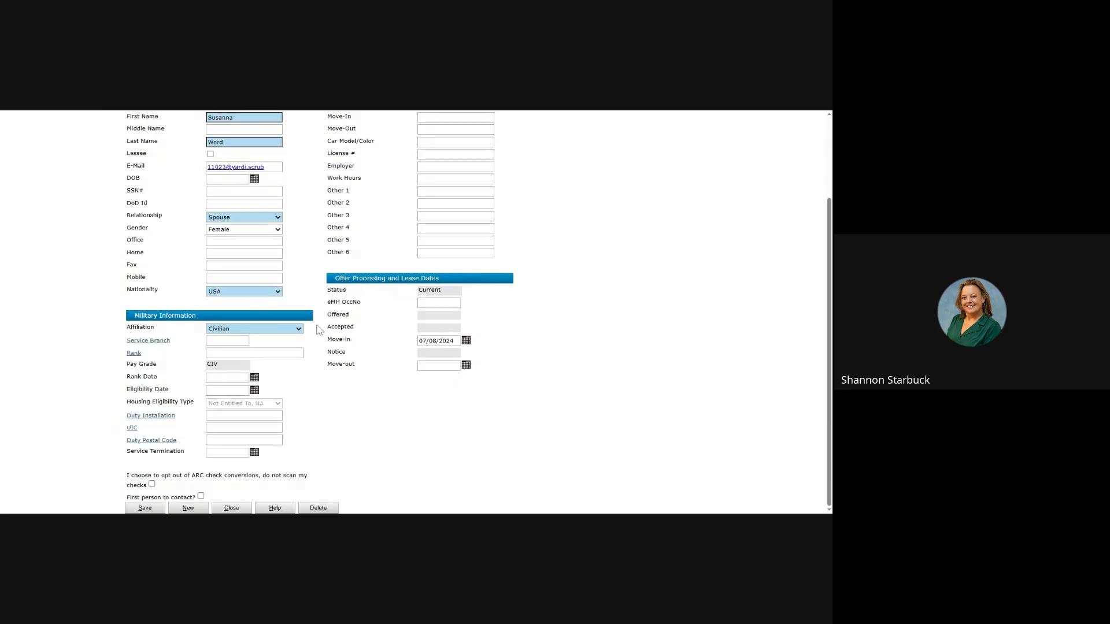
left_click(144, 508)
scroll(315, 409, "down", 5)
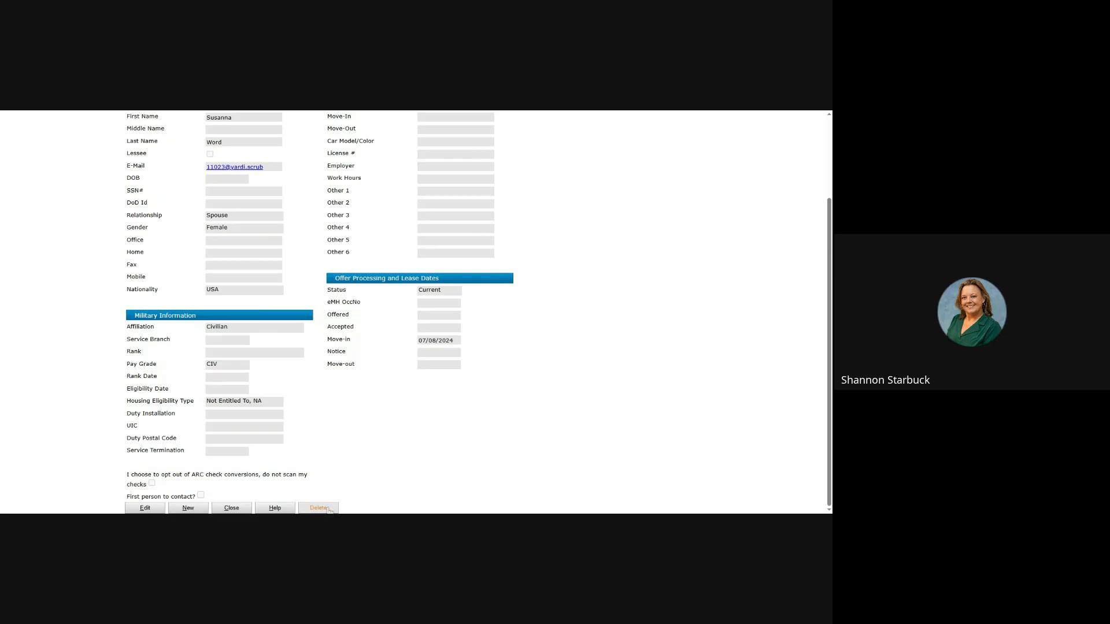
scroll(350, 443, "up", 3)
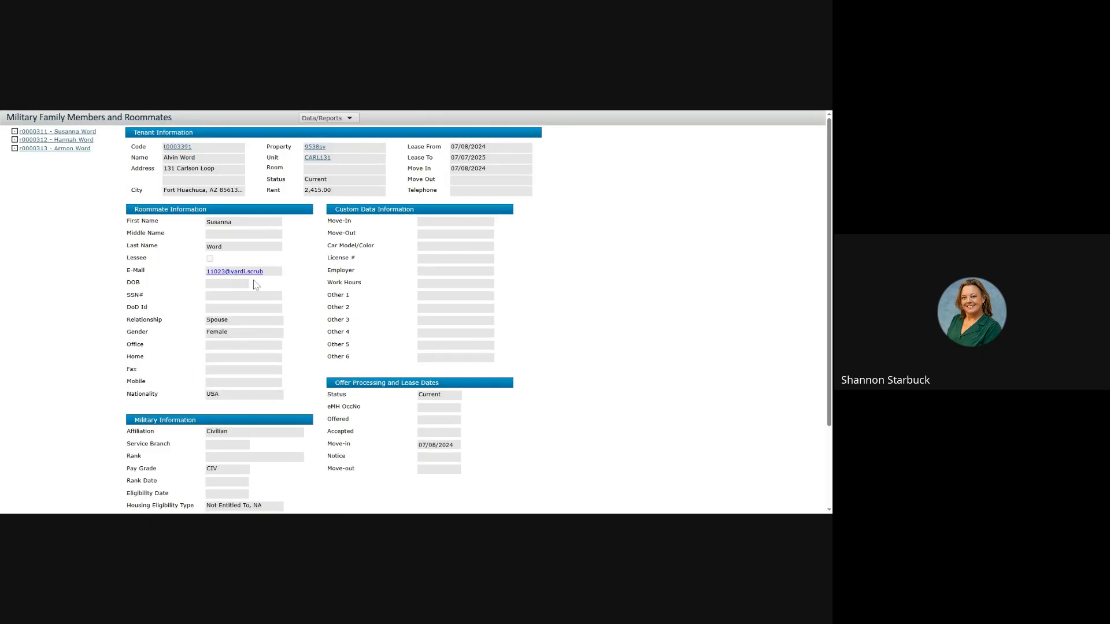
left_click(72, 141)
scroll(312, 274, "down", 2)
scroll(313, 273, "up", 2)
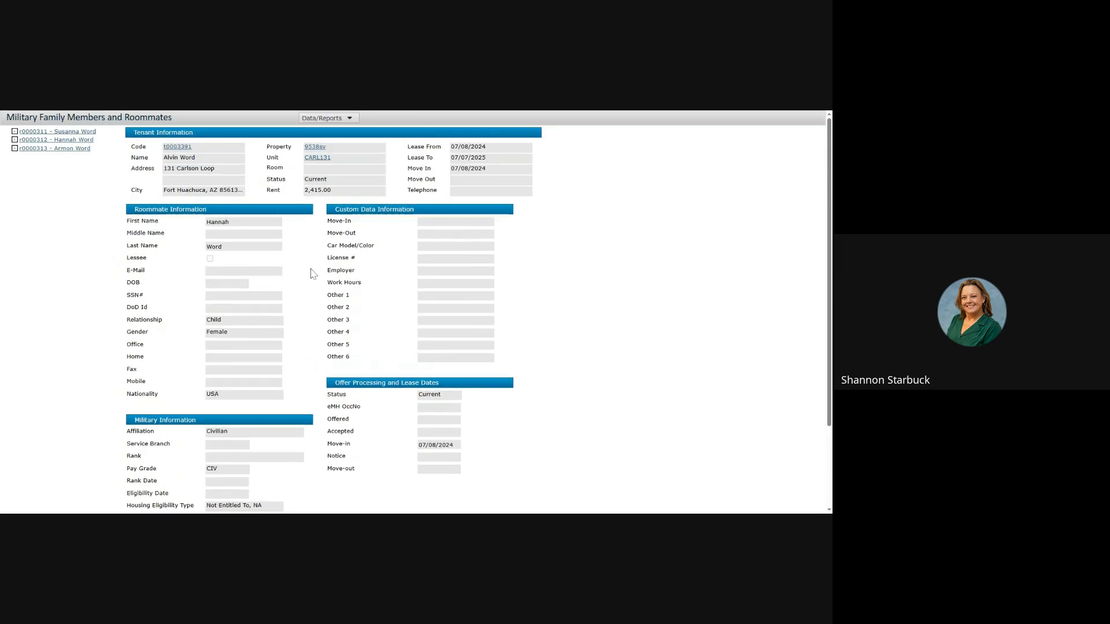
left_click(74, 148)
scroll(306, 273, "down", 3)
scroll(305, 273, "up", 3)
left_click_drag(299, 111, 314, 2)
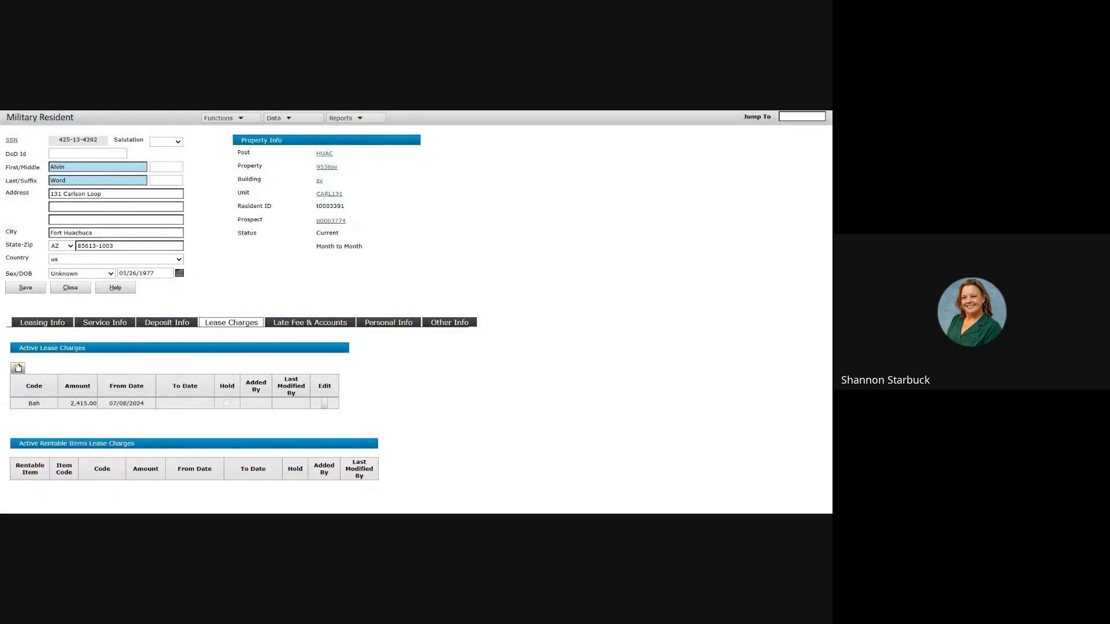
Step: Show the resident's Personal Info section with phone numbers, e-mail addresses and emergency contact
left_click(377, 325)
scroll(508, 304, "down", 3)
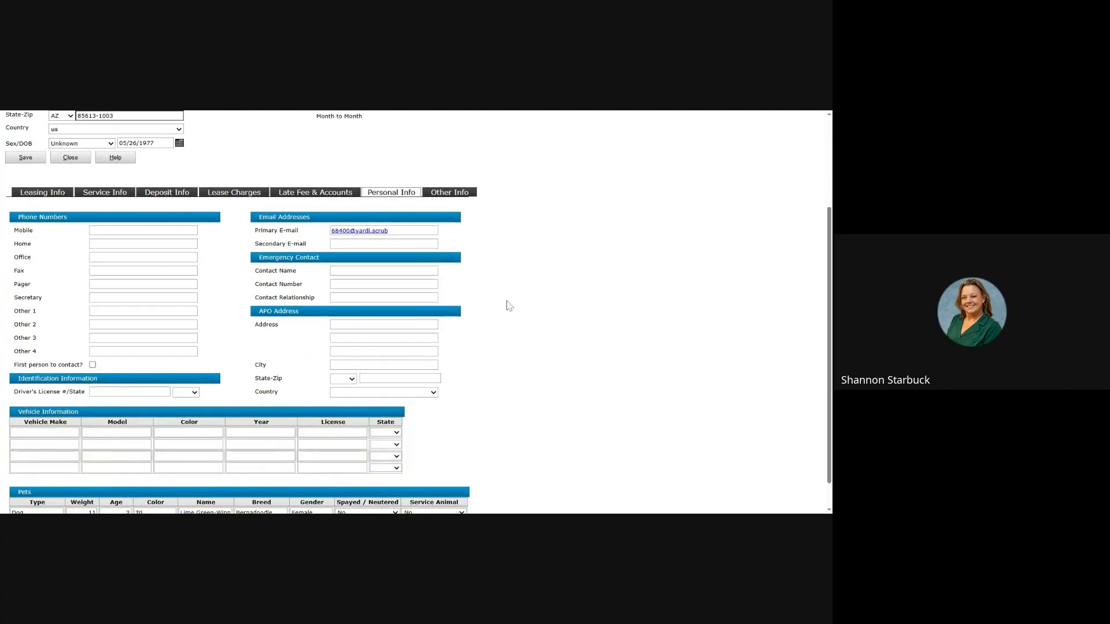
scroll(508, 306, "up", 5)
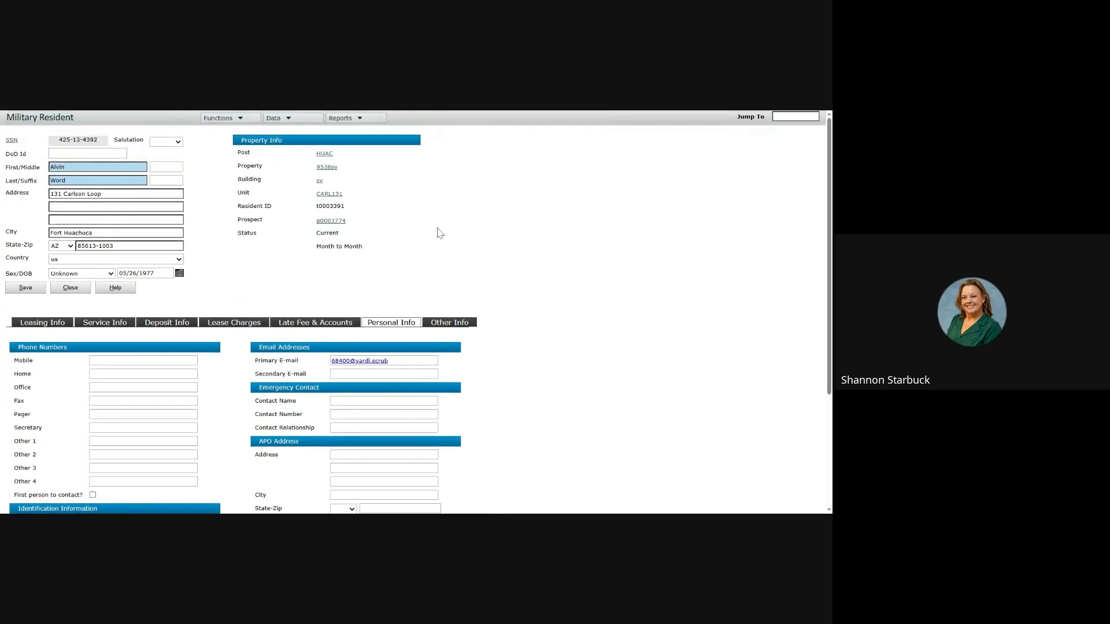
Step: Review the resident's lease history under Data > Resident History, then close it
left_click(282, 122)
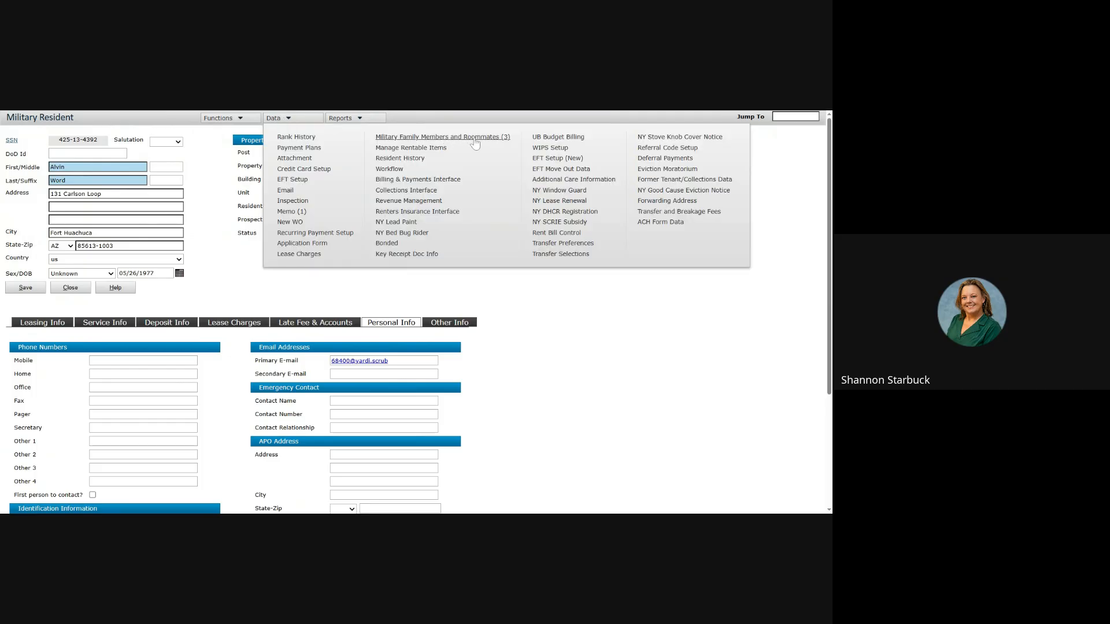
left_click(411, 160)
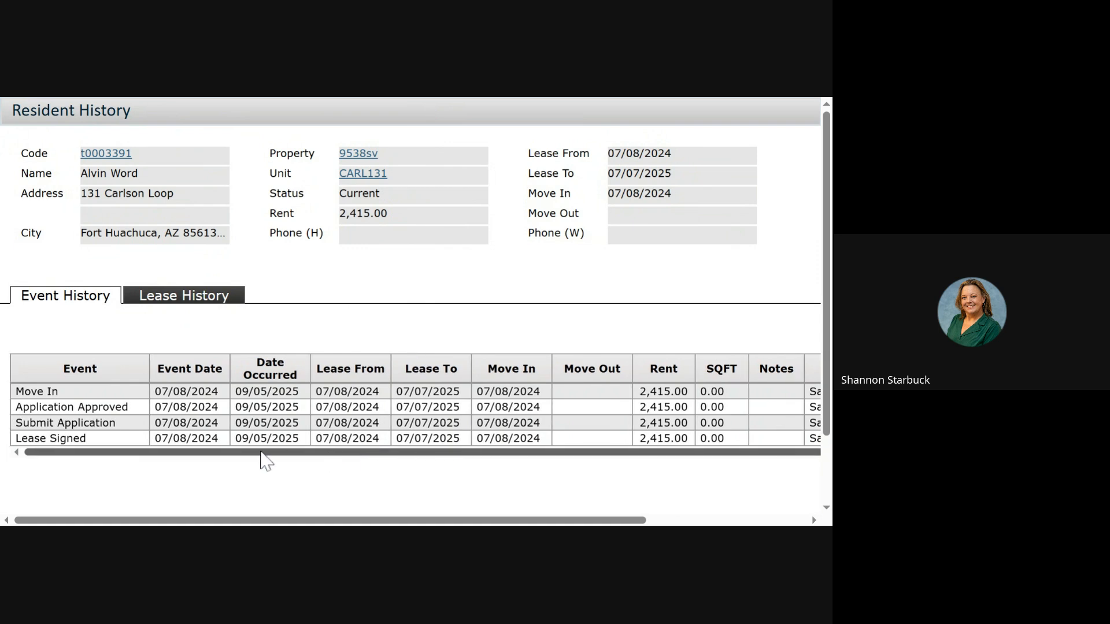
left_click_drag(255, 452, 354, 455)
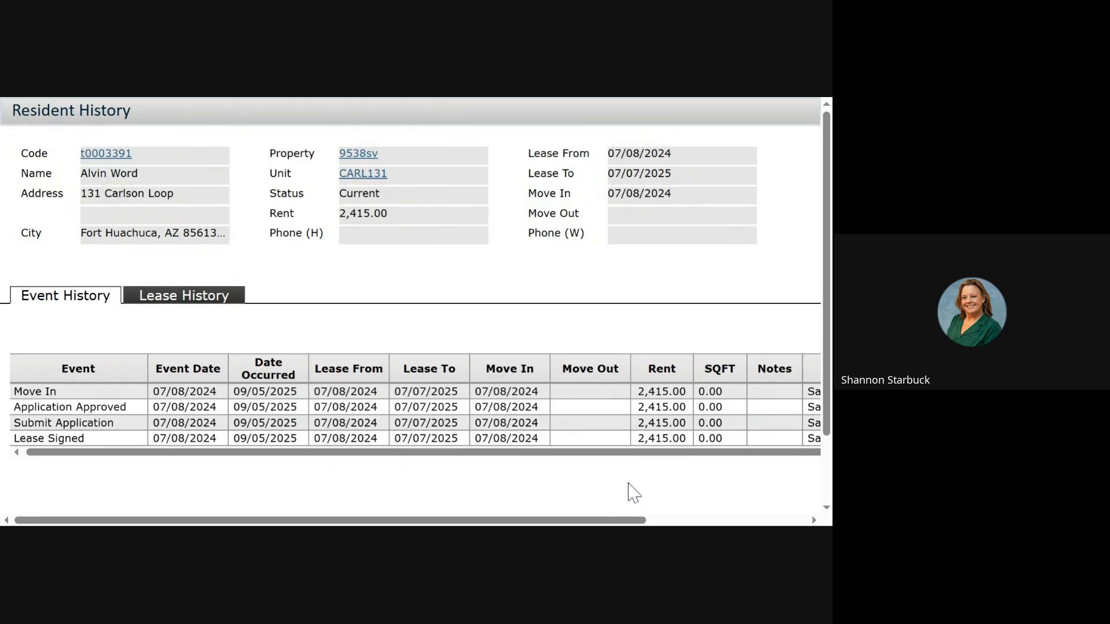
left_click(185, 297)
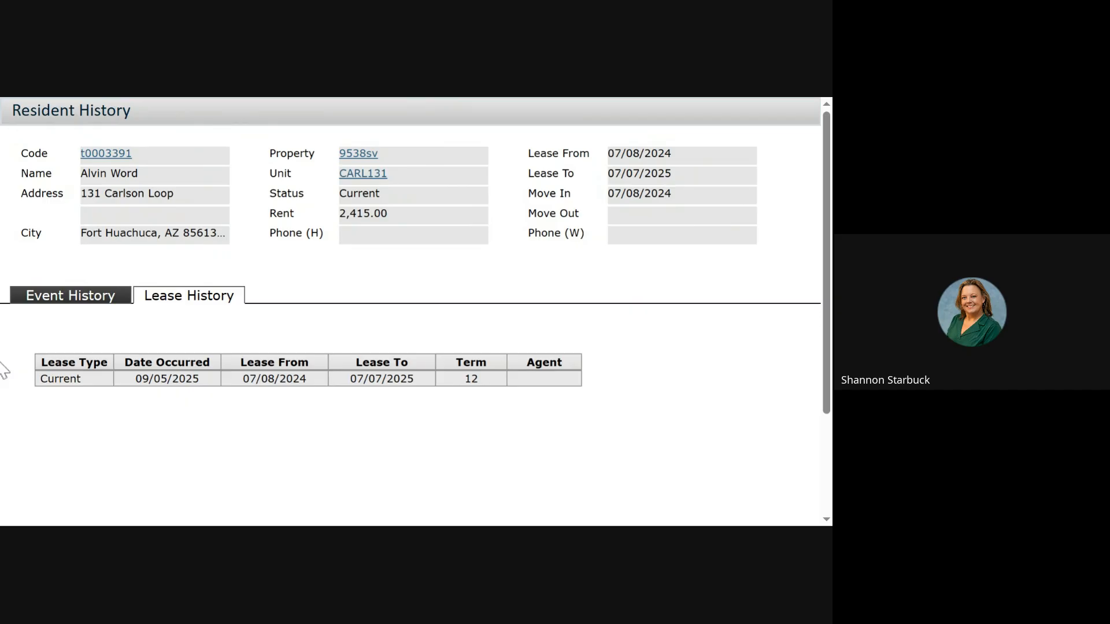
left_click(2, 369)
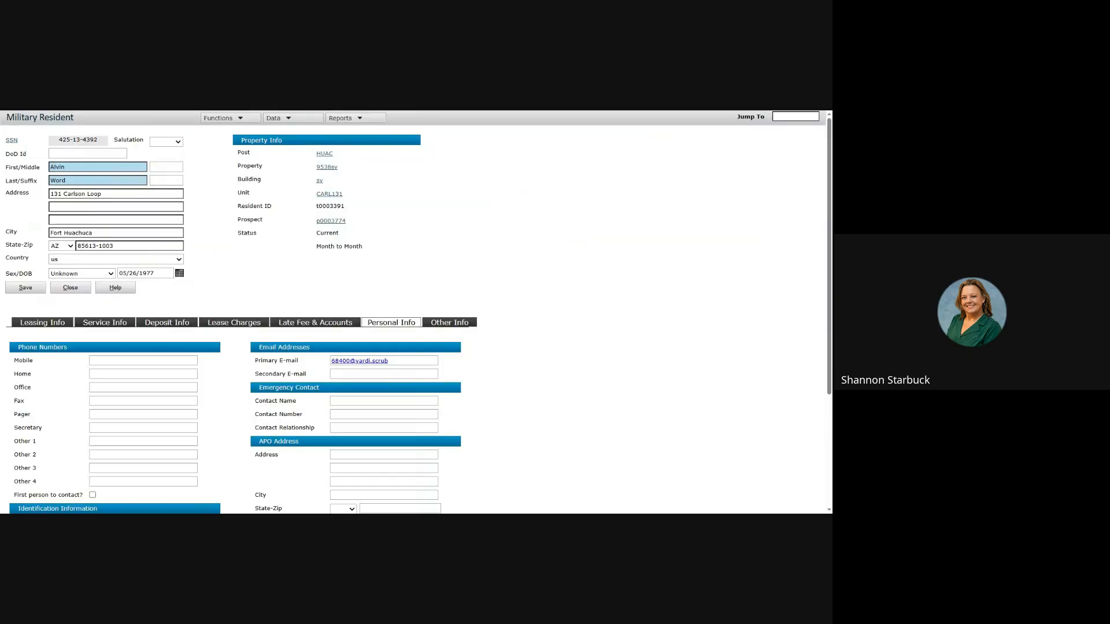
left_click(345, 120)
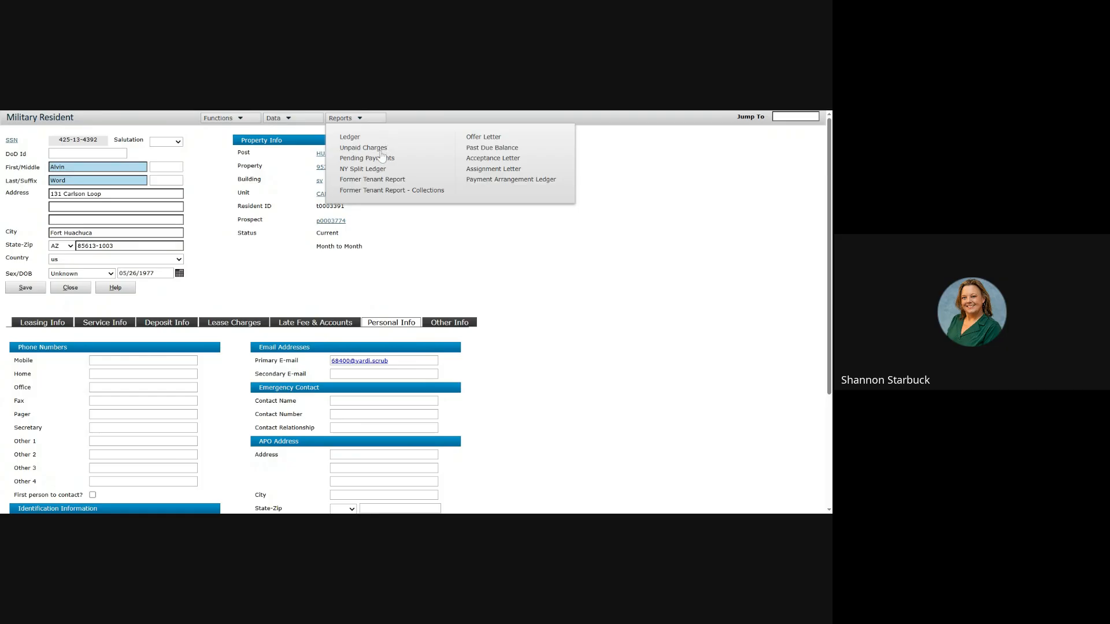
left_click(380, 152)
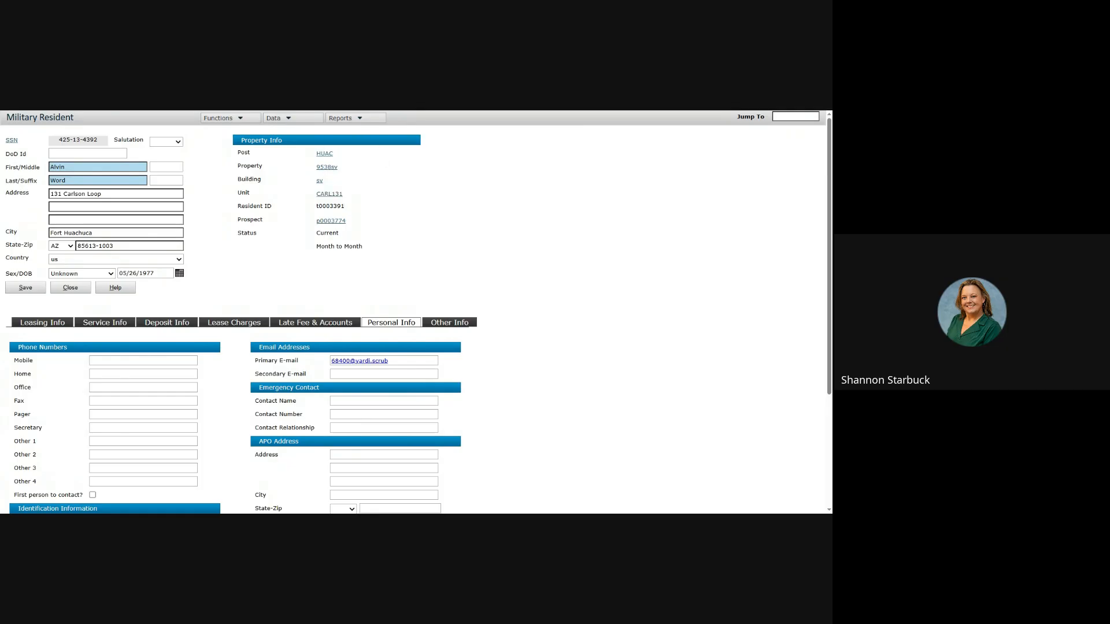
left_click_drag(294, 480, 505, 488)
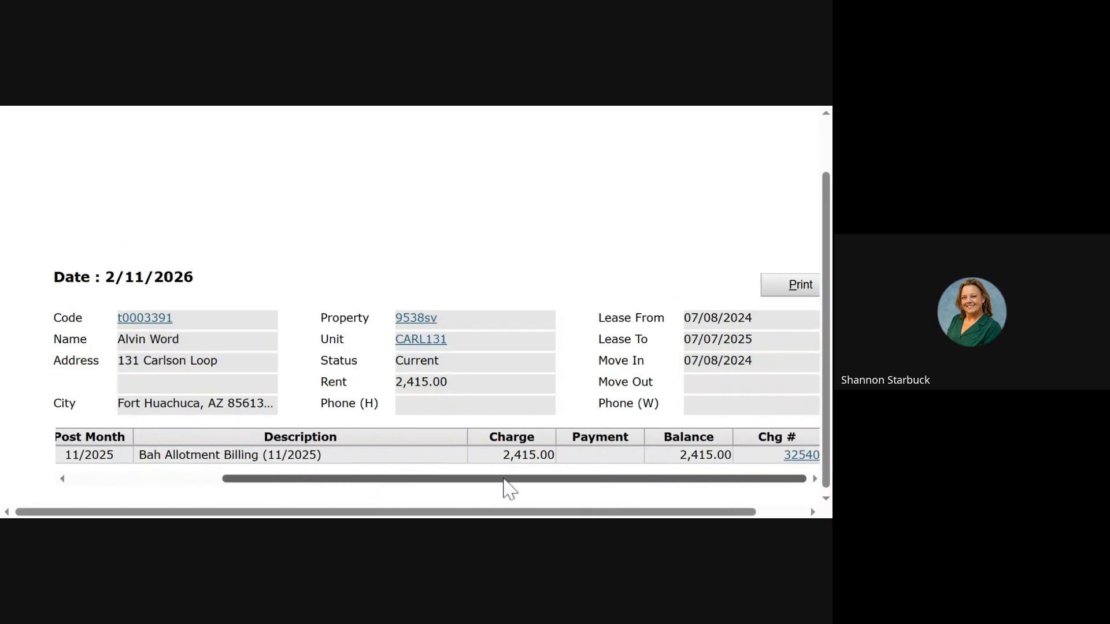
left_click(426, 106)
left_click(347, 118)
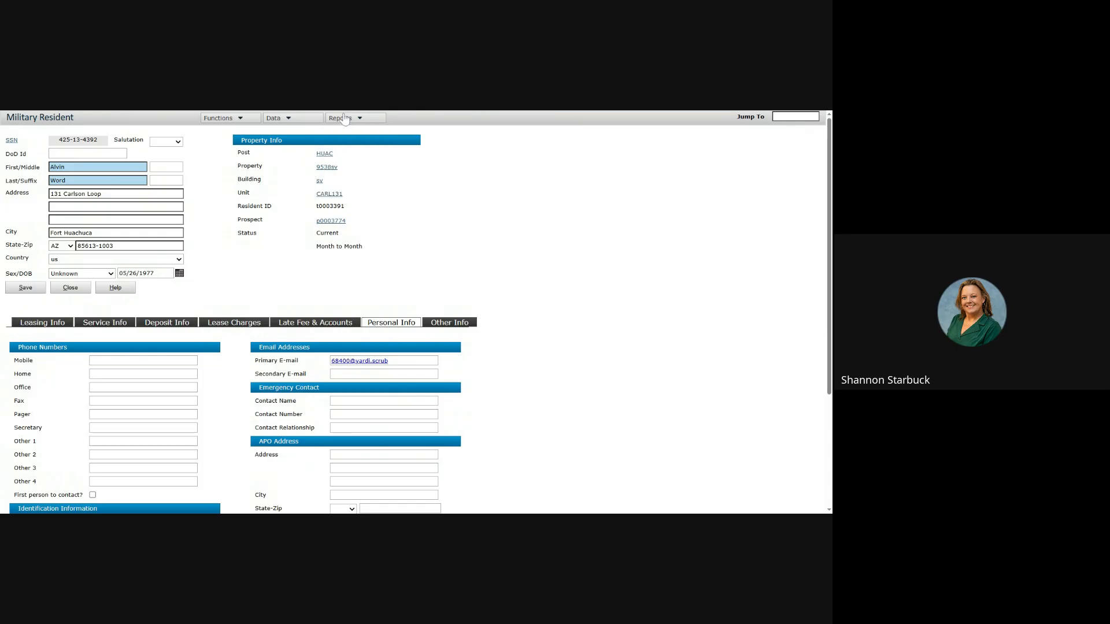
Step: Post a new lease end date of 02/25/2026 through Adjust Lease End Dates
mouse_move(235, 123)
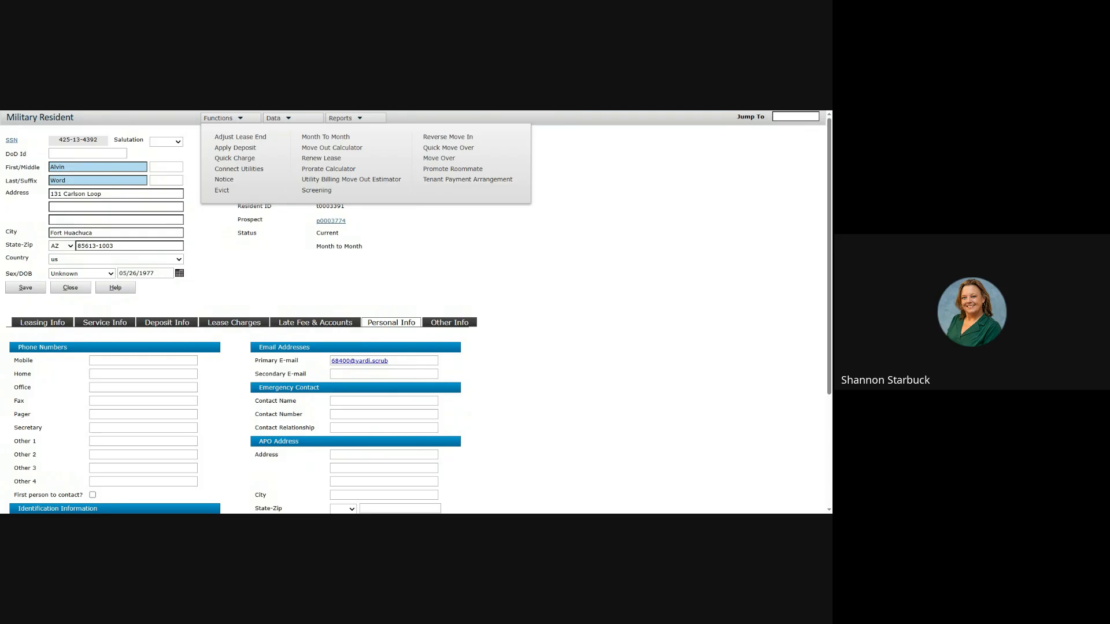
left_click(243, 139)
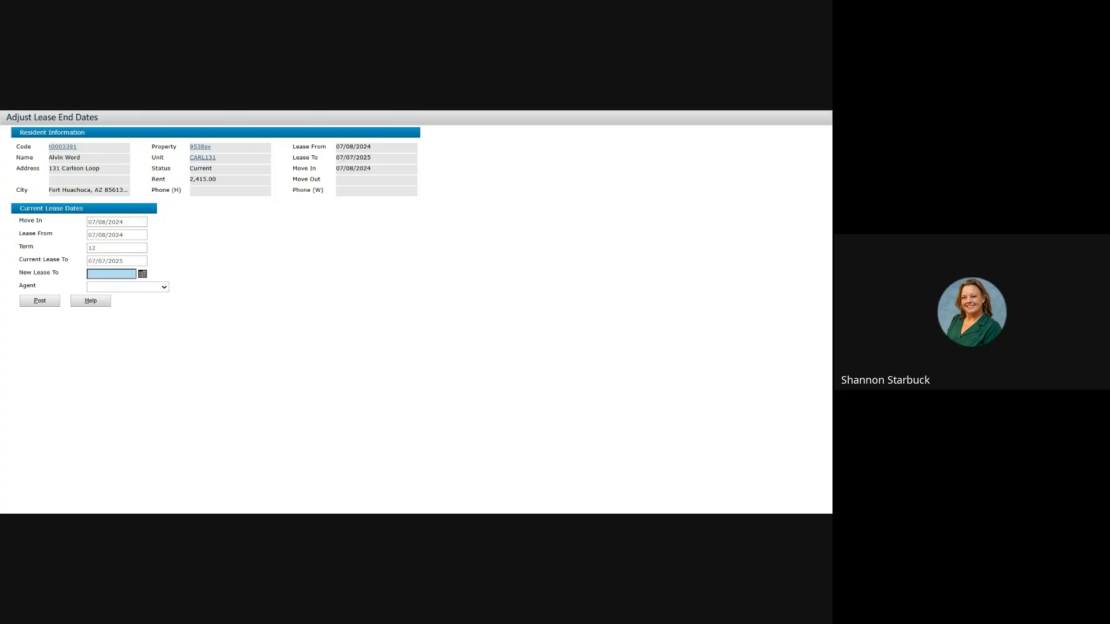
left_click(142, 274)
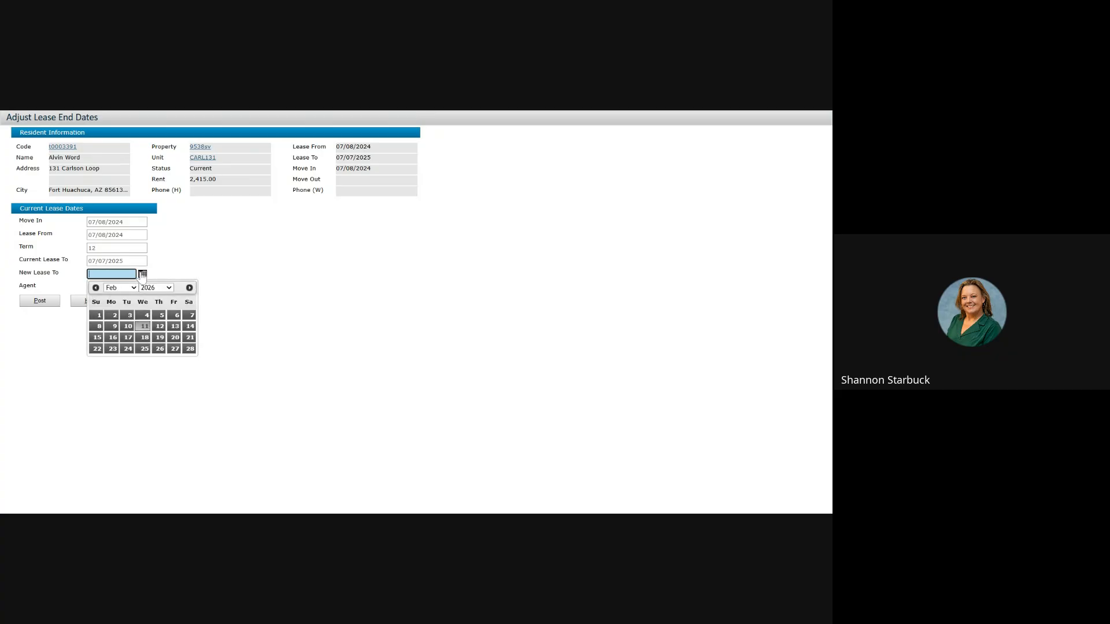
left_click(144, 349)
left_click(37, 306)
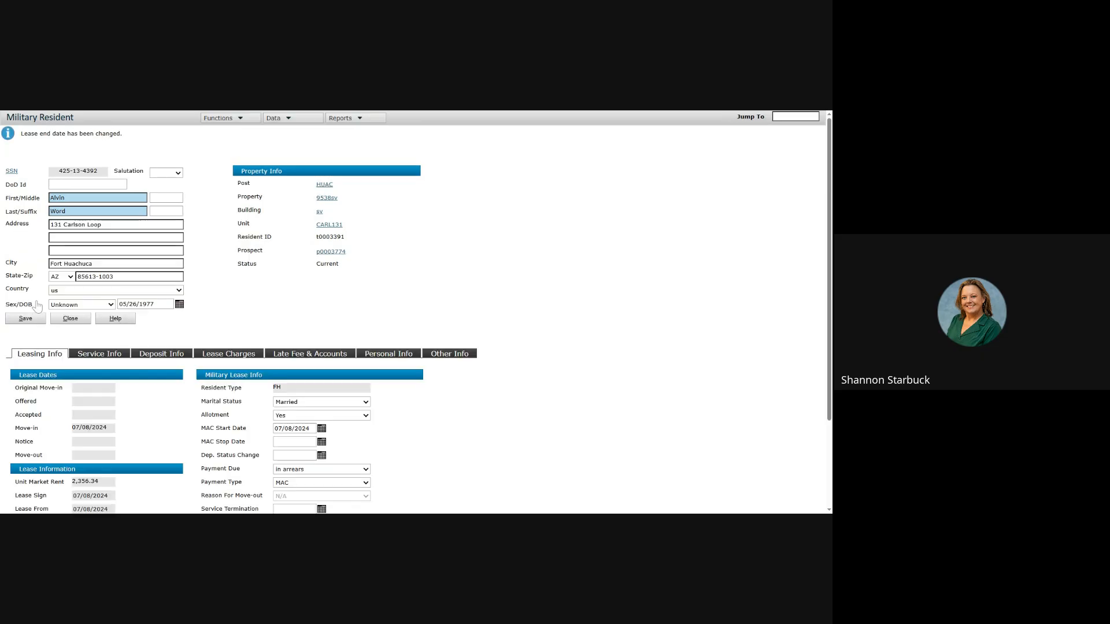
scroll(150, 429, "down", 1)
scroll(151, 429, "down", 2)
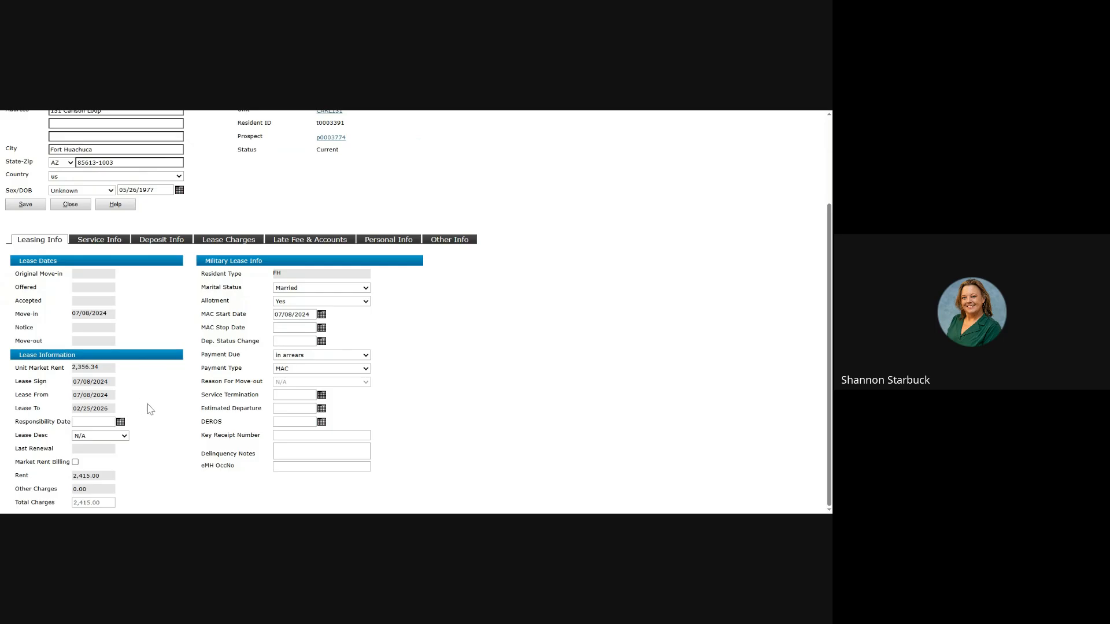
scroll(151, 409, "up", 1)
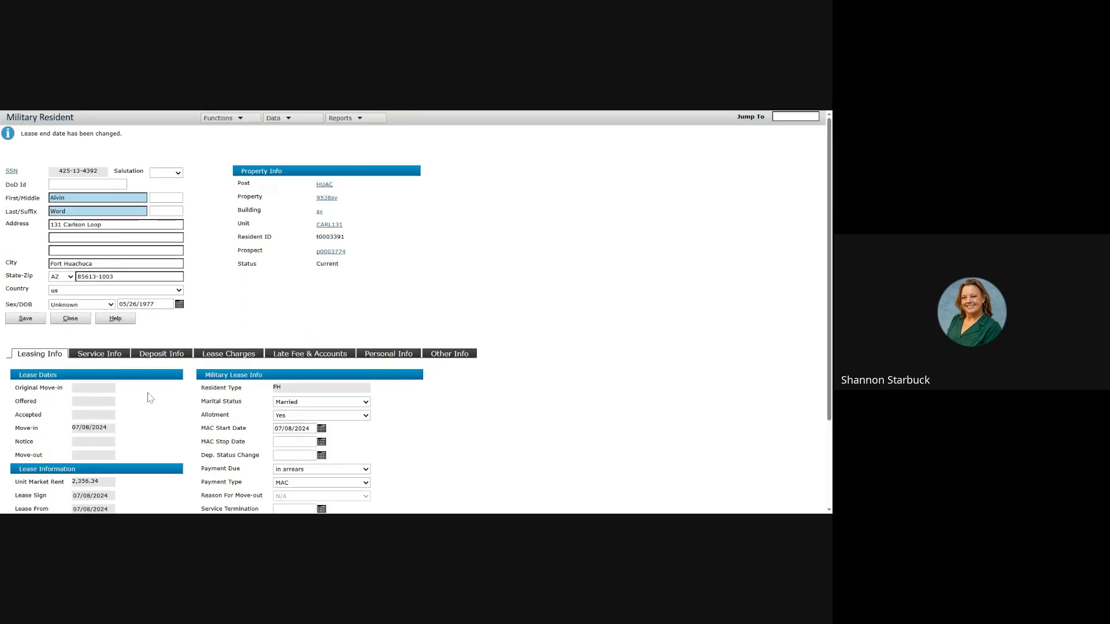
left_click(218, 120)
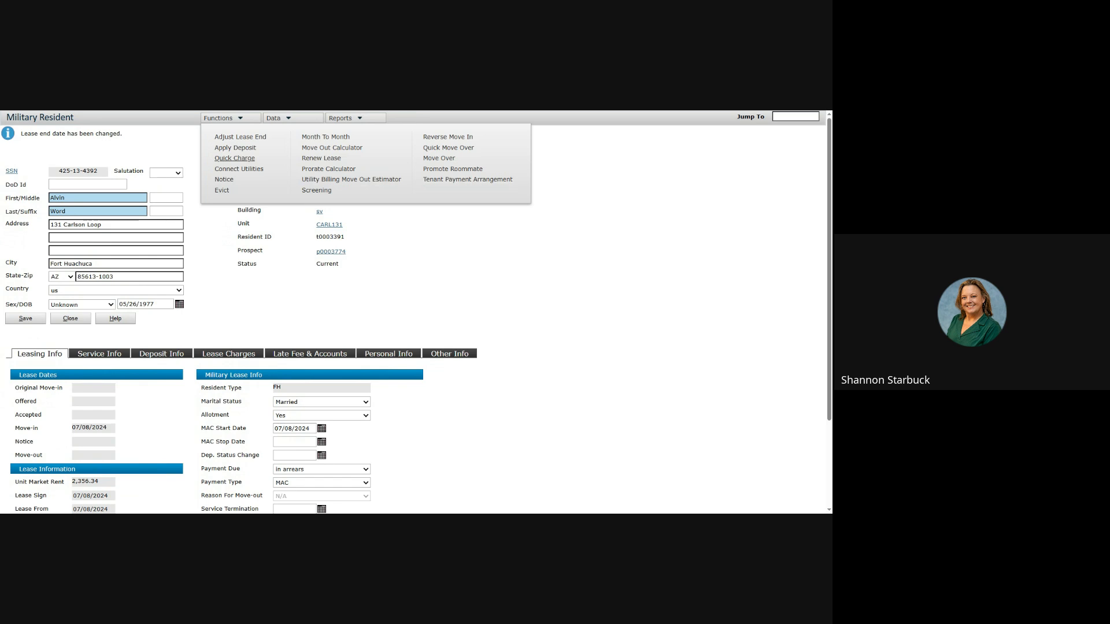
Step: Start a 250.00 quick charge for the resident and pick the PD Pet Deposit charge code
left_click(235, 159)
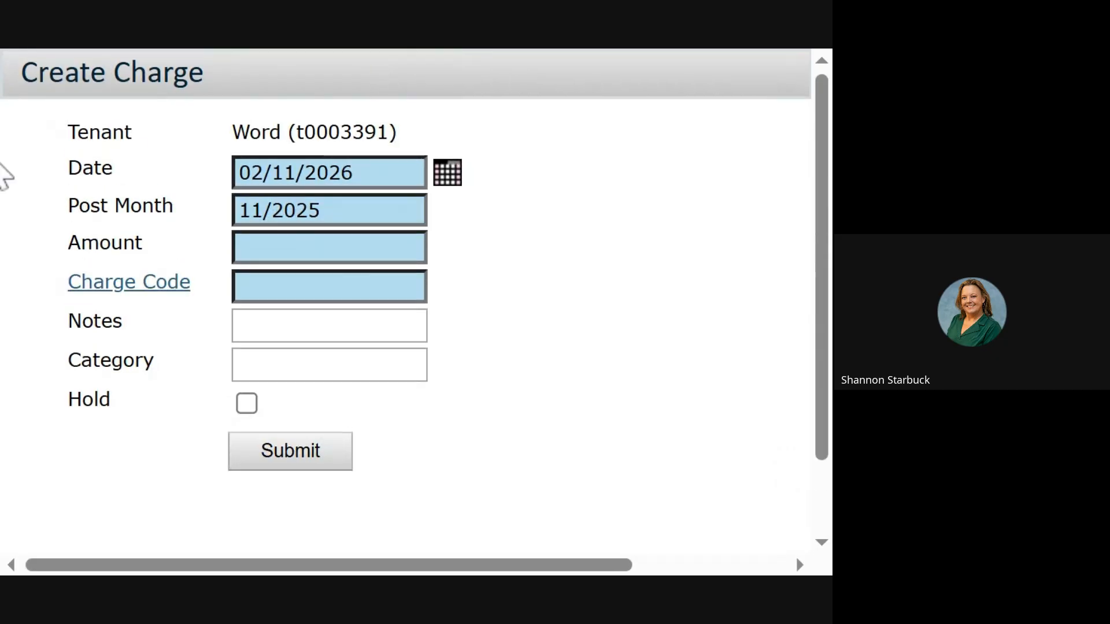
left_click(240, 246)
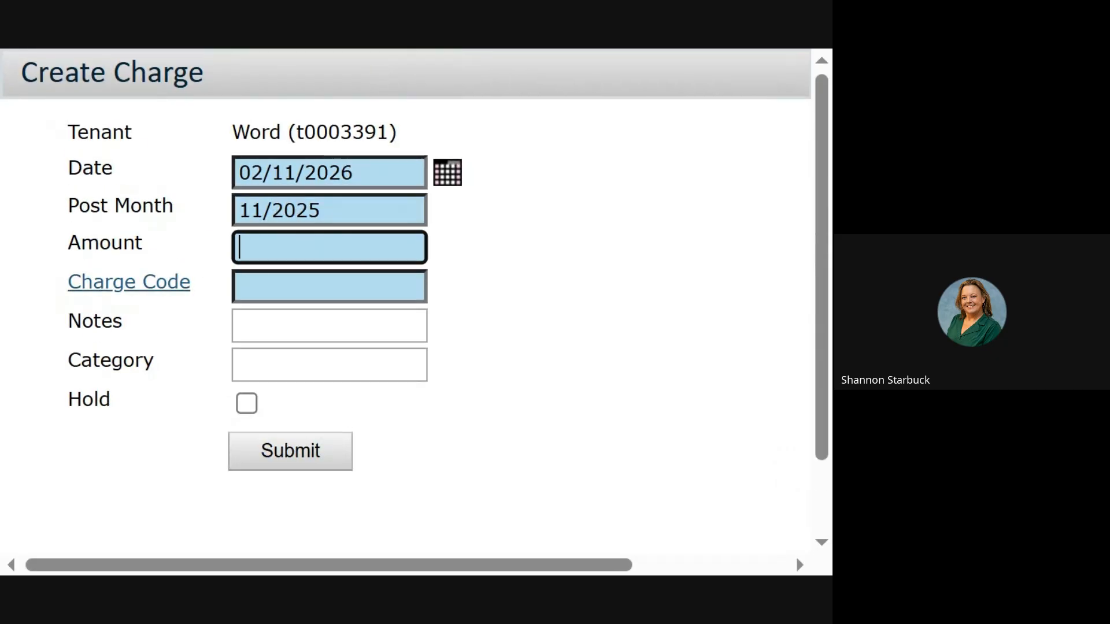
type("250.00")
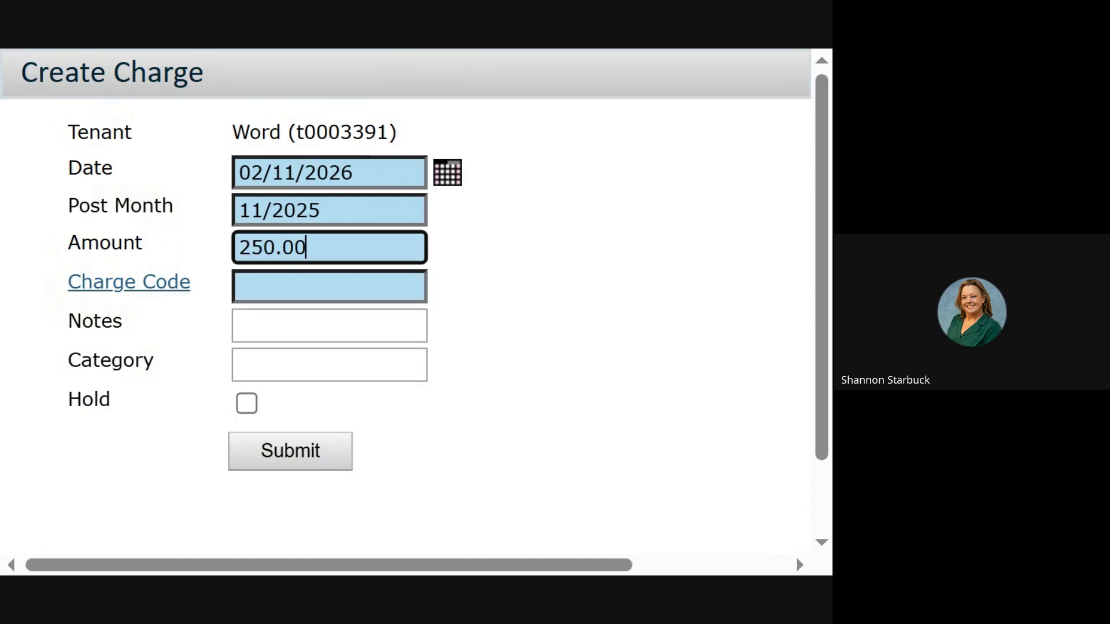
left_click(155, 284)
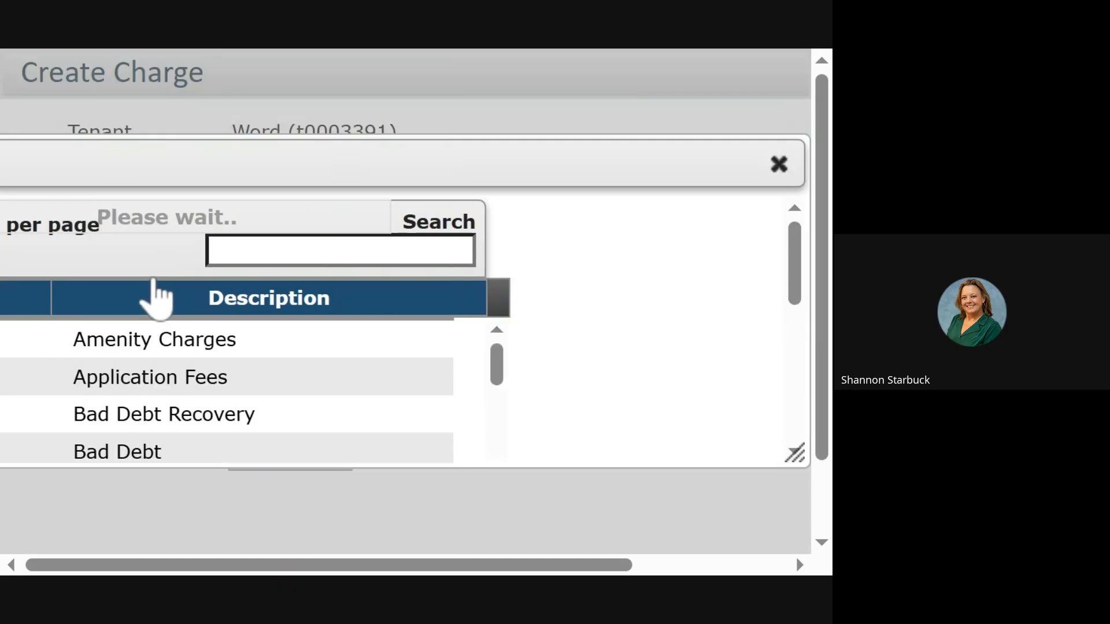
scroll(218, 322, "down", 10)
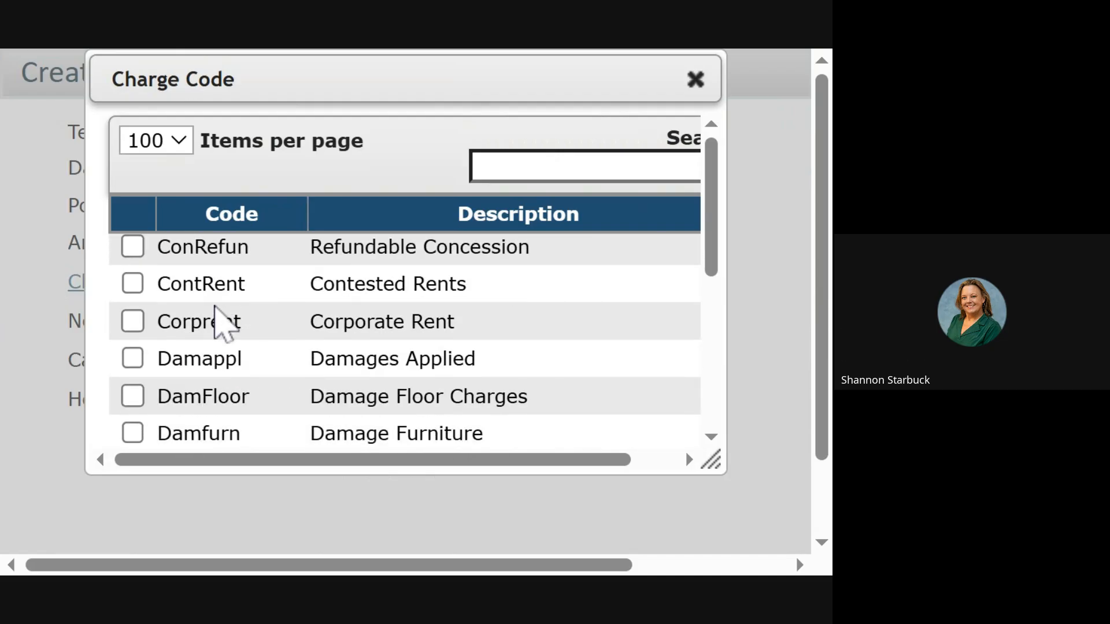
scroll(215, 308, "down", 10)
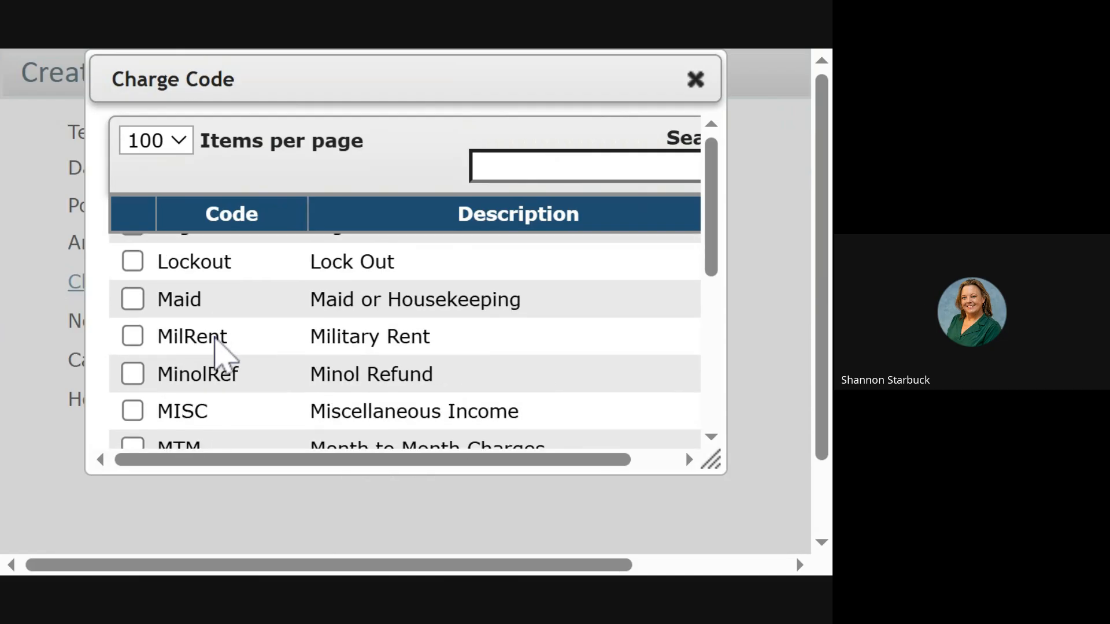
scroll(223, 356, "down", 3)
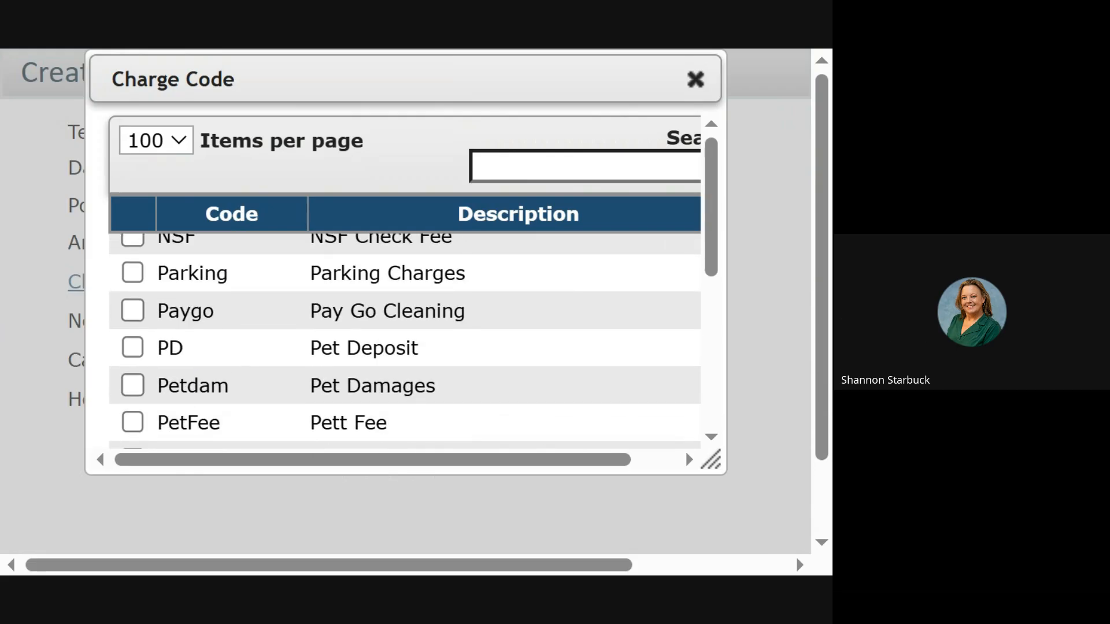
scroll(152, 427, "down", 3)
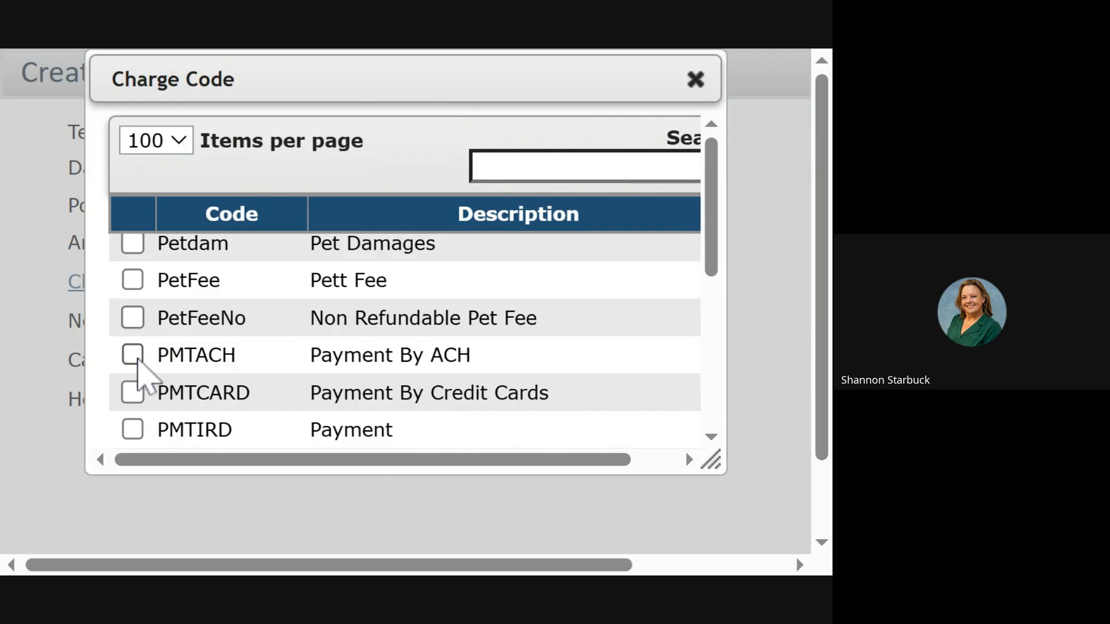
scroll(137, 359, "down", 3)
scroll(138, 360, "up", 6)
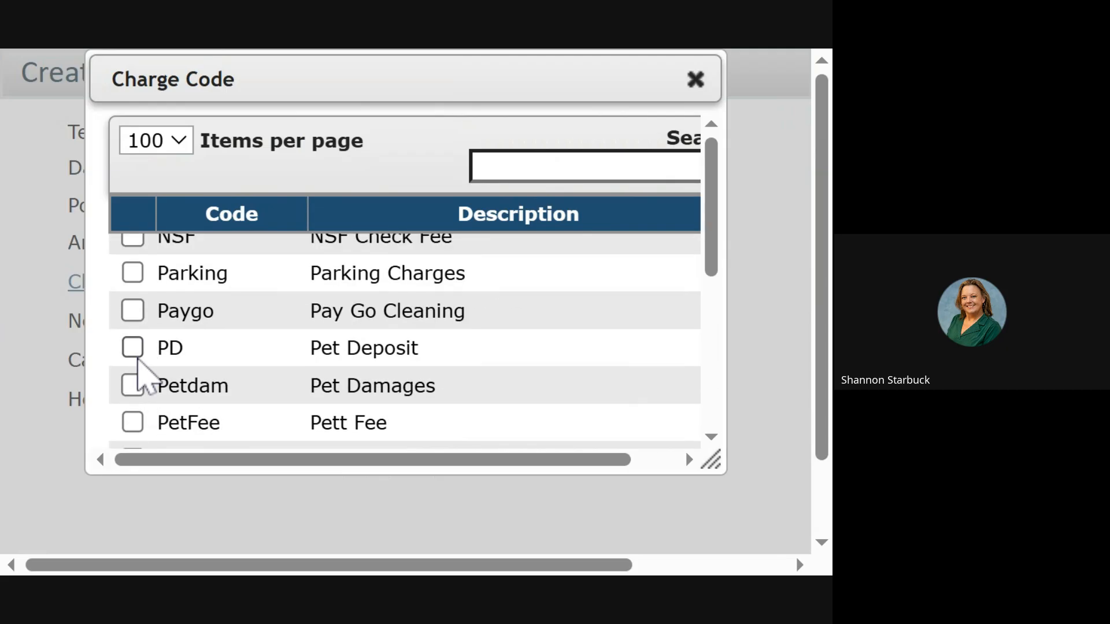
left_click(132, 349)
Step: Enlarge the charge code lookup window and confirm PD as the charge code
scroll(312, 347, "down", 8)
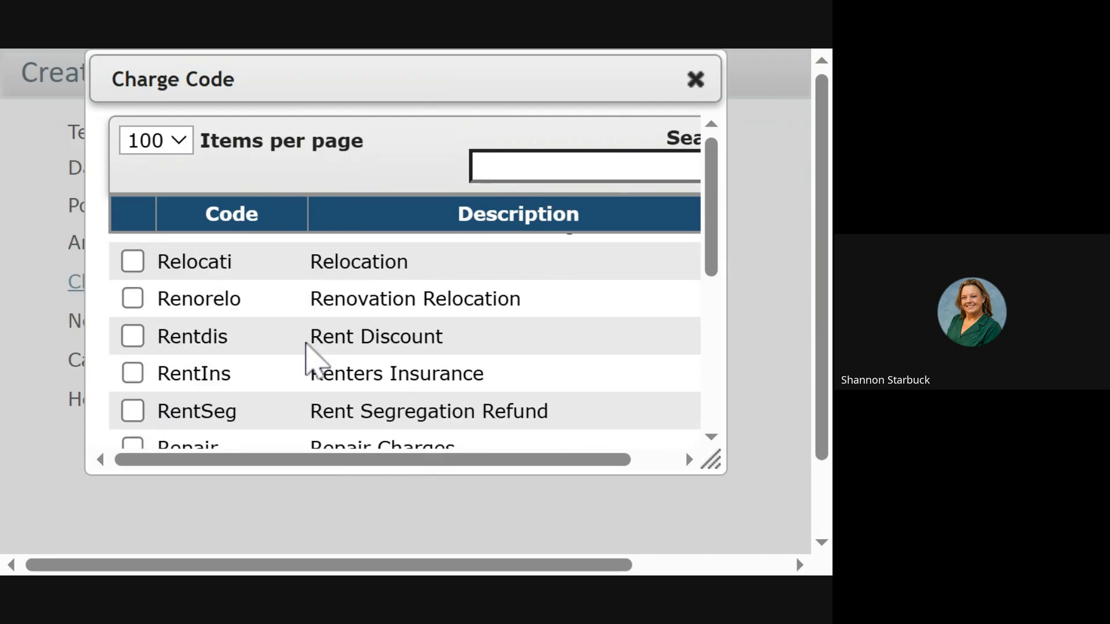
scroll(312, 360, "down", 5)
scroll(307, 347, "up", 15)
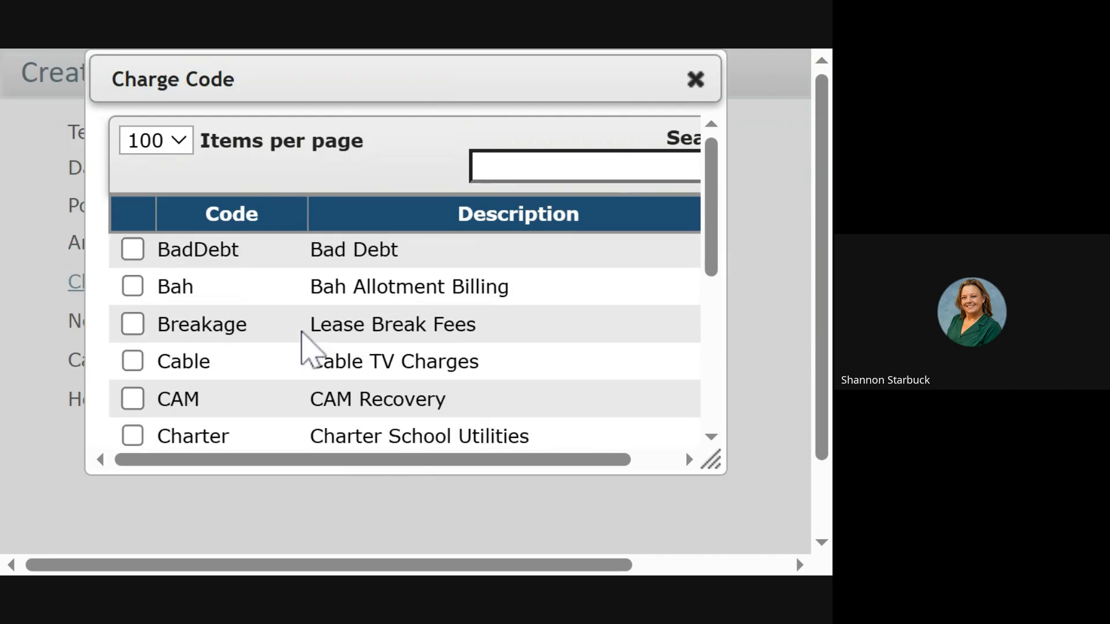
scroll(304, 341, "up", 3)
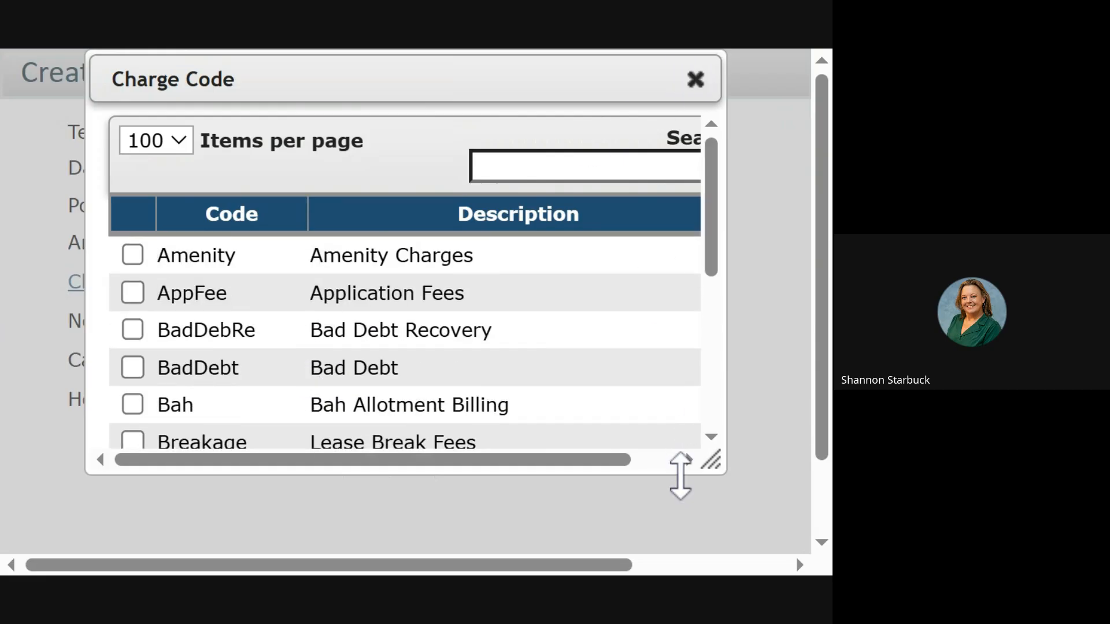
left_click_drag(680, 475, 680, 553)
scroll(431, 379, "down", 12)
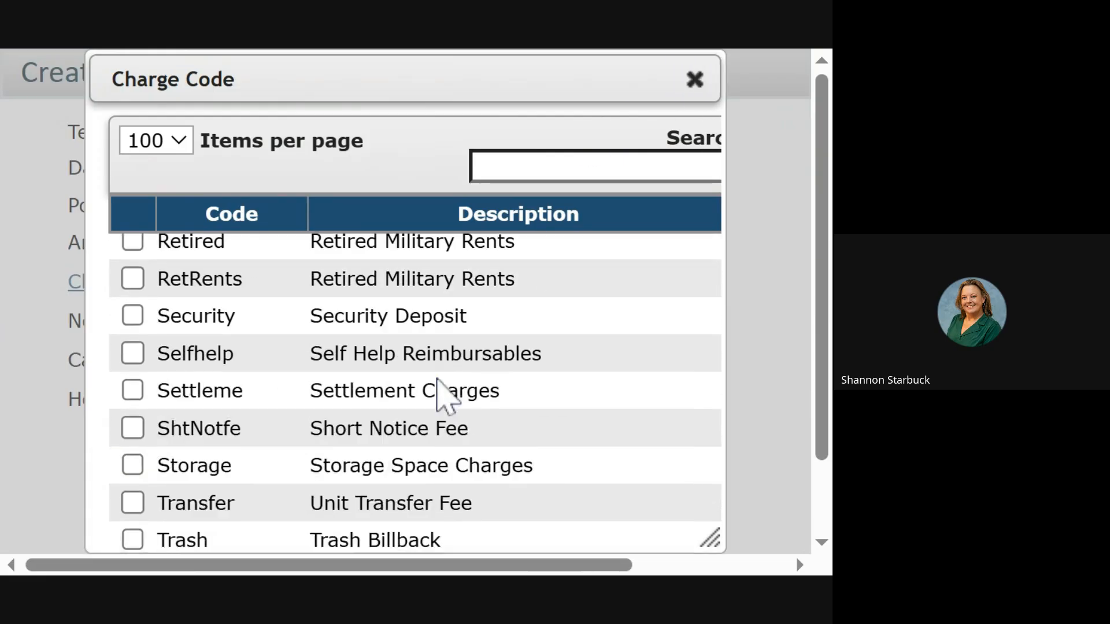
scroll(437, 393, "down", 3)
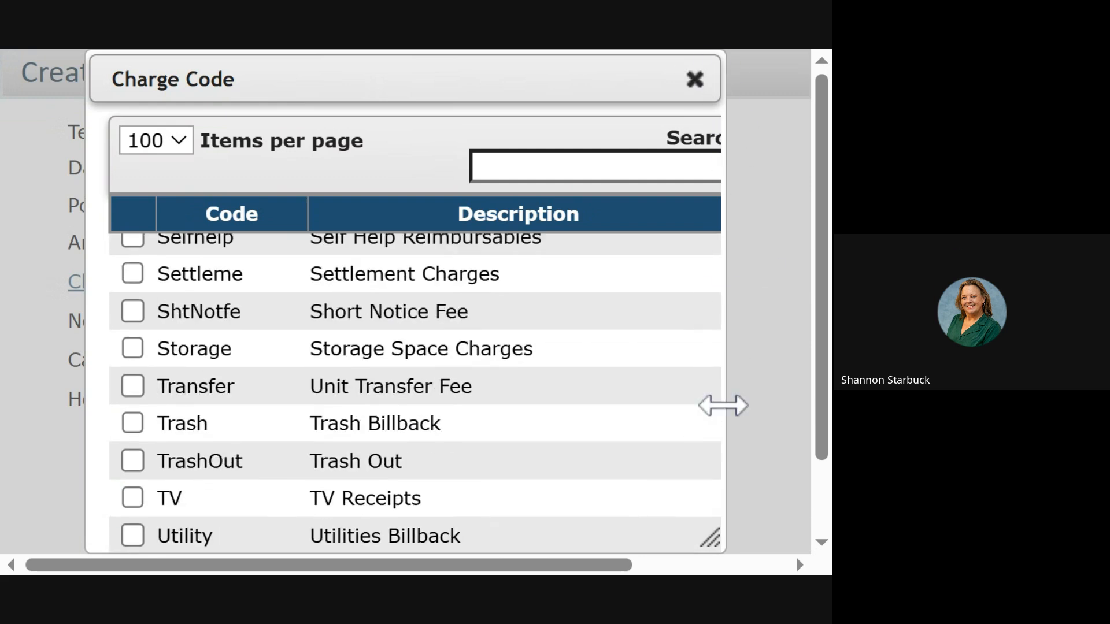
left_click_drag(712, 536, 801, 538)
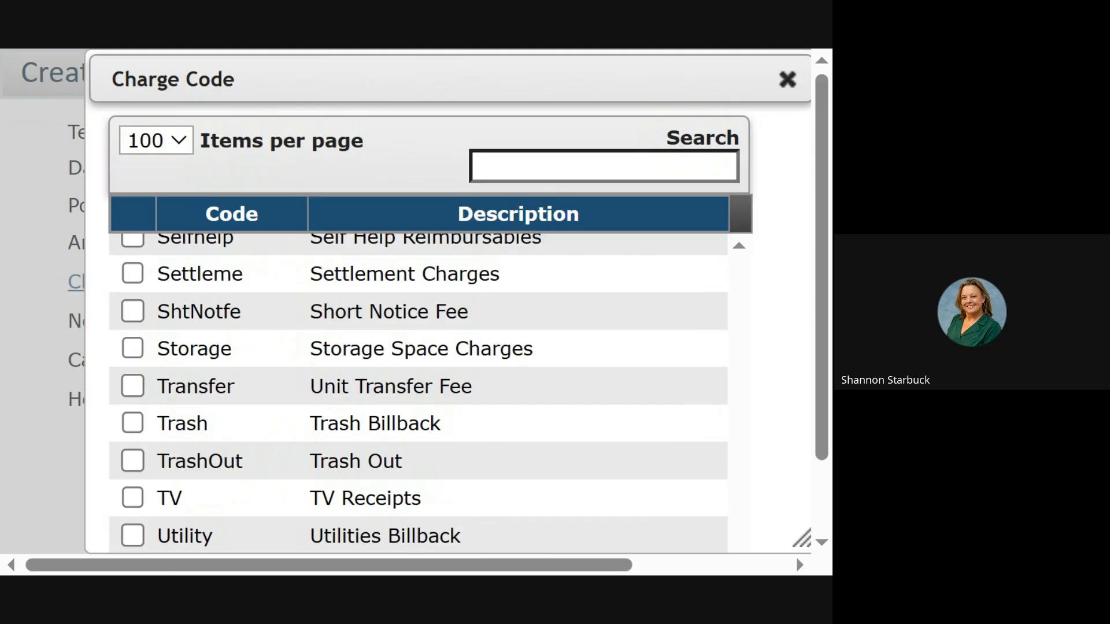
key("super+Up")
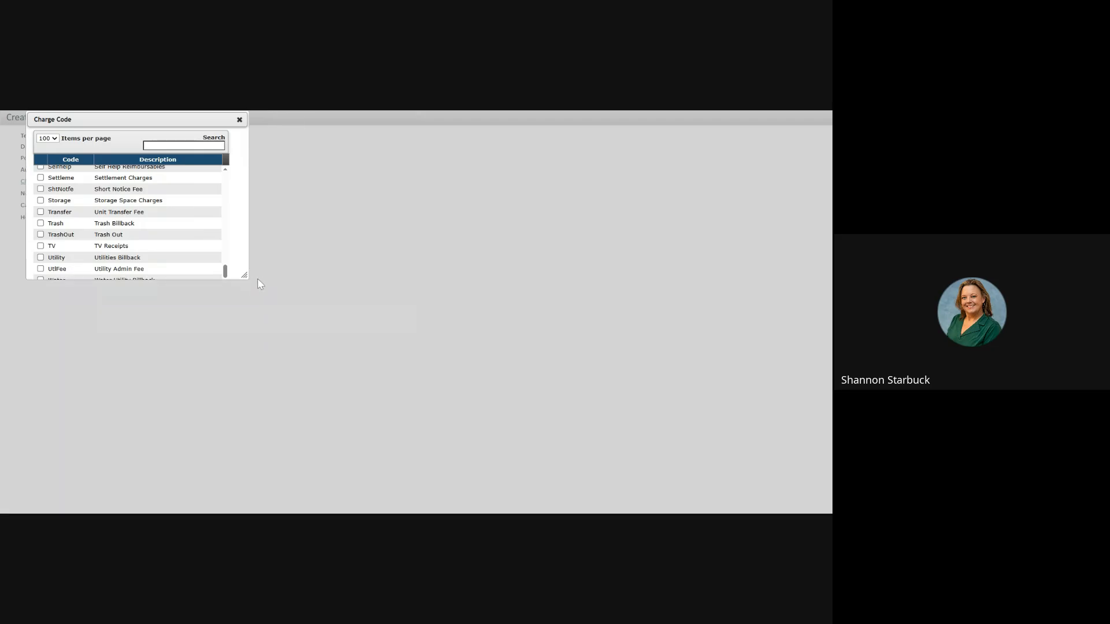
left_click_drag(244, 275, 393, 464)
left_click(64, 325)
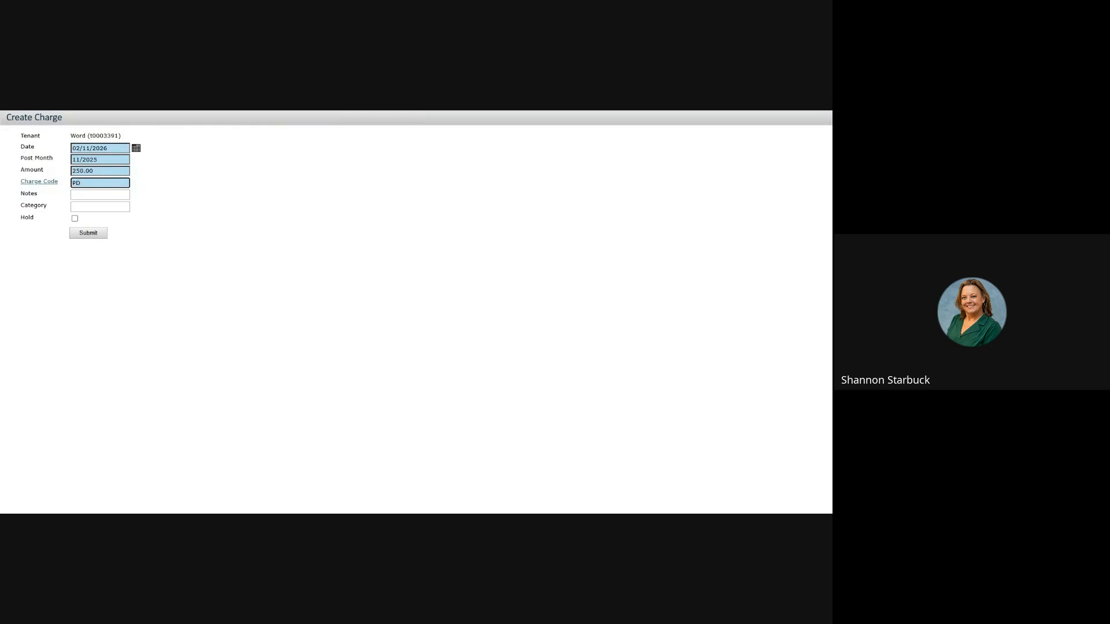
Step: Add the note 'added pet' and submit the 250.00 pet deposit charge
left_click(100, 195)
type("sa")
type("dded")
type(" pet")
left_click(87, 233)
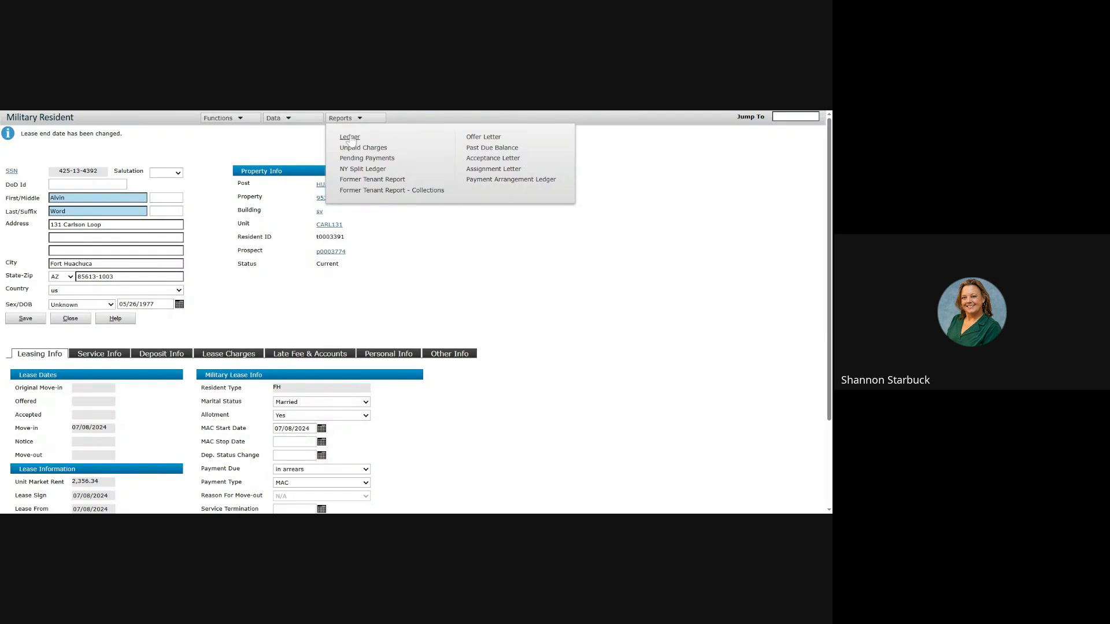
left_click(350, 139)
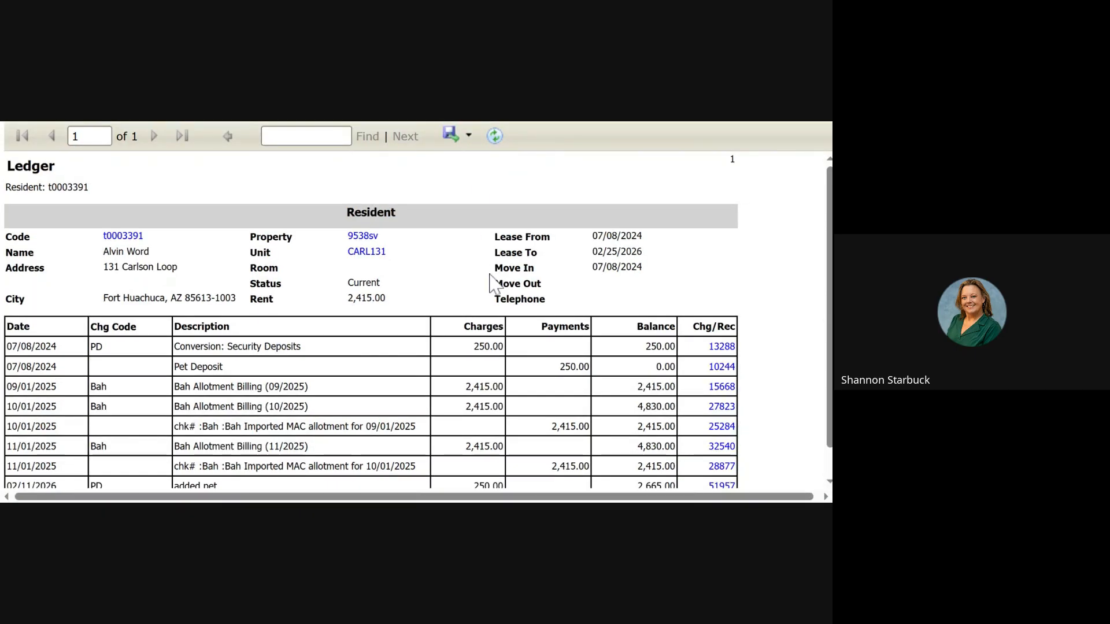
scroll(496, 283, "down", 1)
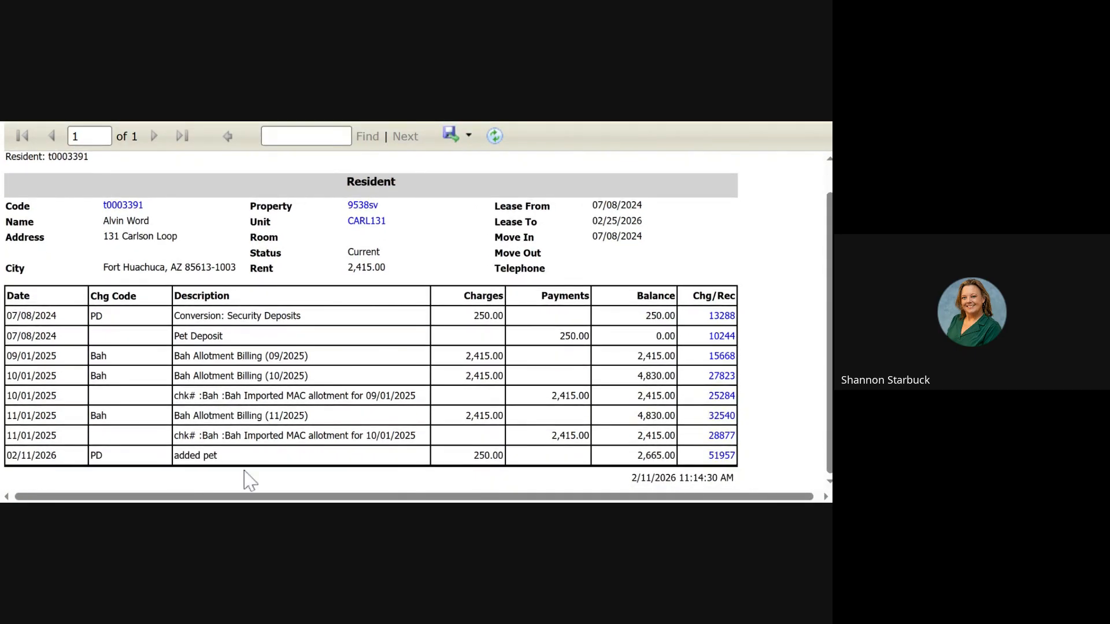
key("ctrl+w")
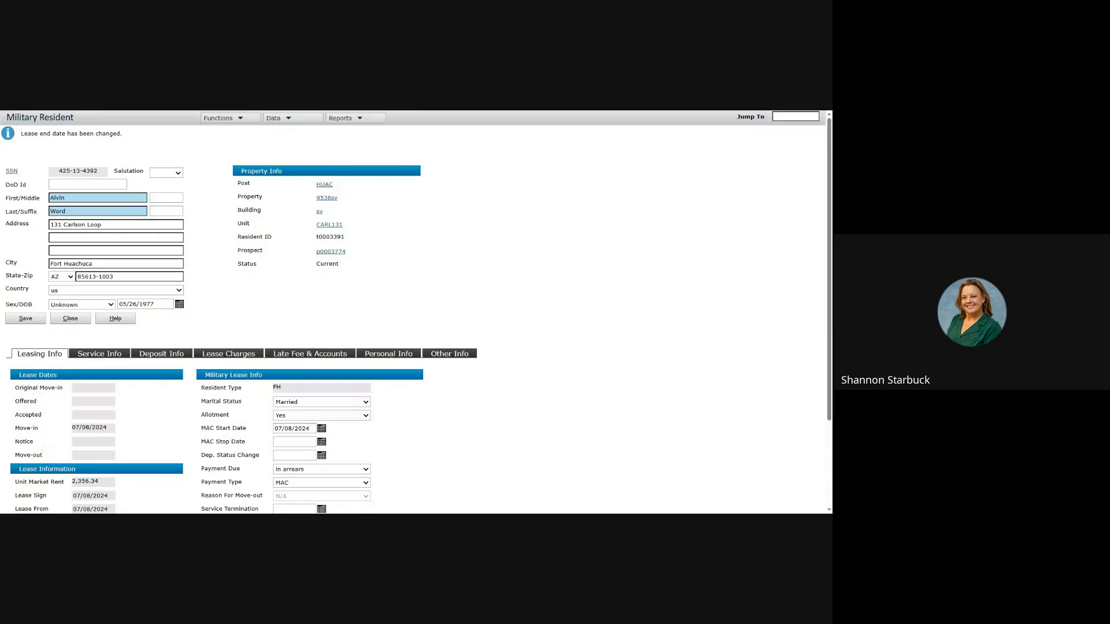
Step: Save a move-out notice dated 02/11/2026 with move-out 03/25/2026 and reason Purchased Home
left_click(231, 120)
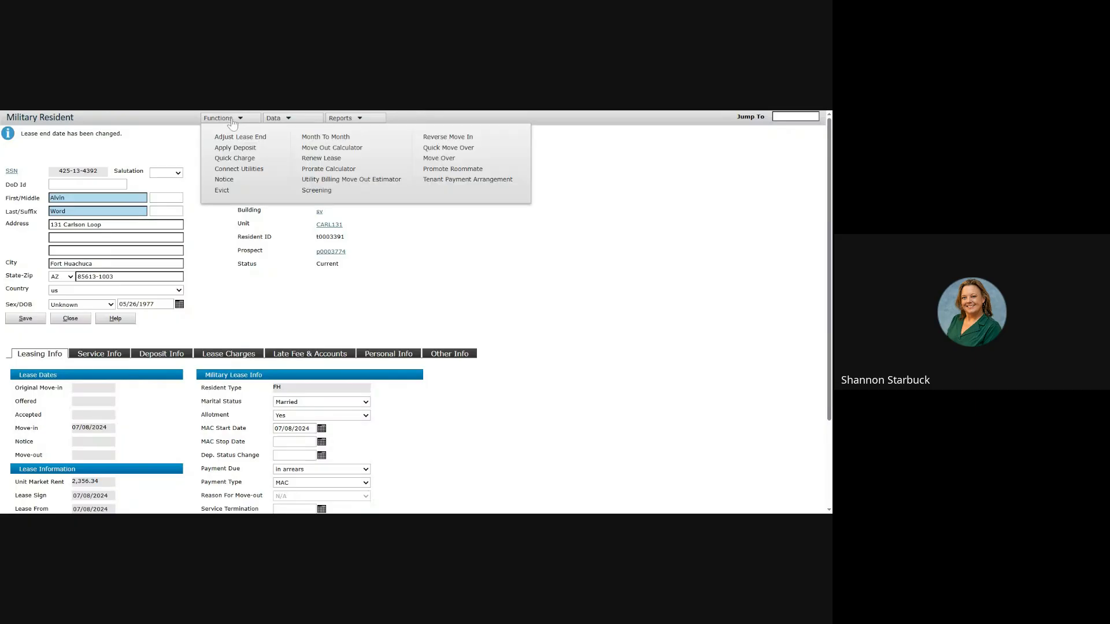
left_click(225, 183)
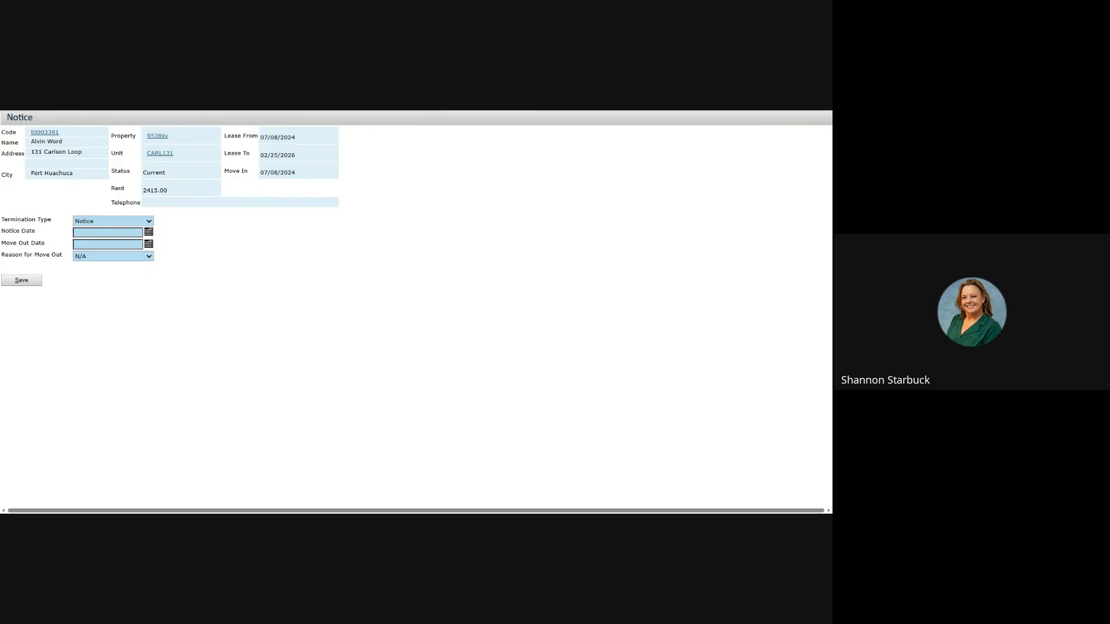
left_click(148, 232)
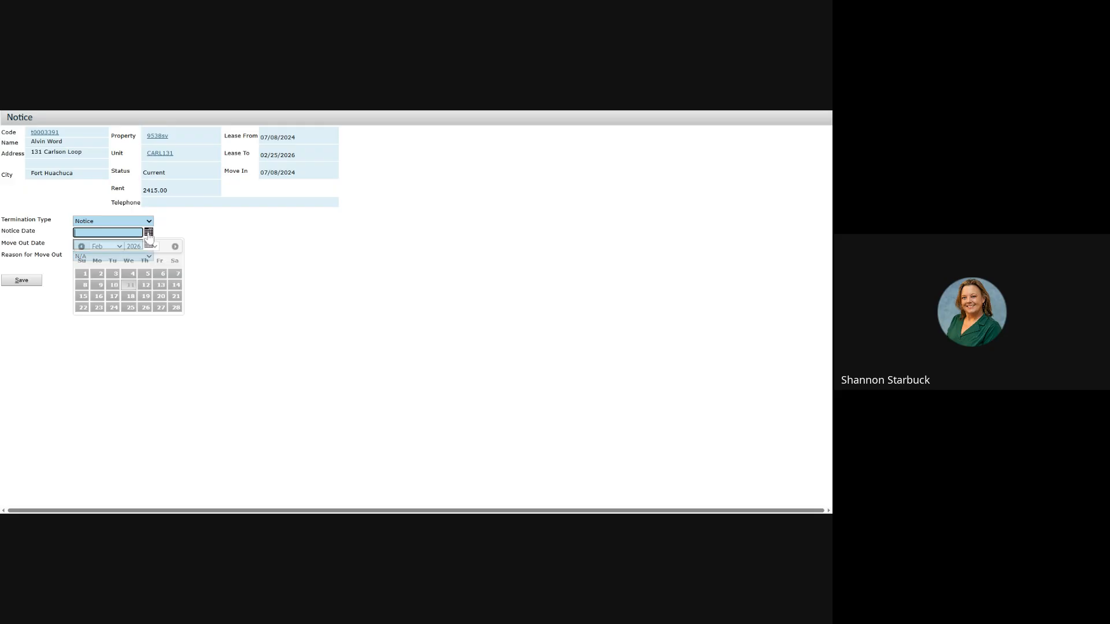
left_click(130, 285)
left_click(148, 243)
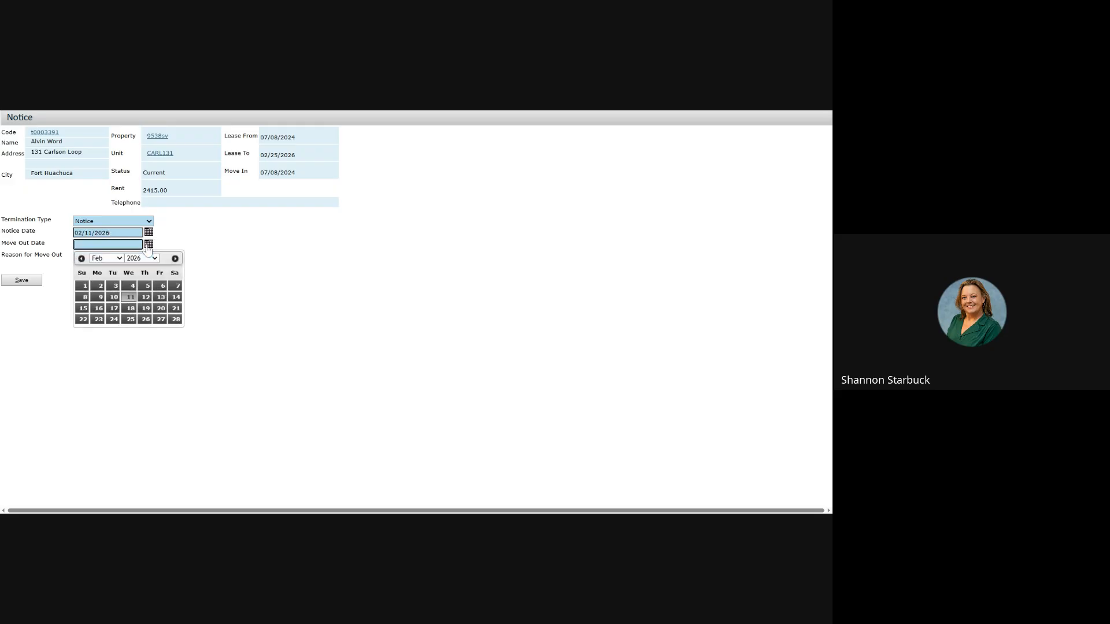
left_click(116, 267)
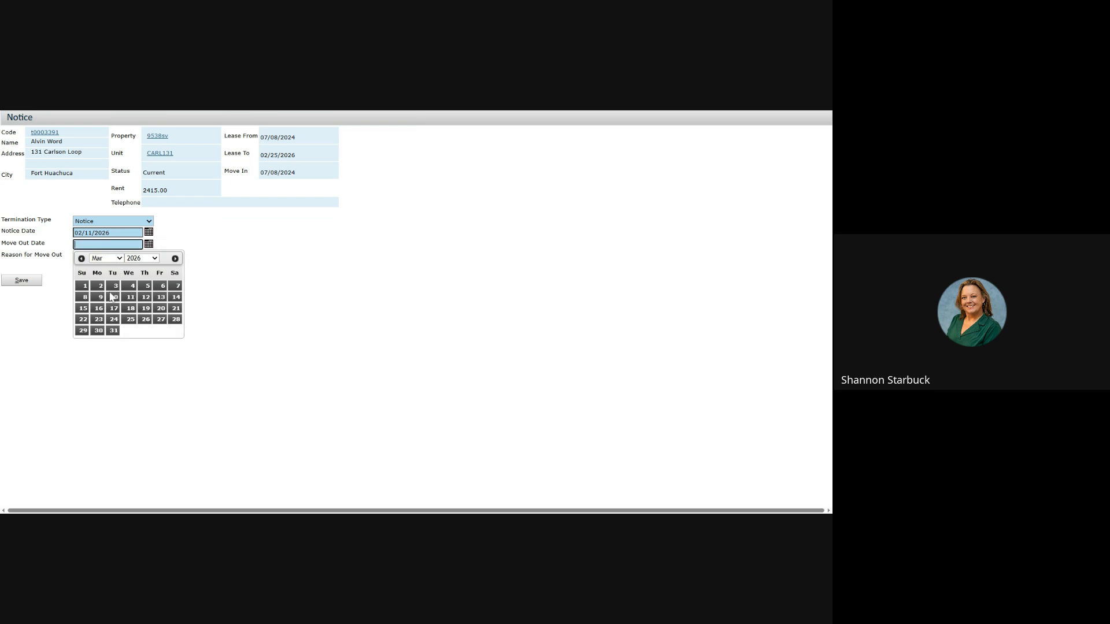
left_click(133, 319)
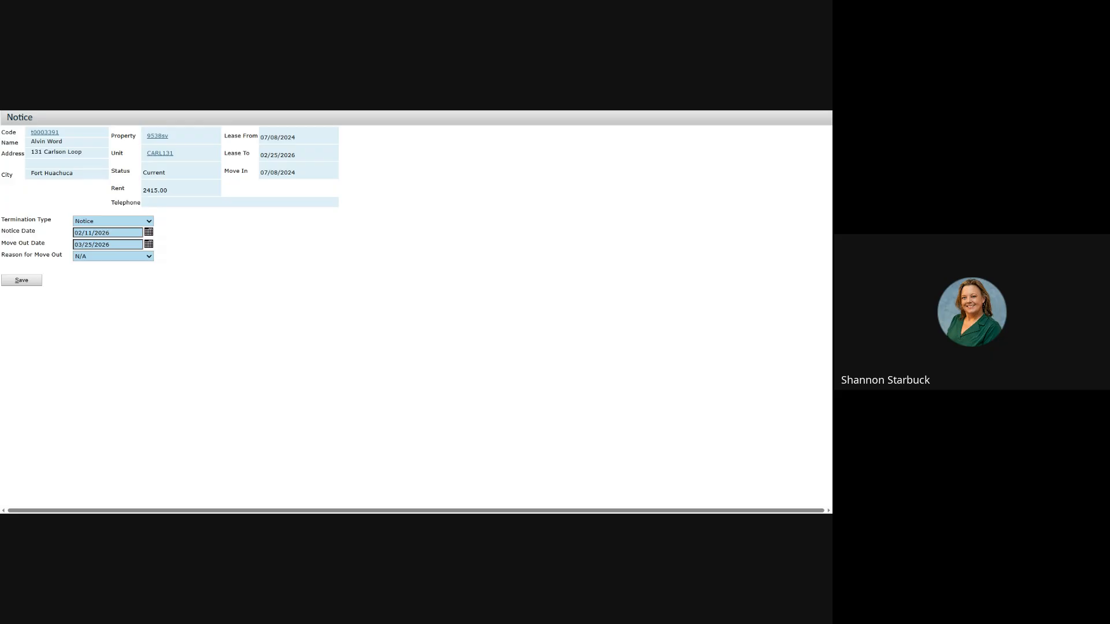
left_click(88, 264)
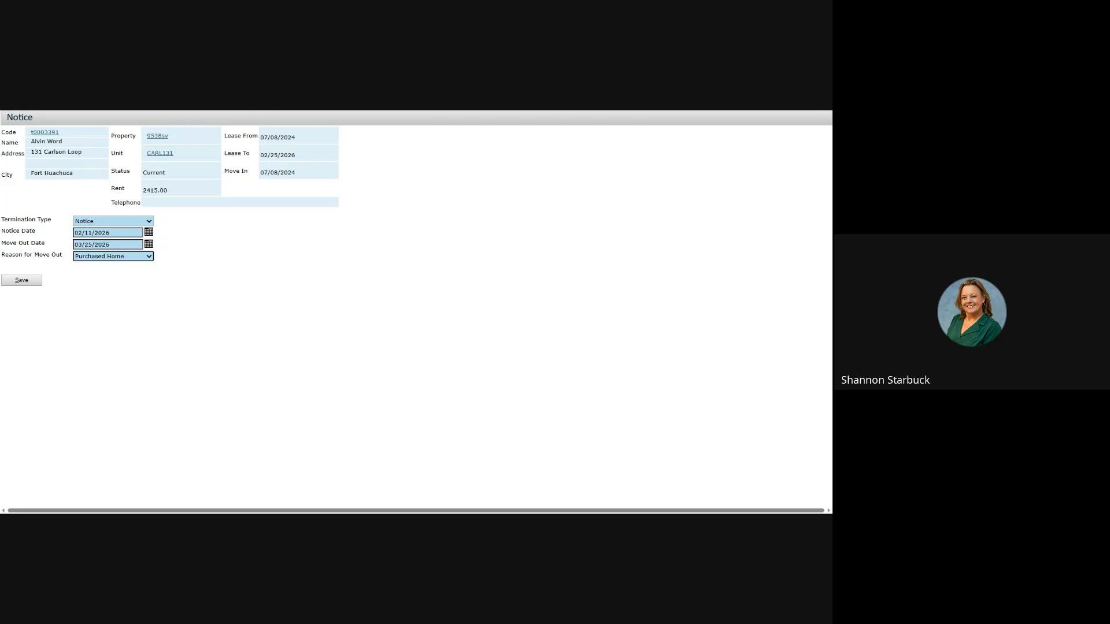
left_click(21, 280)
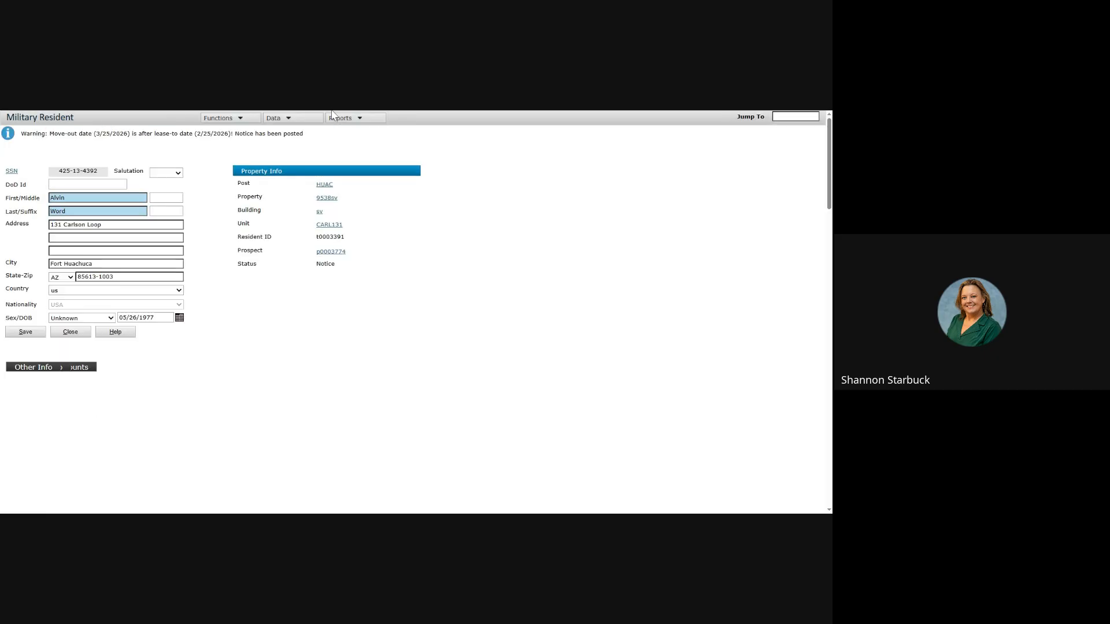
Step: Check the Move Out Calculator without running the ledger, then return to the Military Prospect window
left_click(222, 120)
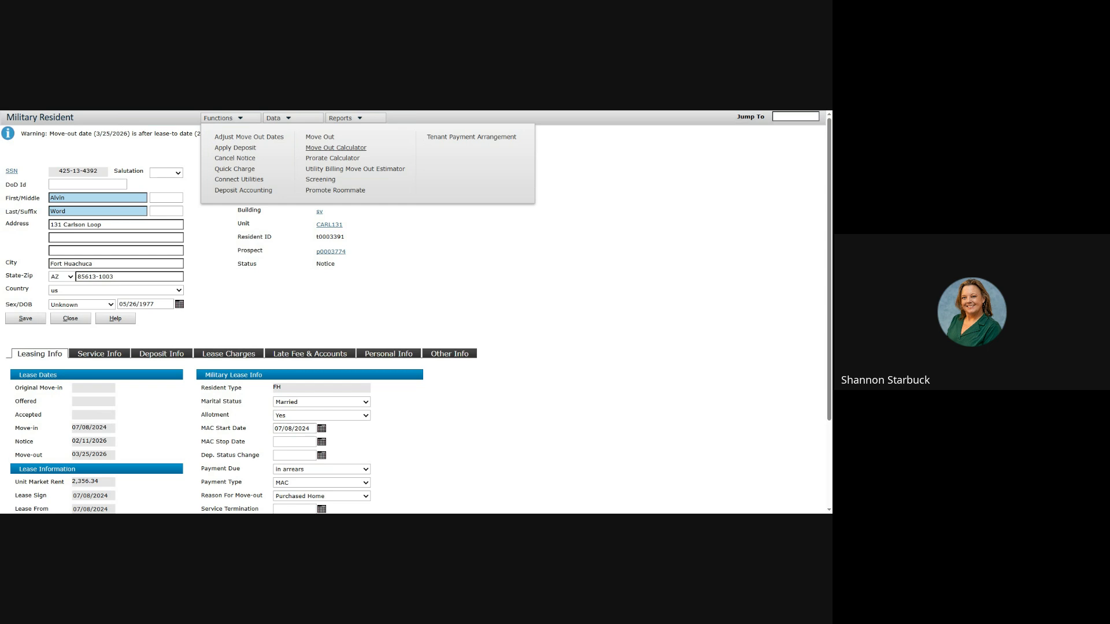
left_click(343, 148)
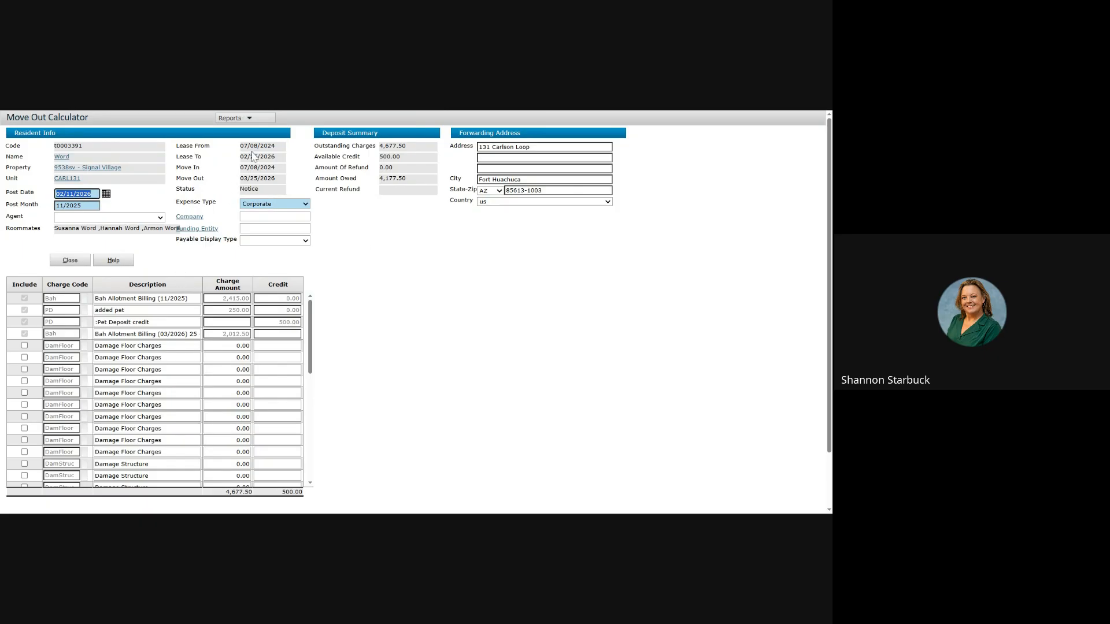
left_click(252, 119)
left_click(252, 119)
left_click(251, 119)
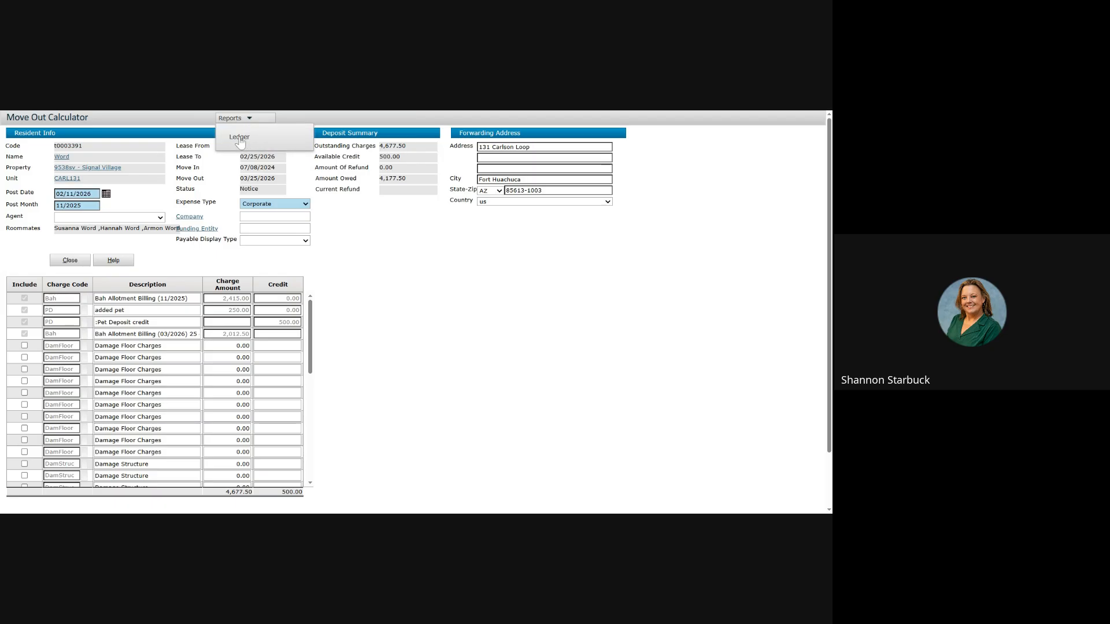
left_click(239, 139)
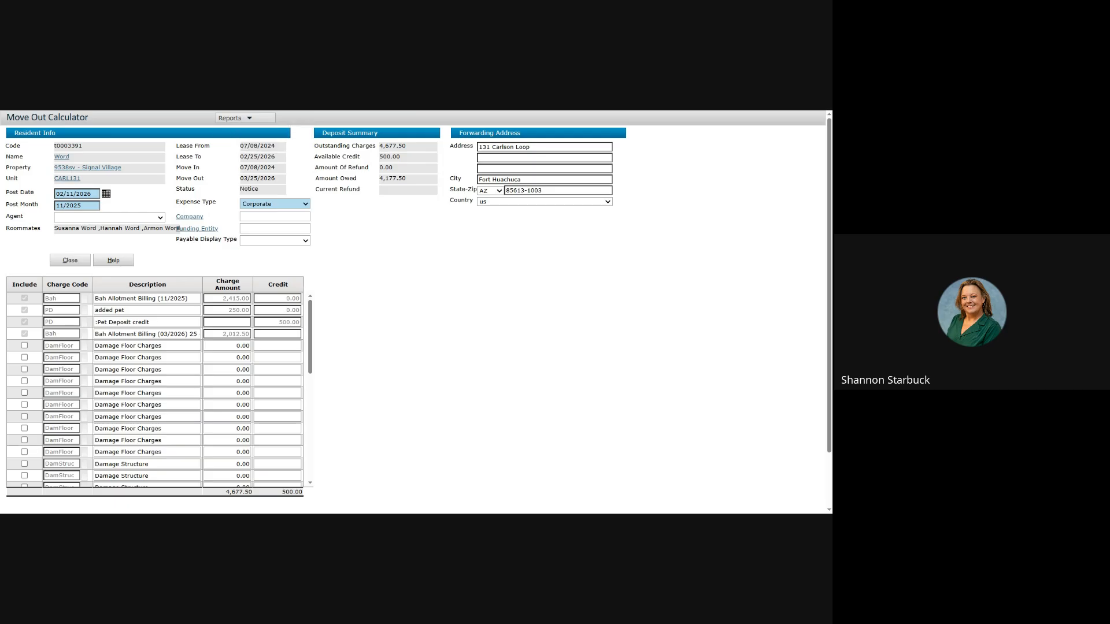
key("super+Left")
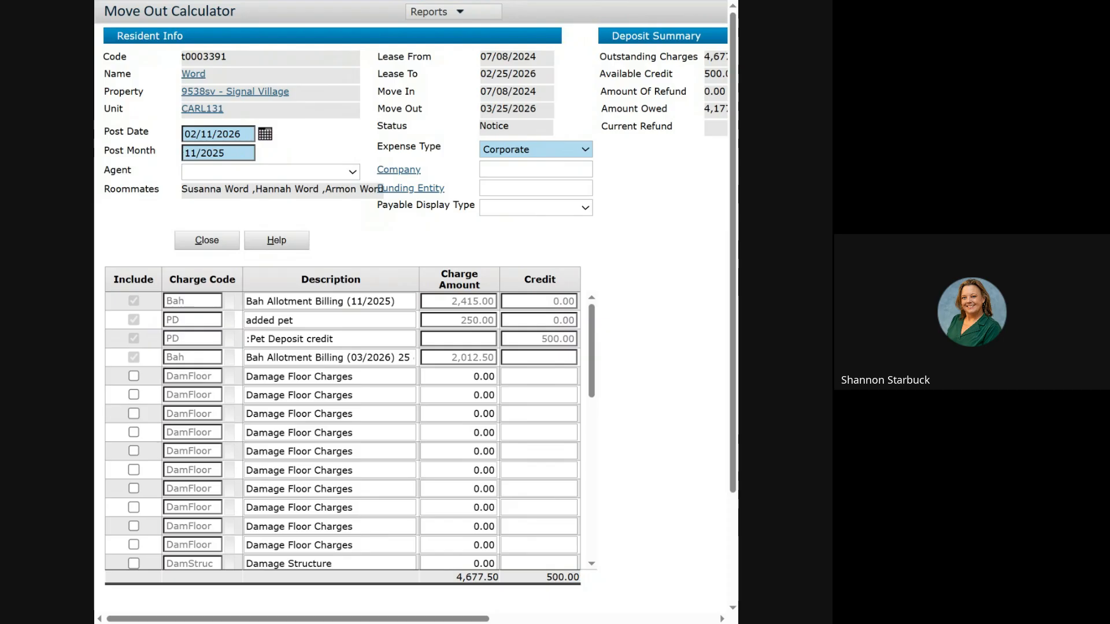
key("alt+Tab")
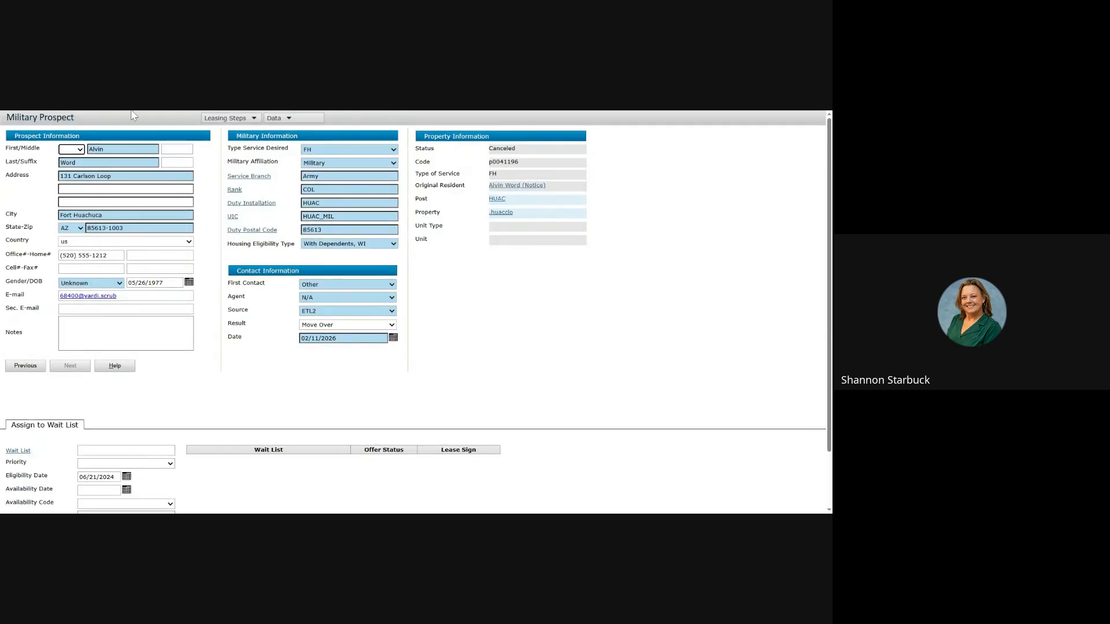
Step: Follow the Original Resident link to the CARL131 resident record now in Notice status
left_click(220, 121)
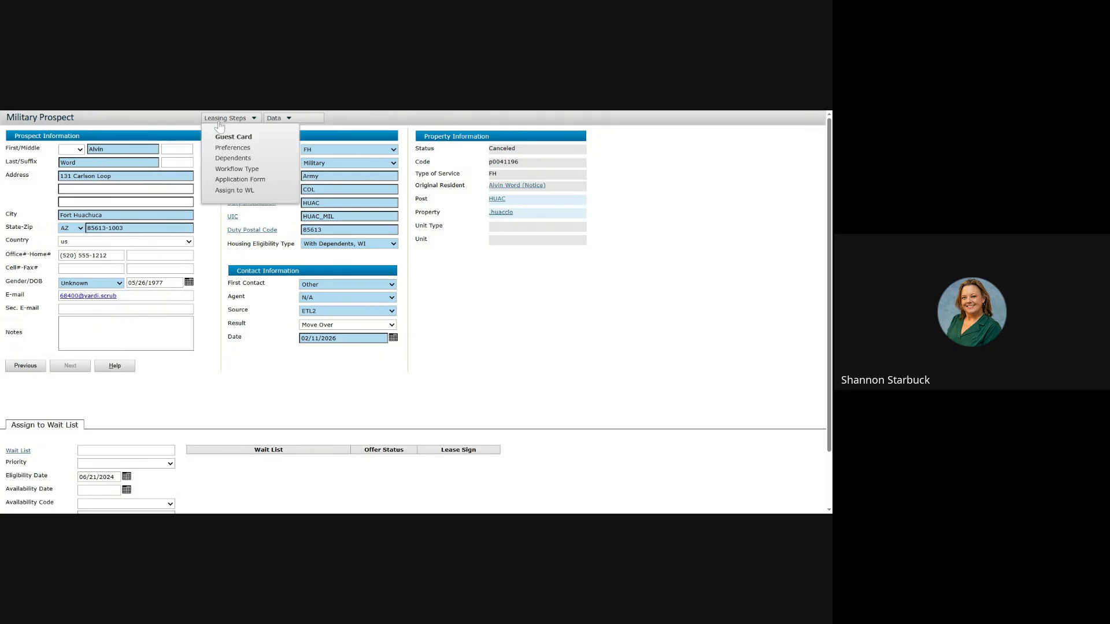
left_click(220, 121)
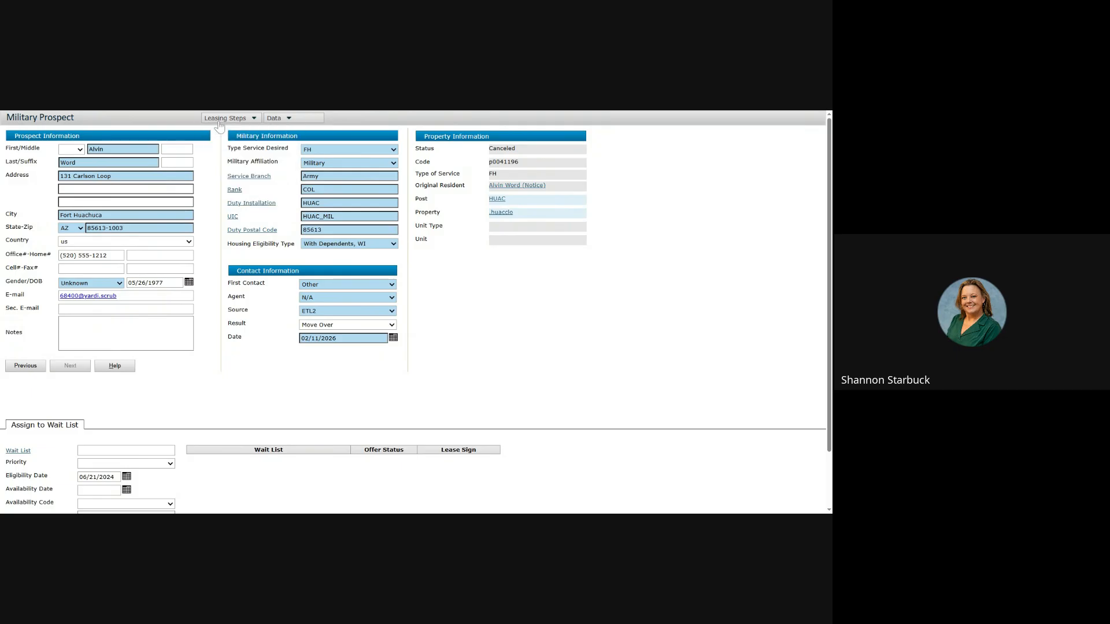
left_click(520, 186)
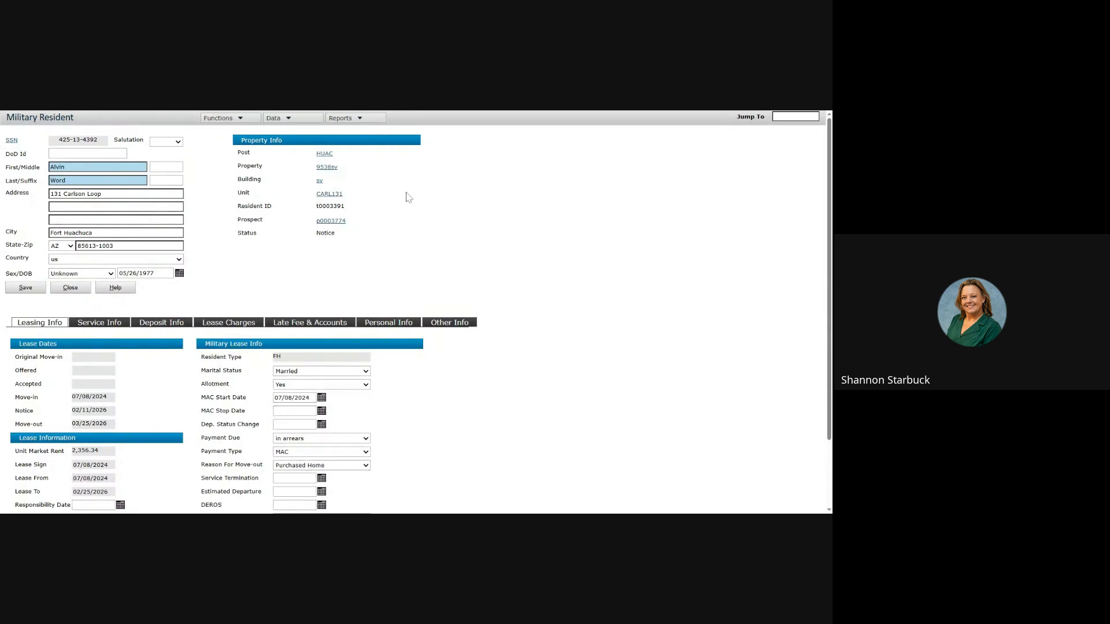
left_click(242, 119)
Step: Cancel the CARL131 resident's move-out notice from the Functions menu
left_click(231, 119)
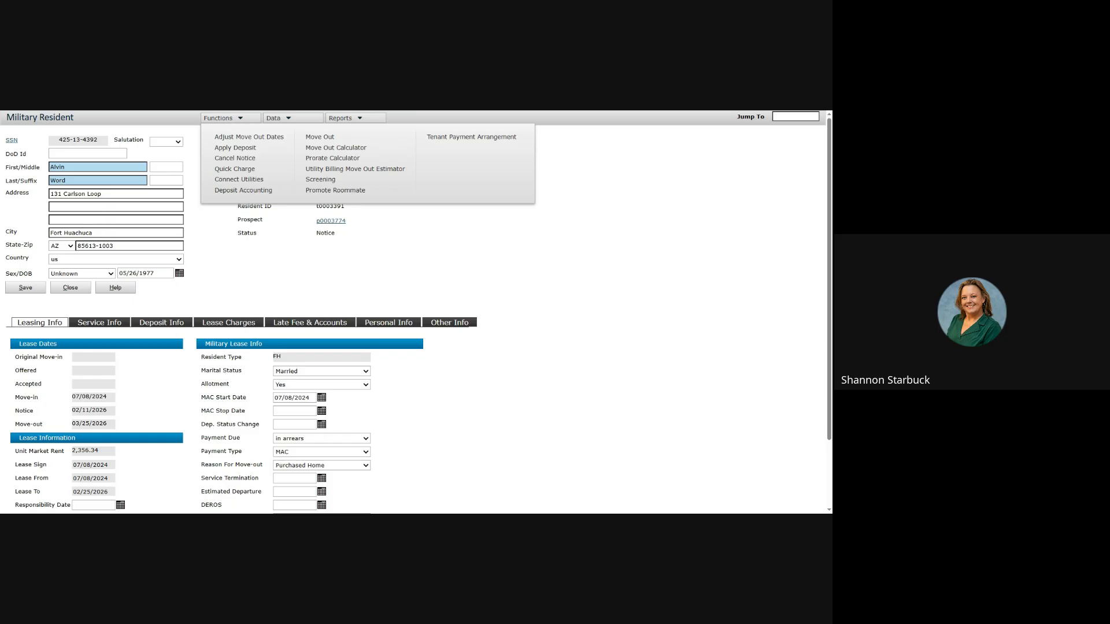
left_click(288, 119)
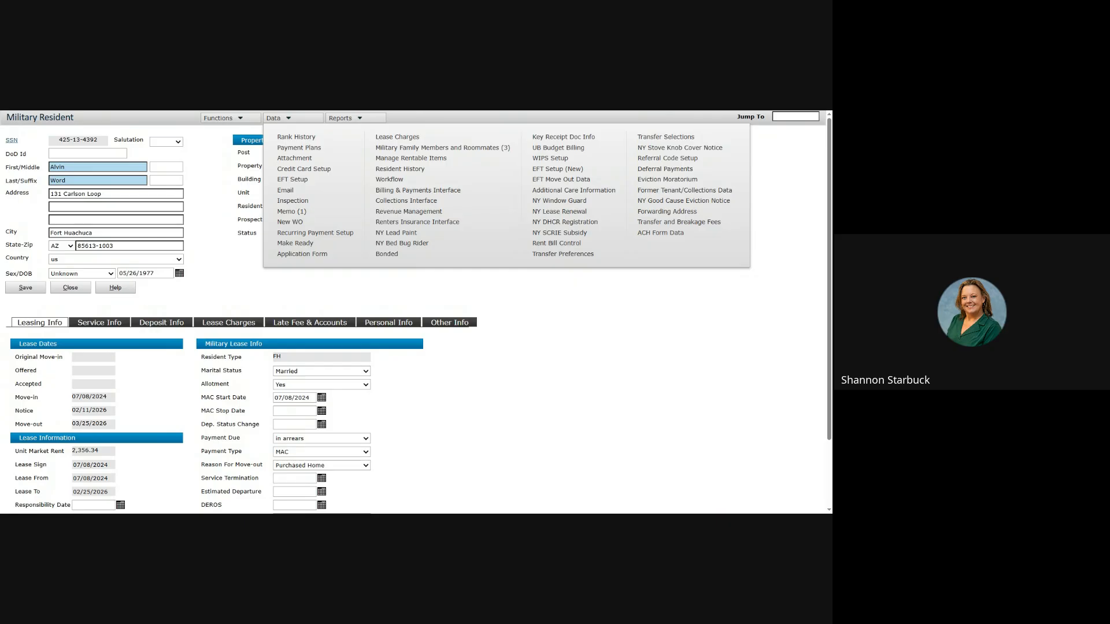
left_click(212, 120)
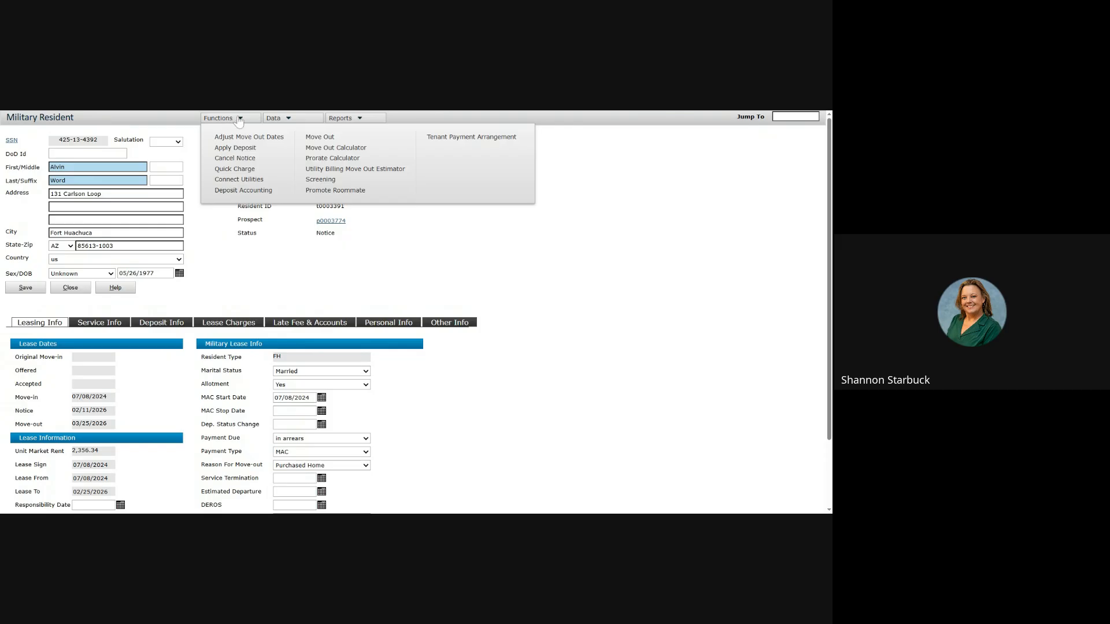
left_click(302, 121)
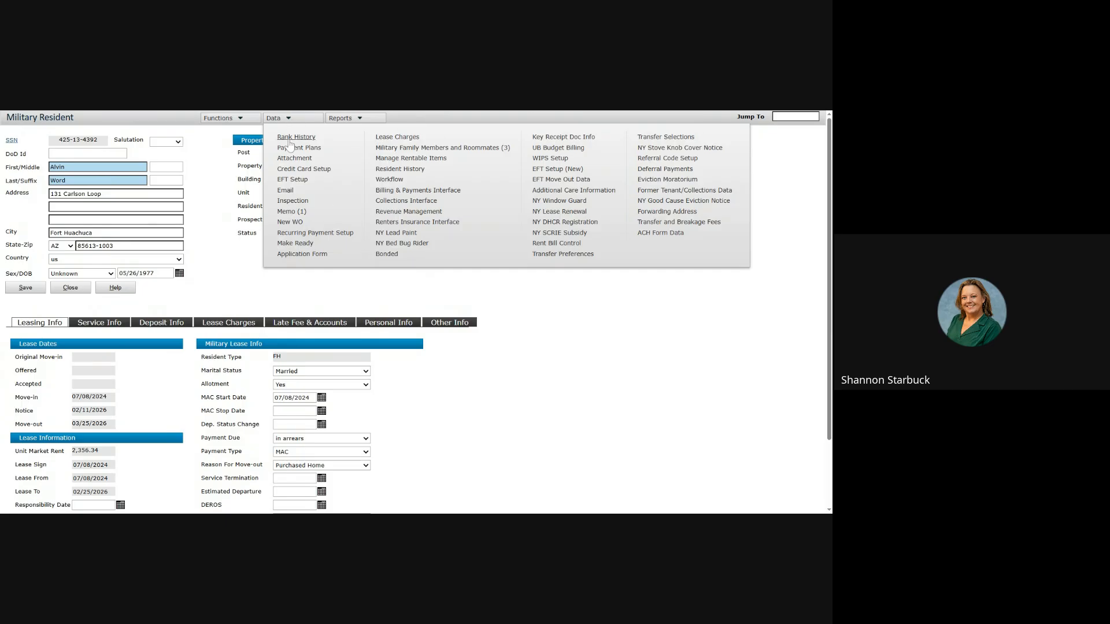
left_click(245, 119)
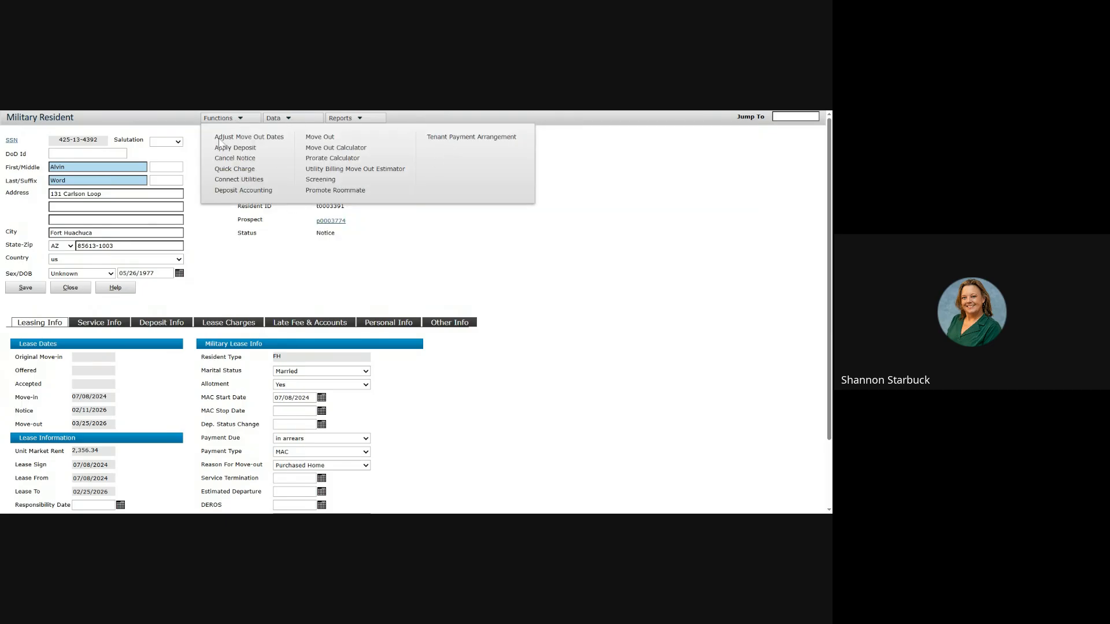
left_click(226, 157)
left_click(228, 120)
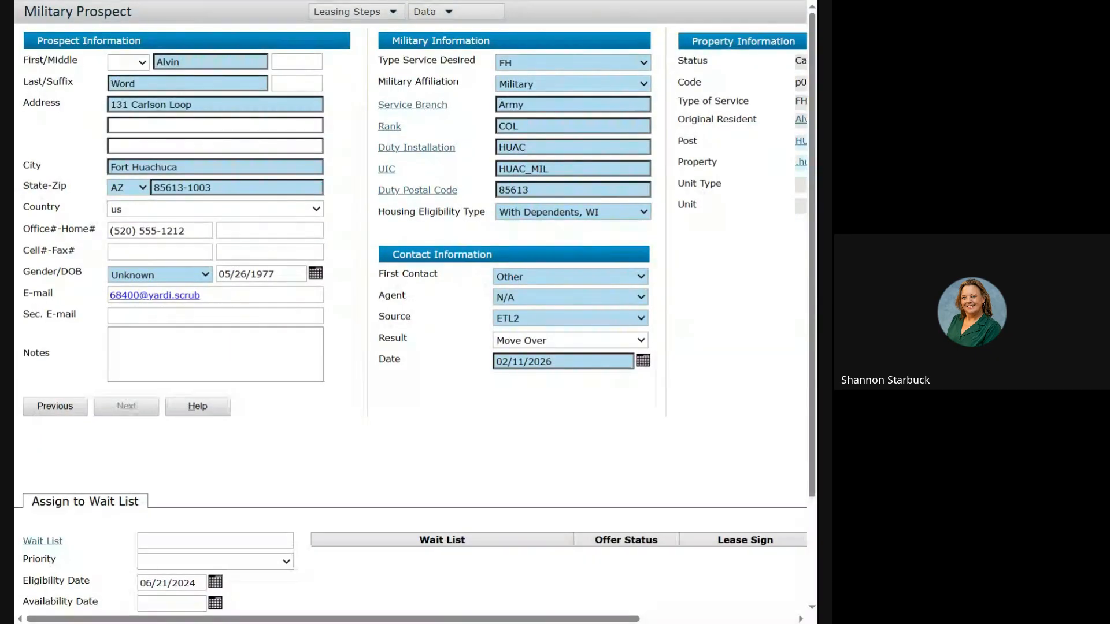
Step: Clear the name search and open the CARL122 resident's record from Occupied Units
left_click(470, 143)
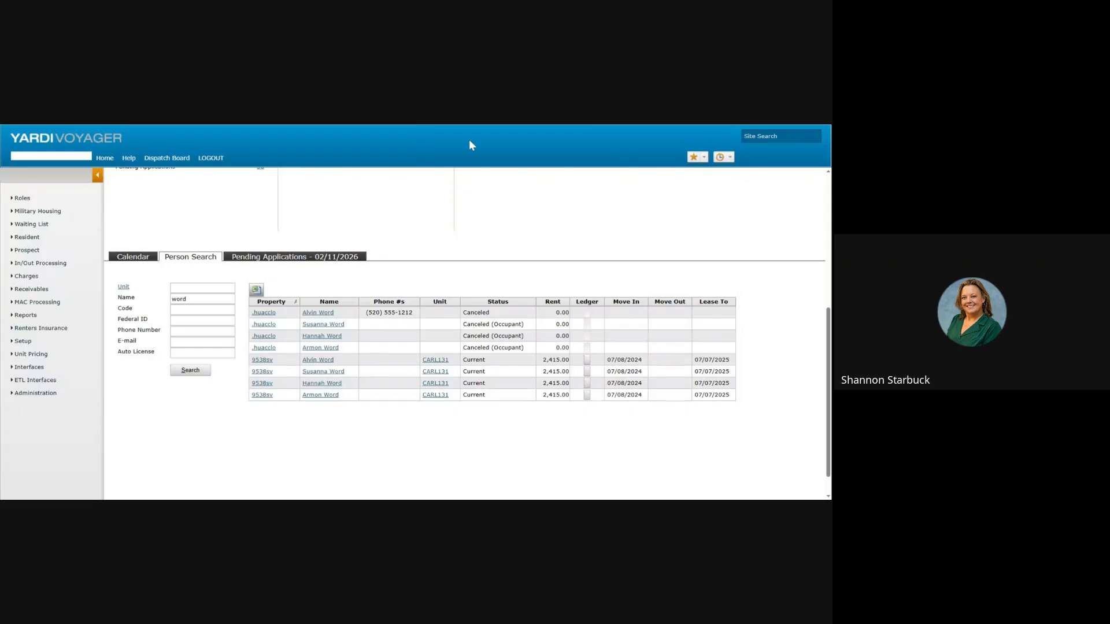
left_click_drag(189, 300, 140, 301)
key("BackSpace")
scroll(371, 275, "up", 2)
scroll(374, 279, "up", 3)
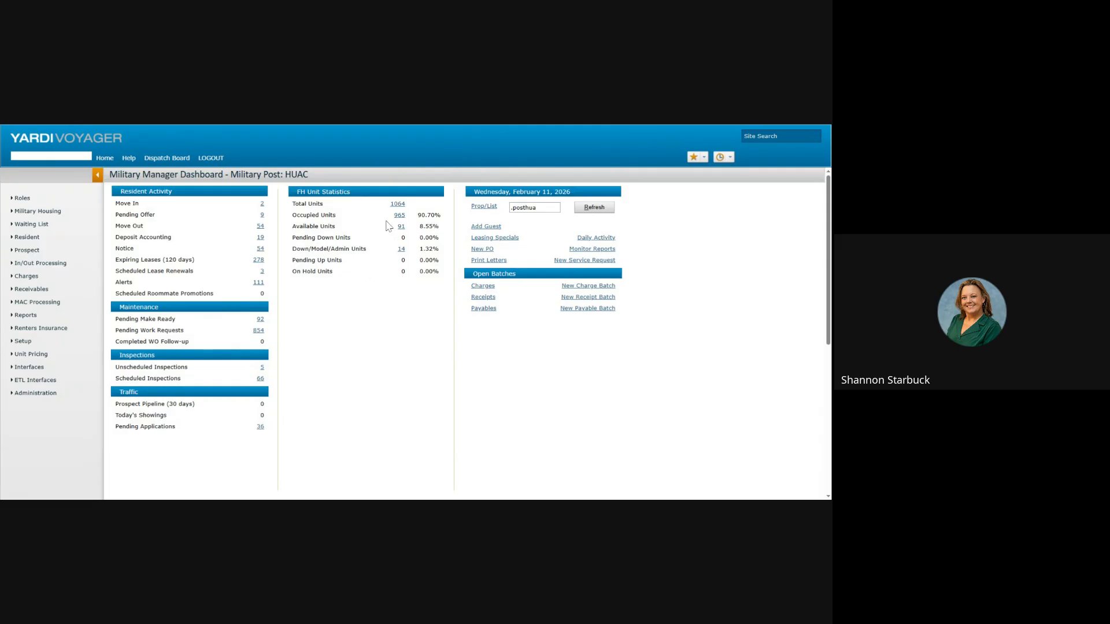
scroll(383, 330, "down", 5)
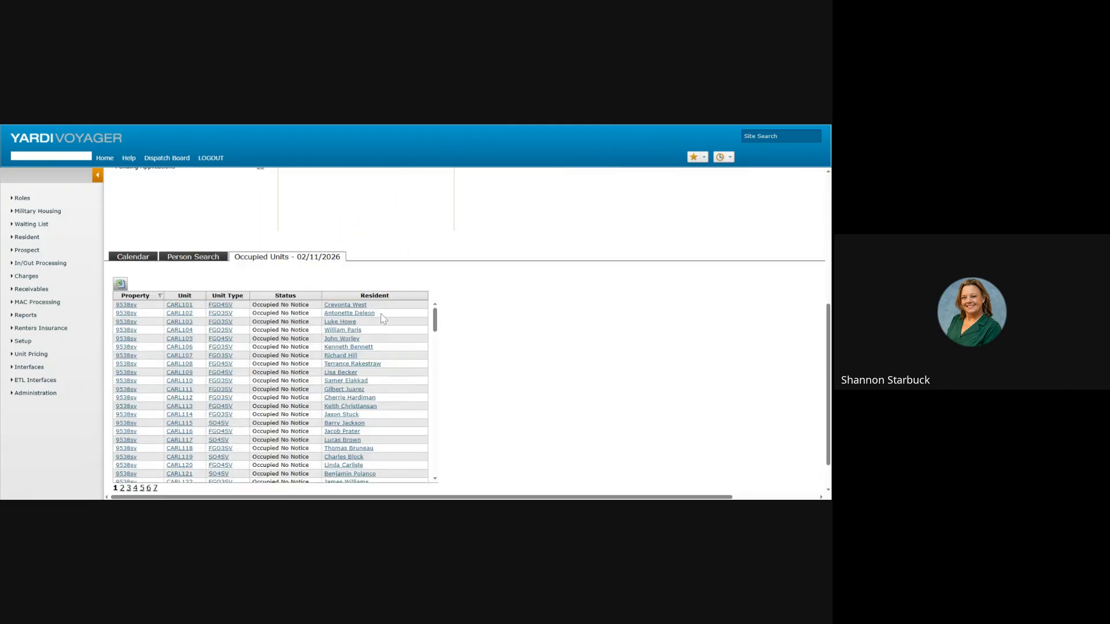
scroll(365, 359, "down", 3)
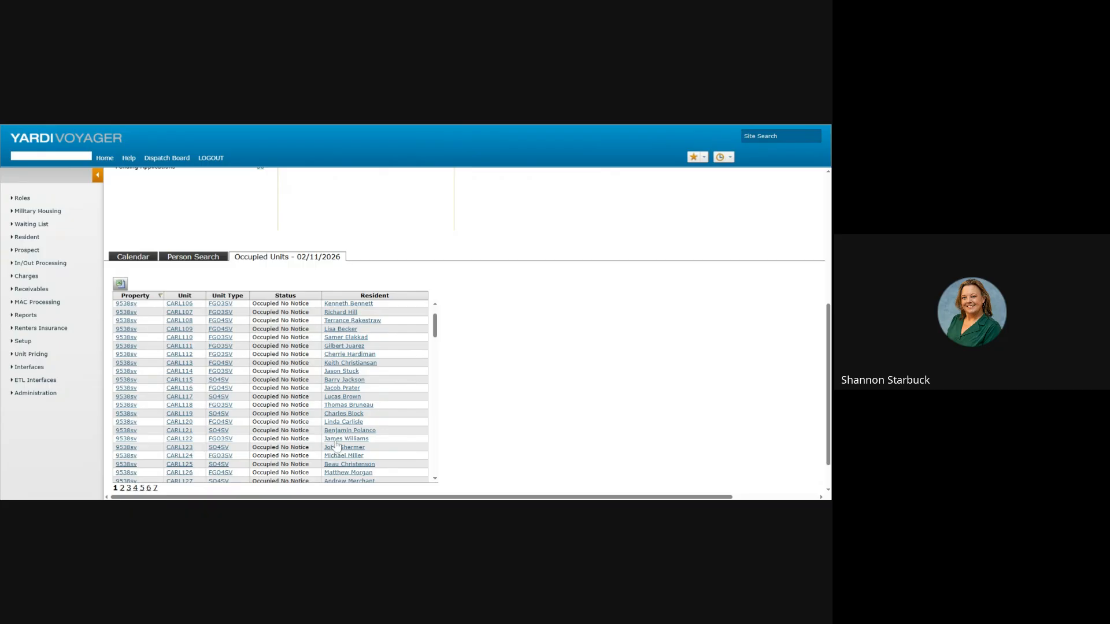
left_click(335, 440)
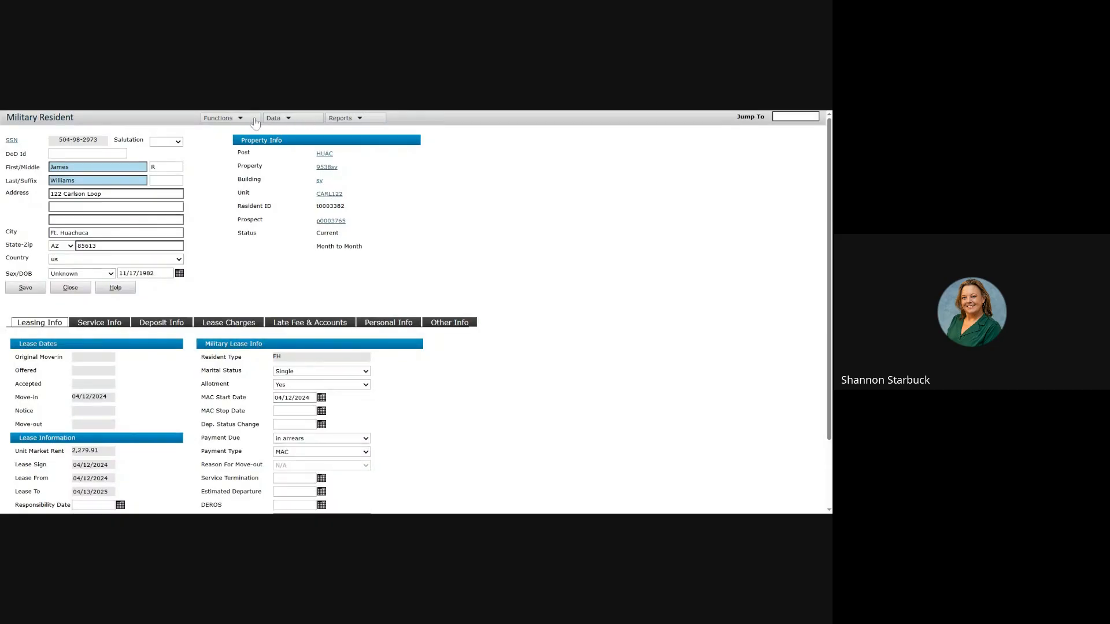
left_click(431, 12)
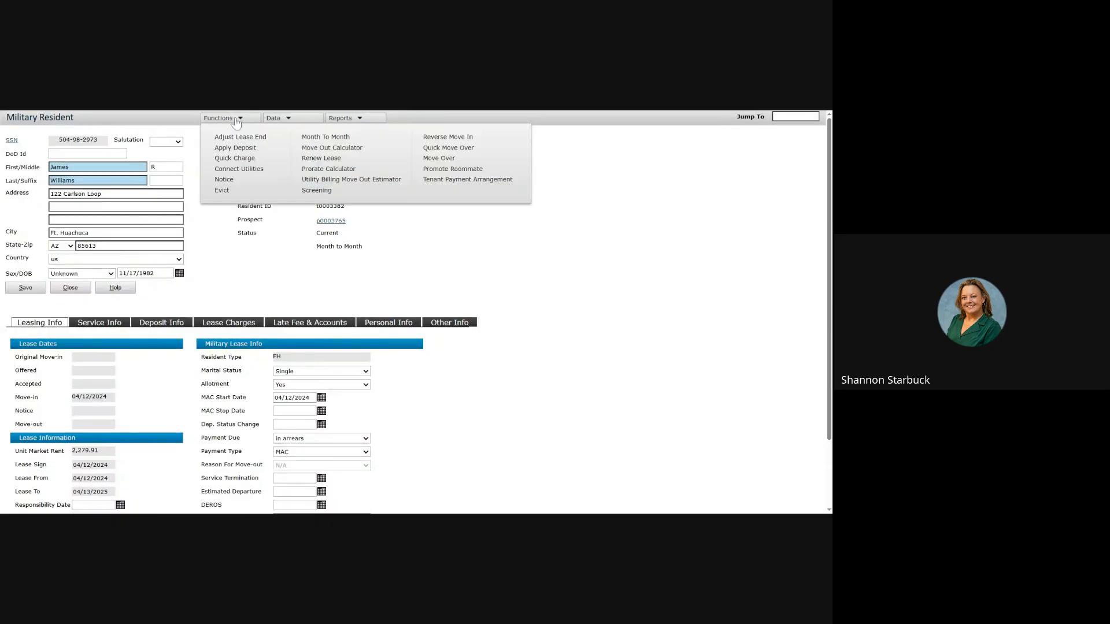
left_click(434, 161)
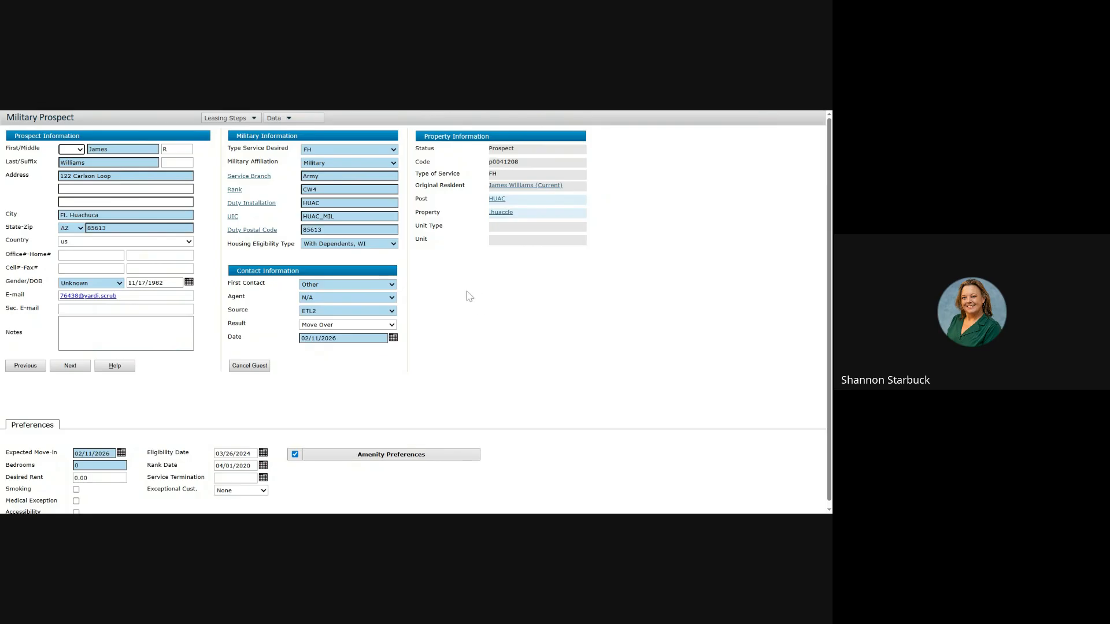
scroll(491, 303, "down", 1)
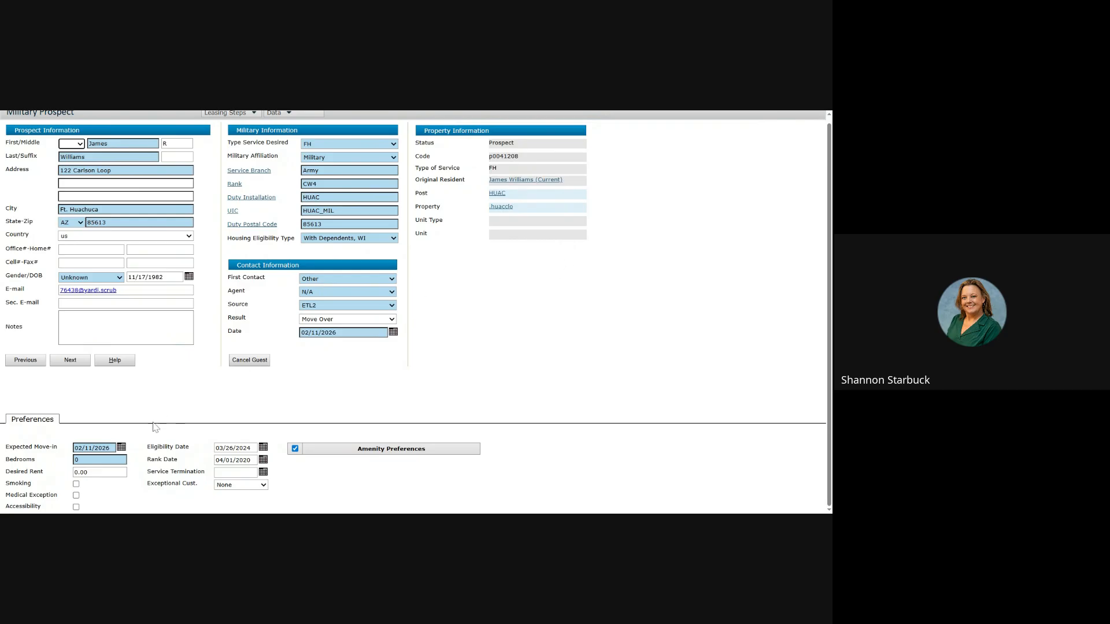
left_click(121, 448)
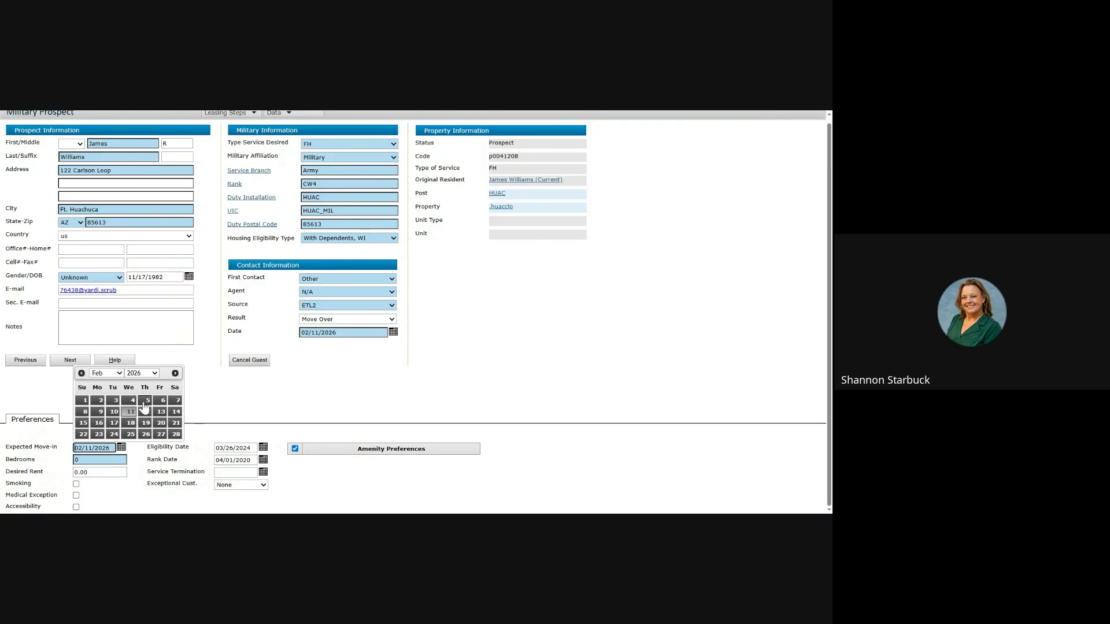
left_click(111, 378)
left_click(111, 398)
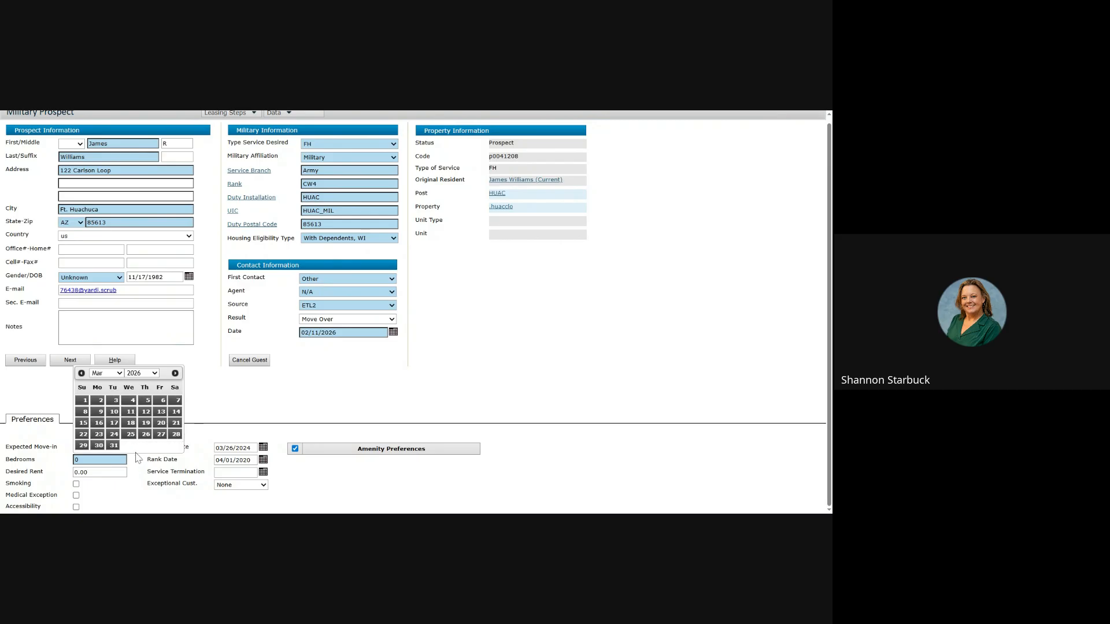
left_click(211, 431)
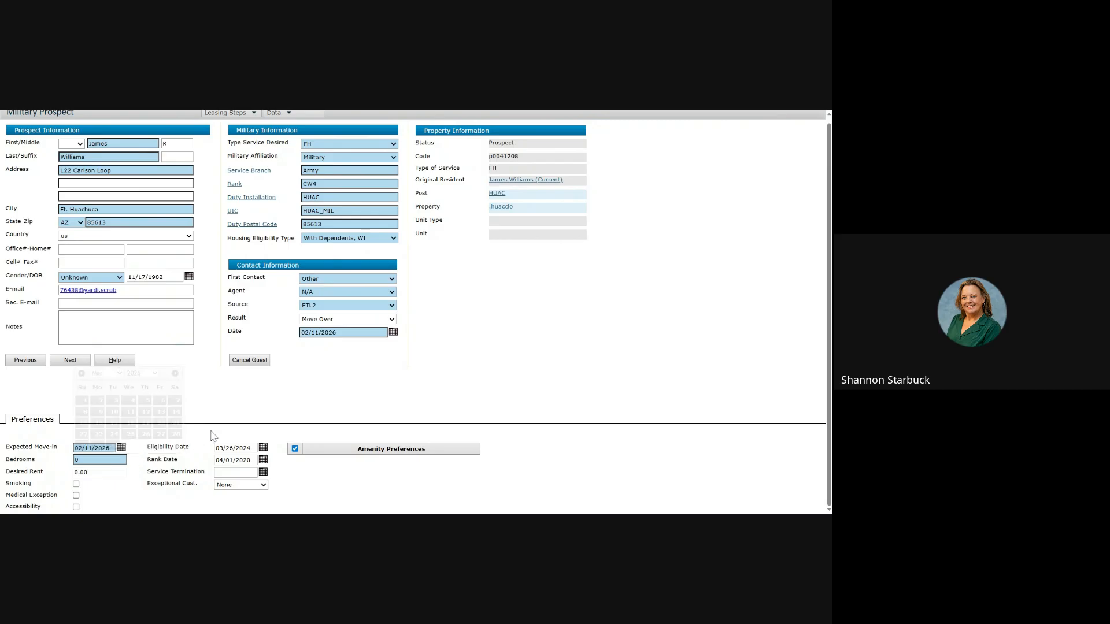
left_click(68, 362)
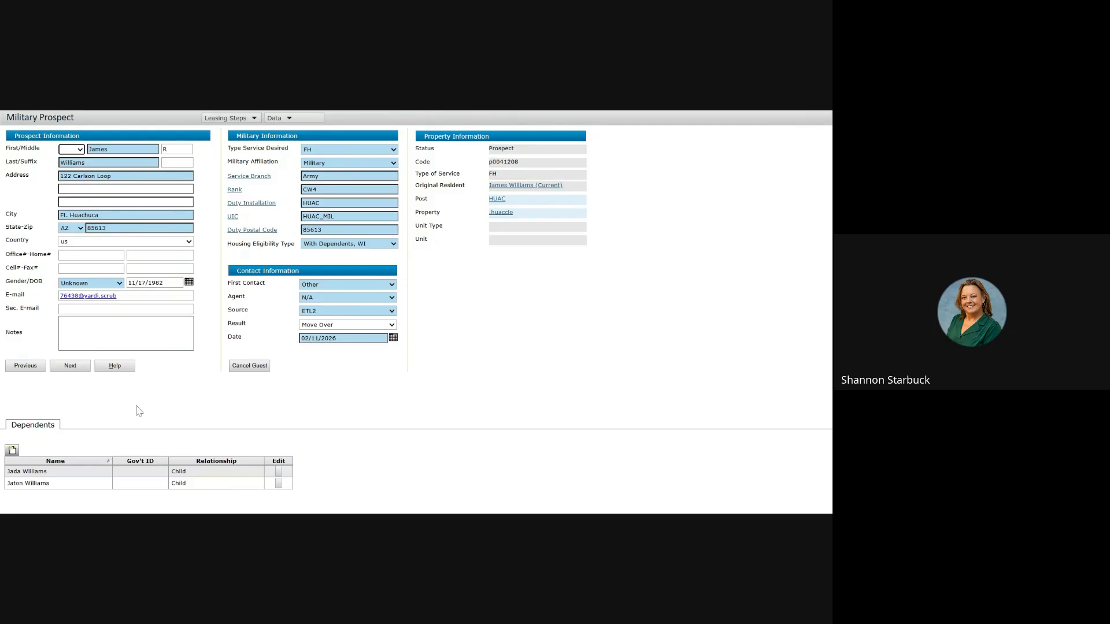
Step: Advance past Dependents, choose the Wait List Workflow, and pass the application form step
left_click(69, 369)
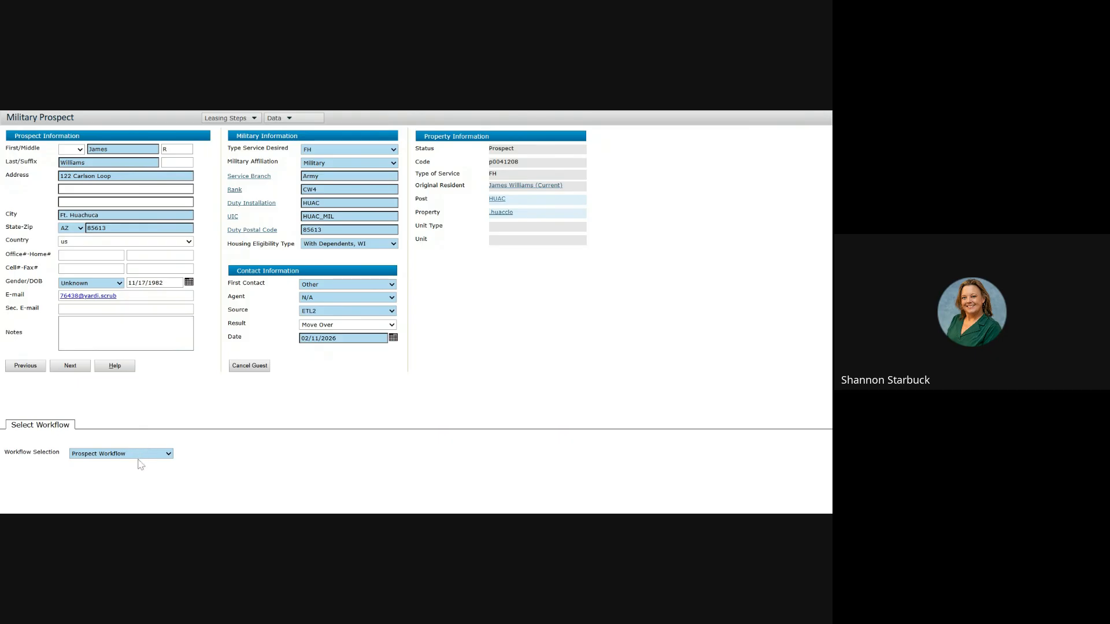
left_click(138, 461)
left_click(68, 368)
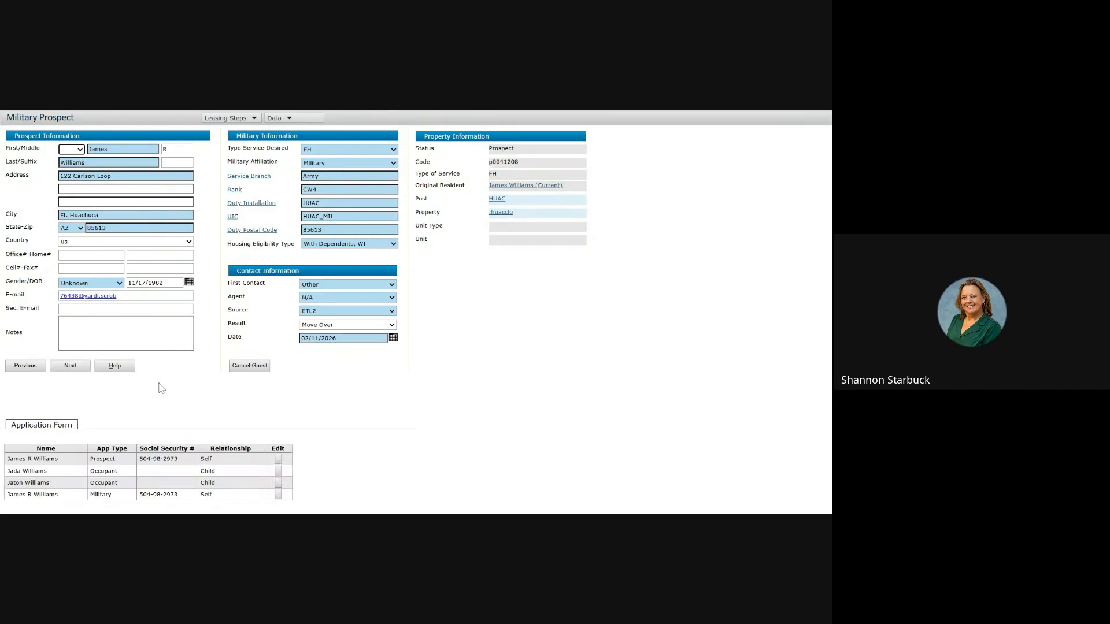
left_click(69, 370)
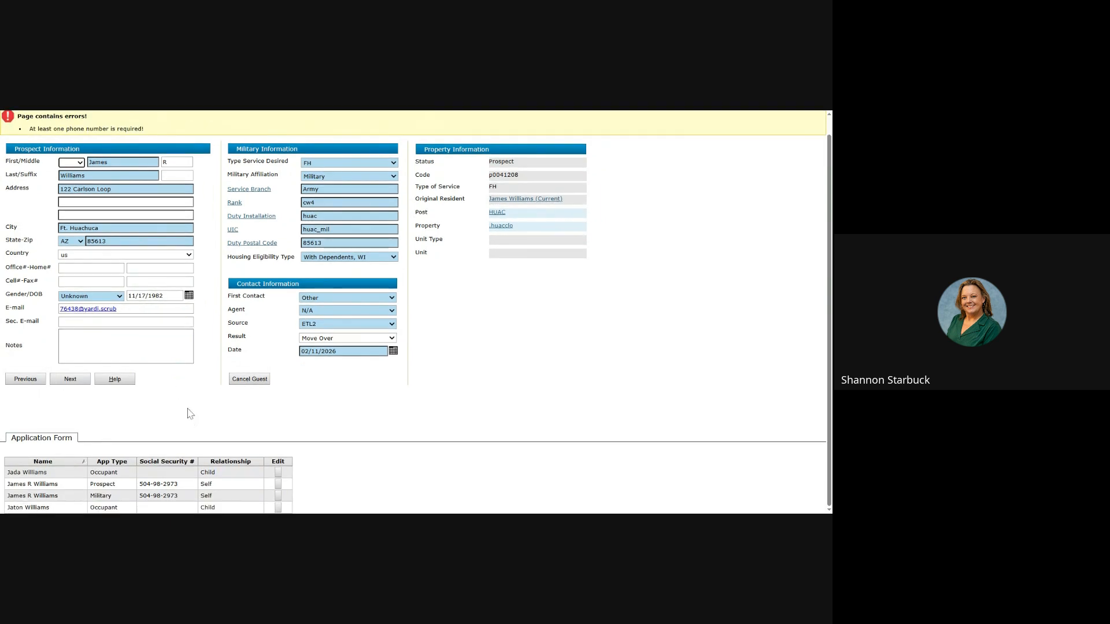
Step: Enter the prospect's cell phone number and resubmit the prospect form
left_click(90, 283)
type("5205551212")
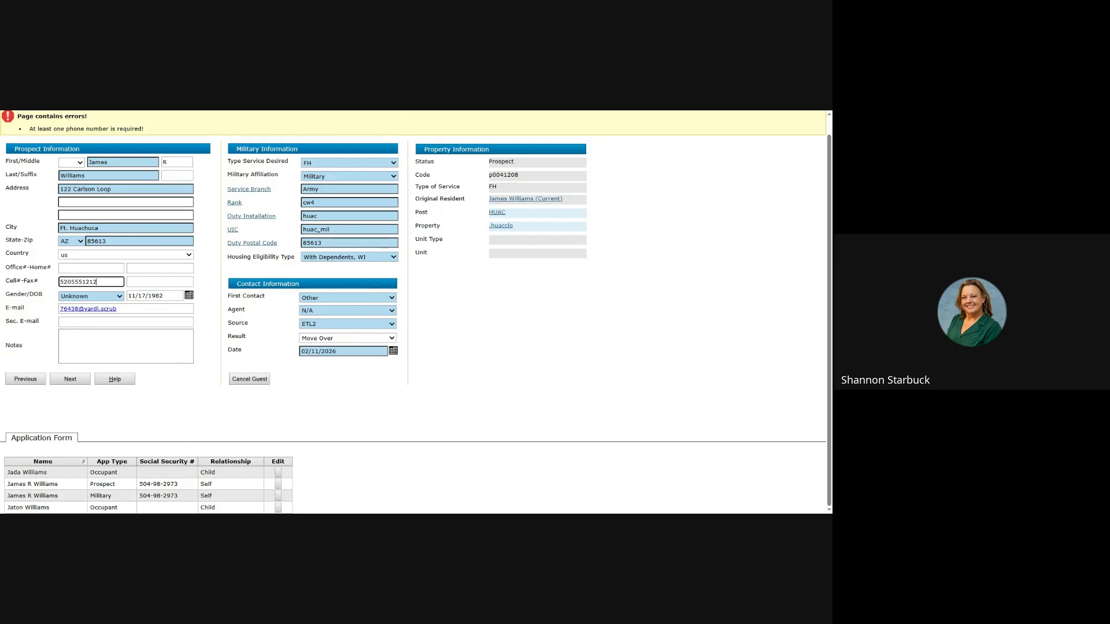
left_click(70, 379)
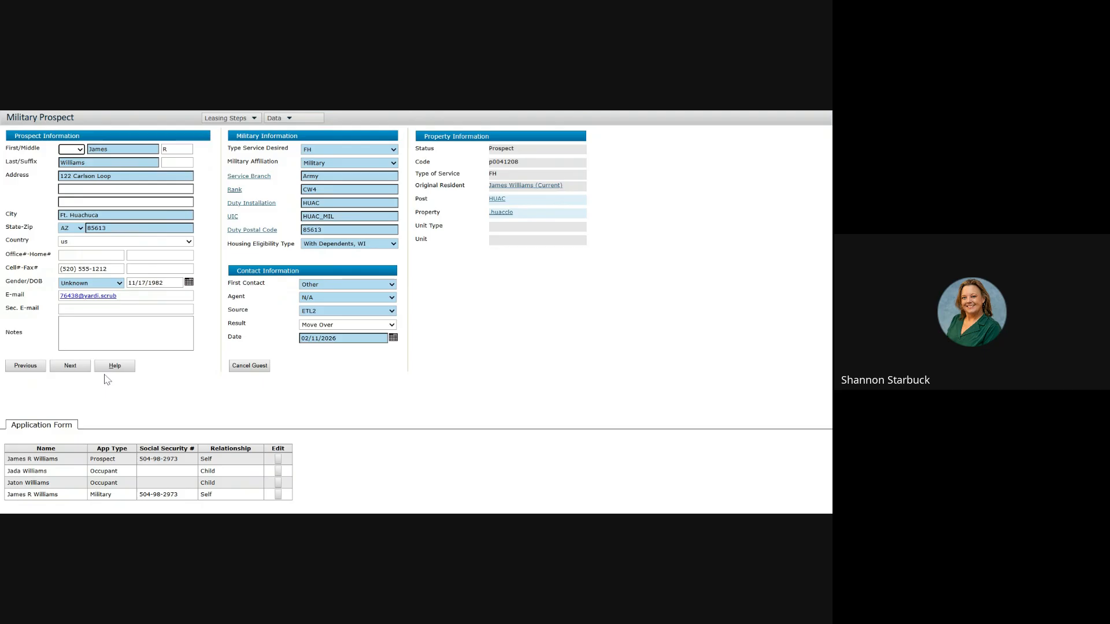
Step: Advance the prospect to Applied and select the 3BR CIV-E06 JNCO 3 BR wait list
left_click(74, 369)
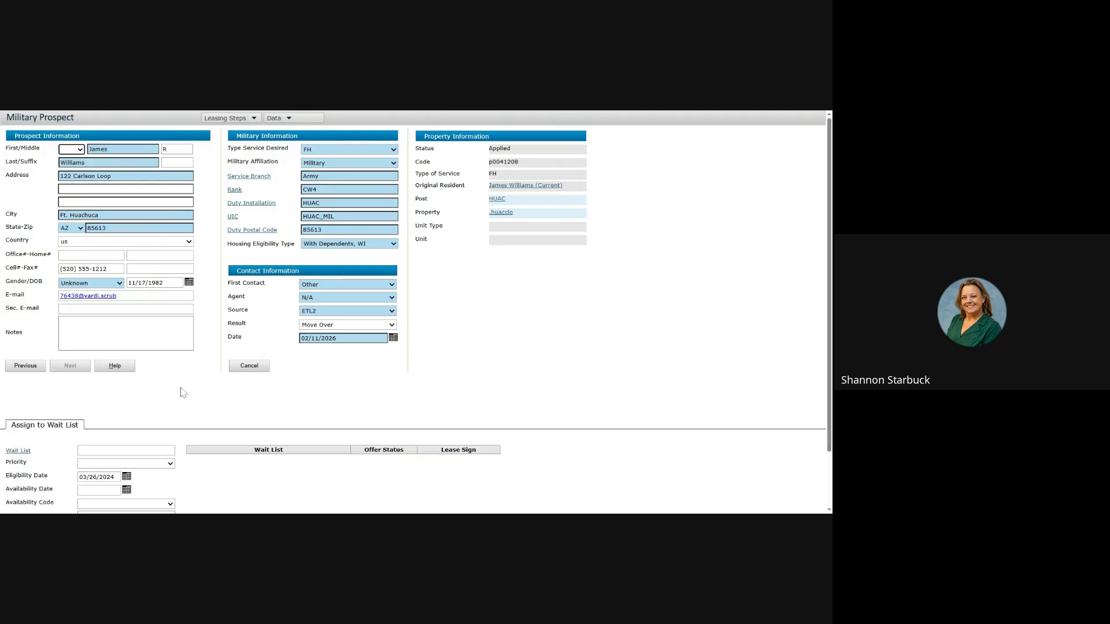
scroll(176, 388, "down", 2)
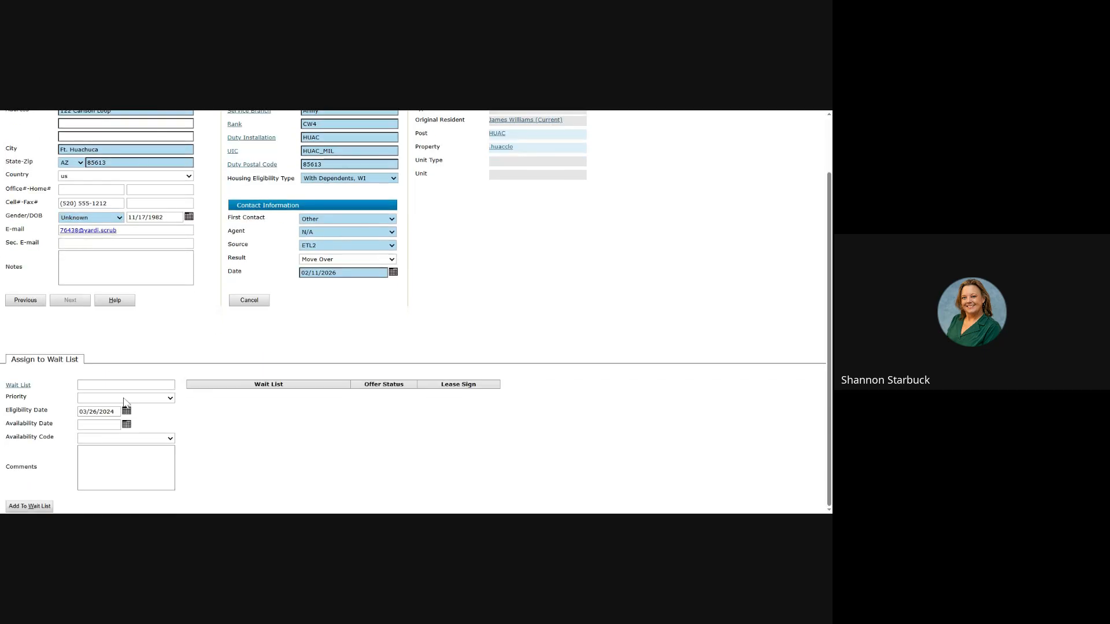
left_click(27, 386)
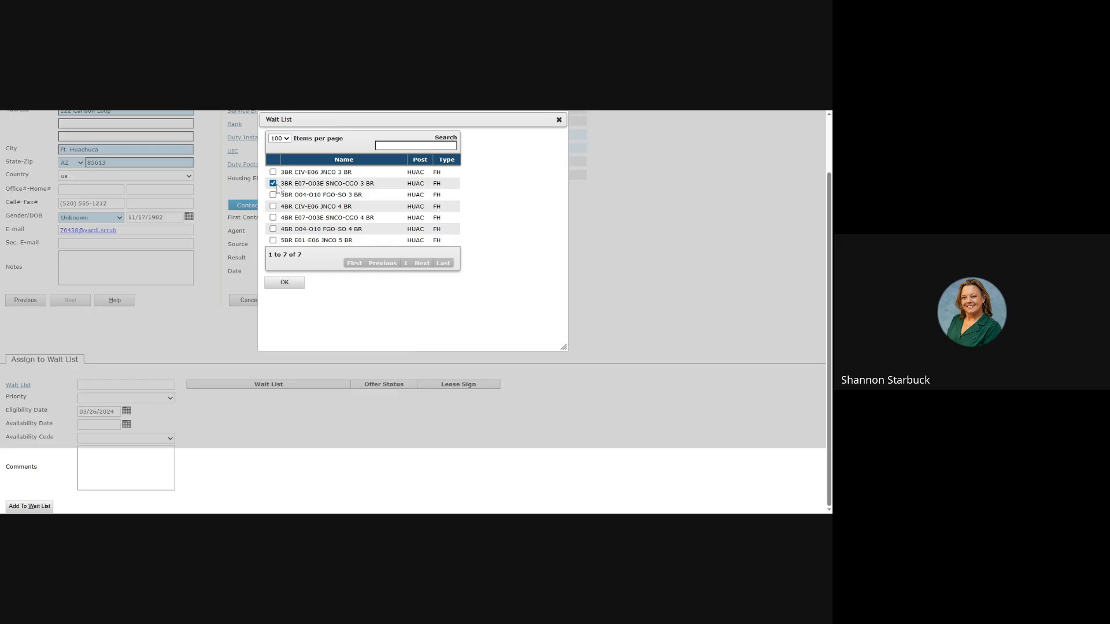
left_click(273, 172)
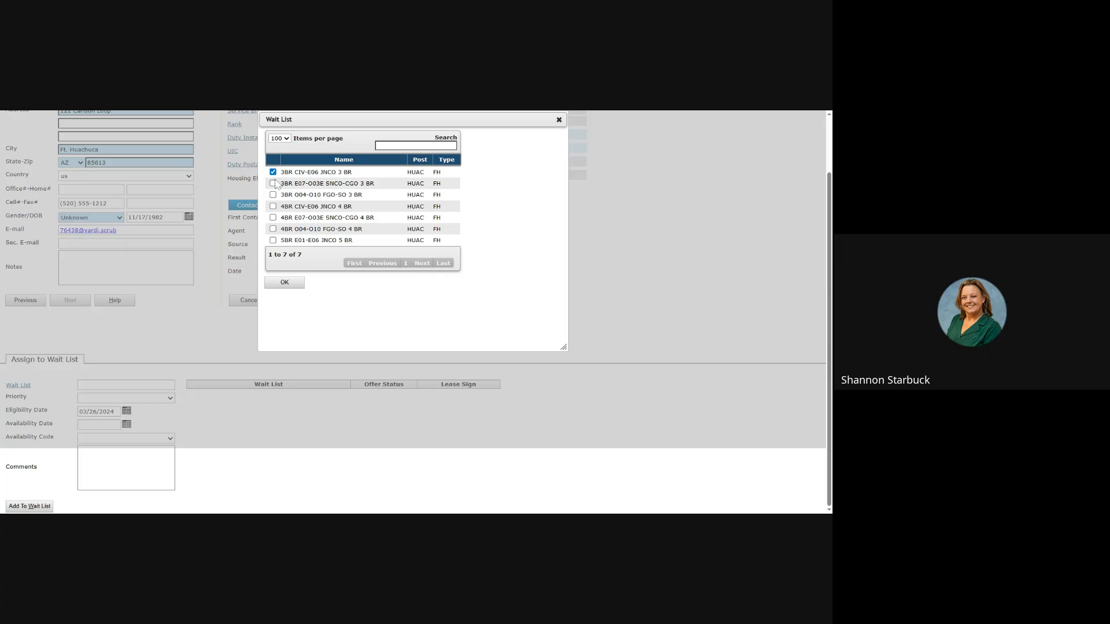
left_click(285, 283)
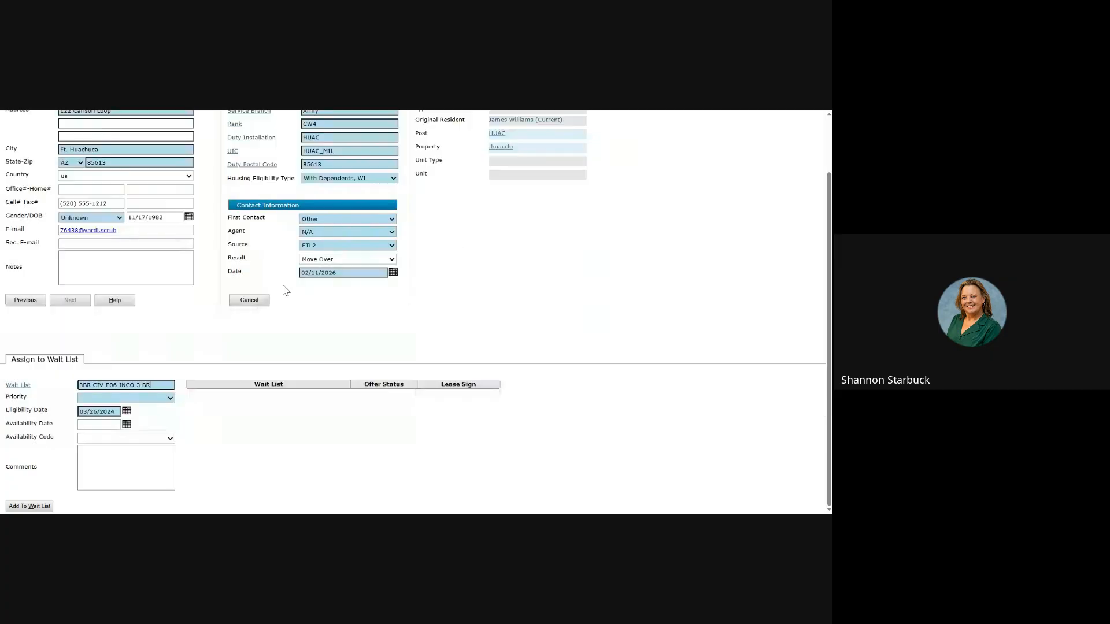
Step: Add him with priority None, availability date 03/01/2026, code Available ASAP, overriding the pay grade warning
left_click(151, 398)
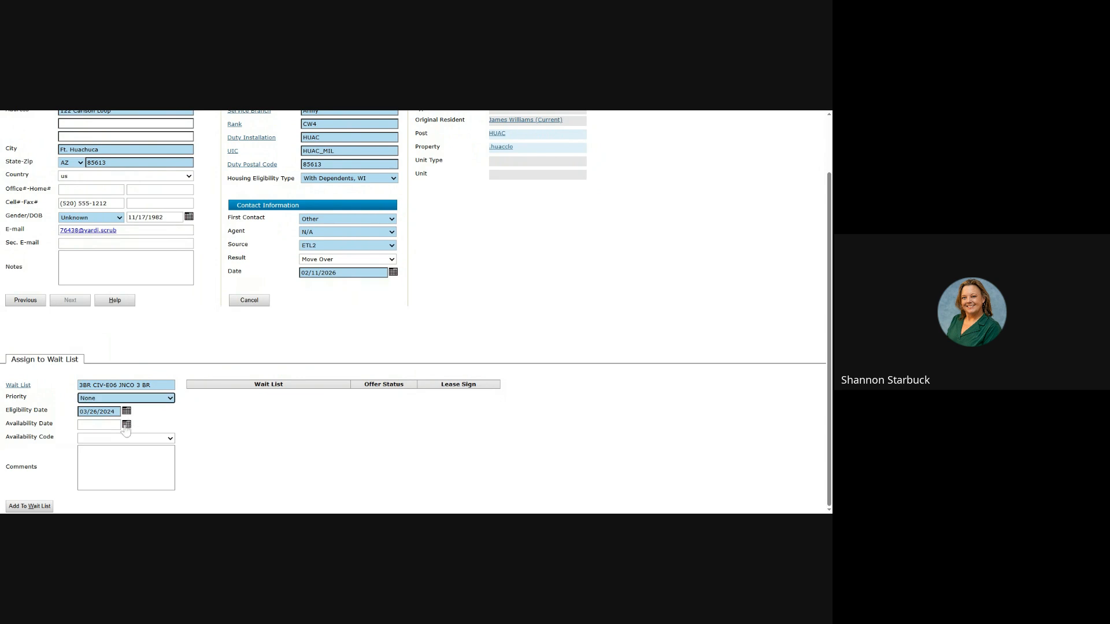
left_click(127, 426)
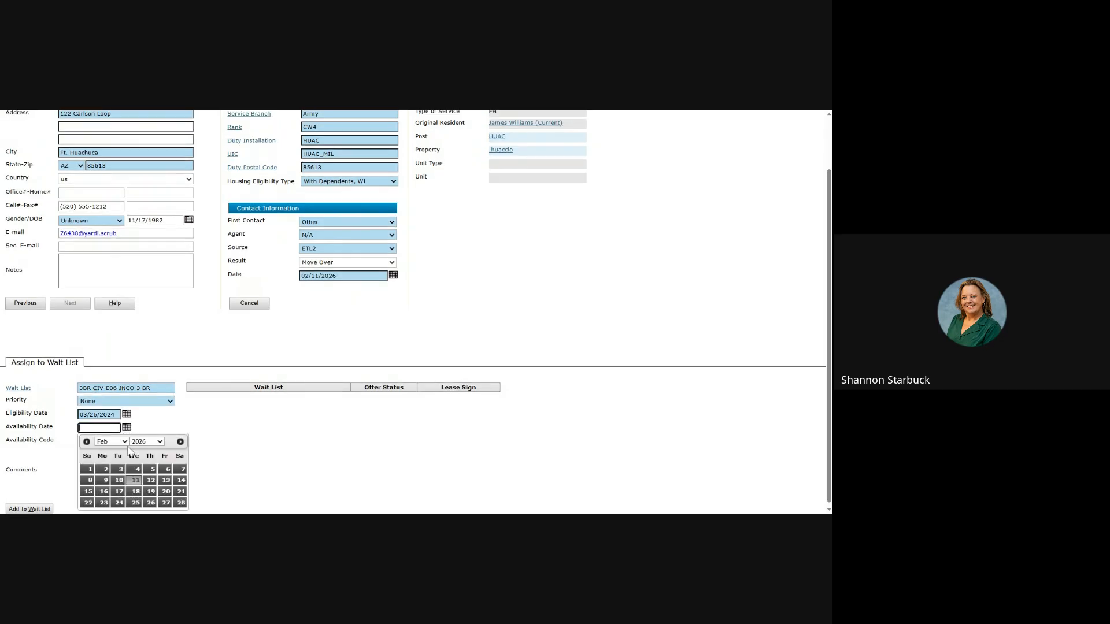
left_click(123, 442)
left_click(126, 438)
left_click(89, 459)
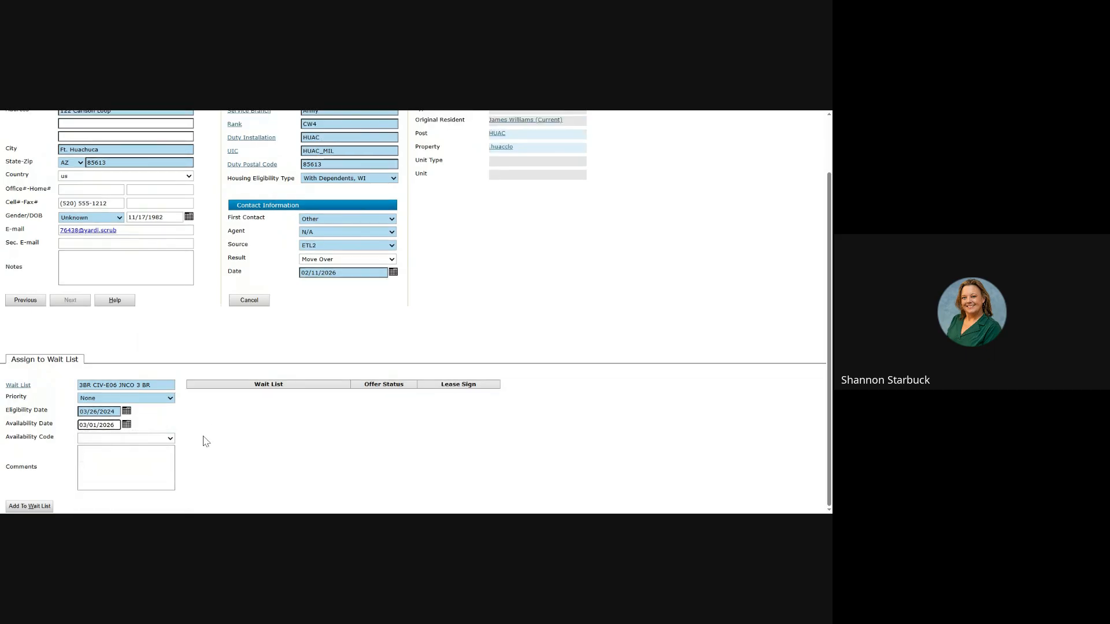
left_click(170, 438)
left_click(153, 363)
left_click(32, 506)
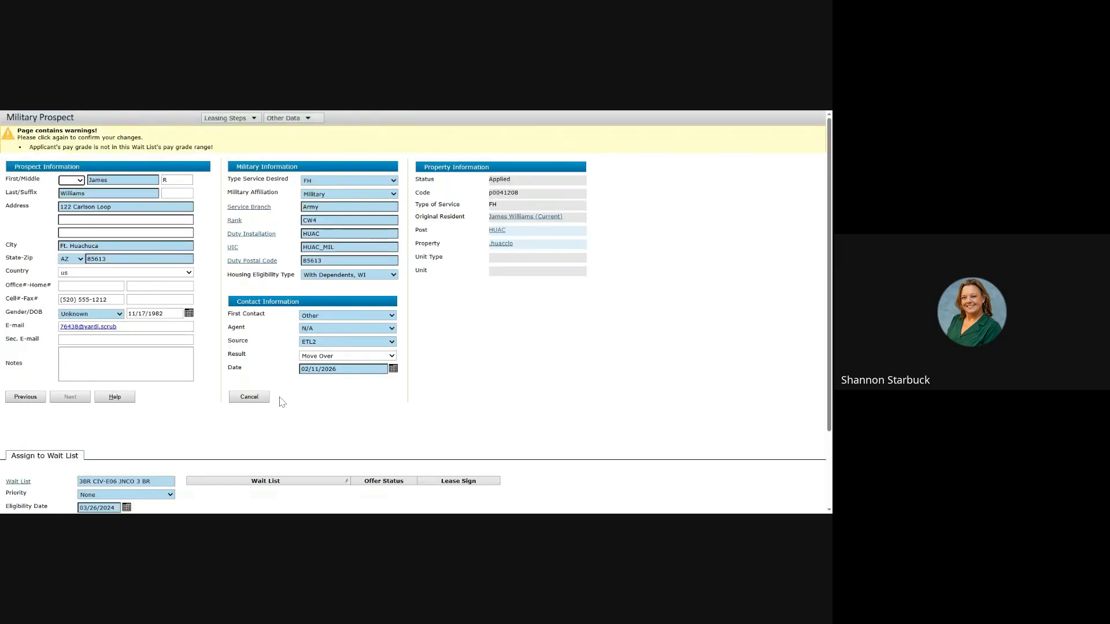
scroll(198, 427, "down", 2)
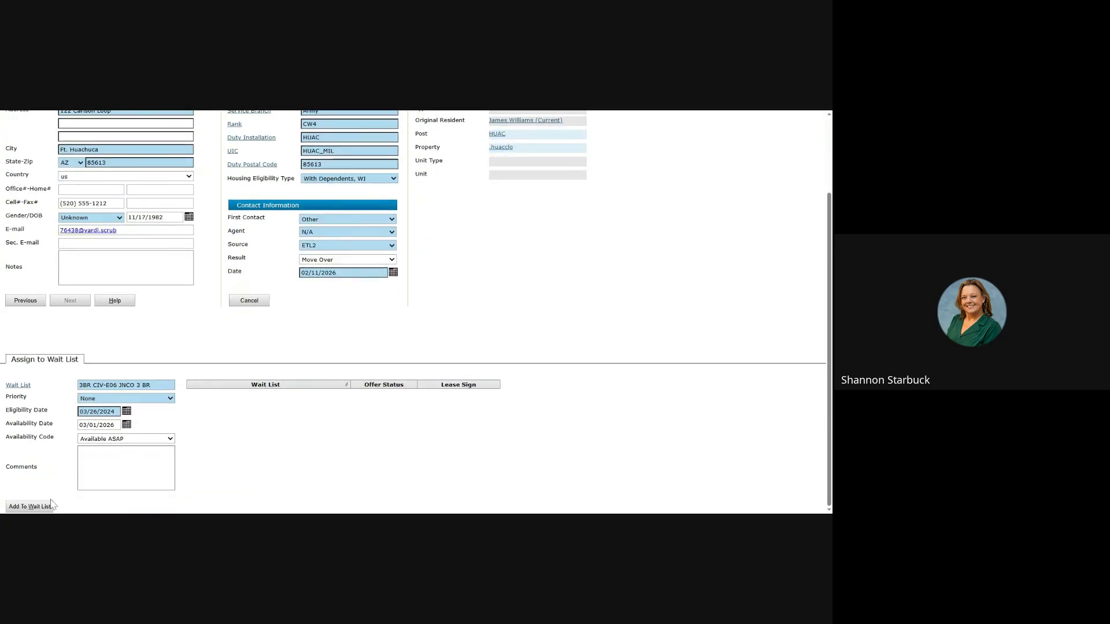
left_click(35, 506)
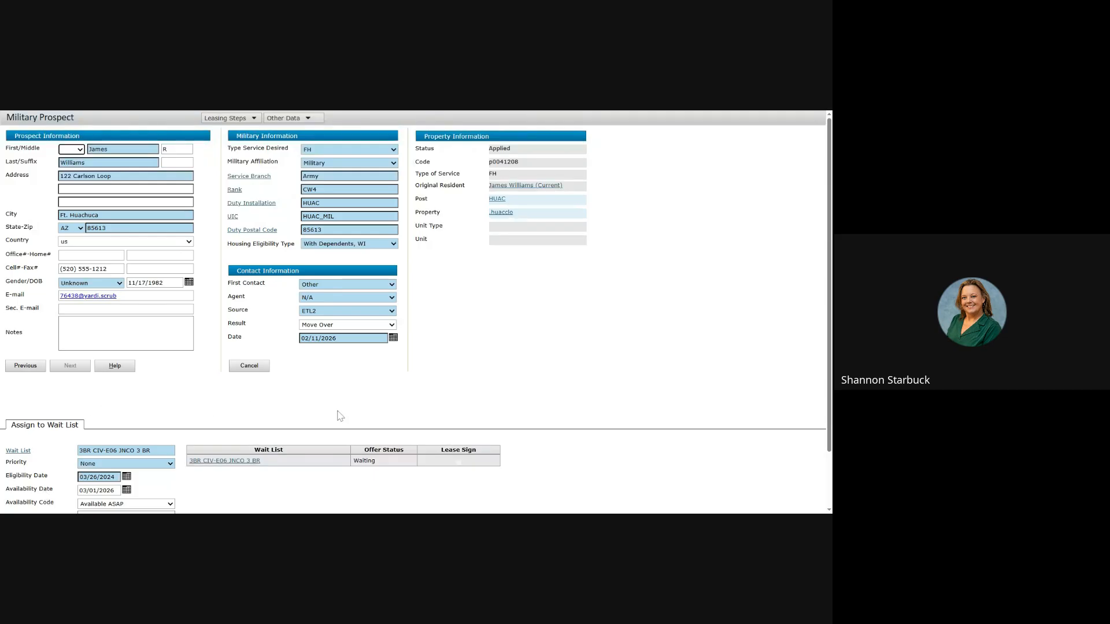
left_click(226, 462)
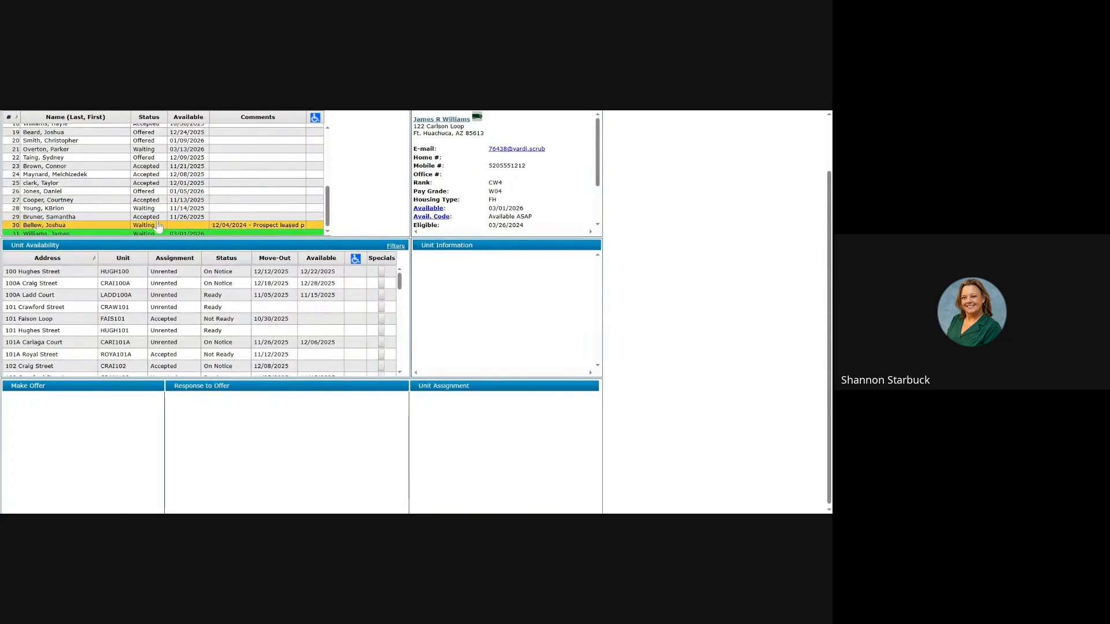
scroll(143, 235, "down", 1)
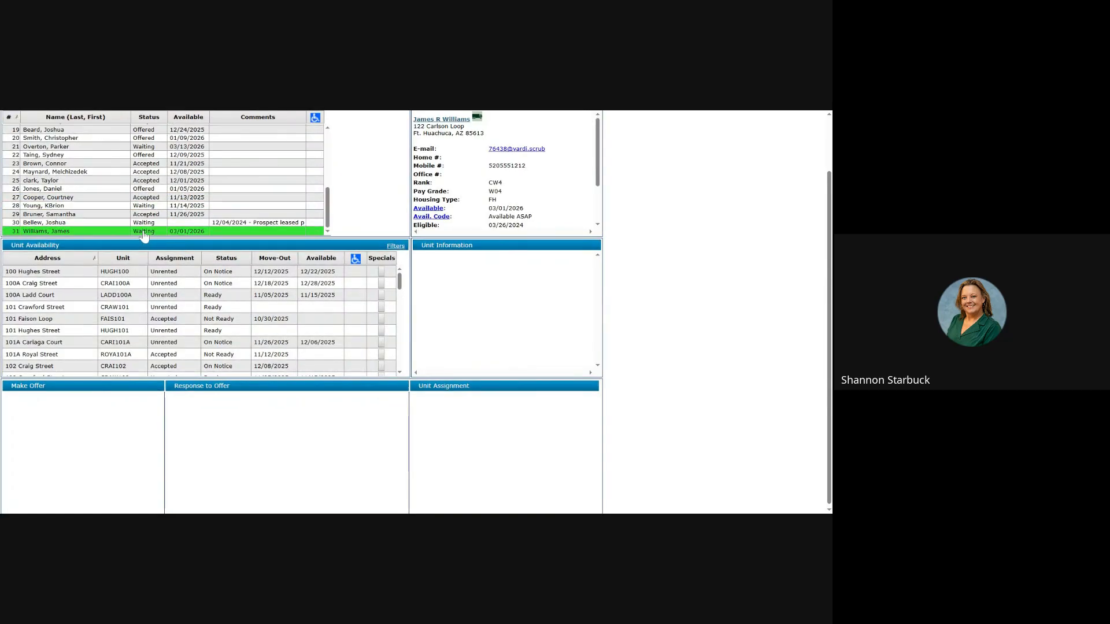
left_click(175, 312)
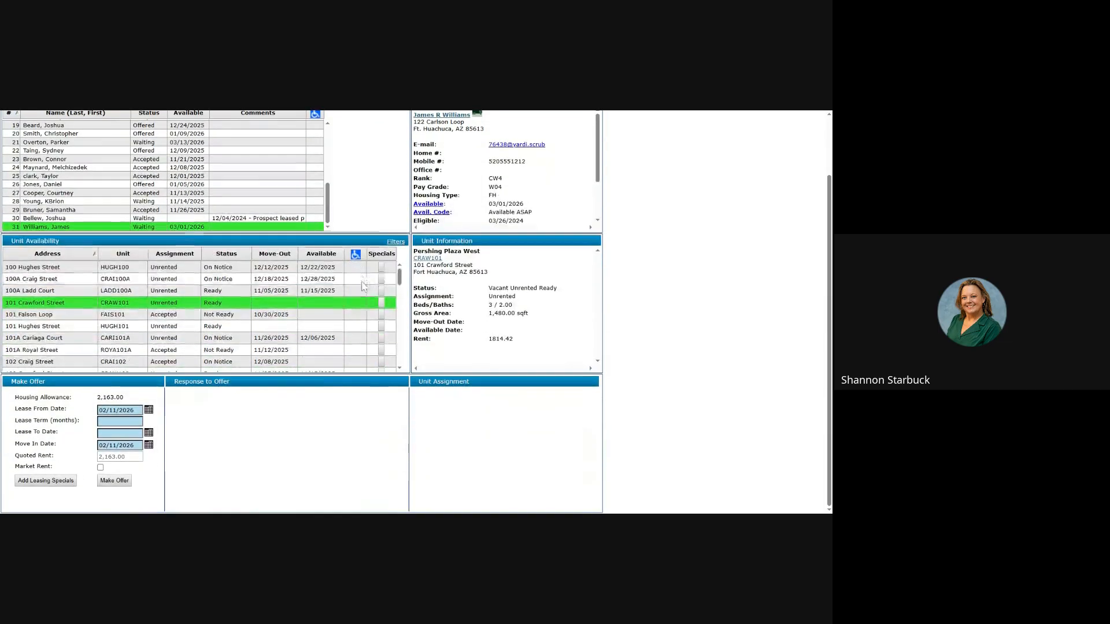
left_click(149, 410)
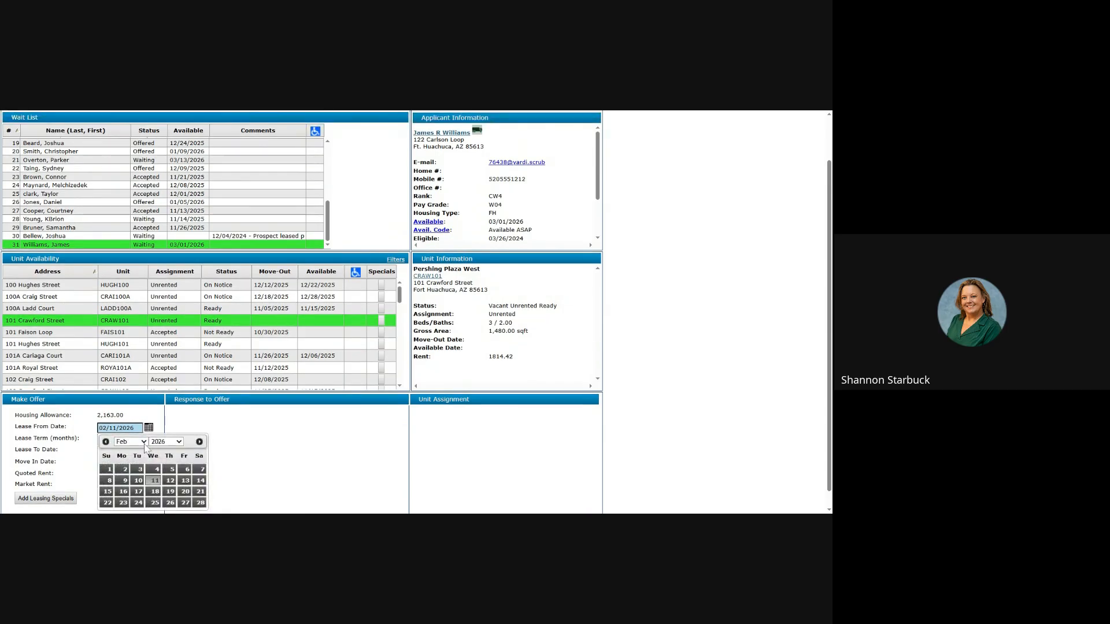
left_click(239, 439)
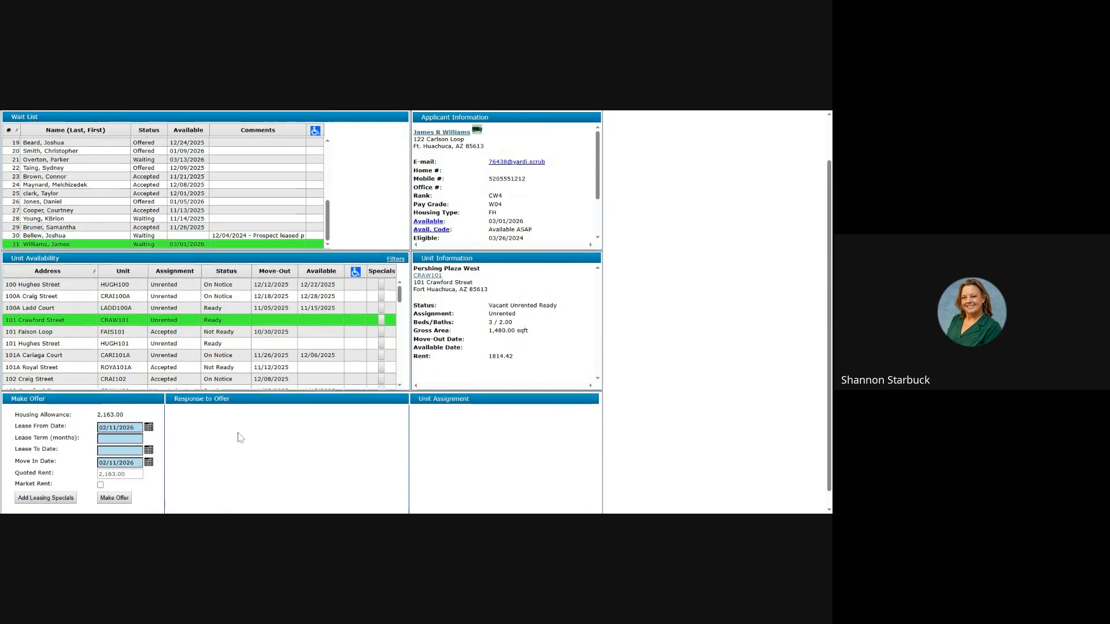
Step: Offer the unit on a 12-month lease moving in 02/11/2026, then choose Process Move Over
scroll(239, 439, "down", 1)
left_click(102, 422)
type("12")
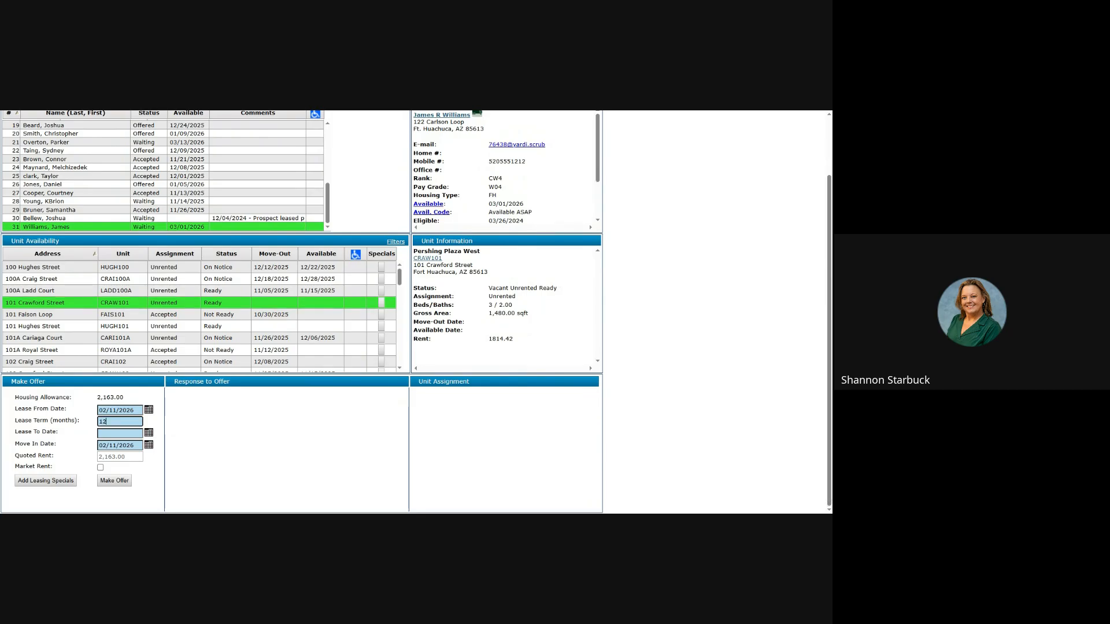
key("Tab")
left_click(148, 448)
left_click(231, 459)
left_click(114, 480)
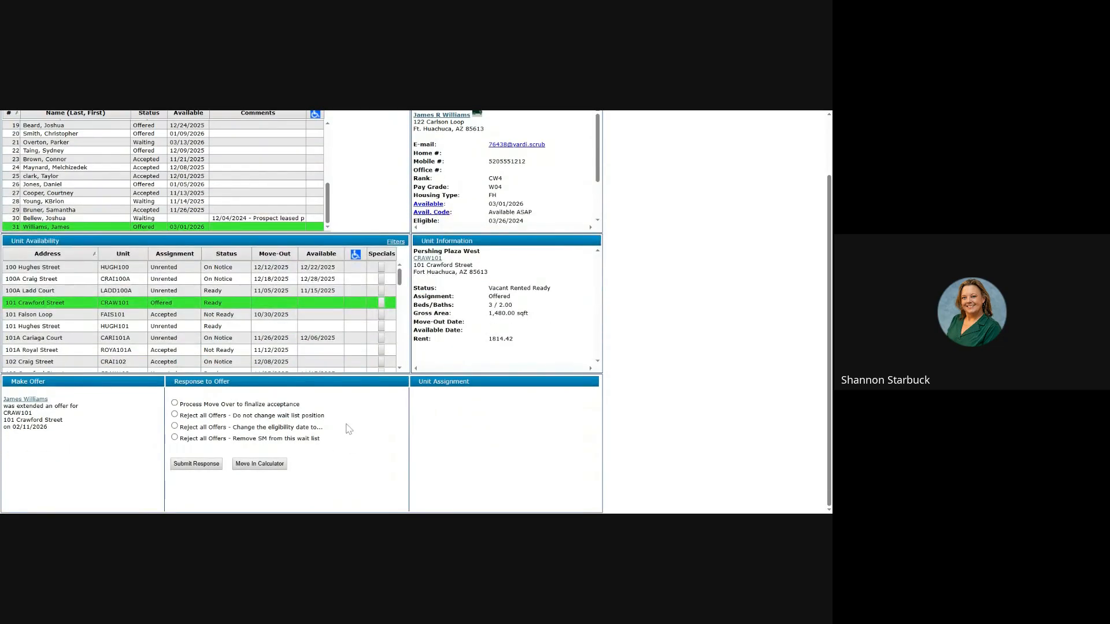
left_click(174, 403)
Step: Submit the response with move-out reason Transfer Within Community and accept the CRAW101 offer
left_click(187, 468)
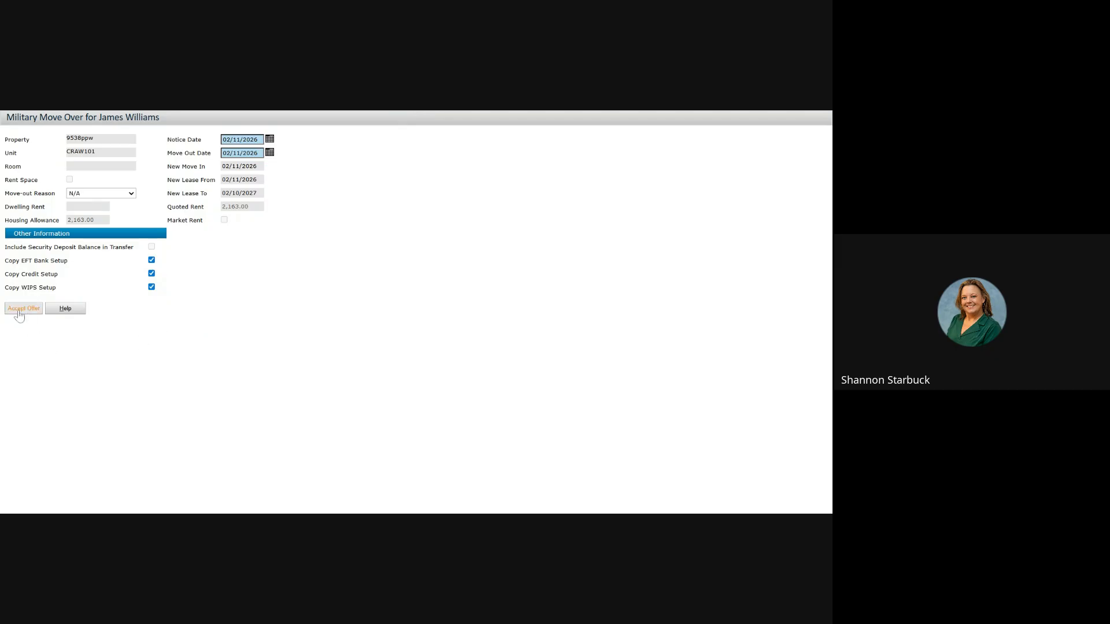
left_click(102, 195)
left_click(106, 223)
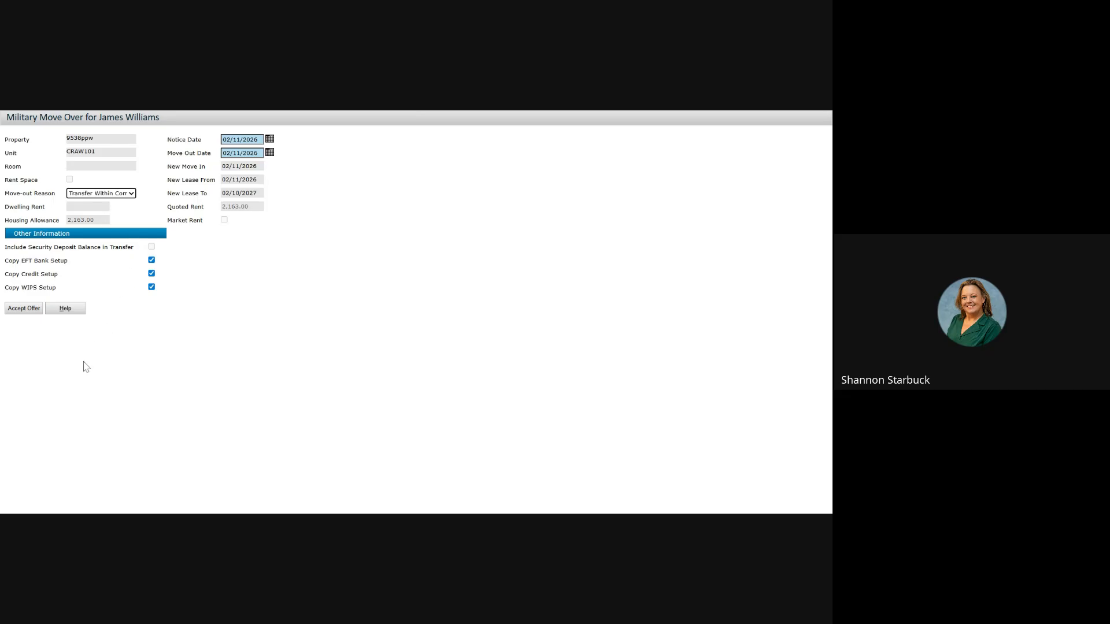
left_click(22, 308)
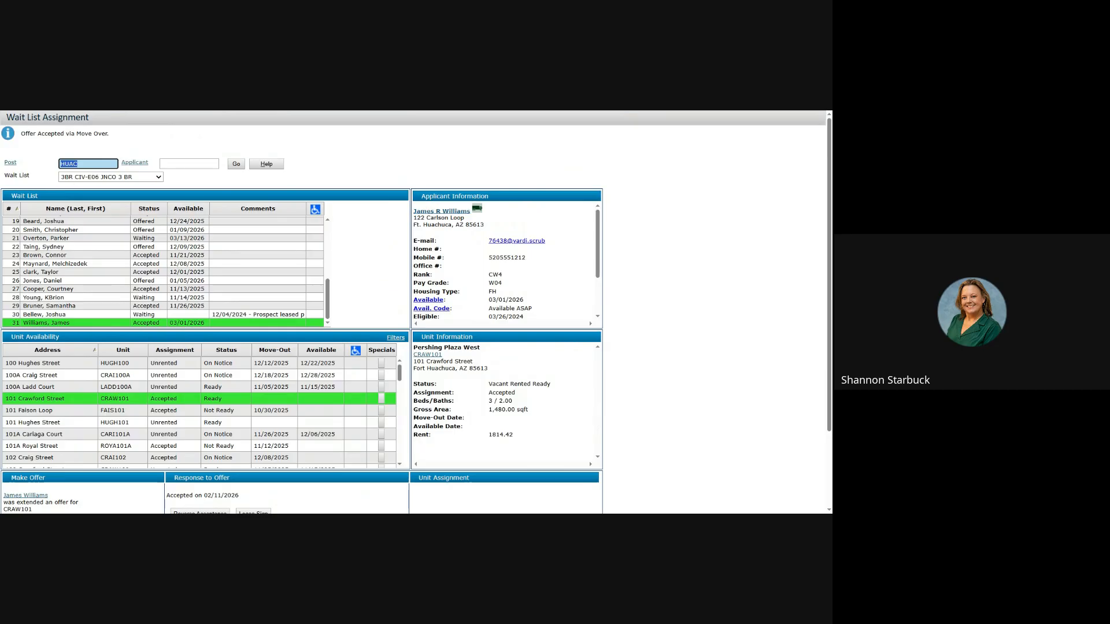
scroll(367, 290, "down", 3)
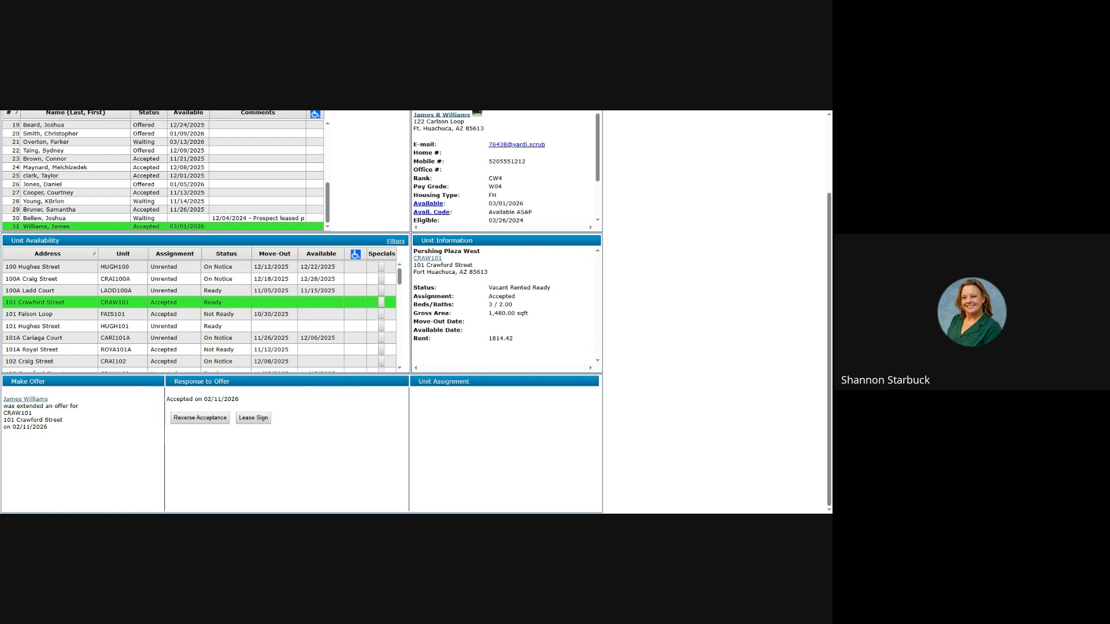
scroll(569, 209, "down", 2)
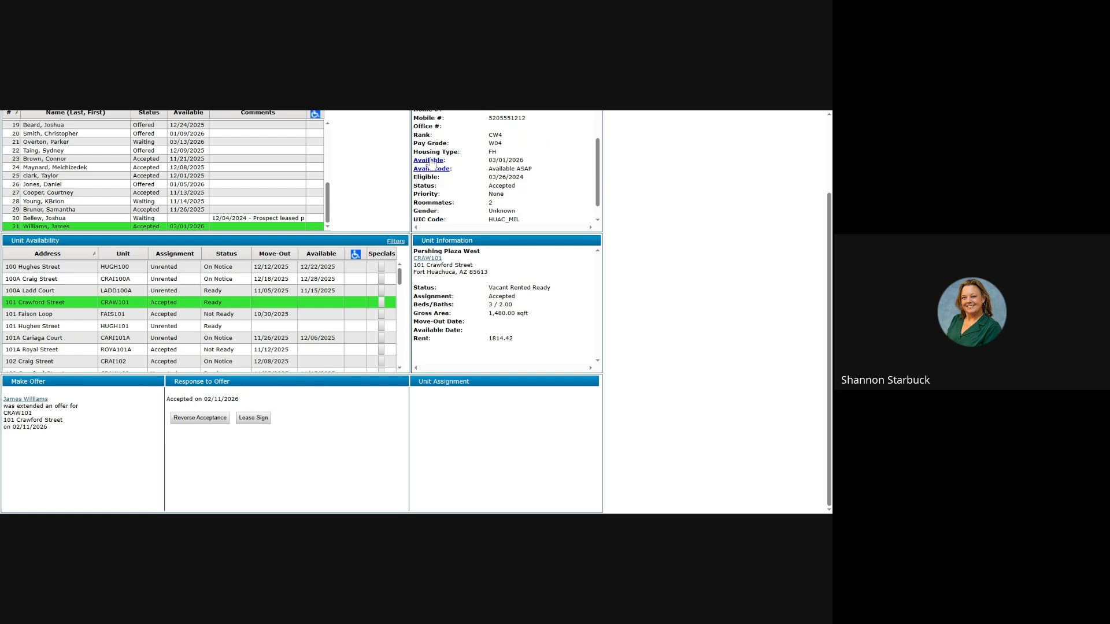
Step: Review the applicant's Edit Wait List Entry popup, then close it without changes
left_click(429, 160)
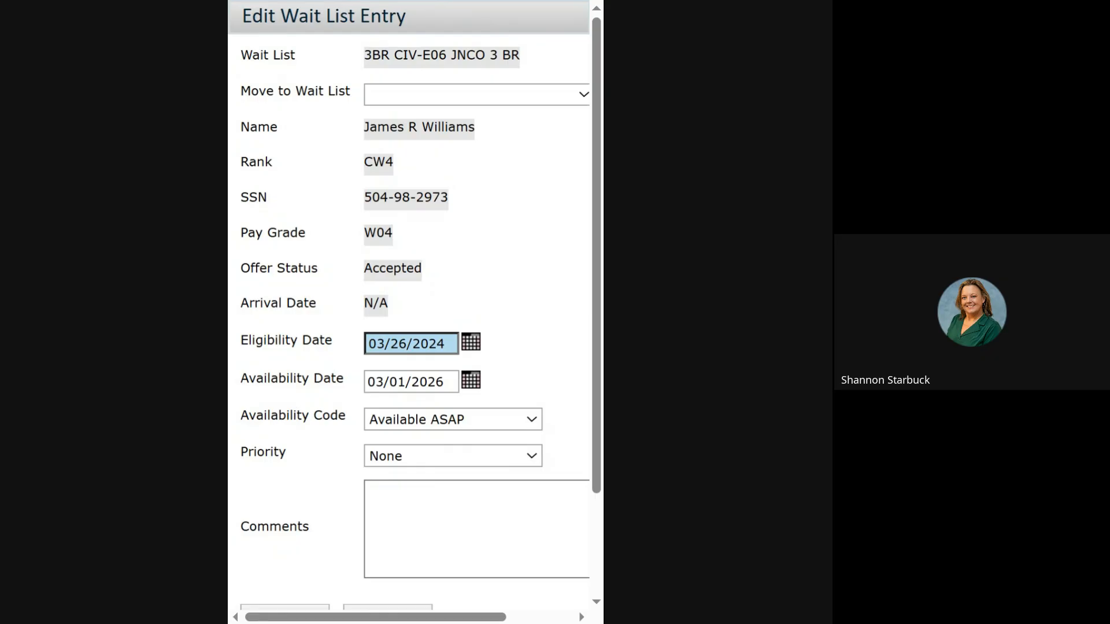
key("super+Up")
left_click(587, 2)
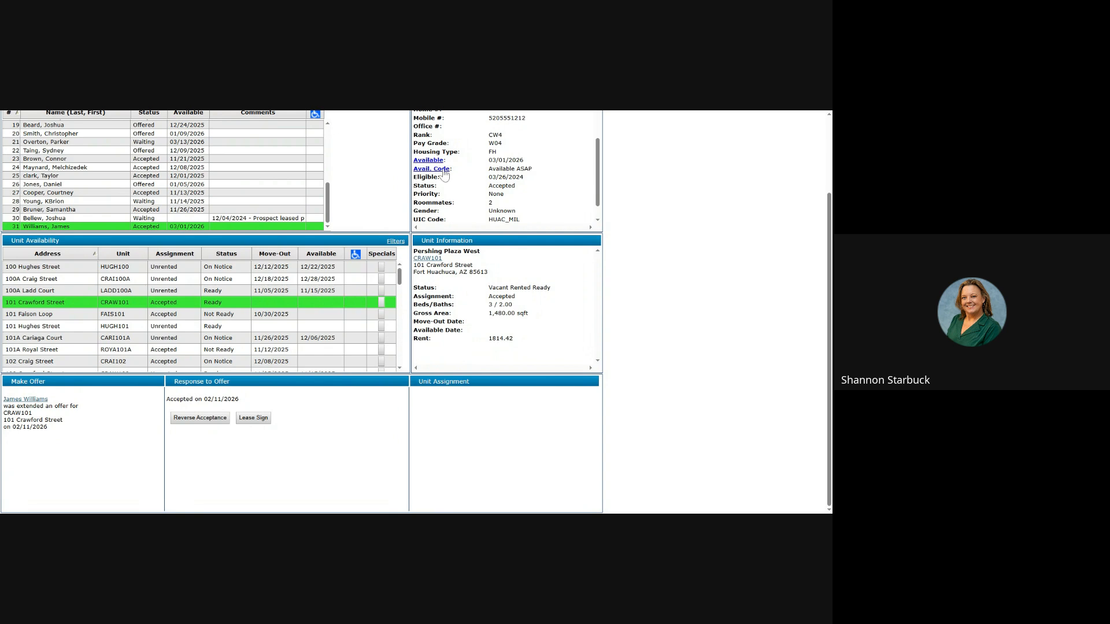
Step: Open the prospect's full record from the applicant's name link in Applicant Information
scroll(474, 171, "down", 1)
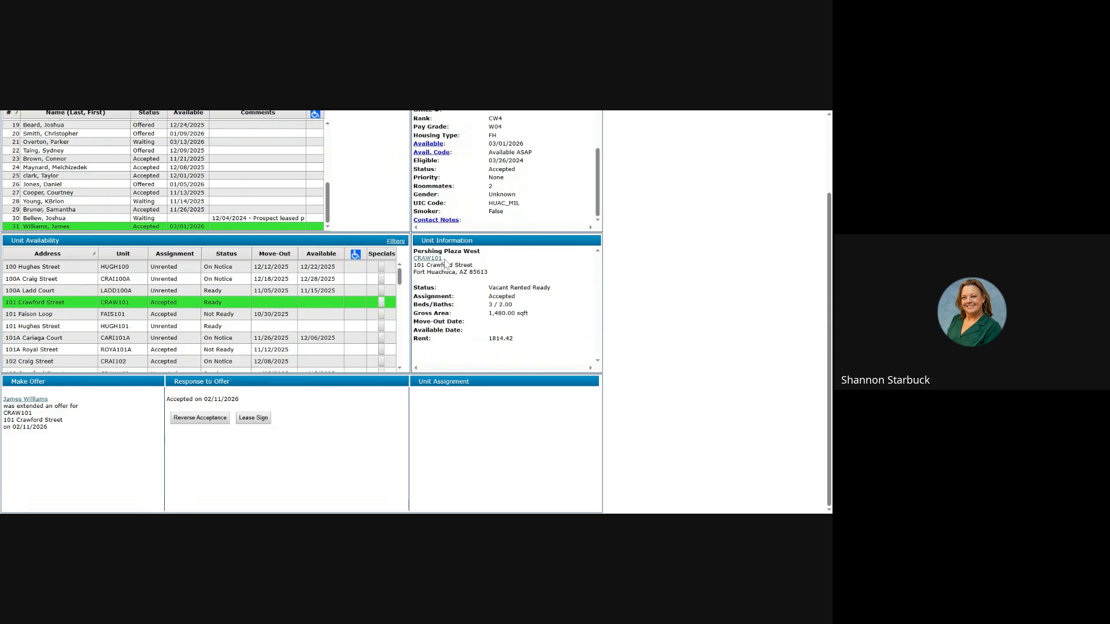
scroll(445, 263, "up", 3)
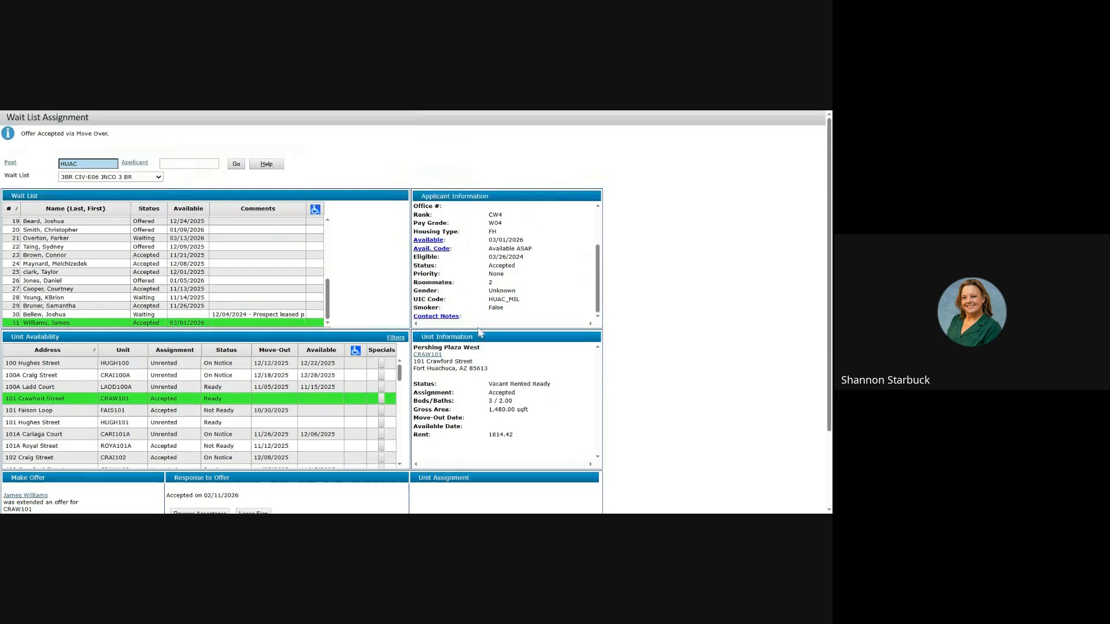
scroll(463, 248, "up", 3)
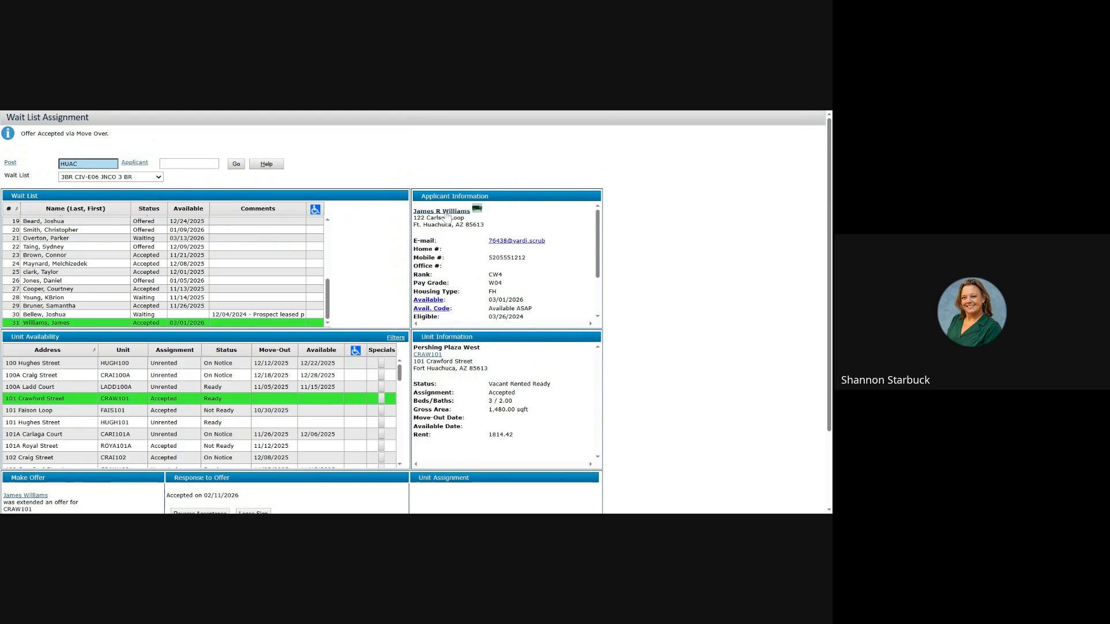
left_click(447, 216)
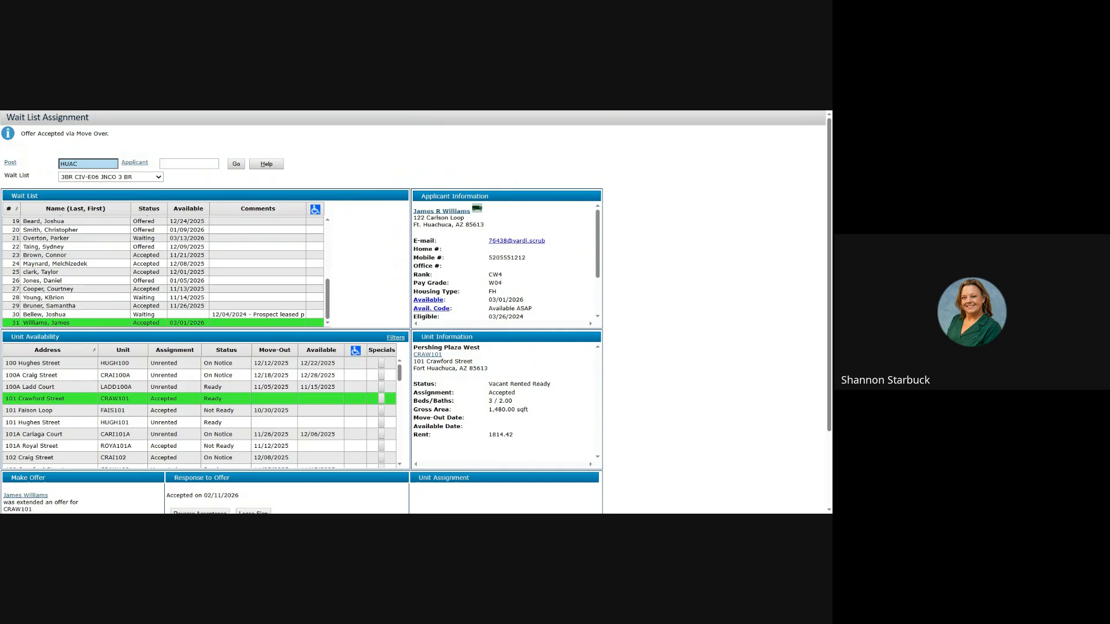
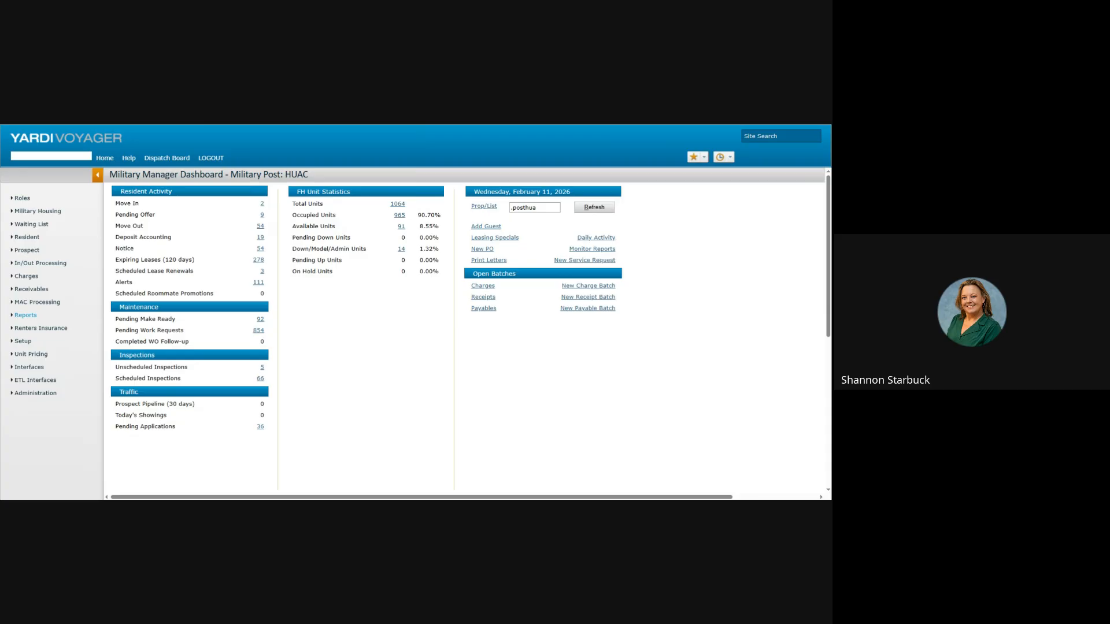
Step: Browse the Reports categories and open Military Analytics > Military Analytics for .posthua
left_click(42, 226)
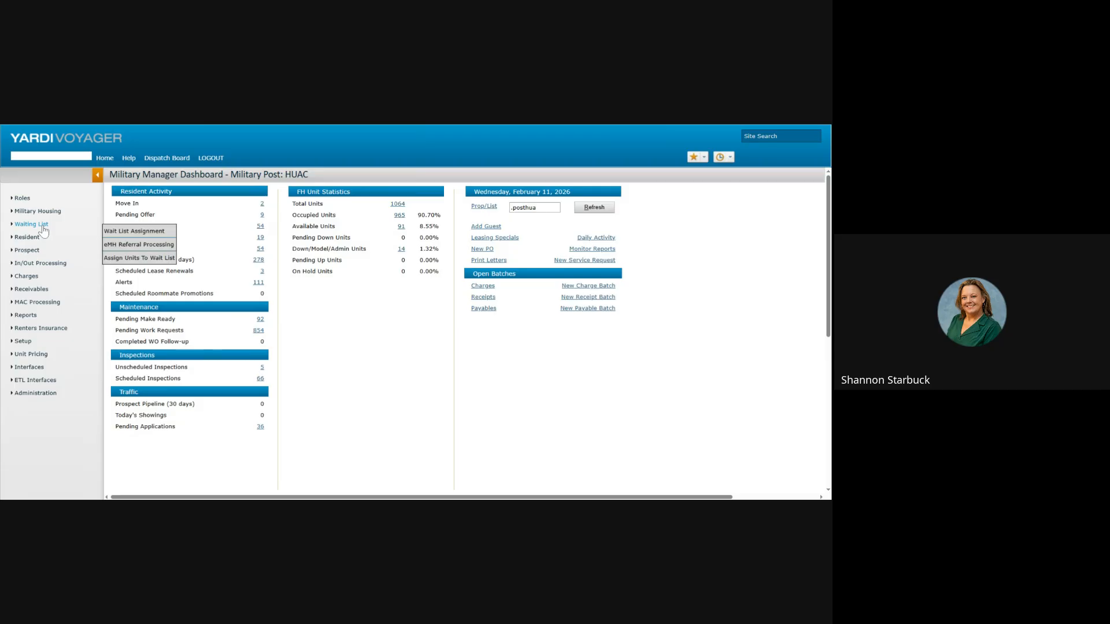
left_click(33, 321)
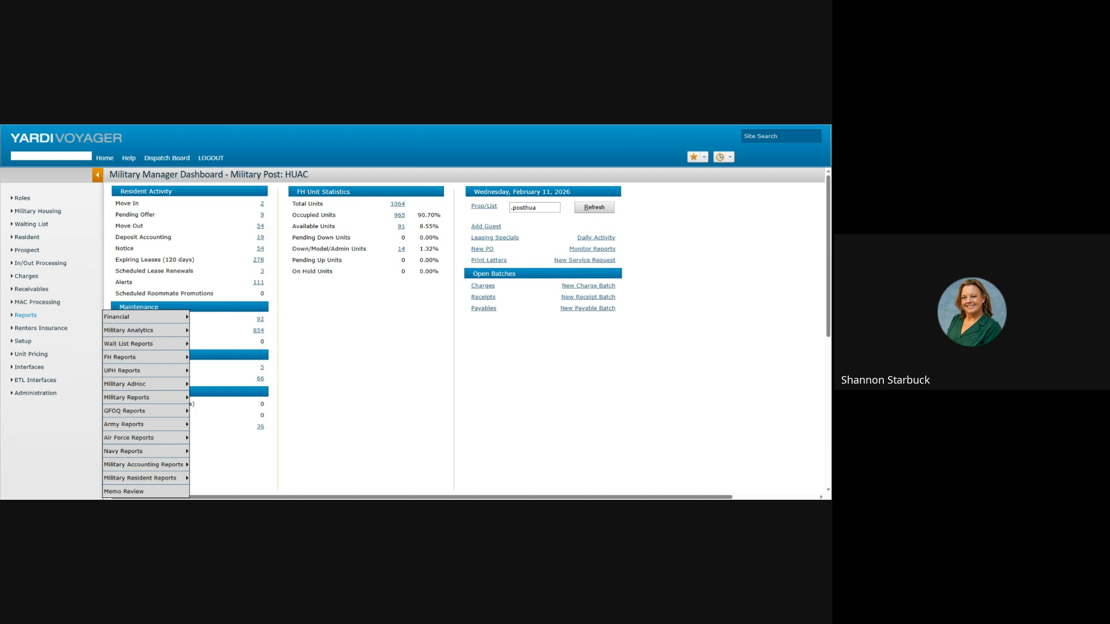
mouse_move(128, 319)
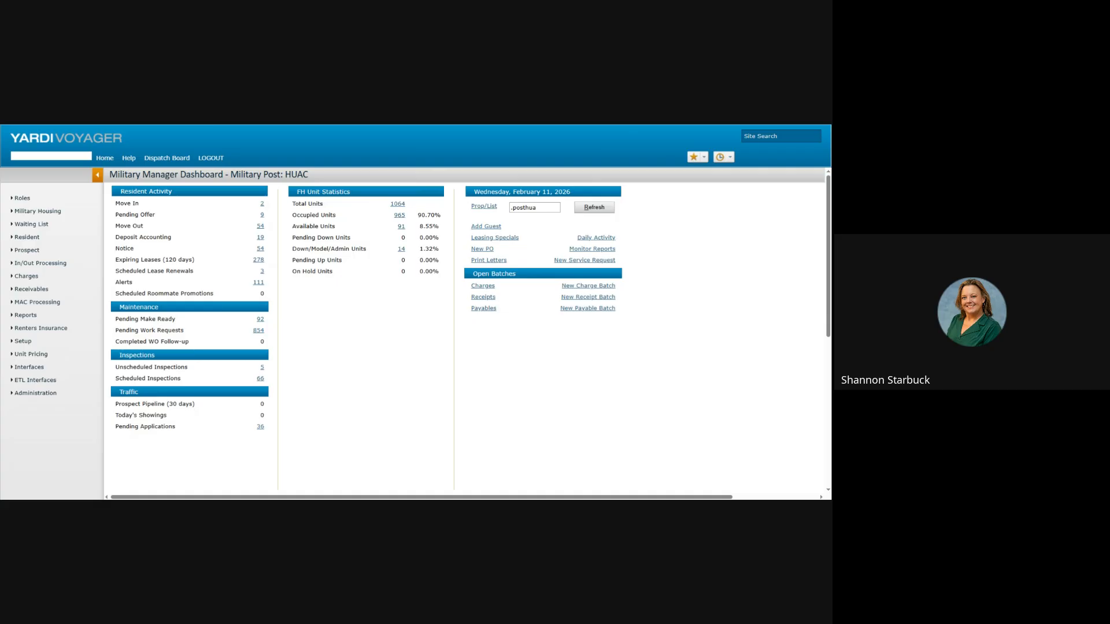
mouse_move(27, 317)
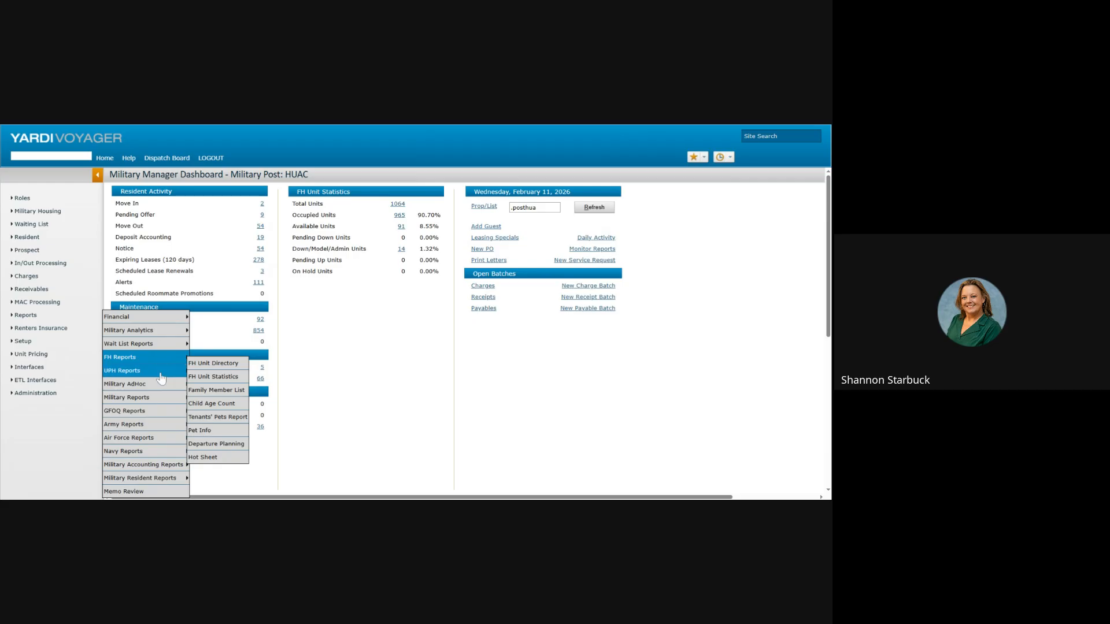
mouse_move(161, 379)
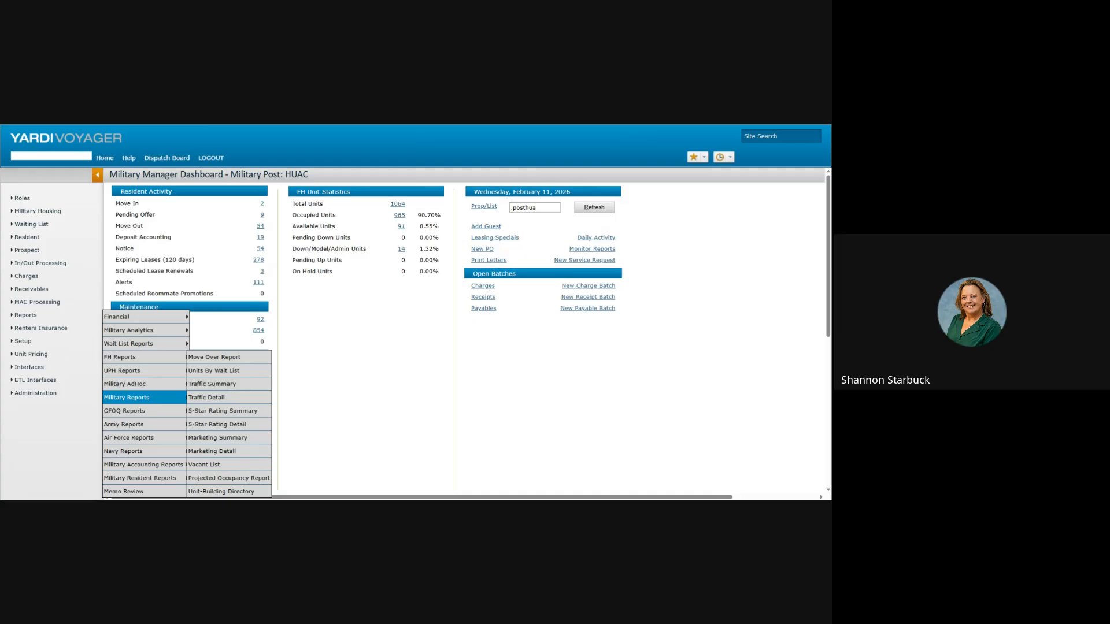
mouse_move(162, 427)
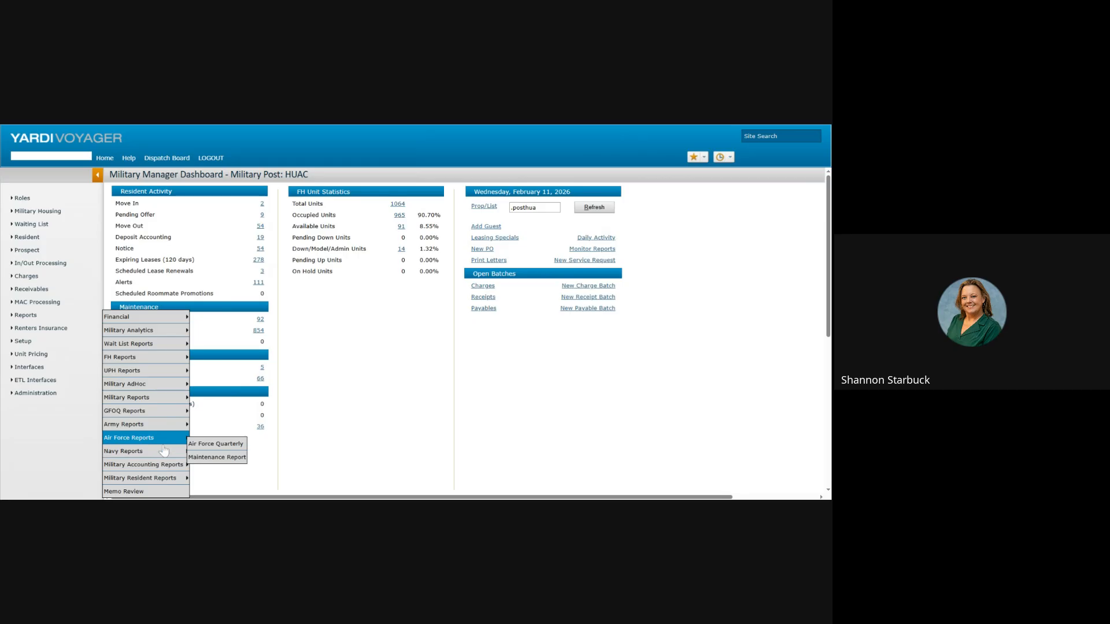
mouse_move(163, 470)
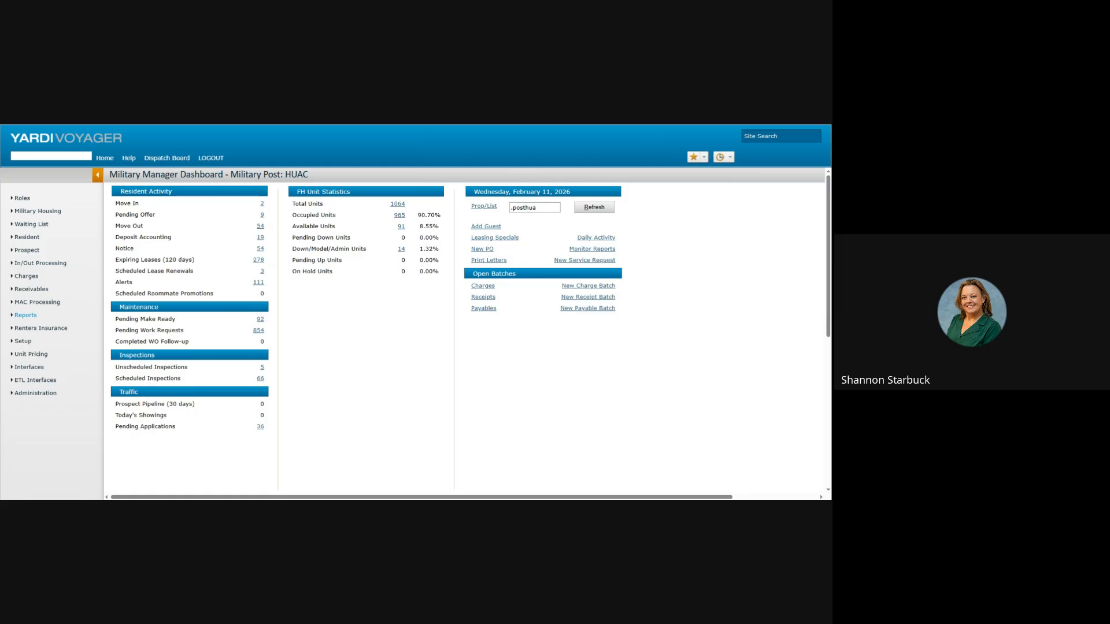
left_click(25, 317)
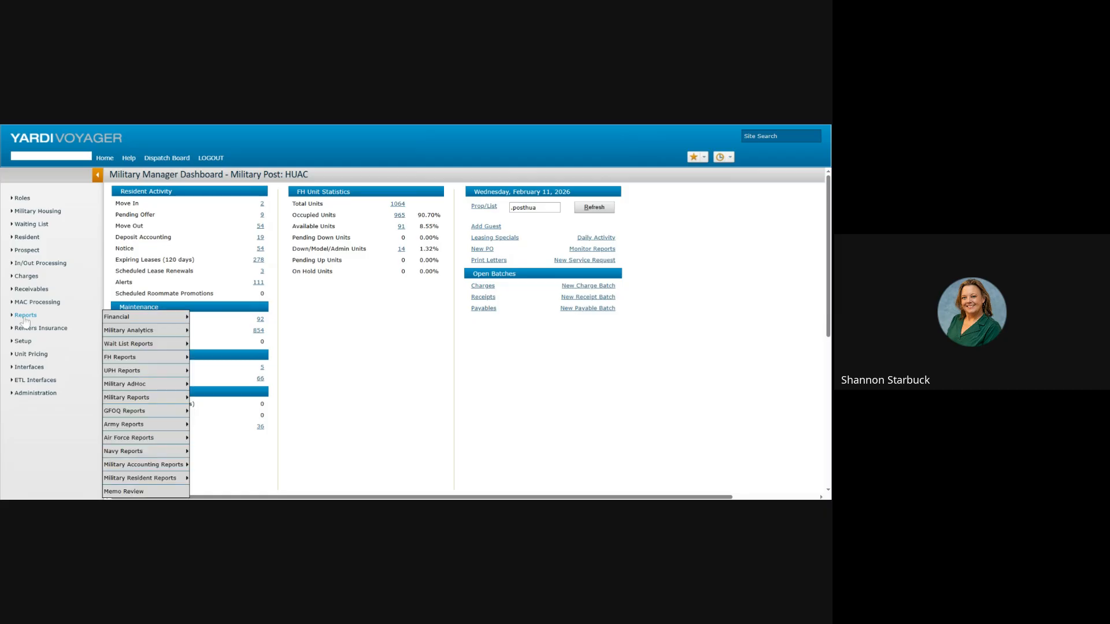
mouse_move(114, 334)
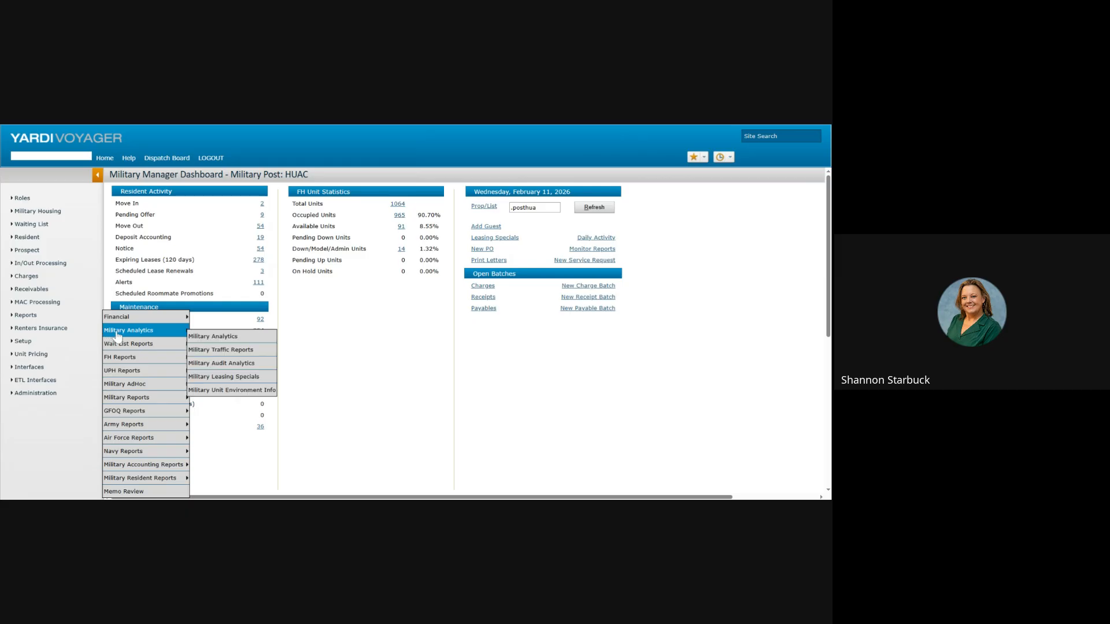
left_click(198, 340)
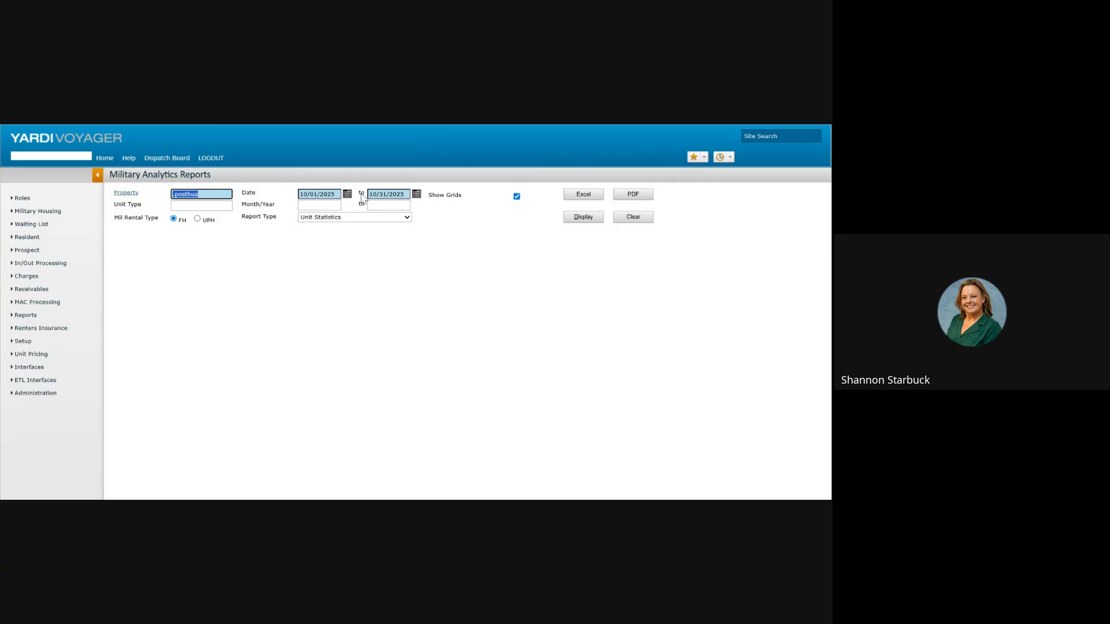
Step: Choose the Box Score Summary report type, leave the property lookup unchanged, and keep Summarize By Property
left_click(402, 220)
left_click(351, 245)
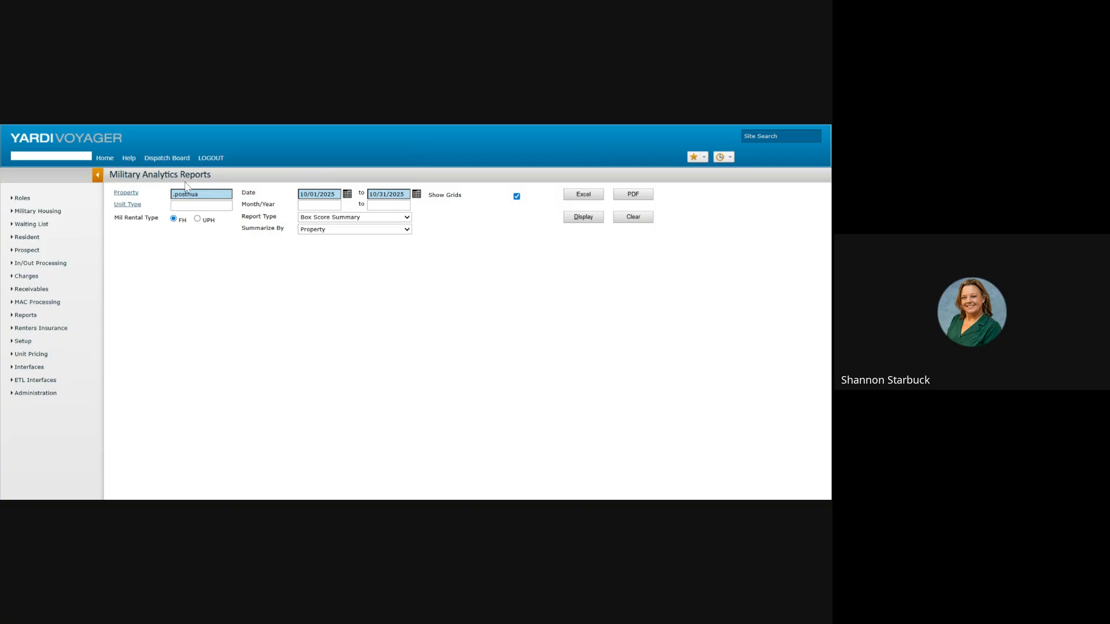
left_click(128, 192)
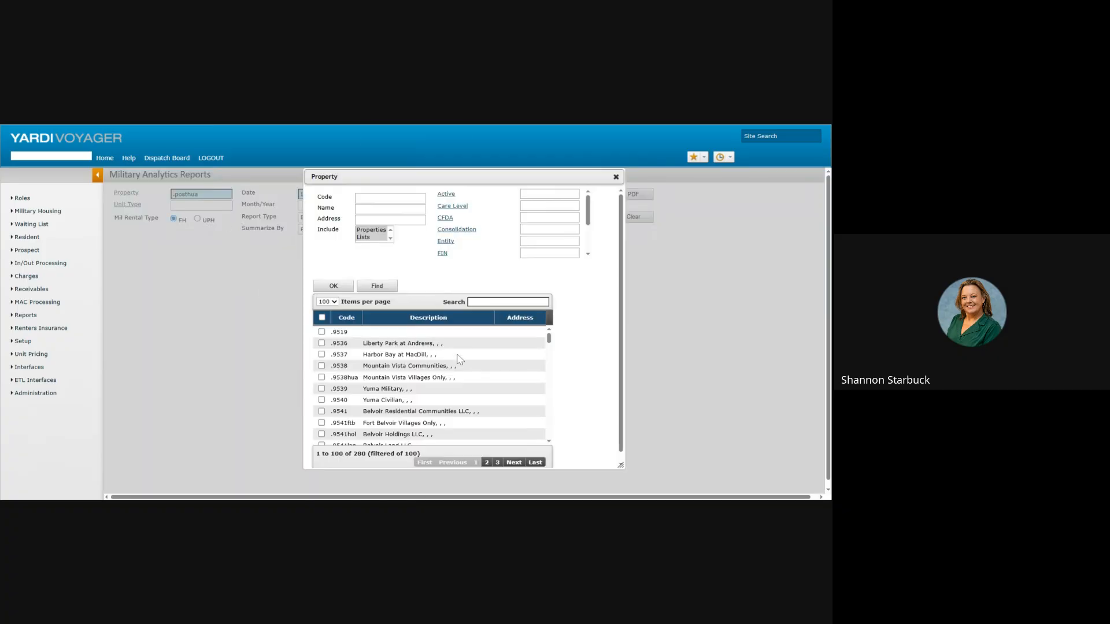
scroll(496, 347, "down", 5)
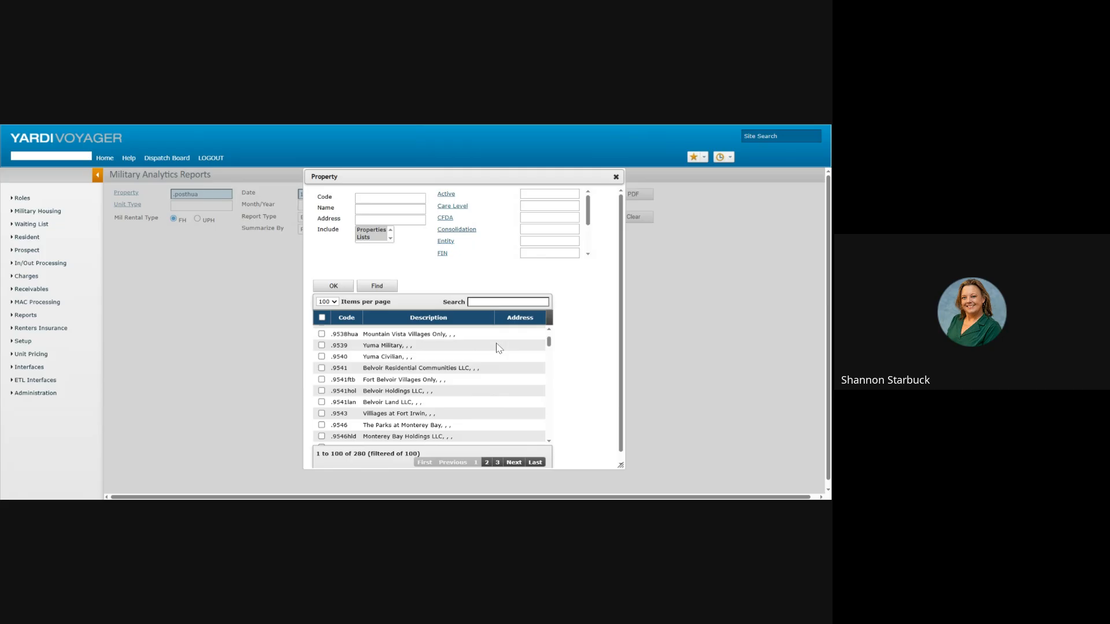
scroll(500, 371, "down", 3)
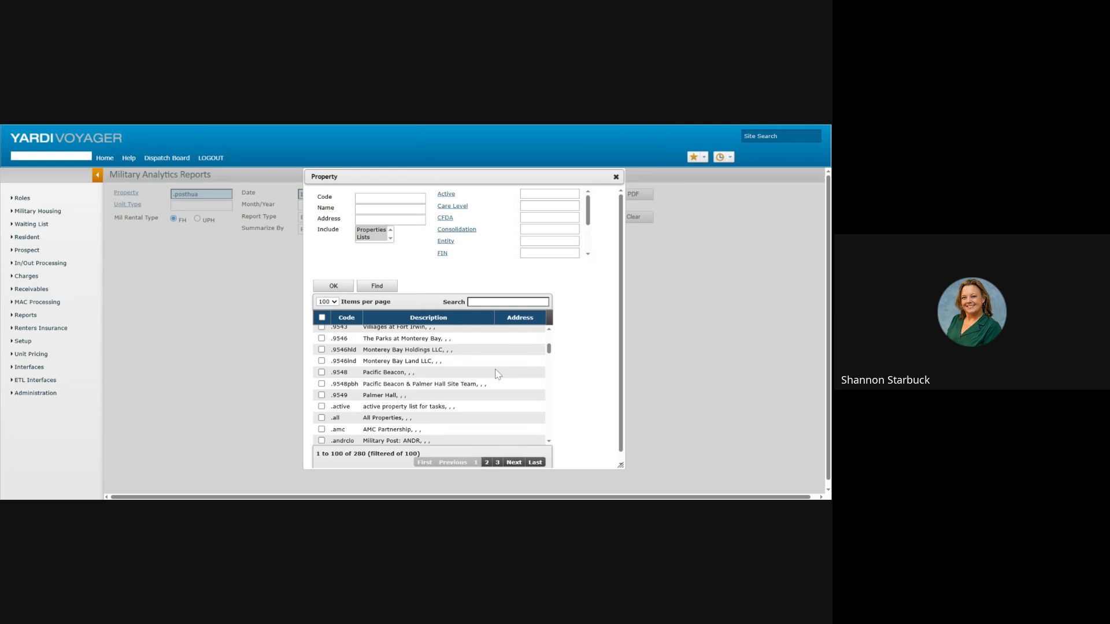
left_click(616, 177)
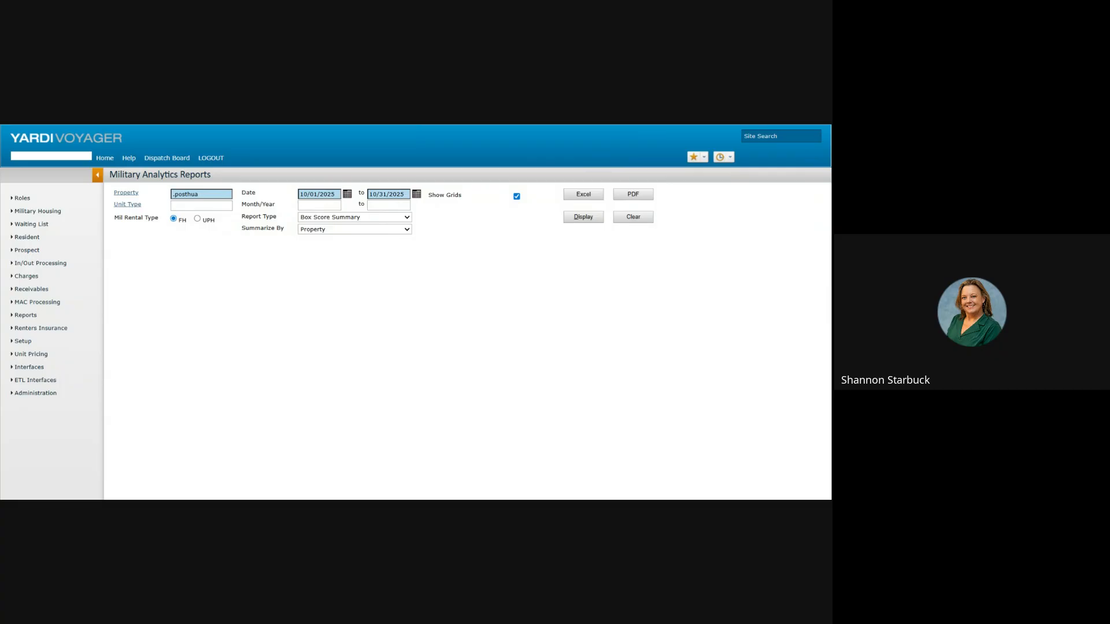
left_click(355, 229)
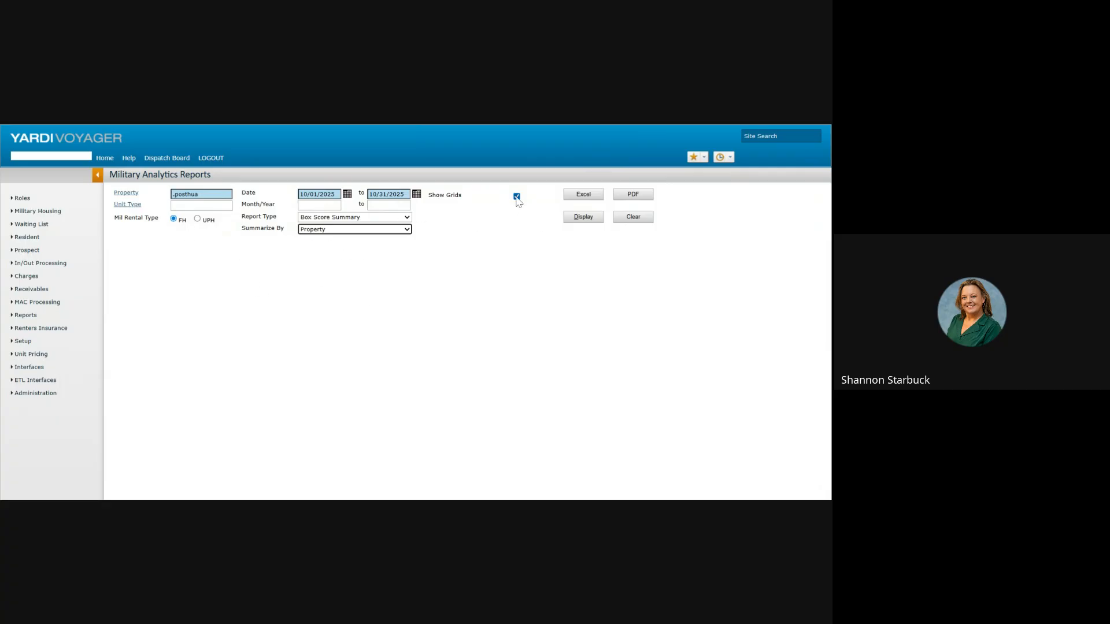
left_click(579, 223)
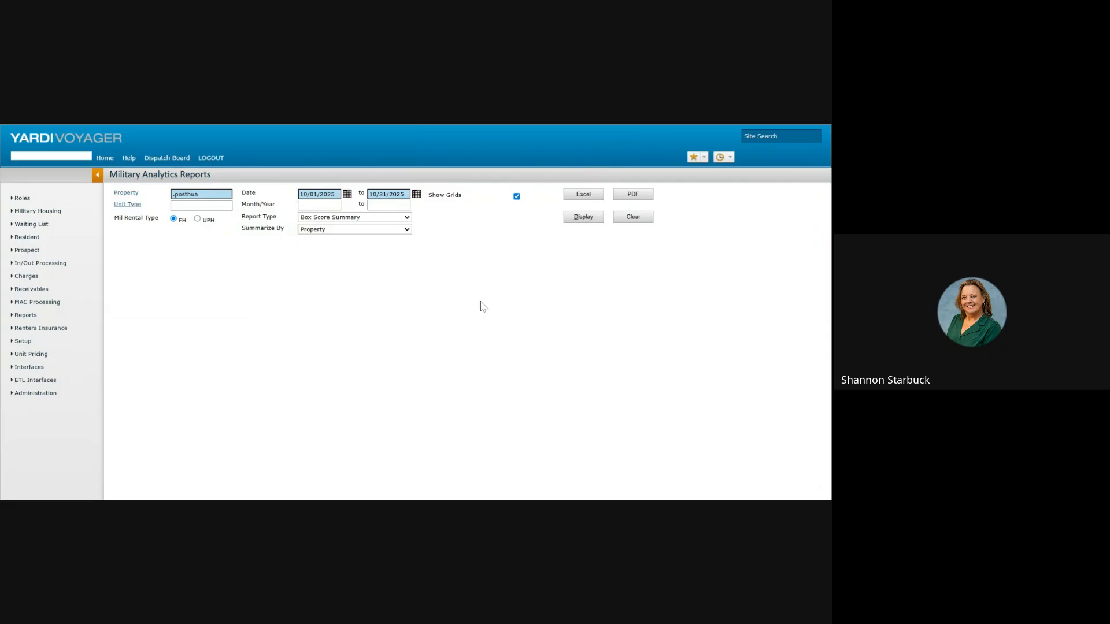
Step: Display the Box Score Summary and scroll through its availability, activity and occupancy tables
left_click(584, 218)
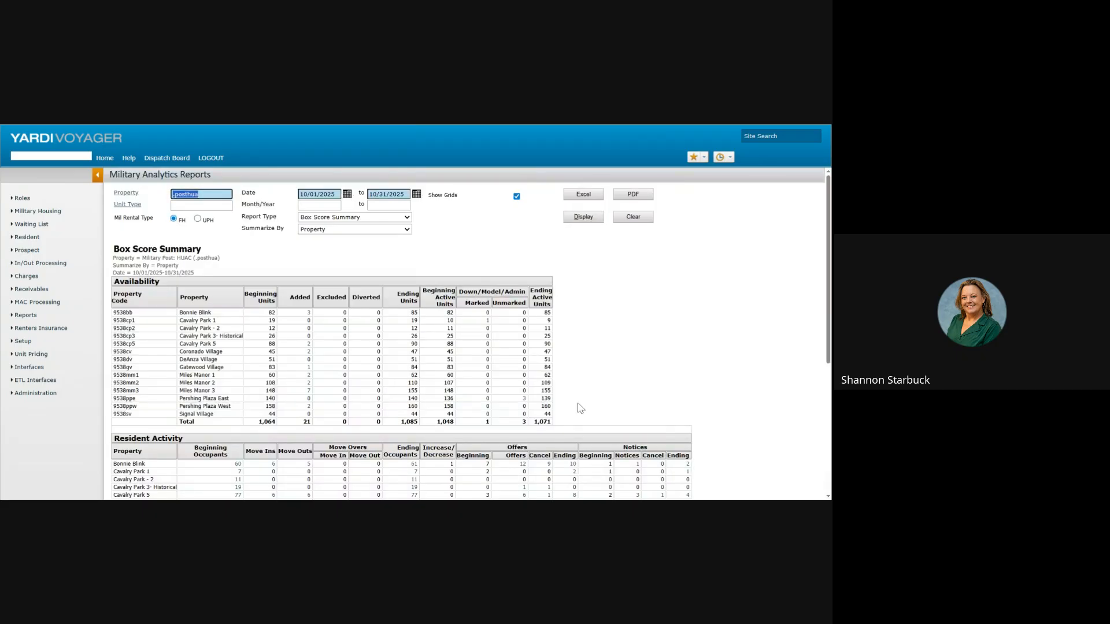
scroll(636, 363, "down", 1)
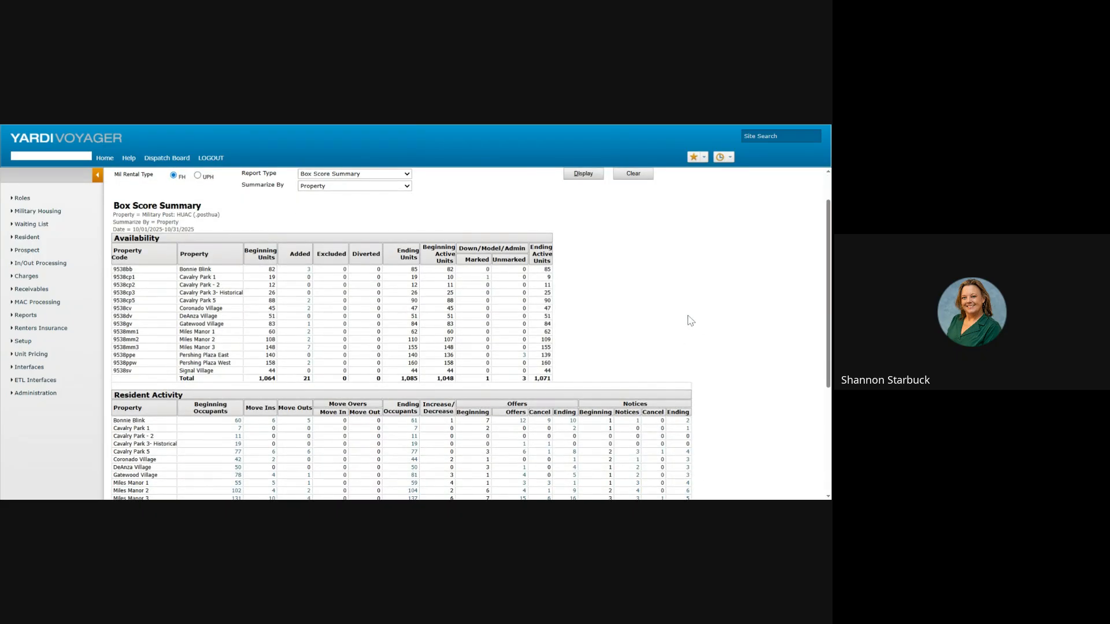
scroll(721, 310, "down", 3)
scroll(722, 311, "down", 1)
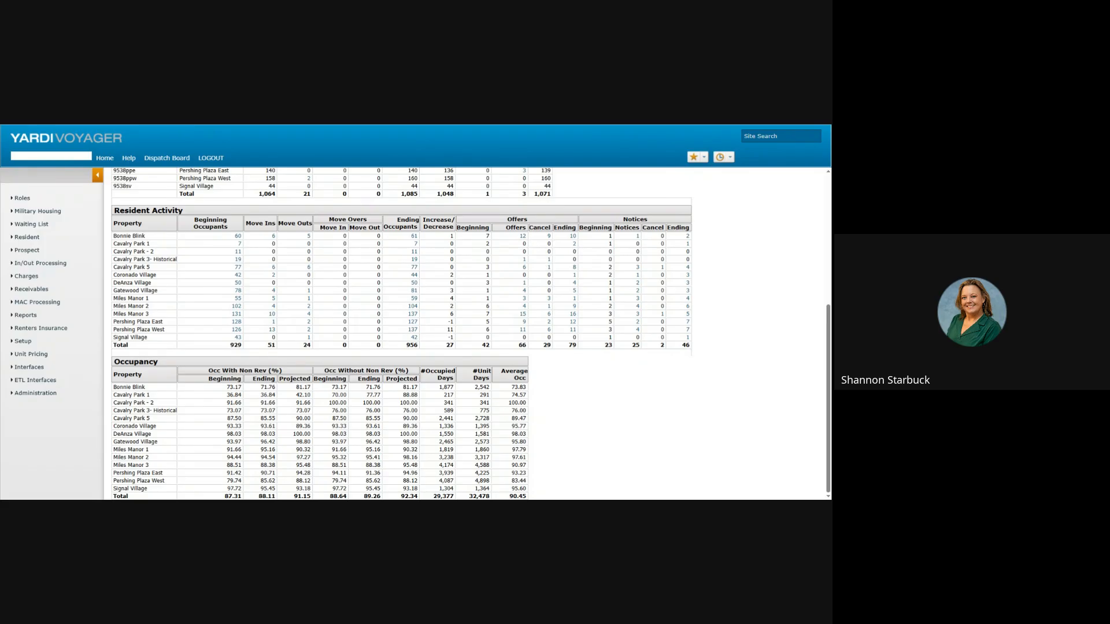
Step: Review the Bonnie Blink Offers Box Score Detail, then close it and recheck the summary
left_click(523, 236)
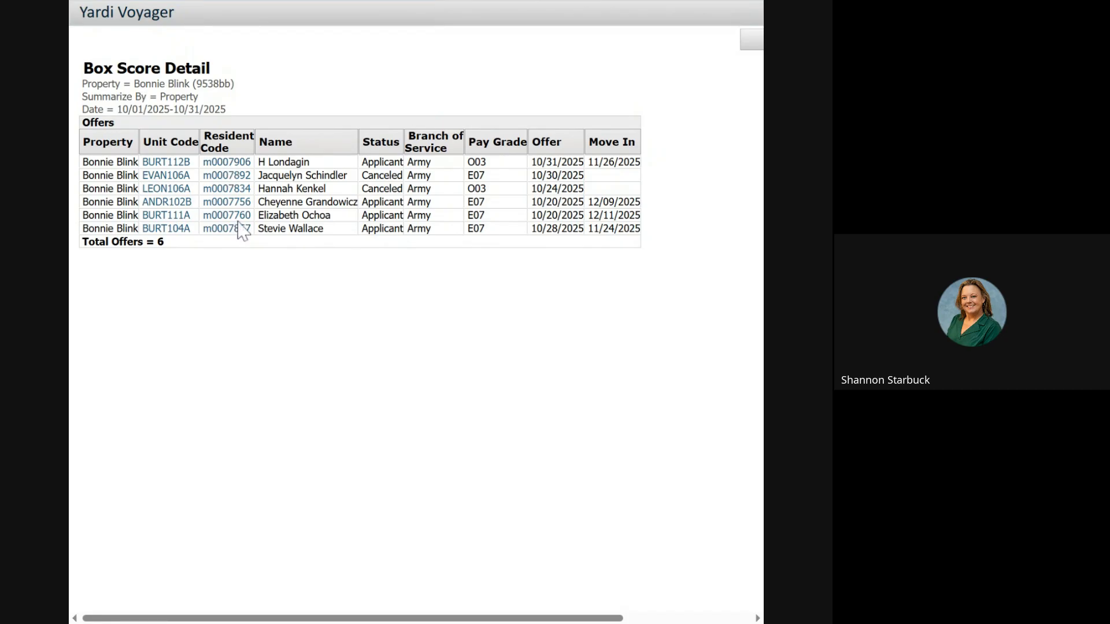
left_click(754, 3)
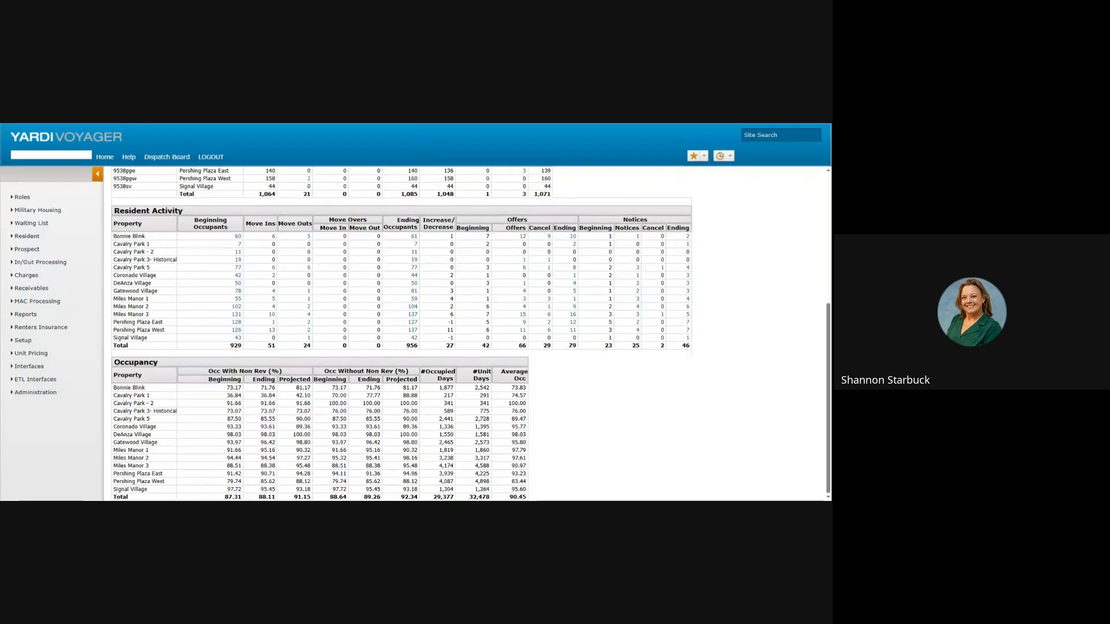
scroll(405, 250, "up", 5)
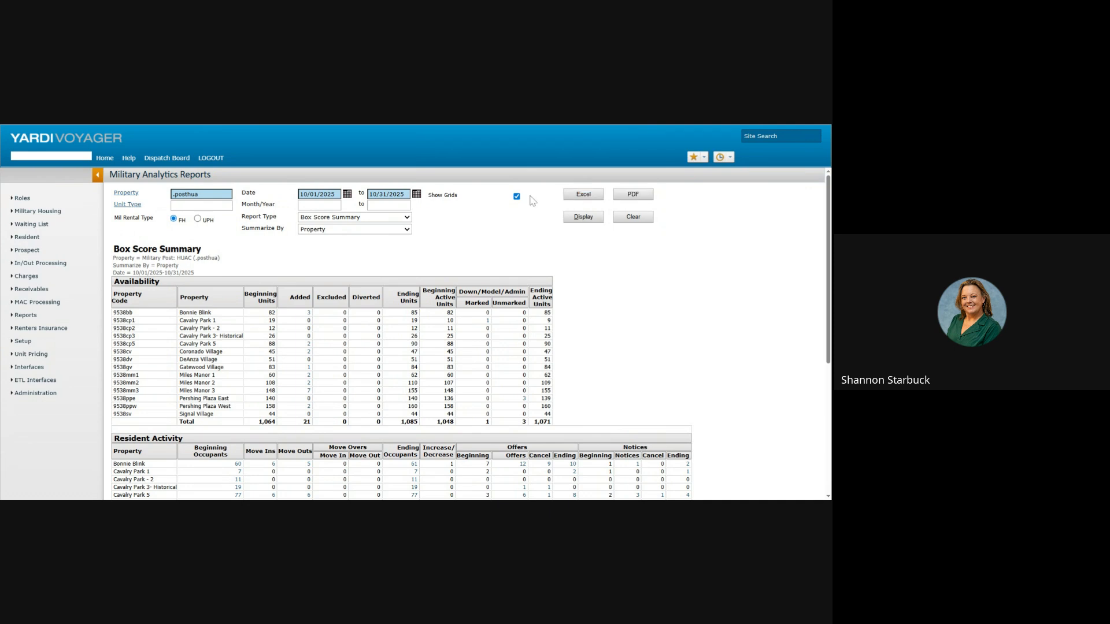
scroll(559, 347, "down", 3)
scroll(560, 374, "up", 3)
scroll(474, 419, "down", 3)
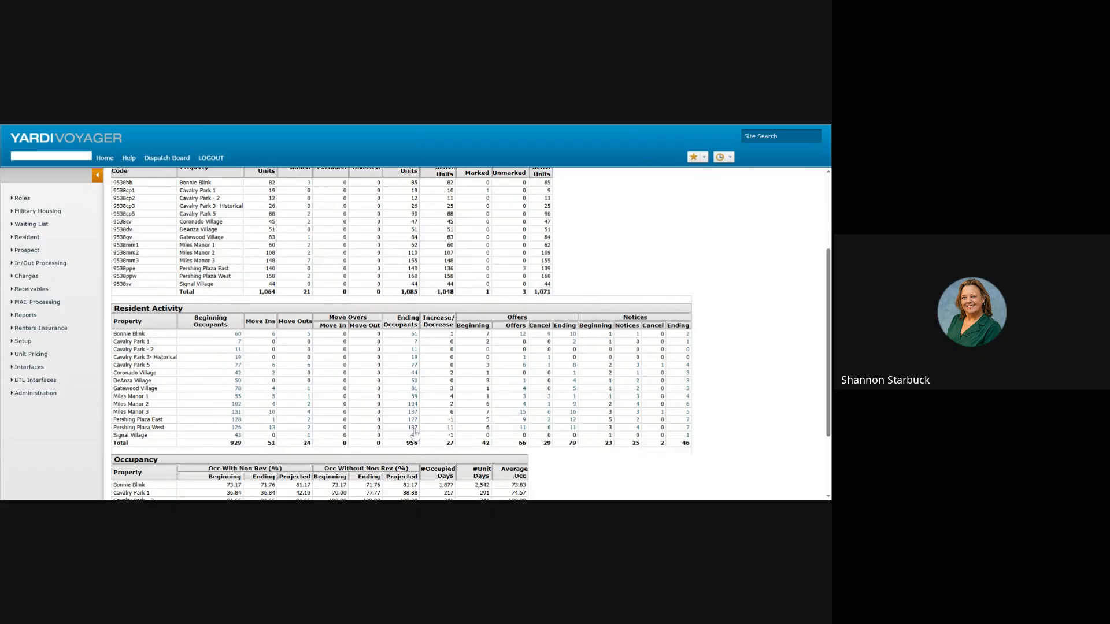
scroll(666, 266, "up", 3)
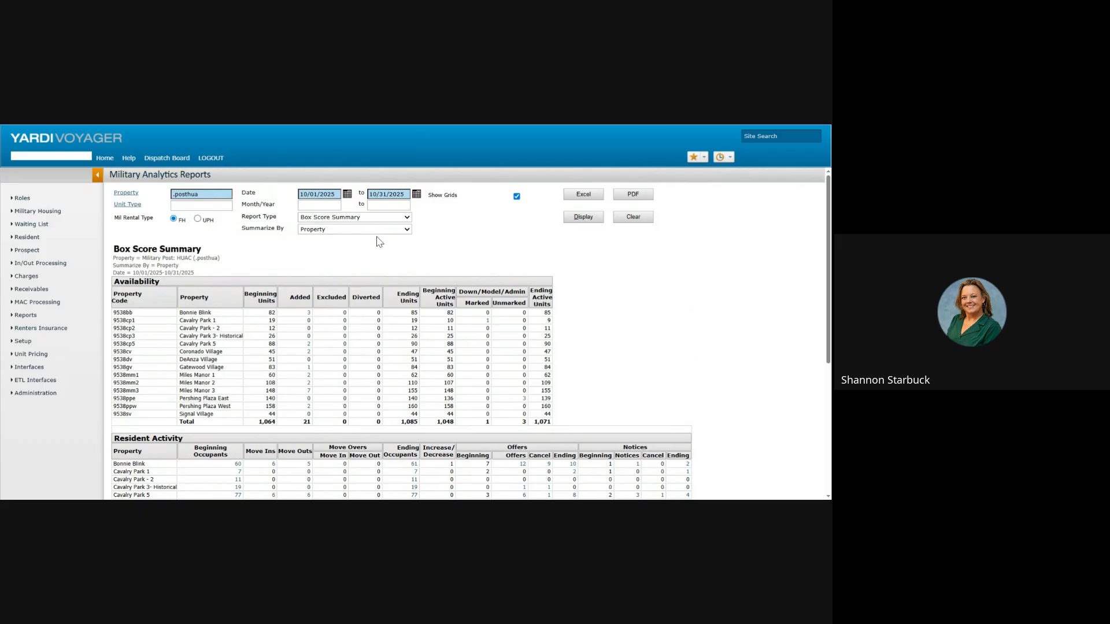
Step: Rerun the Box Score Summary grouped by Unit Type and scroll through the results
left_click(379, 230)
left_click(376, 248)
left_click(577, 220)
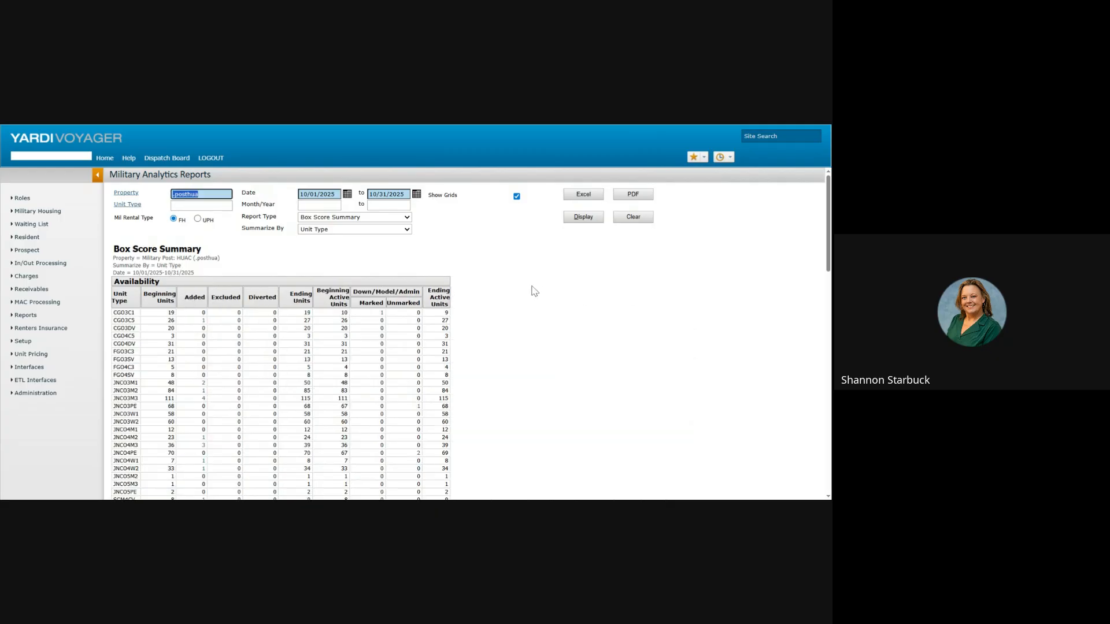
scroll(520, 292, "down", 4)
scroll(501, 293, "down", 6)
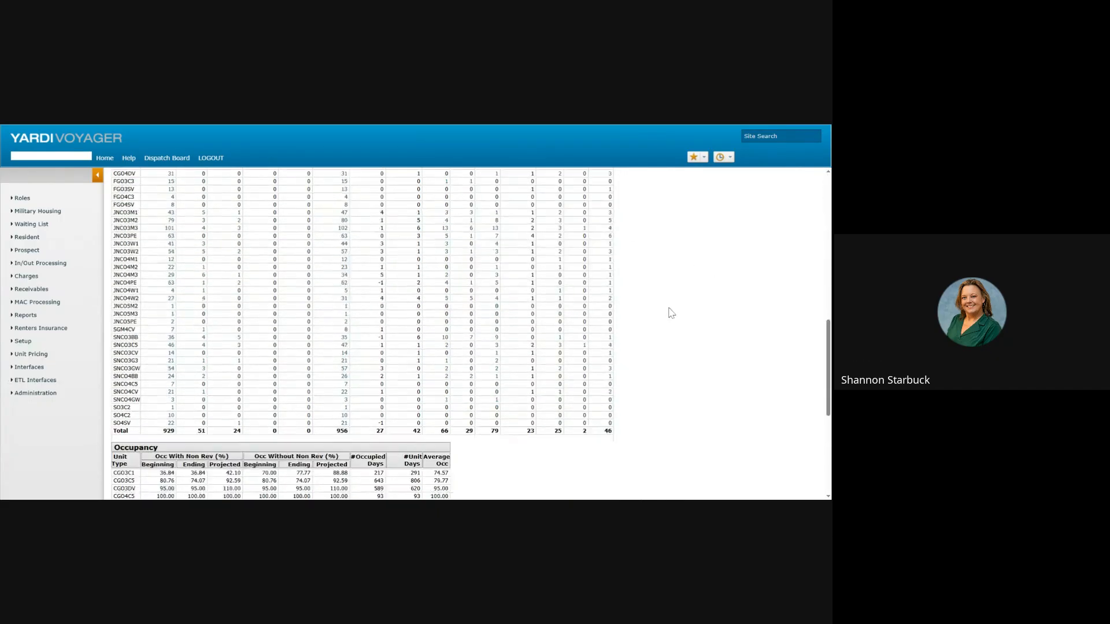
scroll(670, 315, "down", 4)
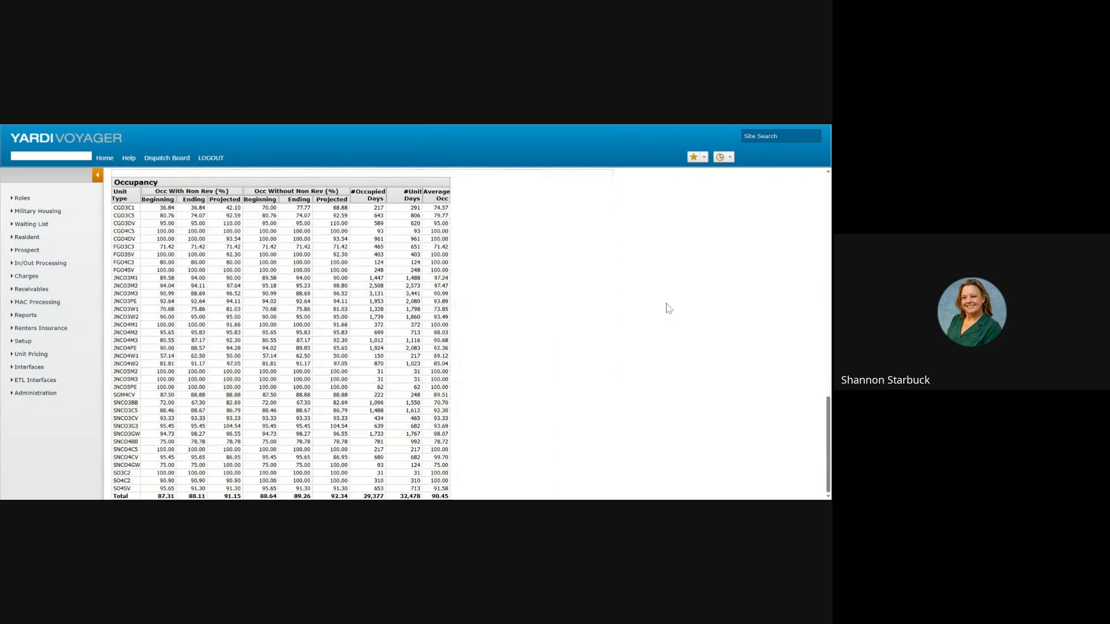
scroll(617, 324, "up", 14)
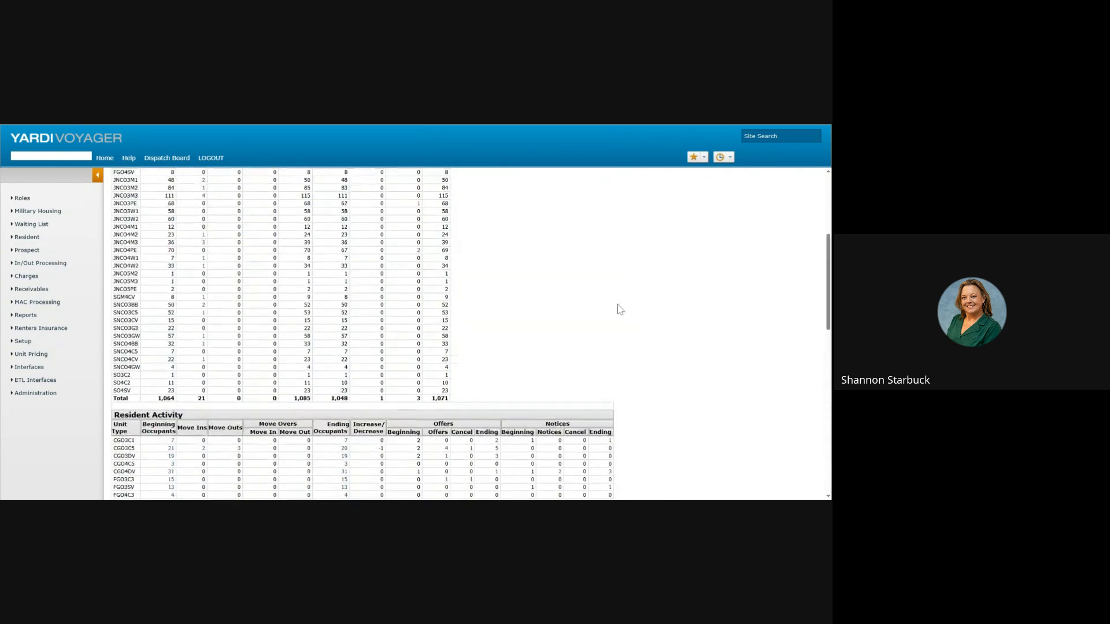
Step: Set Summarize By to Pay Grades, then switch the report type to Box Score Detail
left_click(392, 234)
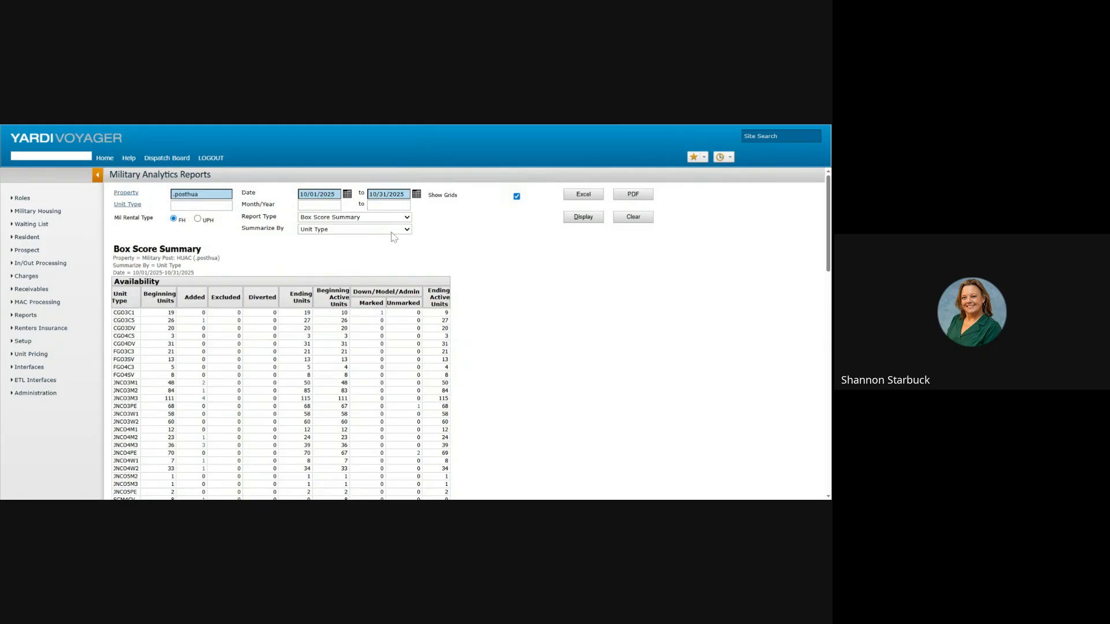
left_click(379, 261)
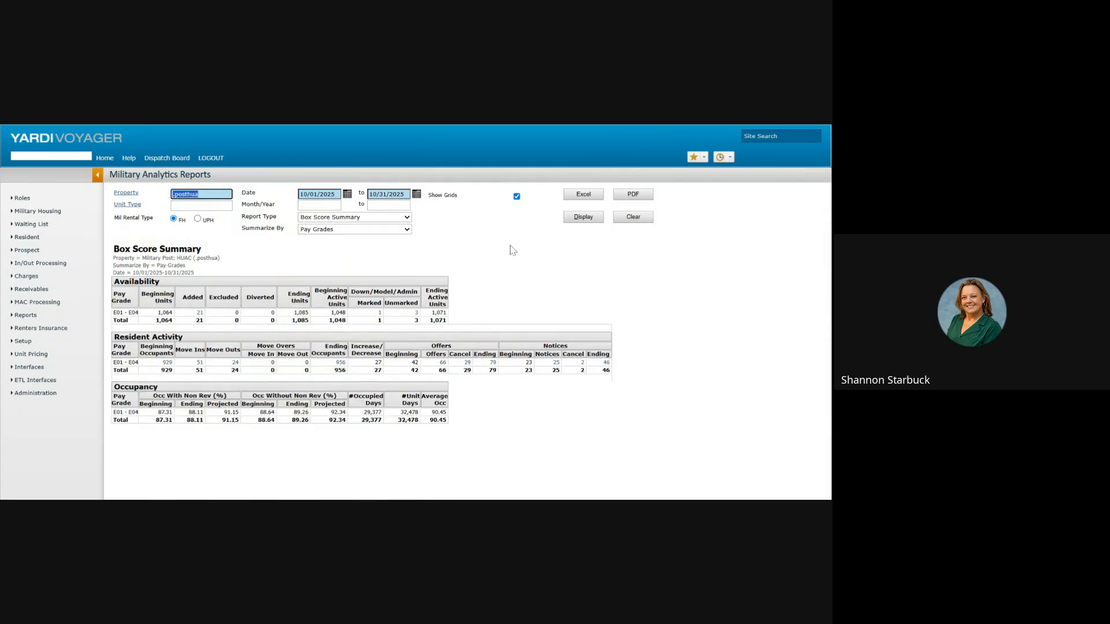
left_click(406, 217)
left_click(406, 228)
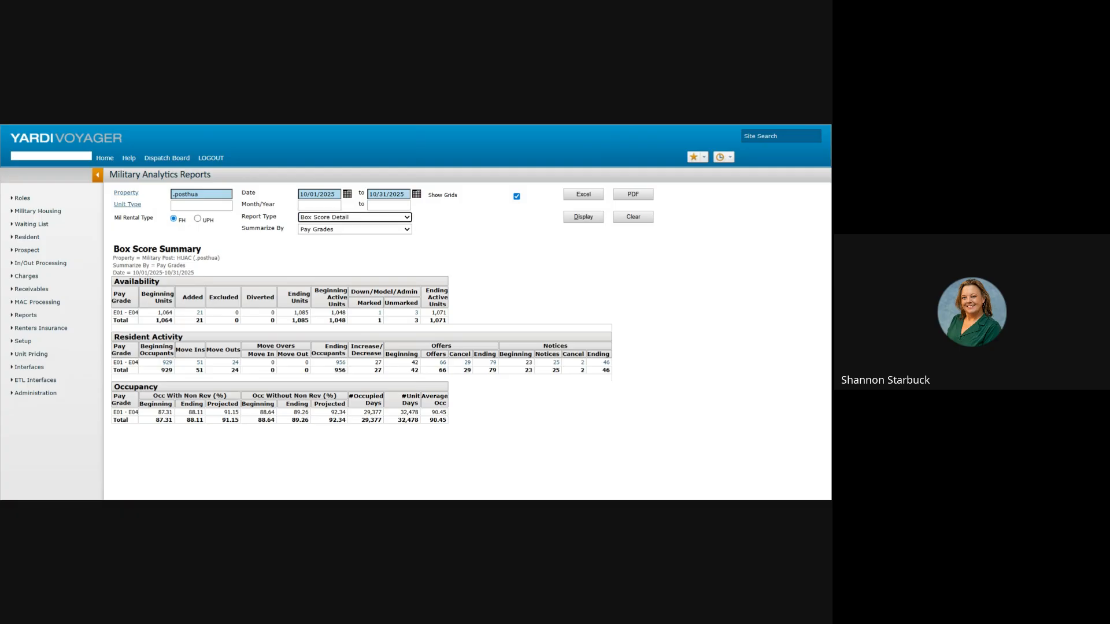
Step: Run the Box Score Detail for 10/01/2025–10/31/2025 by unit type and scroll through its sections
left_click(400, 247)
left_click(585, 217)
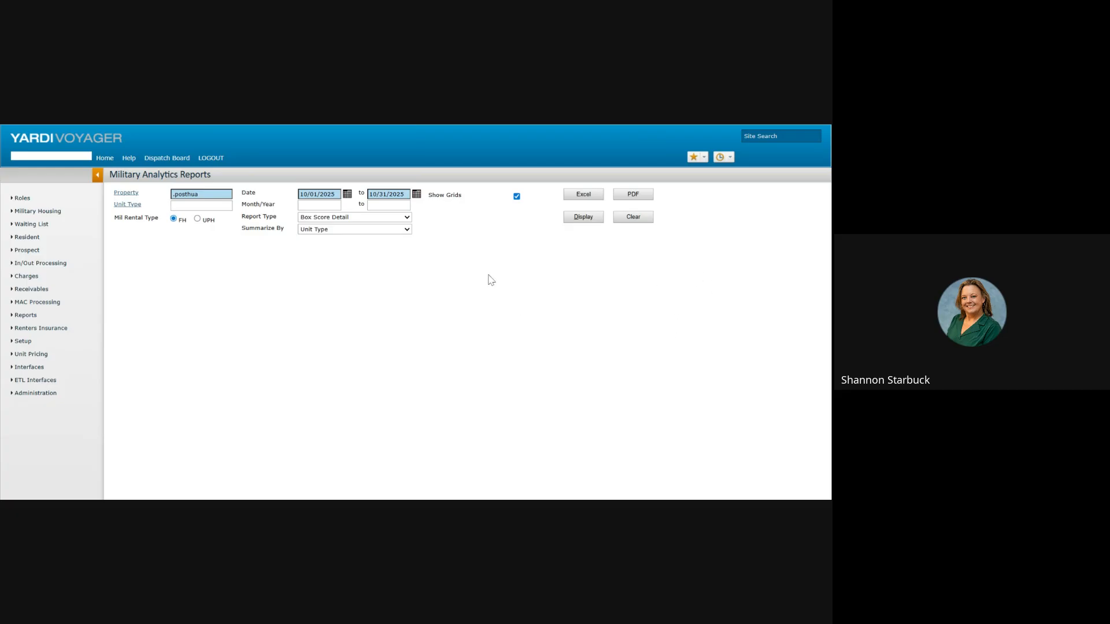
scroll(518, 292, "down", 10)
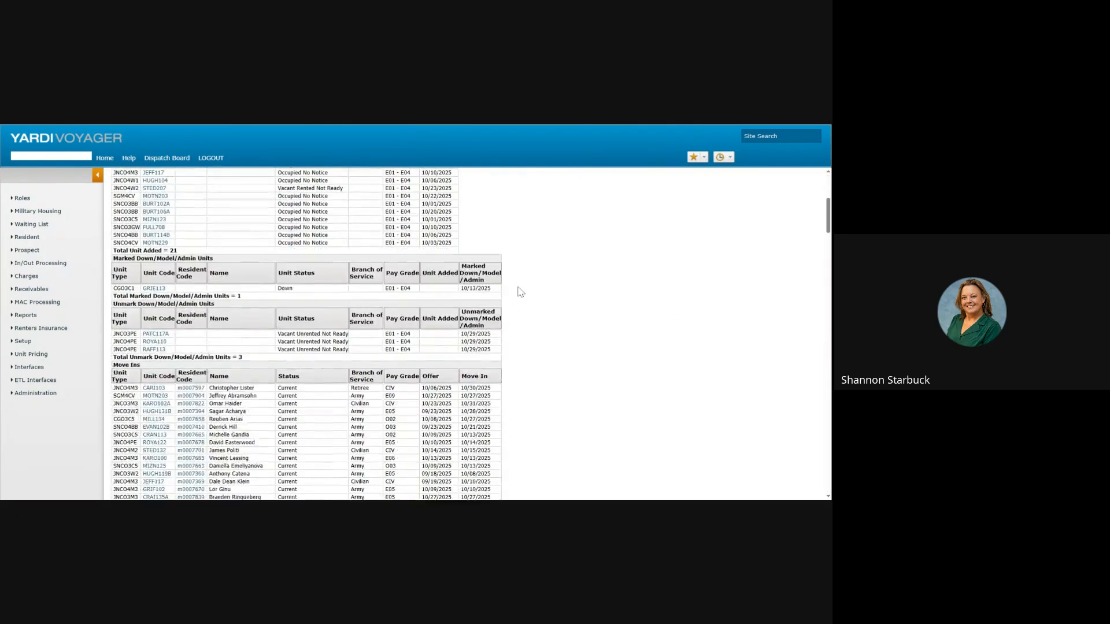
scroll(537, 304, "down", 8)
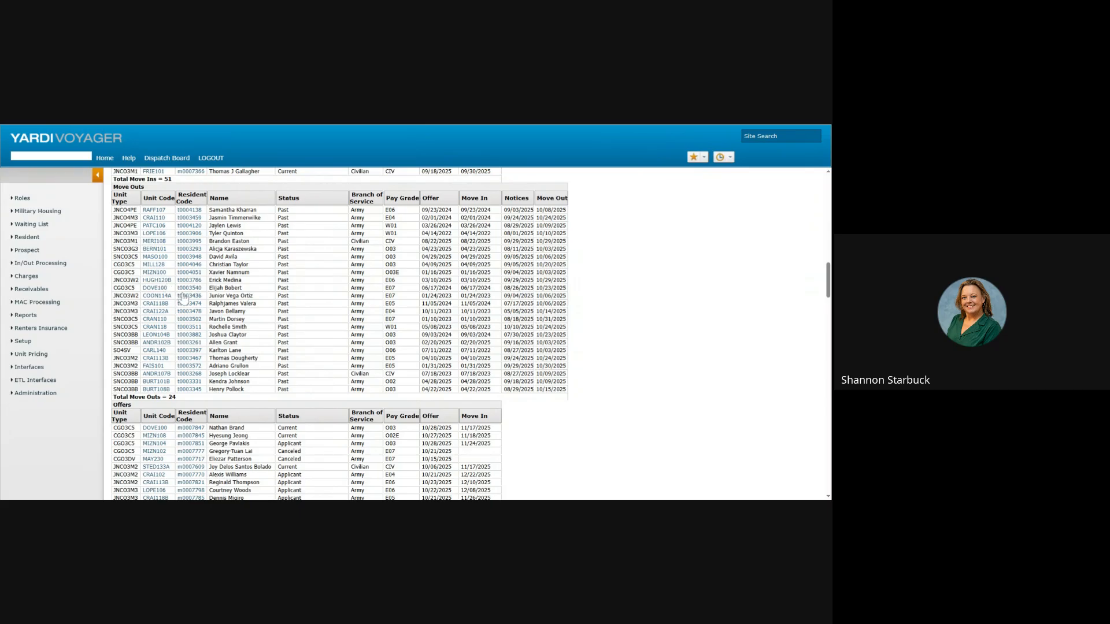
scroll(527, 286, "down", 8)
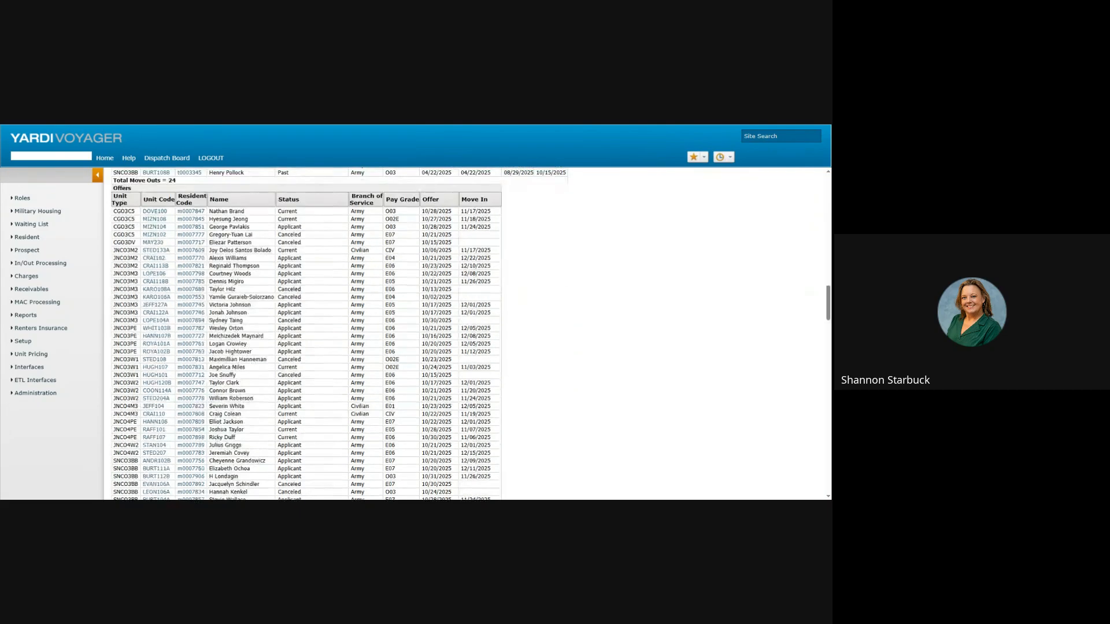
scroll(527, 286, "down", 10)
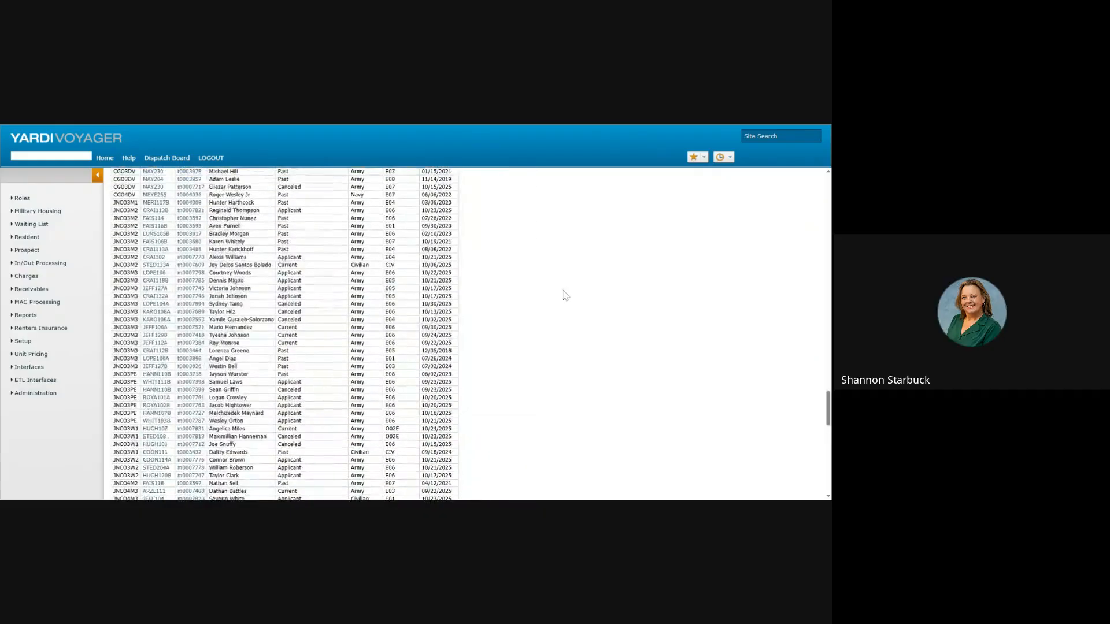
scroll(565, 290, "down", 5)
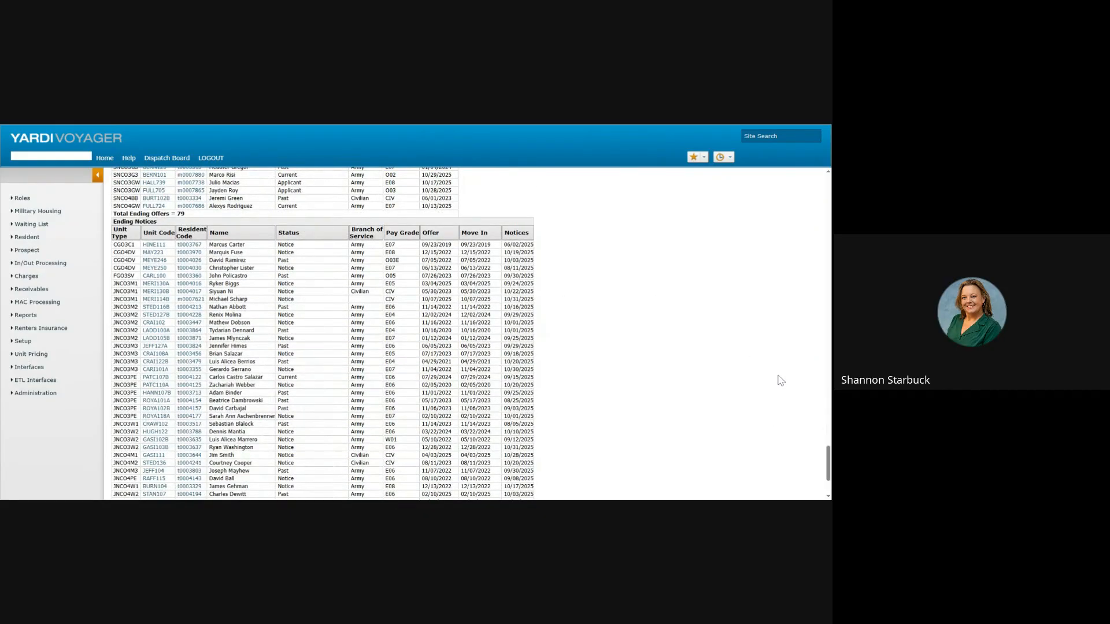
left_click_drag(828, 466, 828, 179)
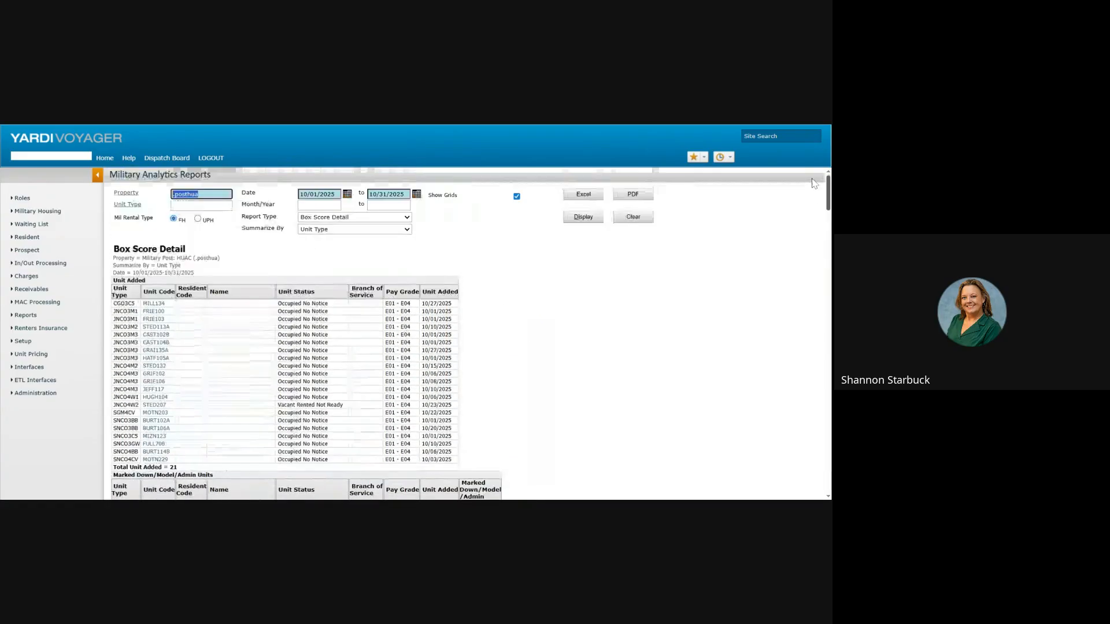
left_click(388, 219)
Step: Run the Unit Availability Summary by unit type, showing 1,061 units with 956 occupied
left_click(377, 252)
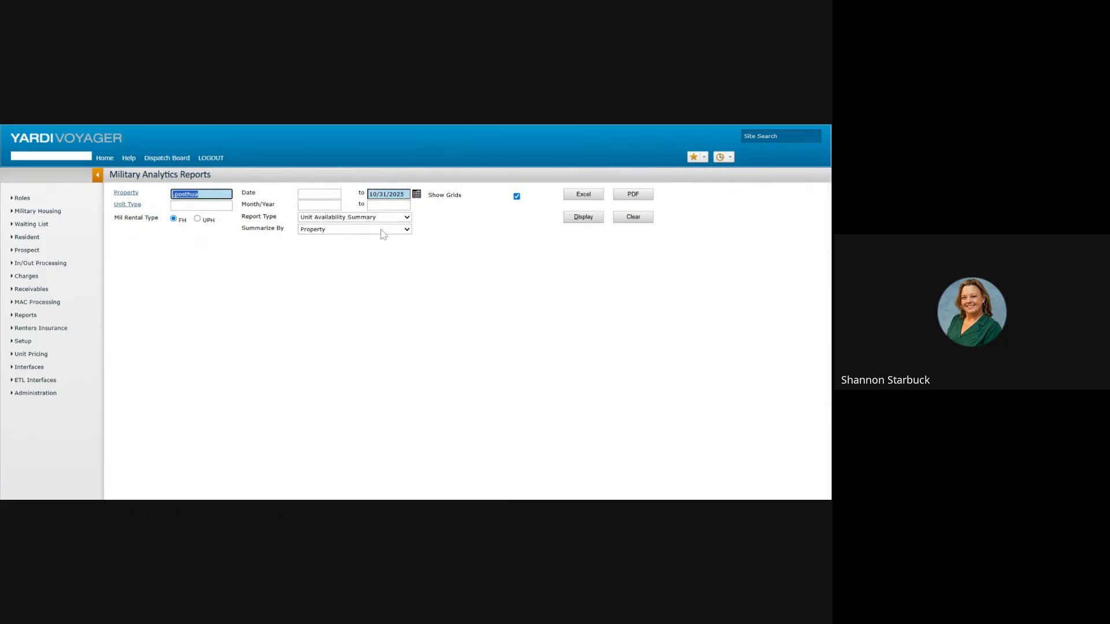
left_click(381, 230)
left_click(380, 253)
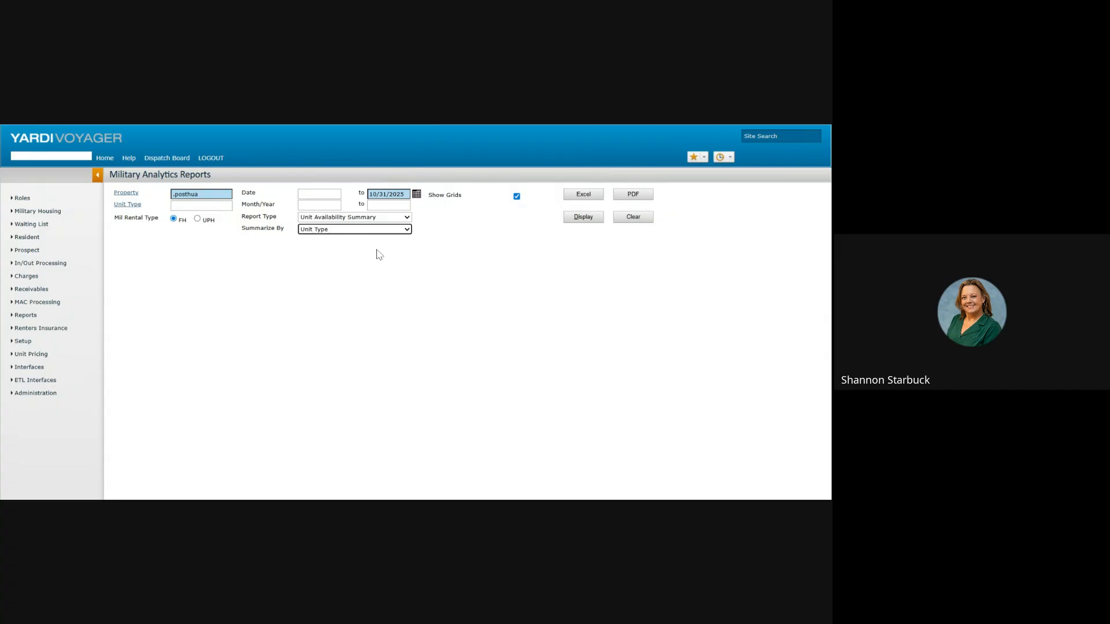
left_click(581, 218)
scroll(471, 333, "down", 3)
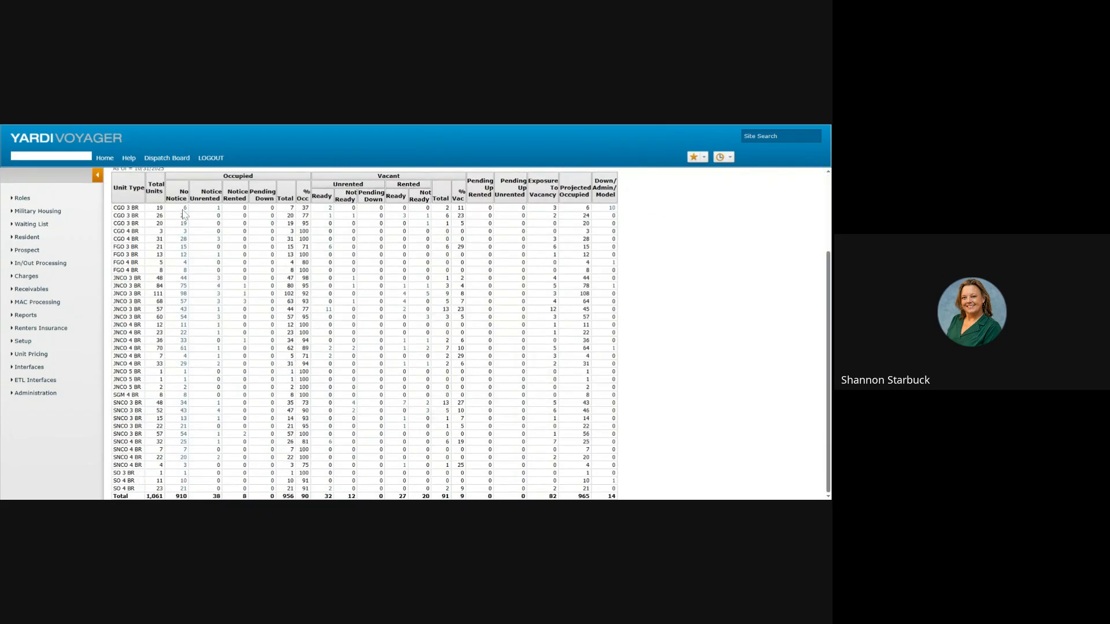
Step: Check the 15 occupied no-notice FGO 3 BR units, then rerun the summary by property
left_click(183, 247)
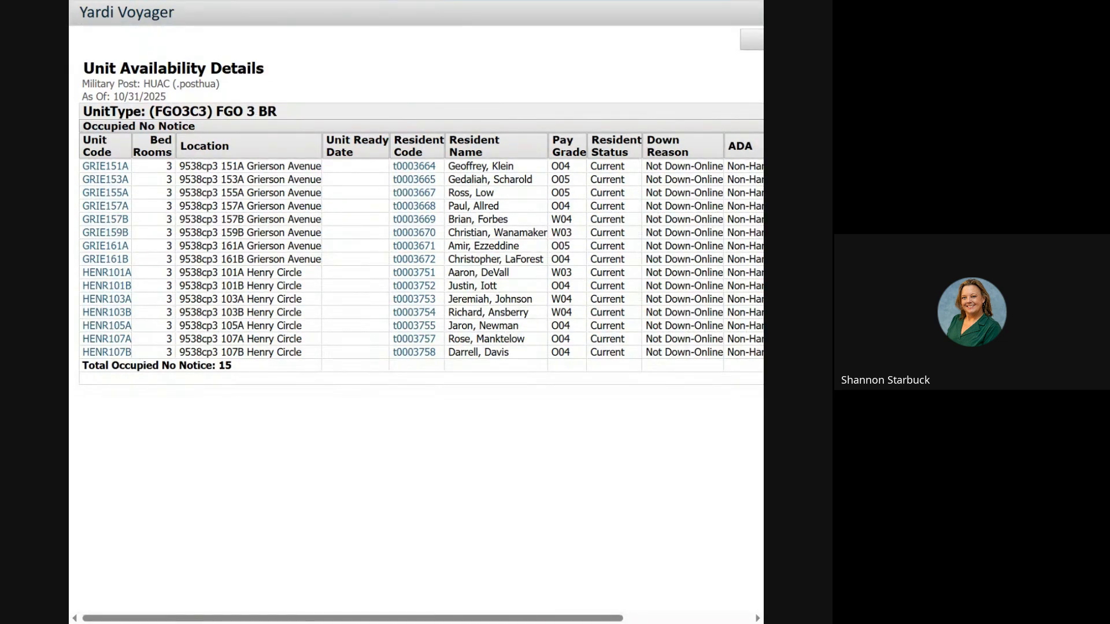
key("ctrl+w")
scroll(418, 322, "up", 2)
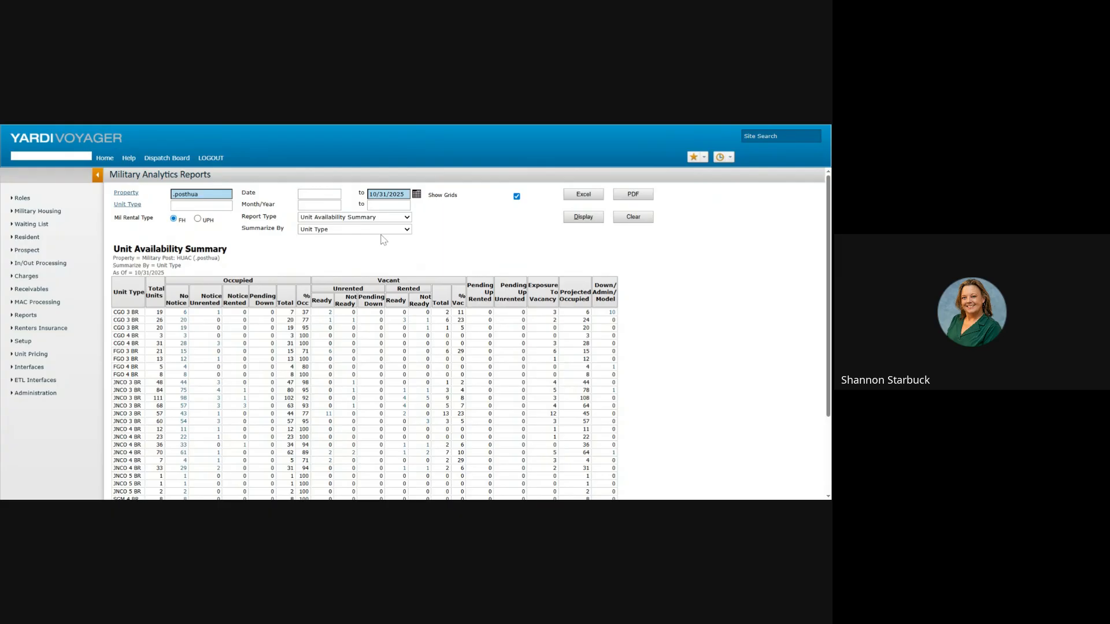
left_click(324, 239)
left_click(579, 219)
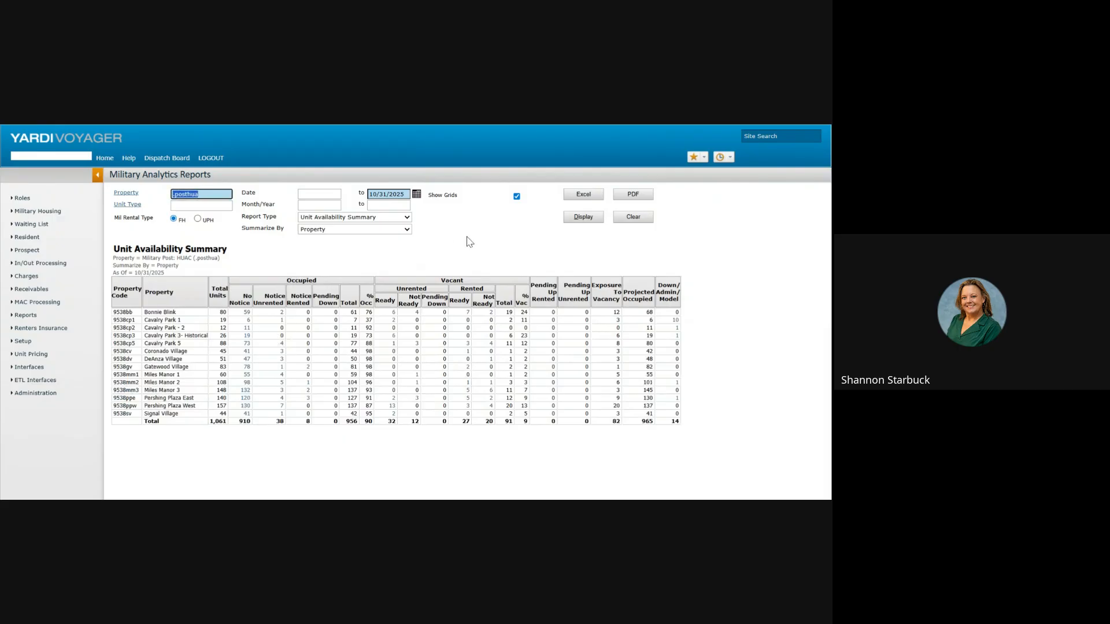
Step: Switch to Unit Availability Detail summarized by unit type and scroll through its sections
left_click(377, 220)
left_click(377, 229)
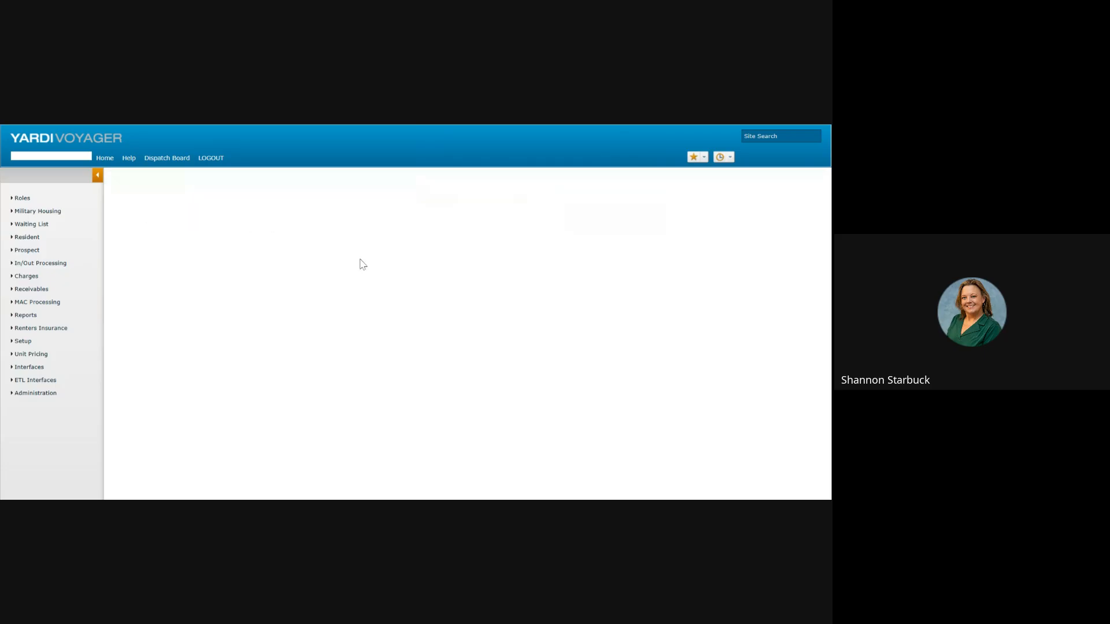
left_click(391, 251)
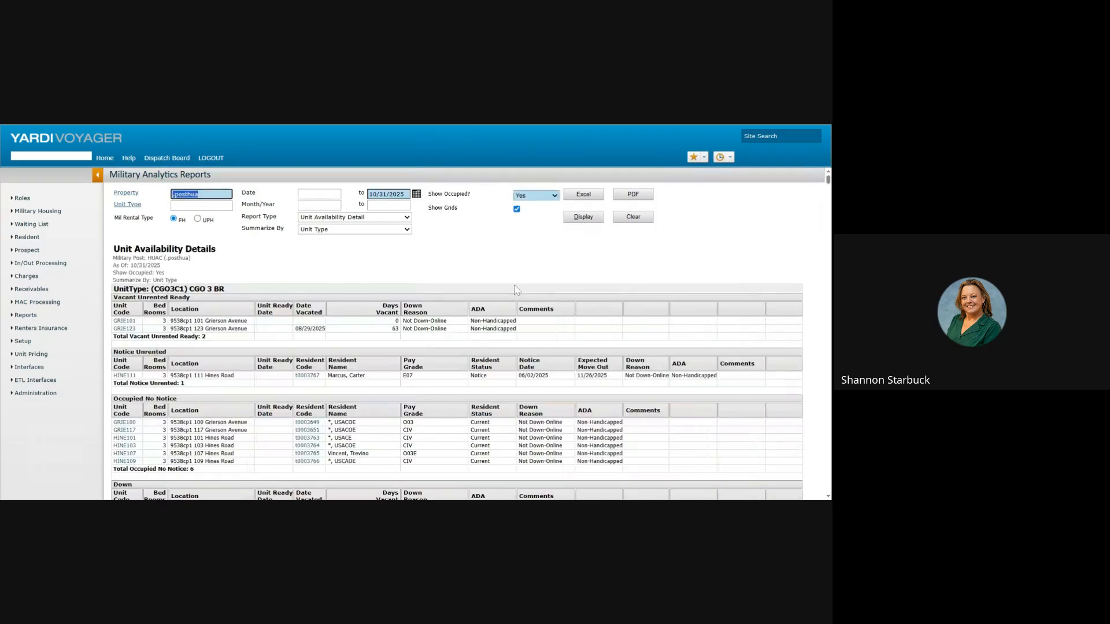
scroll(532, 315, "down", 3)
scroll(539, 332, "down", 2)
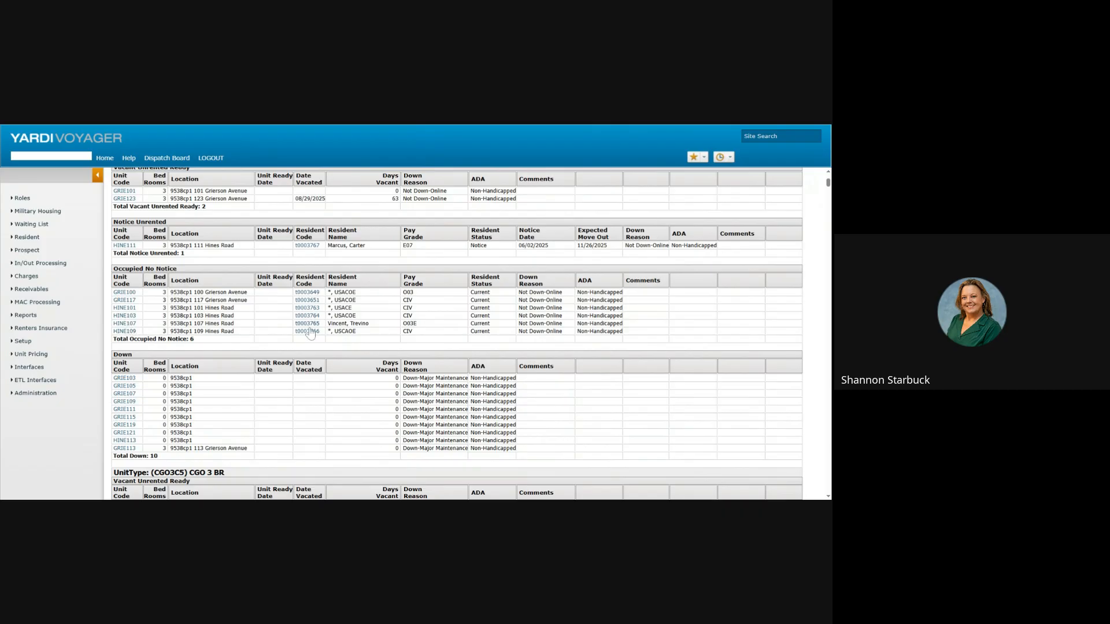
scroll(323, 329, "down", 3)
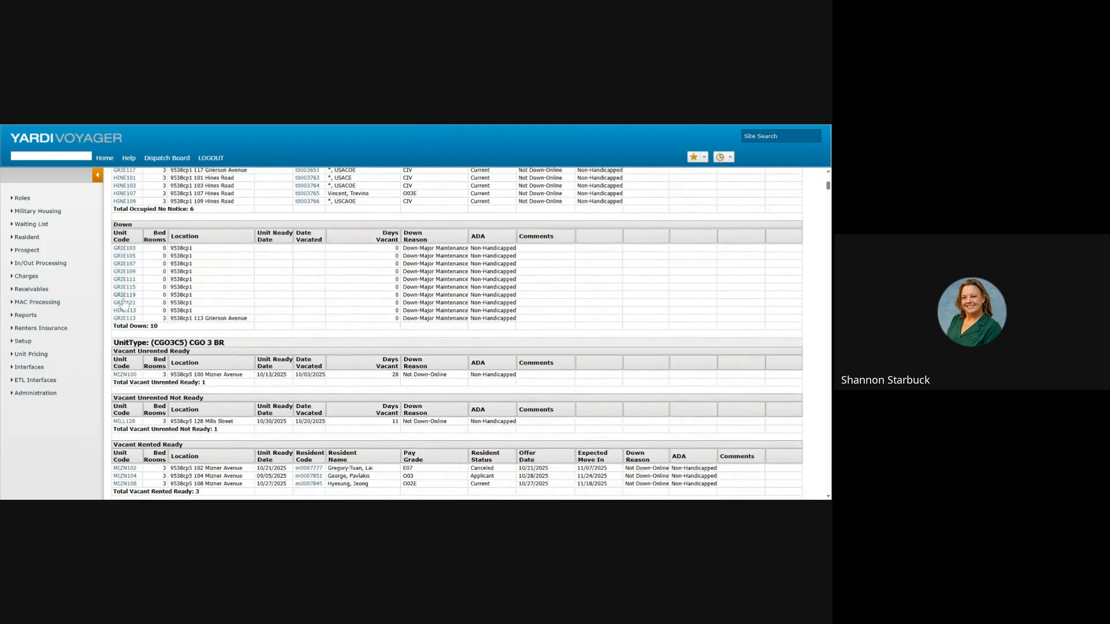
scroll(324, 294, "down", 4)
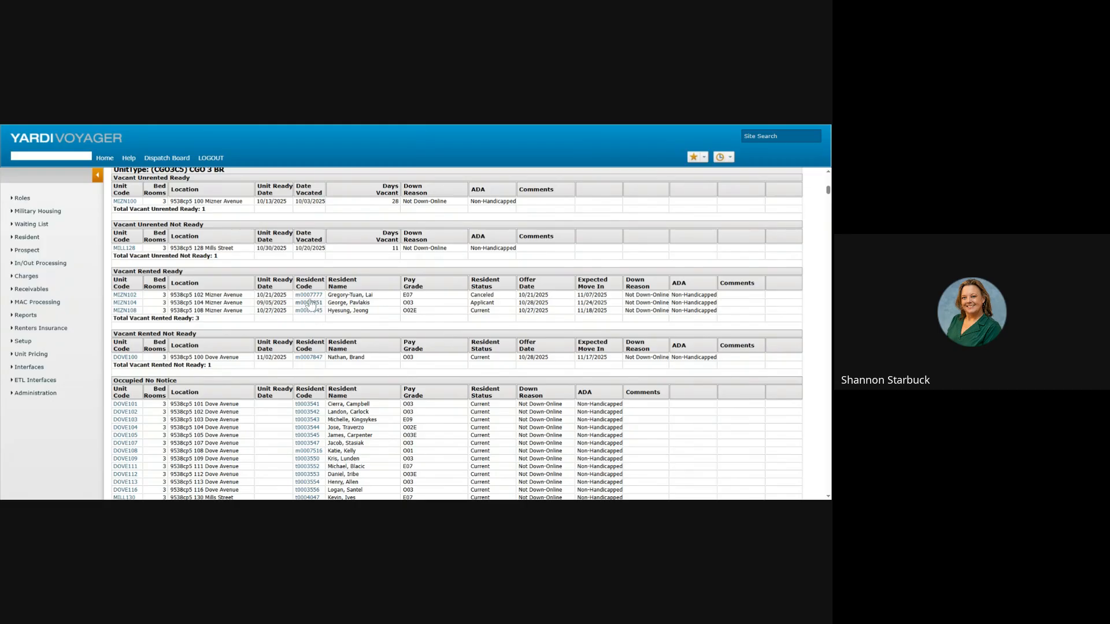
scroll(394, 250, "up", 10)
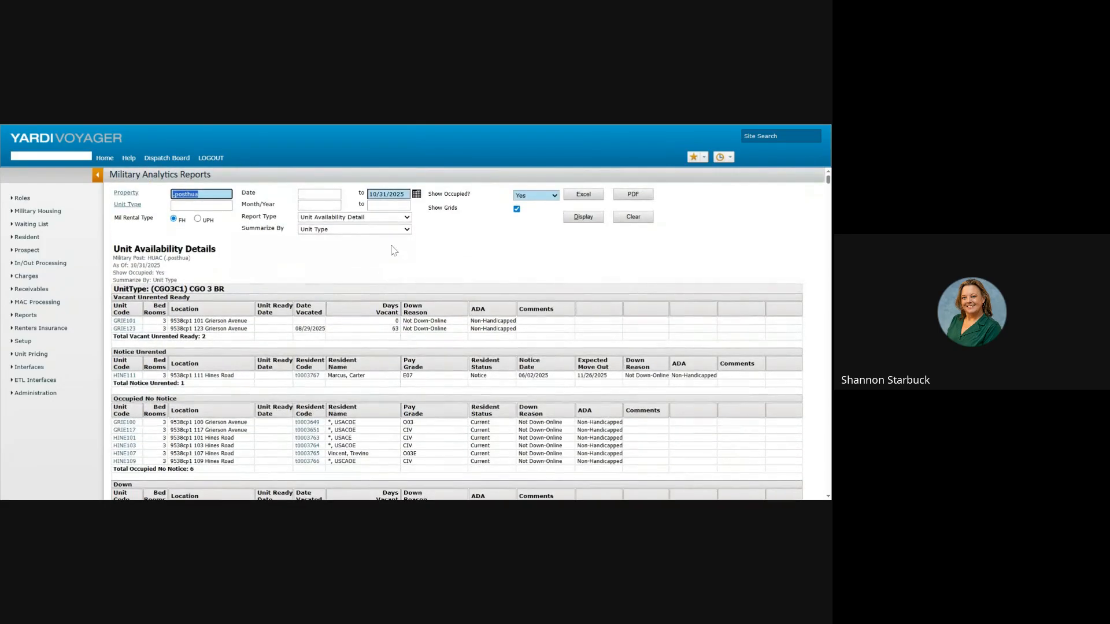
left_click(384, 219)
Step: Set up the Rent Roll by unit type, including down/model/admin units, with SSNs hidden
left_click(380, 272)
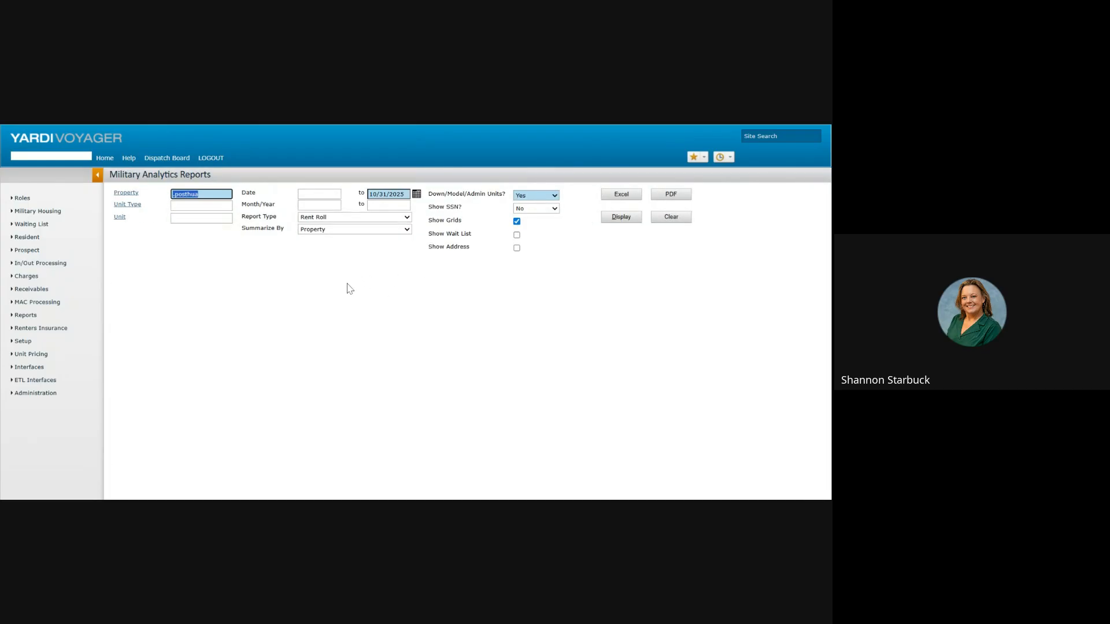
left_click(405, 229)
left_click(365, 253)
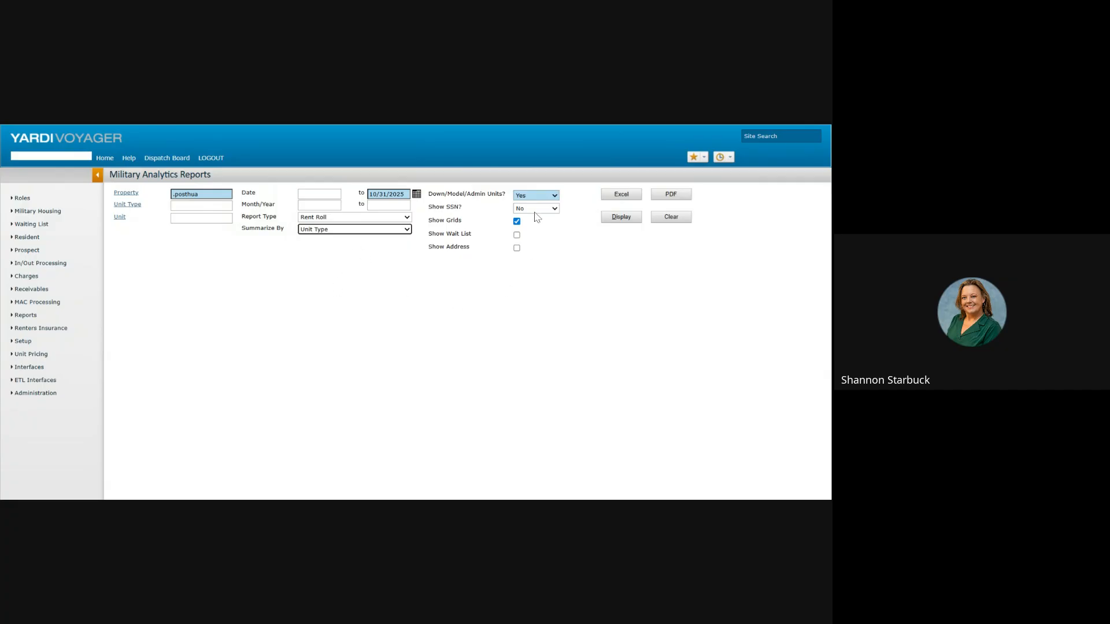
left_click(555, 196)
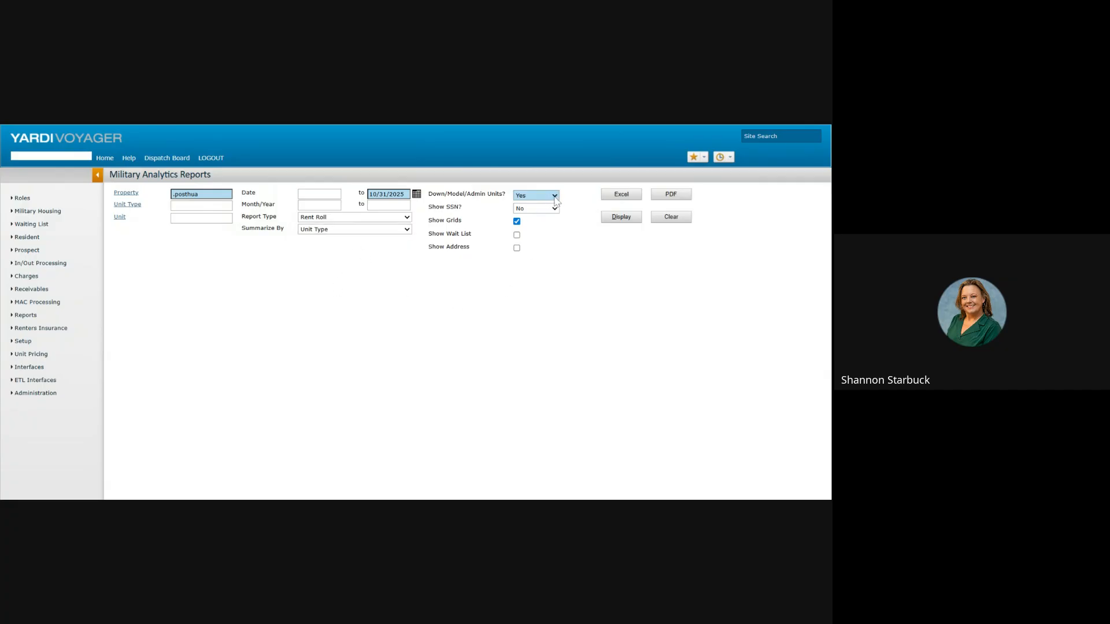
left_click(555, 197)
left_click(551, 212)
left_click(551, 211)
Step: Display the 10/31/2025 Rent Roll and scroll through the market and resident rents
left_click(616, 219)
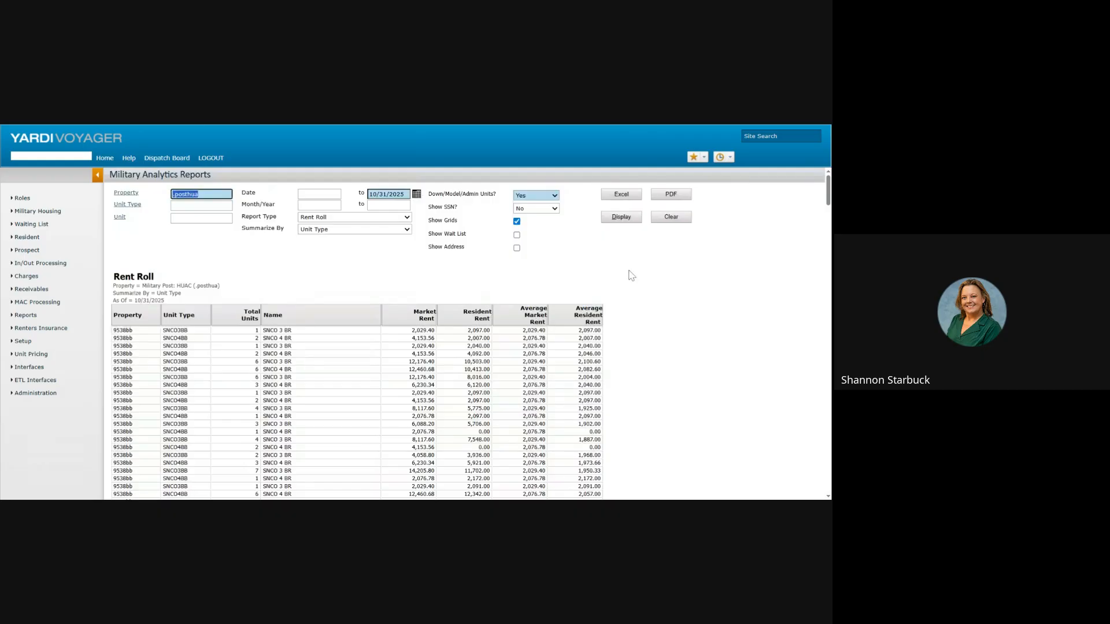
scroll(630, 295, "down", 10)
scroll(632, 305, "down", 5)
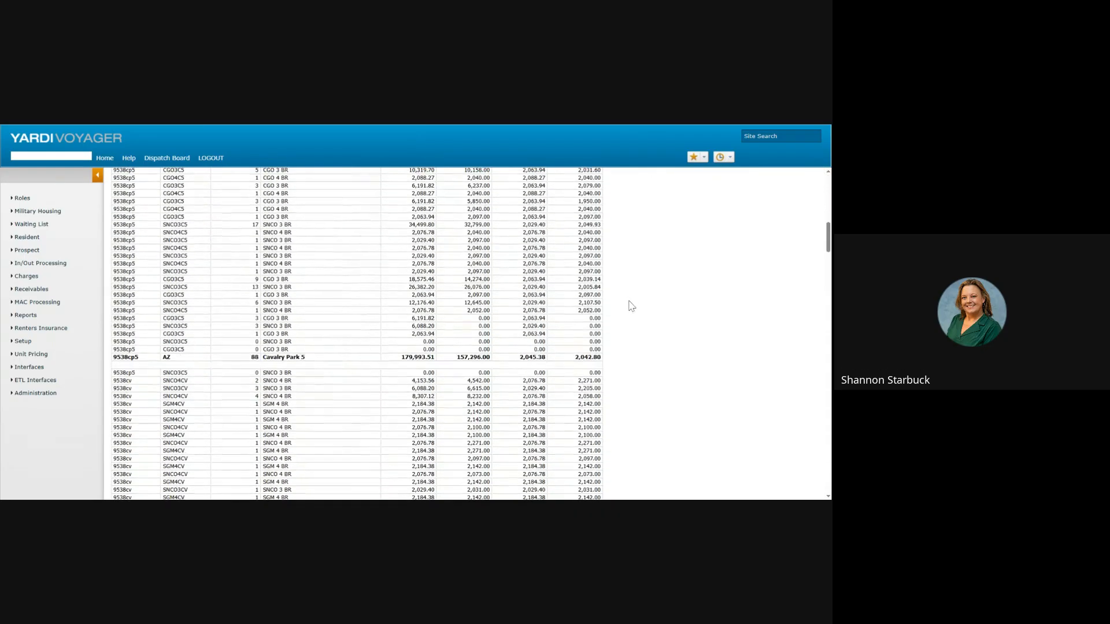
scroll(636, 341, "down", 8)
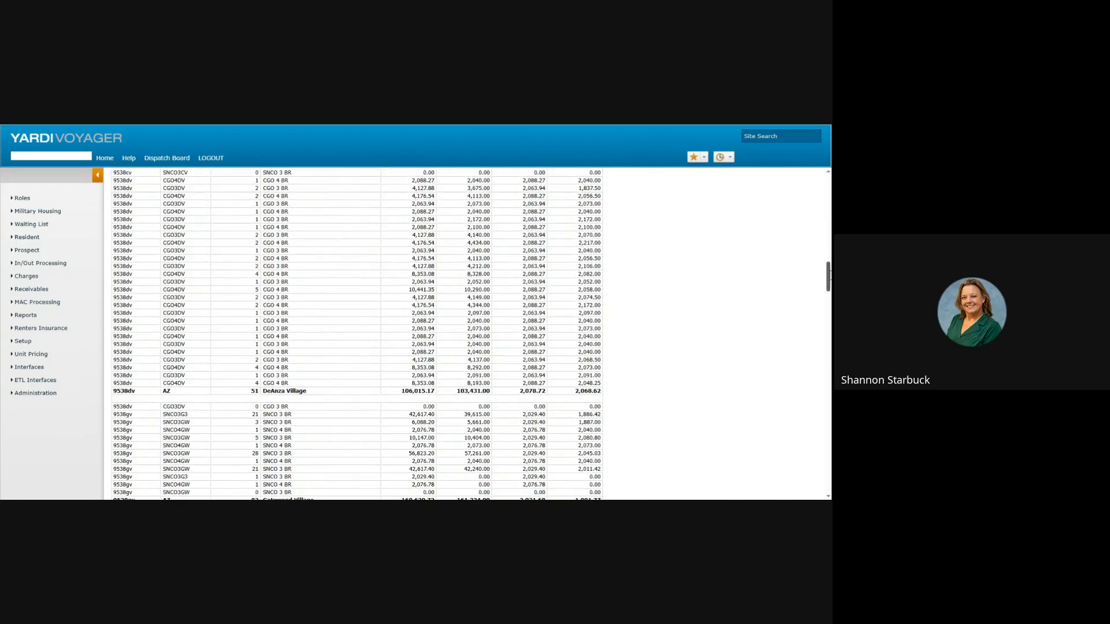
left_click_drag(828, 278, 828, 187)
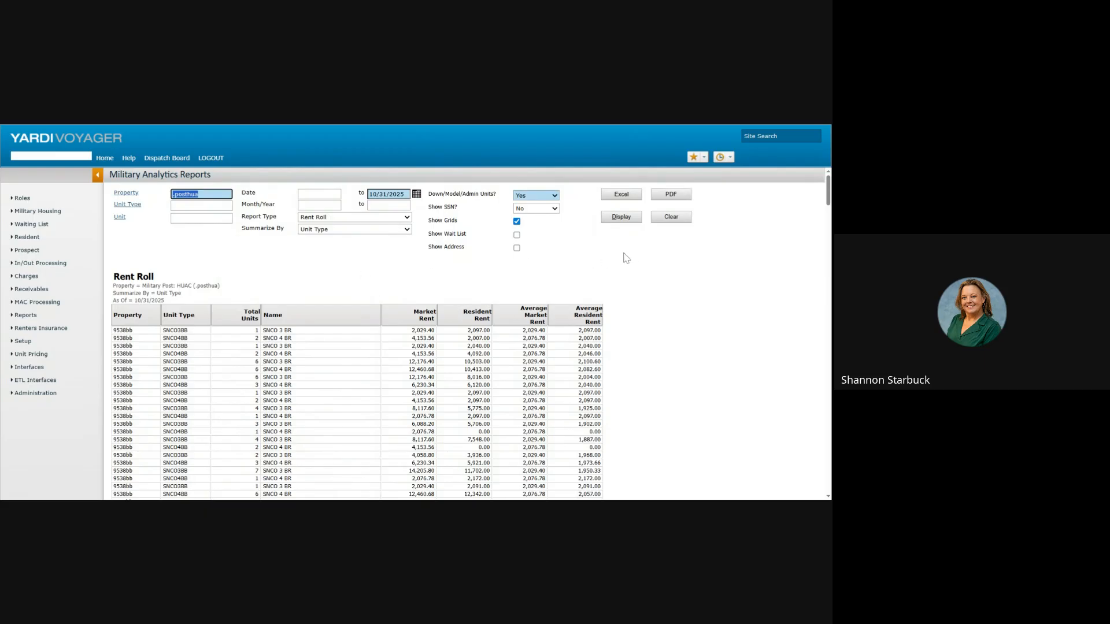
left_click(369, 218)
left_click(371, 227)
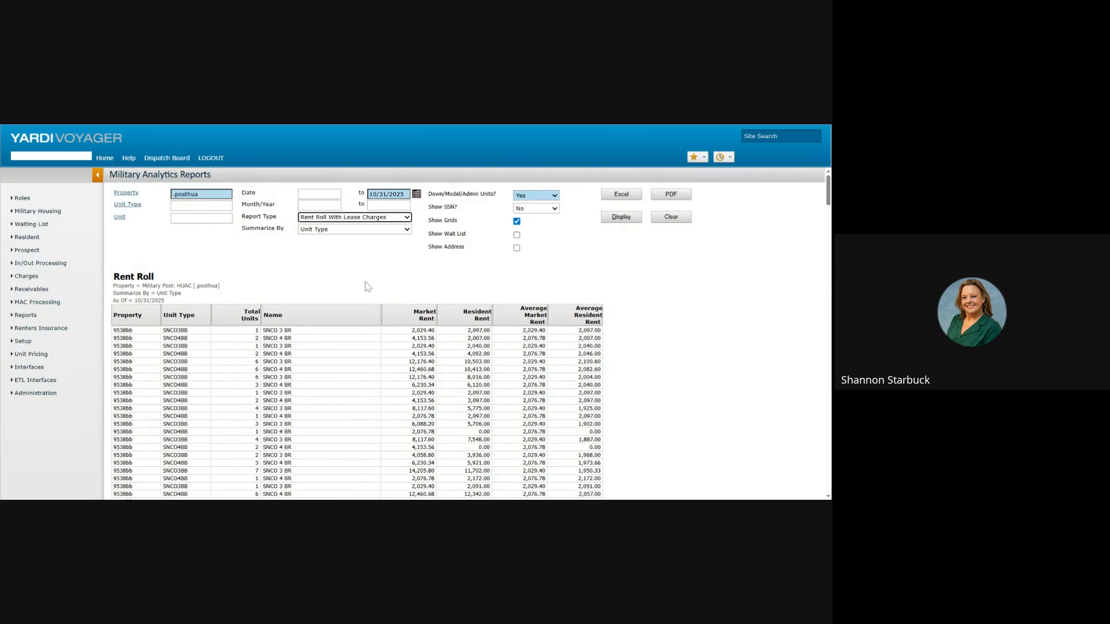
left_click(363, 231)
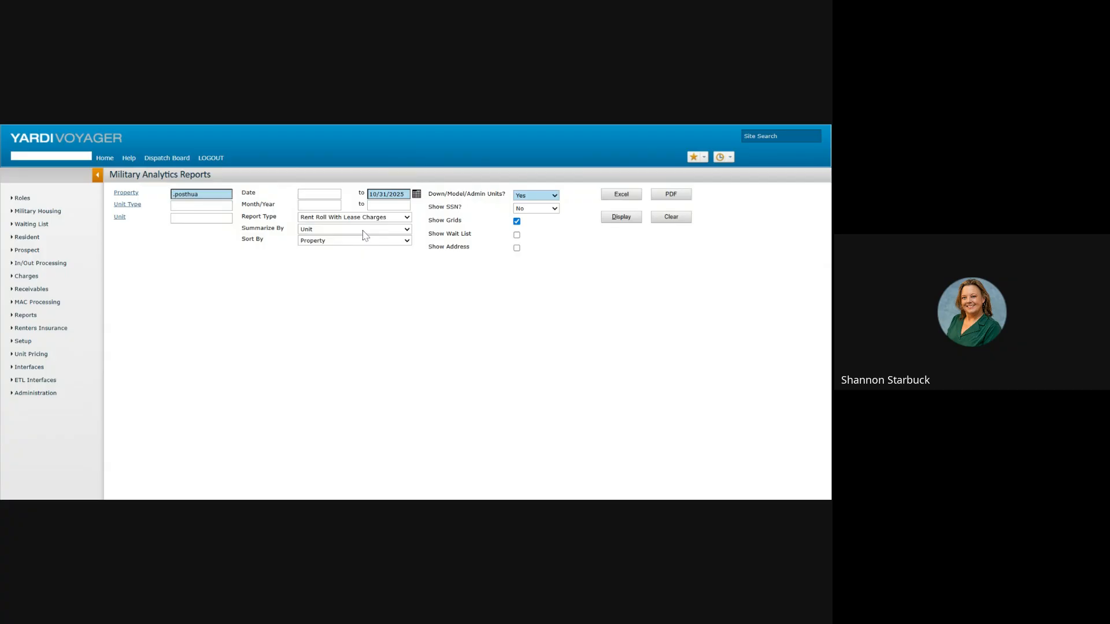
left_click(363, 231)
left_click(362, 230)
left_click(396, 272)
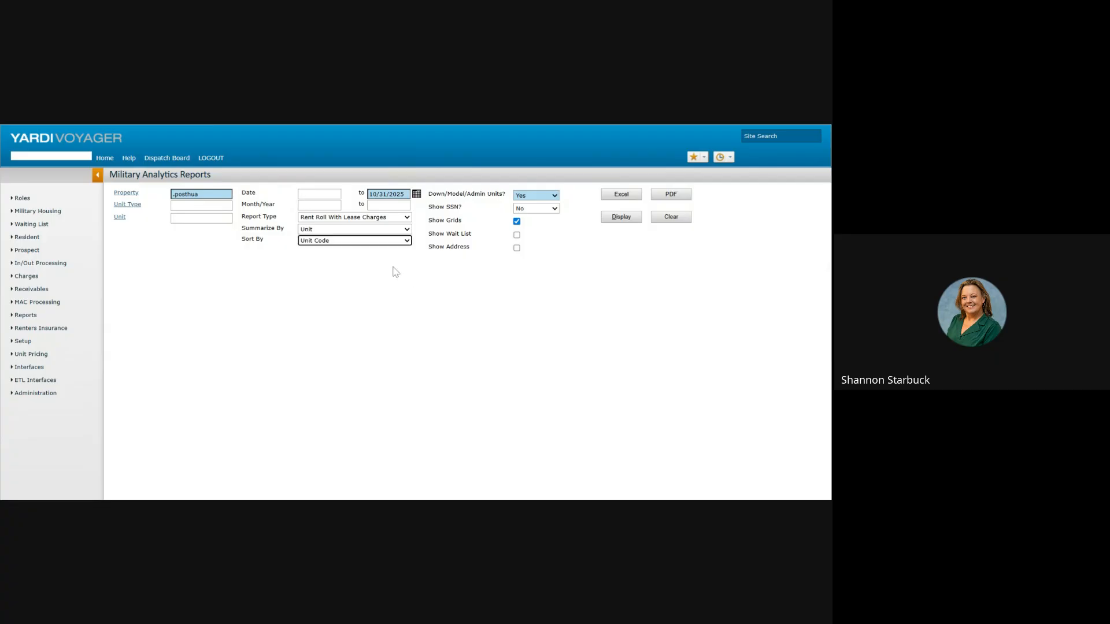
left_click(616, 224)
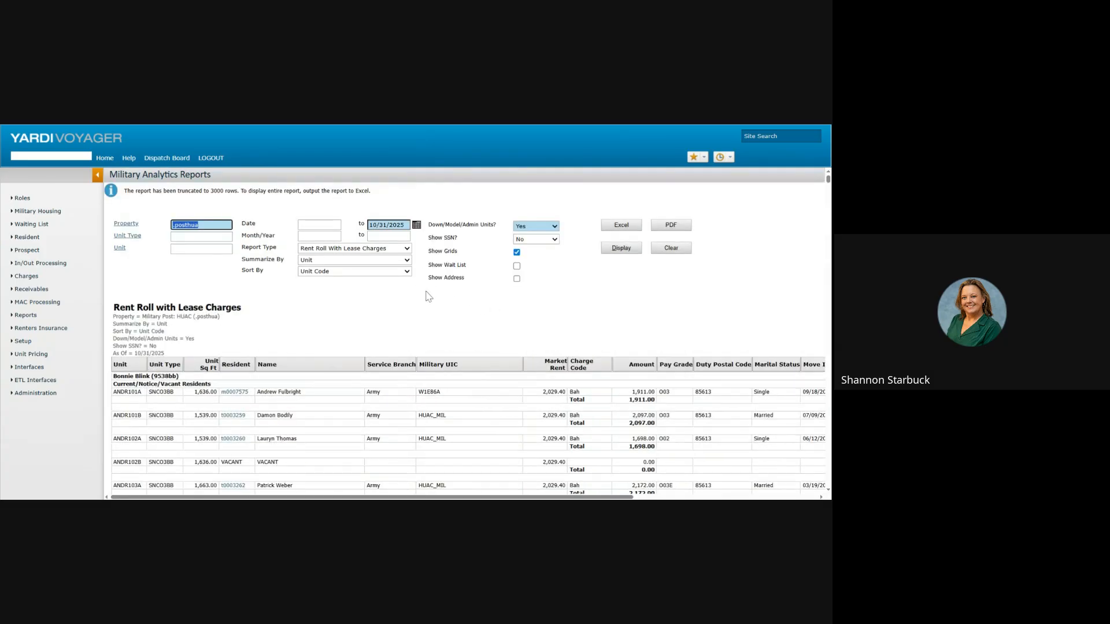
scroll(476, 338, "down", 3)
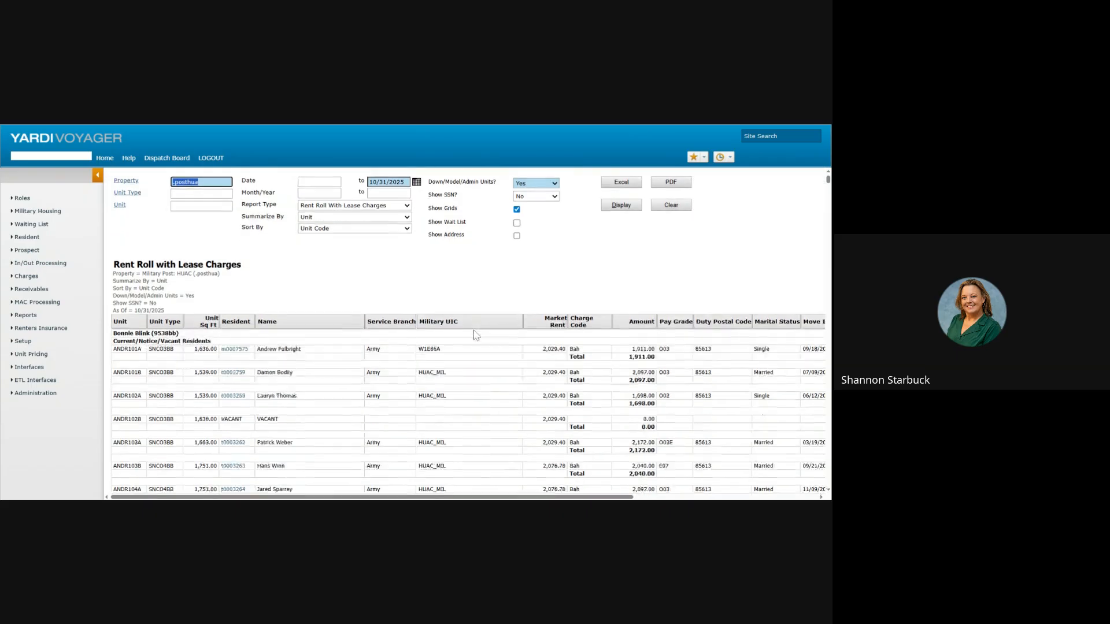
left_click_drag(430, 497, 333, 464)
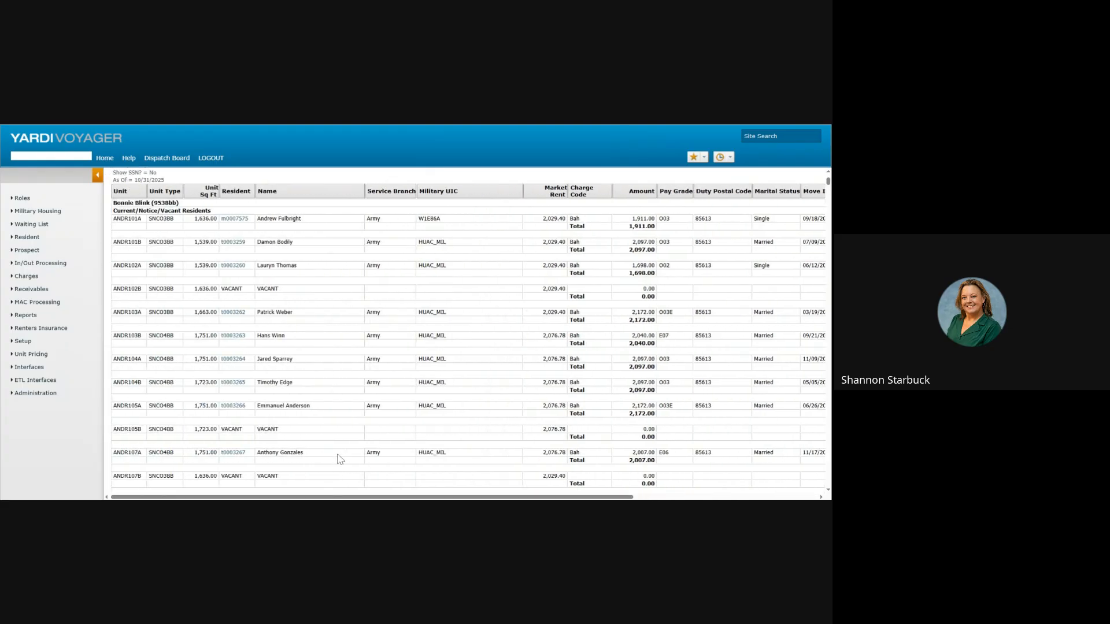
scroll(335, 255, "up", 3)
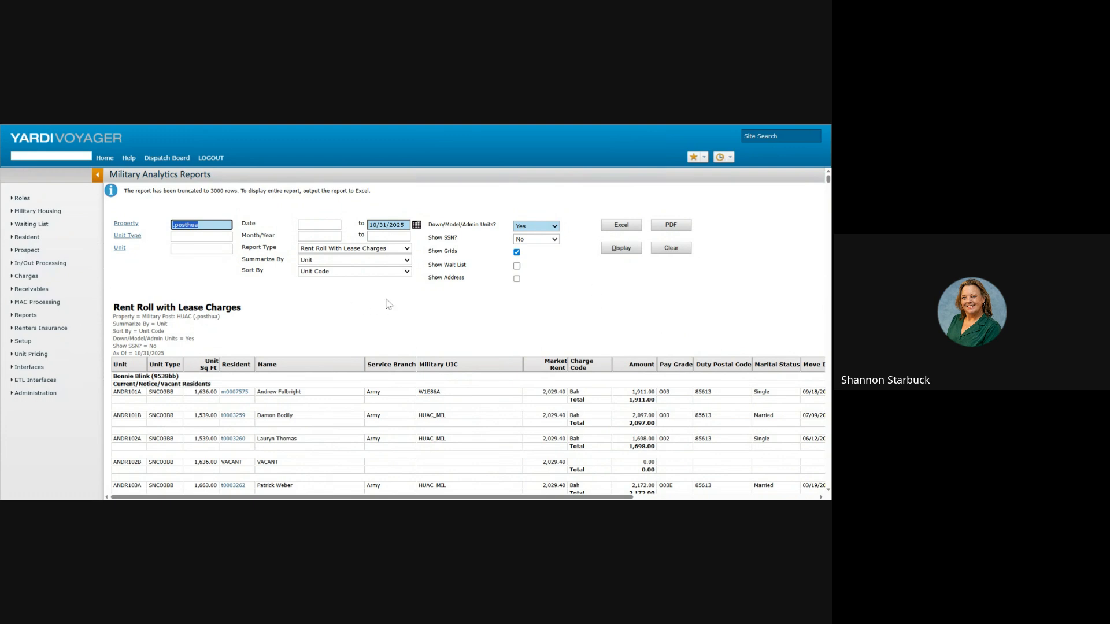
left_click(397, 273)
left_click(398, 272)
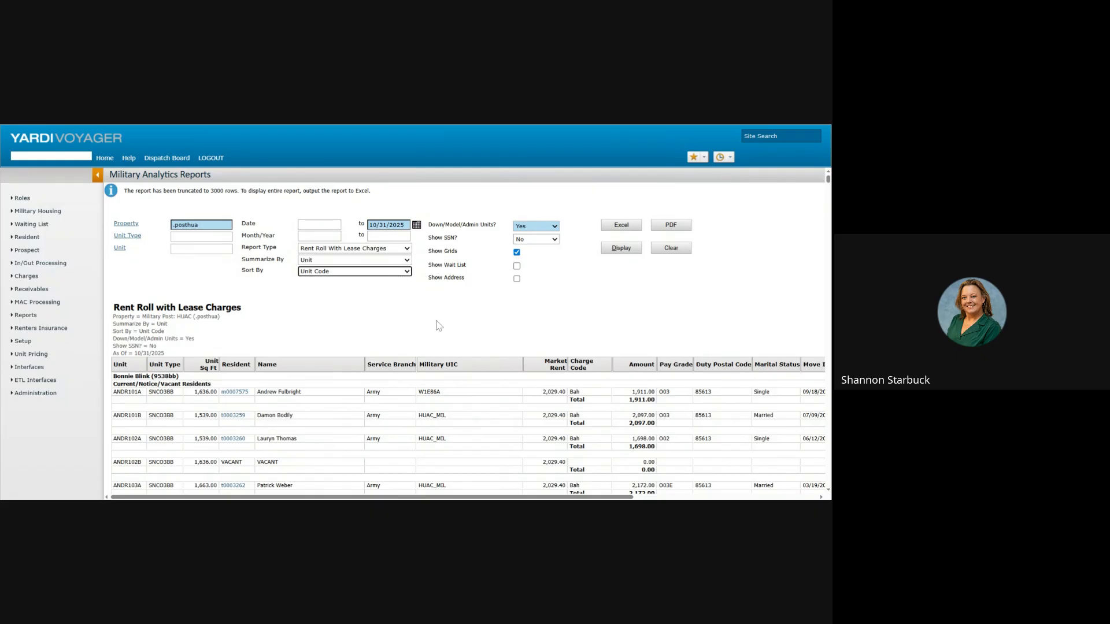
left_click(383, 249)
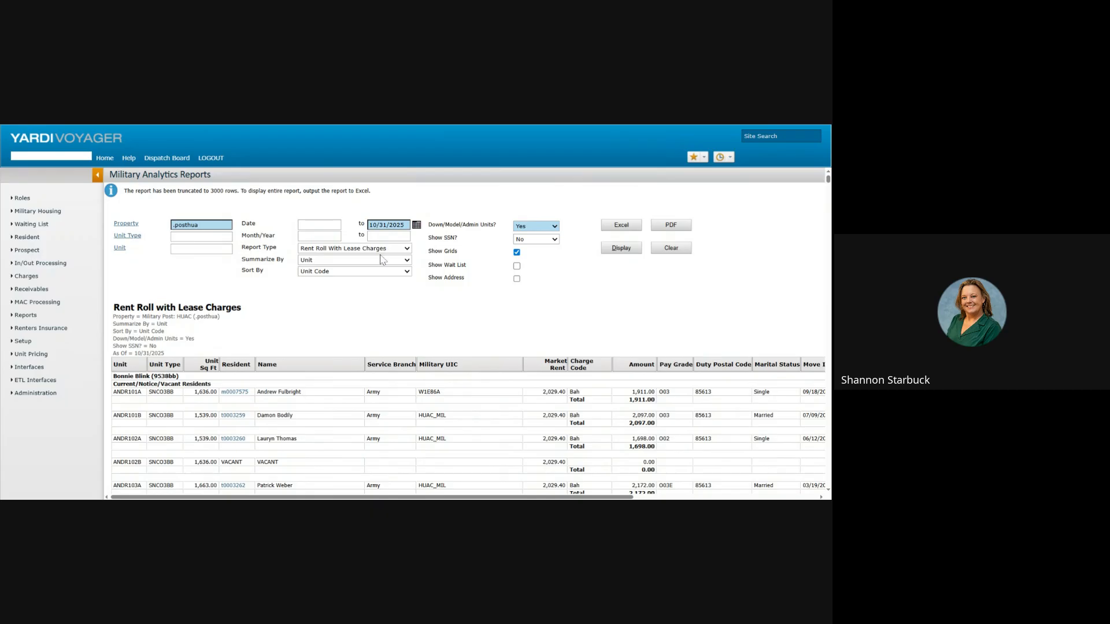
Step: Display the 10/2025 Lease Expiration report by property and scroll across its columns
left_click(382, 259)
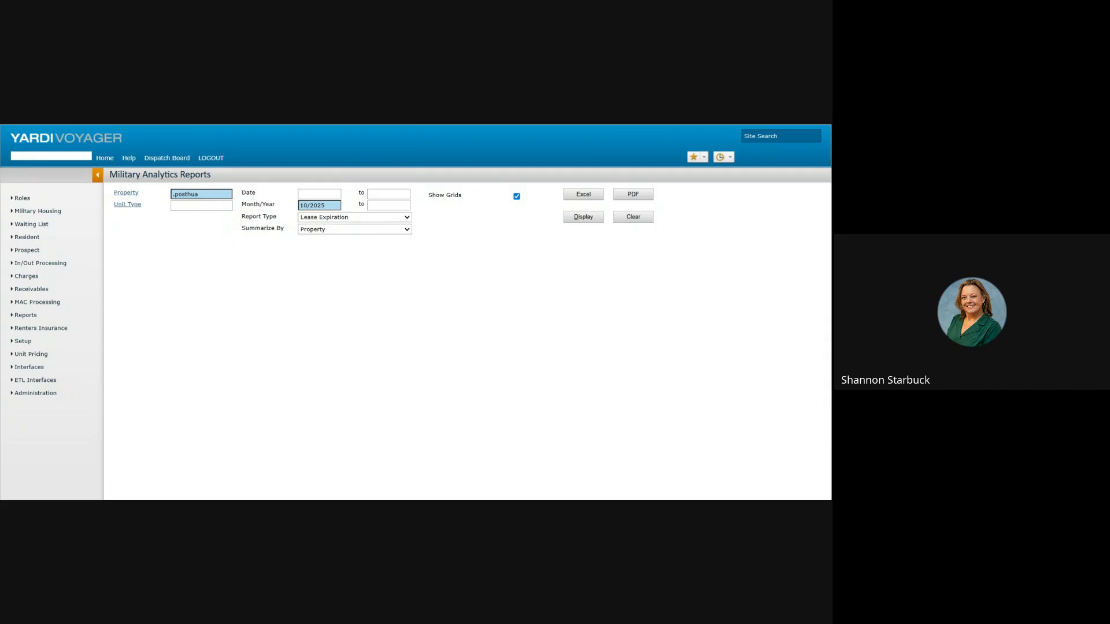
left_click(200, 194)
left_click(593, 219)
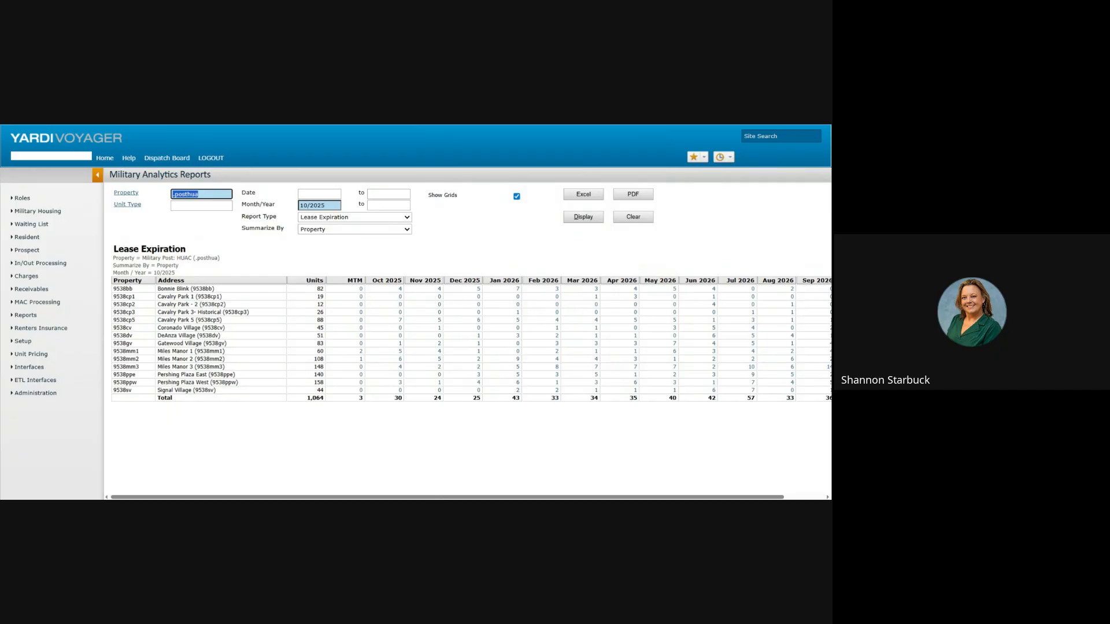
scroll(549, 491, "right", 3)
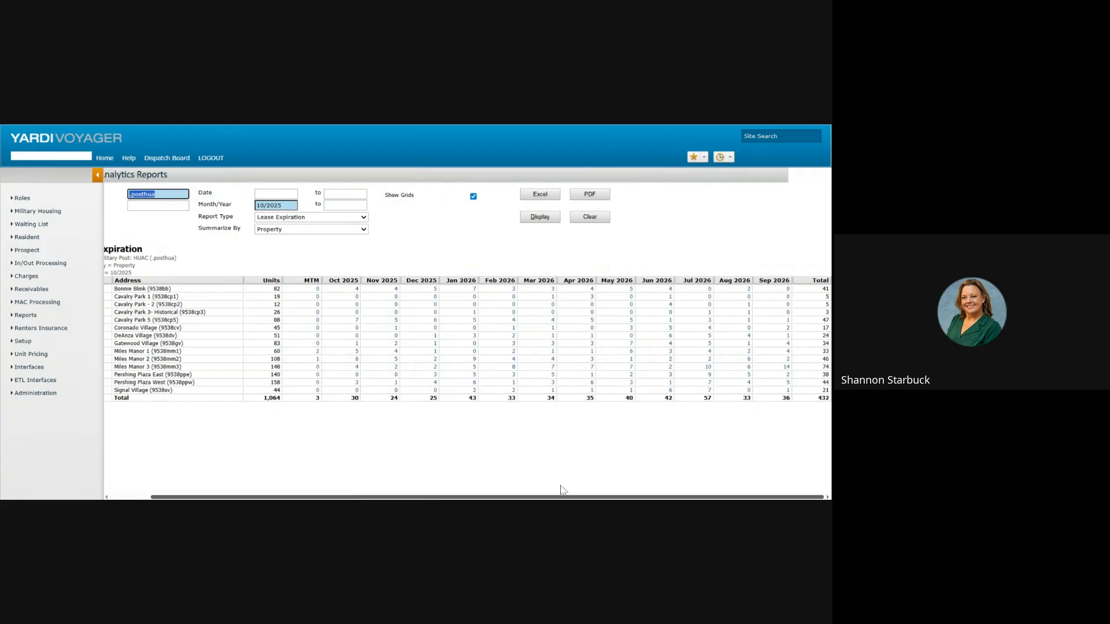
left_click_drag(514, 496, 404, 496)
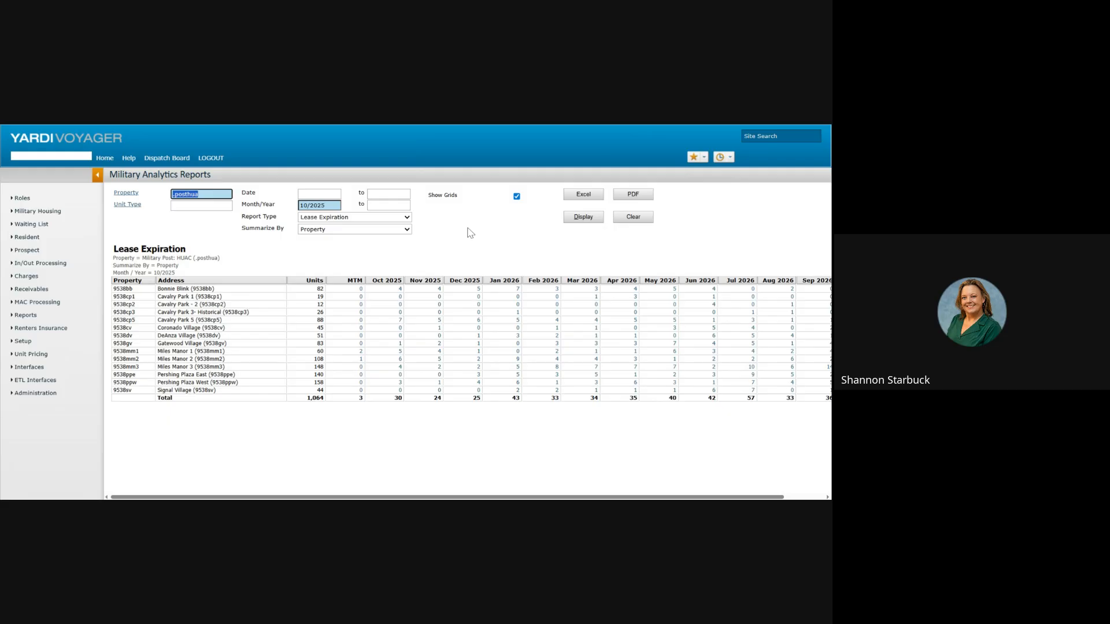
Step: Switch the report type to Unit Statistics, set dates 10/01/2025 to 10/31/2025, and display it
left_click(402, 219)
left_click(365, 315)
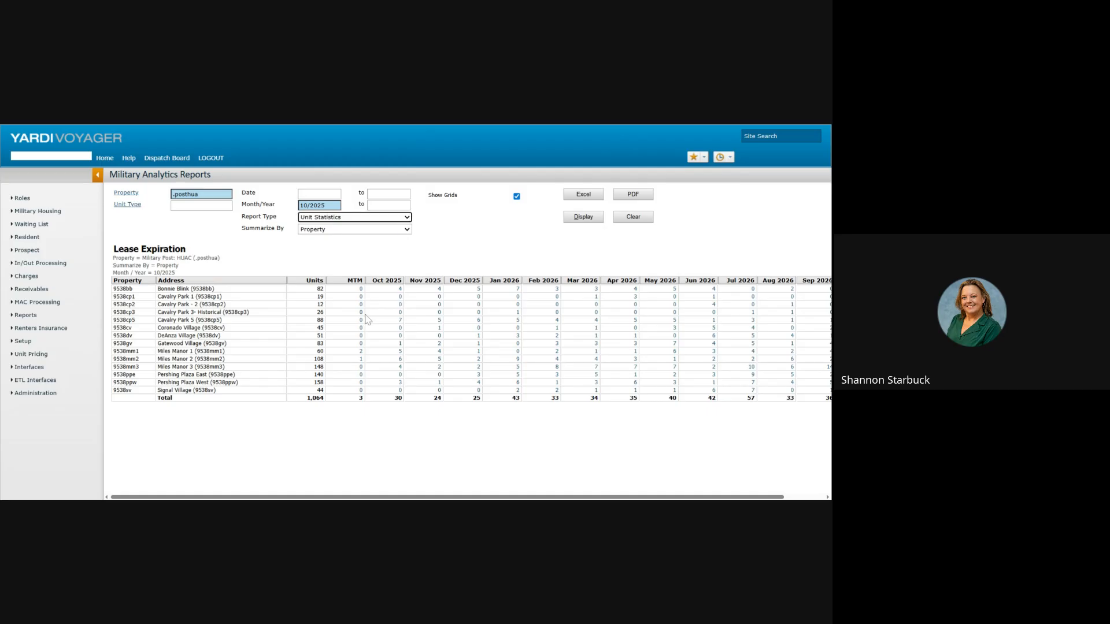
key("Tab")
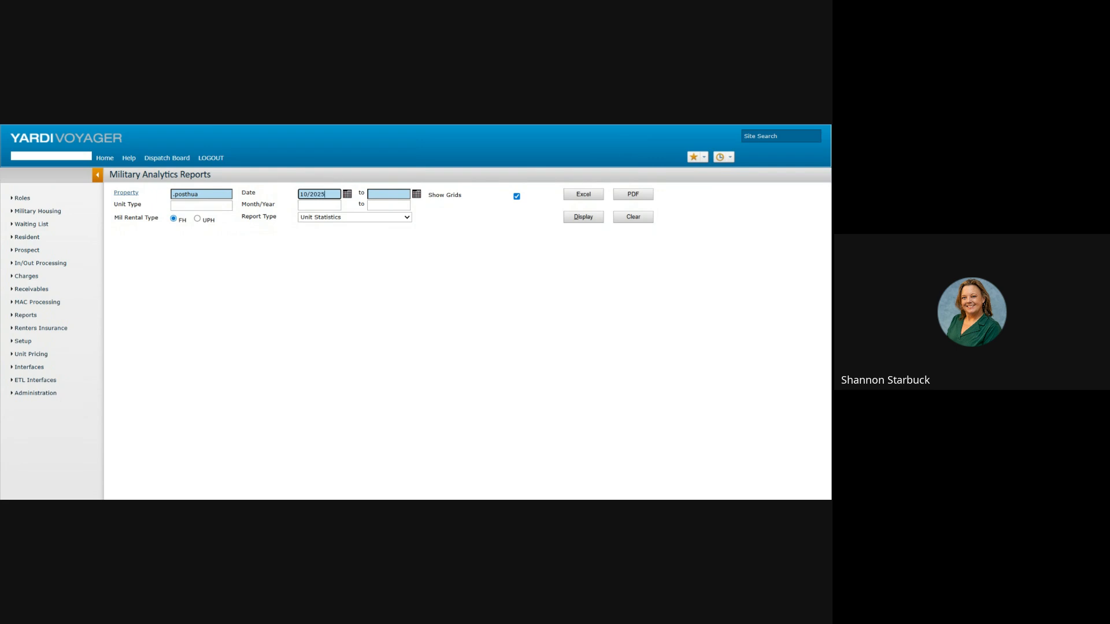
key("Tab")
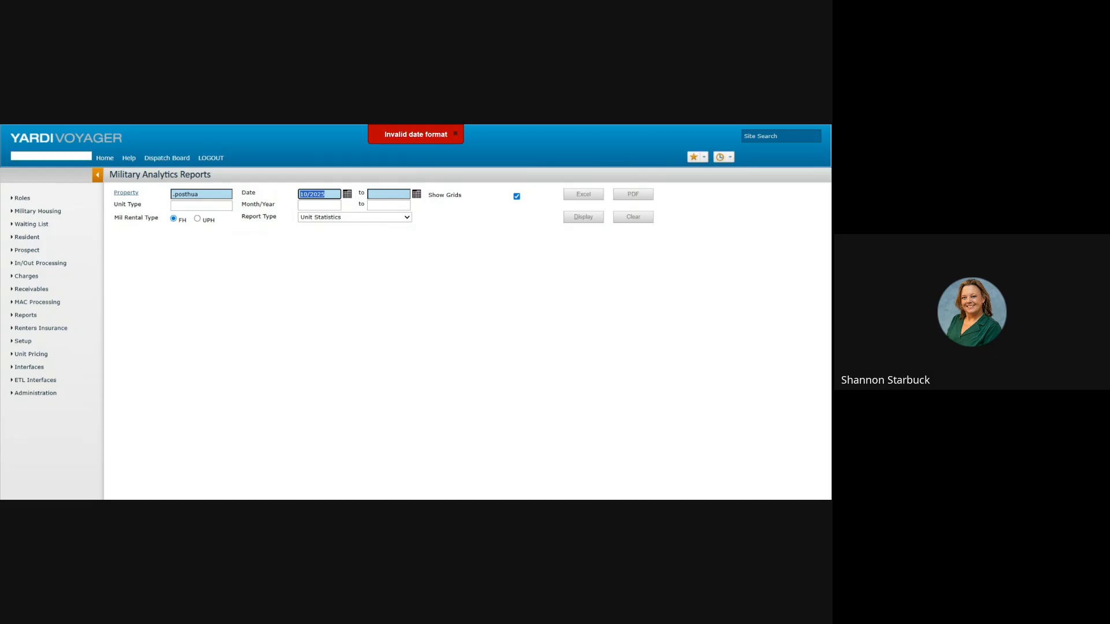
left_click(347, 195)
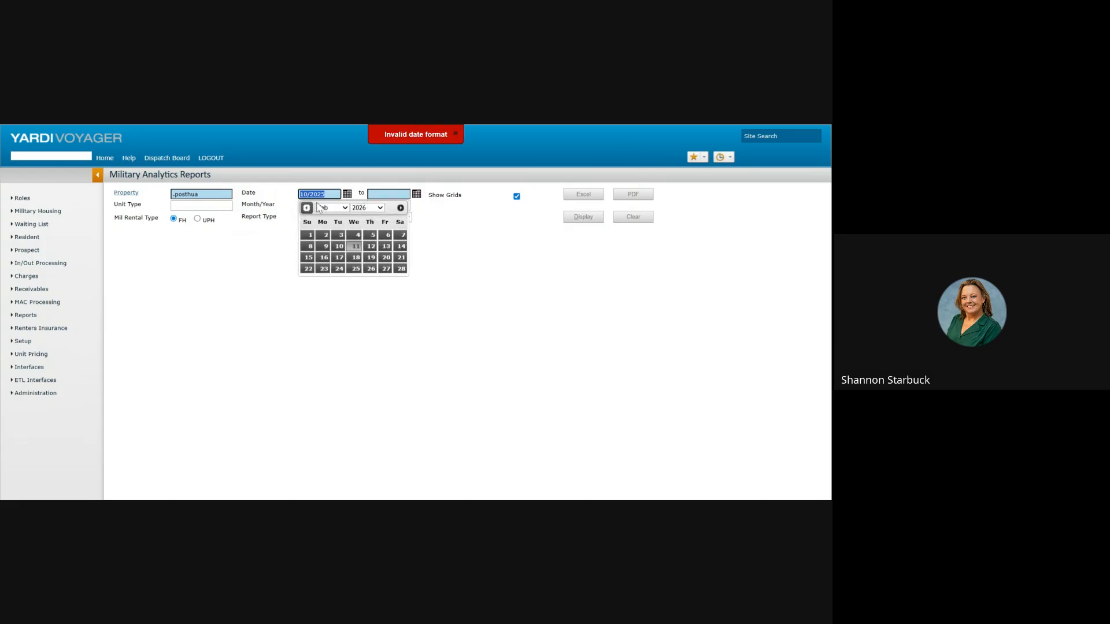
left_click(451, 230)
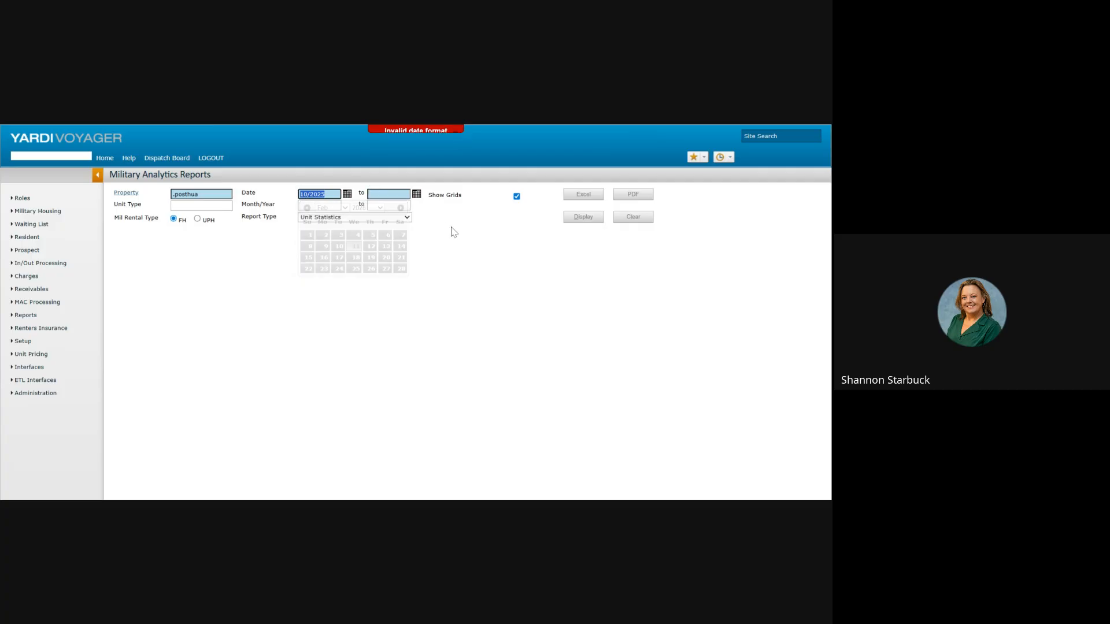
left_click(309, 194)
type("01")
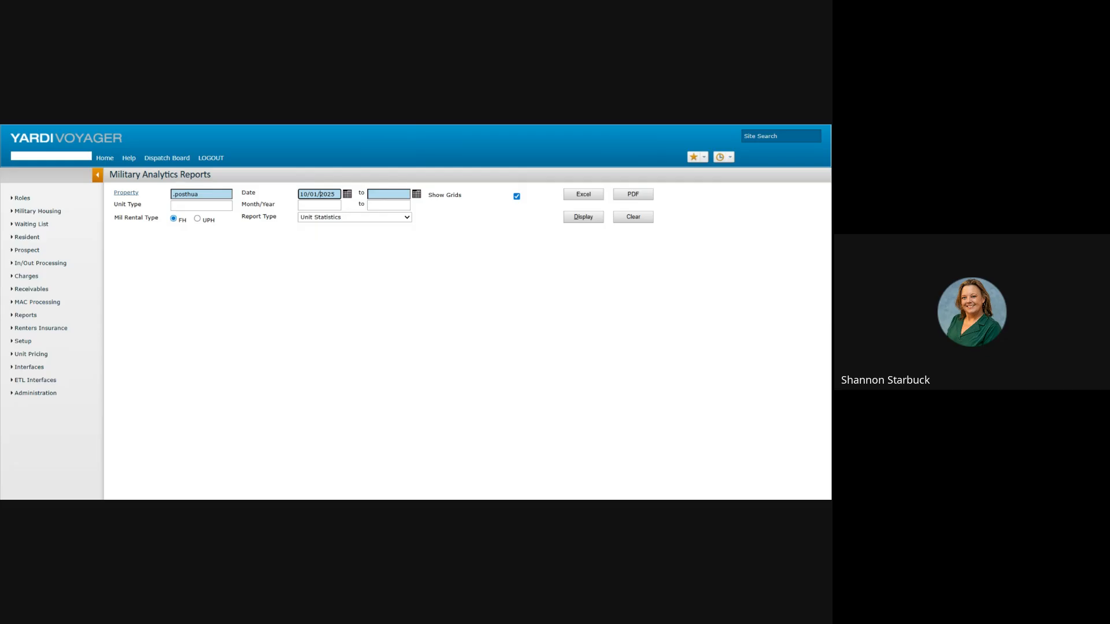
key("Tab")
type("10/31/2025")
left_click(388, 231)
left_click(581, 218)
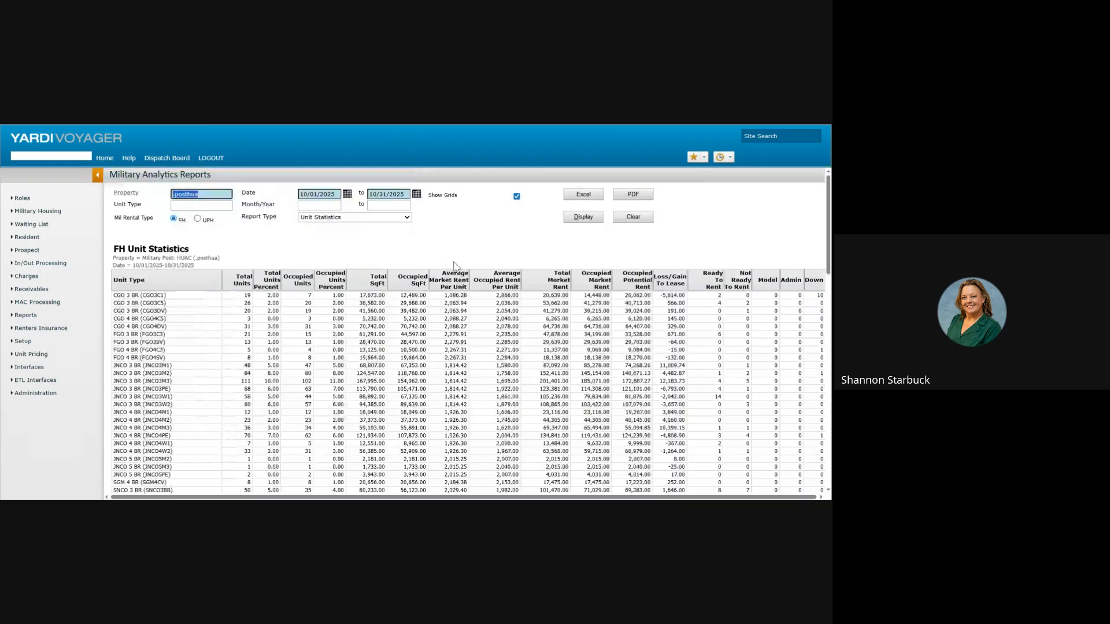
Step: Scroll through the summary tables listing each unit type's totals, occupied units and rents
scroll(522, 264, "down", 3)
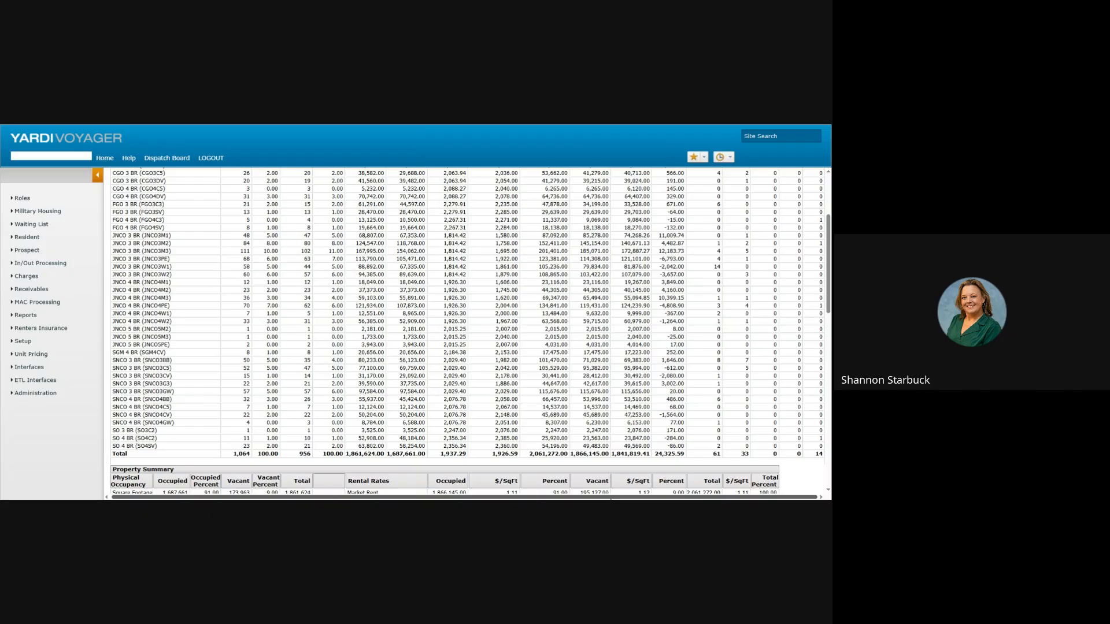
scroll(614, 381, "down", 4)
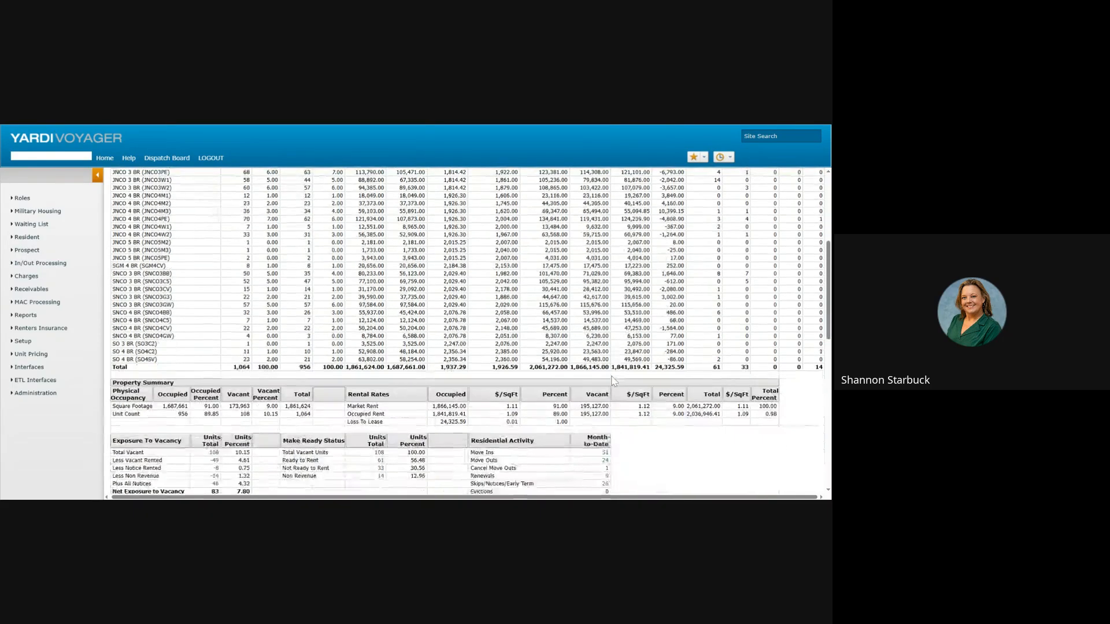
scroll(614, 381, "down", 2)
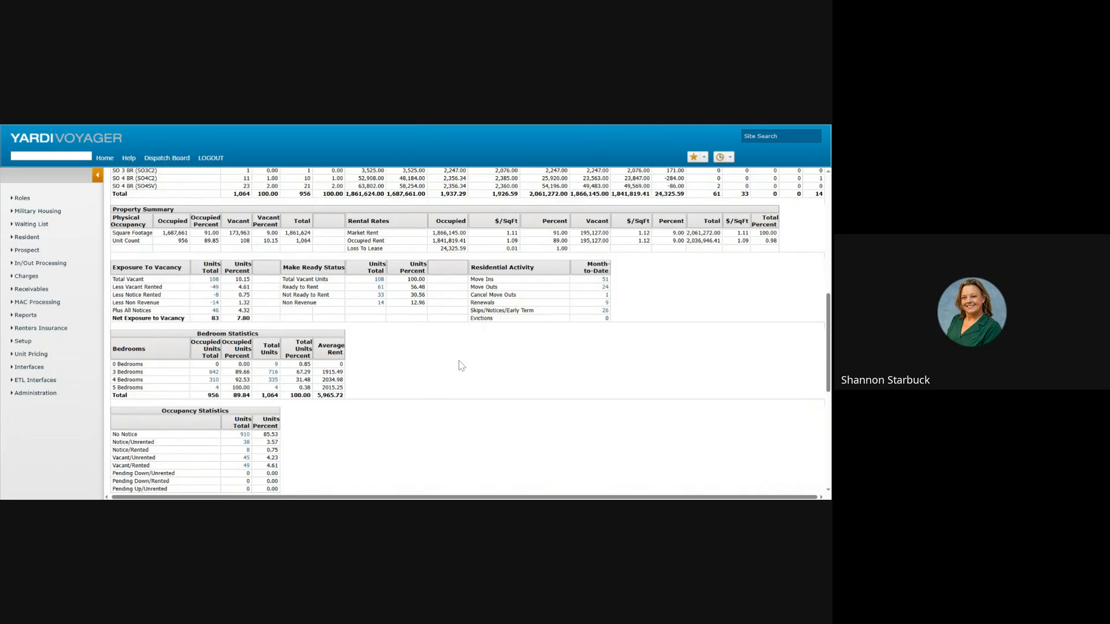
scroll(417, 354, "down", 3)
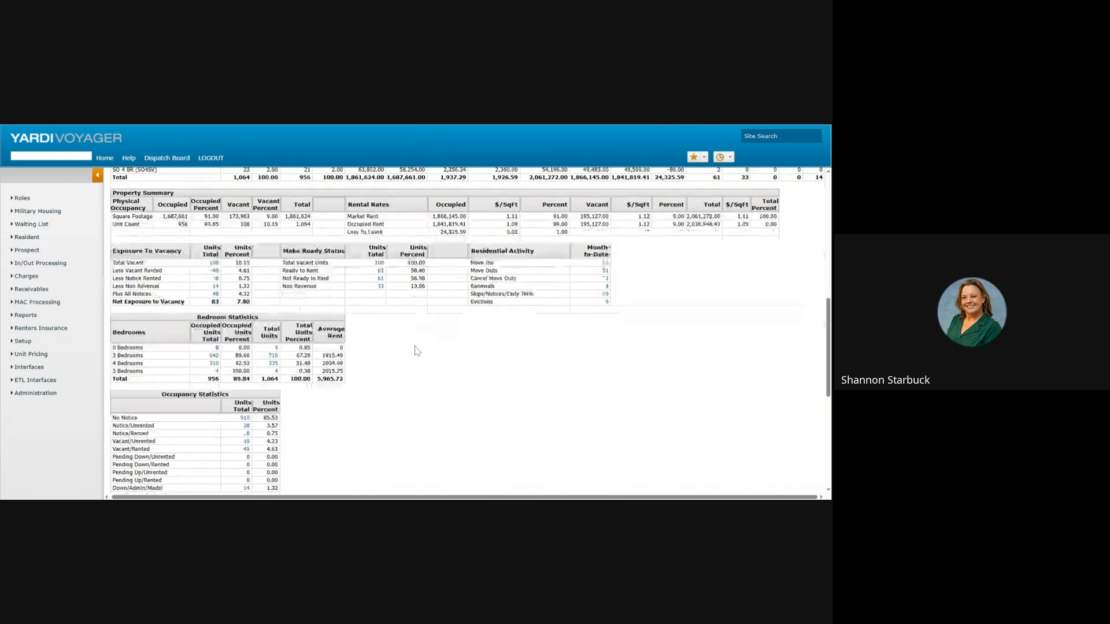
scroll(390, 319, "down", 1)
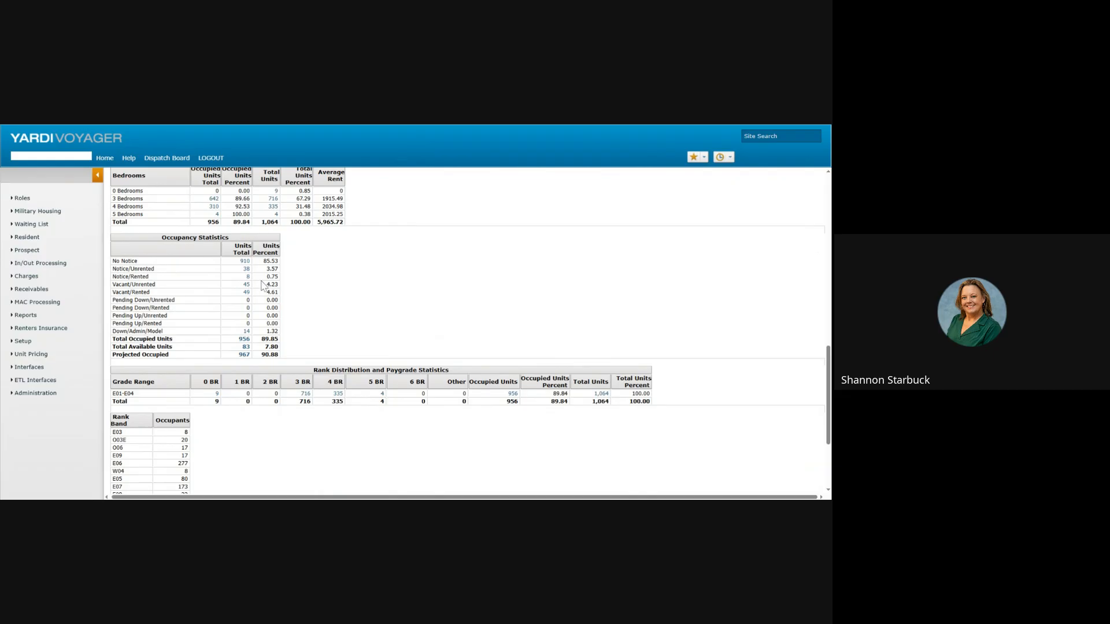
scroll(321, 310, "down", 3)
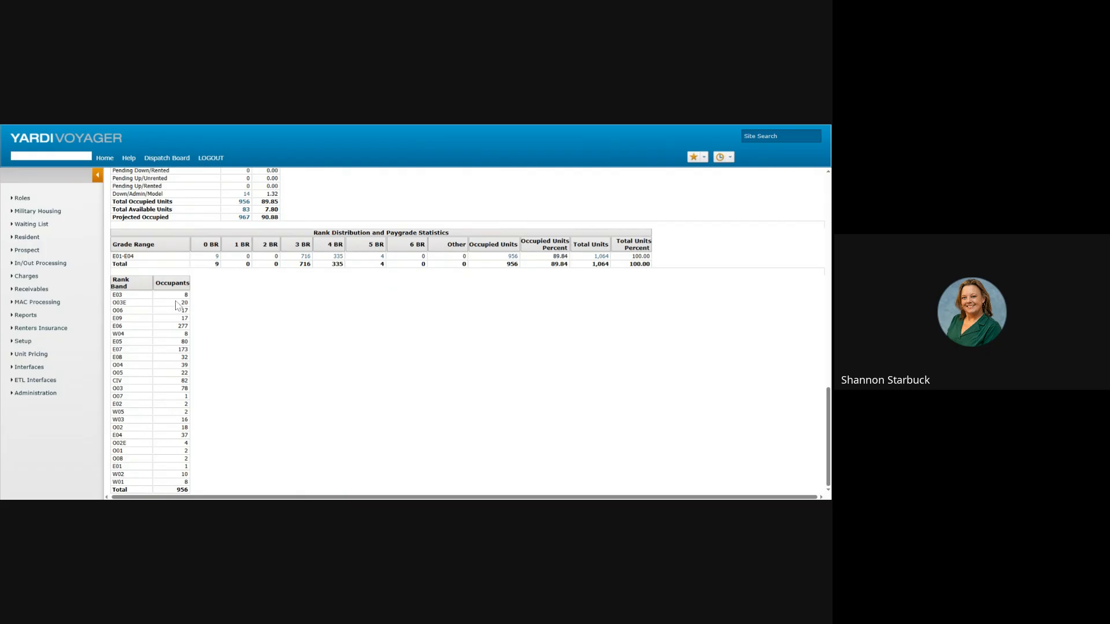
scroll(354, 380, "up", 2)
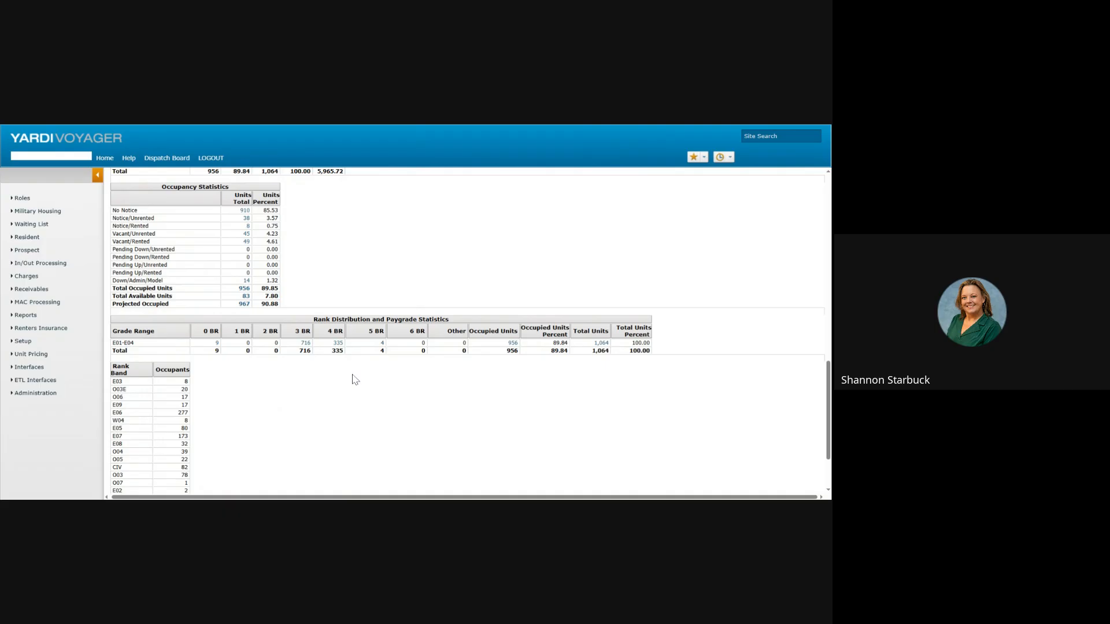
scroll(439, 364, "up", 15)
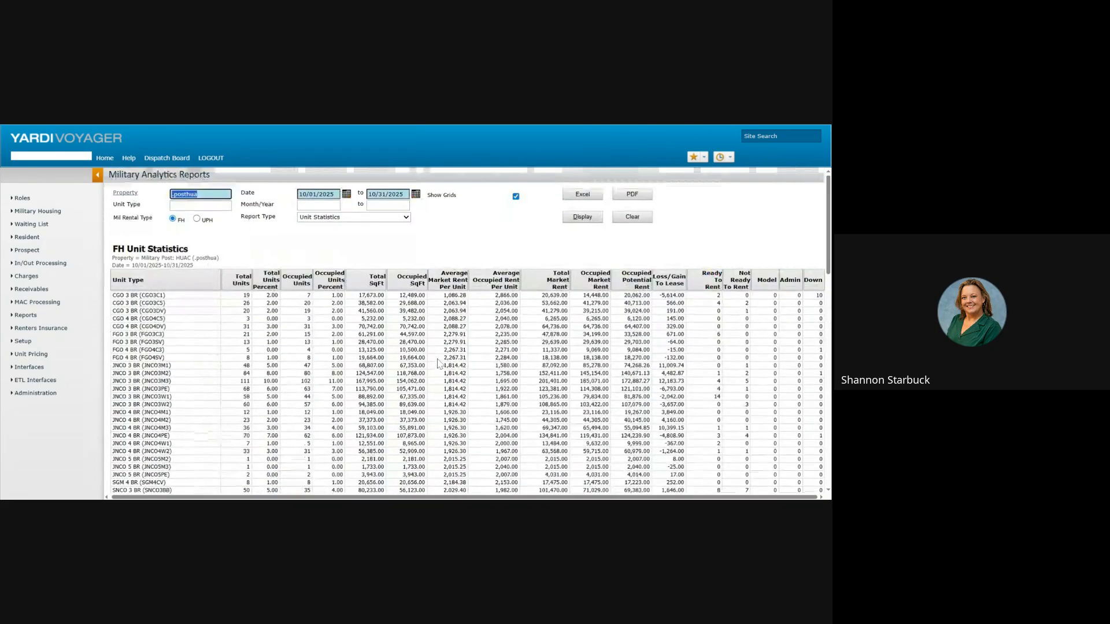
Step: Open FH Unit Directory from Reports > FH Reports in the left menu
left_click(389, 217)
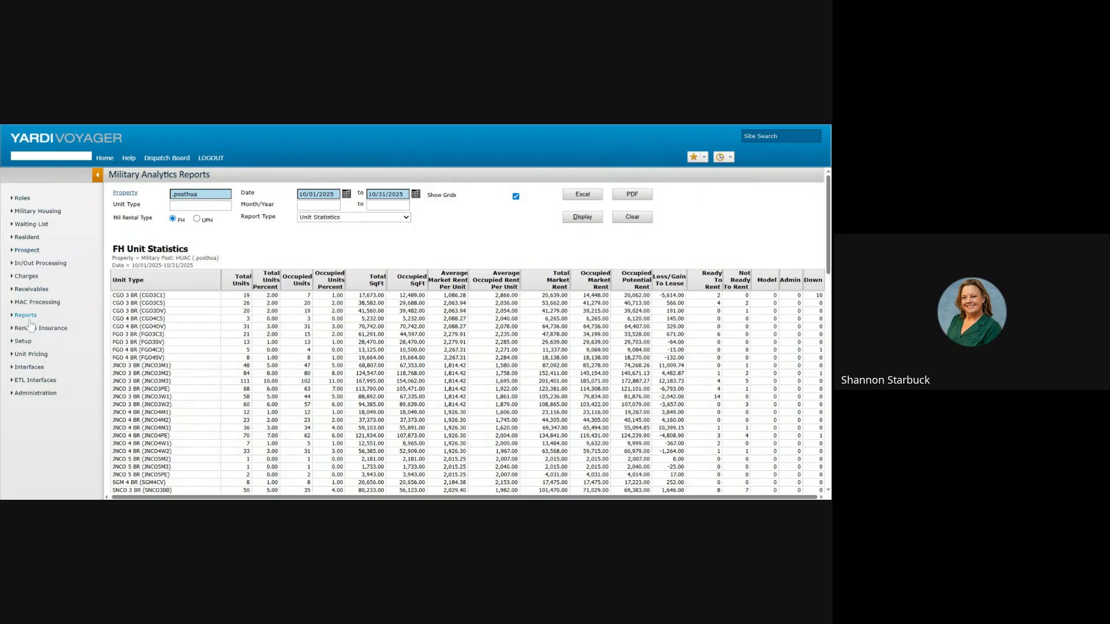
mouse_move(31, 325)
mouse_move(143, 335)
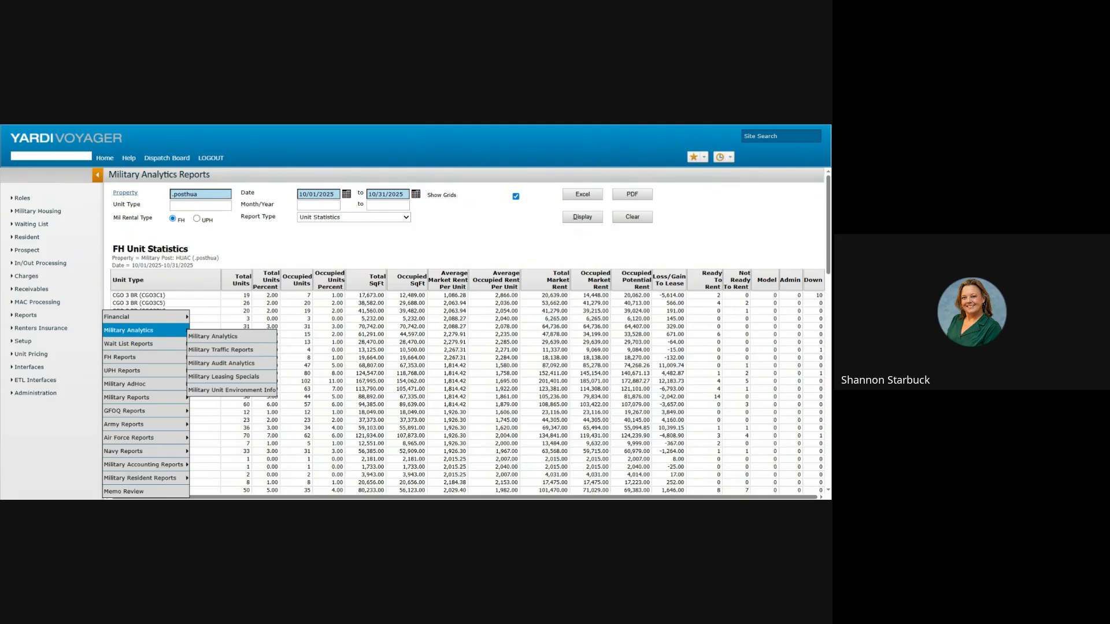
mouse_move(148, 361)
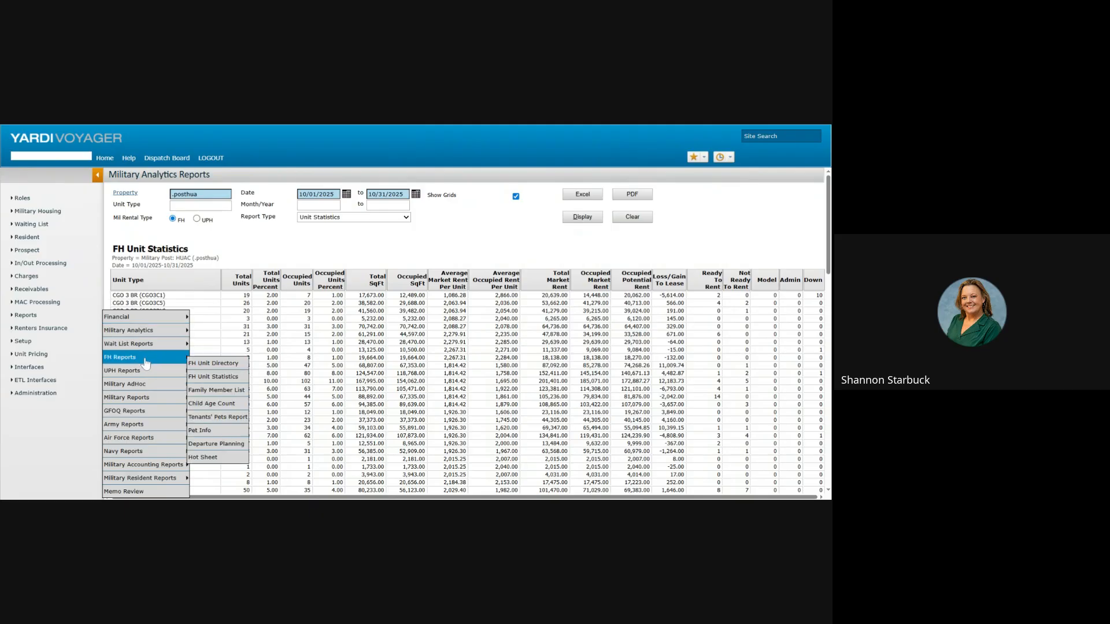
left_click(200, 365)
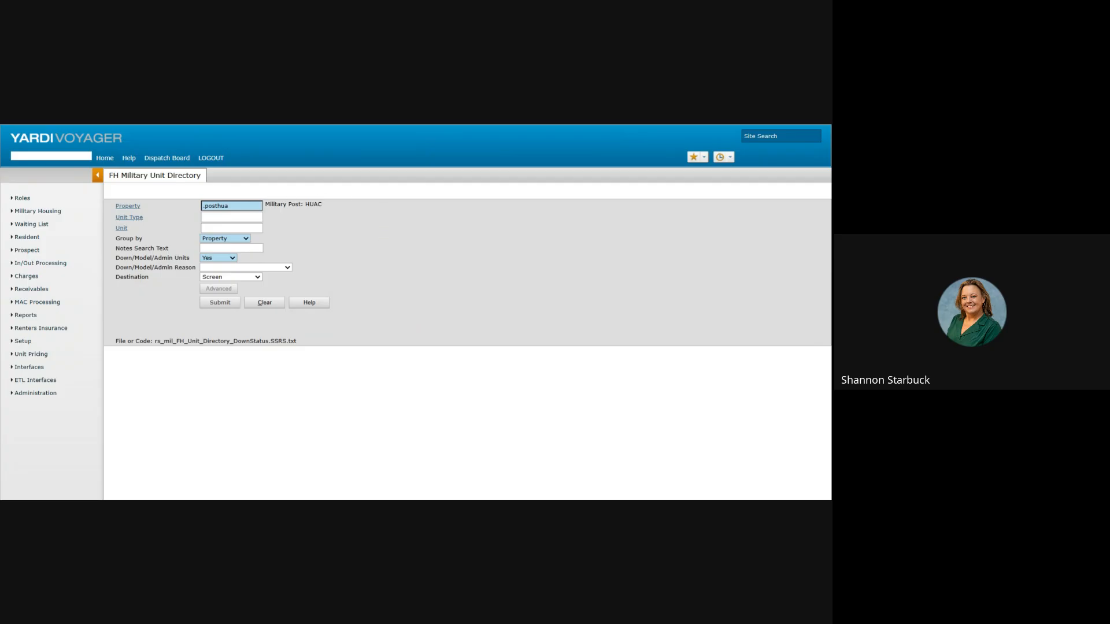
Step: Leave Unit Type unset, group the directory by Pay Grades, and submit it
left_click(135, 224)
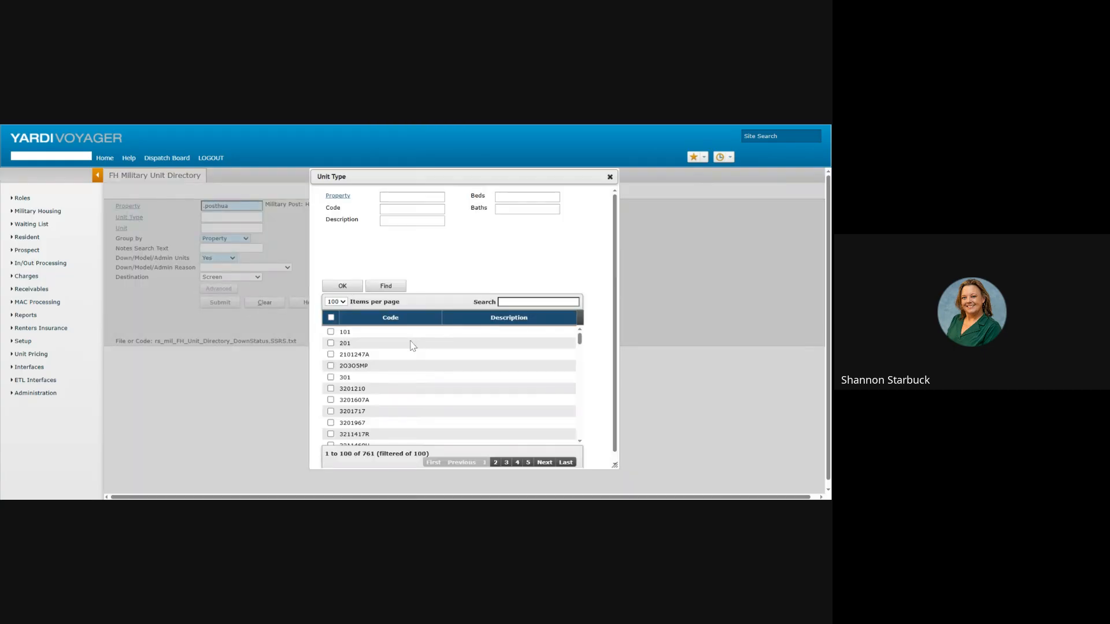
scroll(399, 363, "down", 15)
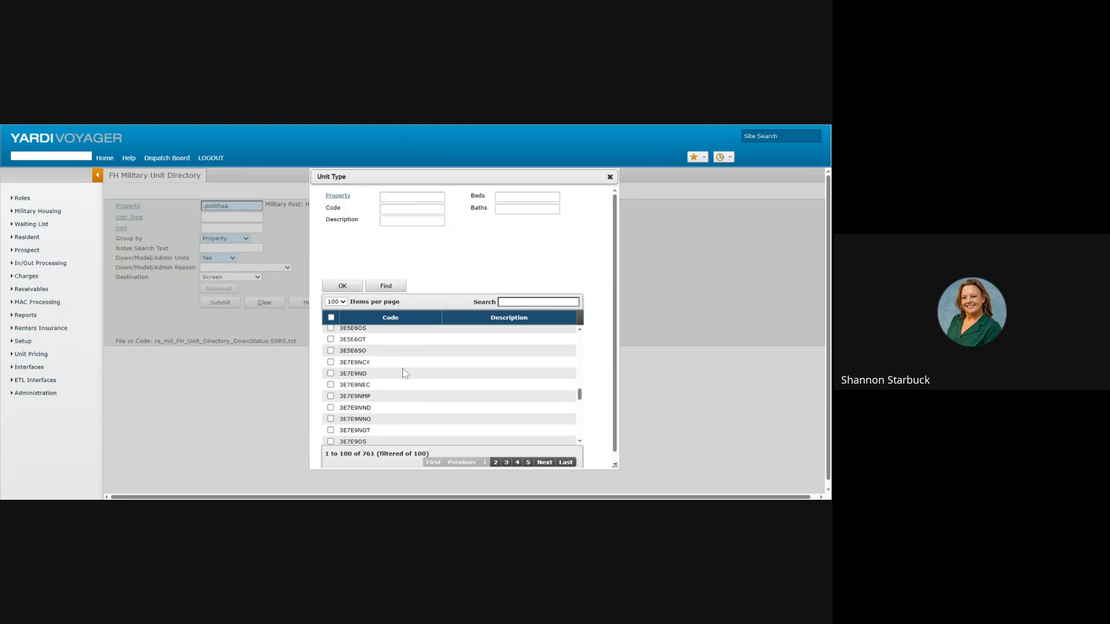
left_click(610, 177)
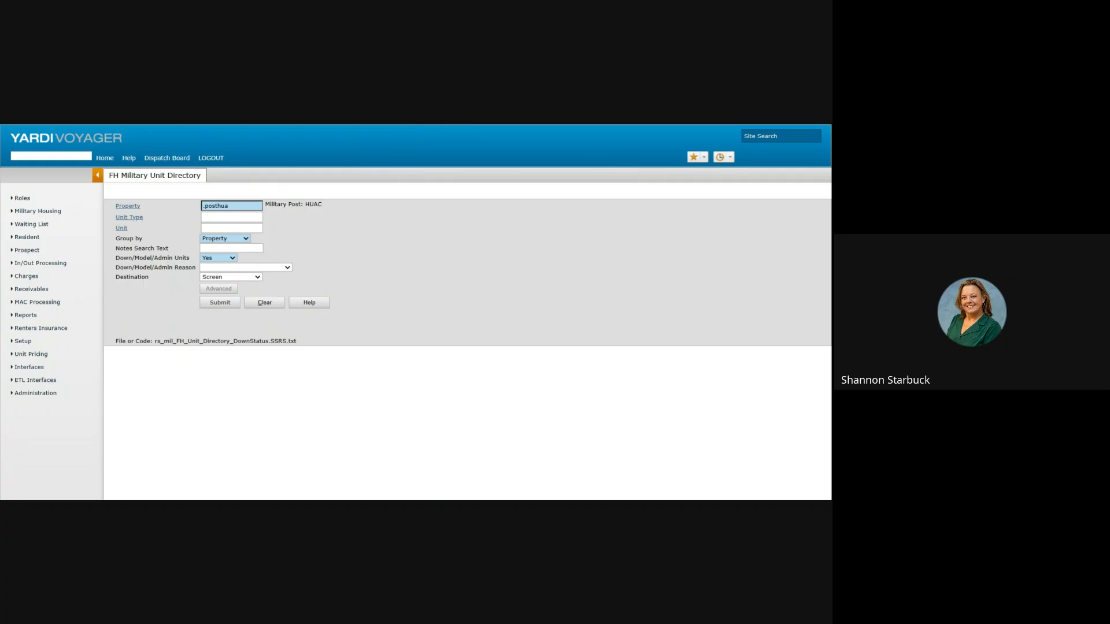
left_click(234, 272)
left_click(227, 277)
left_click(215, 302)
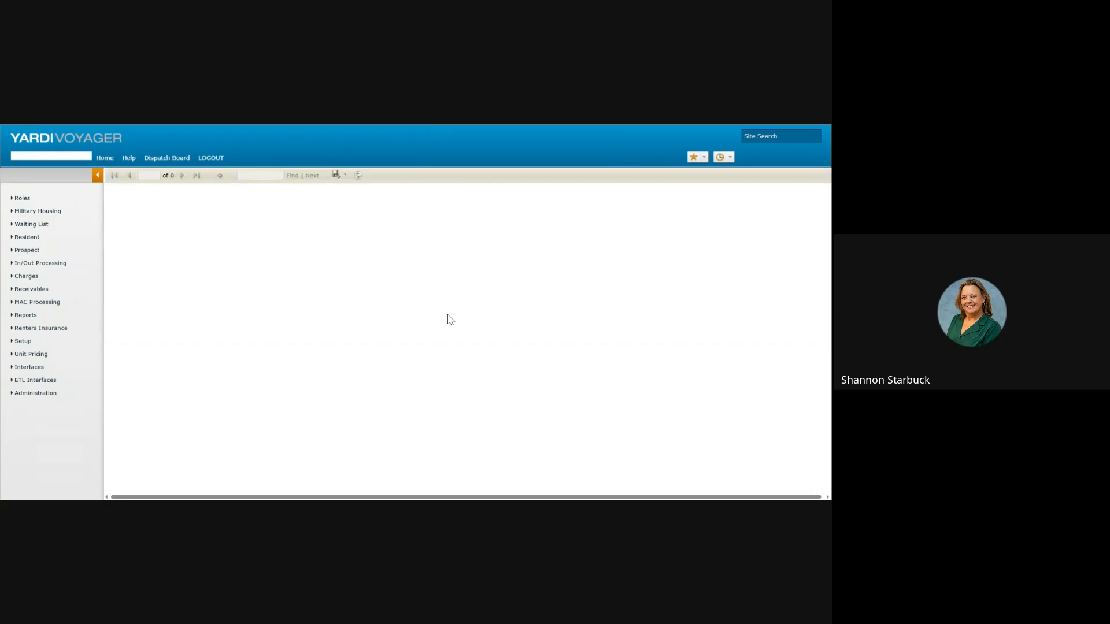
Step: Scroll the 2-page pay-grade directory and open the export format dropdown
scroll(500, 277, "down", 5)
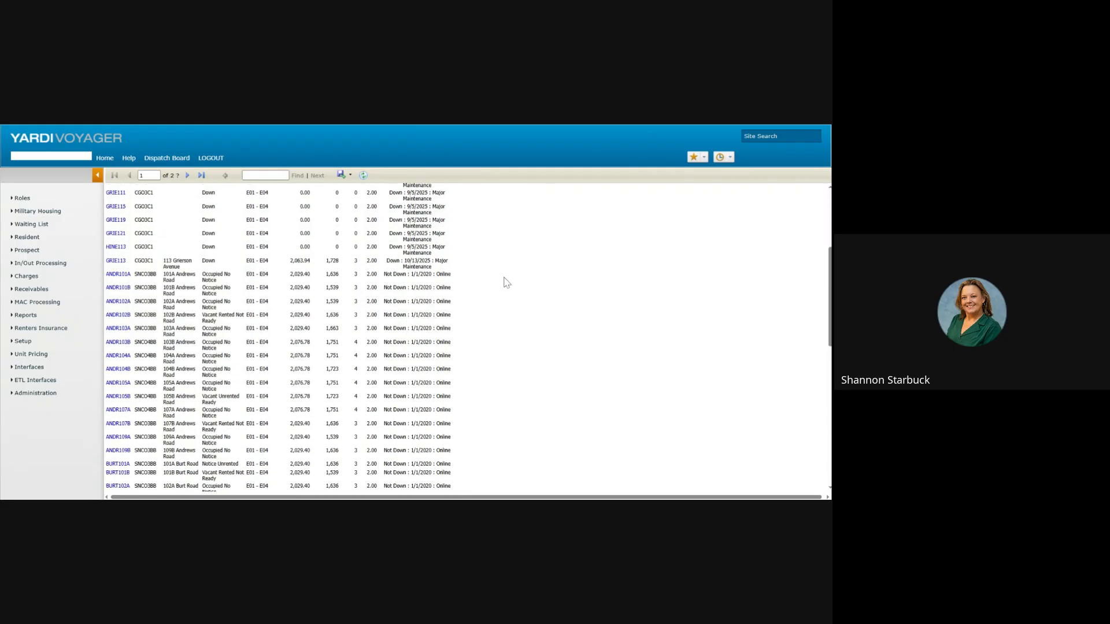
scroll(507, 282, "down", 5)
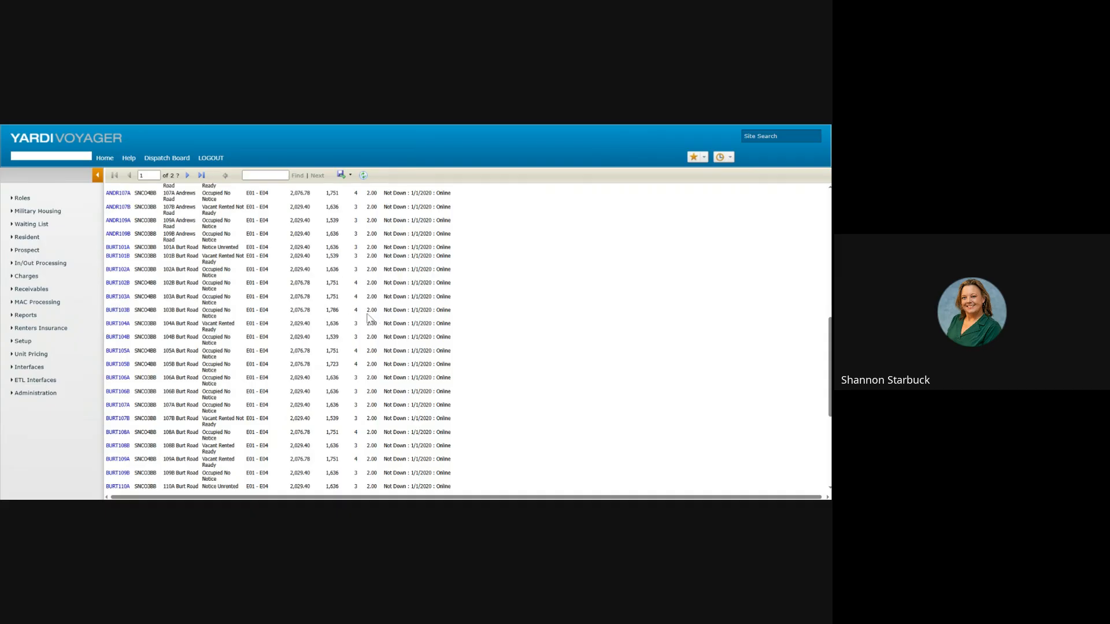
scroll(375, 312, "down", 4)
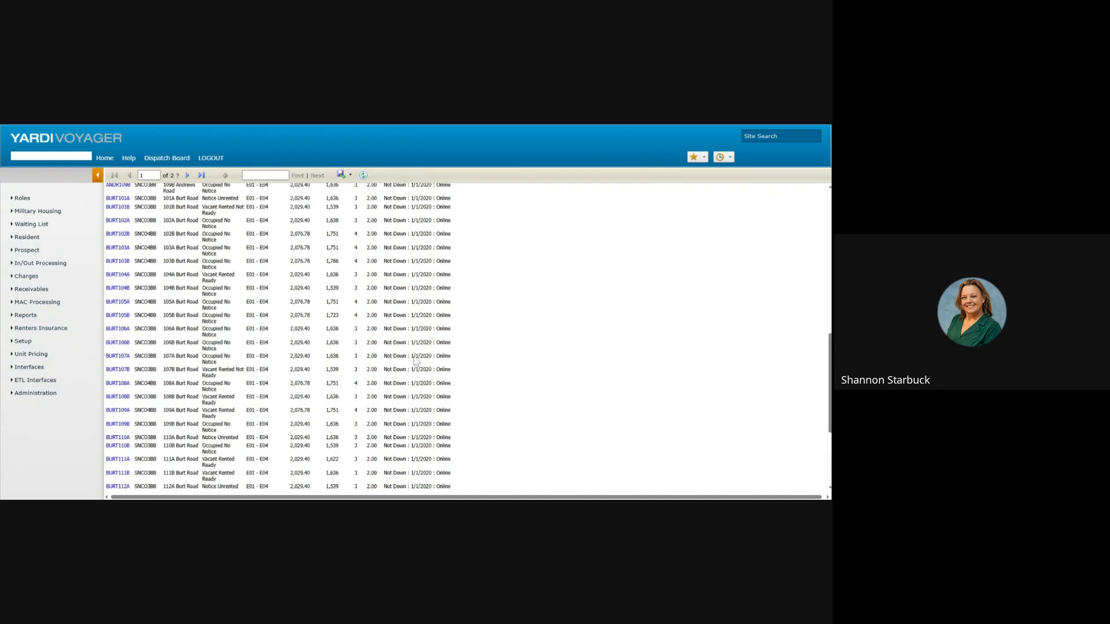
scroll(412, 342, "up", 10)
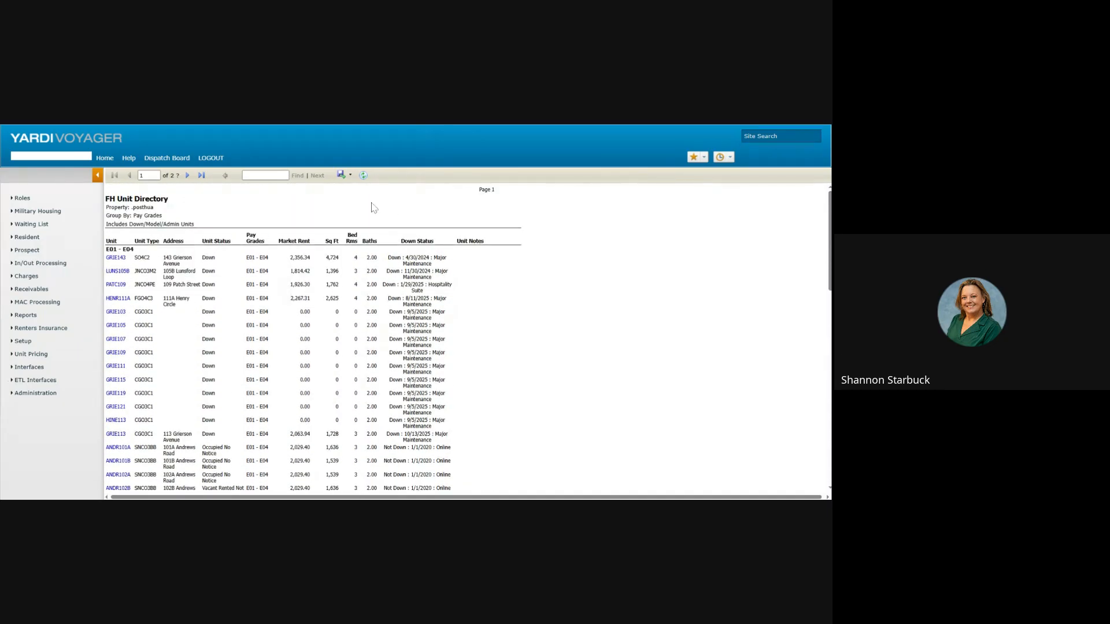
left_click(342, 176)
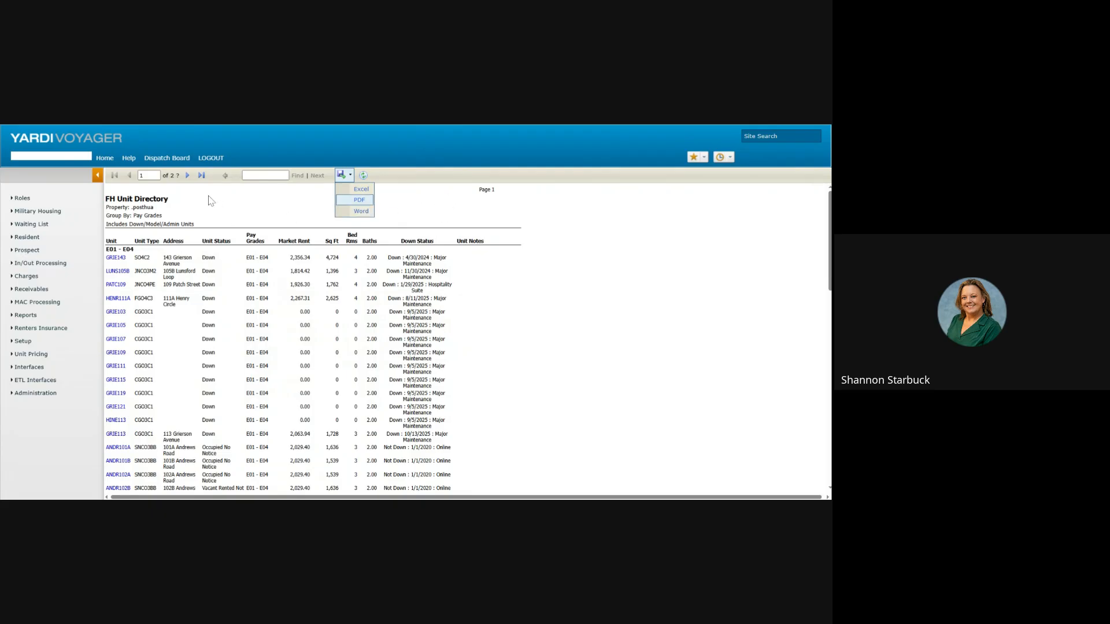
Step: Open FH Unit Statistics and submit it for the 10/01/2025 to 10/31/2025 date range
mouse_move(22, 317)
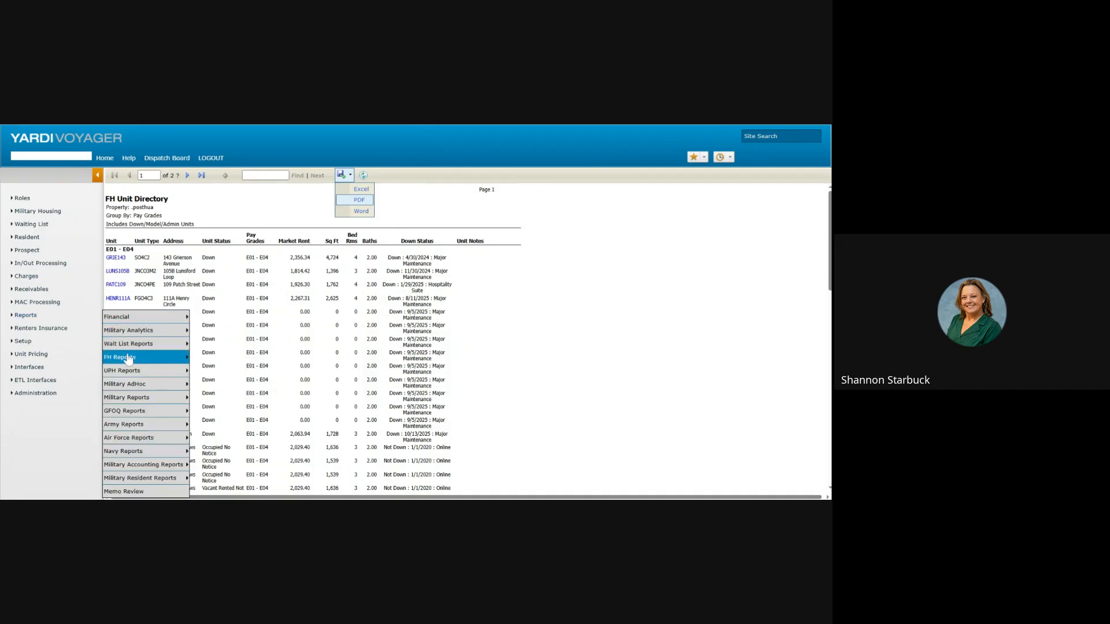
mouse_move(126, 359)
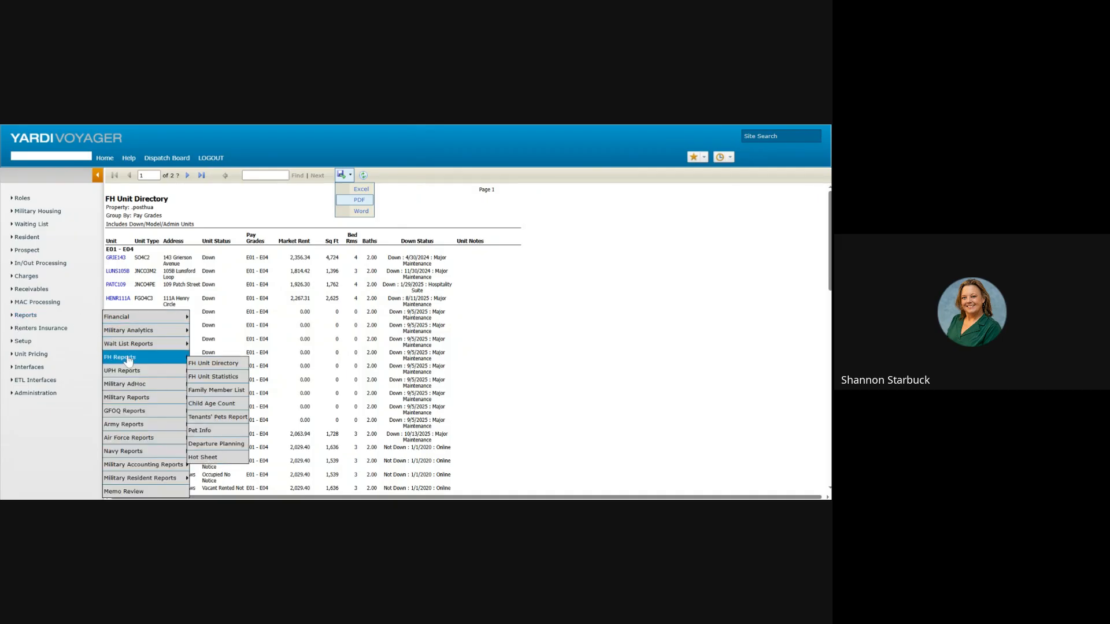
left_click(204, 377)
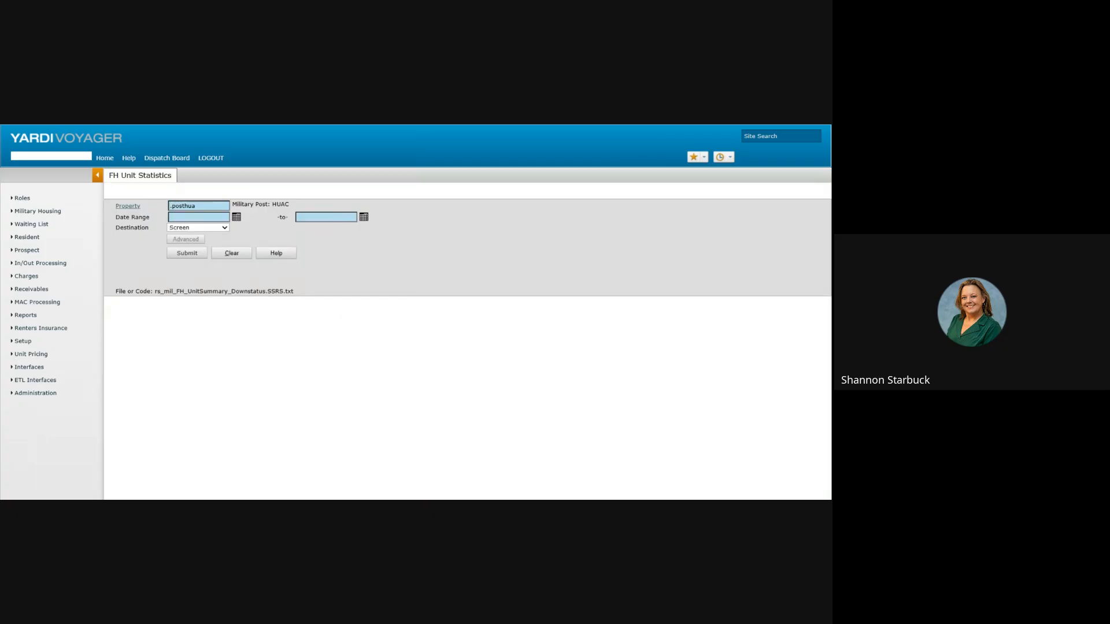
left_click(237, 218)
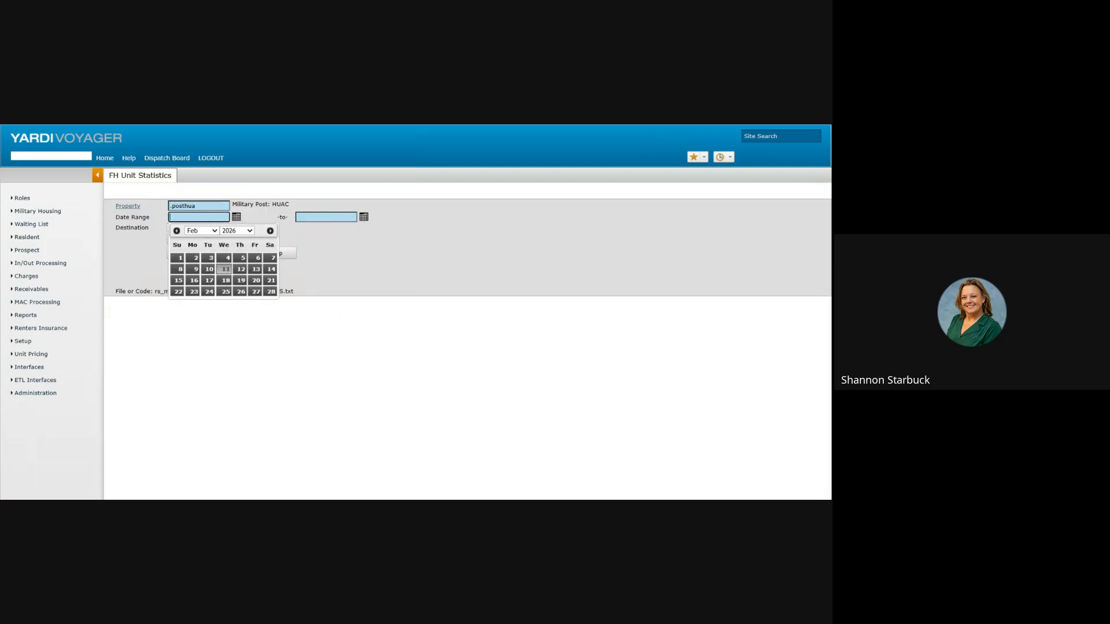
type("10/01/2025")
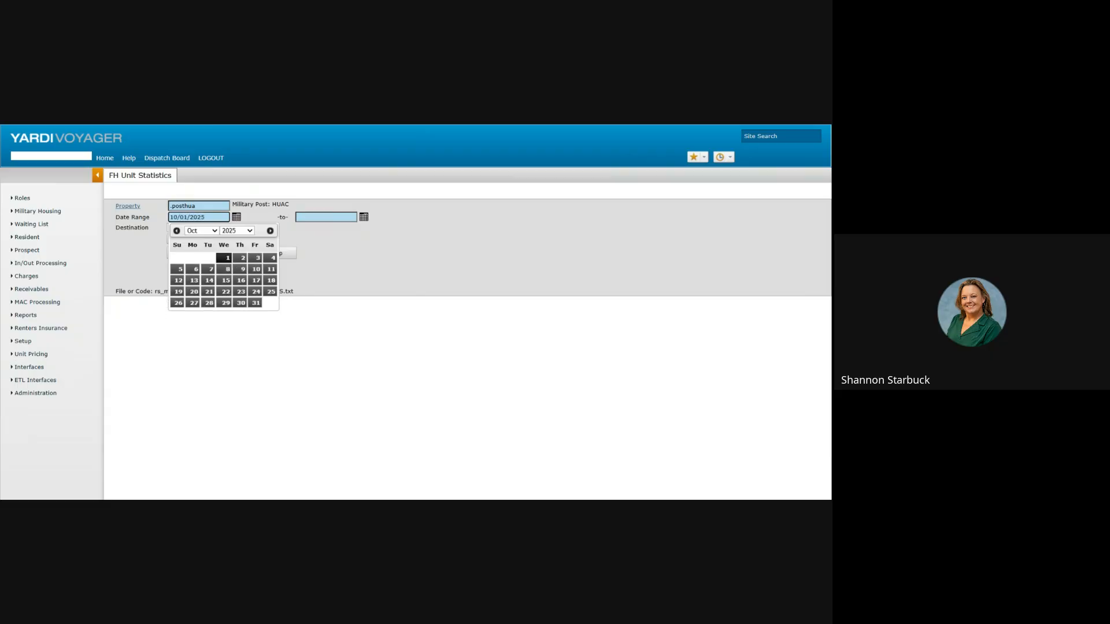
key("Tab")
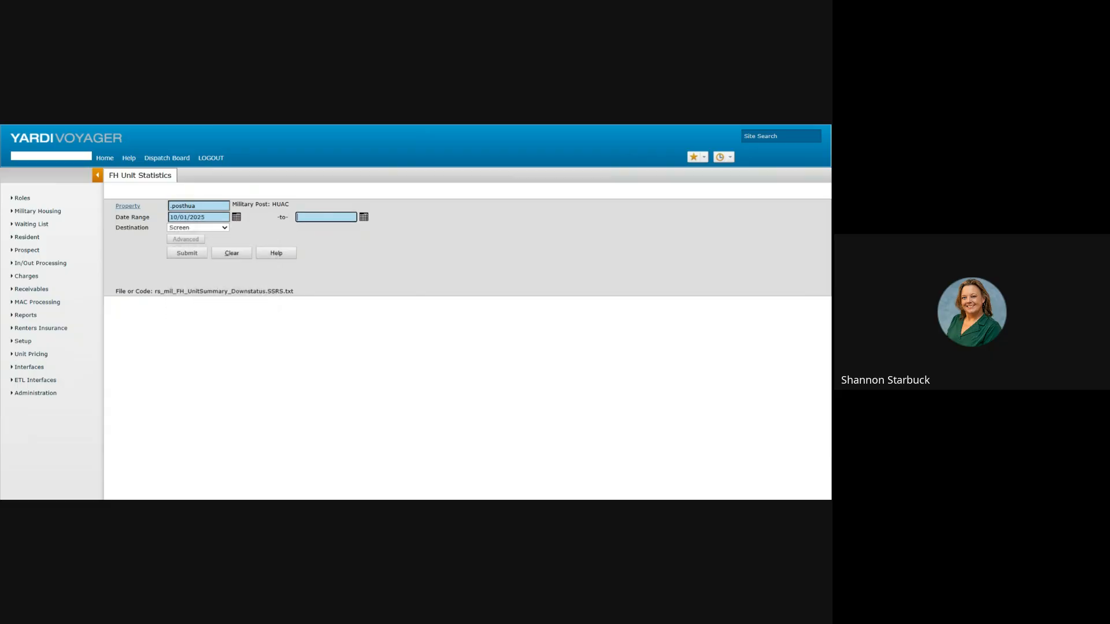
type("10/31/2025")
left_click(184, 255)
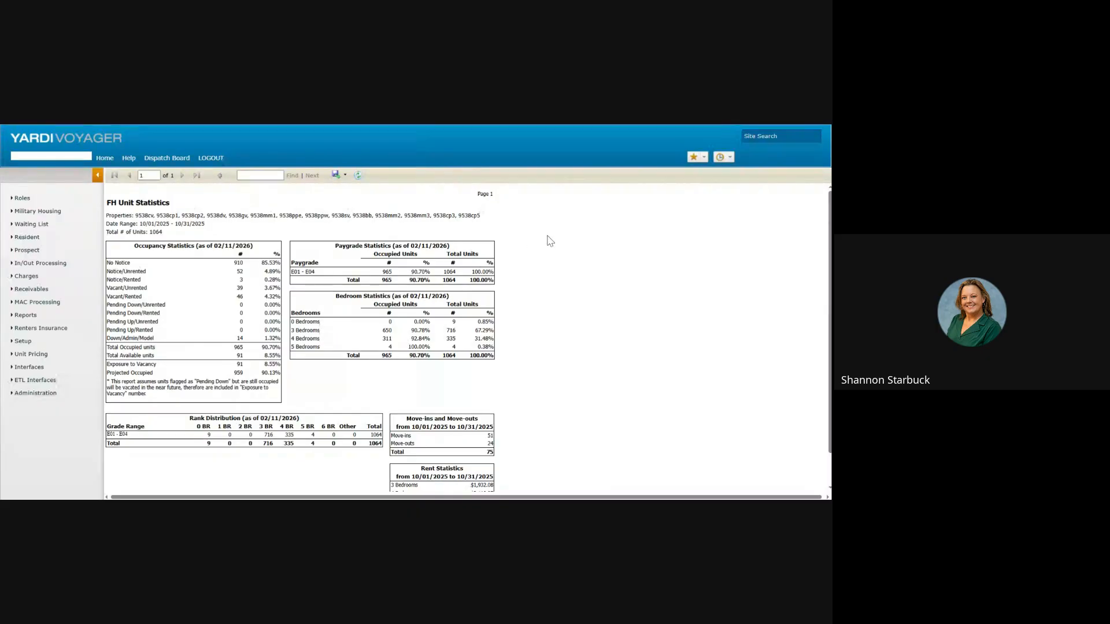
Step: Scroll the October 2025 statistics: 51 move-ins, 24 move-outs, $1,993.35 average rent
scroll(533, 247, "down", 1)
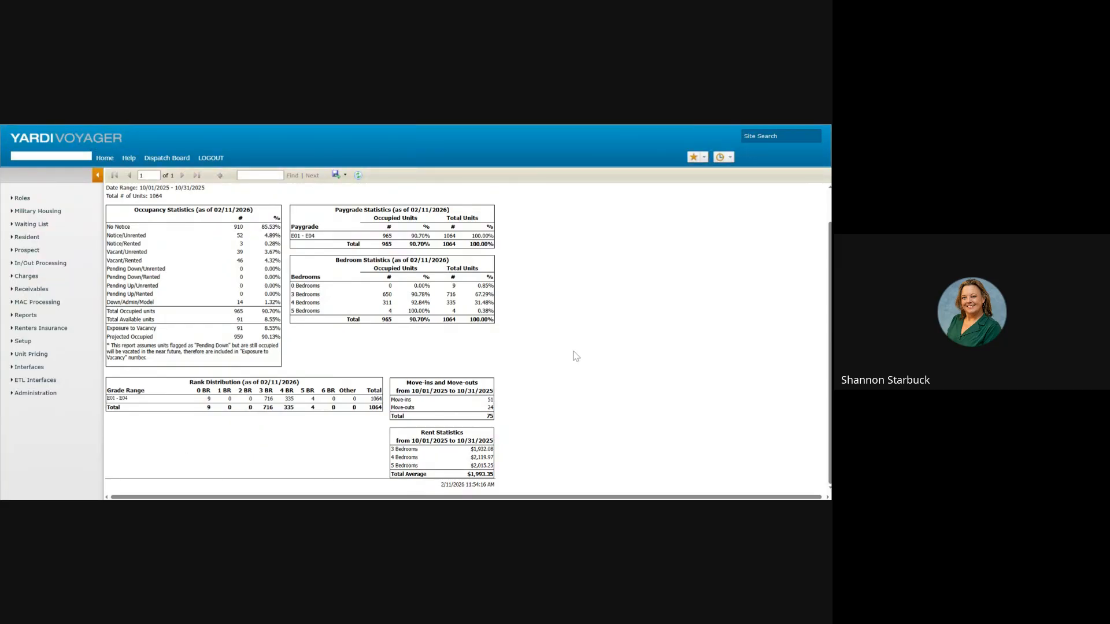
scroll(569, 347, "up", 1)
mouse_move(28, 316)
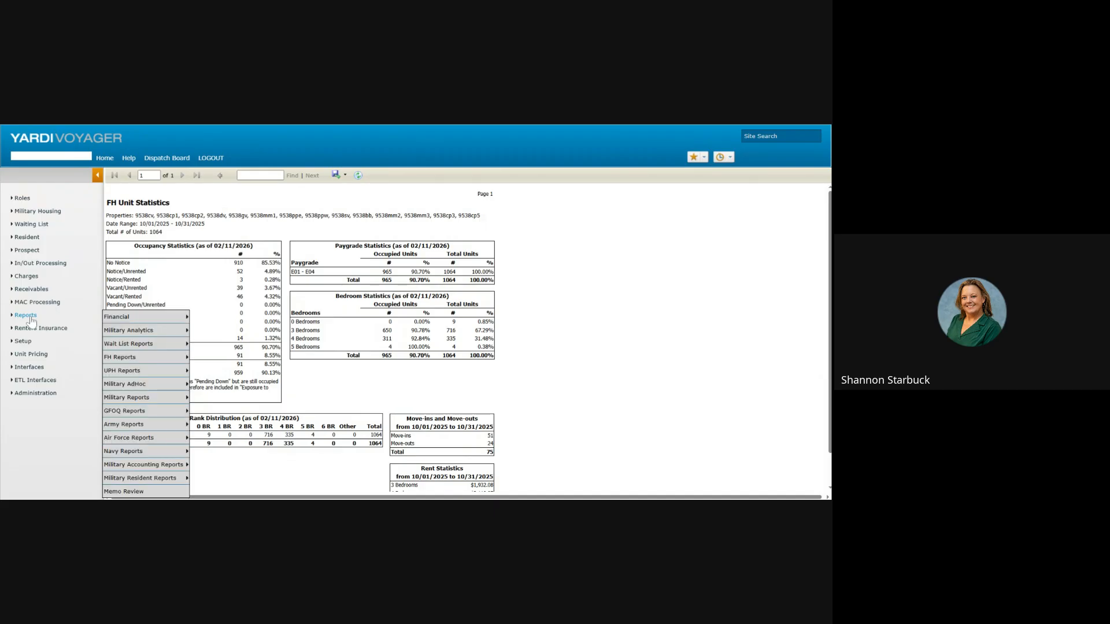
mouse_move(118, 357)
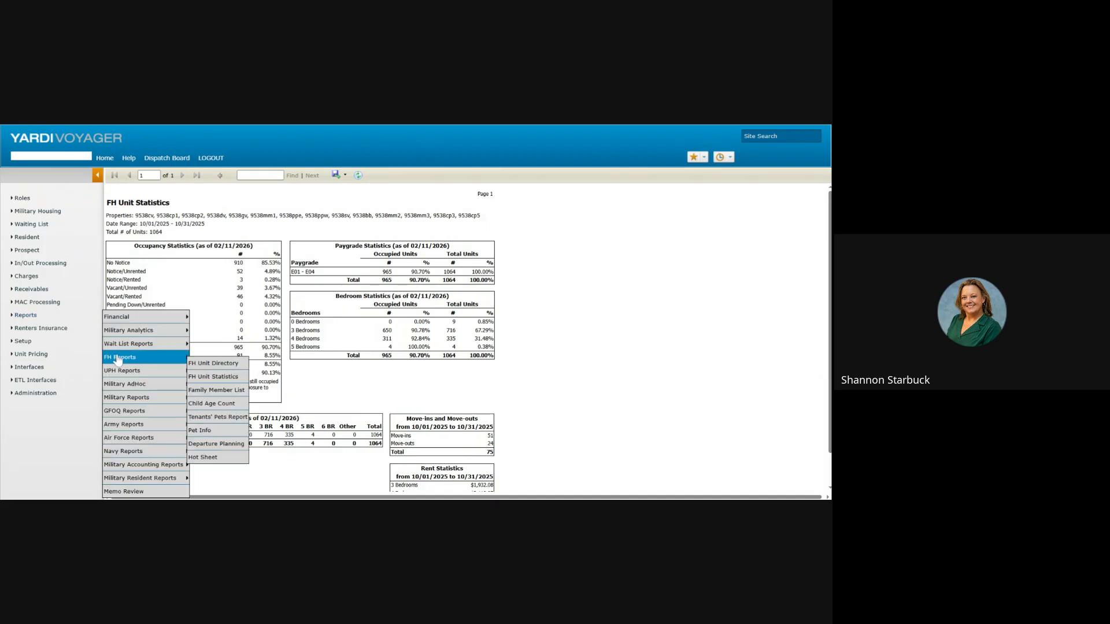
Step: Open the Family Member List form and tick the option for showing SSNs
left_click(240, 392)
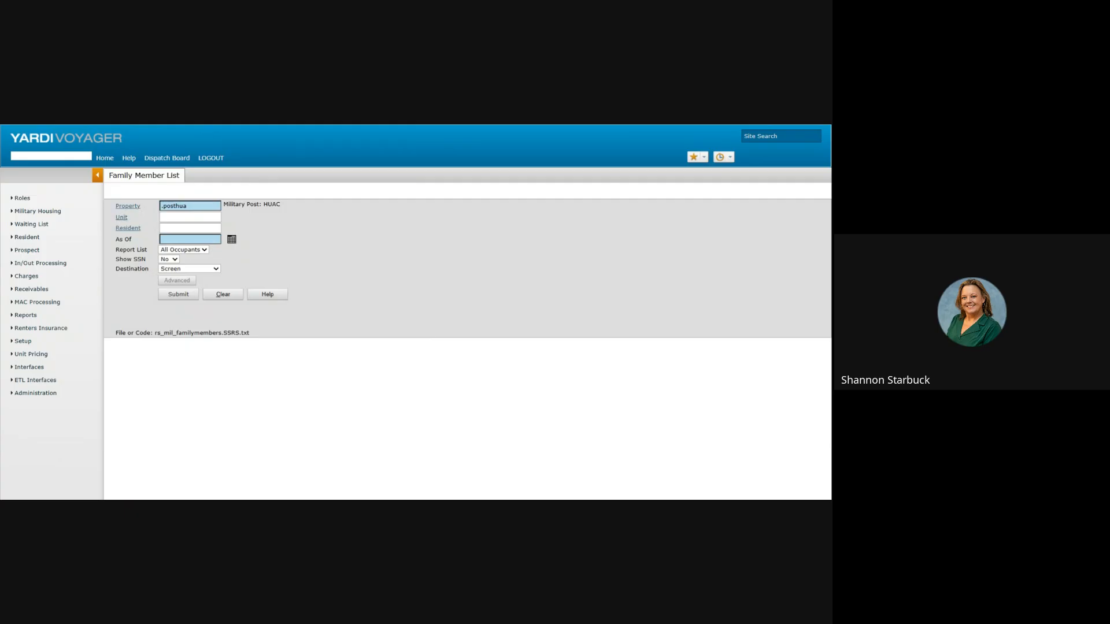
left_click(231, 239)
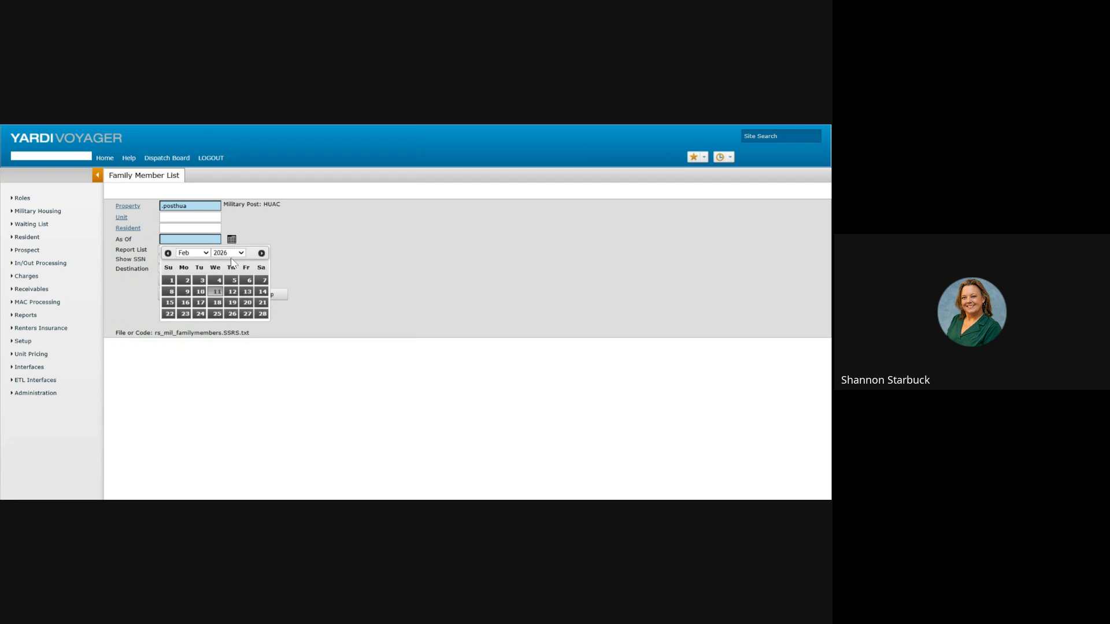
left_click(232, 258)
left_click(218, 372)
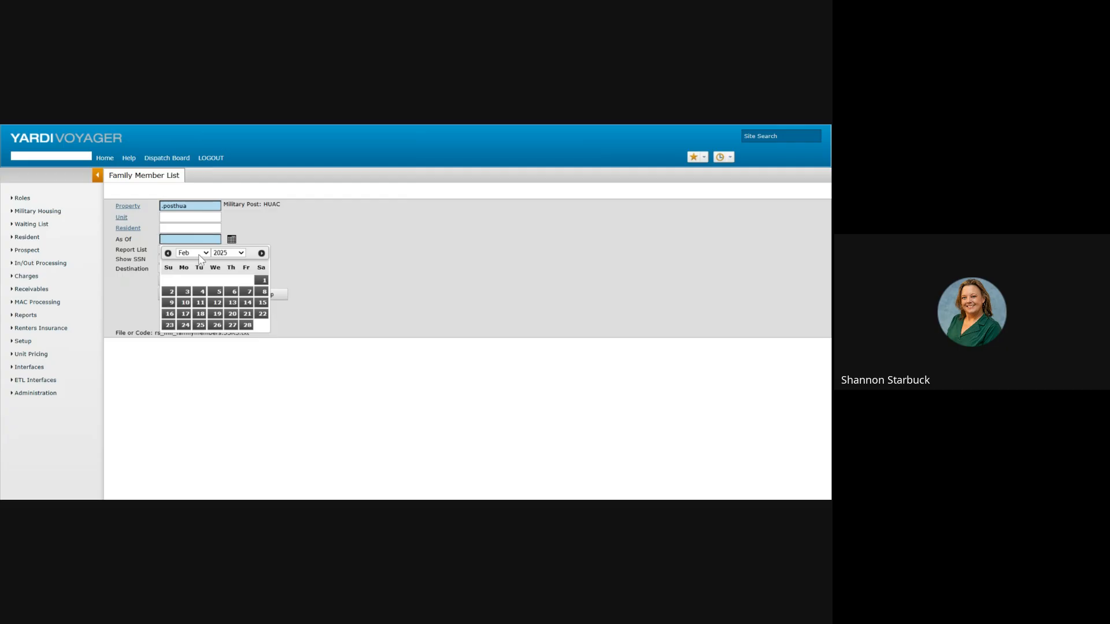
left_click(199, 258)
left_click(201, 326)
left_click(371, 310)
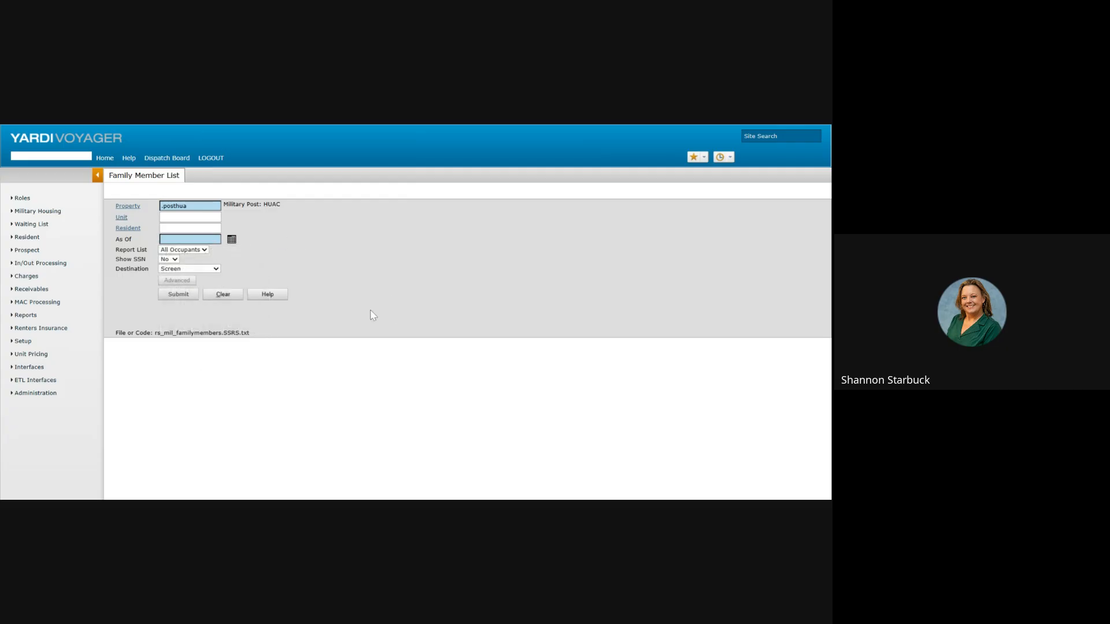
left_click(175, 264)
left_click(173, 298)
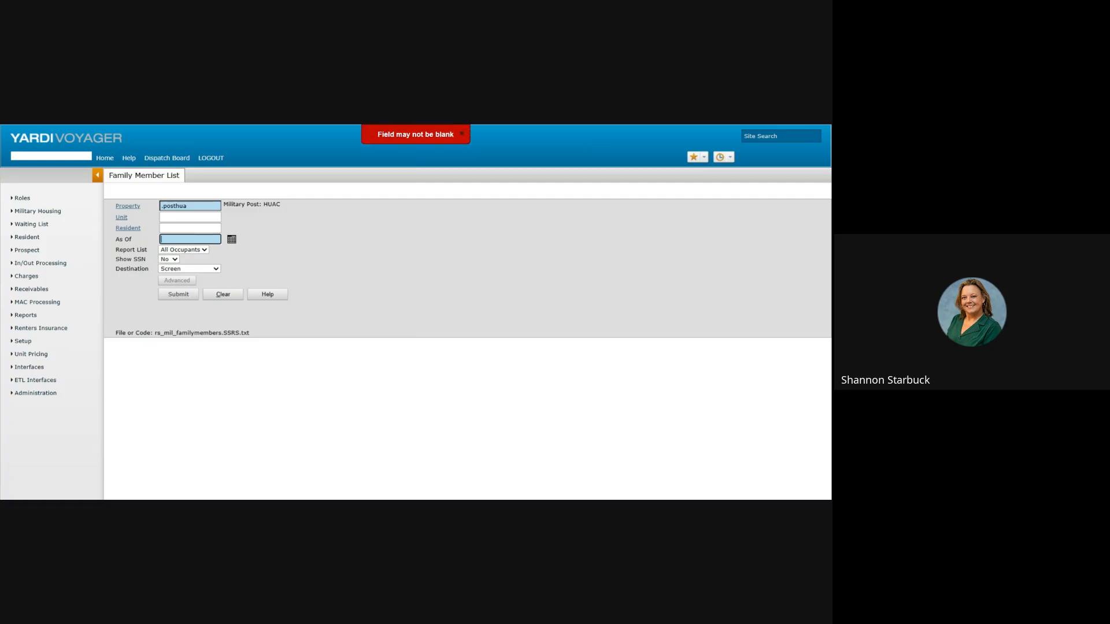
Step: Enter 10/31/2025 as the As Of date for all occupants
left_click(232, 240)
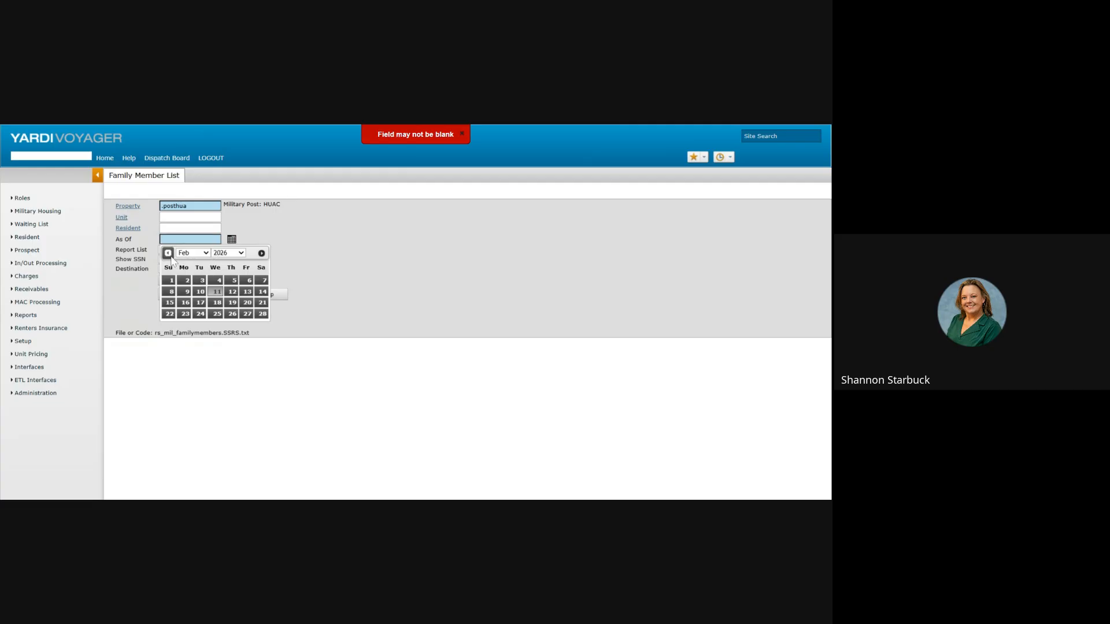
left_click(308, 244)
left_click(192, 238)
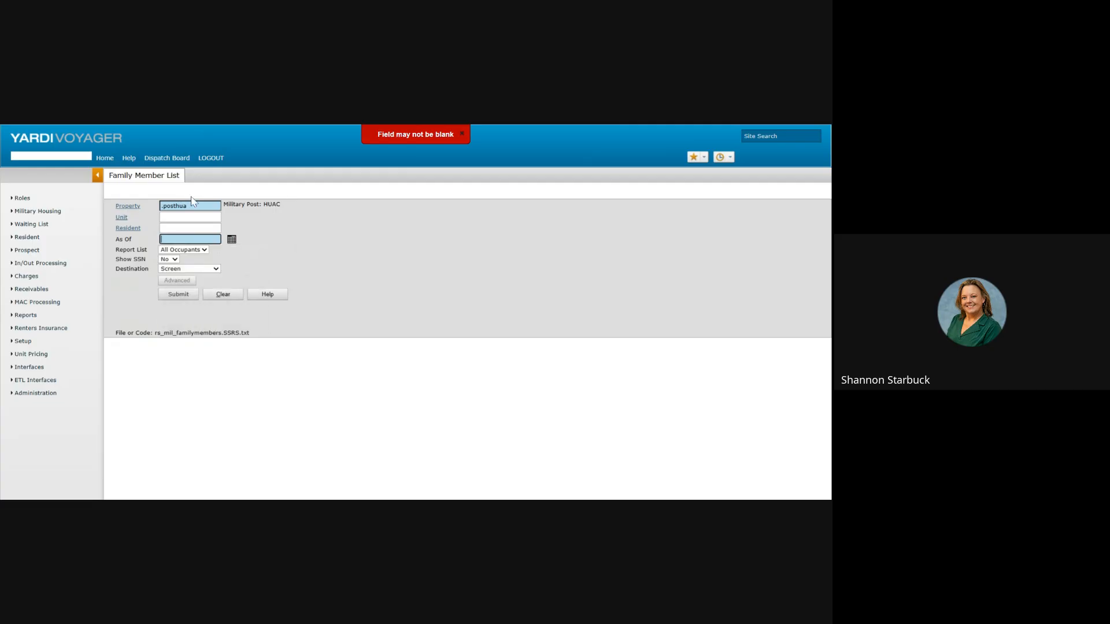
type("10/31/2025")
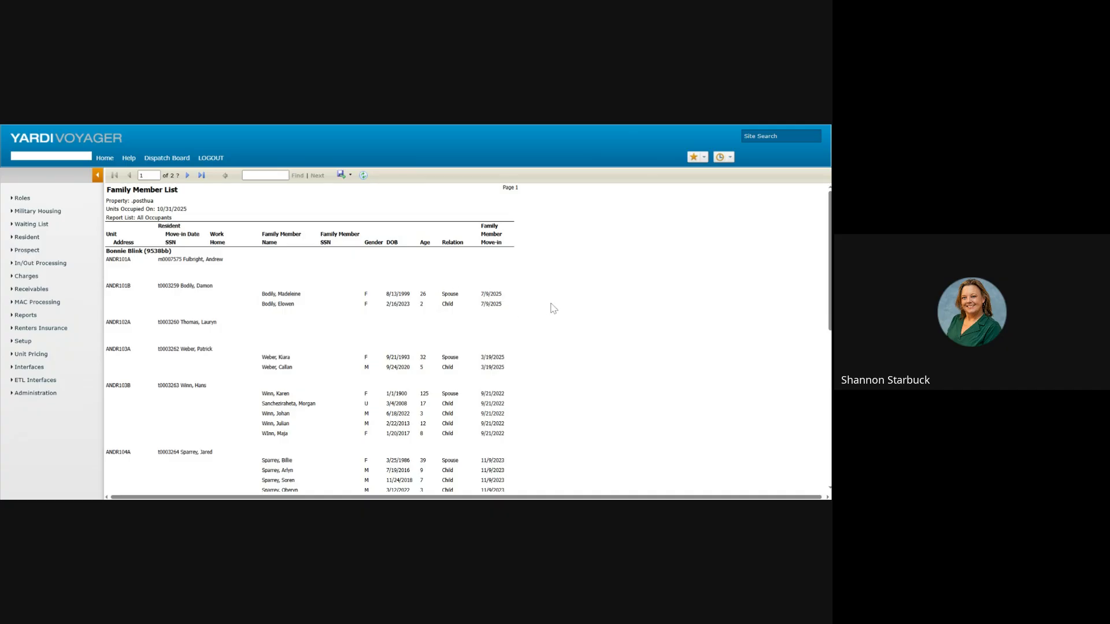
Step: Go to Reports > Military AdHoc to create a new adhoc report
left_click(29, 317)
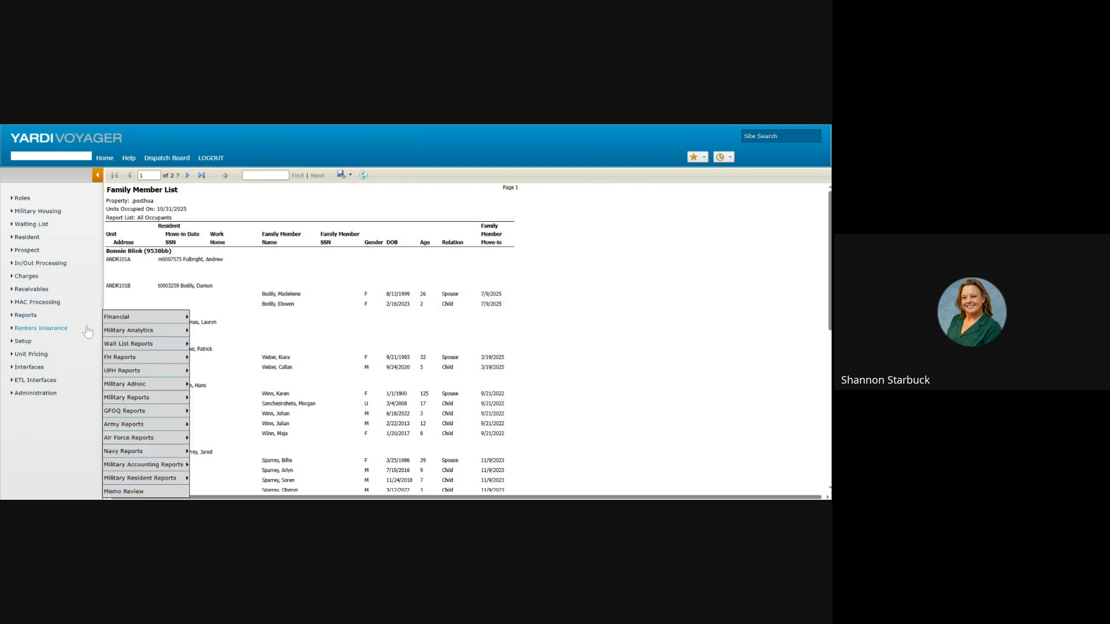
mouse_move(132, 360)
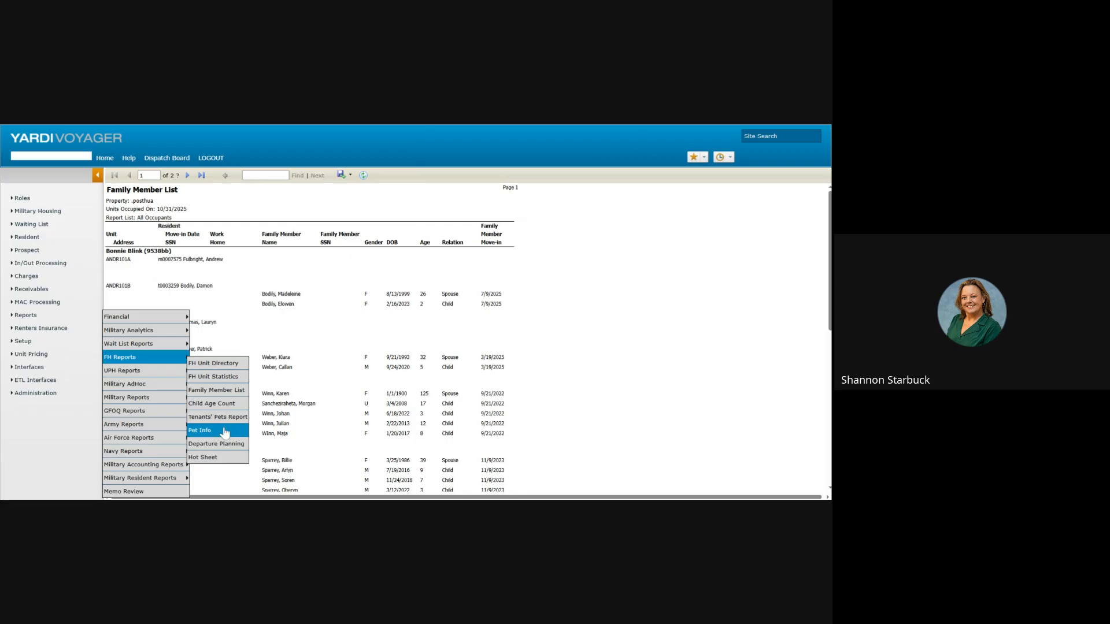
mouse_move(130, 386)
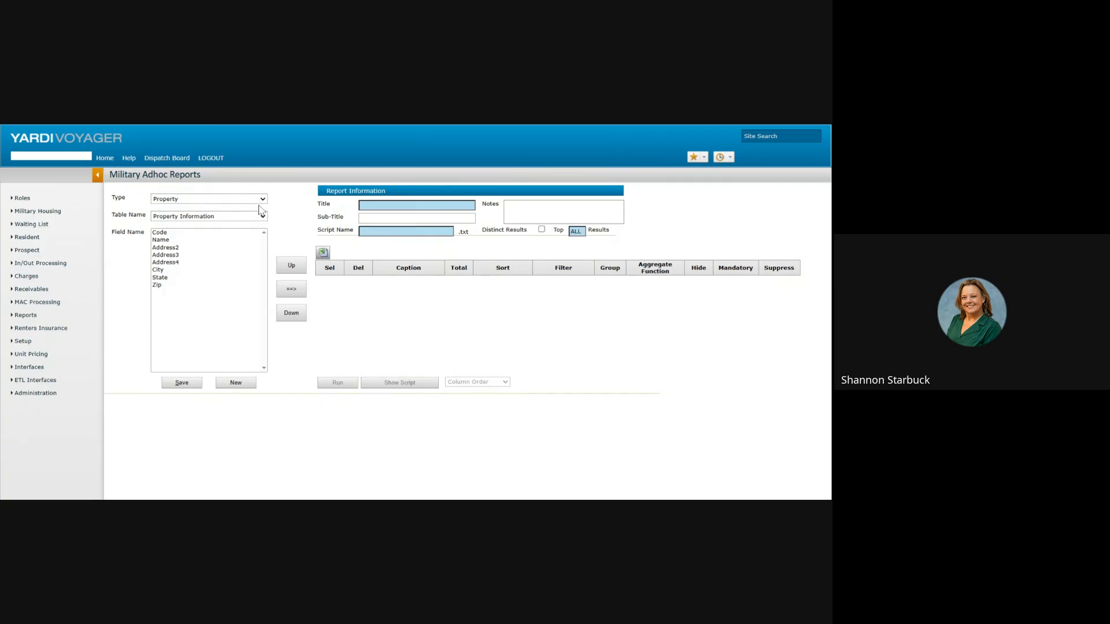
Step: Set the report type to Unit and add Unit# as the first column
left_click(259, 200)
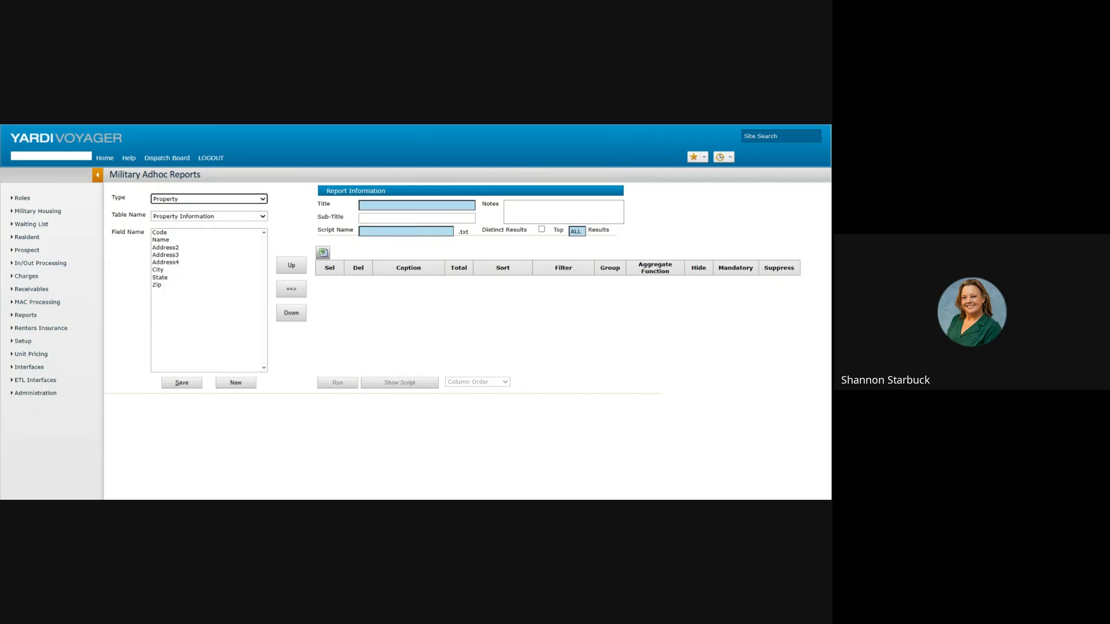
left_click(249, 217)
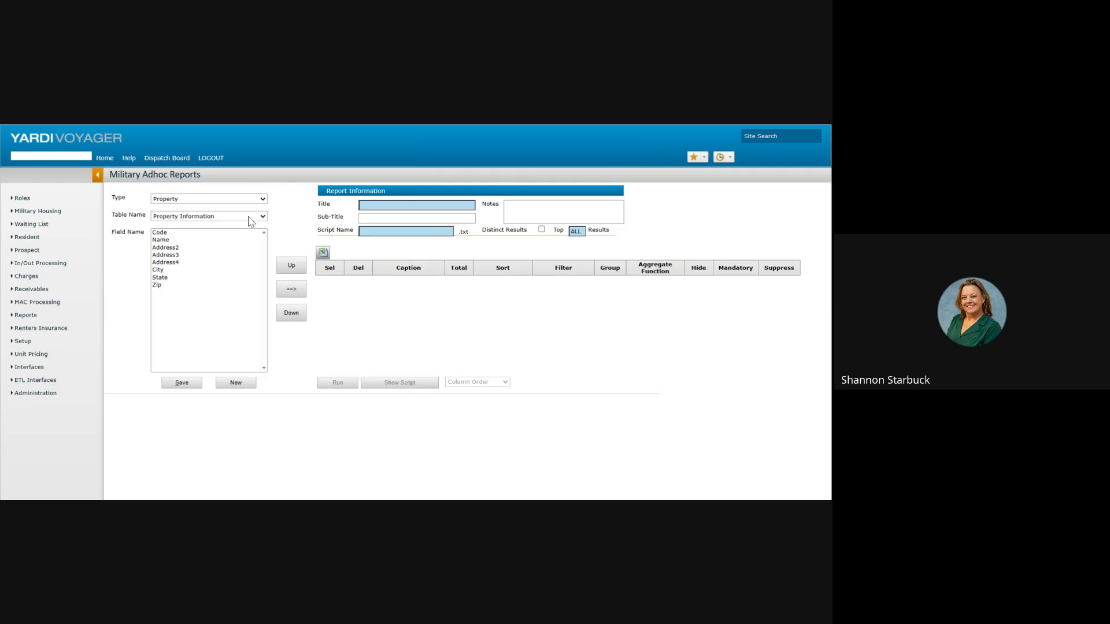
left_click(249, 217)
left_click(248, 200)
left_click(244, 222)
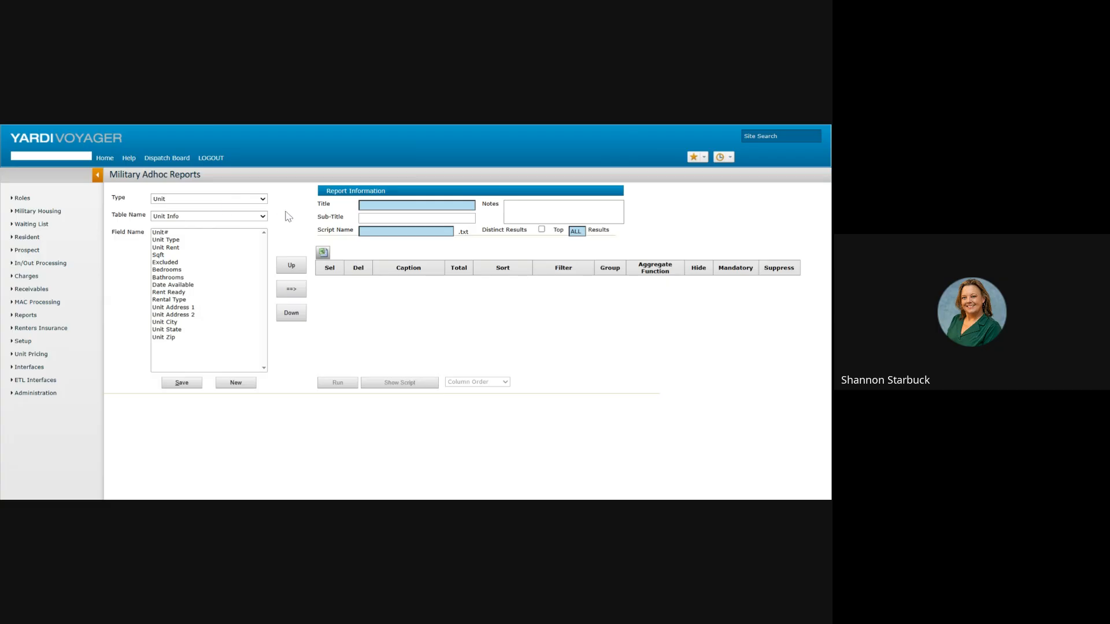
left_click(171, 232)
left_click(294, 290)
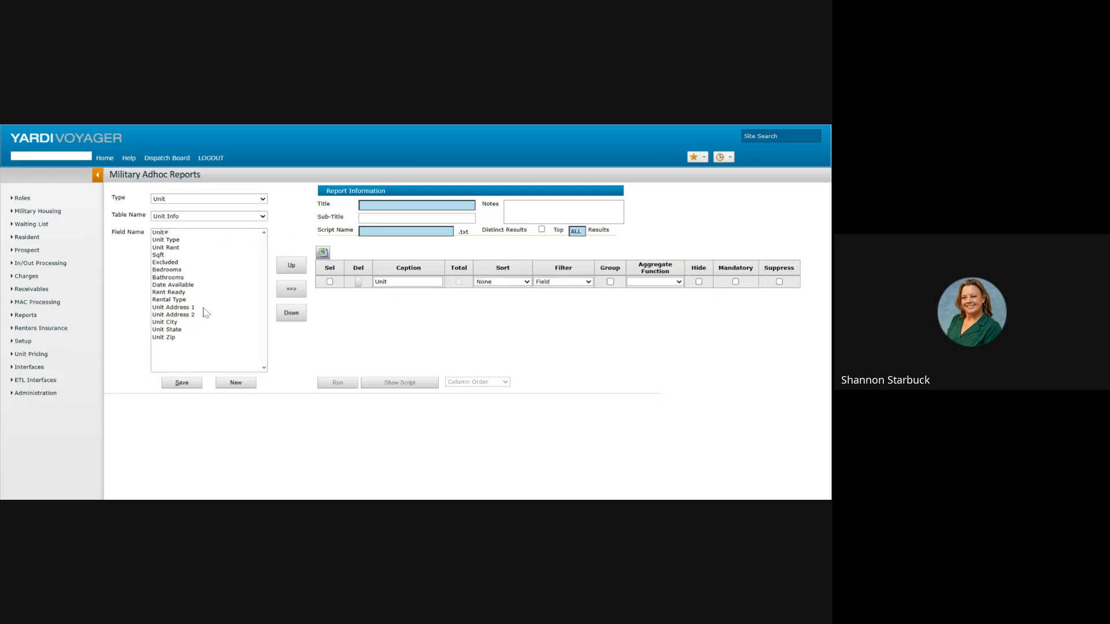
Step: Switch to type Tenant, table Phone and E-Mail, and add the Mobile column
left_click(201, 200)
left_click(219, 261)
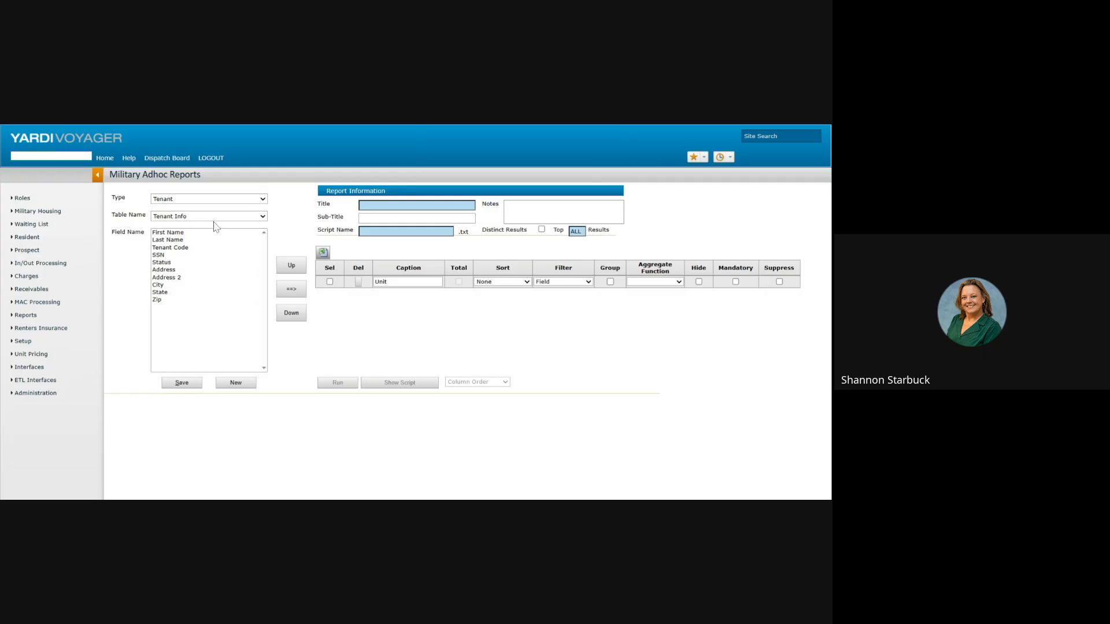
left_click(214, 217)
left_click(210, 251)
left_click(167, 248)
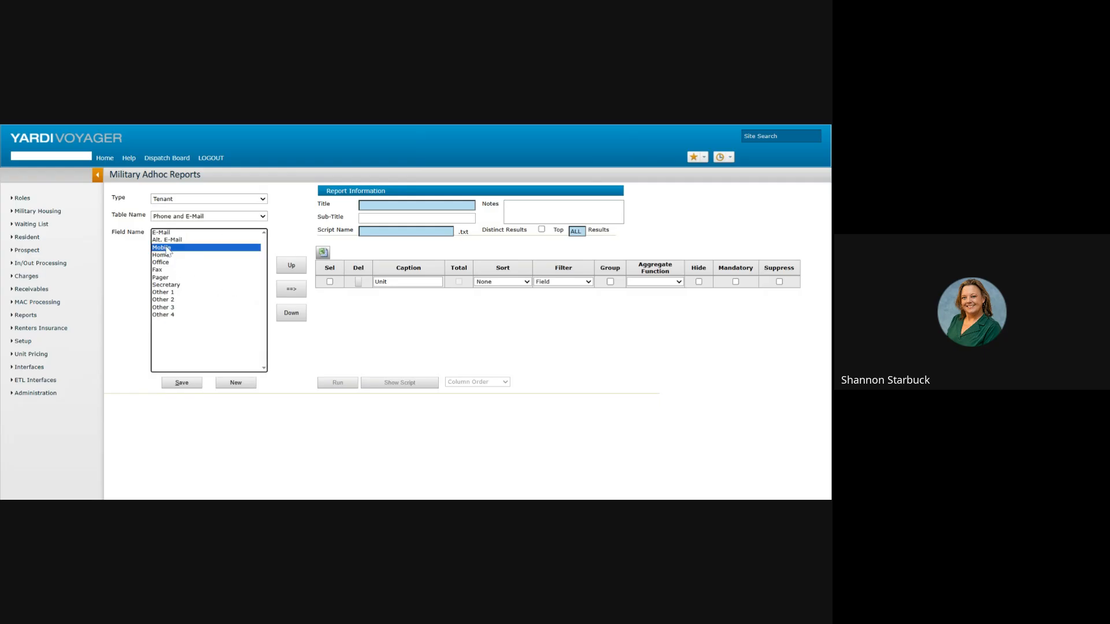
left_click(292, 288)
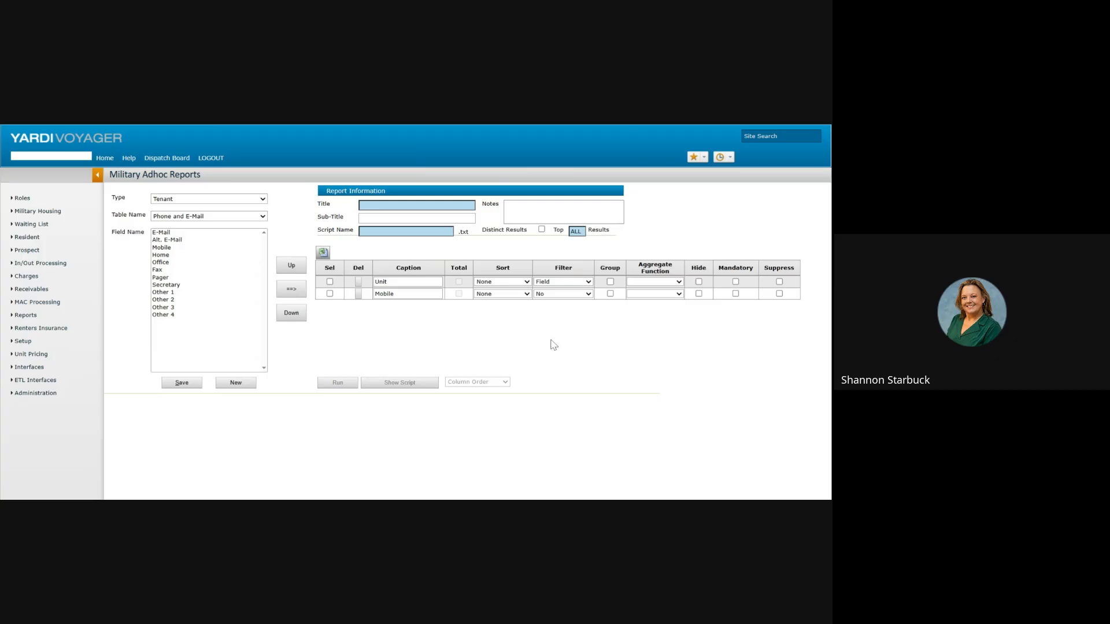
Step: Go to Reports > Military Analytics > Military Receivable Analytics
left_click(26, 319)
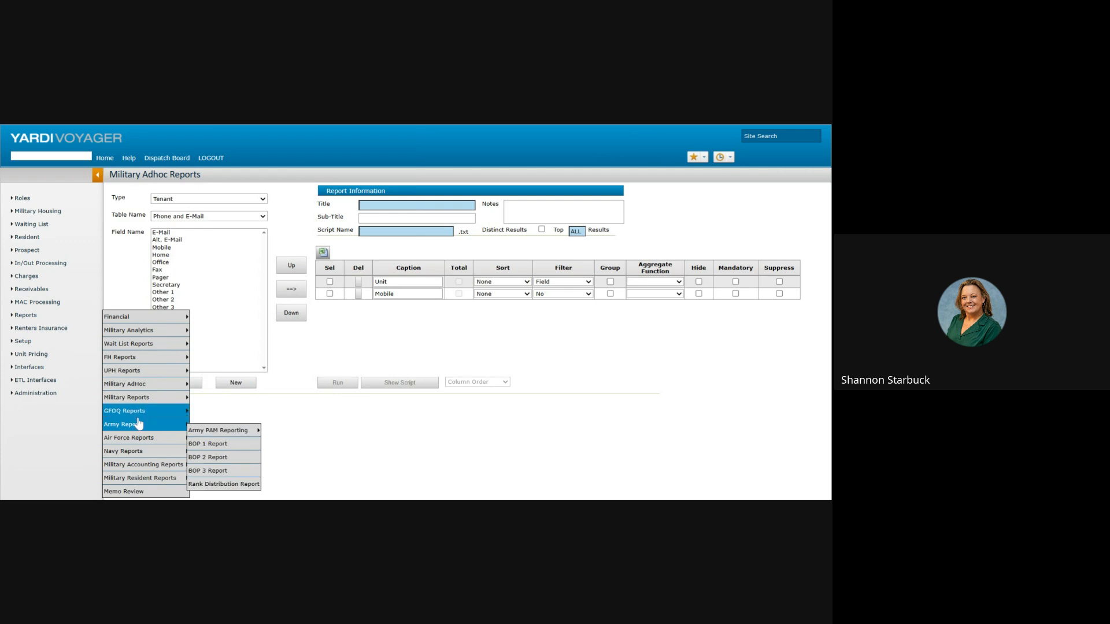
mouse_move(150, 467)
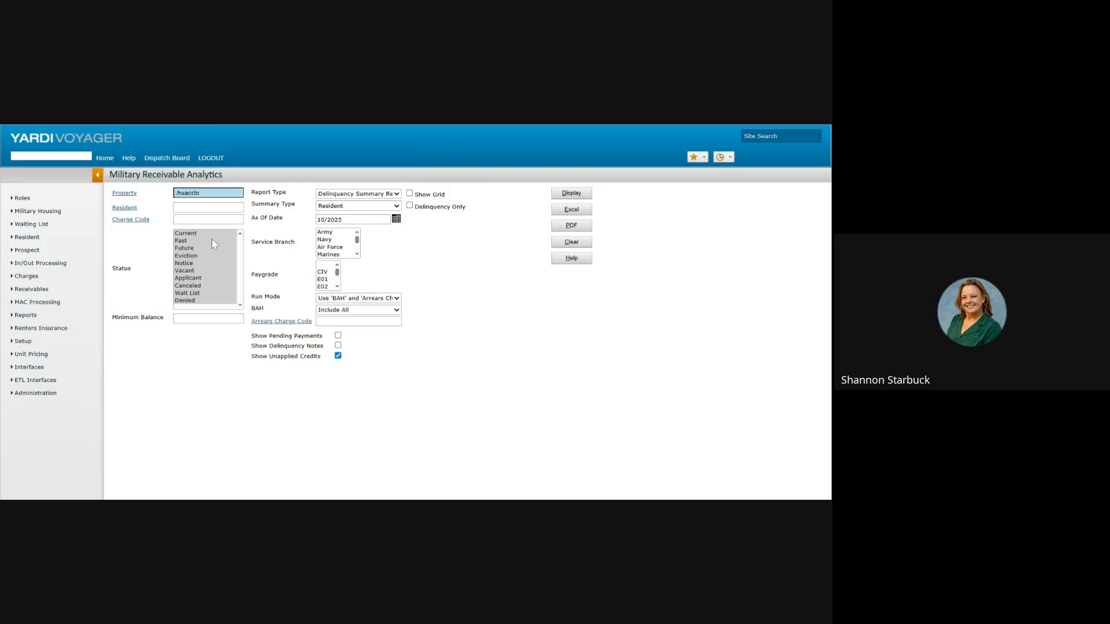
Step: Select Current and Notice resident statuses and confirm the report and summary type
left_click(193, 234)
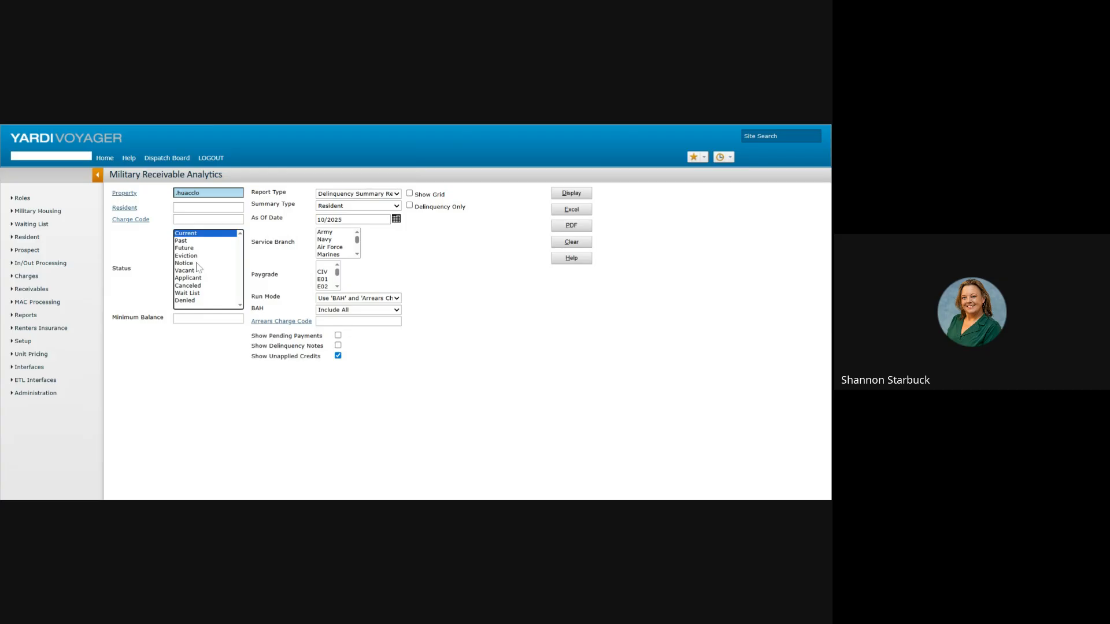
left_click(196, 264, "ctrl")
left_click(385, 196)
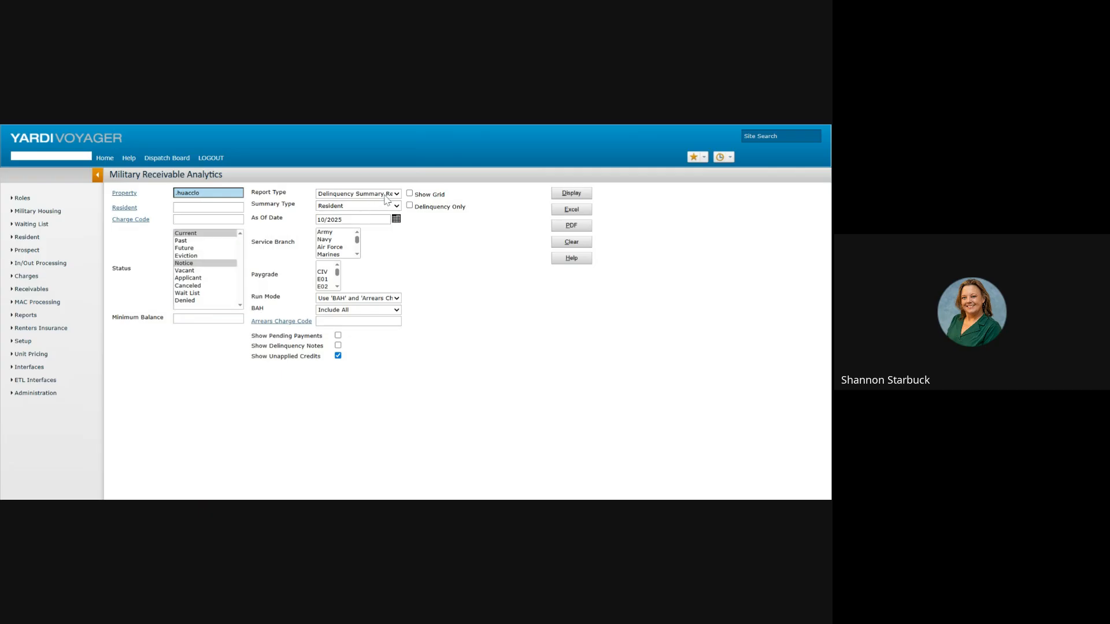
left_click(384, 196)
left_click(381, 207)
Step: Set Run Mode to Use Resident's Payment, show as grid, and review the delinquency results
left_click(346, 299)
left_click(383, 310)
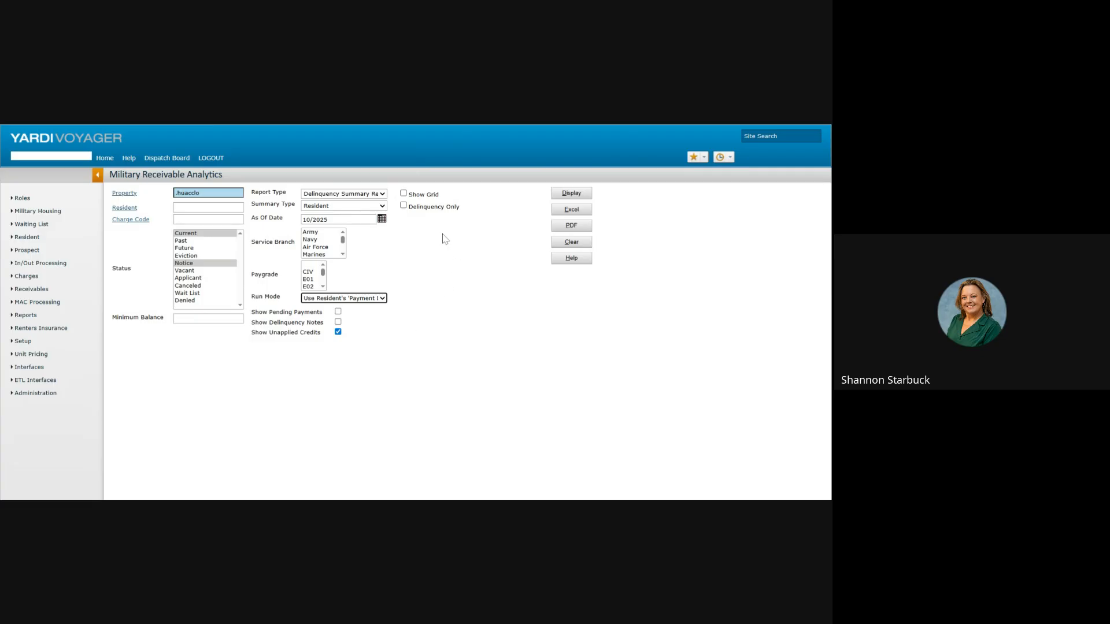
left_click(403, 193)
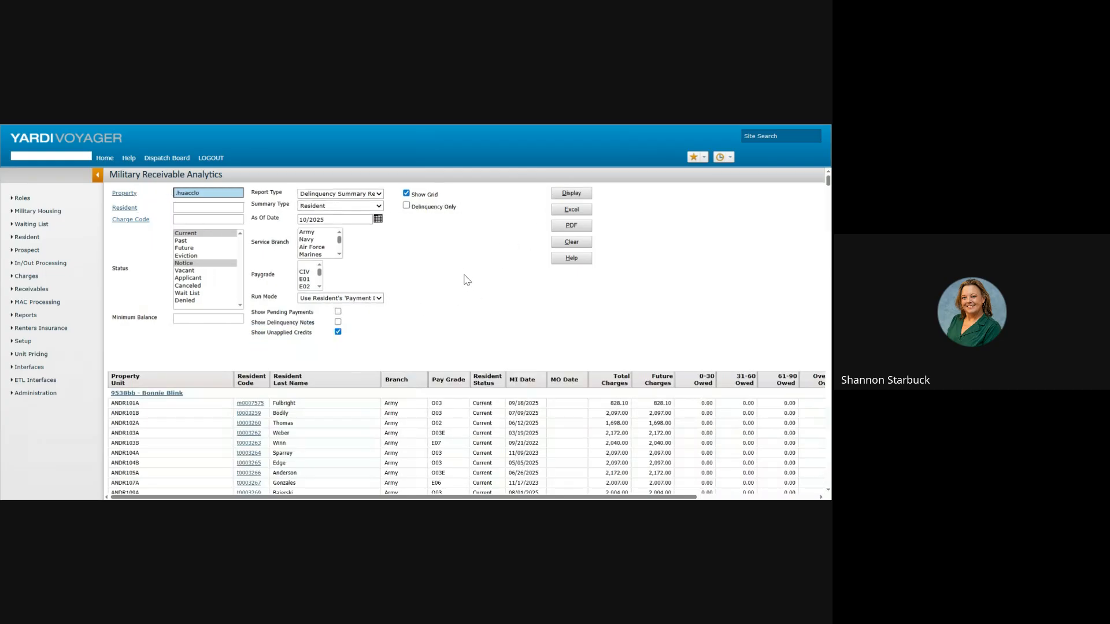
scroll(405, 405, "down", 3)
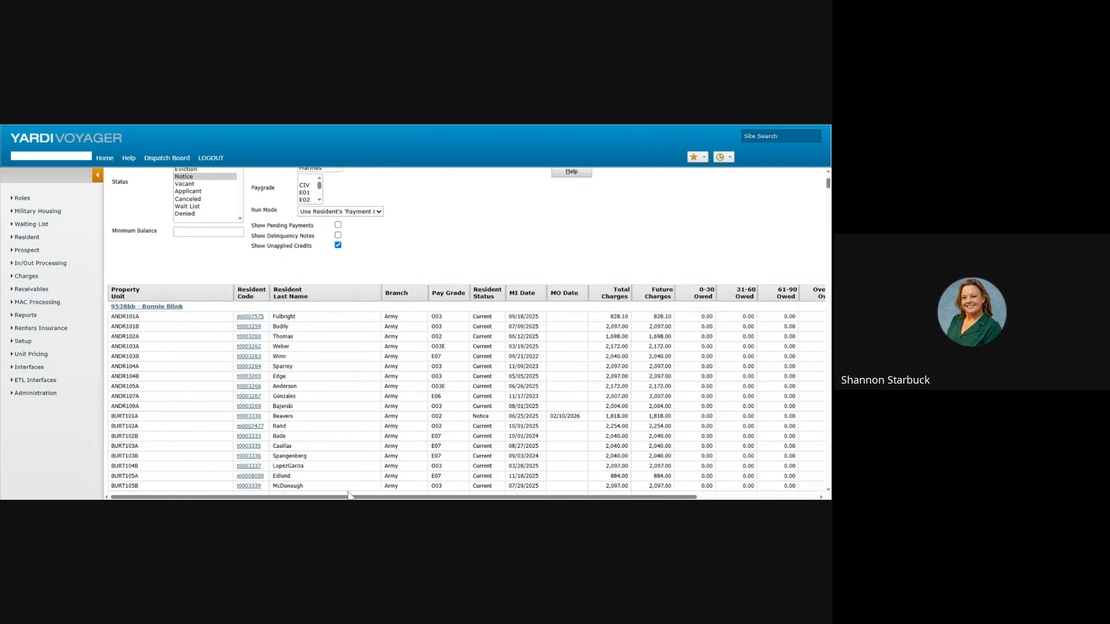
left_click_drag(354, 497, 587, 462)
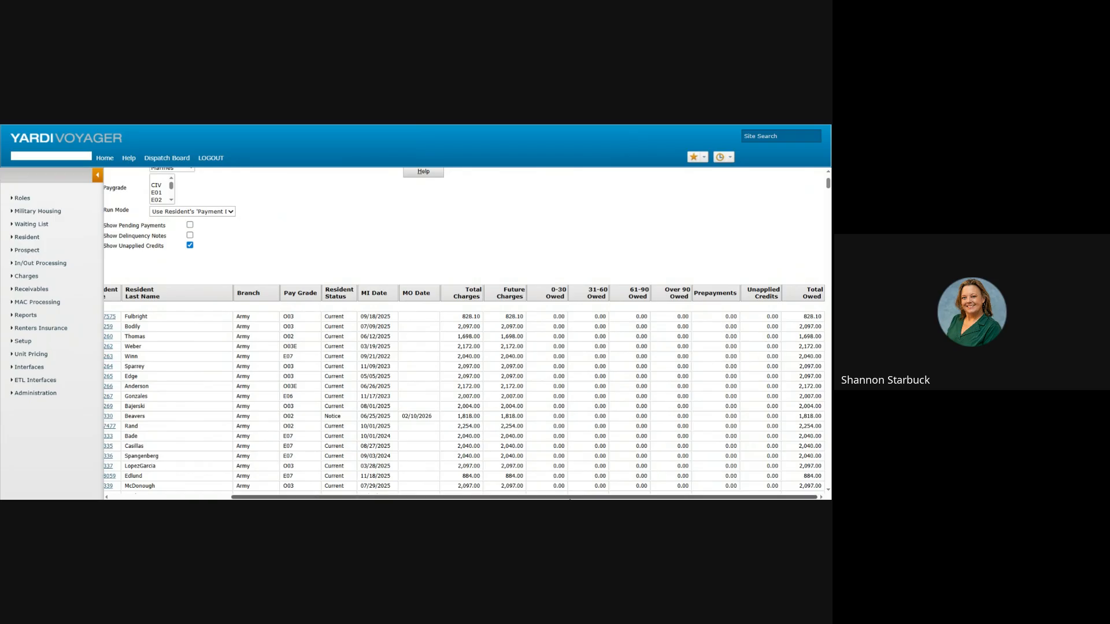
left_click_drag(578, 497, 458, 496)
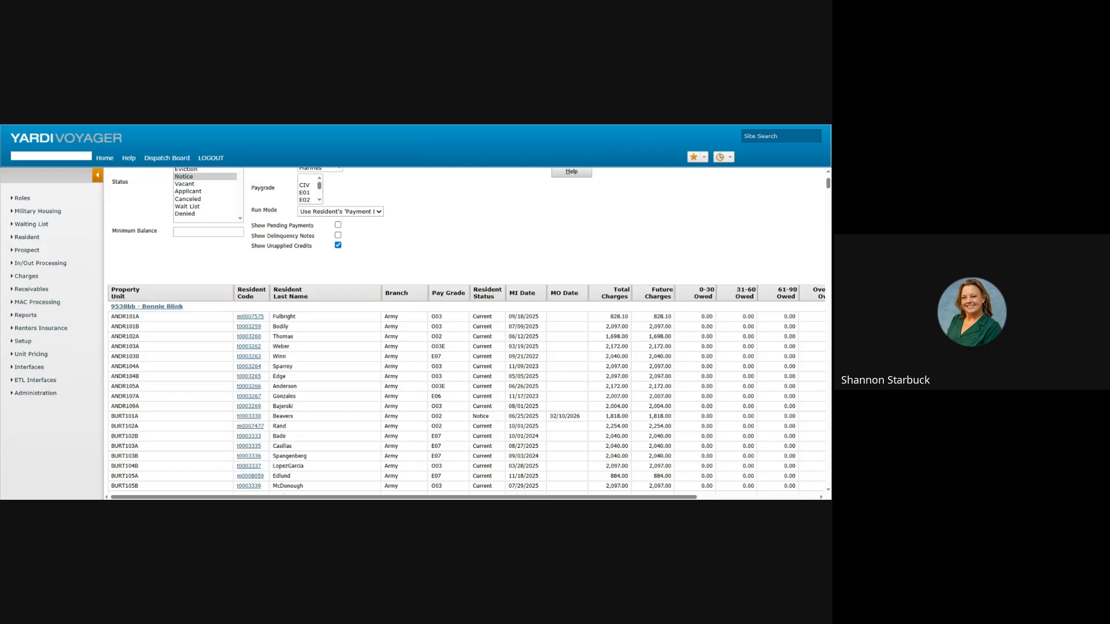
scroll(441, 260, "up", 3)
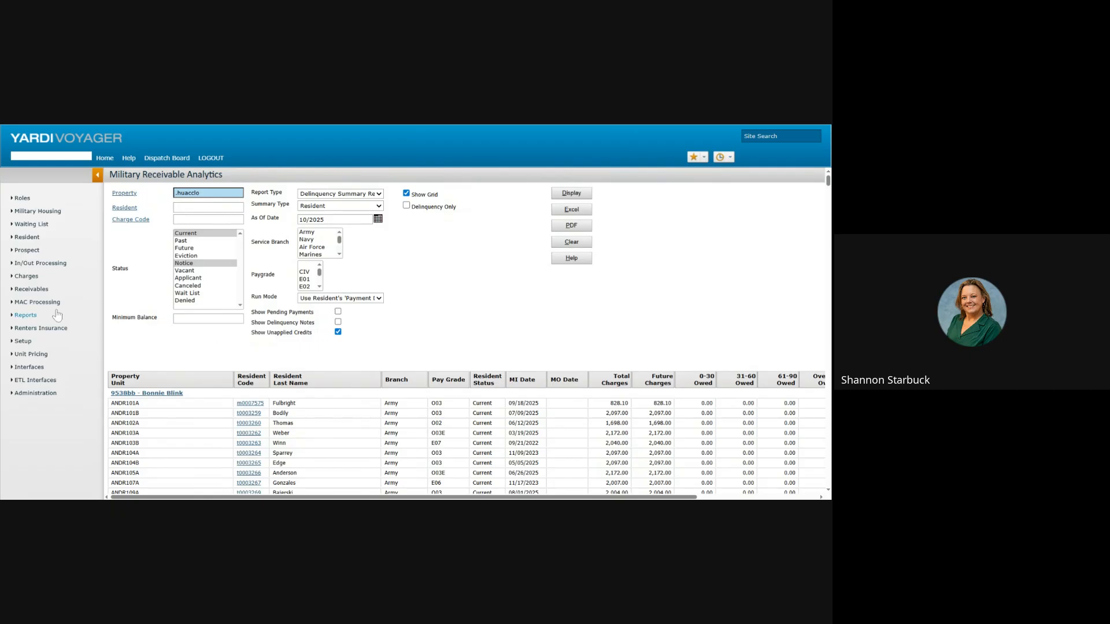
Step: Run Military Lease Charges for .posthua for 11/2025 and view residents' BAH amounts
mouse_move(58, 315)
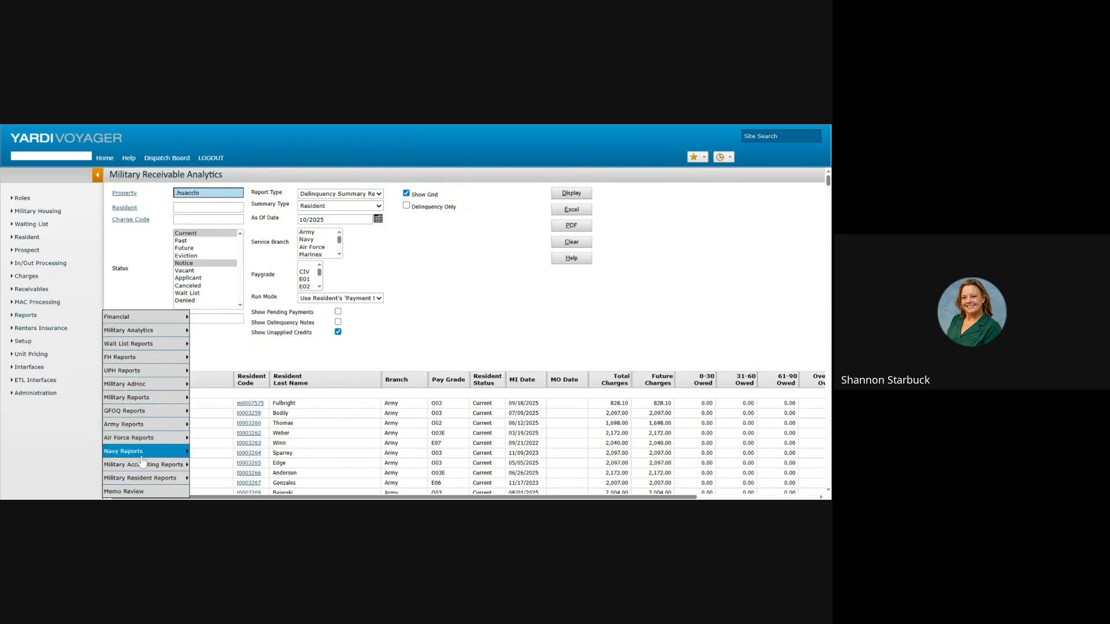
mouse_move(148, 465)
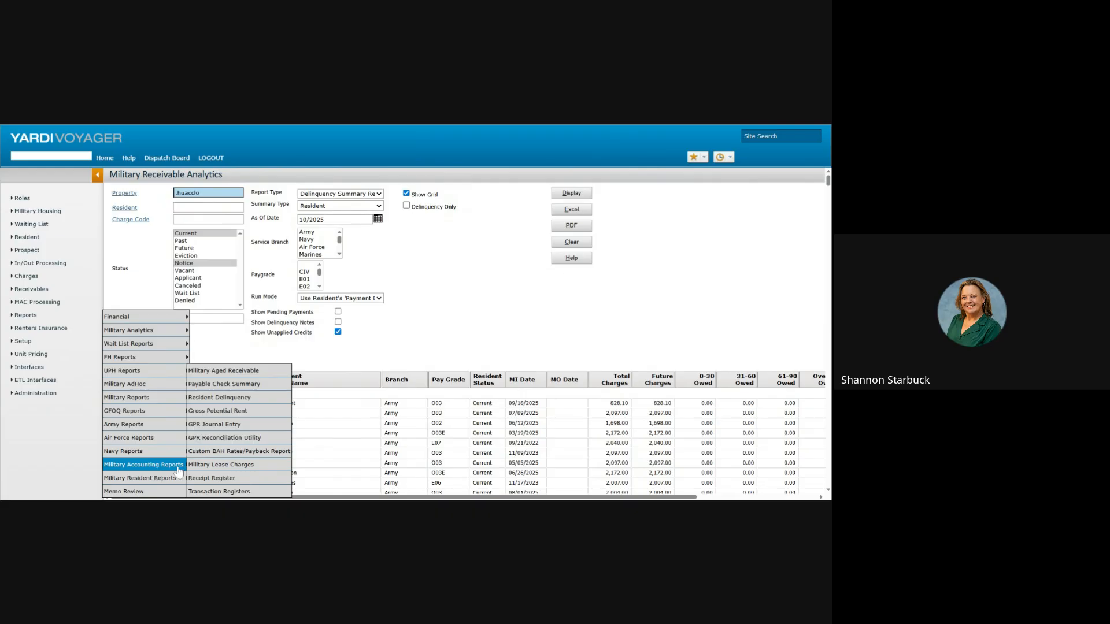
left_click(218, 466)
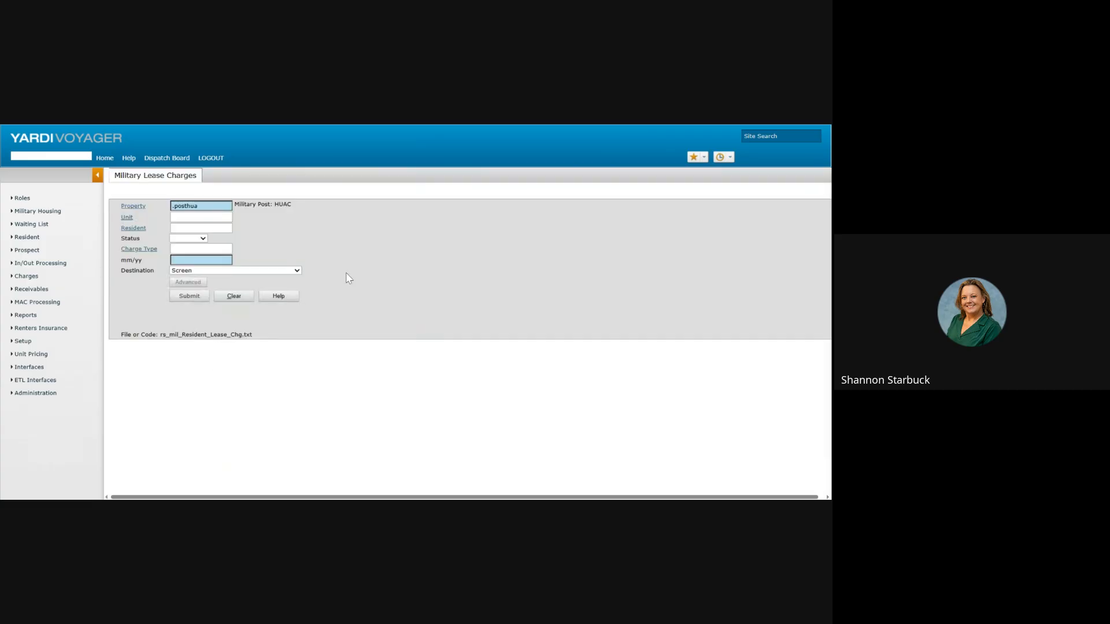
left_click(188, 261)
left_click(189, 296)
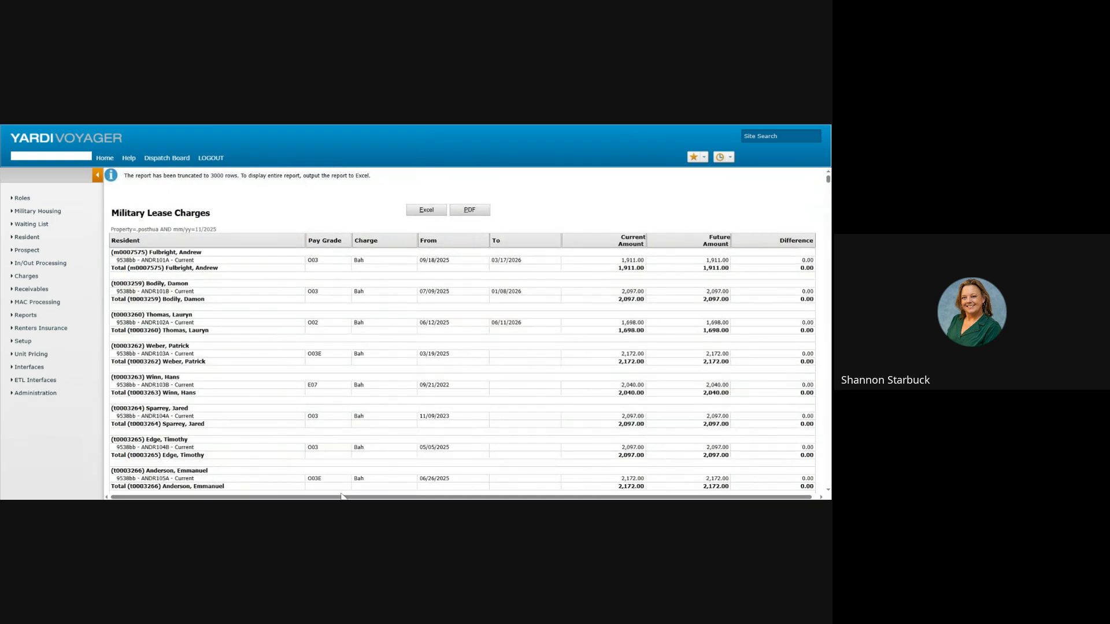
left_click_drag(341, 496, 546, 319)
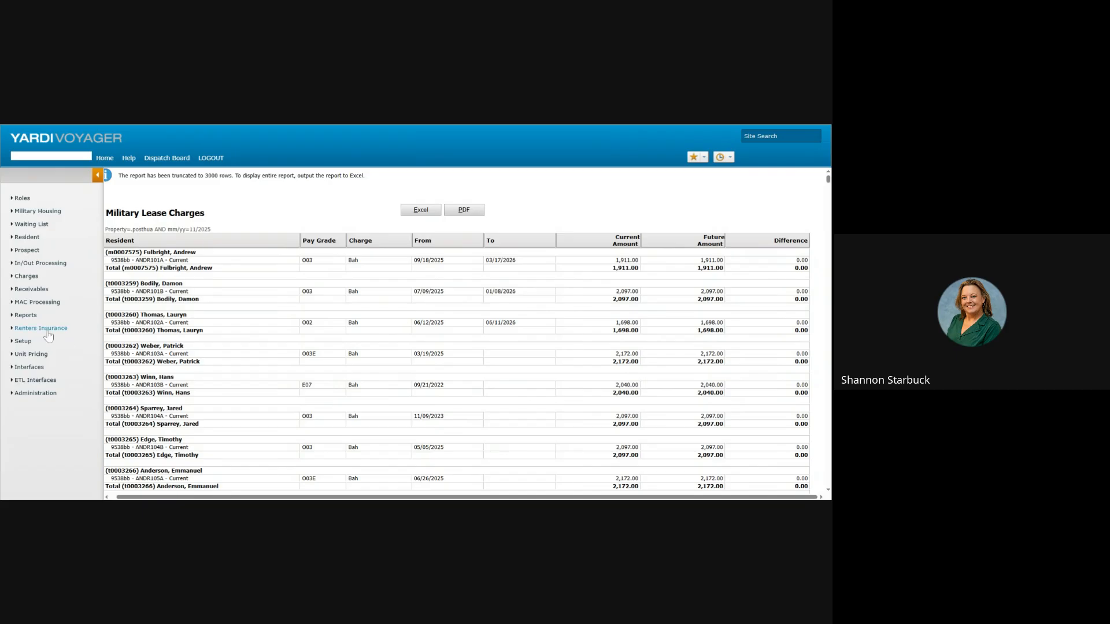
Step: Open the List of Current Residents form and set Post to HUAC
left_click(26, 316)
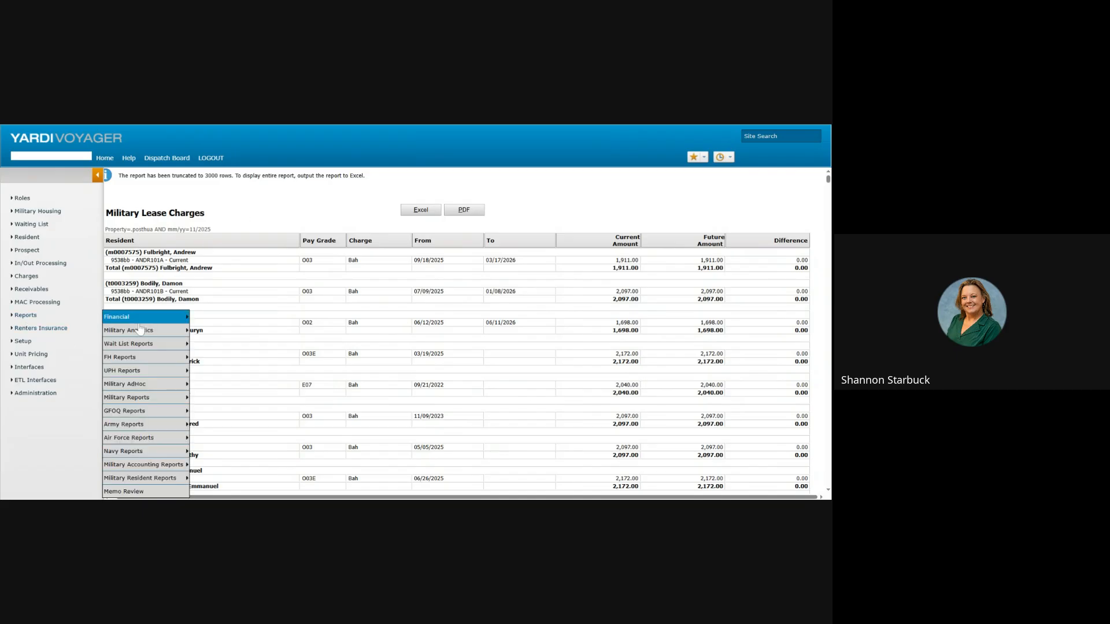
mouse_move(158, 480)
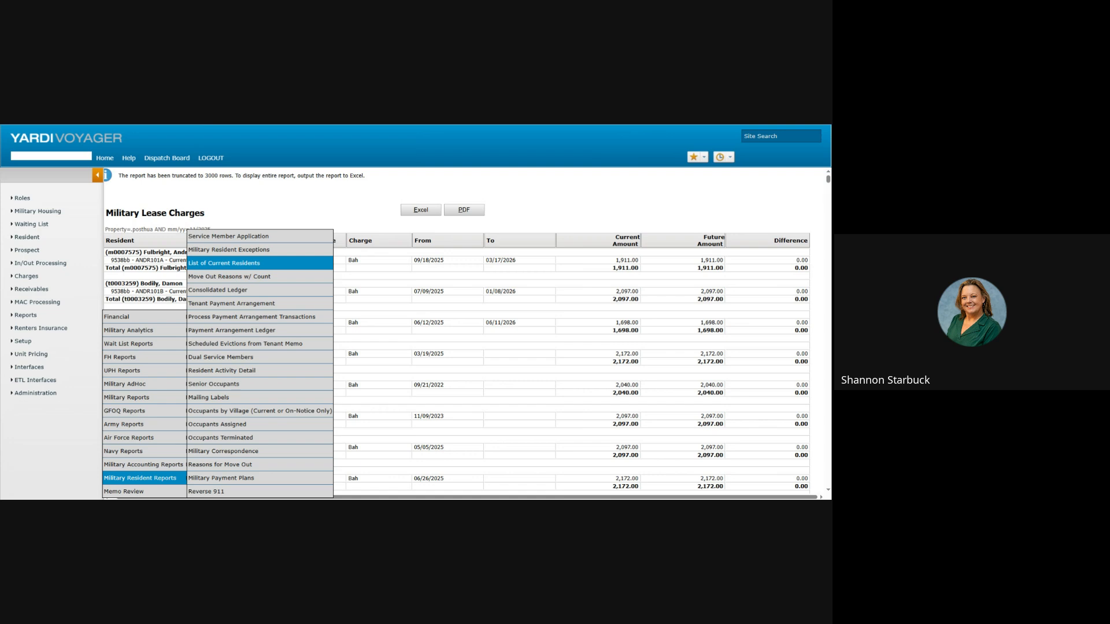
left_click(264, 263)
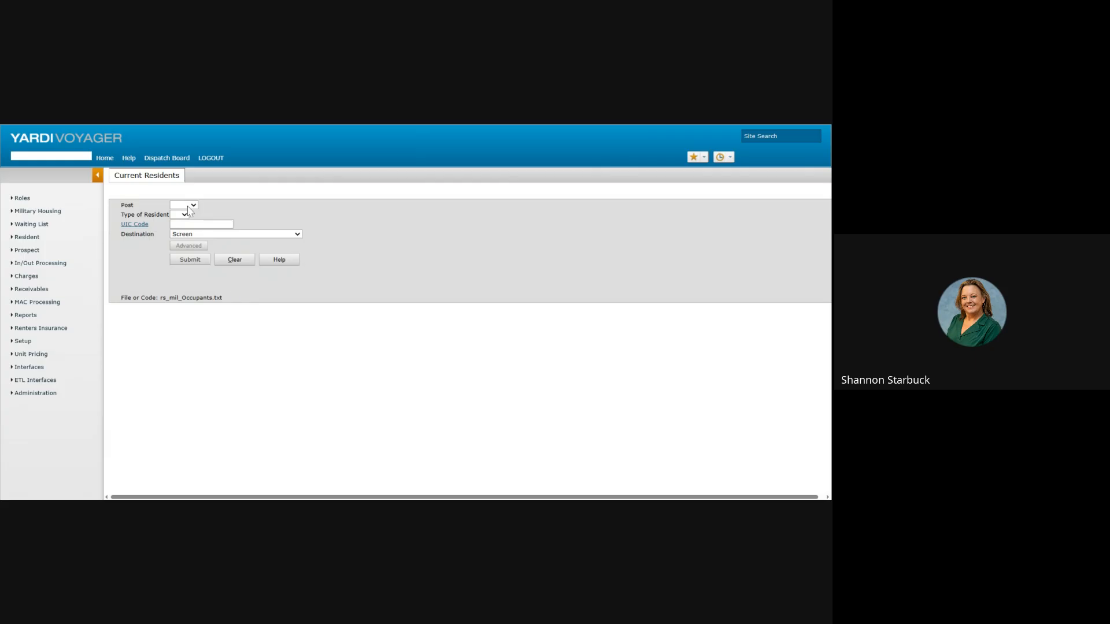
left_click(188, 207)
left_click(188, 212)
Step: Limit Type of Resident to FH and review the Current Residents report
left_click(186, 224)
left_click(185, 226)
left_click(188, 261)
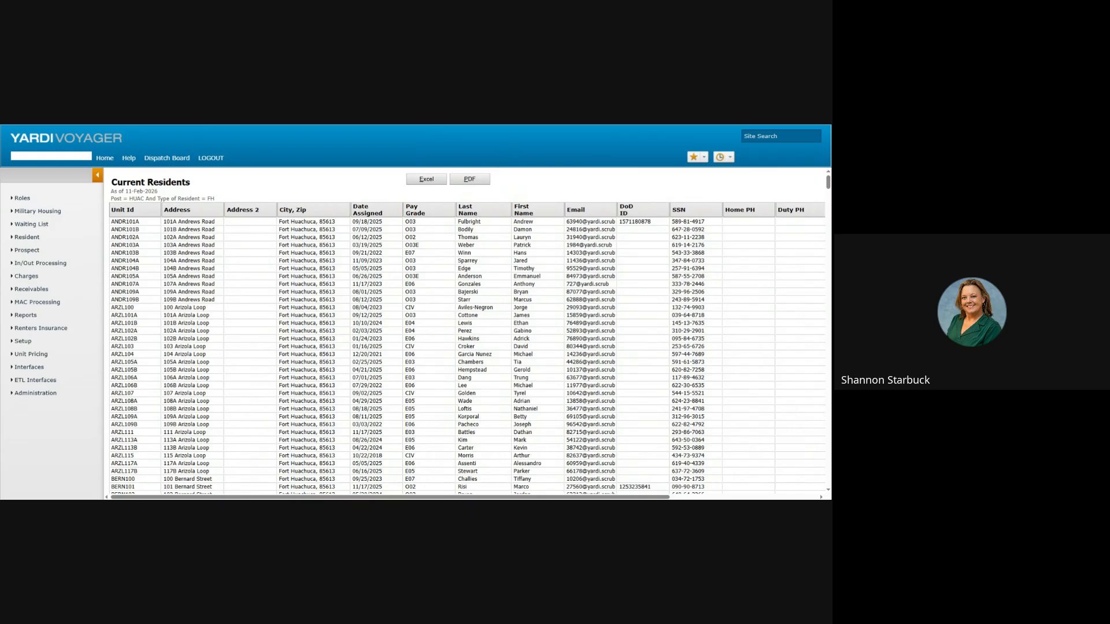
left_click_drag(255, 498, 403, 497)
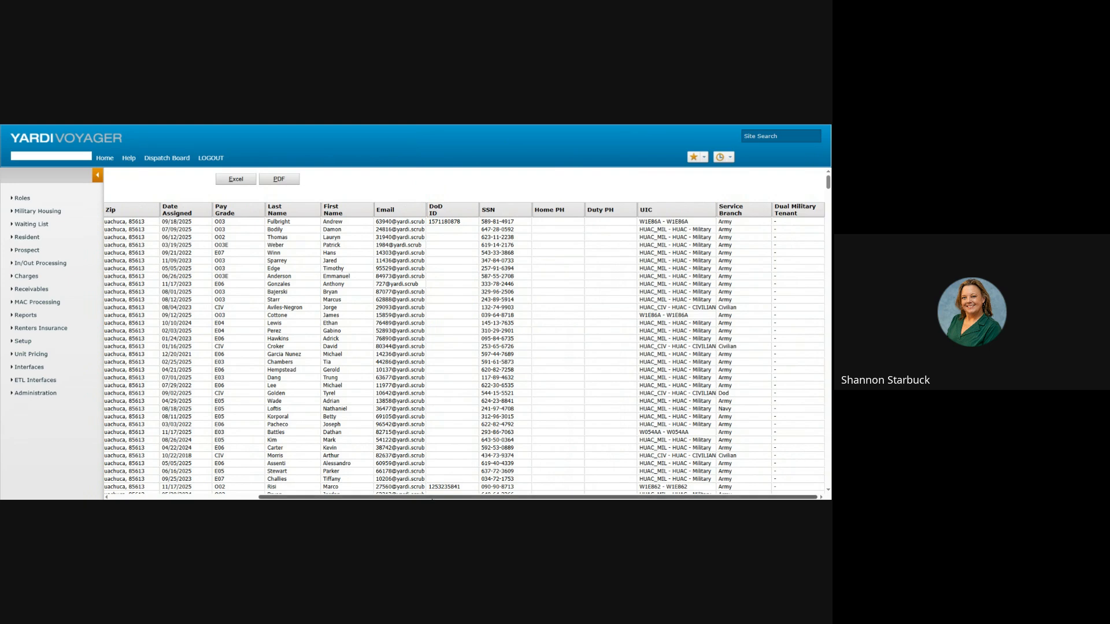
left_click_drag(432, 498, 287, 498)
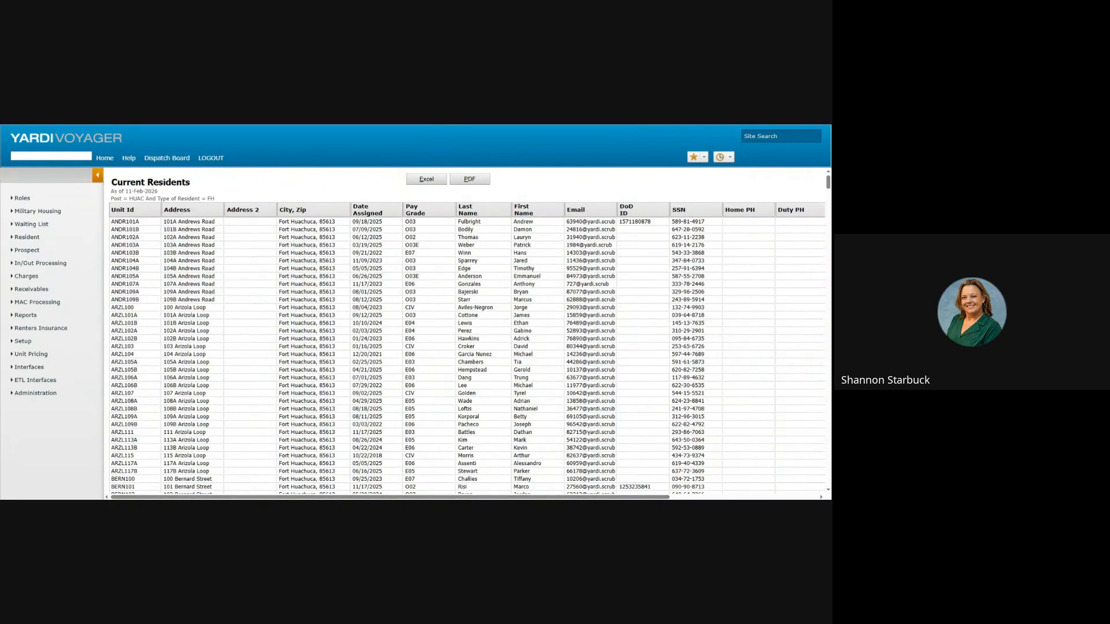
Step: Run the Reasons for Moveout Summary for 10/01/2025 through 10/31/2025
mouse_move(26, 316)
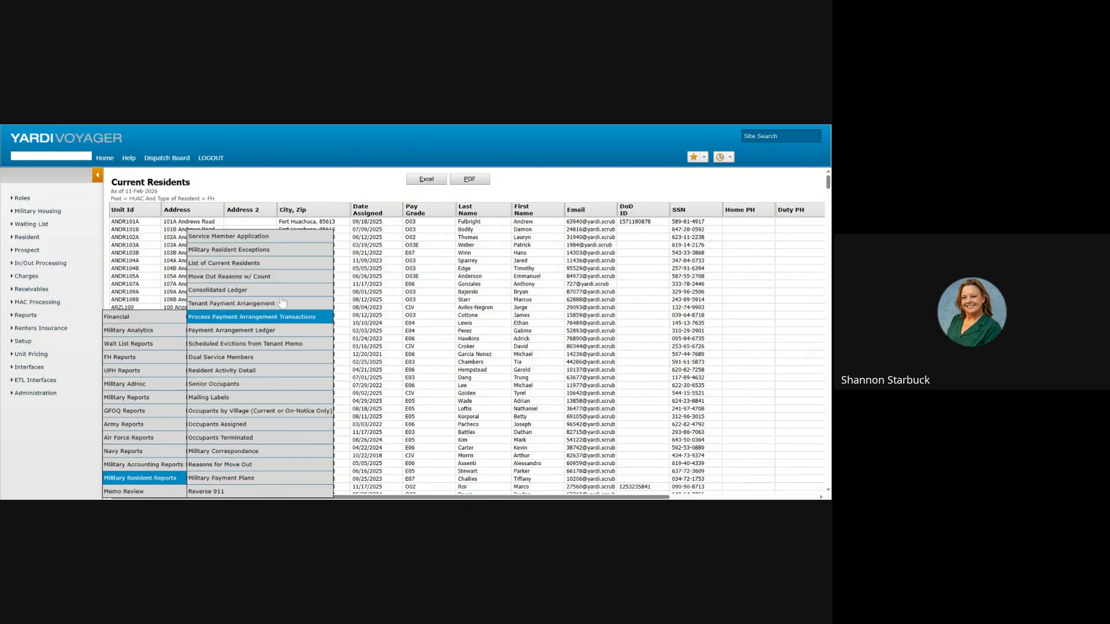
left_click(287, 277)
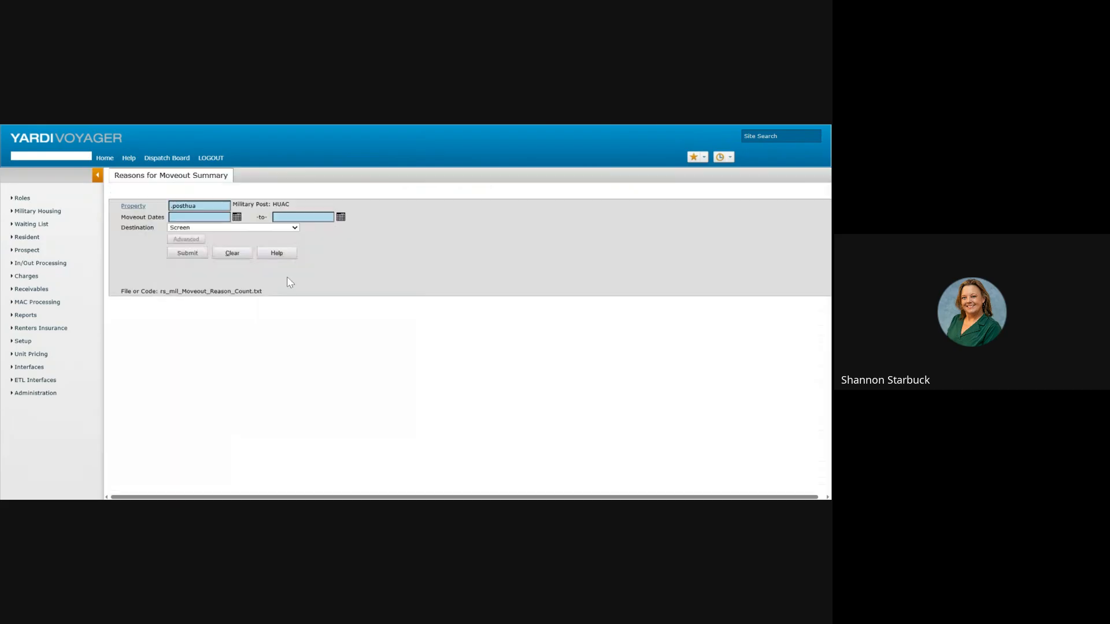
left_click(237, 217)
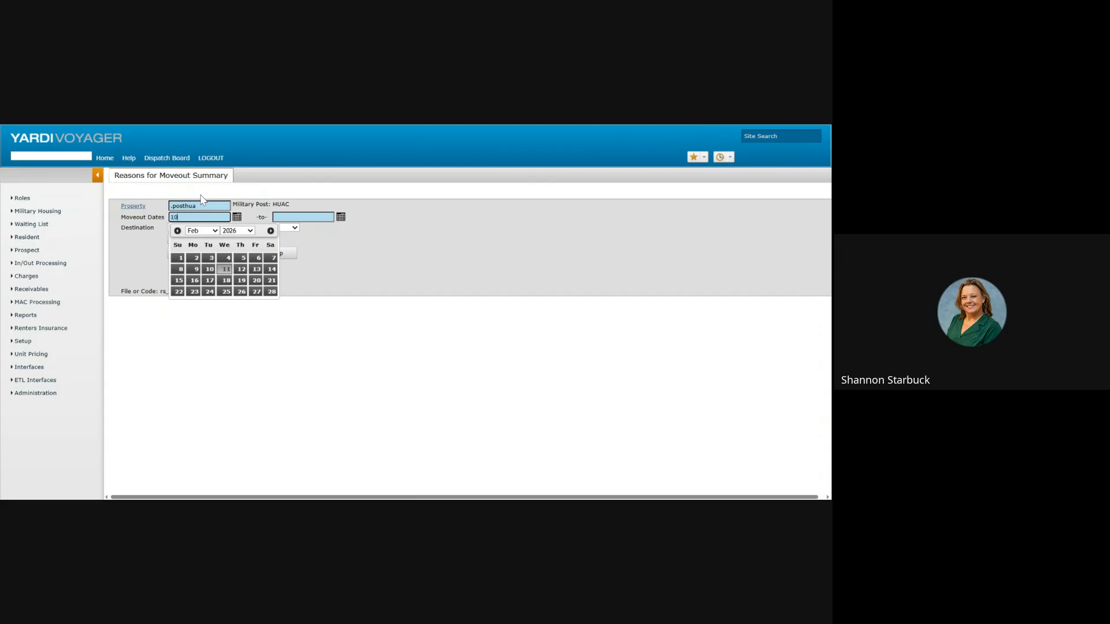
type("10/01/2025")
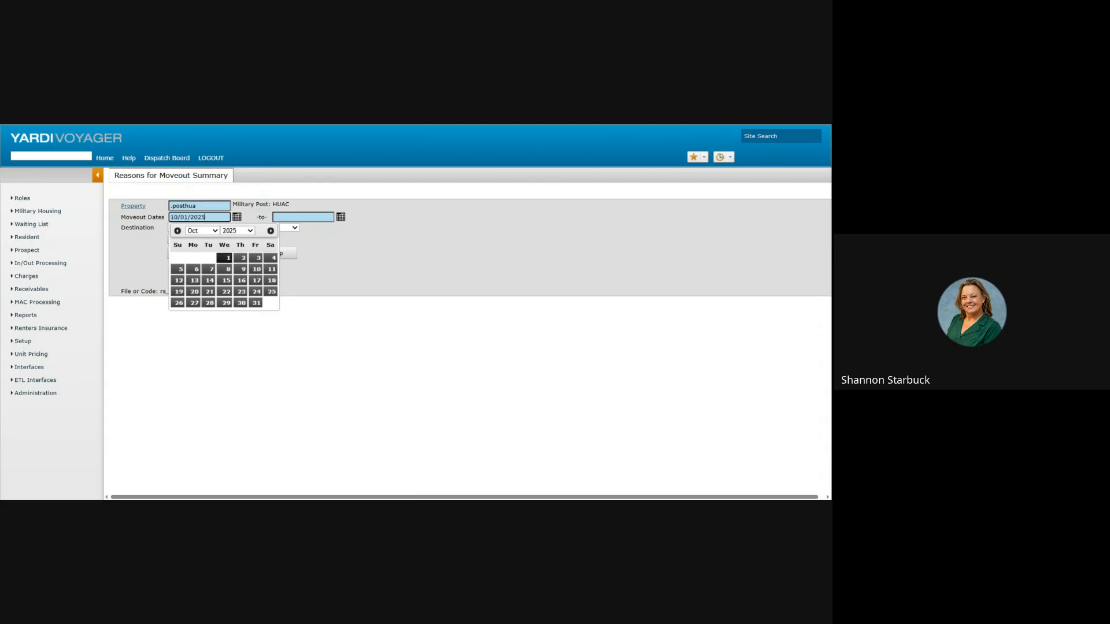
key("Tab")
type("1")
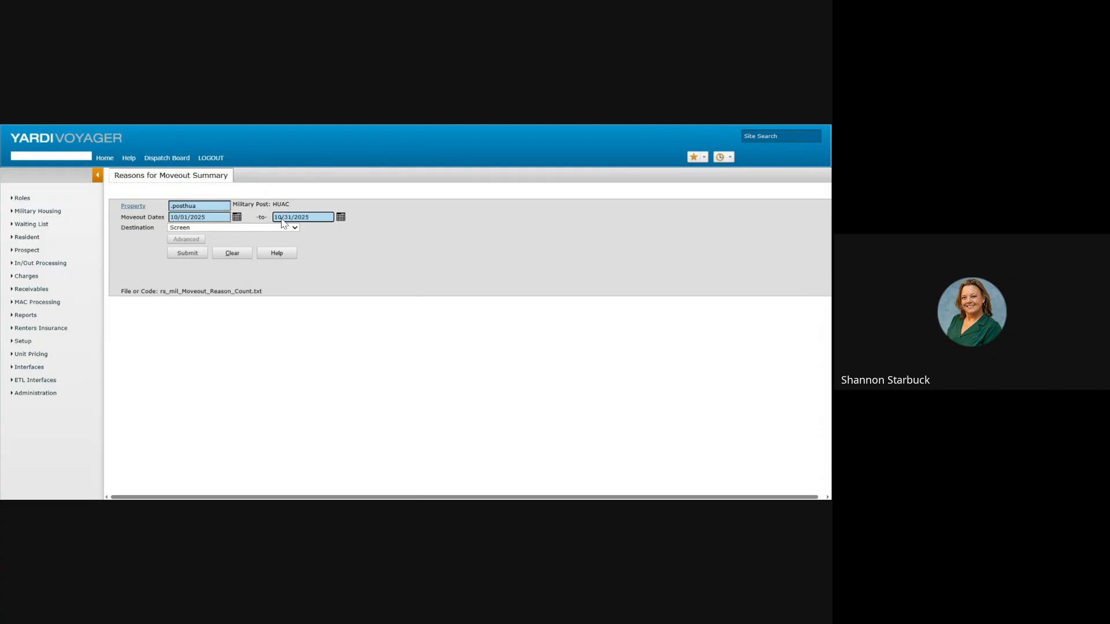
left_click(187, 255)
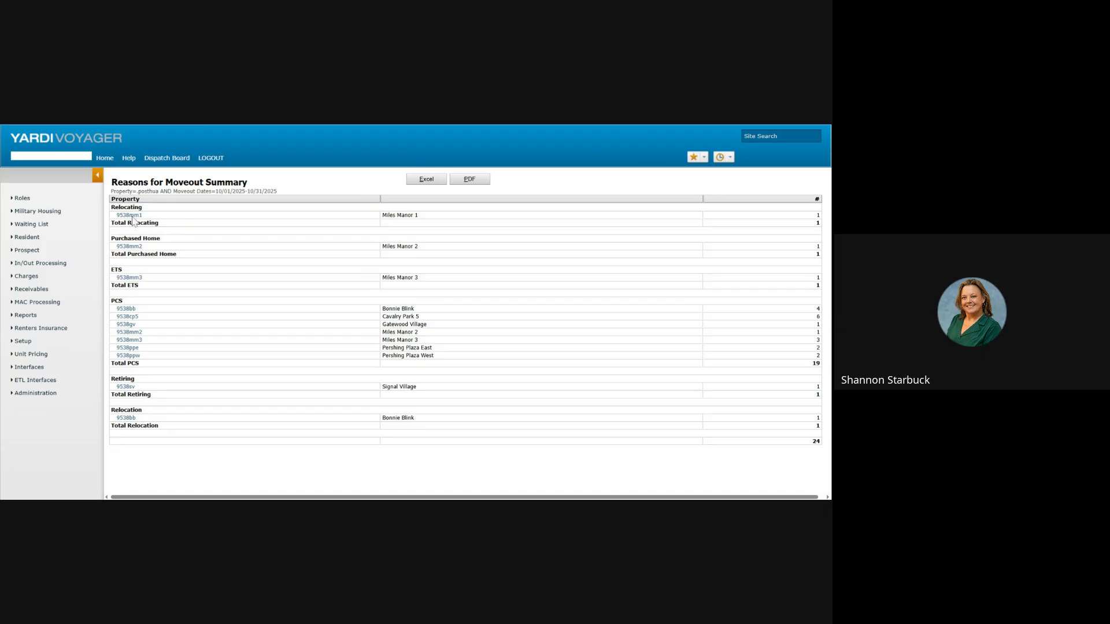
Step: Open property 9538bb's record, check its contacts, and return to its attributes
left_click(128, 309)
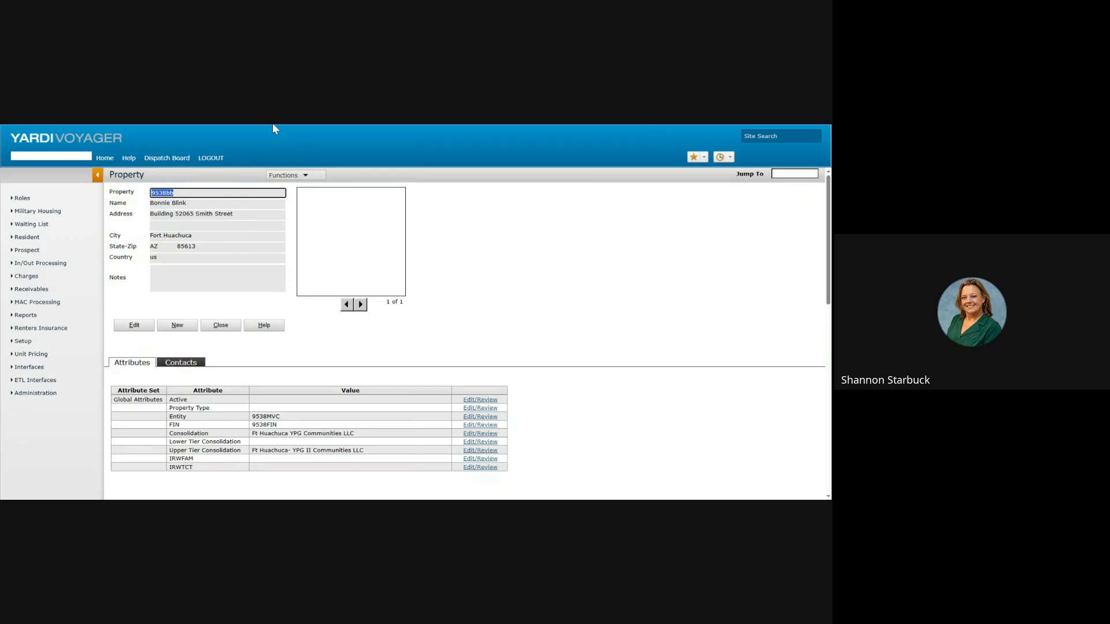
left_click(166, 364)
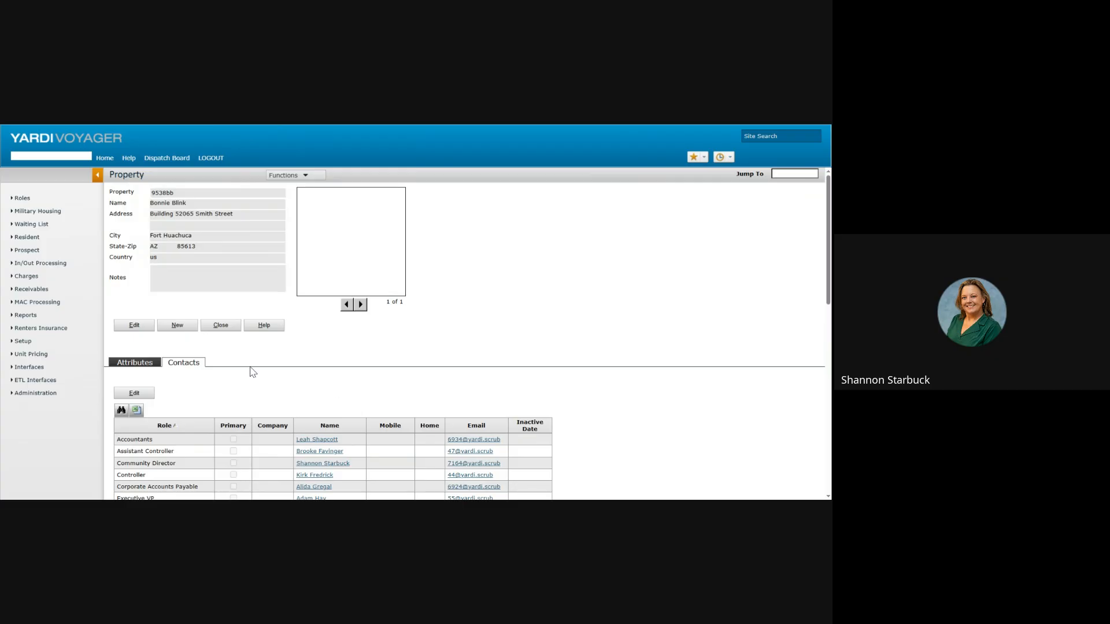
left_click(128, 364)
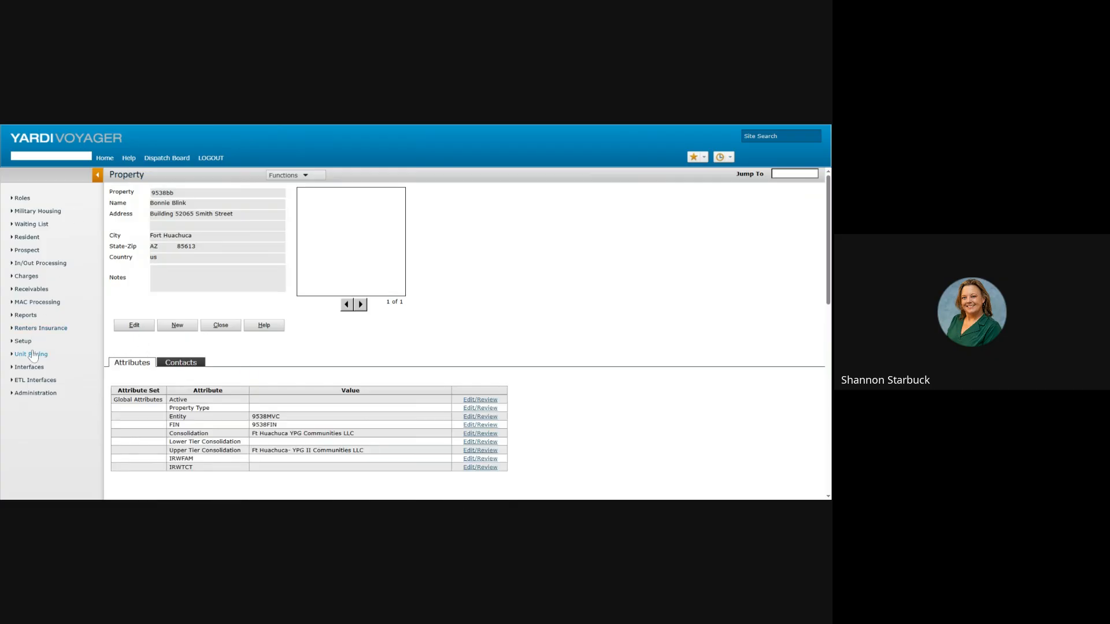
mouse_move(25, 317)
mouse_move(145, 480)
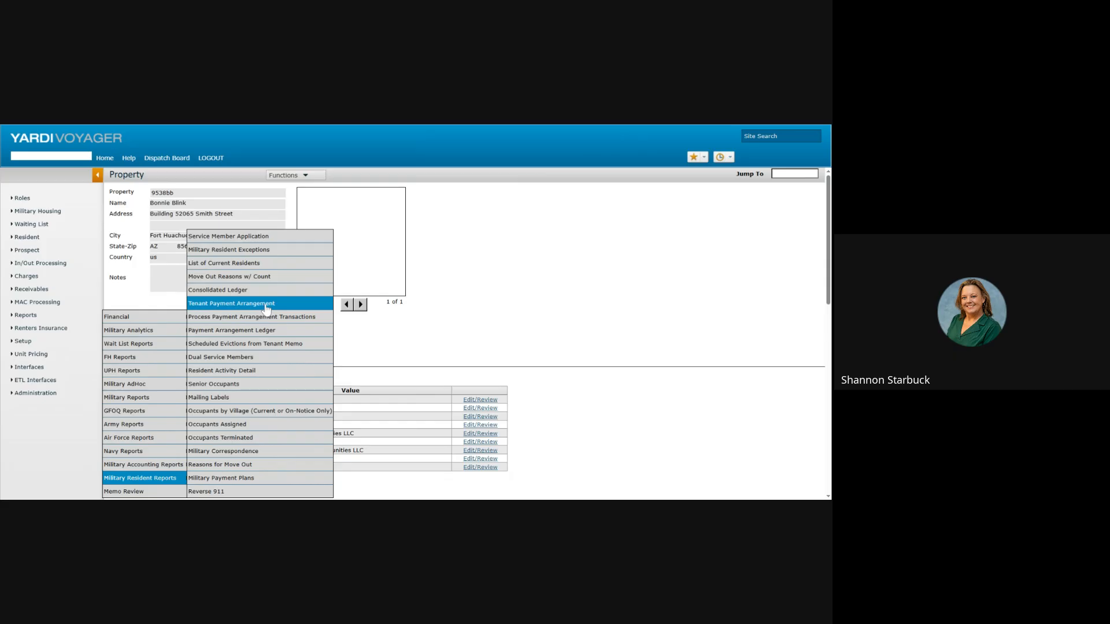
Step: Run Dual Service Members for Current residents With Deps and page through to page 2
left_click(253, 360)
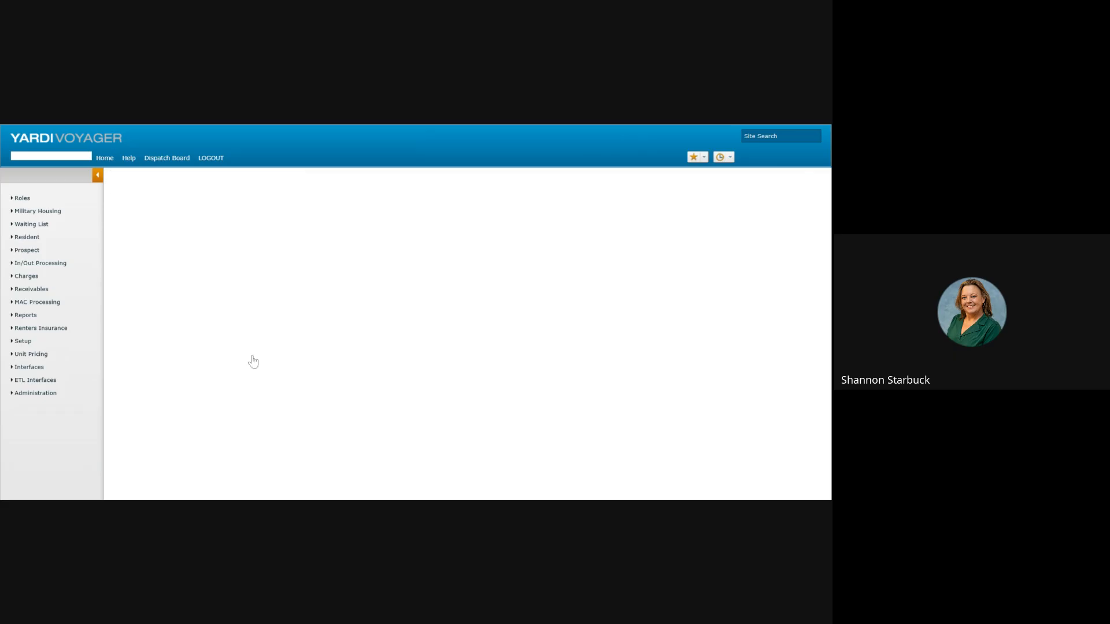
left_click(209, 223)
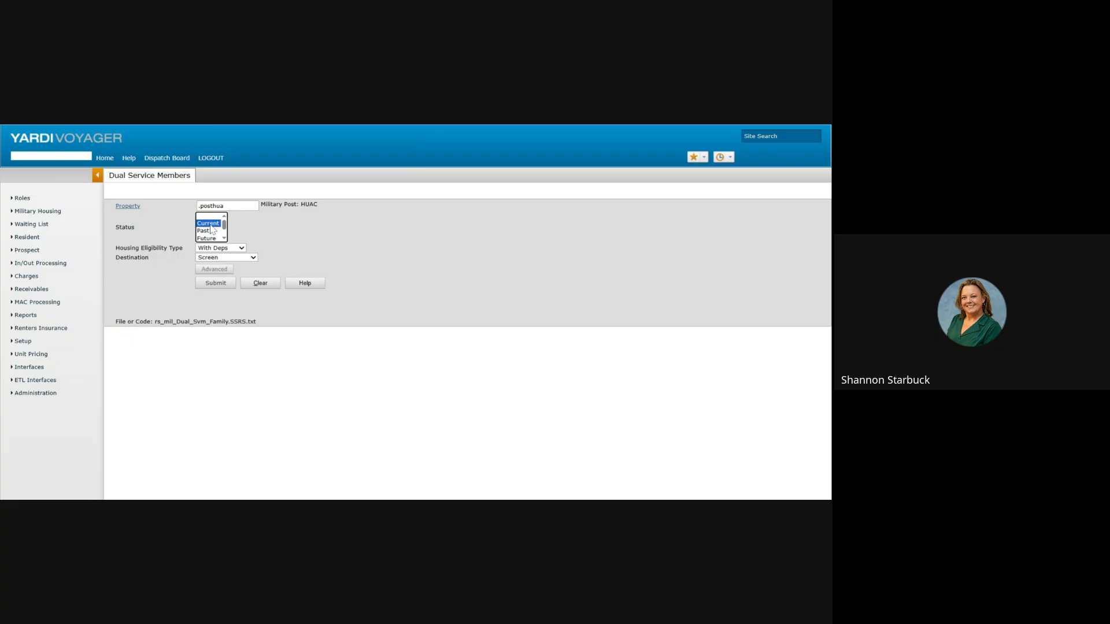
left_click(242, 250)
left_click(242, 251)
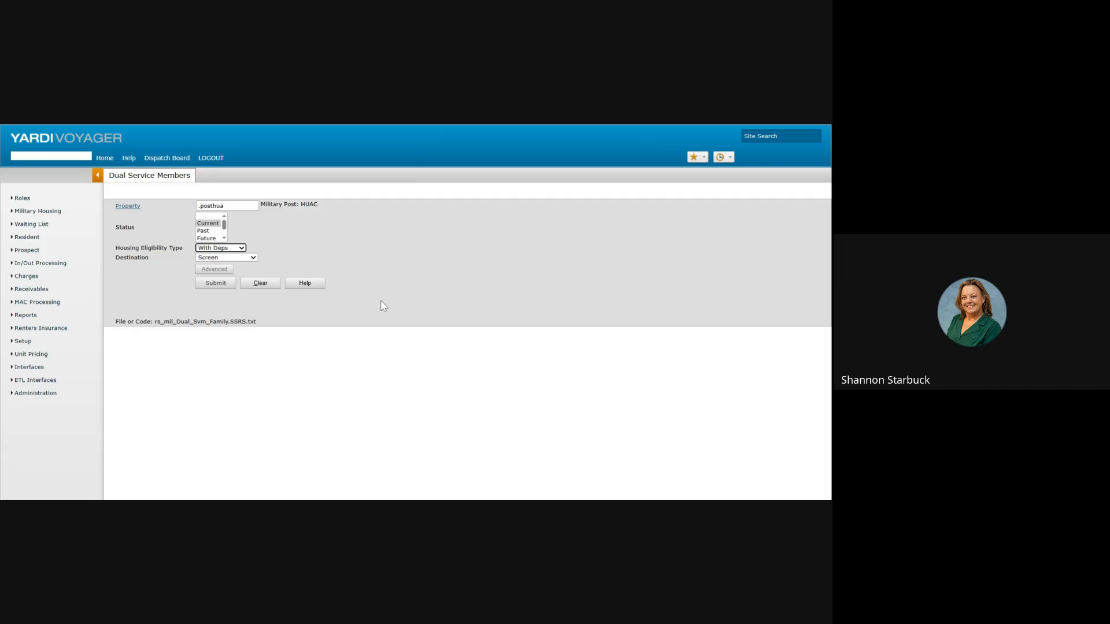
left_click(215, 284)
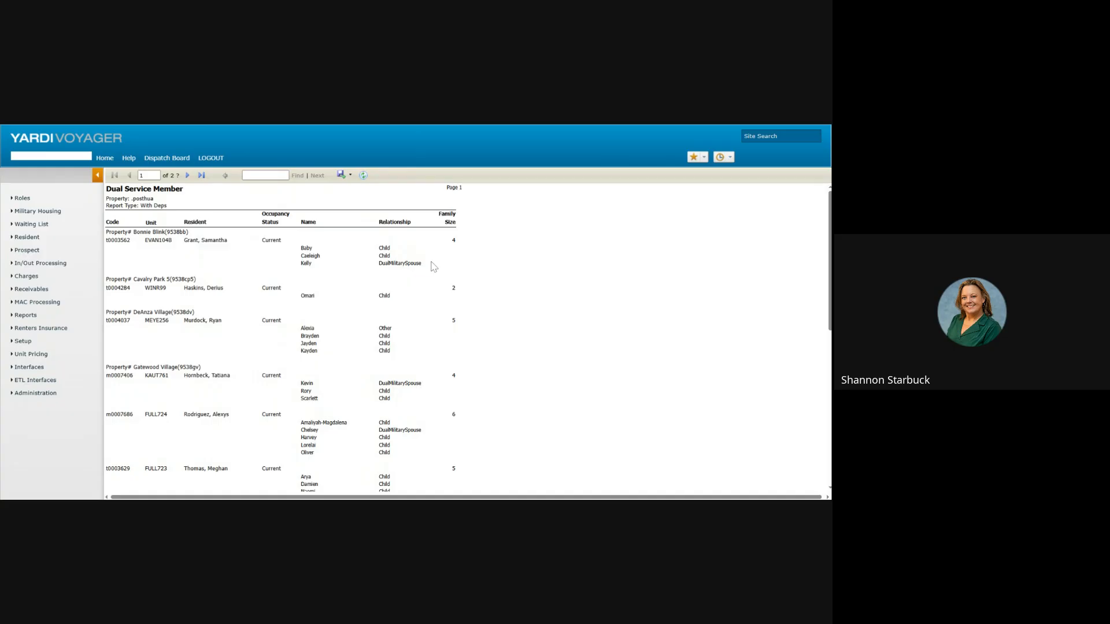
scroll(432, 266, "down", 3)
scroll(432, 266, "down", 1)
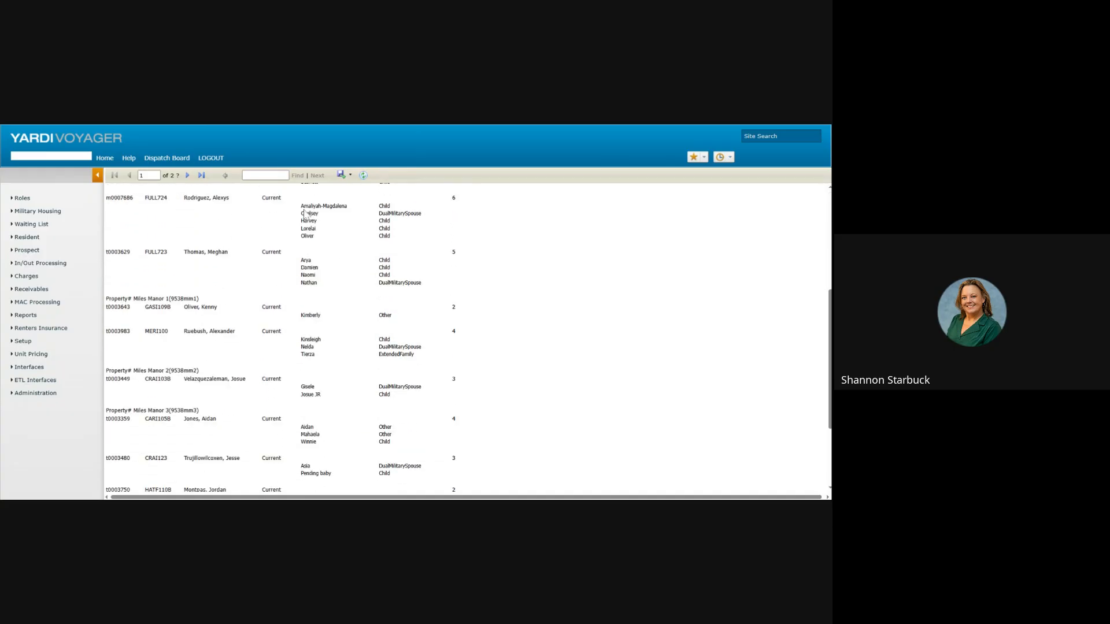
left_click(188, 175)
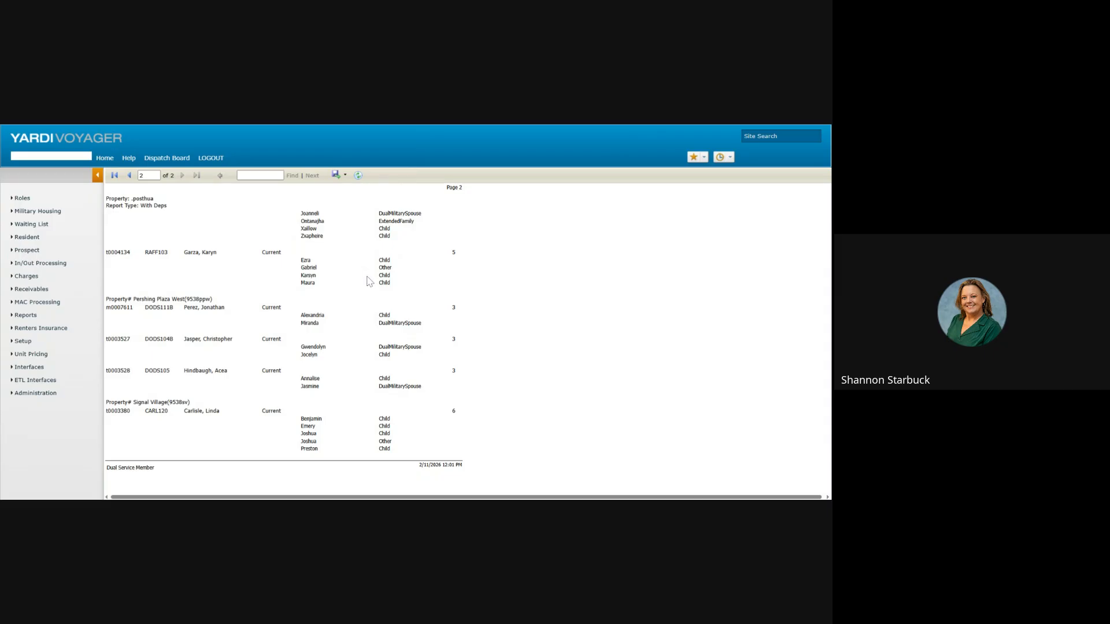
mouse_move(26, 315)
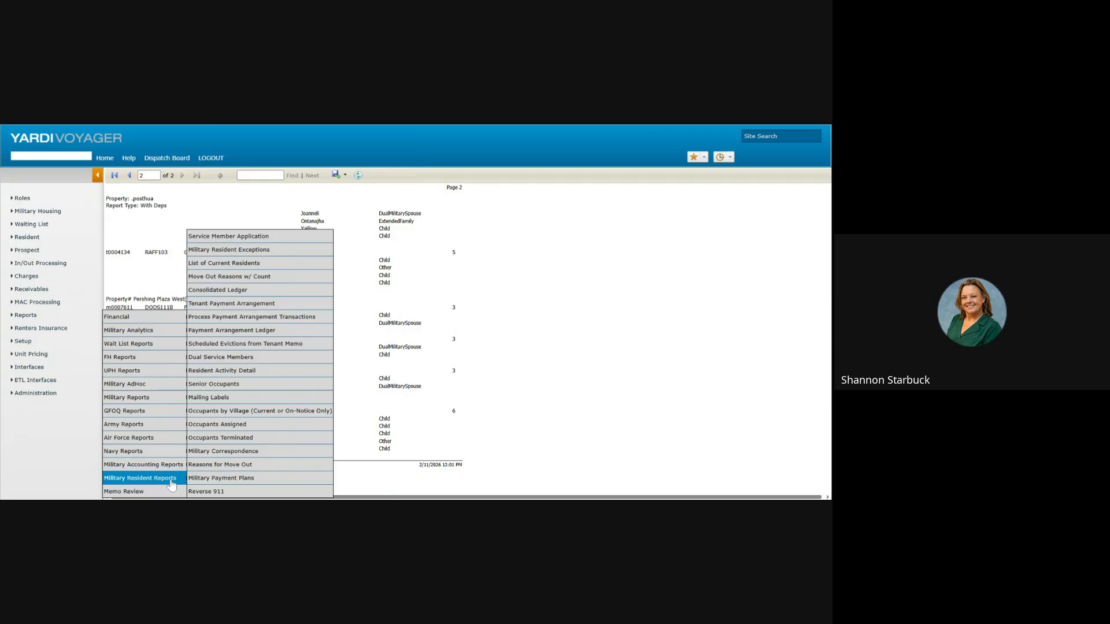
Step: Choose .posthua as the property and begin picking activity types
left_click(255, 375)
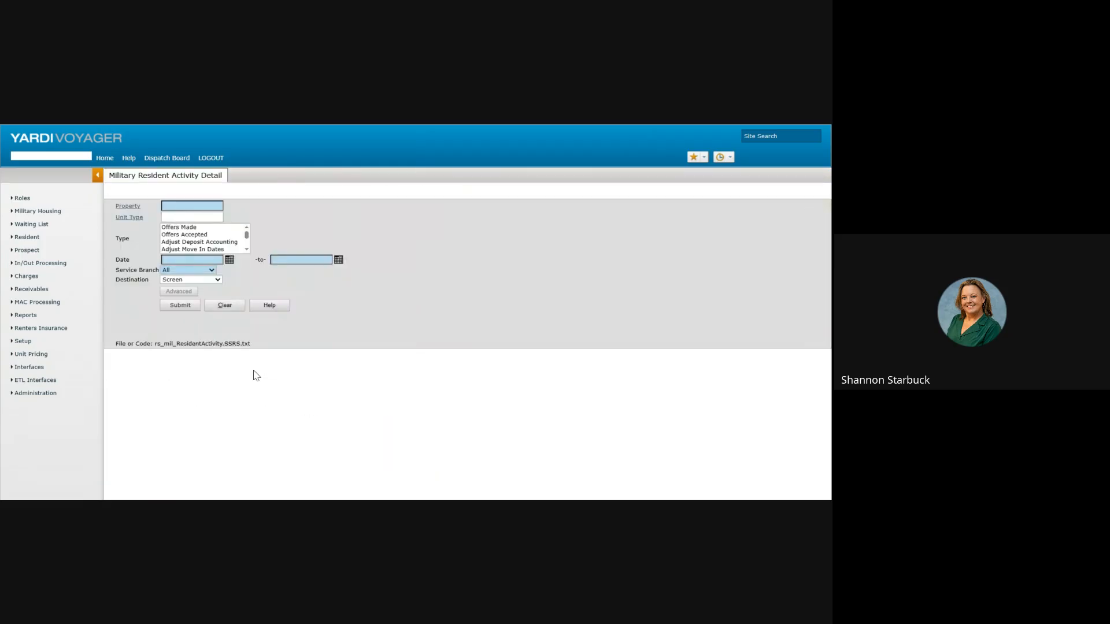
left_click(164, 207)
type("hua")
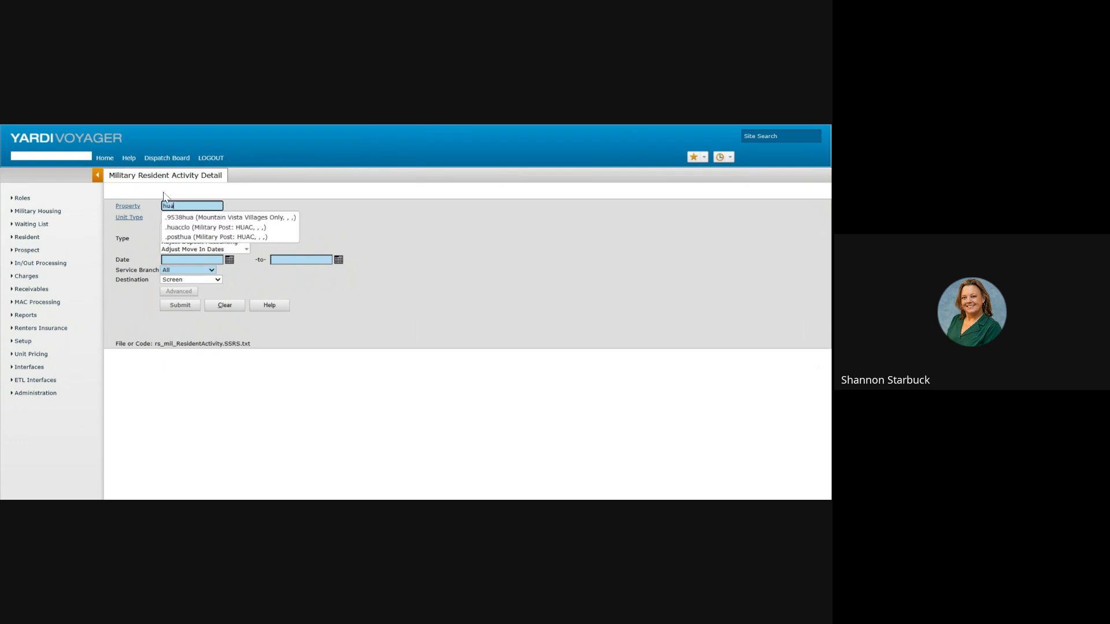
left_click(197, 237)
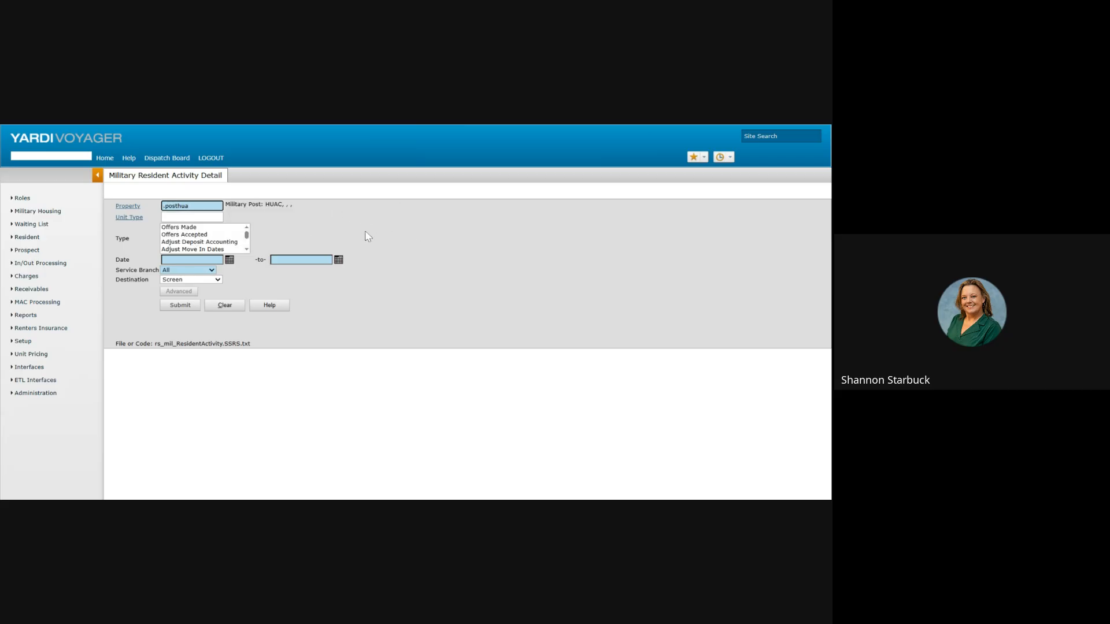
left_click(248, 234)
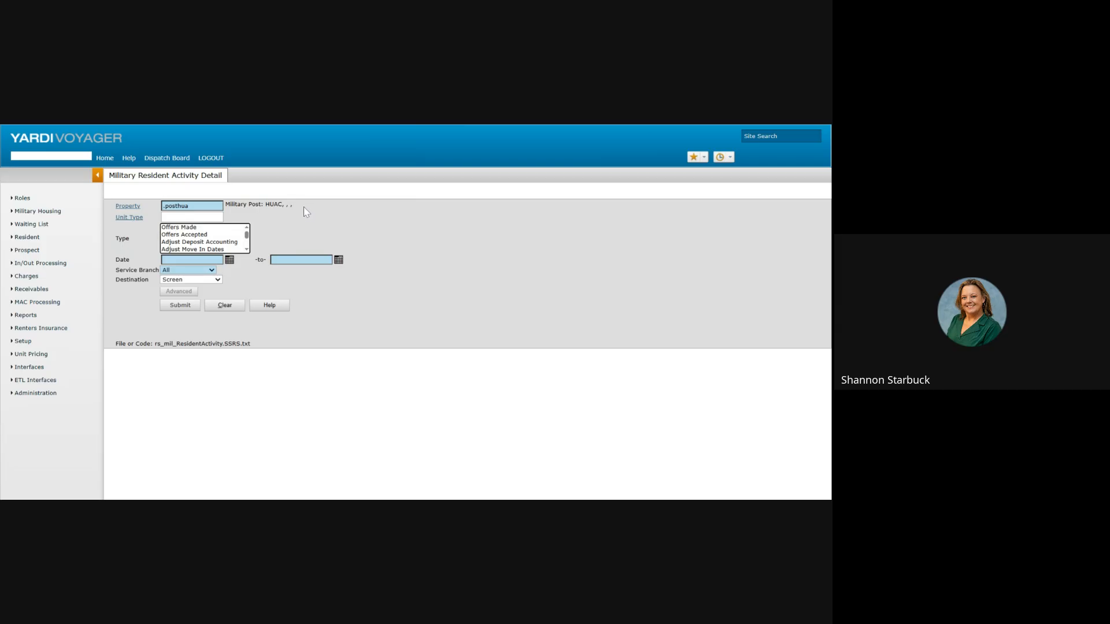
left_click(206, 229)
left_click(217, 235, "ctrl")
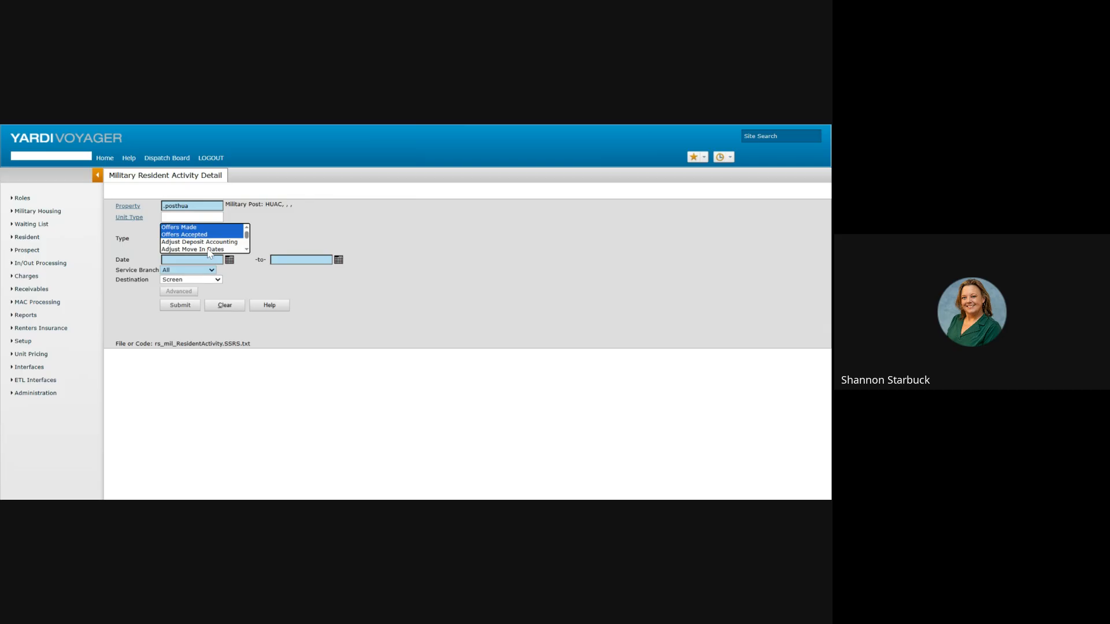
Step: Select Move In, Move Out, Notice Given and Lease Signed as the activity types
left_click(247, 249)
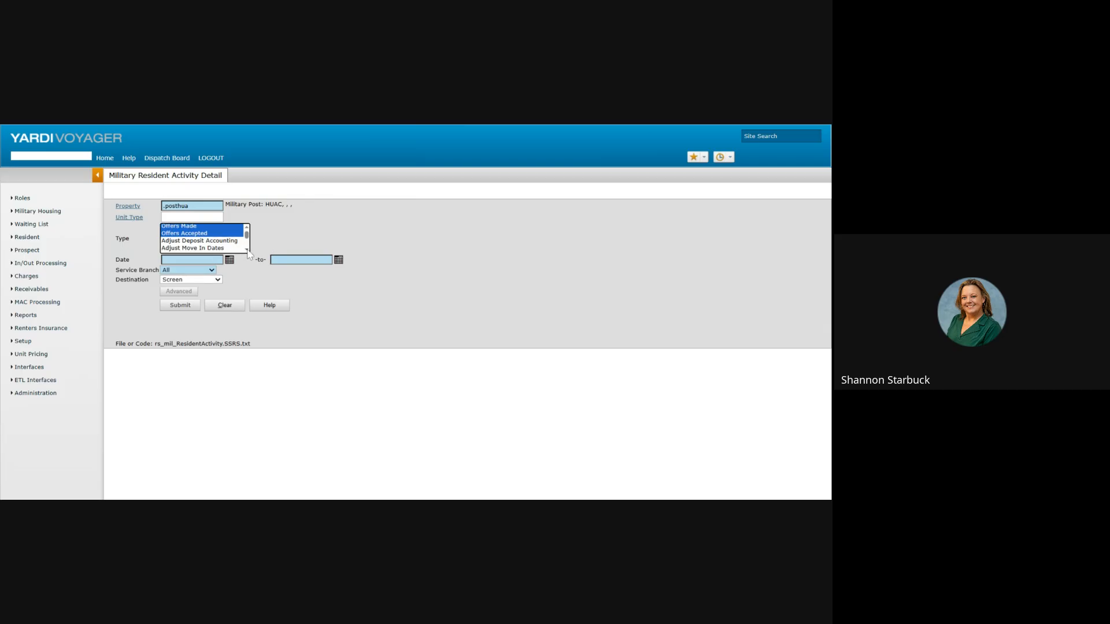
left_click(247, 250)
left_click(247, 250)
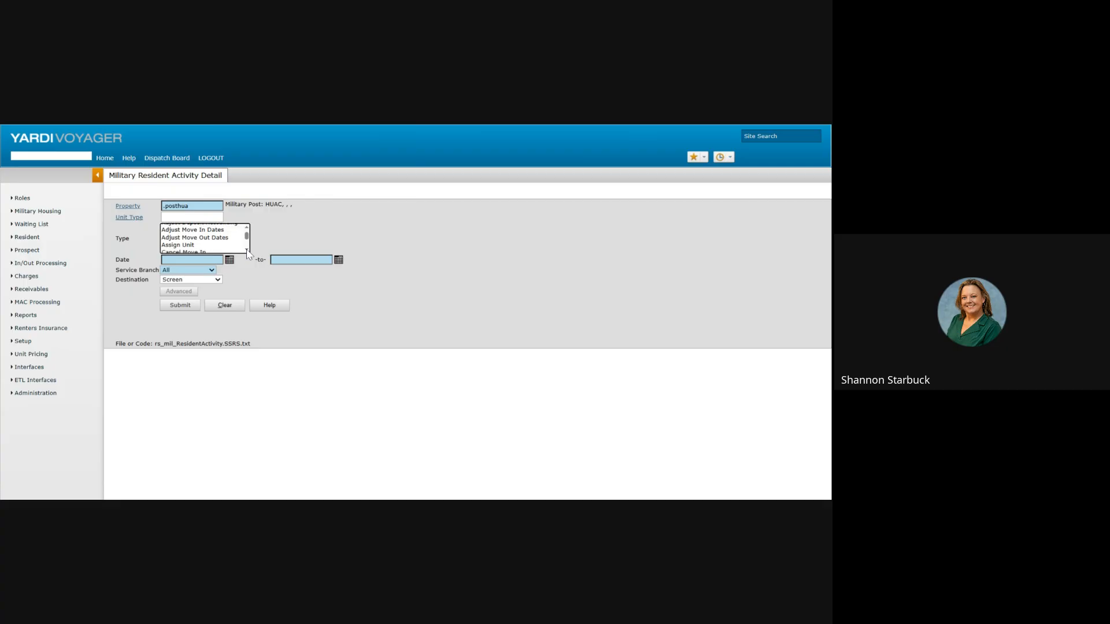
left_click(247, 250)
left_click(247, 249)
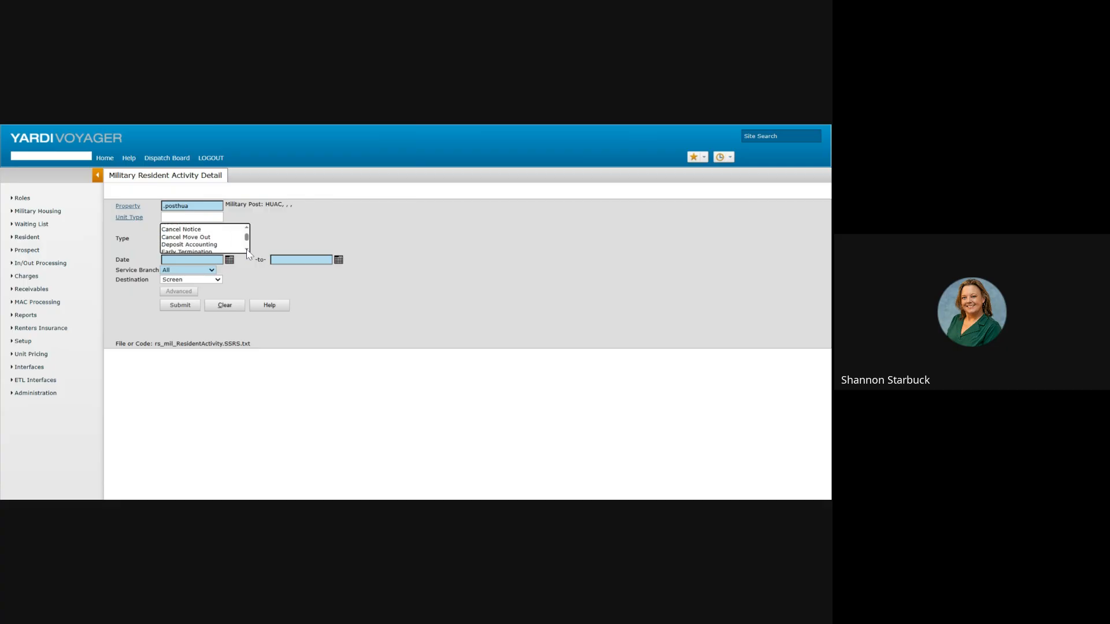
left_click(247, 250)
left_click(247, 250)
left_click(246, 250)
left_click(246, 250)
left_click(247, 250)
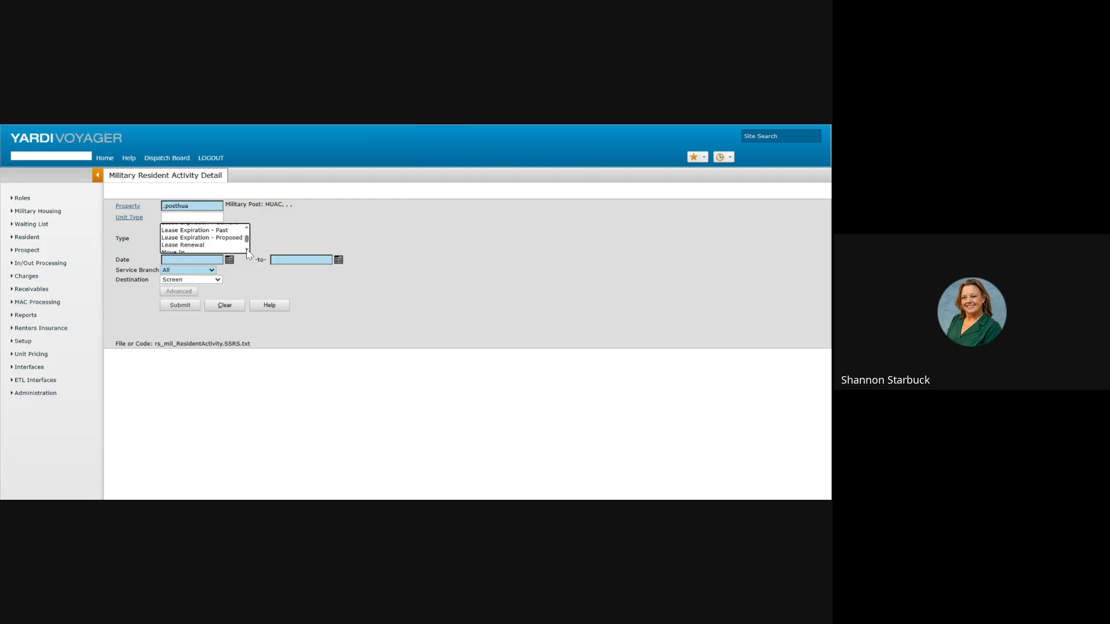
left_click(247, 250)
left_click(247, 250)
left_click(198, 236)
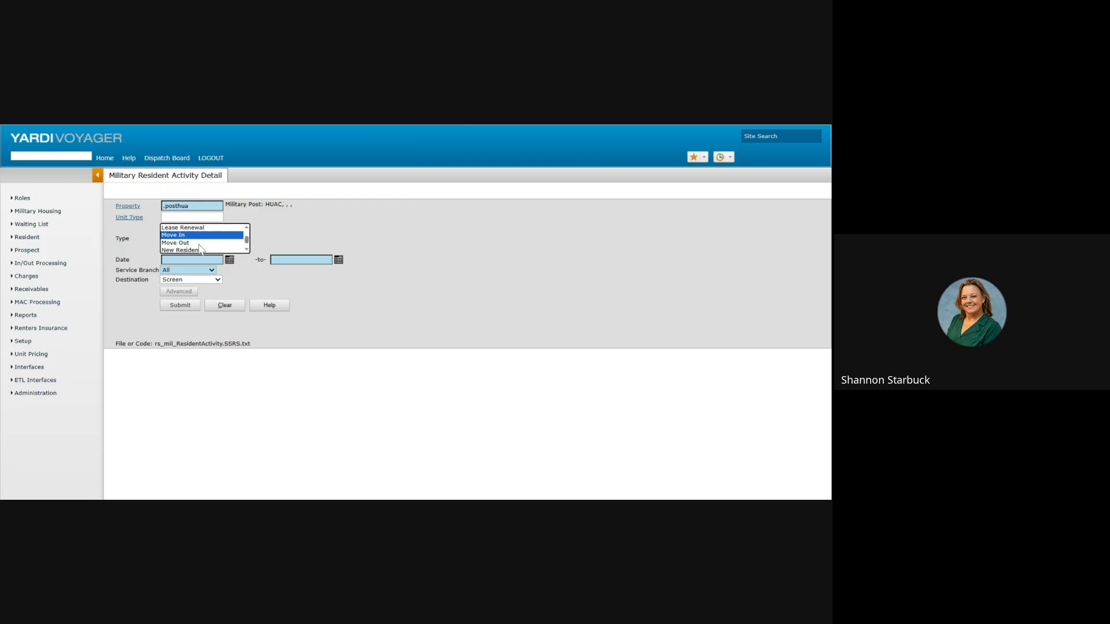
left_click(201, 250)
left_click(247, 250)
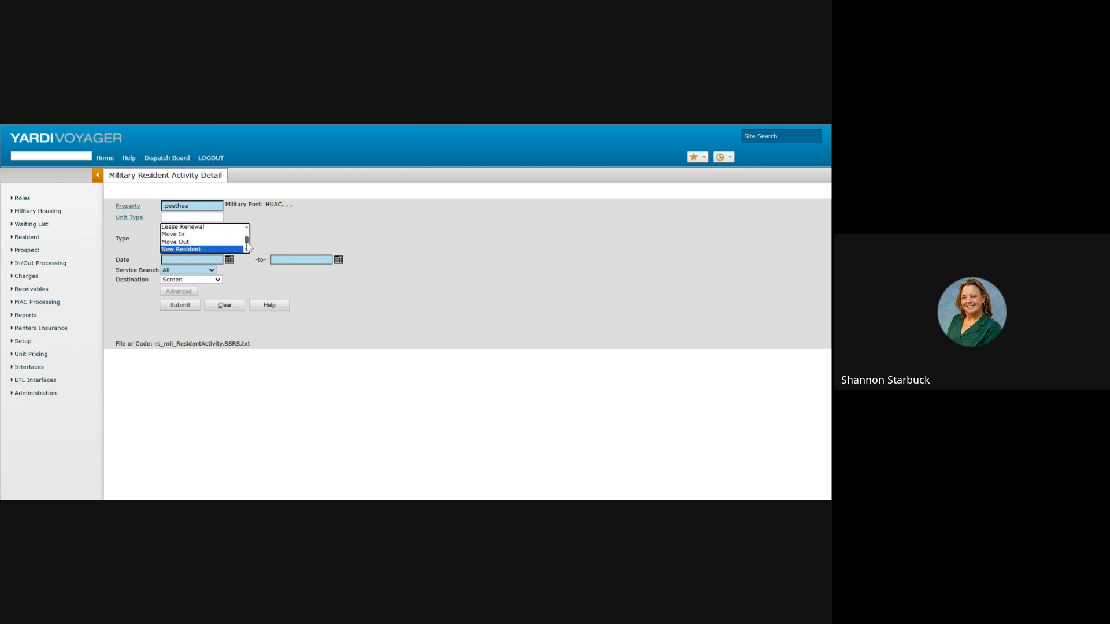
scroll(247, 253, "down", 1)
scroll(247, 253, "up", 3)
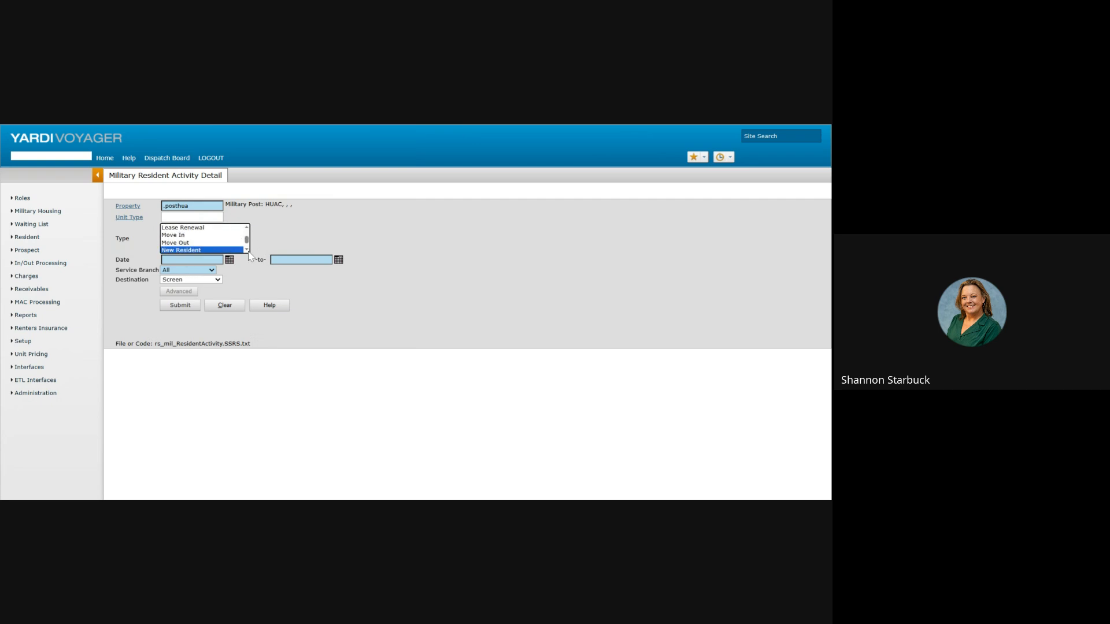
left_click(193, 236)
left_click(202, 243, "ctrl")
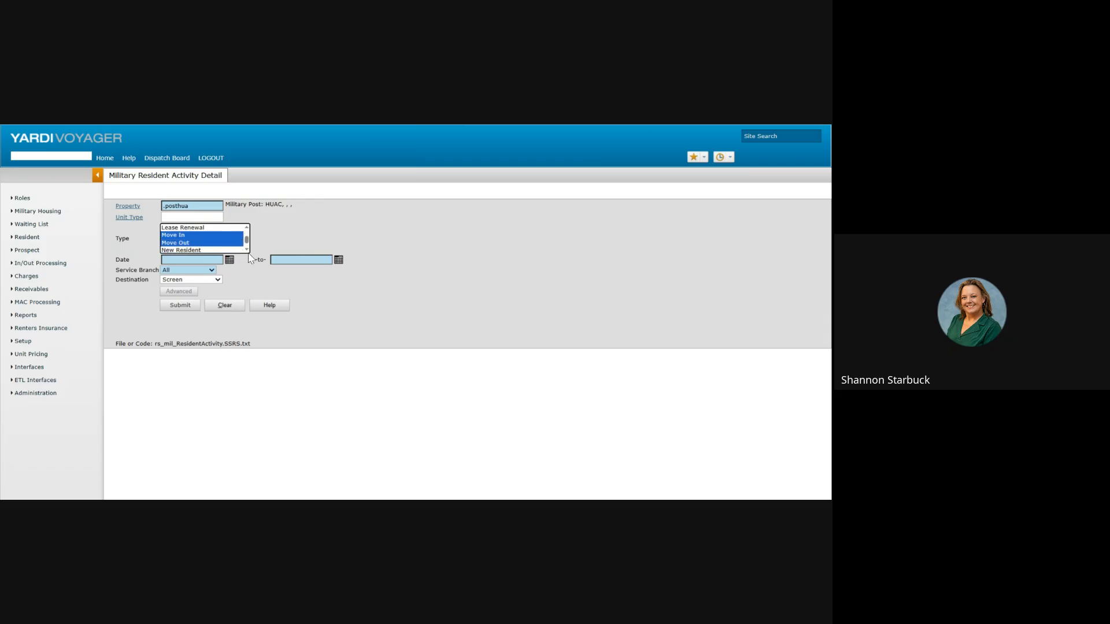
scroll(249, 252, "down", 1)
left_click(196, 241, "ctrl")
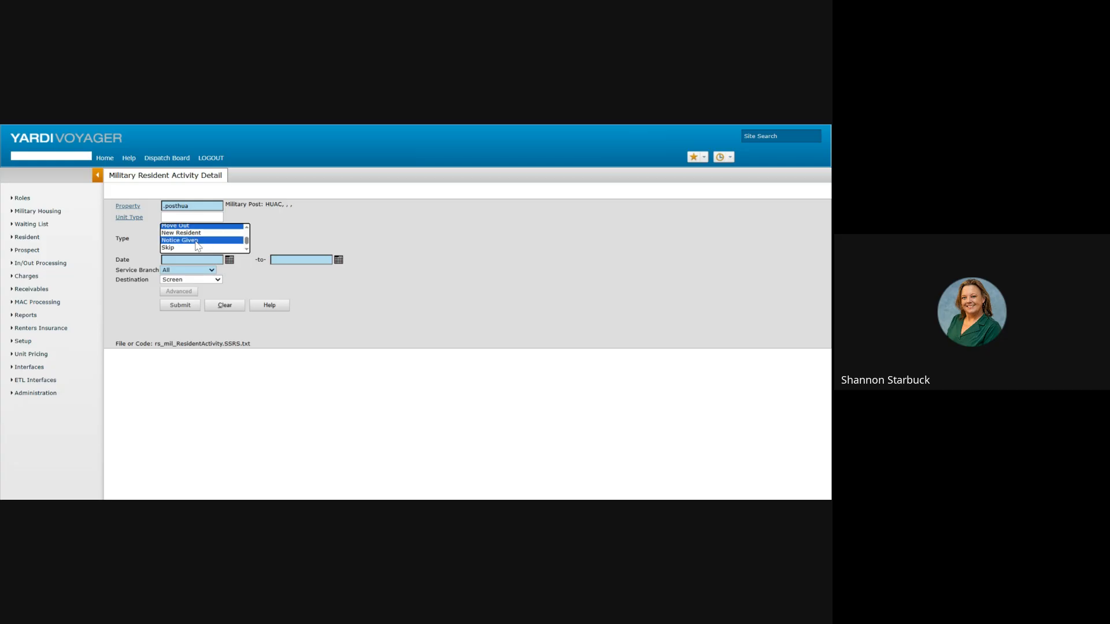
scroll(248, 254, "down", 1)
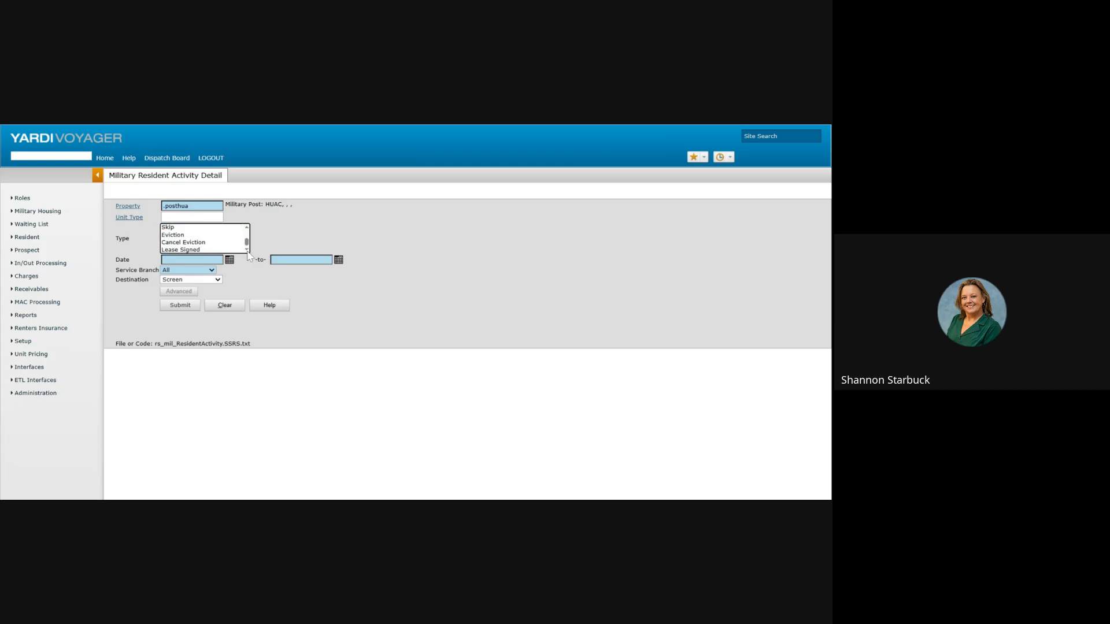
left_click(212, 250, "ctrl")
Step: Enter the 10/01/2025 to 10/31/2025 date range and submit the report
left_click(193, 259)
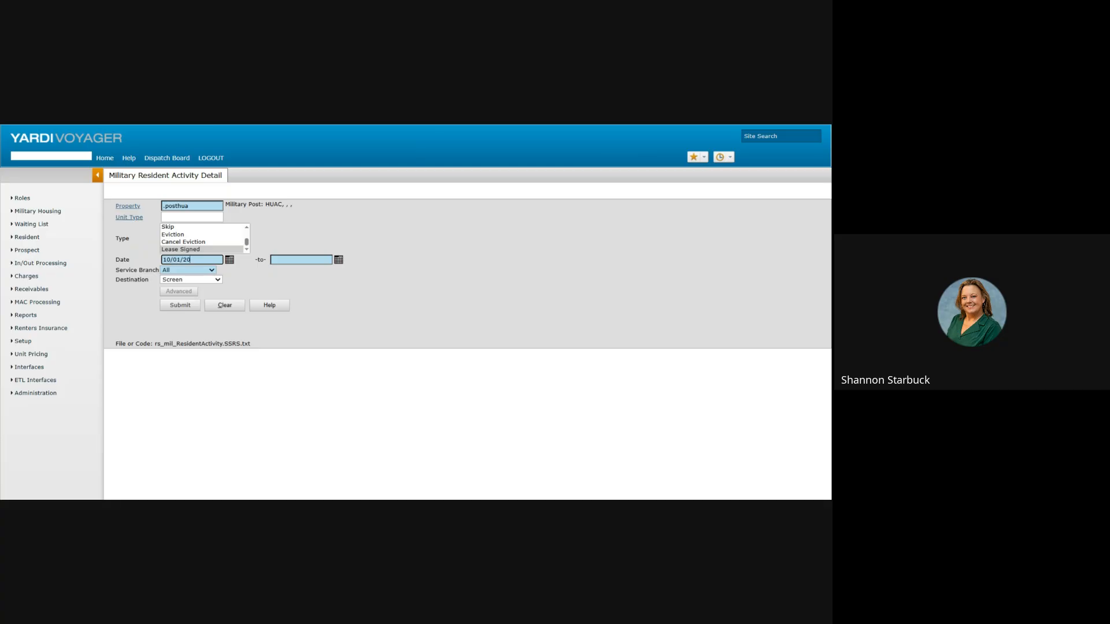
left_click(304, 261)
left_click(181, 307)
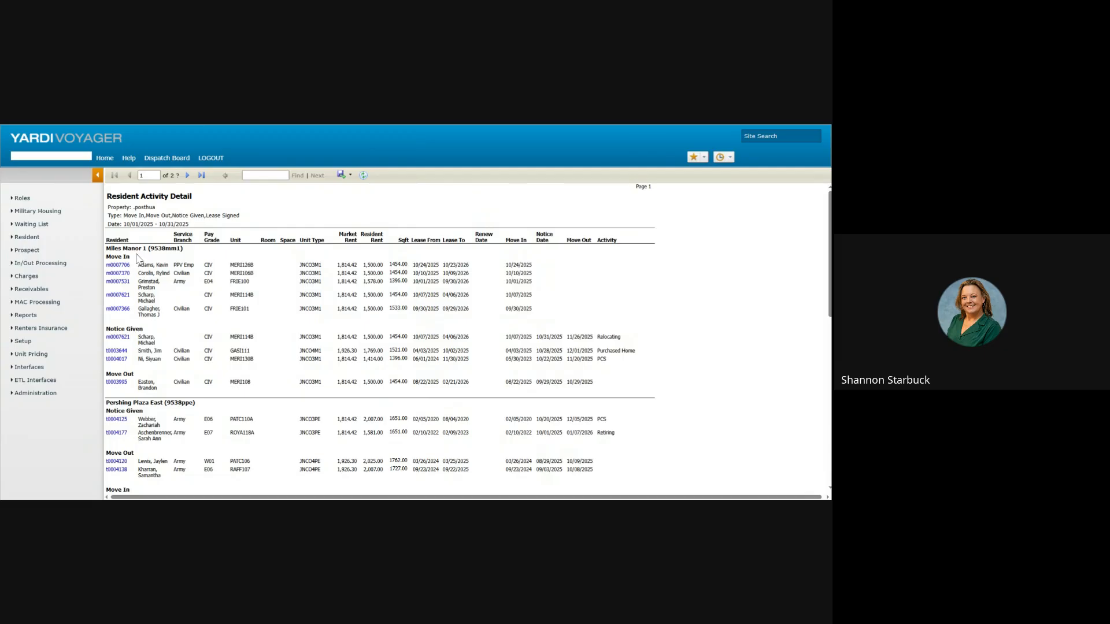
Step: Scroll the report, open one resident's record and return, then view export format choices
scroll(263, 314, "down", 3)
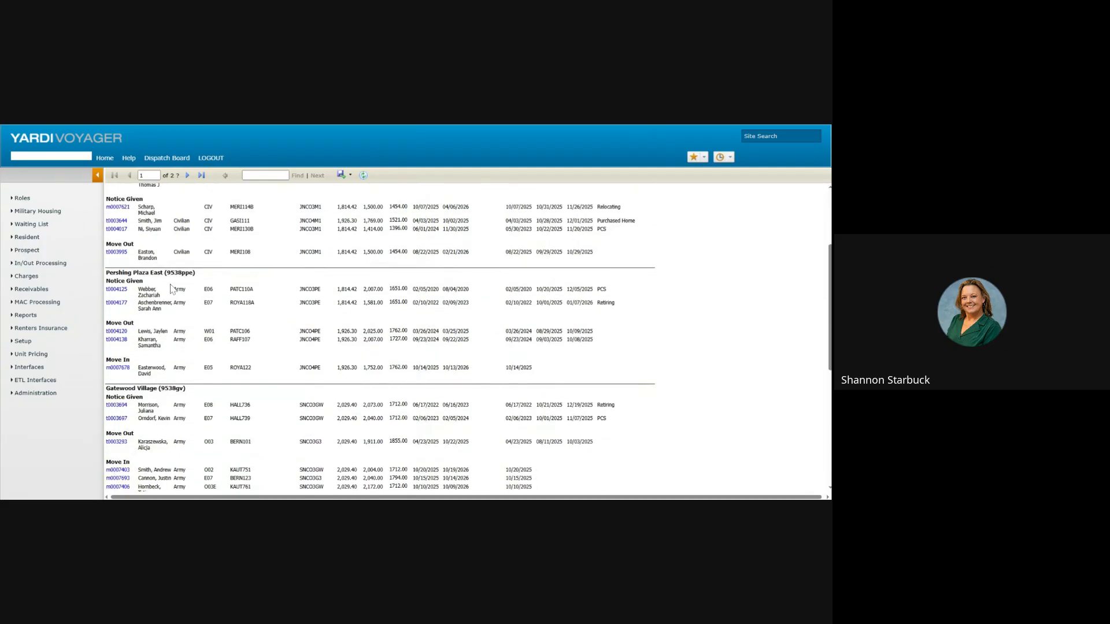
left_click(113, 303)
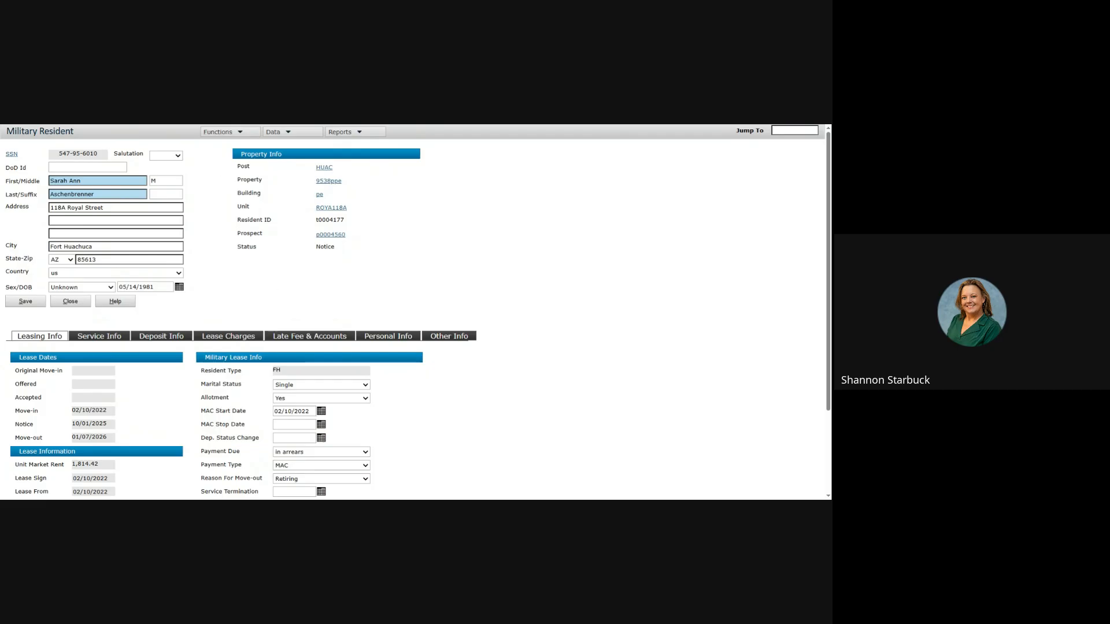
left_click(207, 125)
scroll(267, 336, "down", 4)
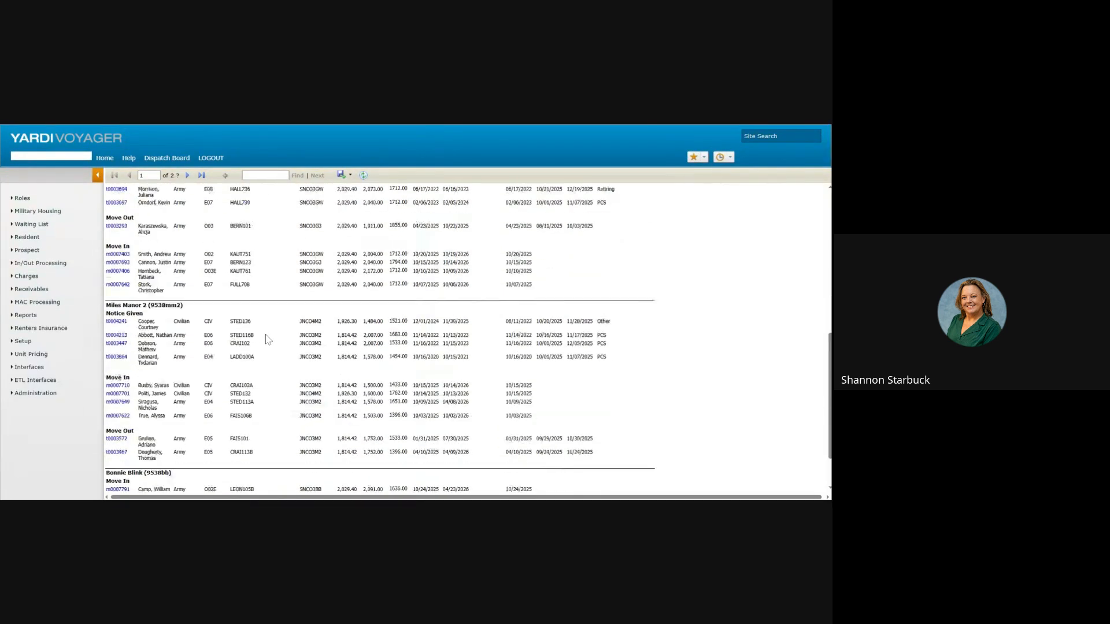
left_click(344, 176)
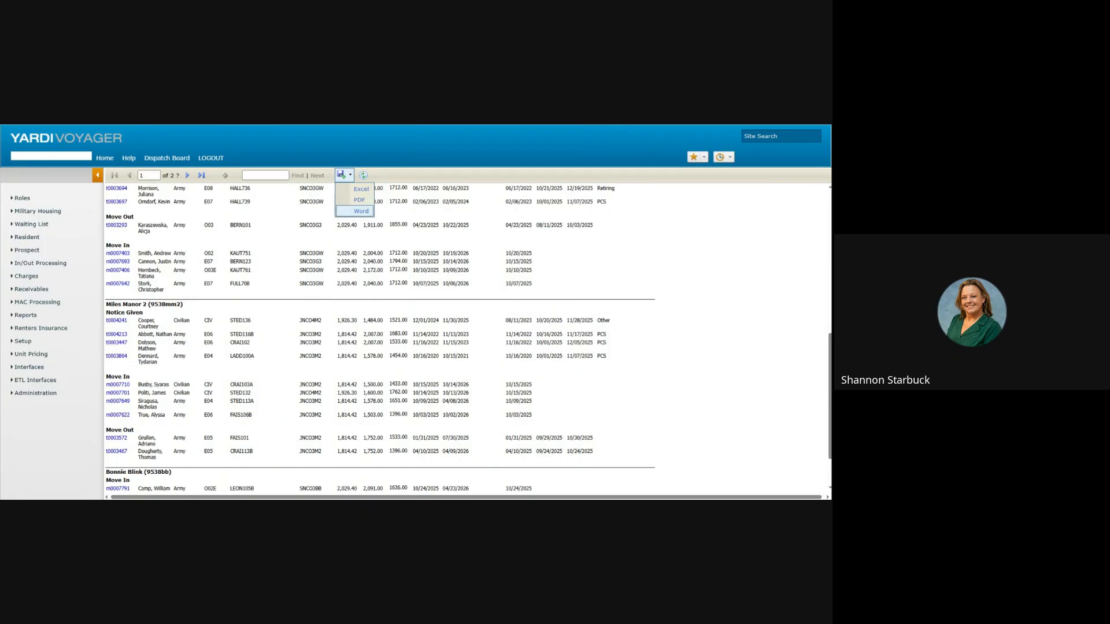
scroll(292, 295, "down", 2)
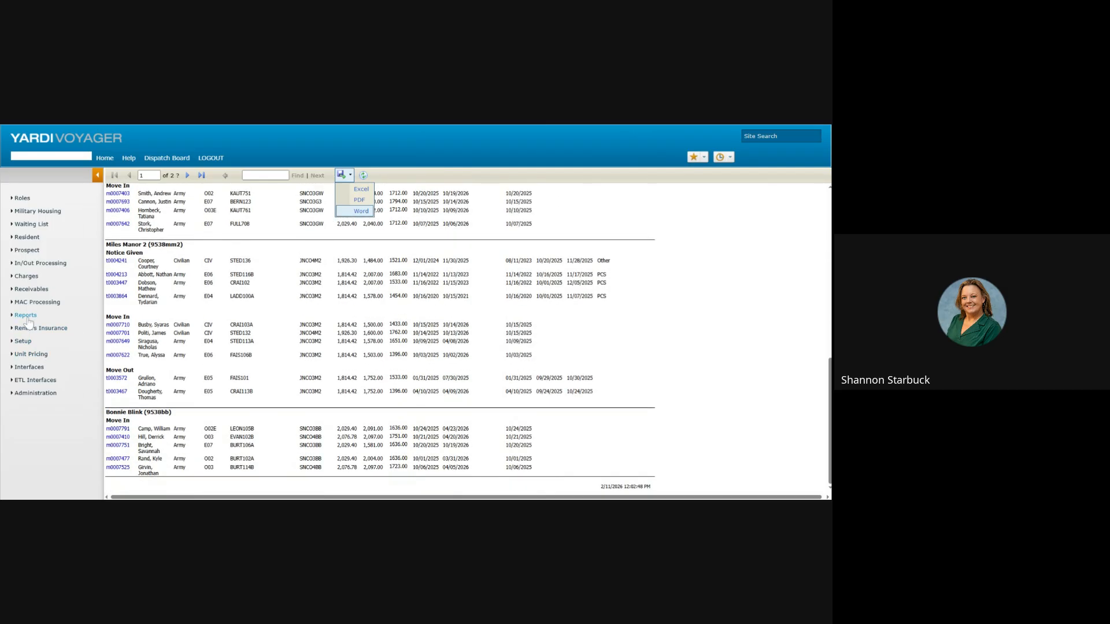
mouse_move(27, 321)
mouse_move(153, 483)
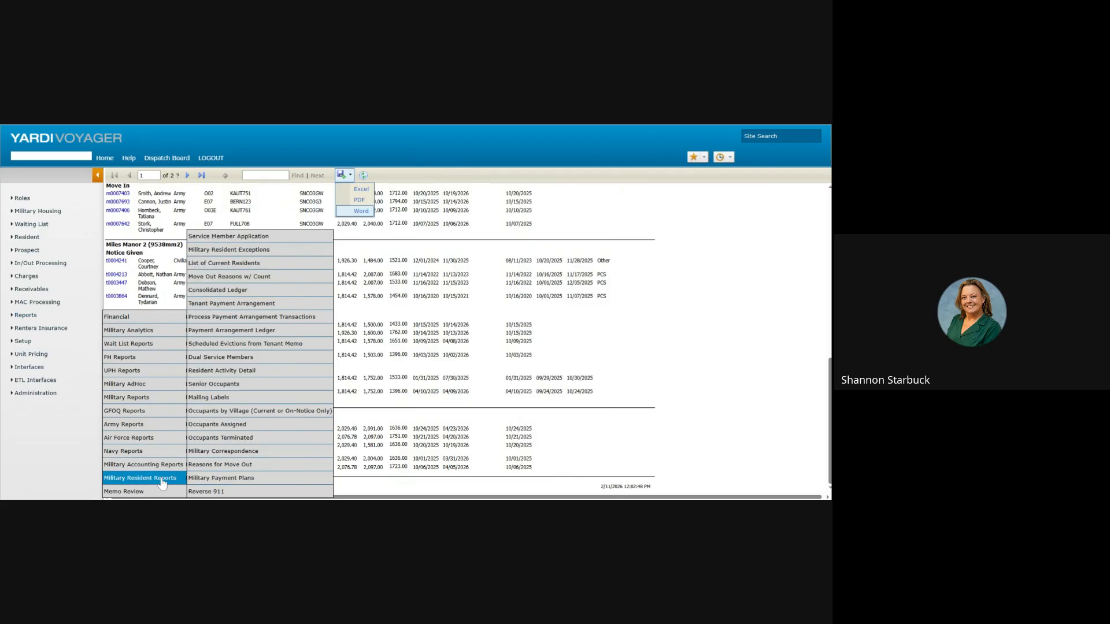
Step: Run Occupants by Village for post HUAC and property 9538mm1 (Miles Manor 1)
left_click(286, 412)
left_click(179, 214)
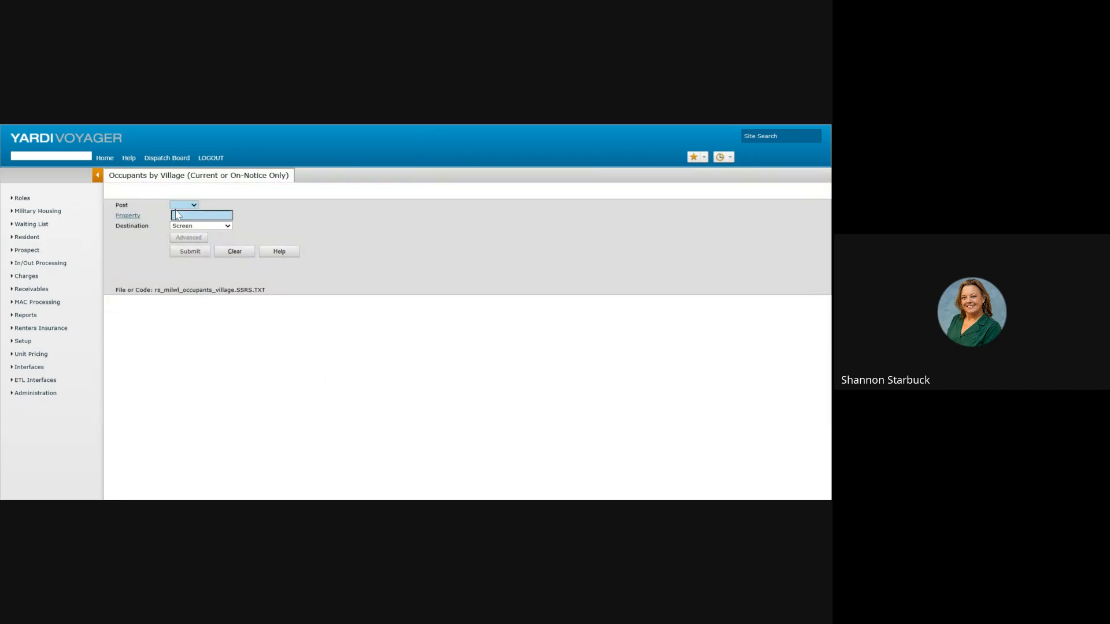
left_click(179, 236)
left_click(191, 215)
key("BackSpace")
key("BackSpace")
key("BackSpace")
left_click(128, 216)
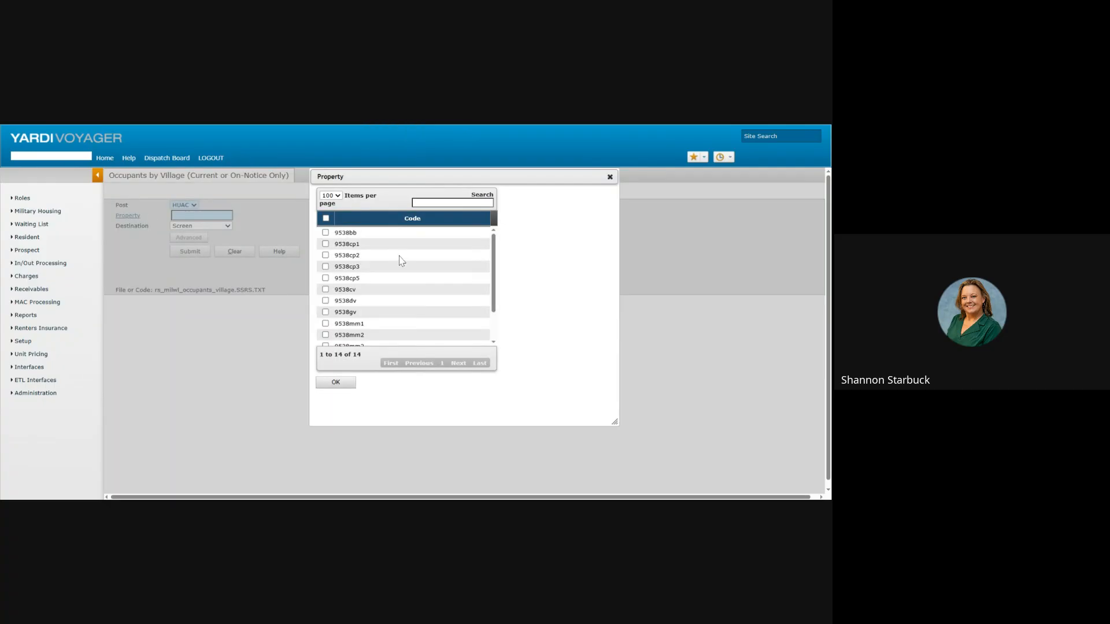
left_click(325, 324)
left_click(336, 382)
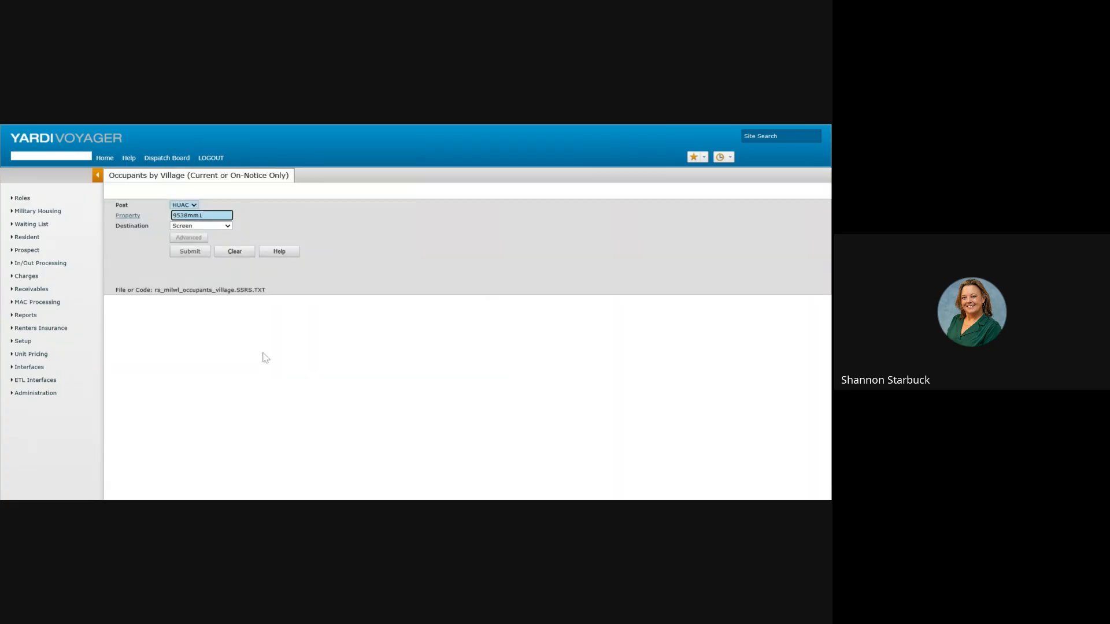
left_click(187, 252)
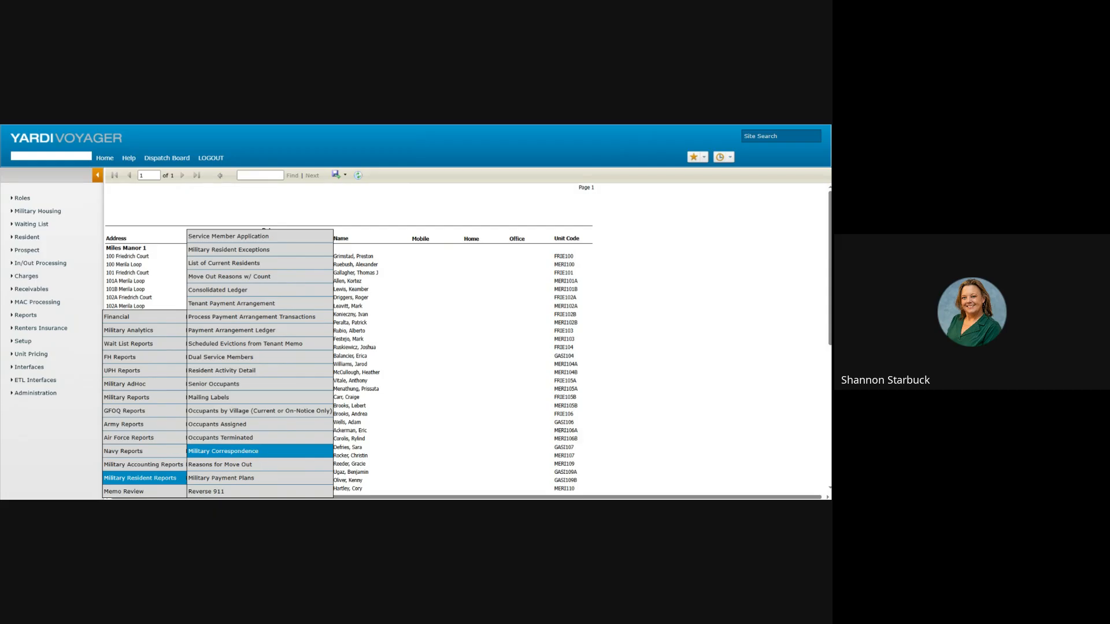
Step: Run Reasons for Move Out for 10/01/2026 to 10/31/2026, returning an empty 0% report
left_click(257, 467)
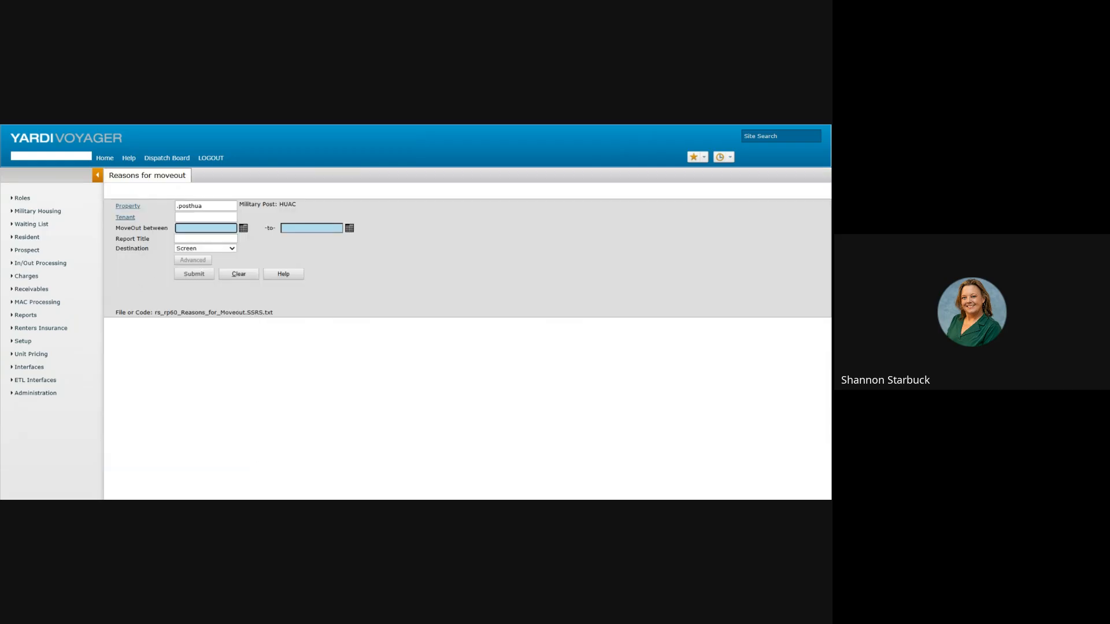
type("10/01/2026")
key("Tab")
type("10/31/2026")
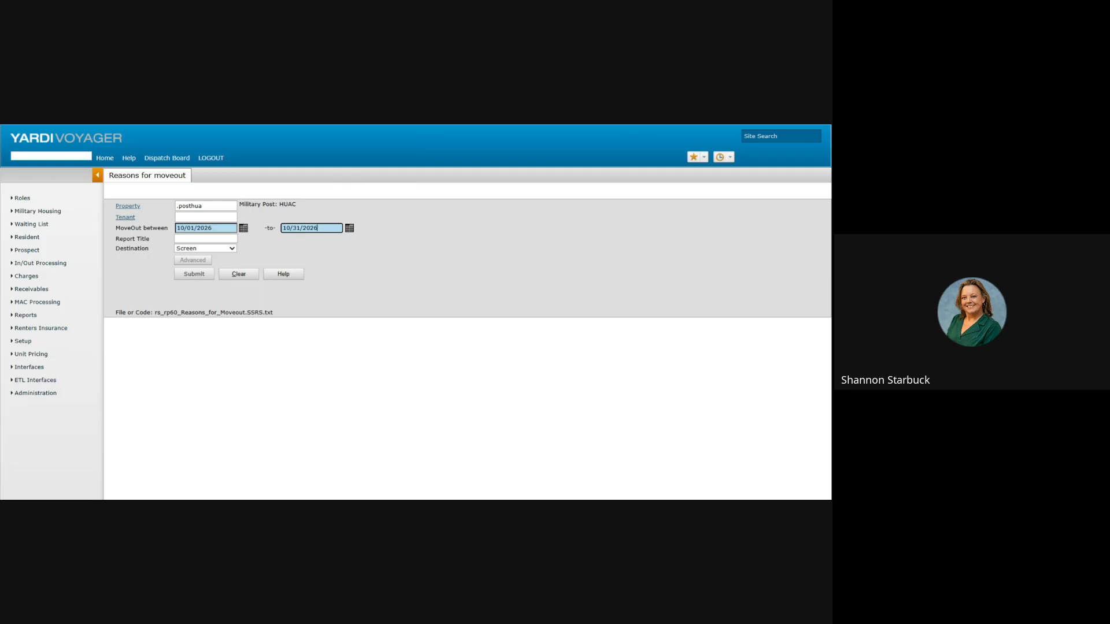
left_click(191, 275)
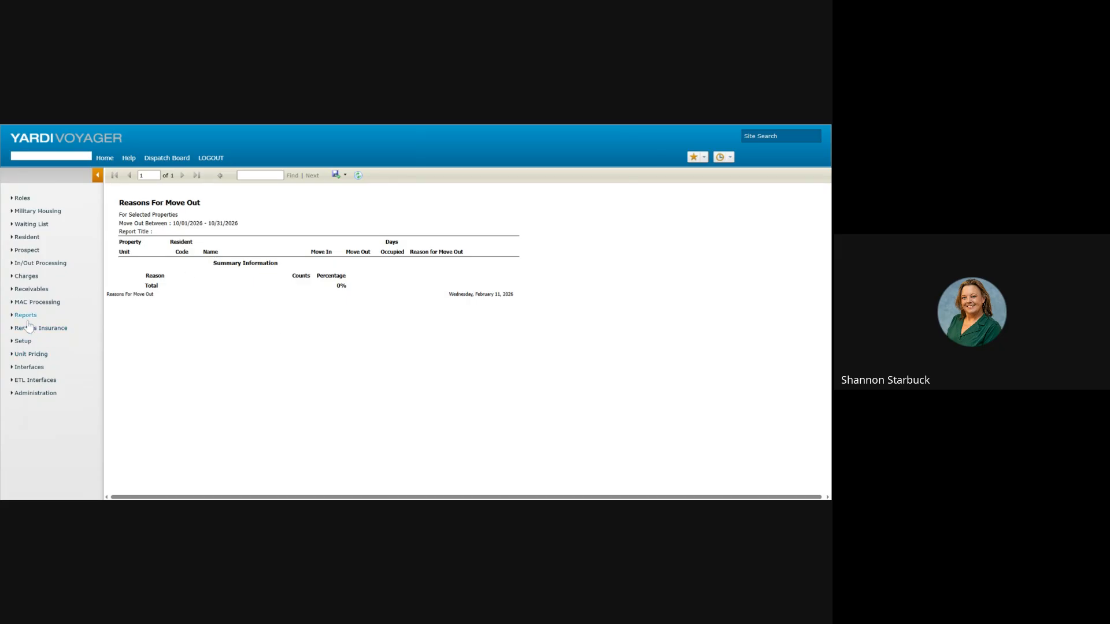
mouse_move(29, 318)
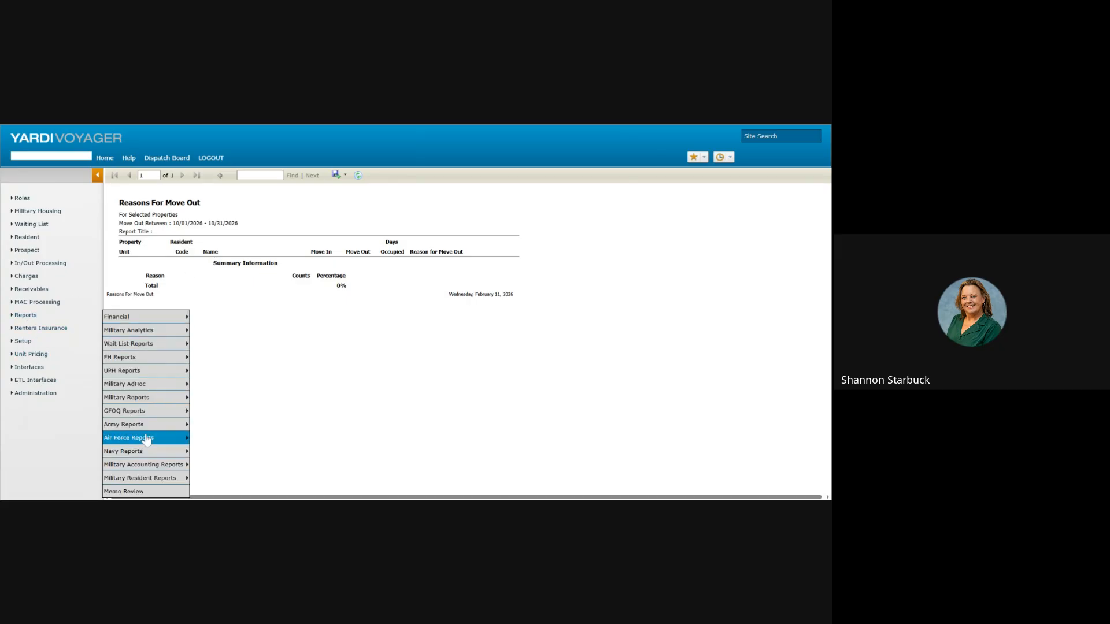
mouse_move(137, 482)
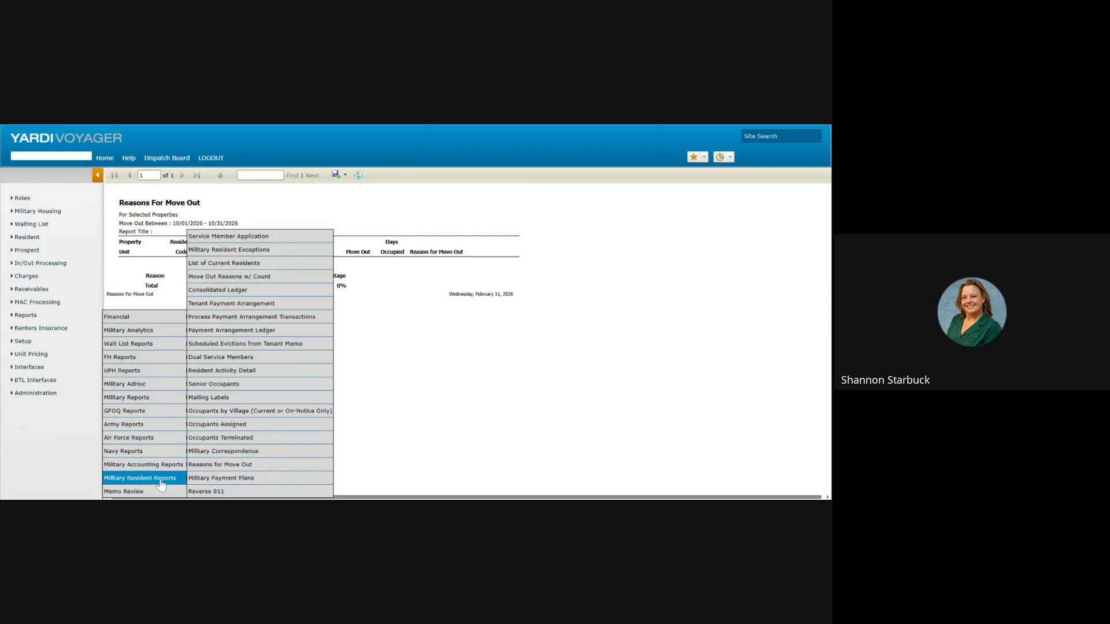
Step: Run the Reverse 911 contact report, then bring up the Mailing Labels form for .posthua
left_click(209, 492)
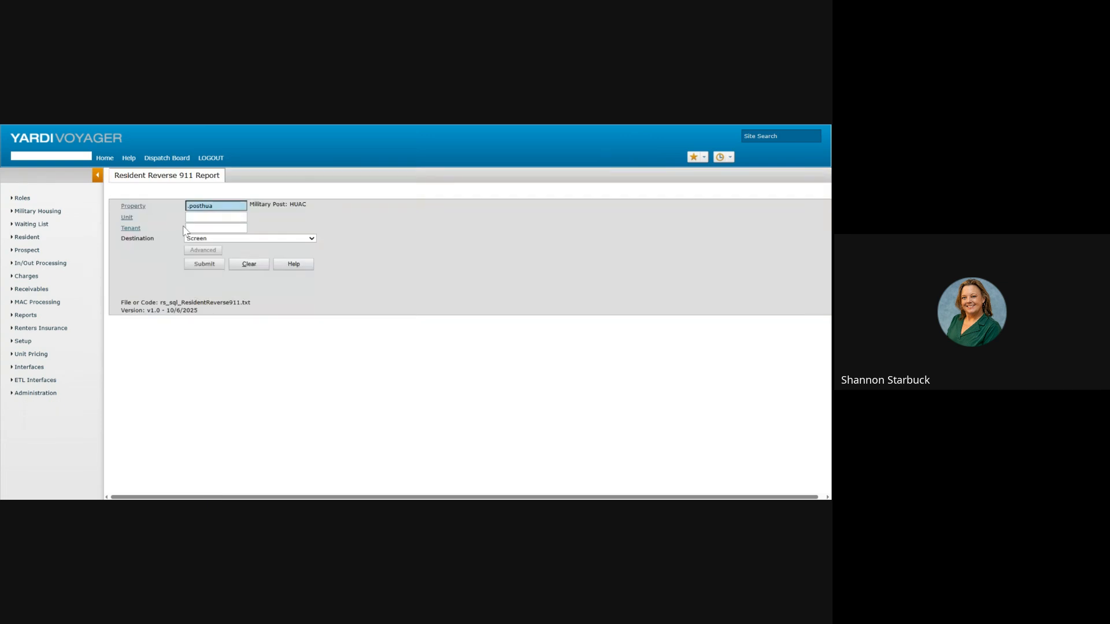
left_click(204, 265)
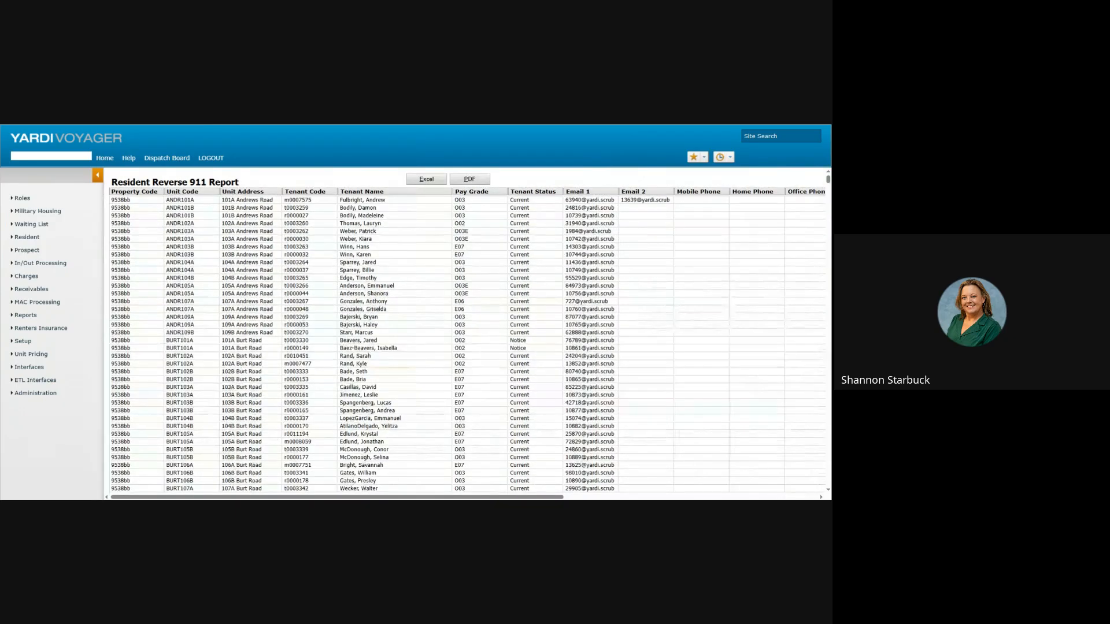
left_click_drag(255, 499, 200, 474)
mouse_move(154, 484)
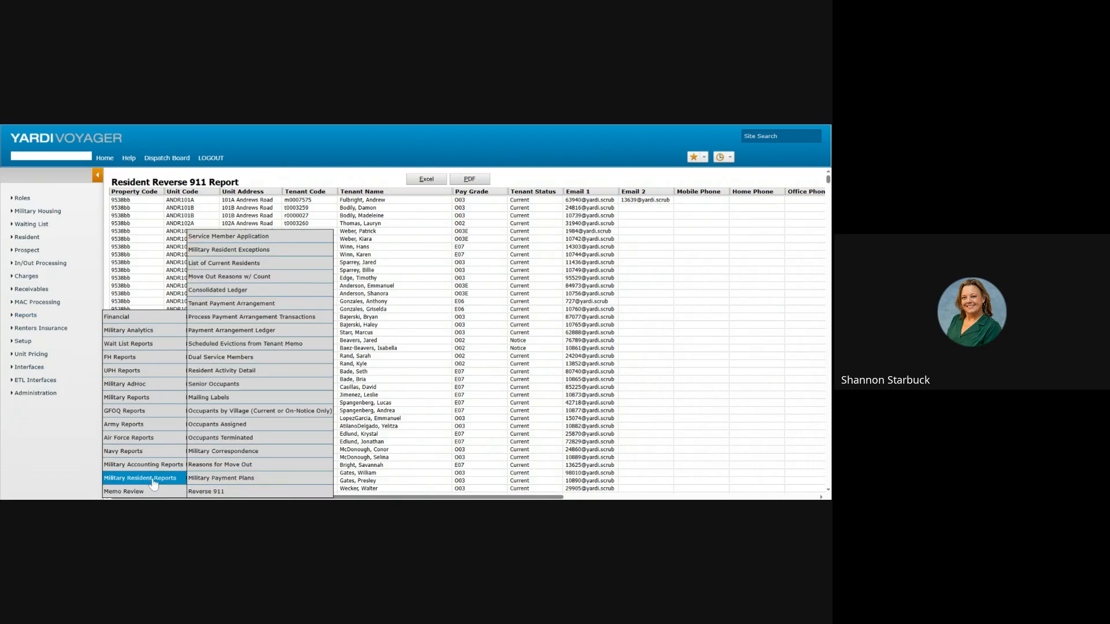
left_click(214, 398)
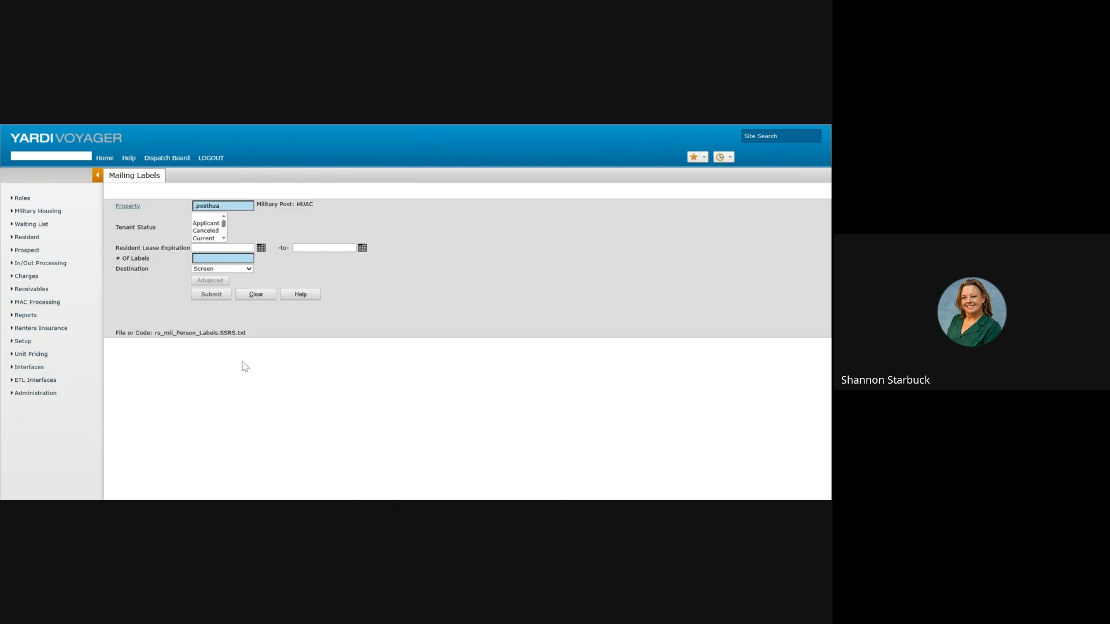
Step: Generate mailing labels limited to Current tenant status and page to the next labels
left_click(213, 238)
left_click(223, 258)
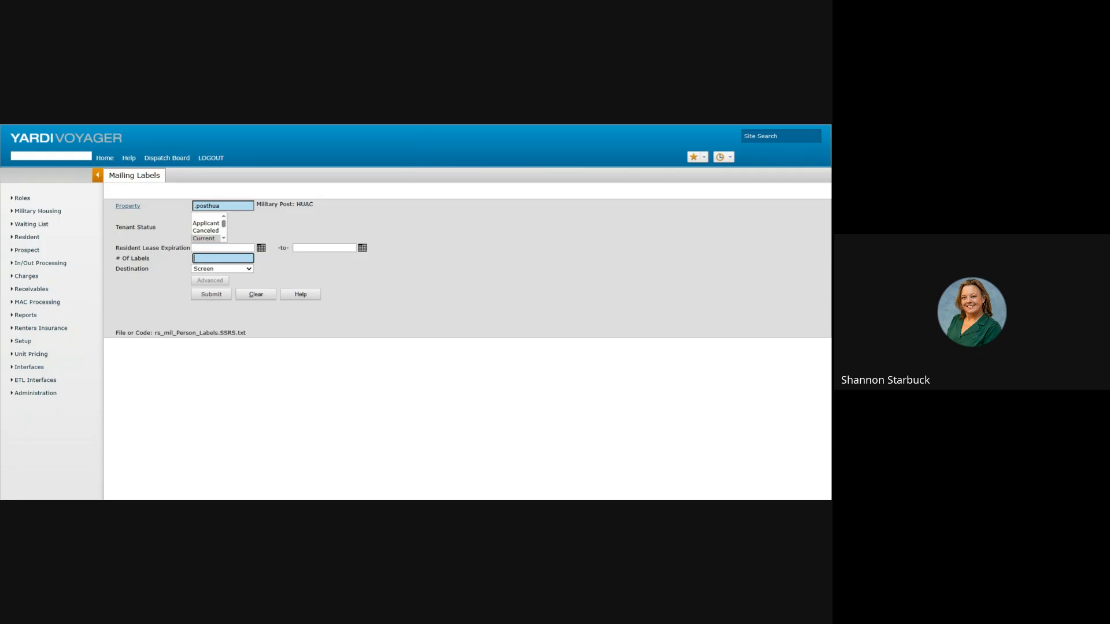
left_click(209, 296)
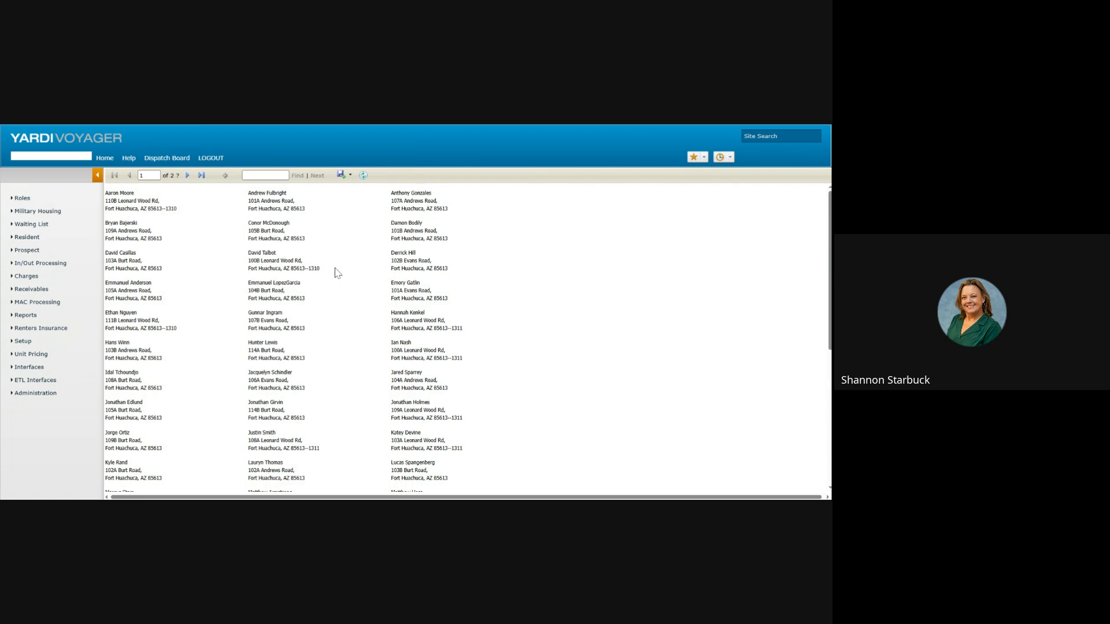
left_click(188, 175)
Step: Reopen the Mailing Labels report form with Tenant Status set to Current
mouse_move(64, 316)
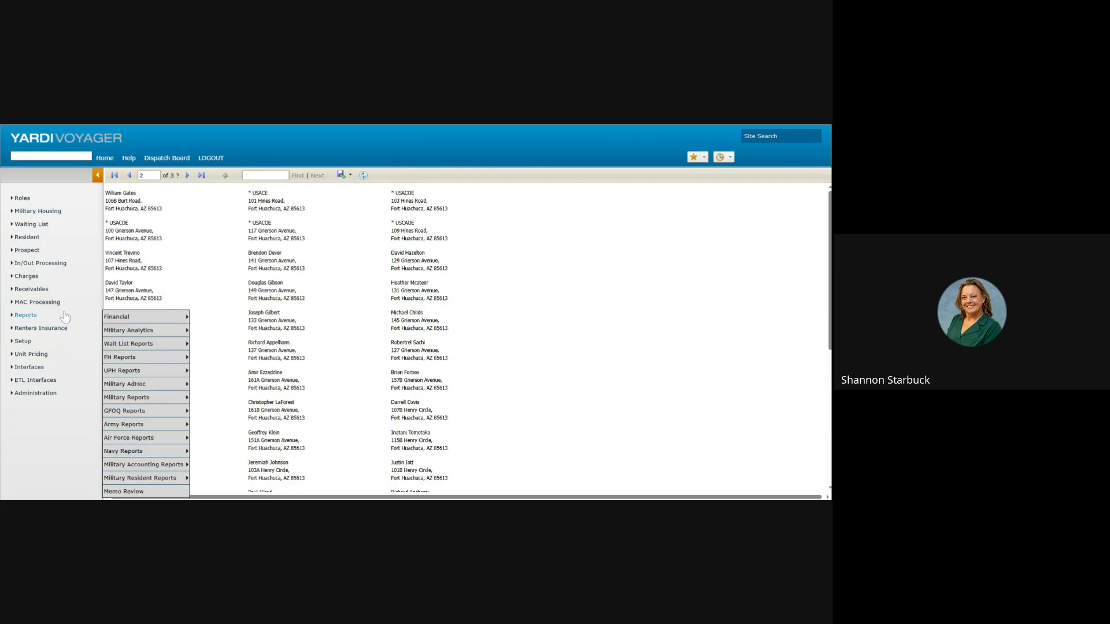
mouse_move(149, 485)
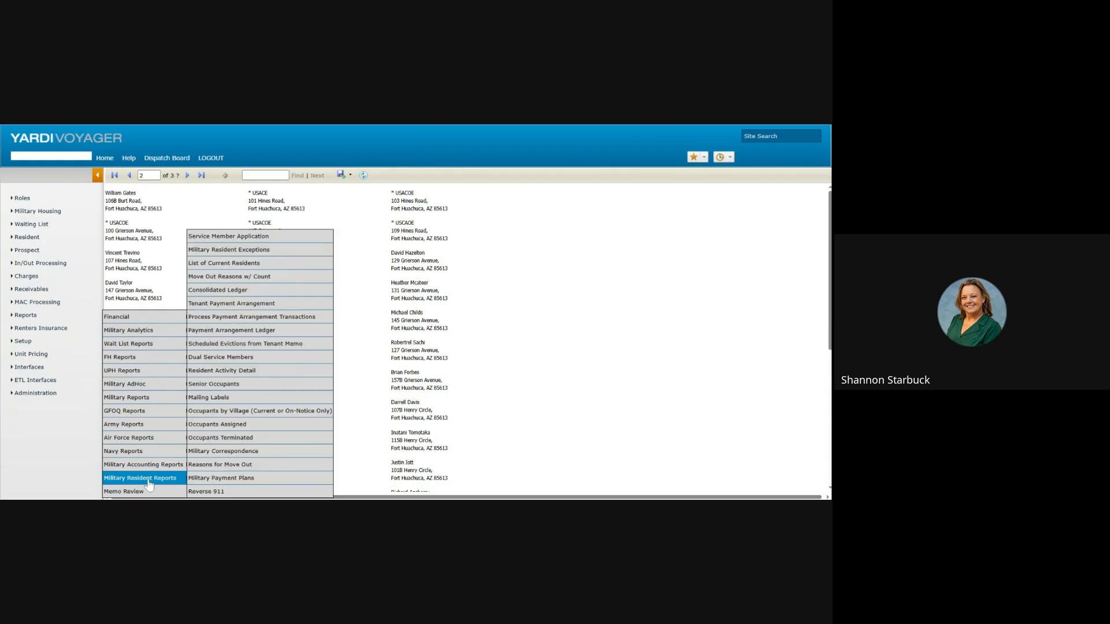
left_click(227, 397)
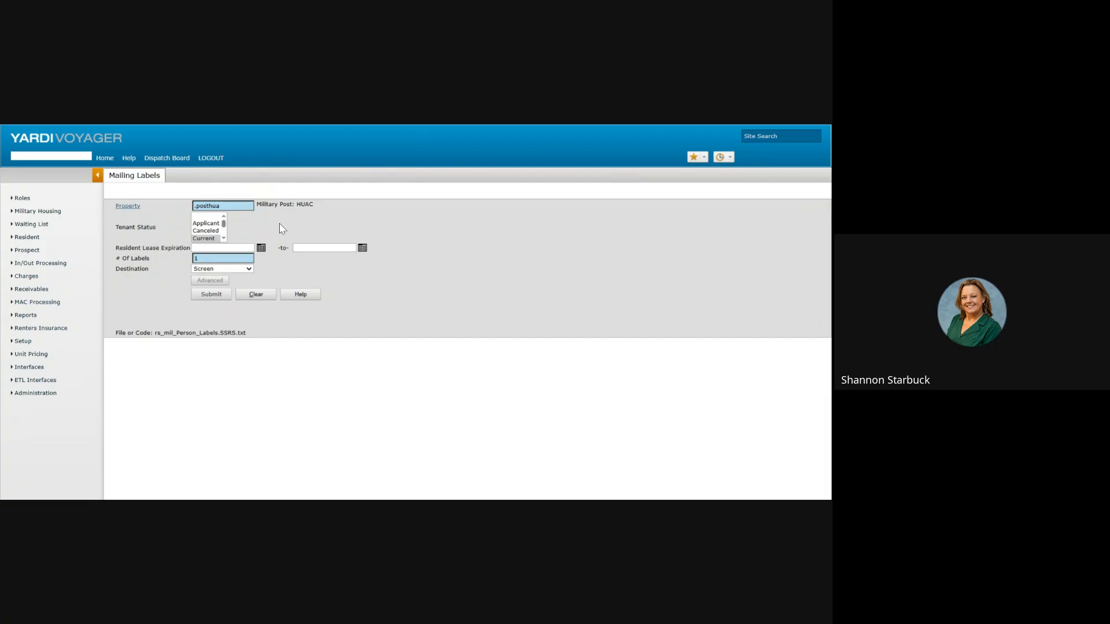
left_click(224, 238)
left_click(225, 238)
left_click(224, 238)
left_click_drag(225, 229, 224, 221)
left_click(308, 223)
mouse_move(32, 319)
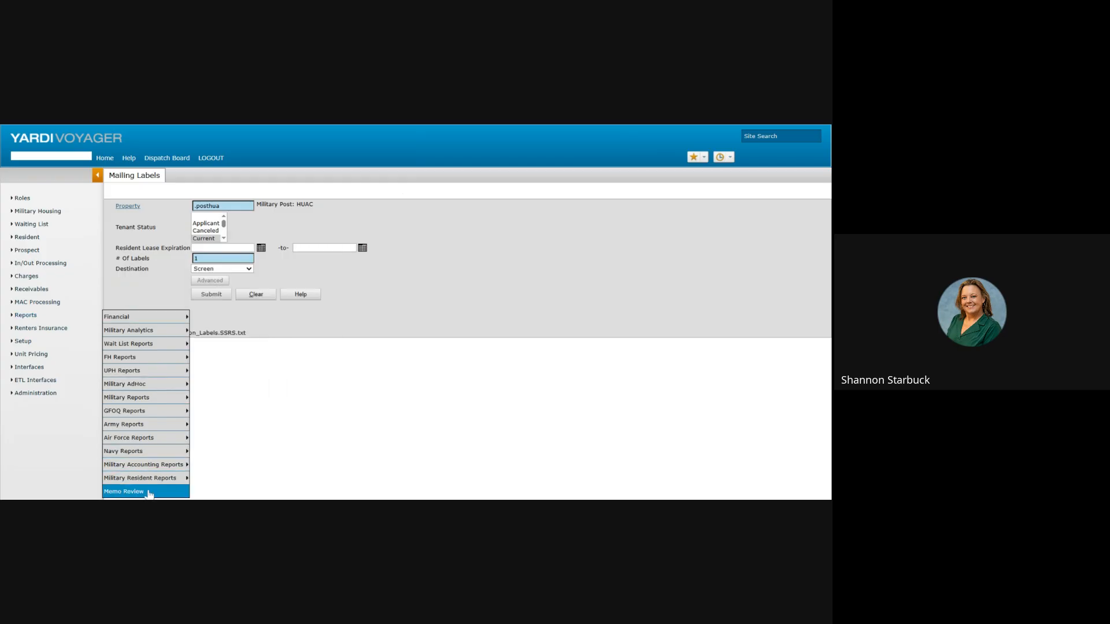
mouse_move(150, 483)
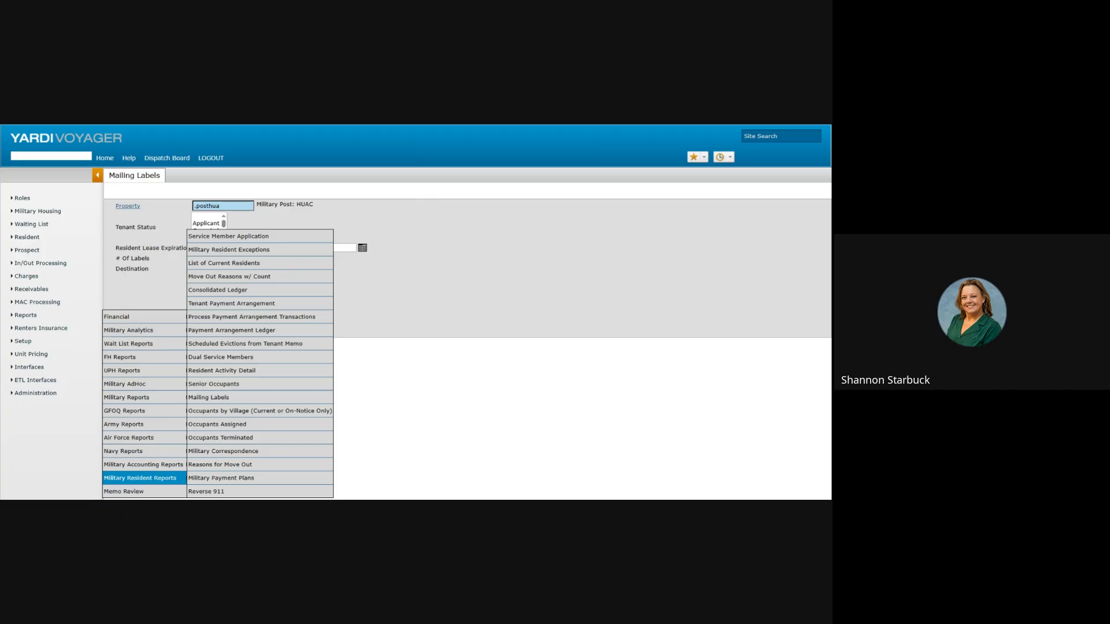
mouse_move(149, 453)
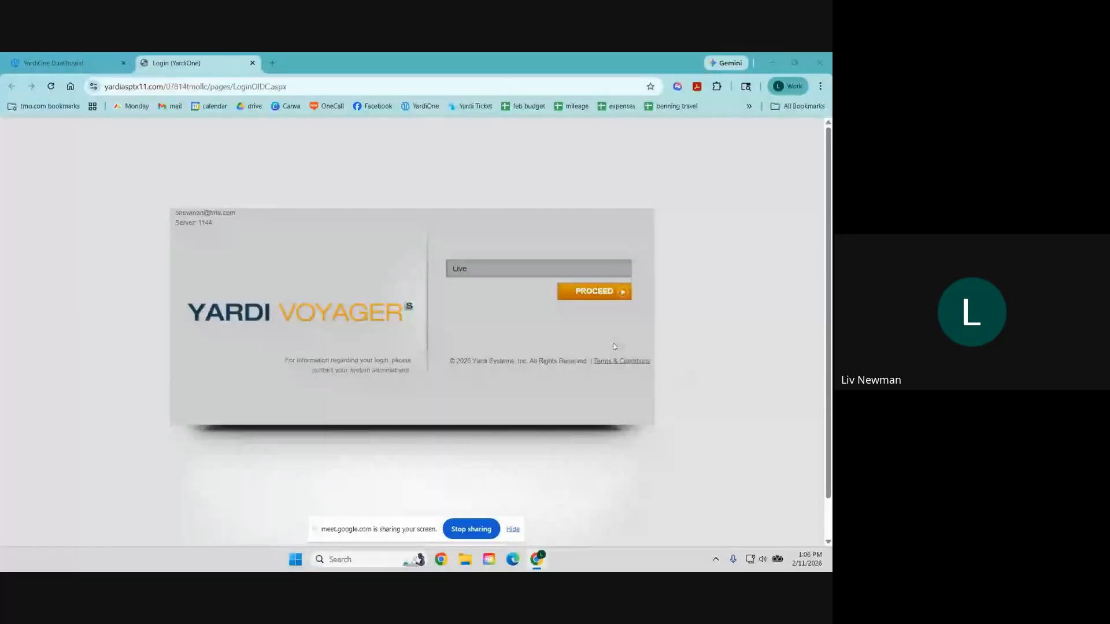
Step: Enter the Live database, dismiss the licence warning, and switch to the Maintenance Supervisor role
left_click(590, 296)
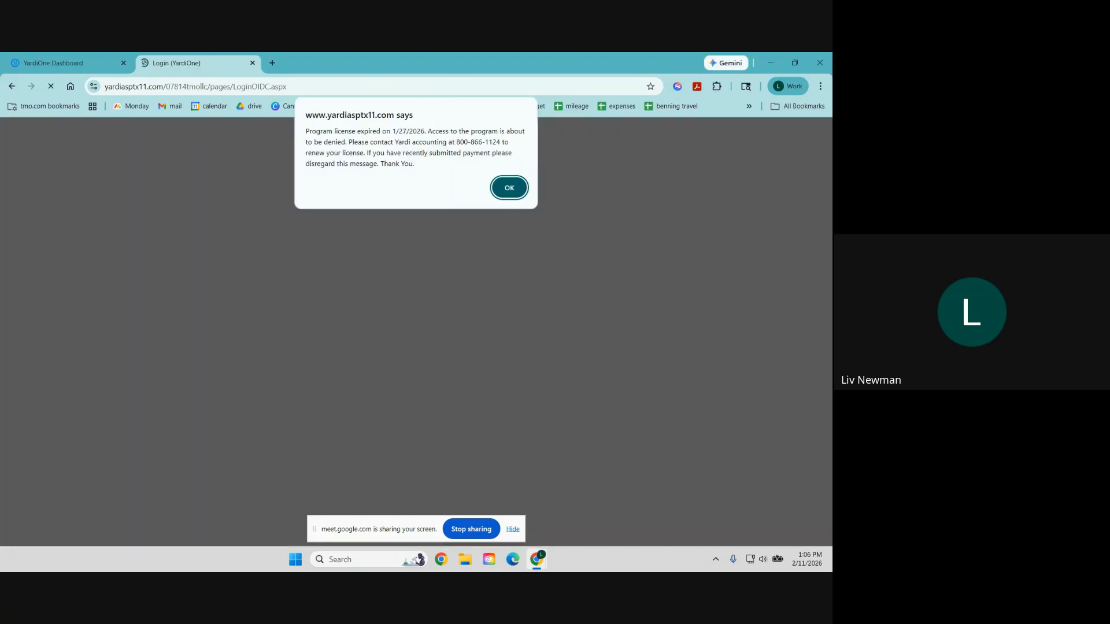
key("Return")
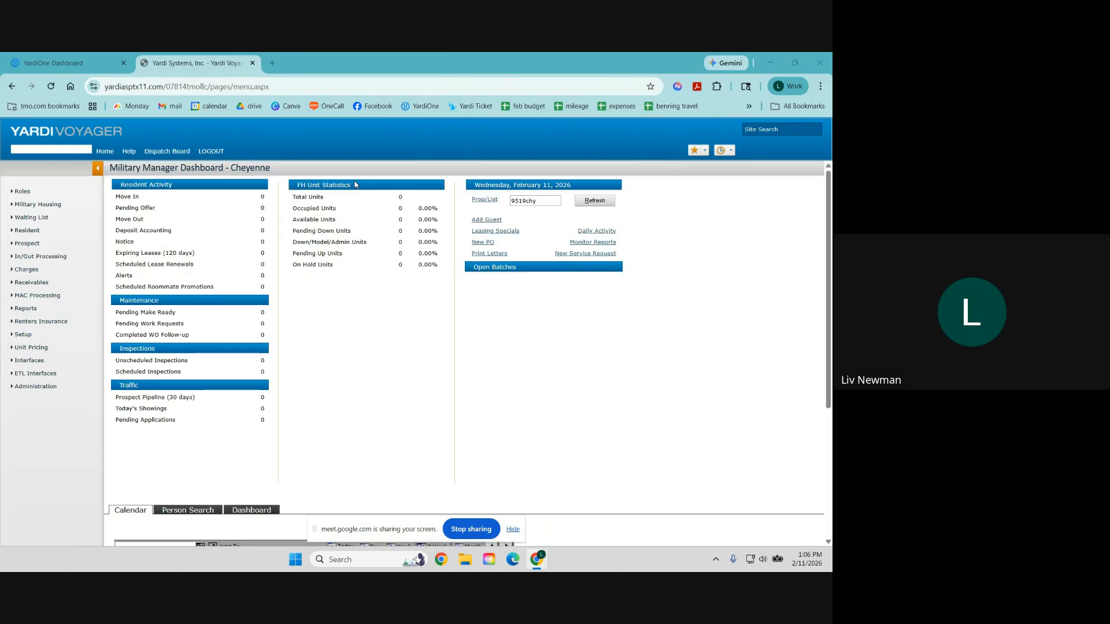
left_click(27, 195)
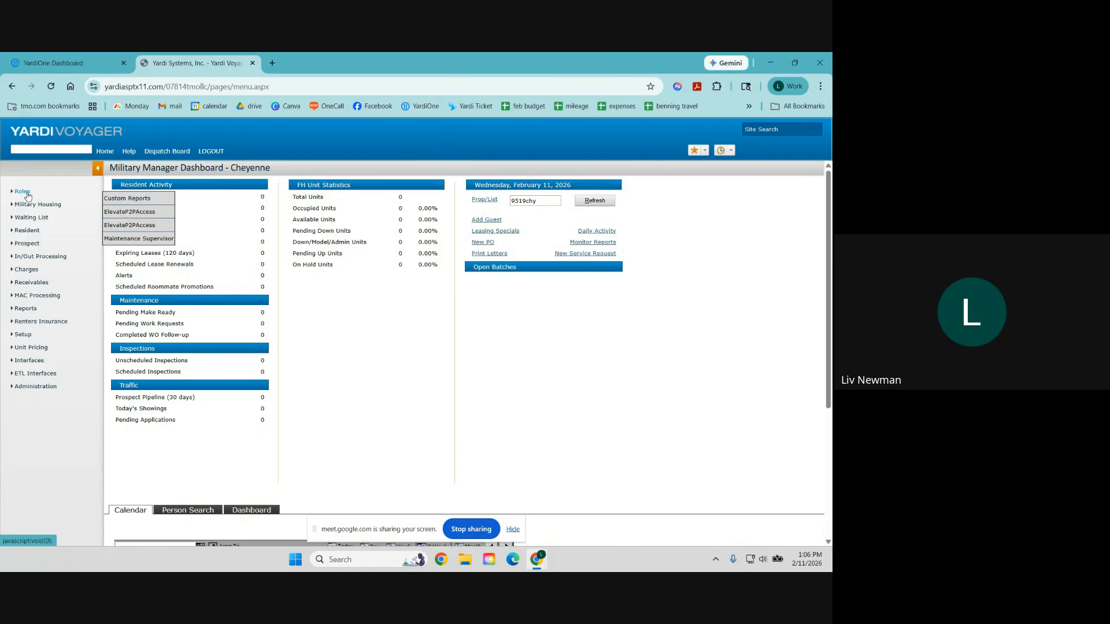
left_click(149, 239)
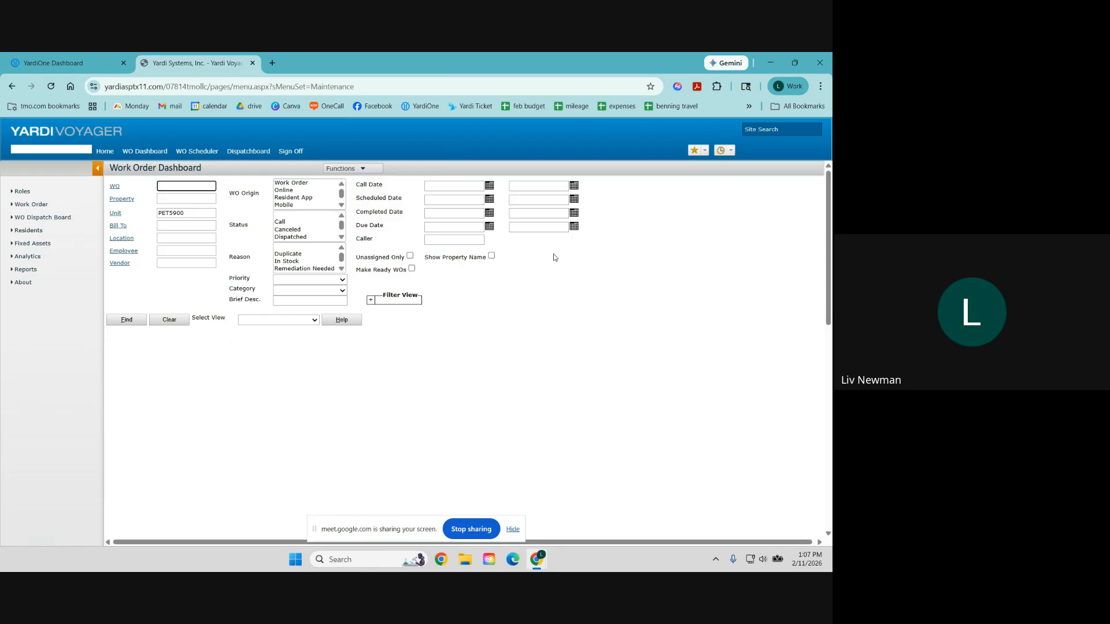
Step: Open the Work Order History report from the Work Order Reports menu
left_click(26, 272)
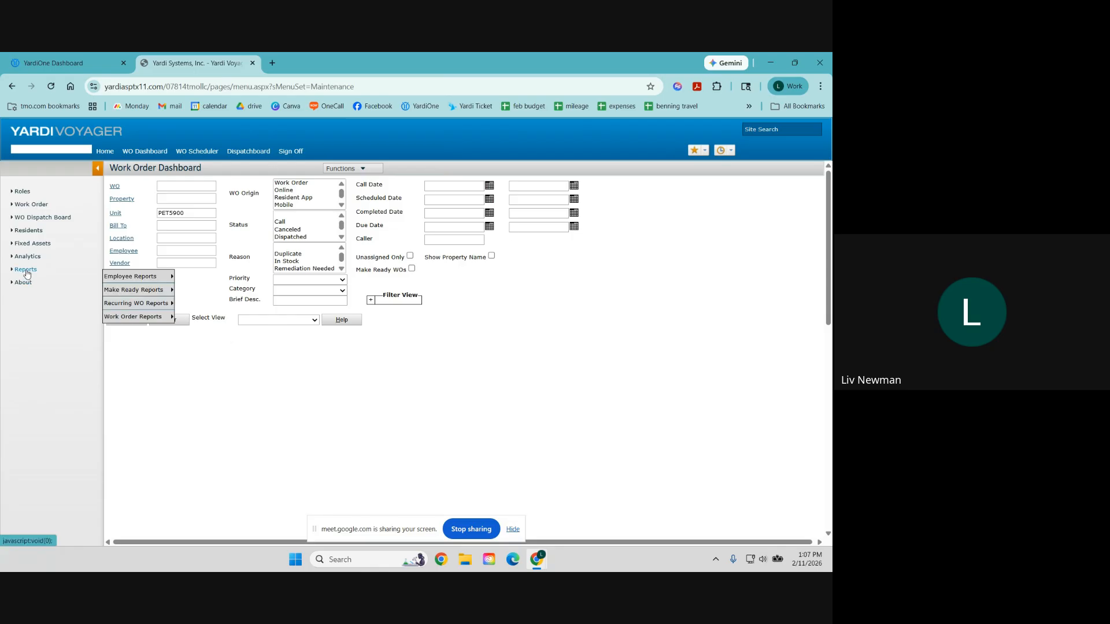
mouse_move(138, 322)
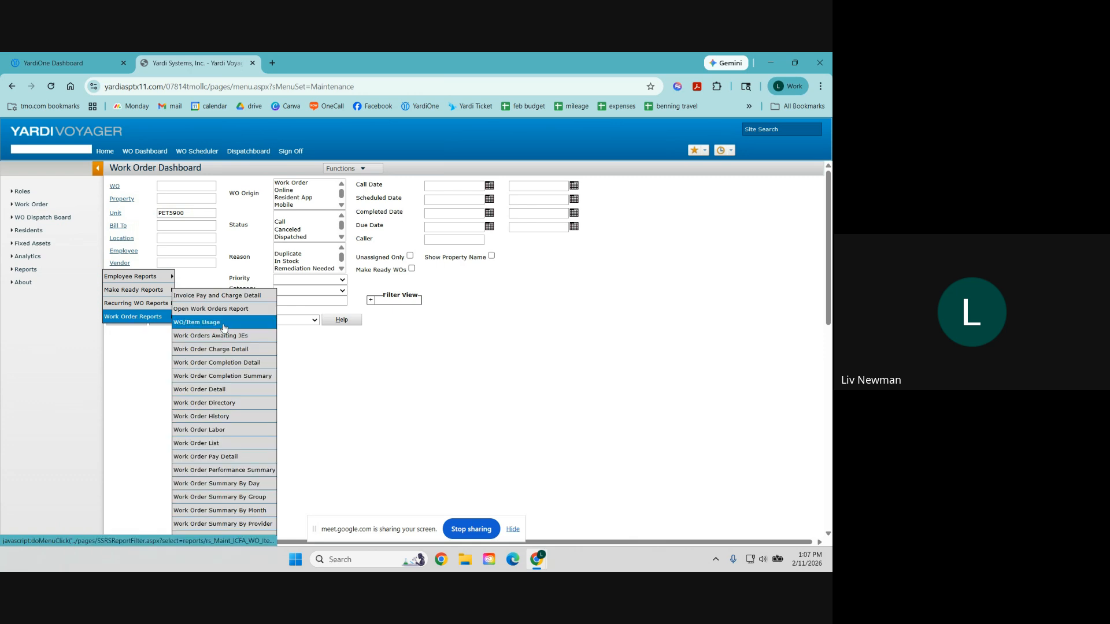
left_click(234, 418)
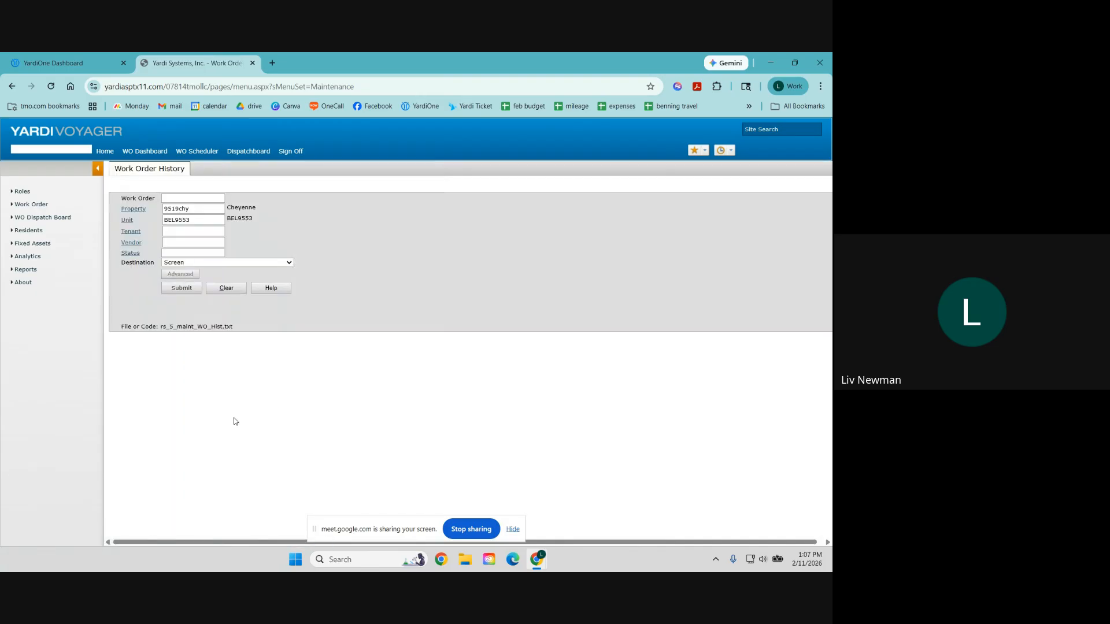
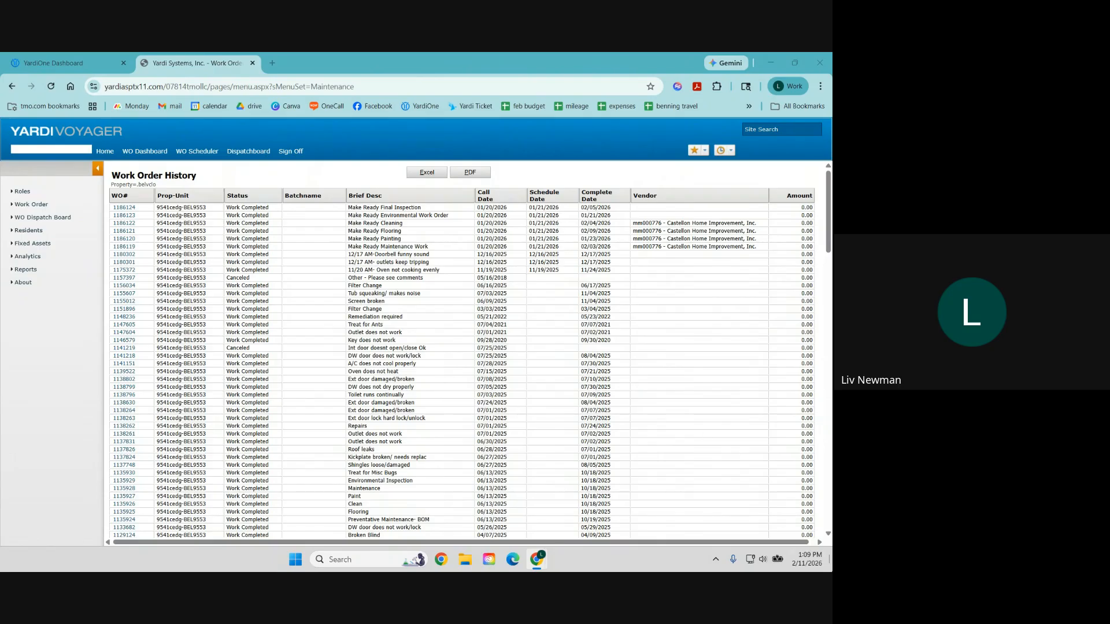
Step: Close the Work Order History tab to return to the YardiOne Dashboard tiles
left_click(252, 63)
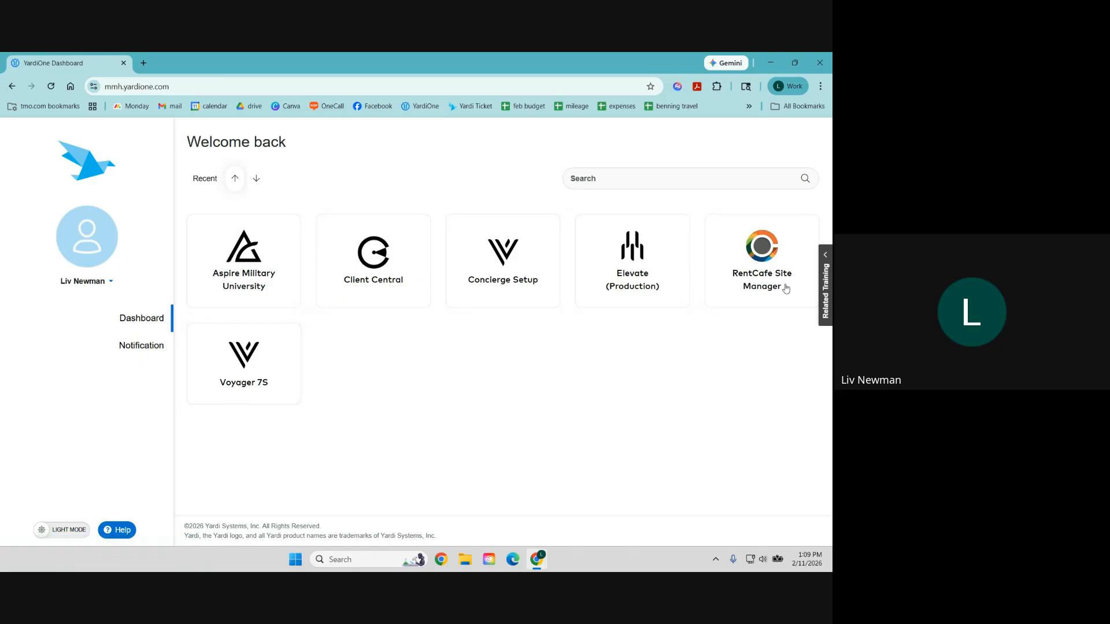
Step: Launch RentCafe Site Manager and select 'The Villages at Belvoir' as the property
left_click(756, 266)
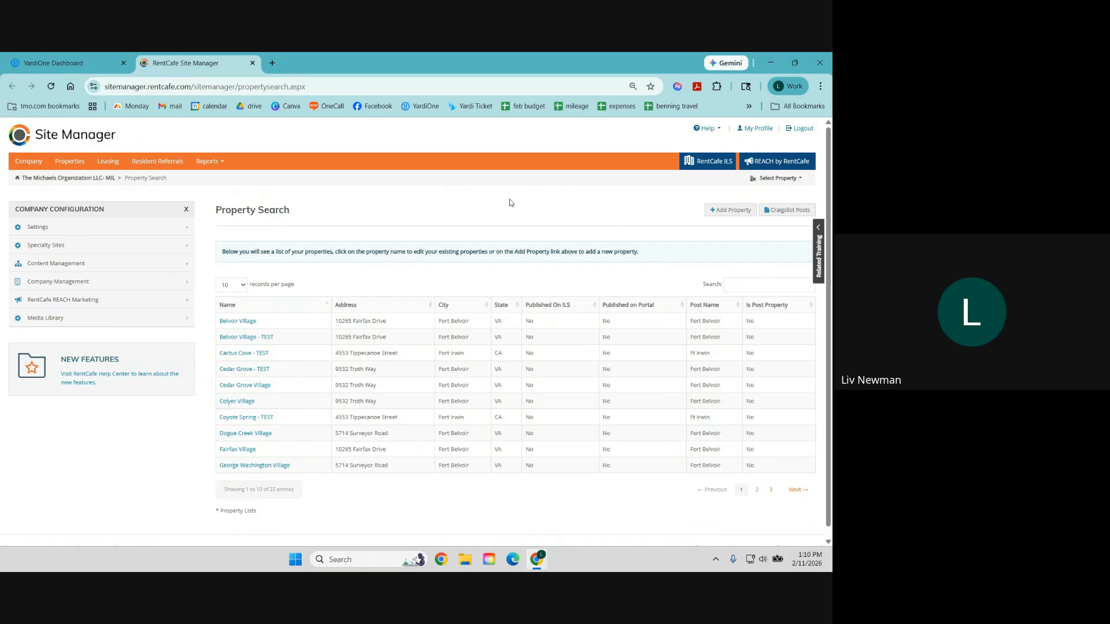
left_click(774, 180)
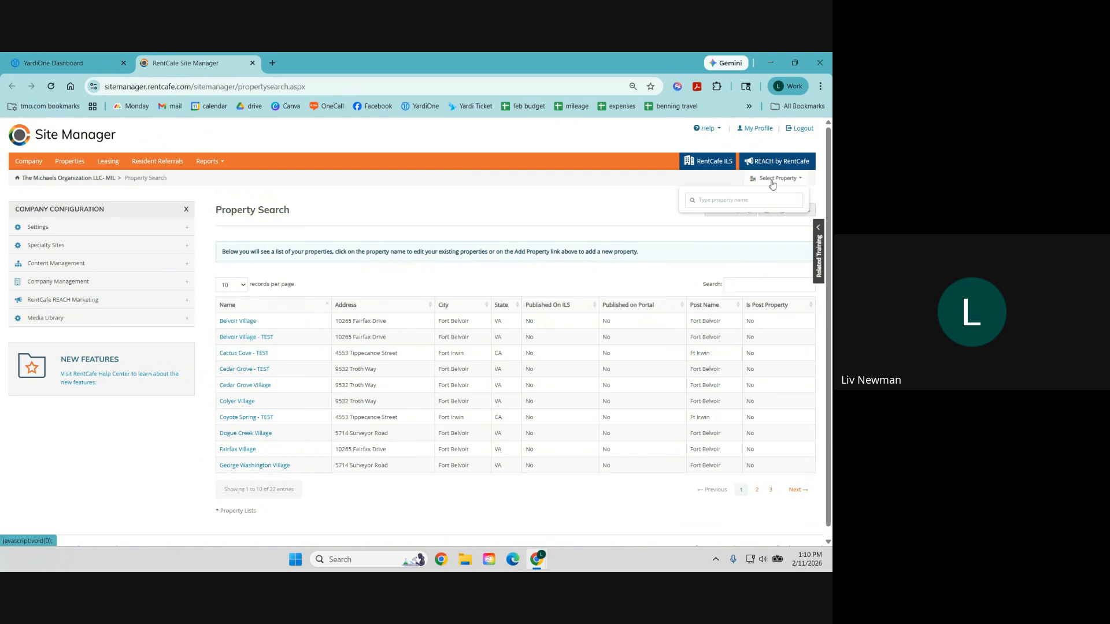
type("villages")
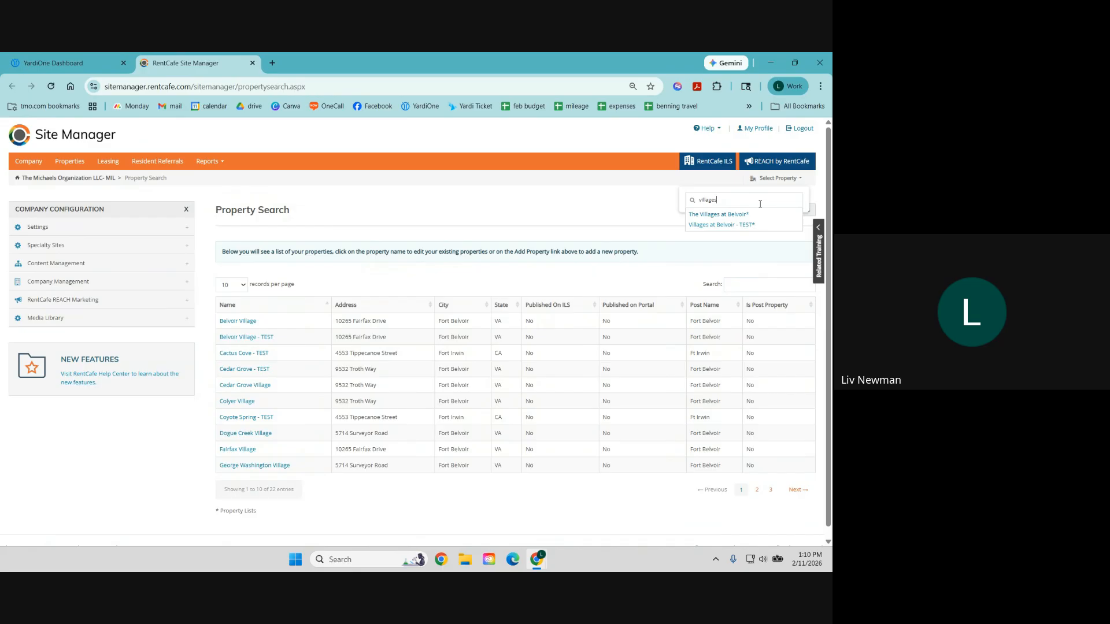
left_click(733, 214)
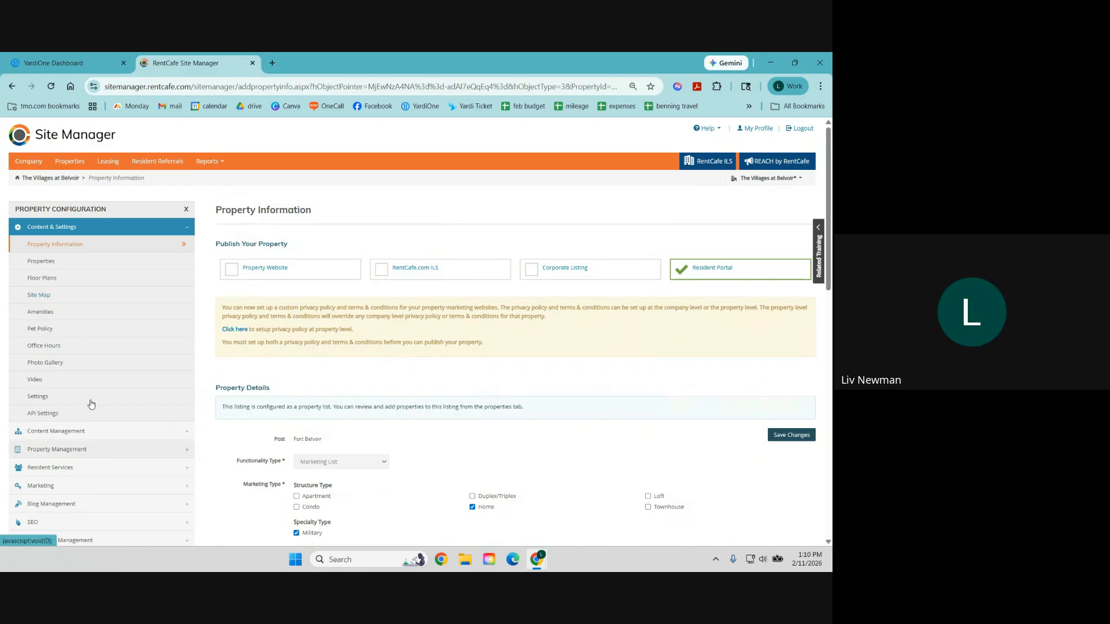
Step: Preview Resident Services and open the second listed resident's portal in a new tab
left_click(157, 232)
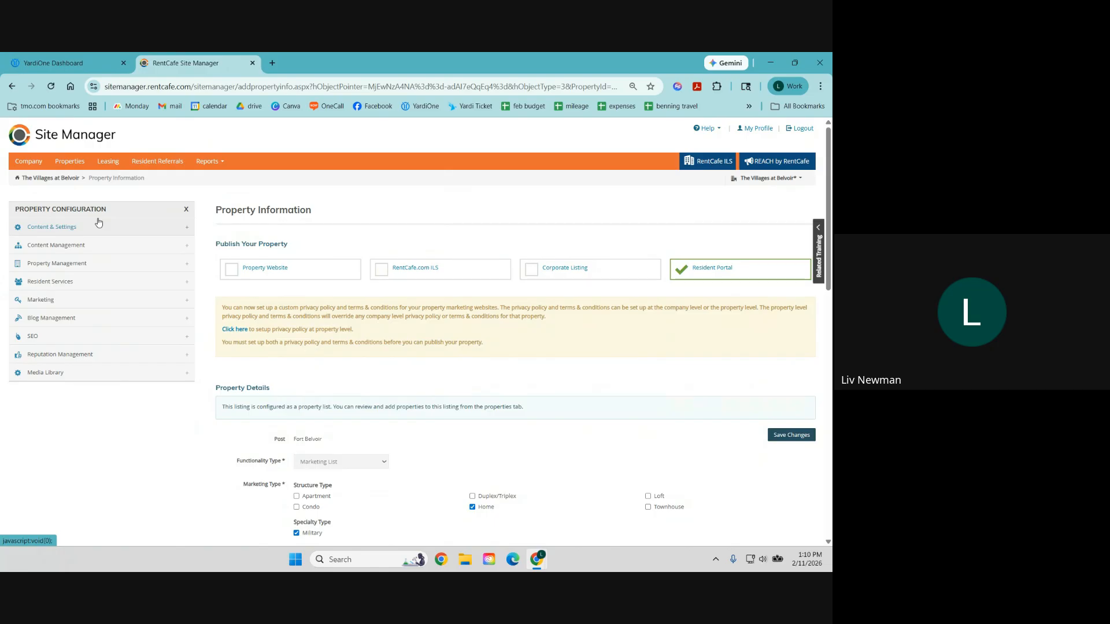
left_click(65, 291)
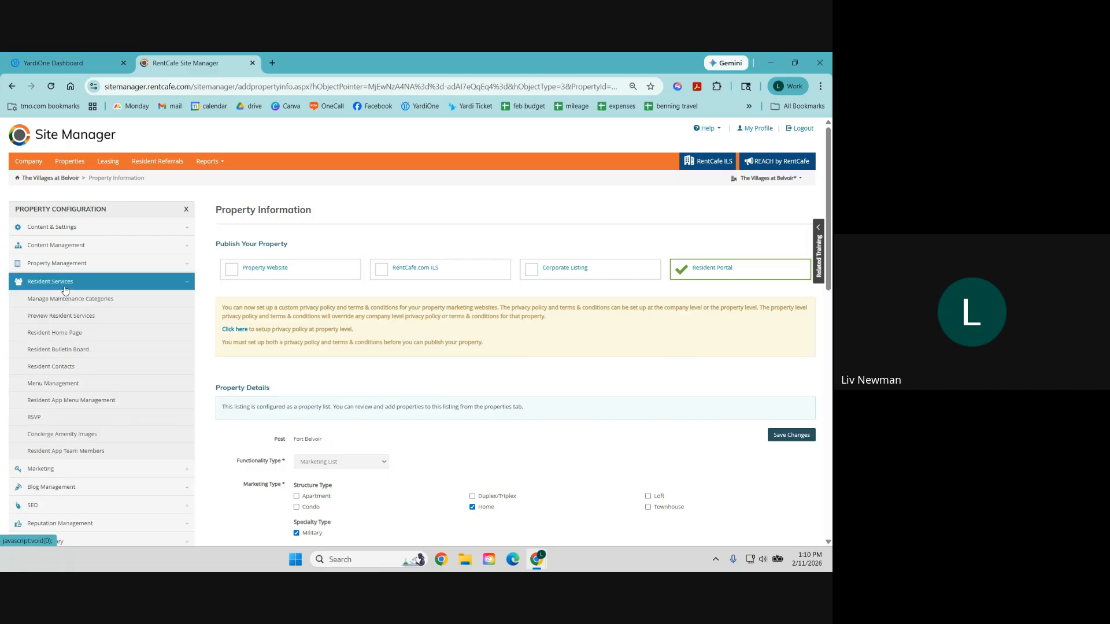
left_click(72, 318)
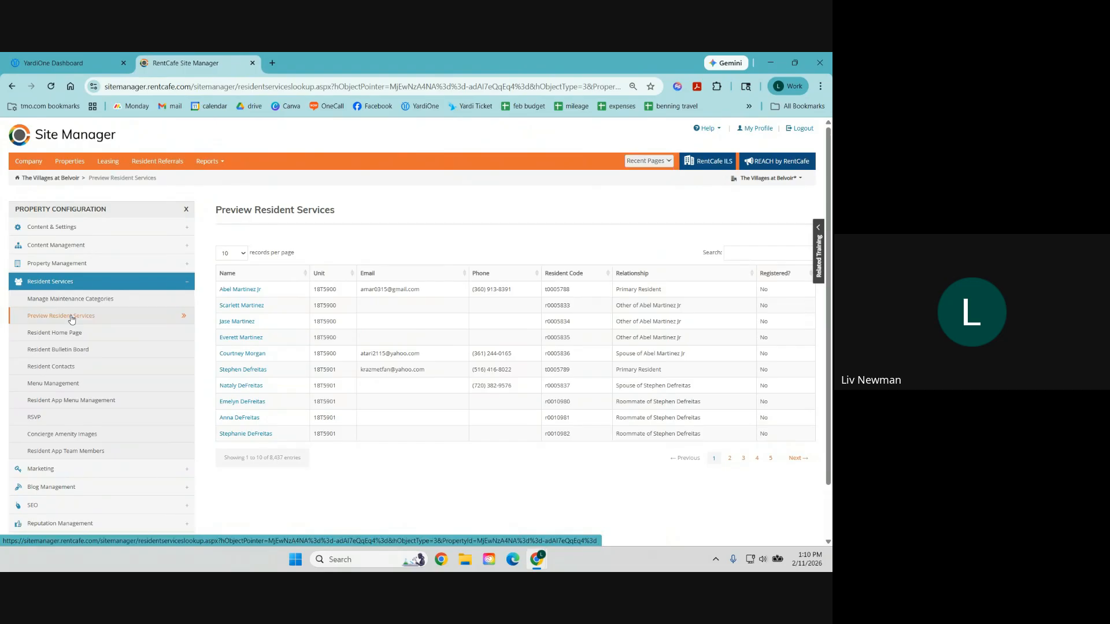
left_click(242, 307)
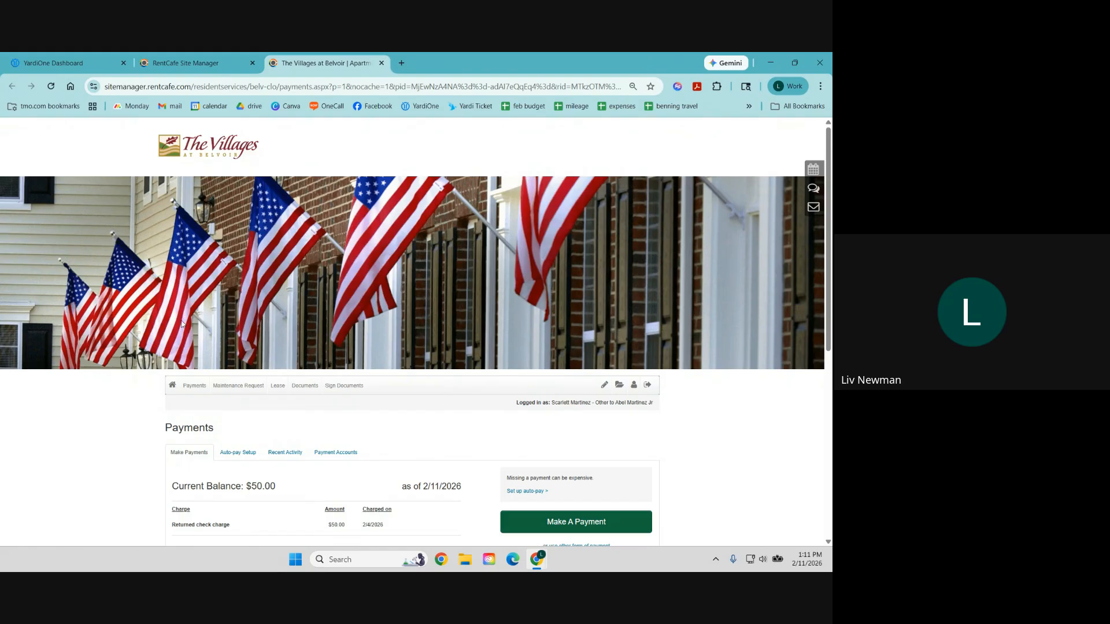
Step: Go to the portal Home page and scroll through the bulletin board and upcoming events
left_click(176, 391)
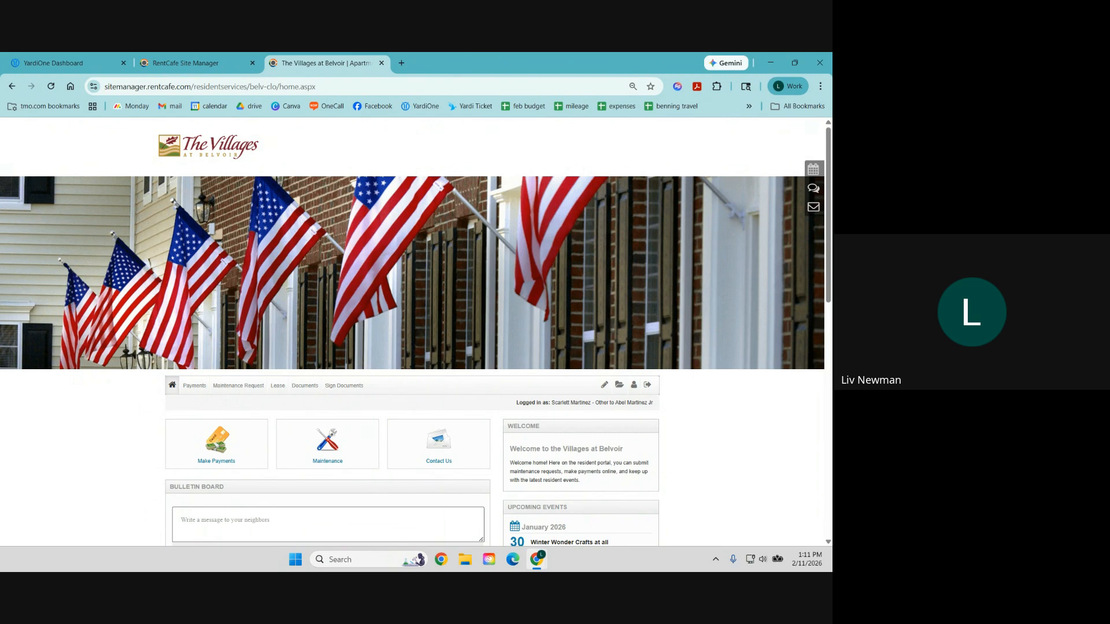
scroll(540, 298, "down", 5)
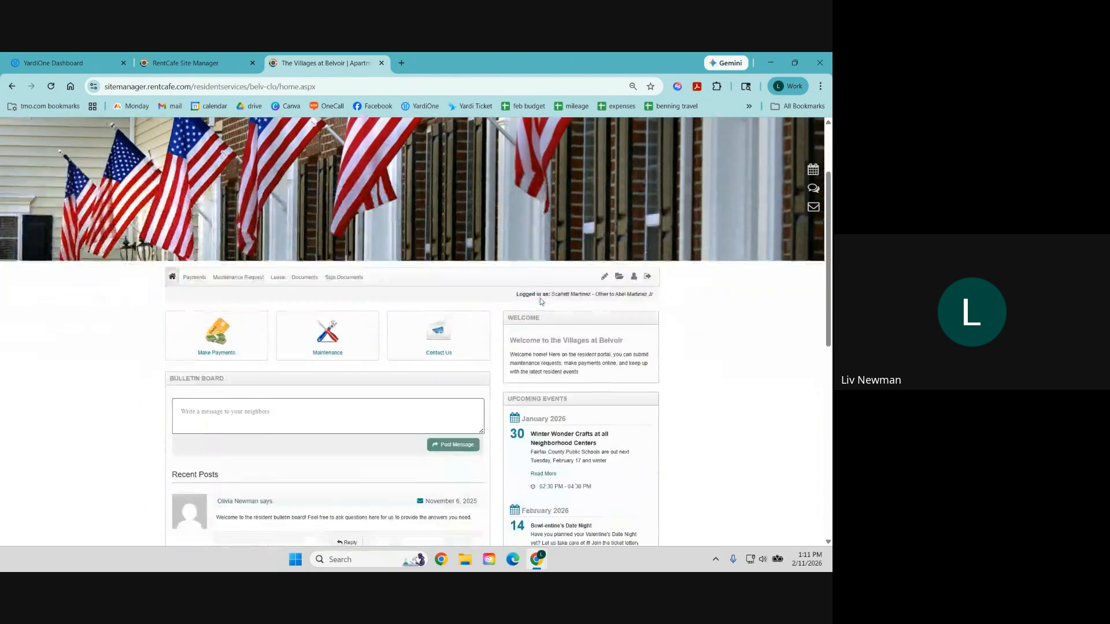
scroll(540, 299, "up", 1)
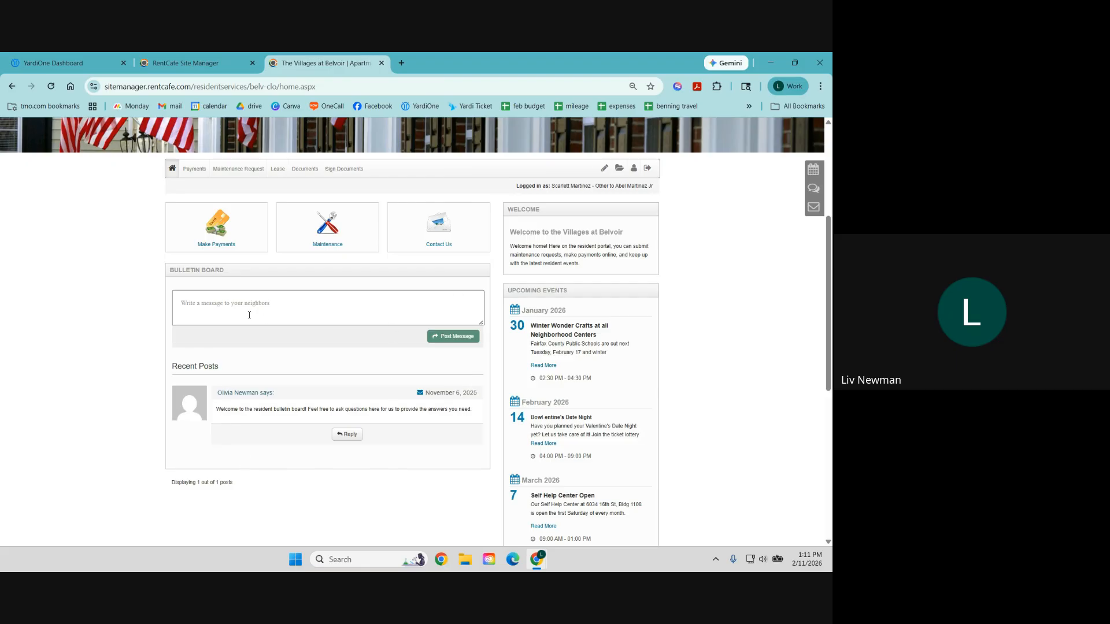
scroll(405, 358, "up", 2)
scroll(619, 427, "down", 5)
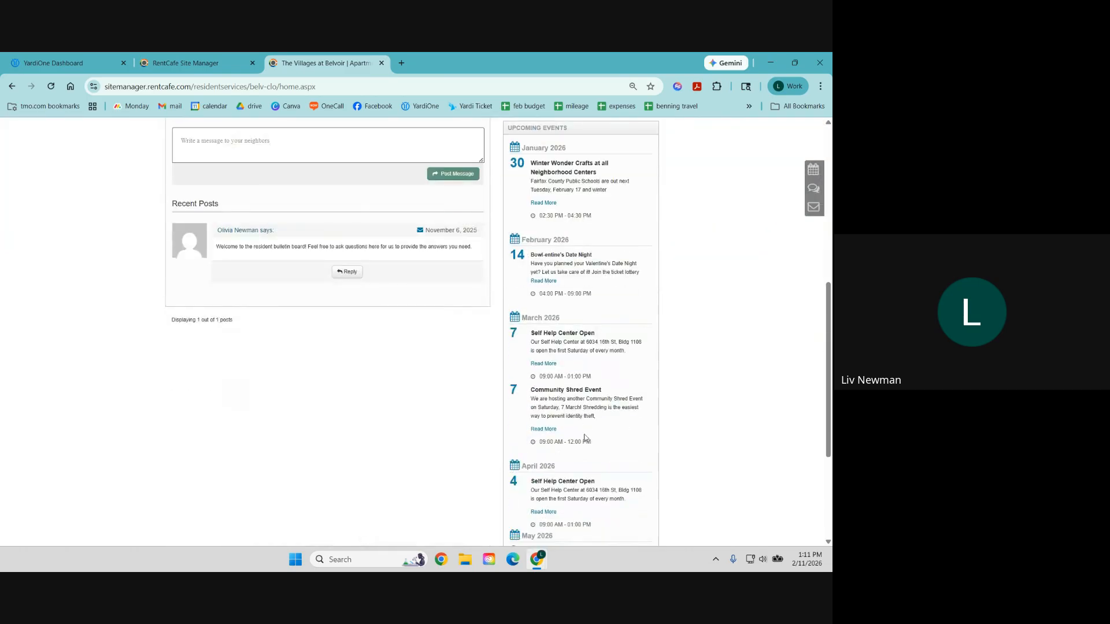
scroll(585, 439, "down", 3)
scroll(572, 417, "up", 15)
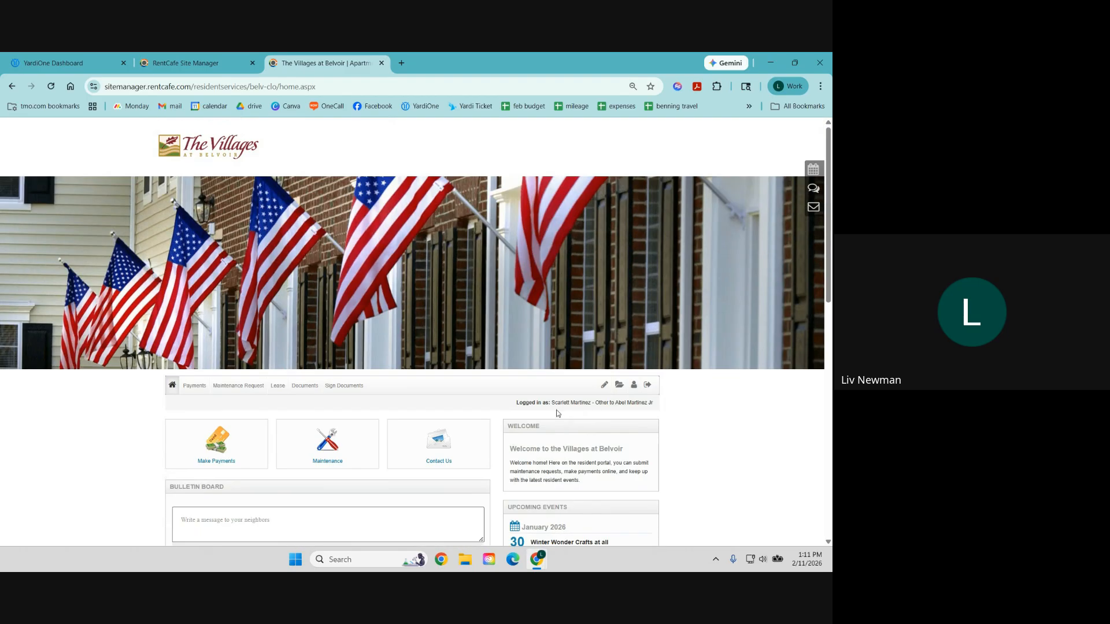
left_click(220, 451)
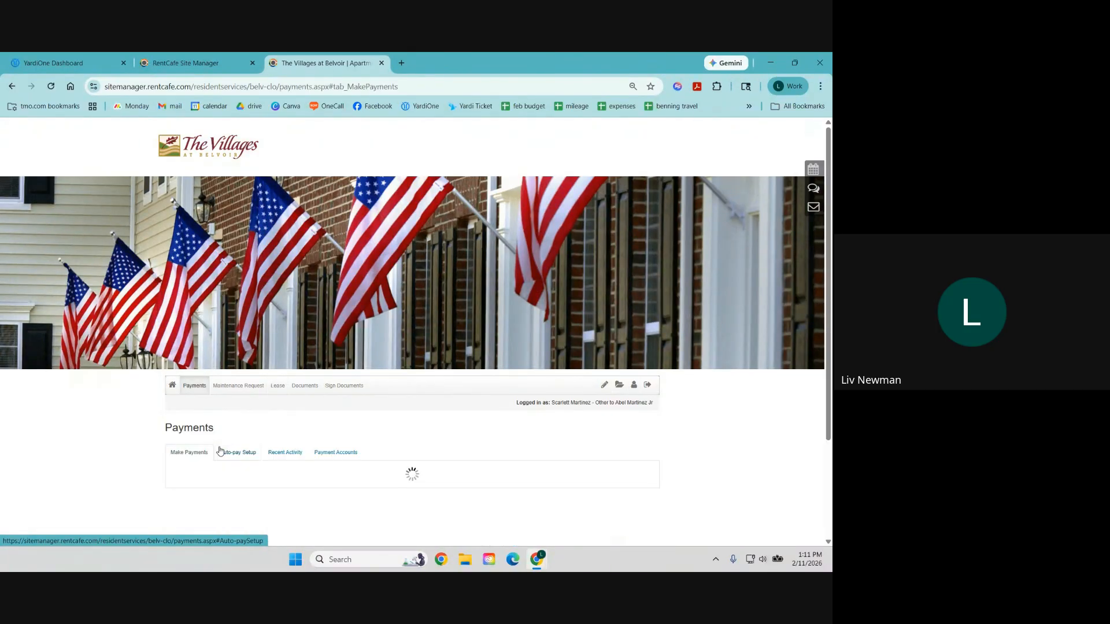
scroll(359, 434, "down", 4)
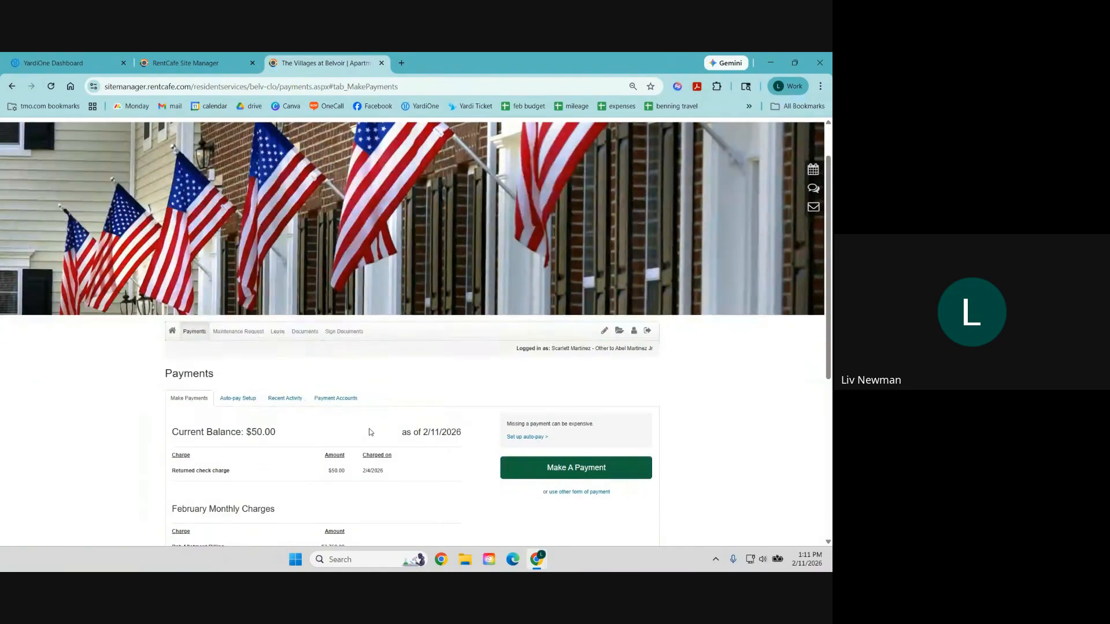
scroll(436, 398, "down", 1)
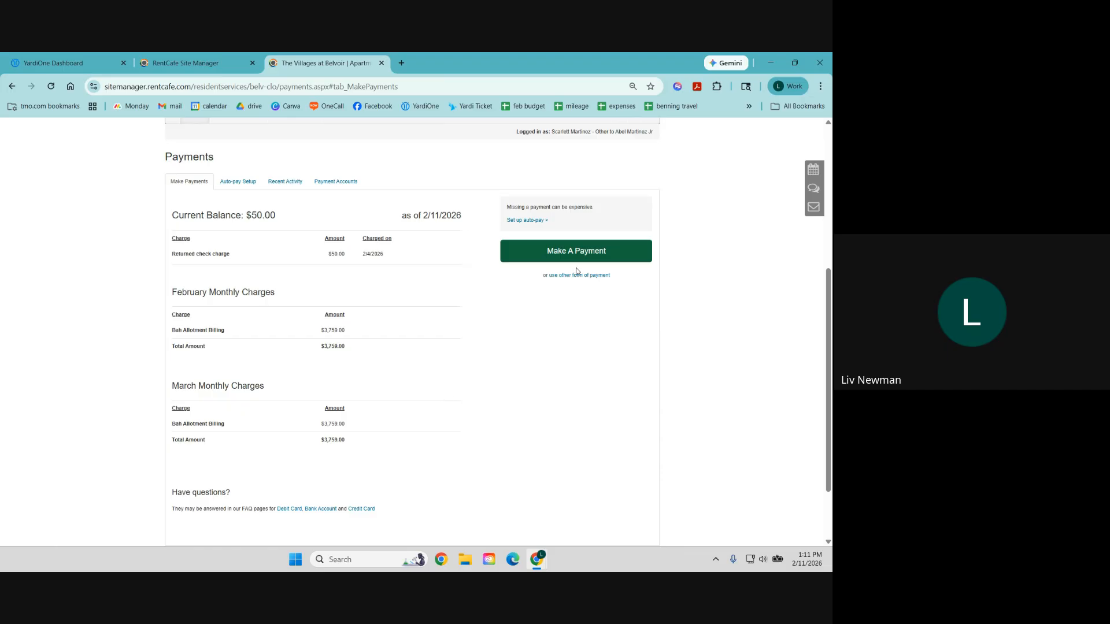
left_click(597, 256)
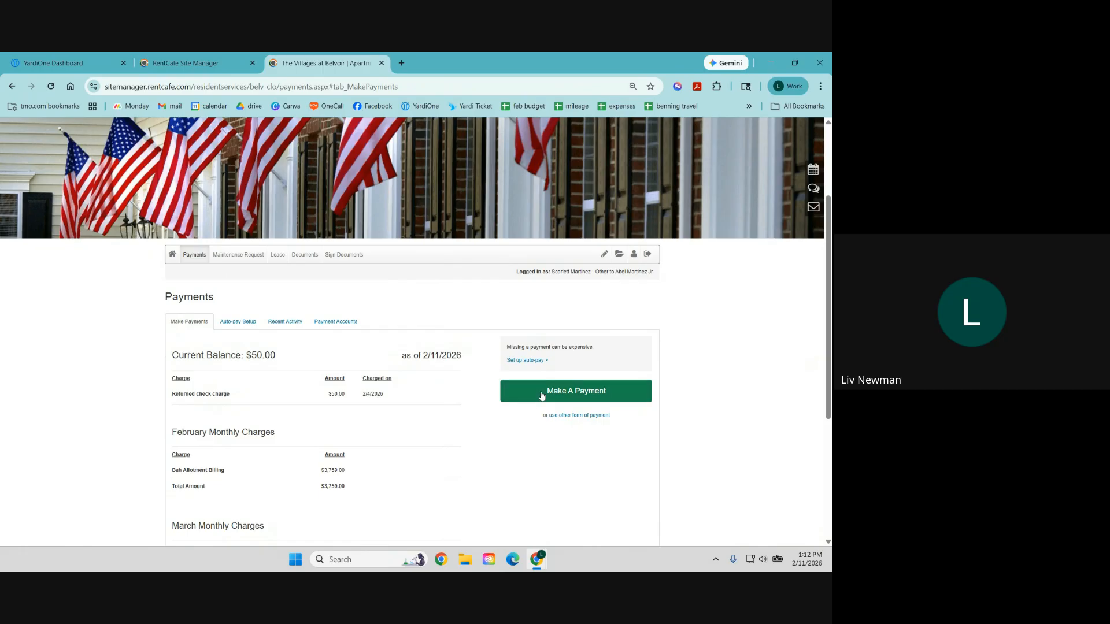
scroll(541, 381, "down", 3)
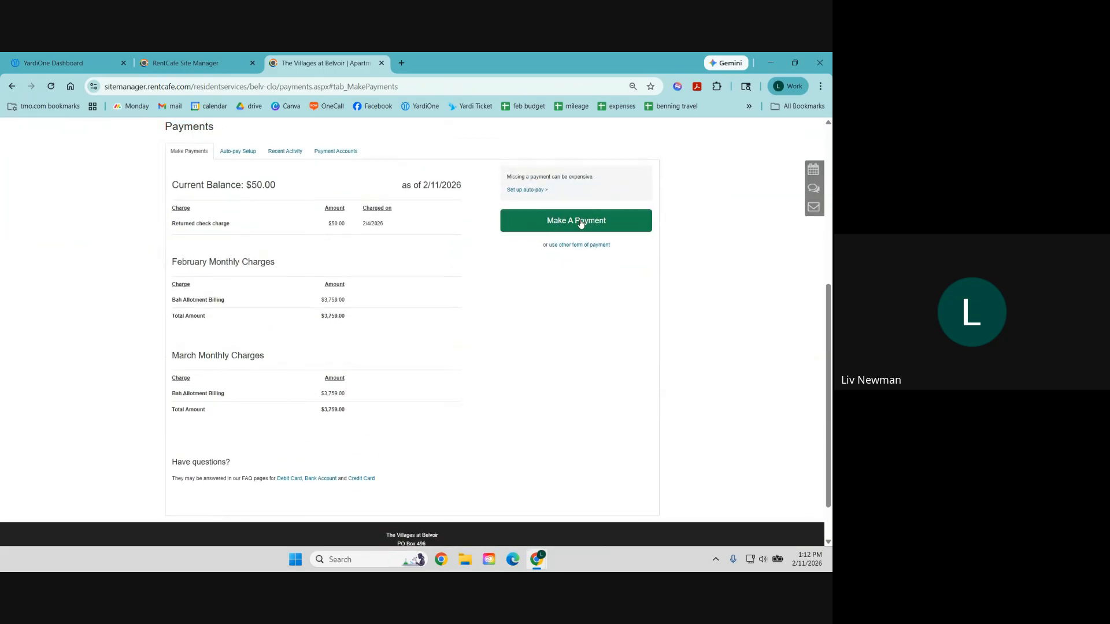
scroll(577, 222, "up", 1)
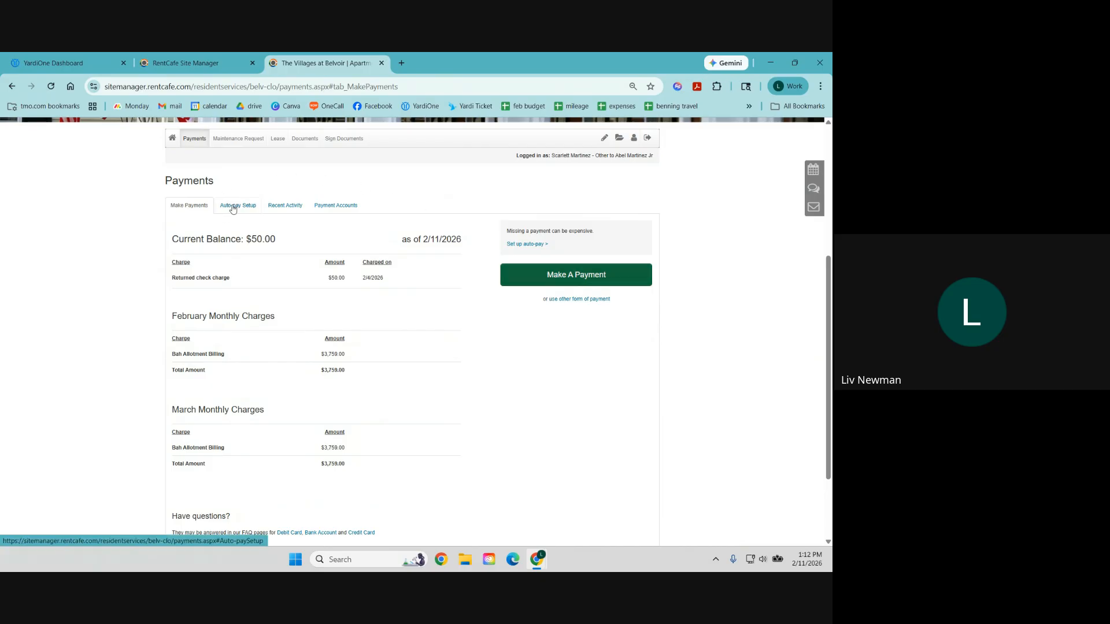
left_click(285, 207)
scroll(423, 271, "down", 3)
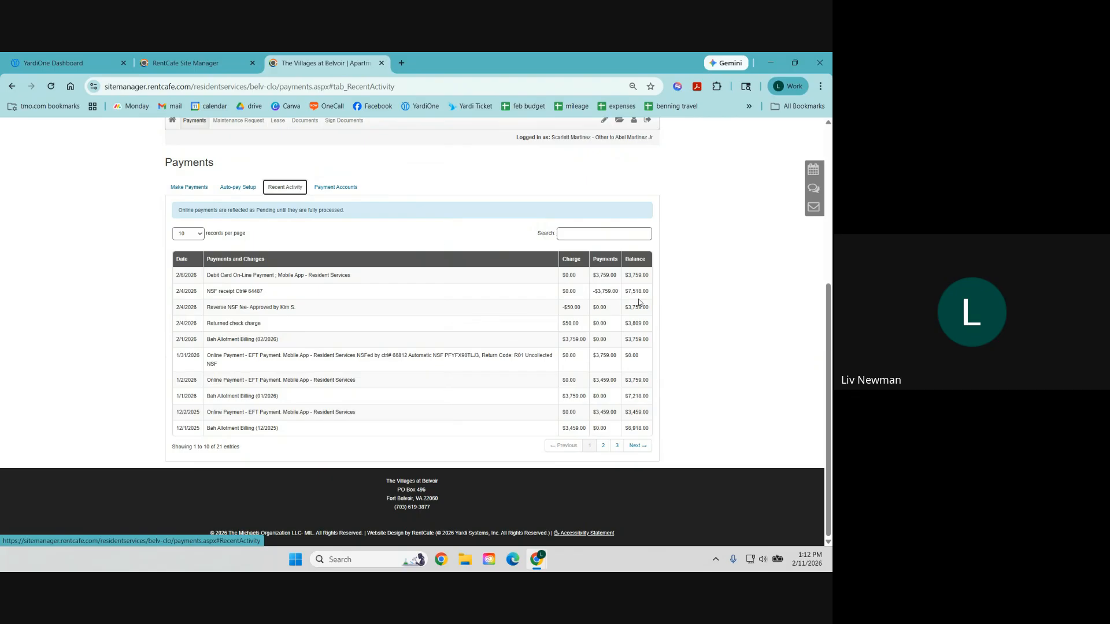
left_click(337, 188)
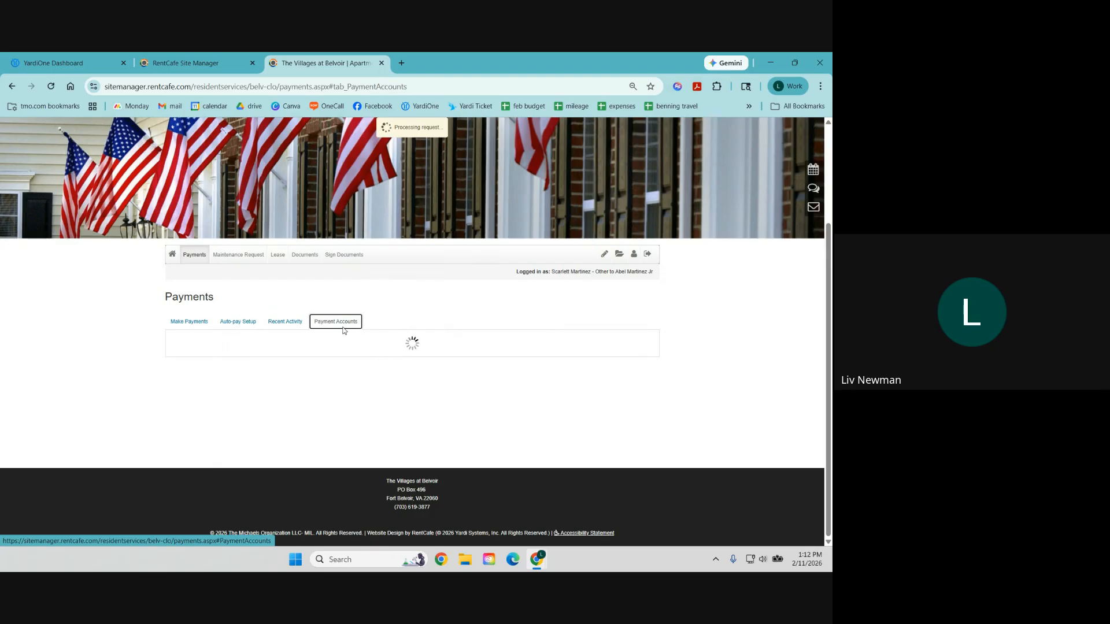
left_click(173, 256)
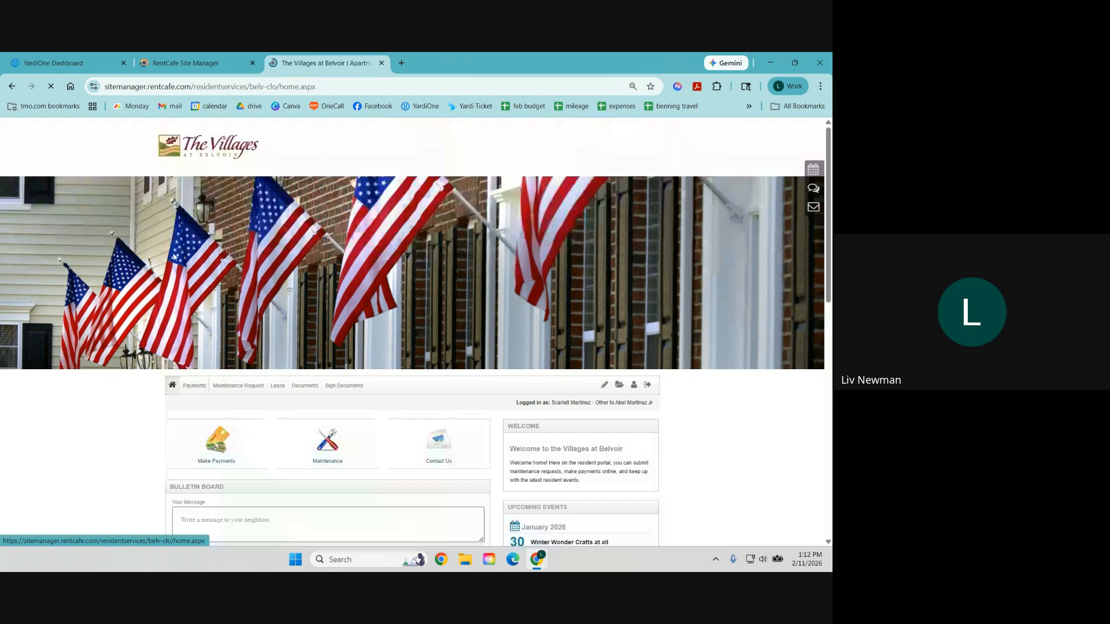
Step: Open the Maintenance Request page and scroll through the request form
left_click(325, 444)
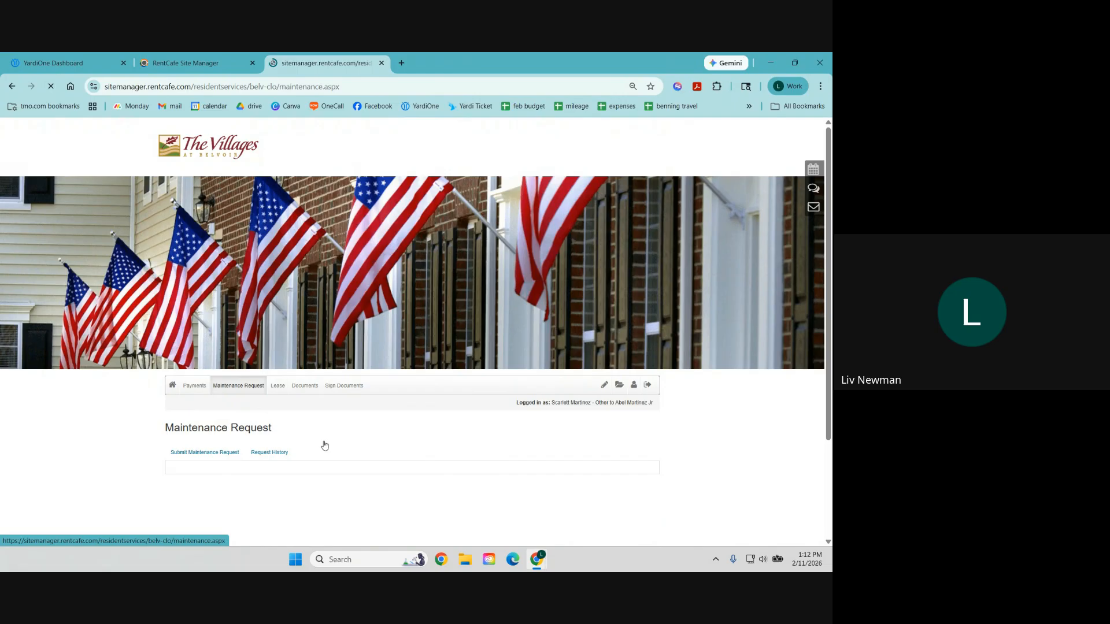
scroll(326, 444, "down", 4)
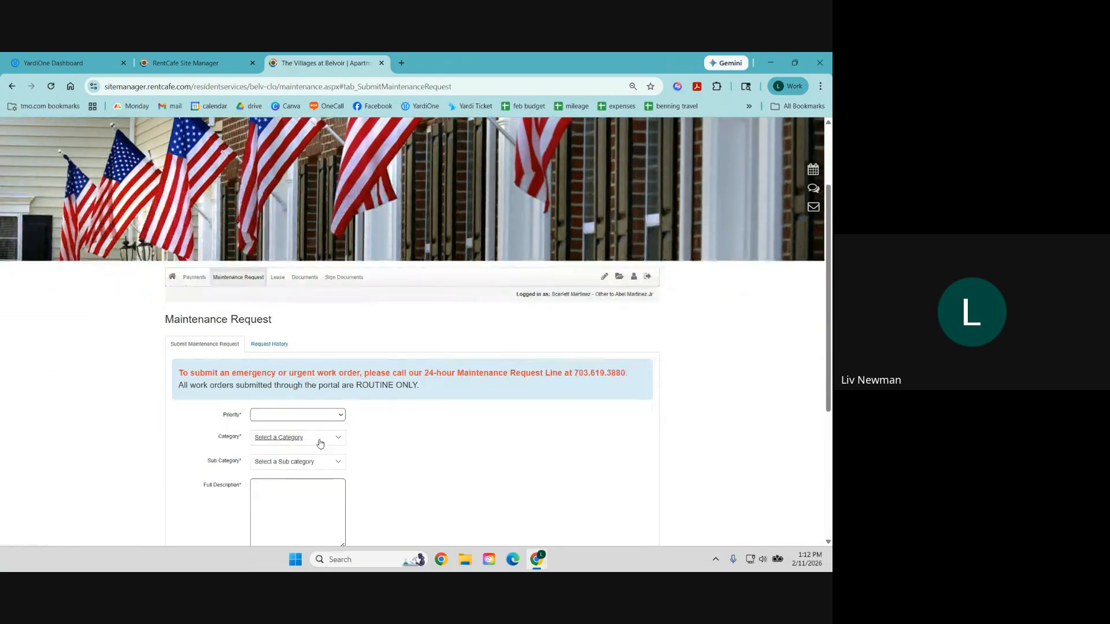
scroll(375, 341, "down", 2)
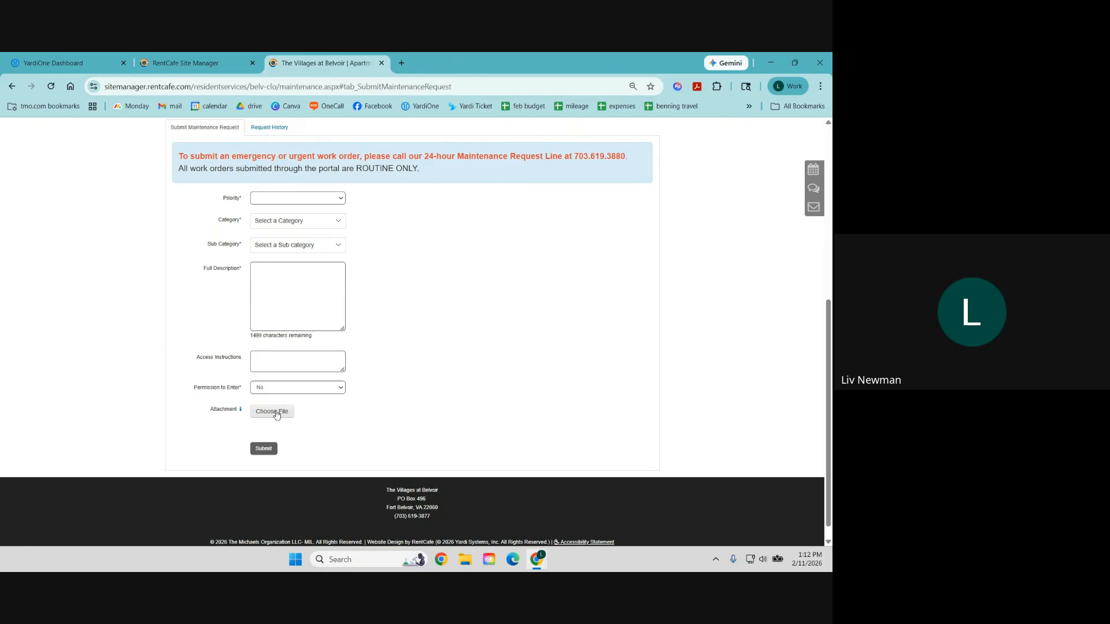
scroll(300, 418, "up", 1)
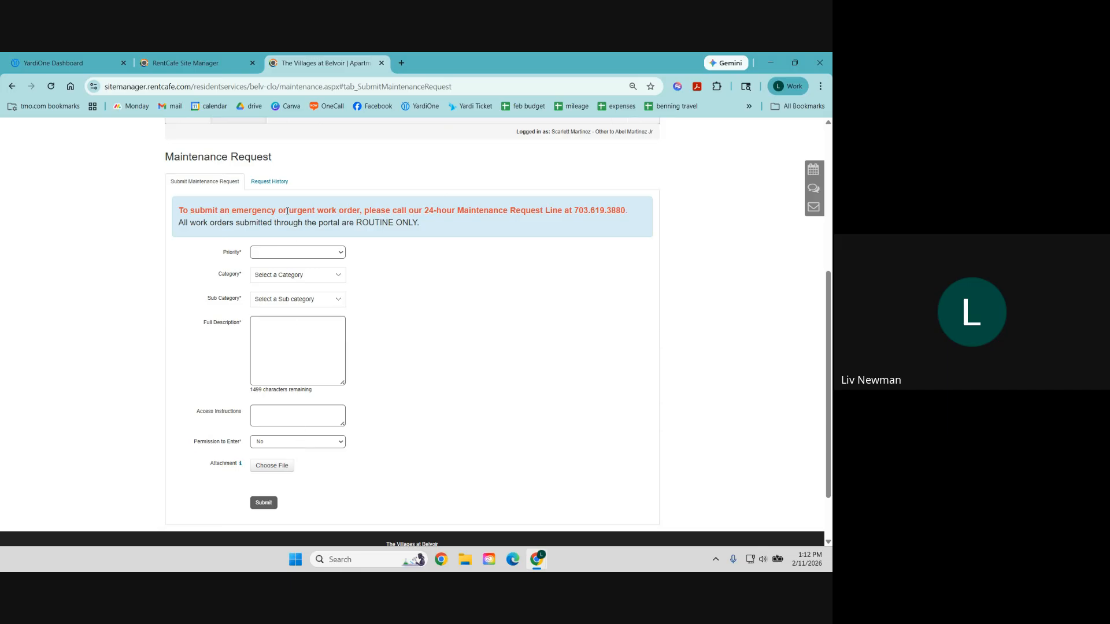
Step: Review the Request History table, then return to the portal home page
left_click(271, 182)
scroll(385, 267, "down", 5)
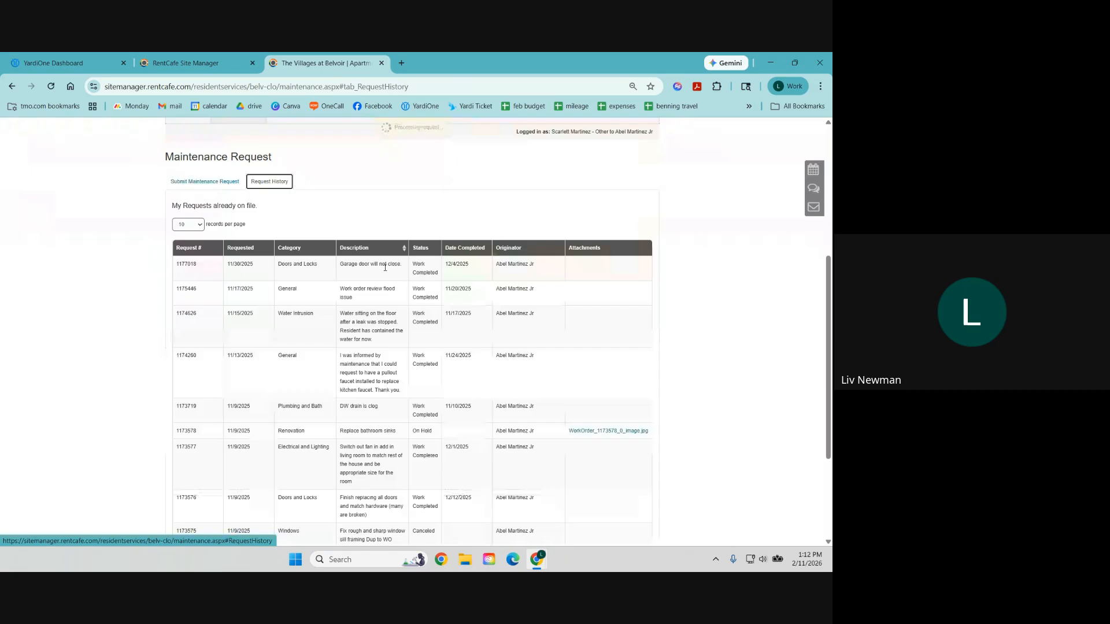
scroll(385, 268, "up", 1)
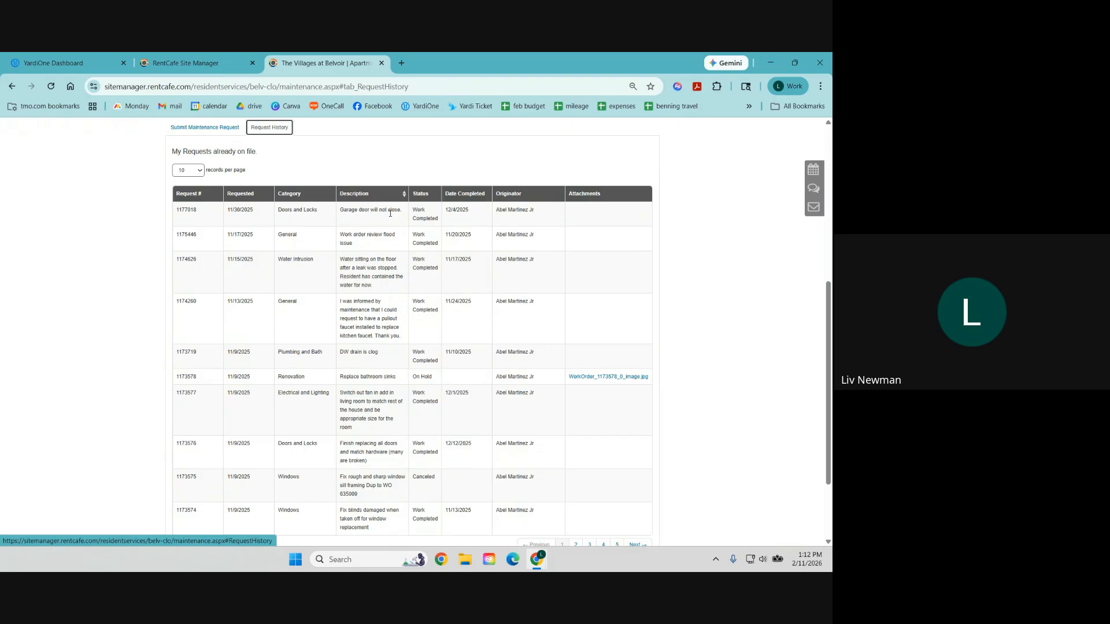
scroll(390, 213, "up", 6)
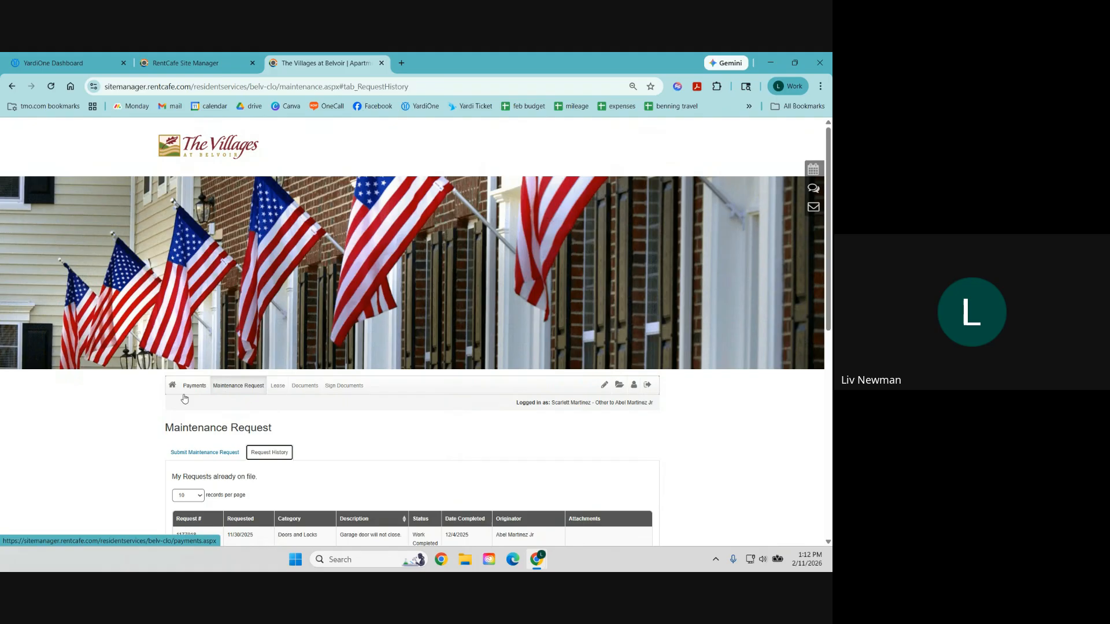
left_click(342, 394)
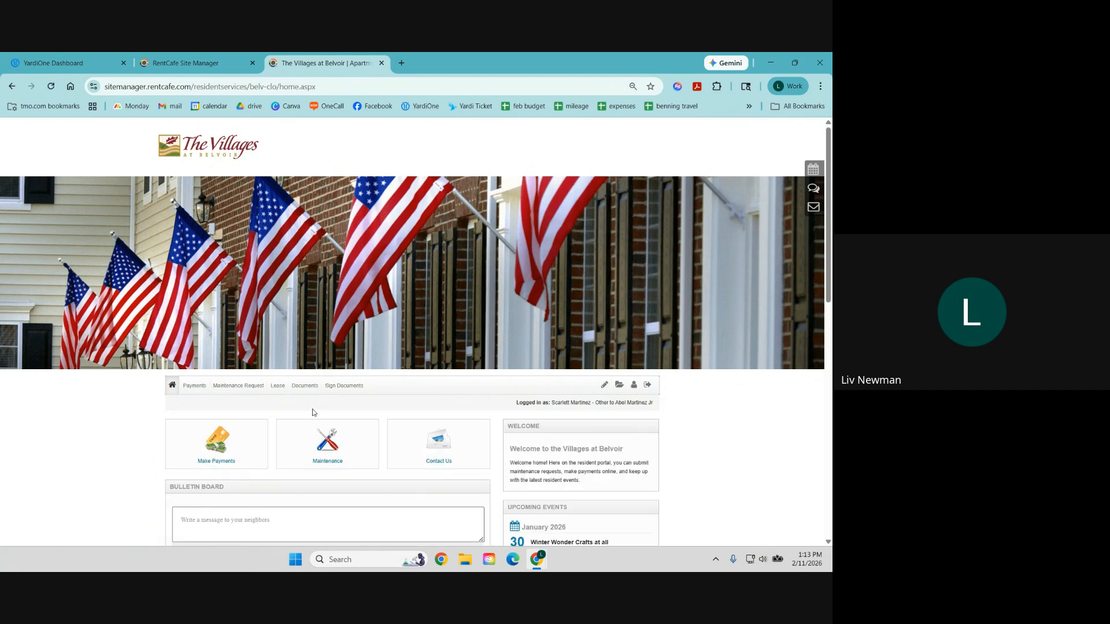
Step: Look over the Contact Us staff list, then open the resident's My Documents page
left_click(449, 450)
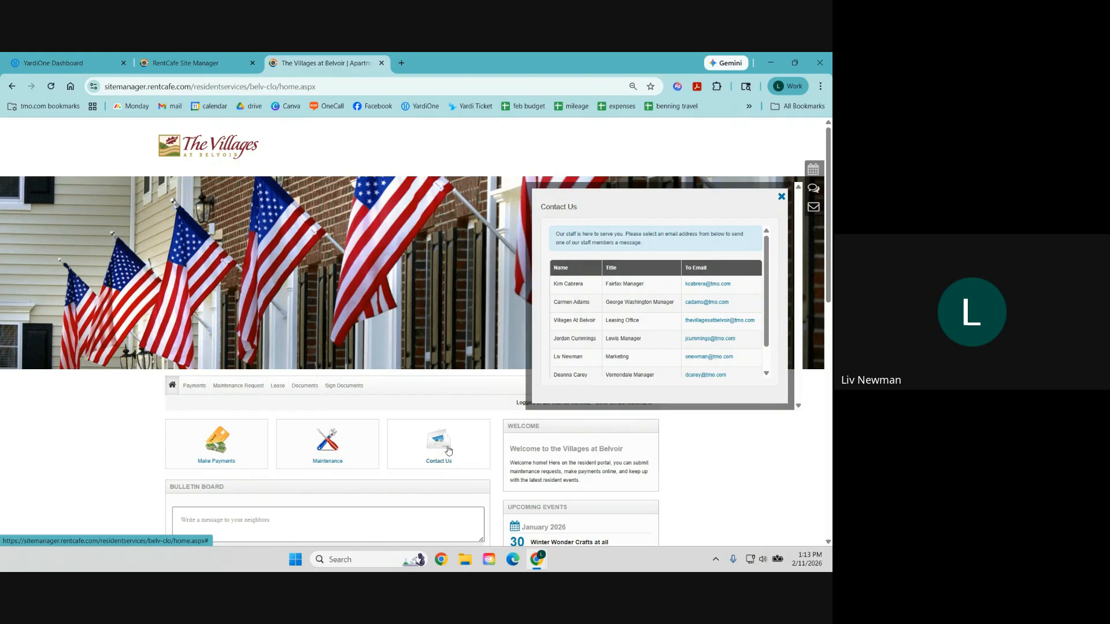
scroll(683, 337, "down", 1)
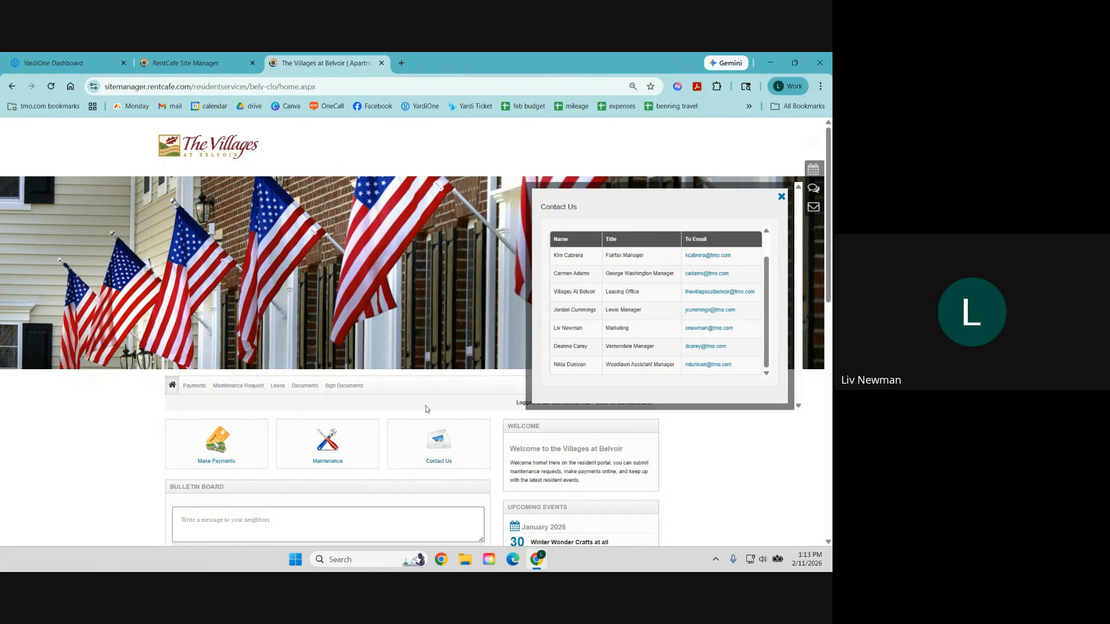
left_click(781, 198)
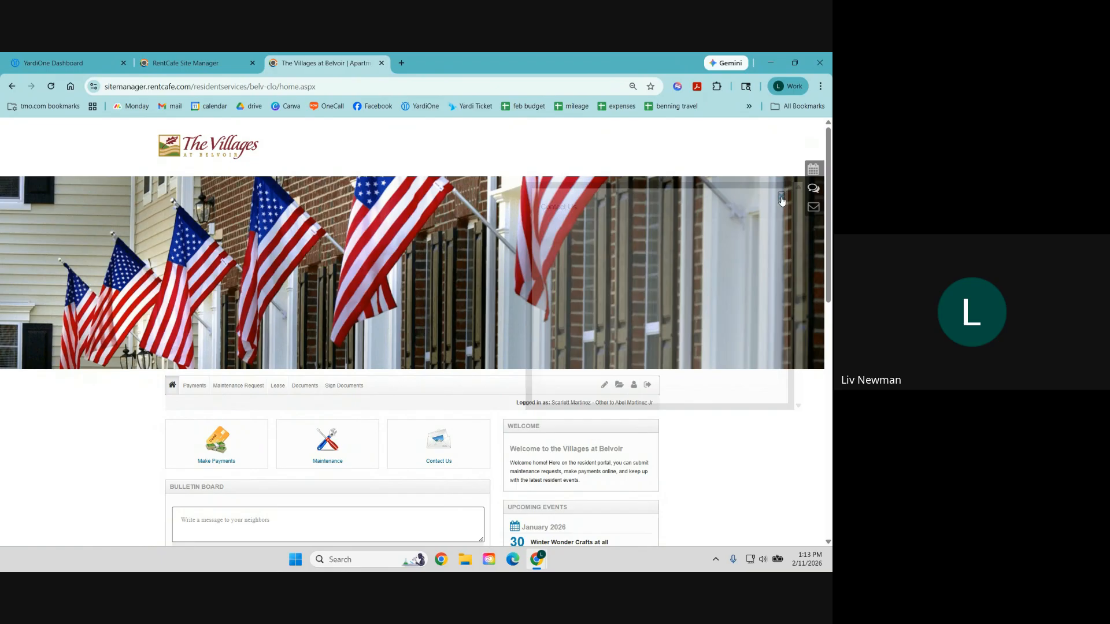
left_click(300, 389)
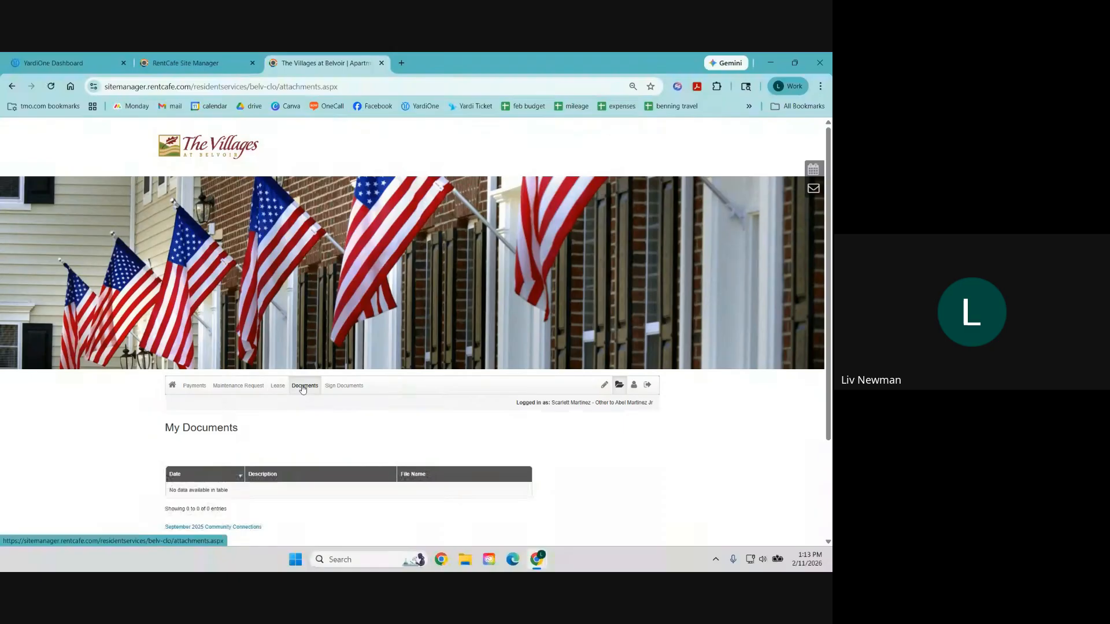
scroll(303, 389, "down", 1)
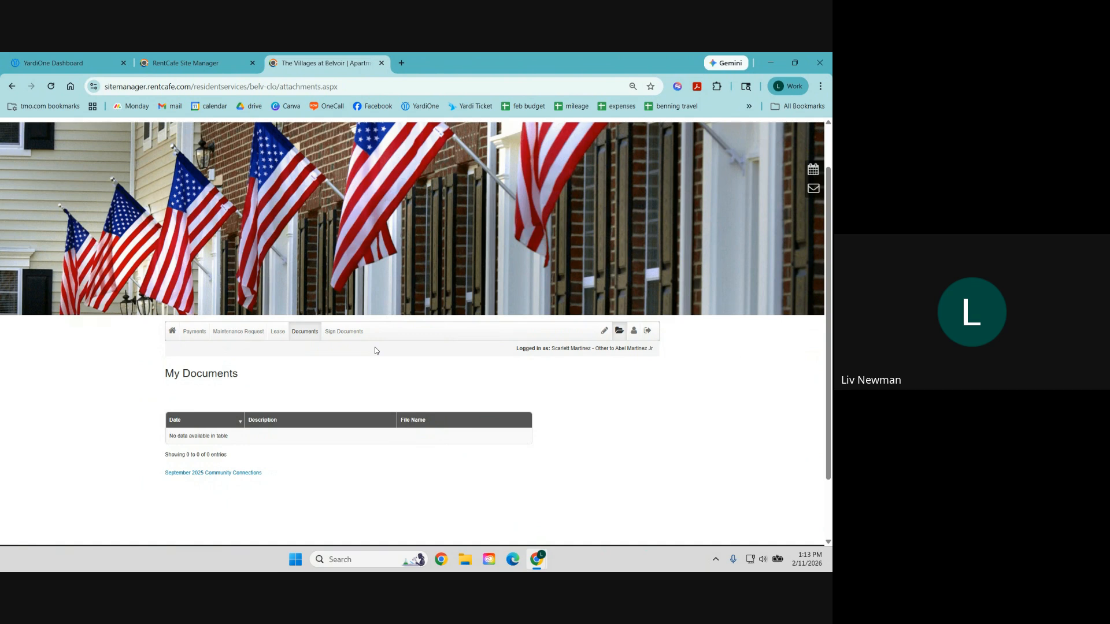
Step: Launch Voyager 7S from YardiOne into the Live database, dismissing the licence alert
left_click(61, 61)
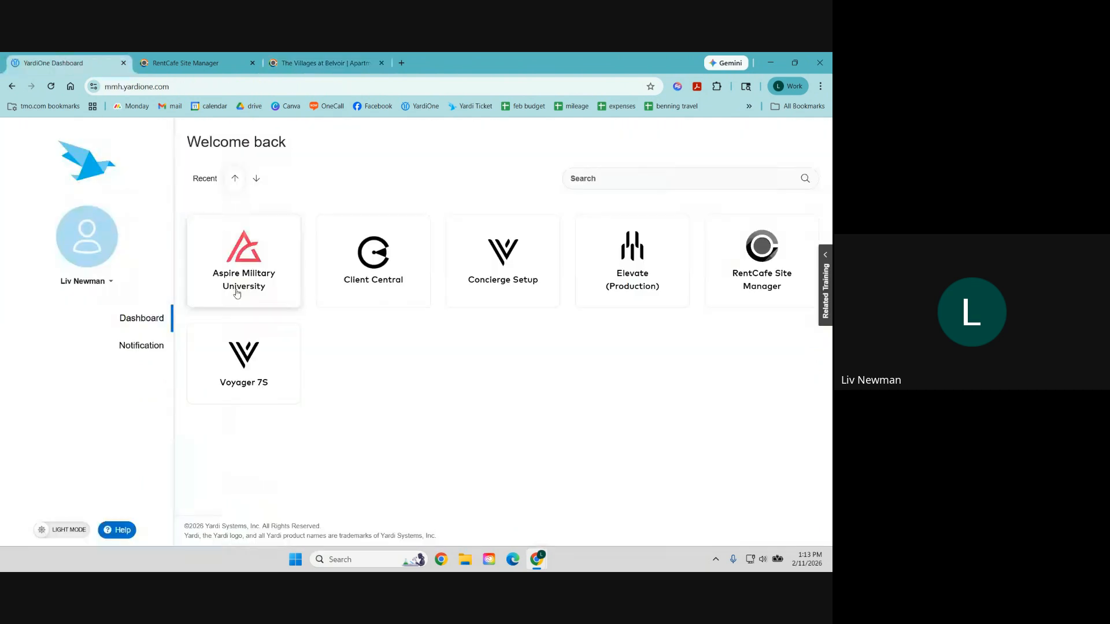
left_click(259, 352)
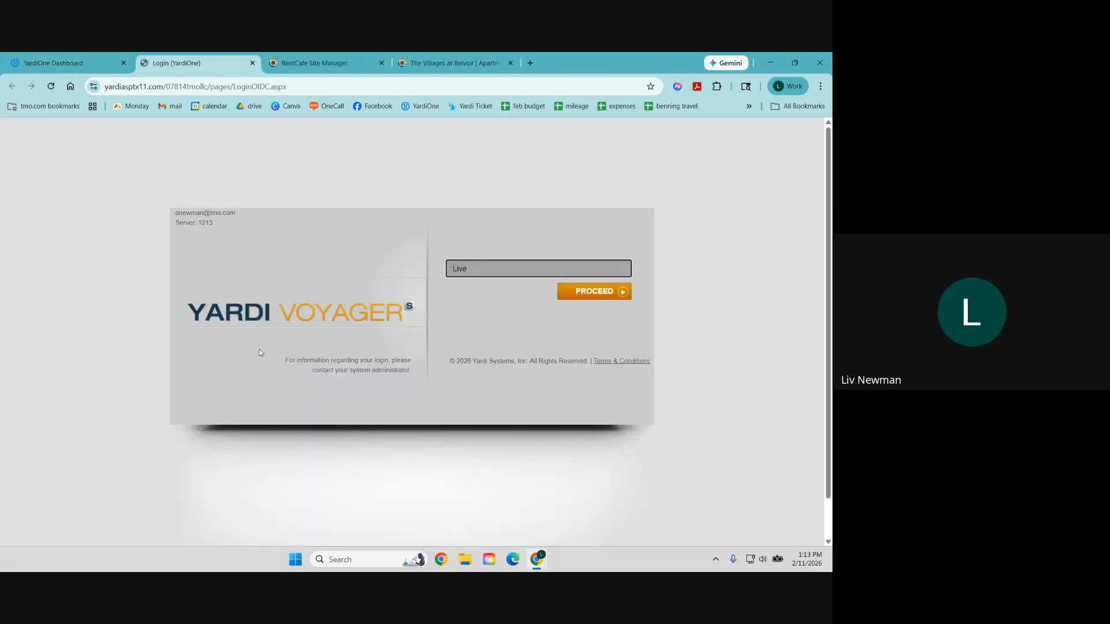
left_click(586, 295)
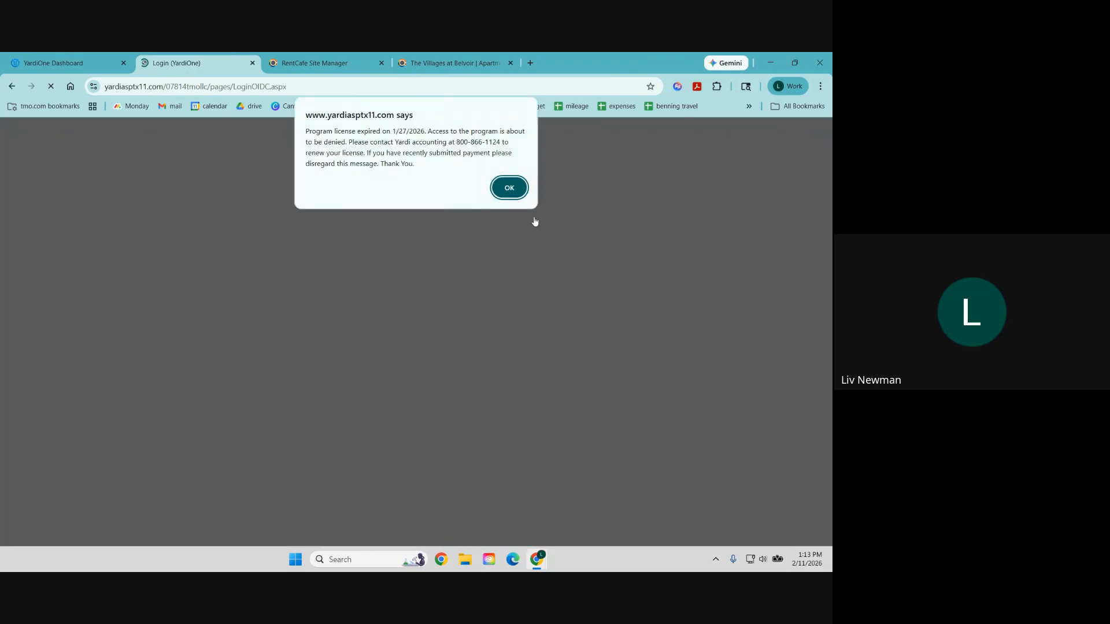
left_click(509, 188)
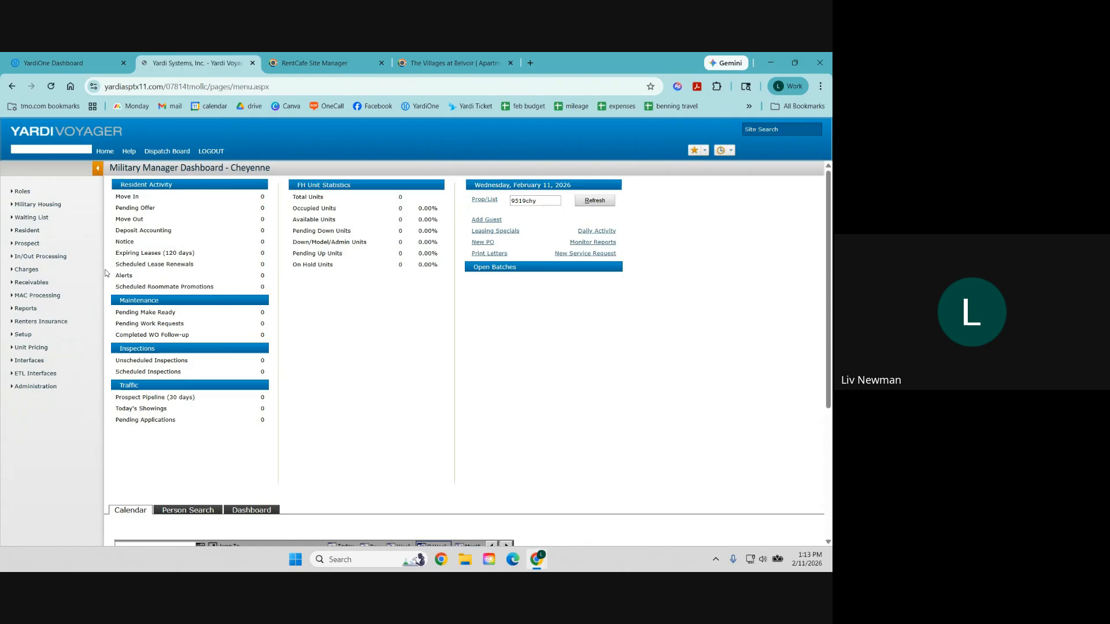
Step: Search Review Resident with the resident code cleared and Status set to Current
mouse_move(52, 232)
left_click(145, 238)
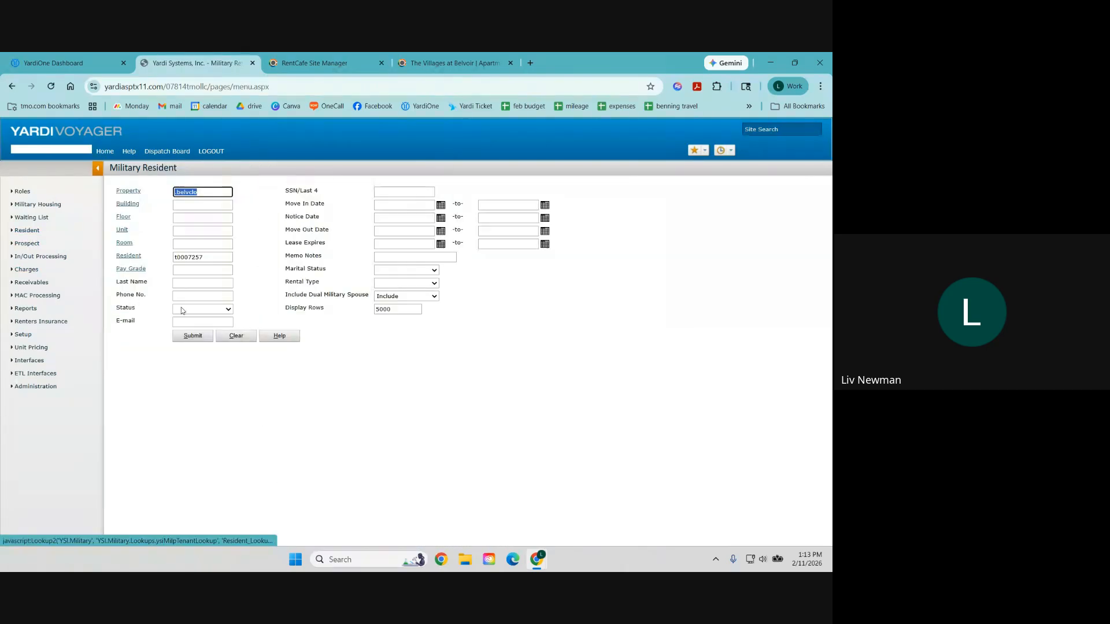
double_click(211, 256)
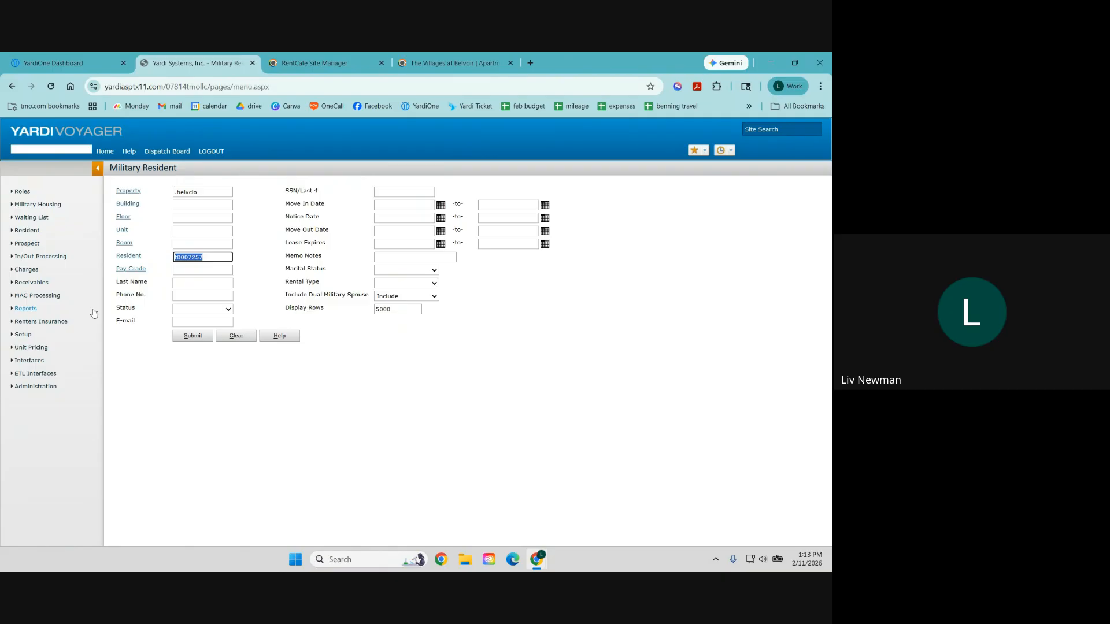
key("BackSpace")
left_click(186, 310)
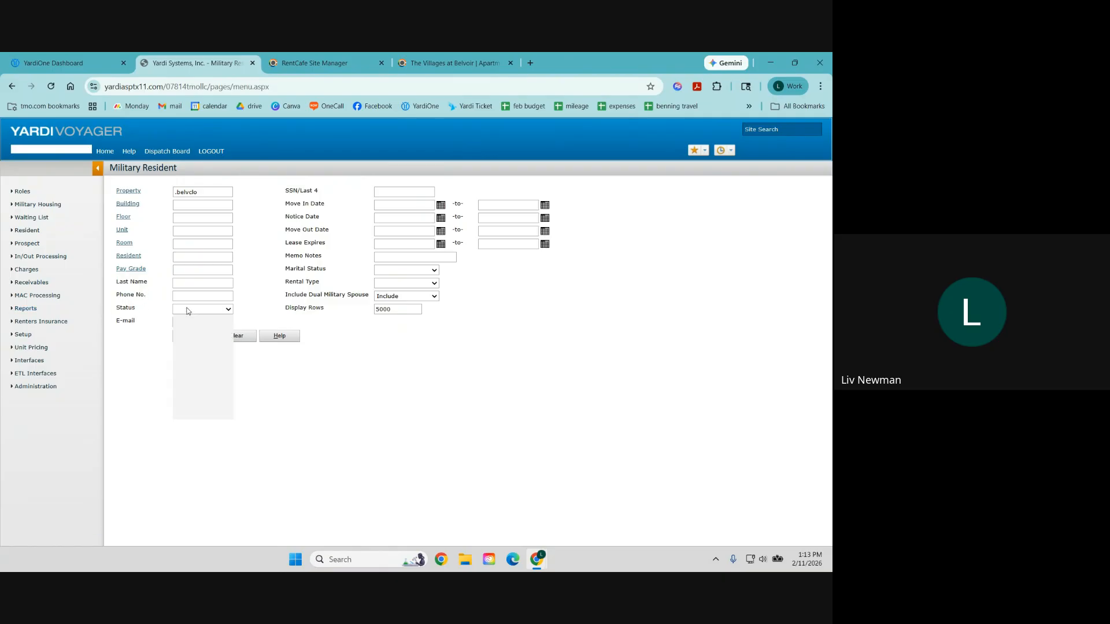
left_click(195, 335)
left_click(191, 336)
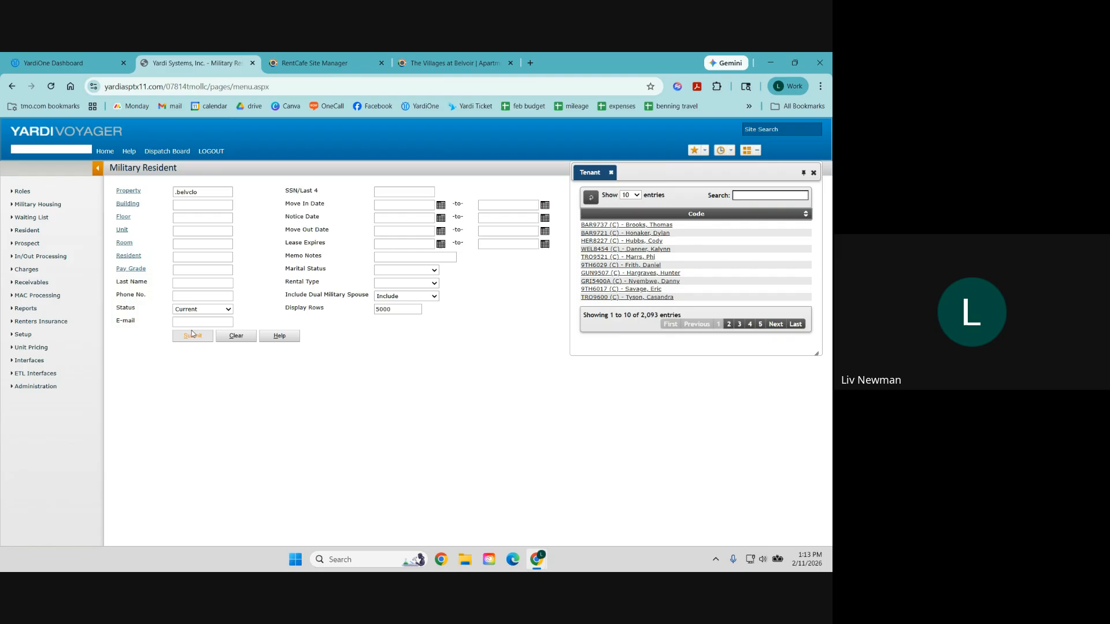
Step: Open another resident's attachments, mark the Move-in Packet for portal sharing, then close without saving
left_click(608, 249)
left_click(390, 170)
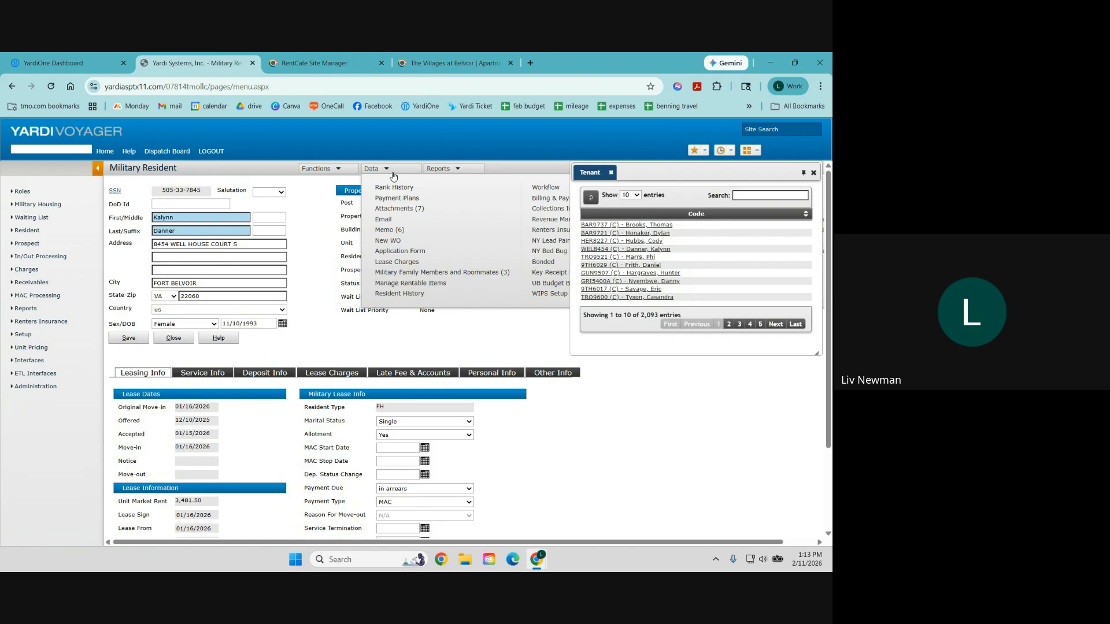
left_click(404, 215)
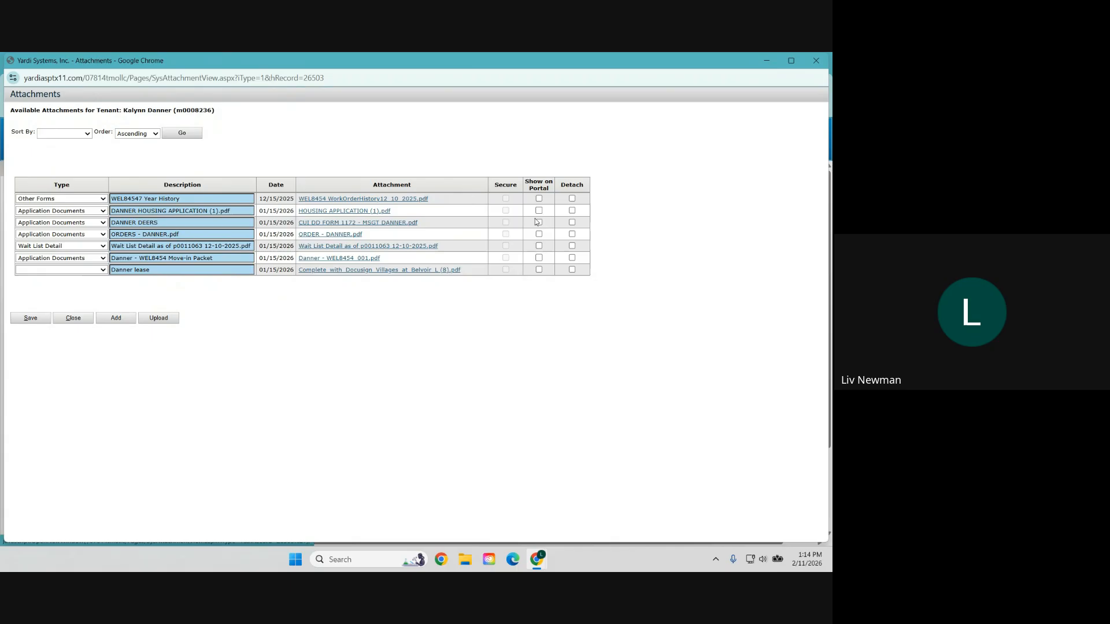
left_click(539, 257)
left_click(815, 61)
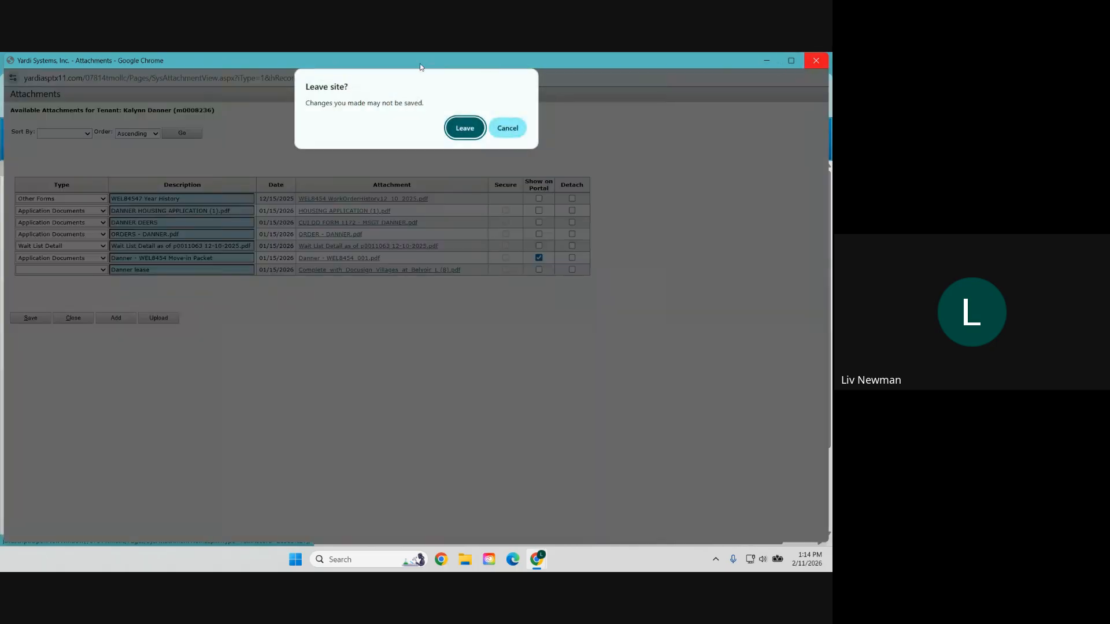
left_click(450, 133)
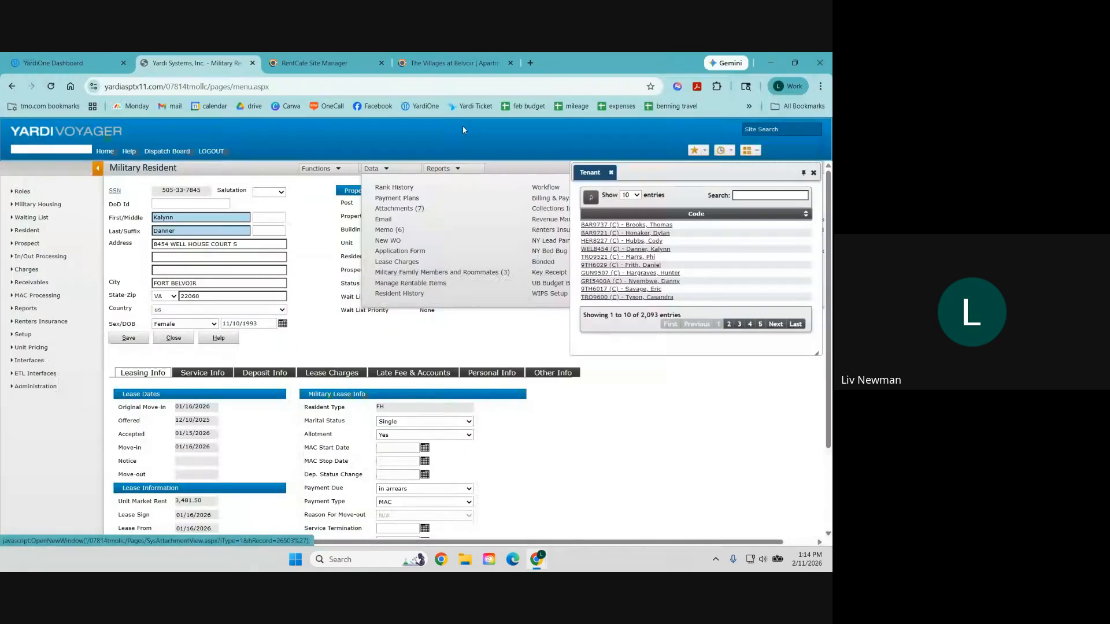
Step: Switch to The Villages at Belvoir portal tab and open the Sign Documents page
left_click(453, 63)
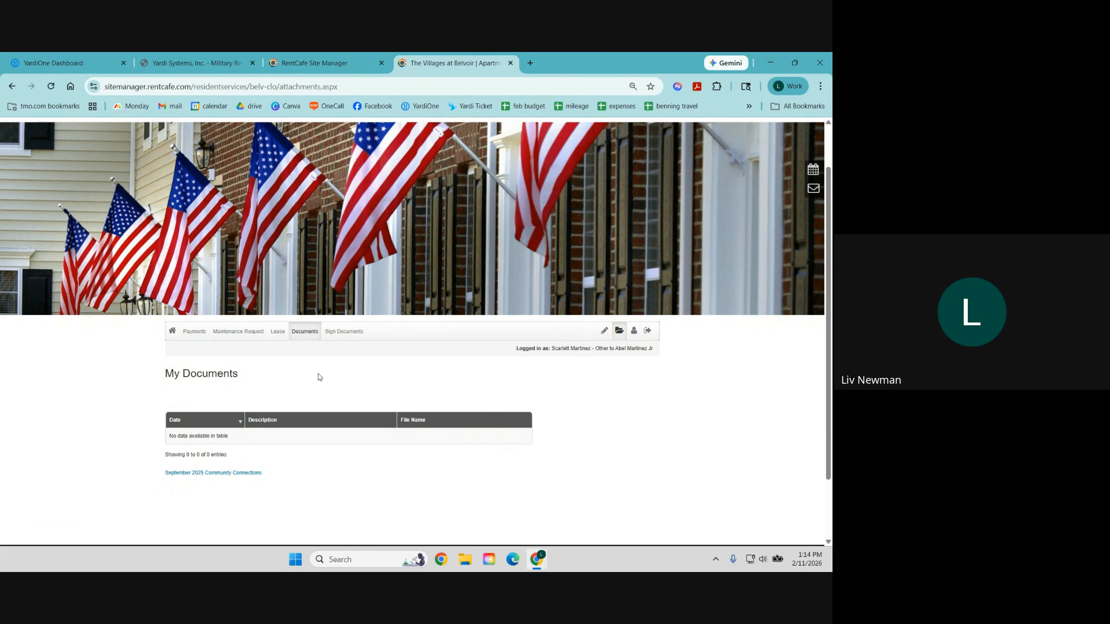
left_click(351, 337)
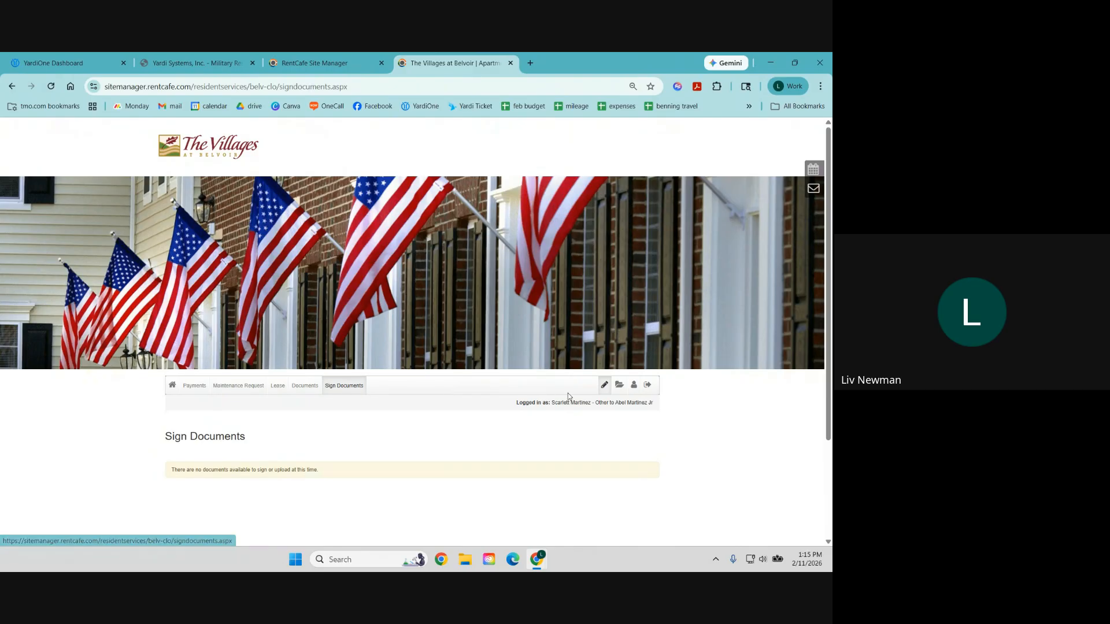
Step: Scroll through the resident's My Profile page, then close The Villages at Belvoir portal tab
left_click(633, 387)
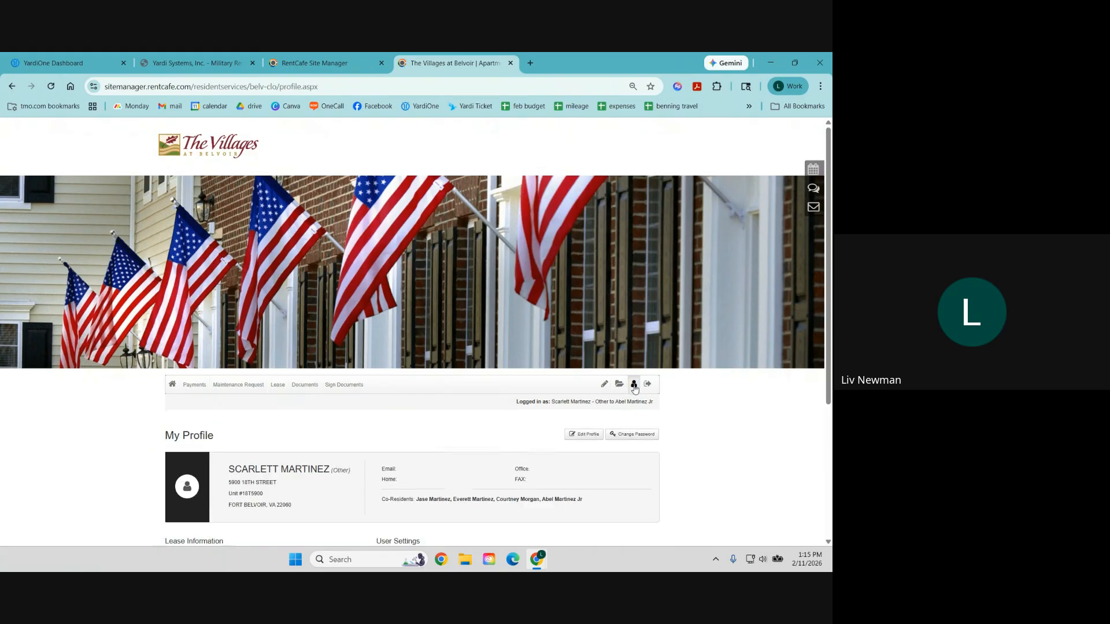
scroll(635, 388, "down", 4)
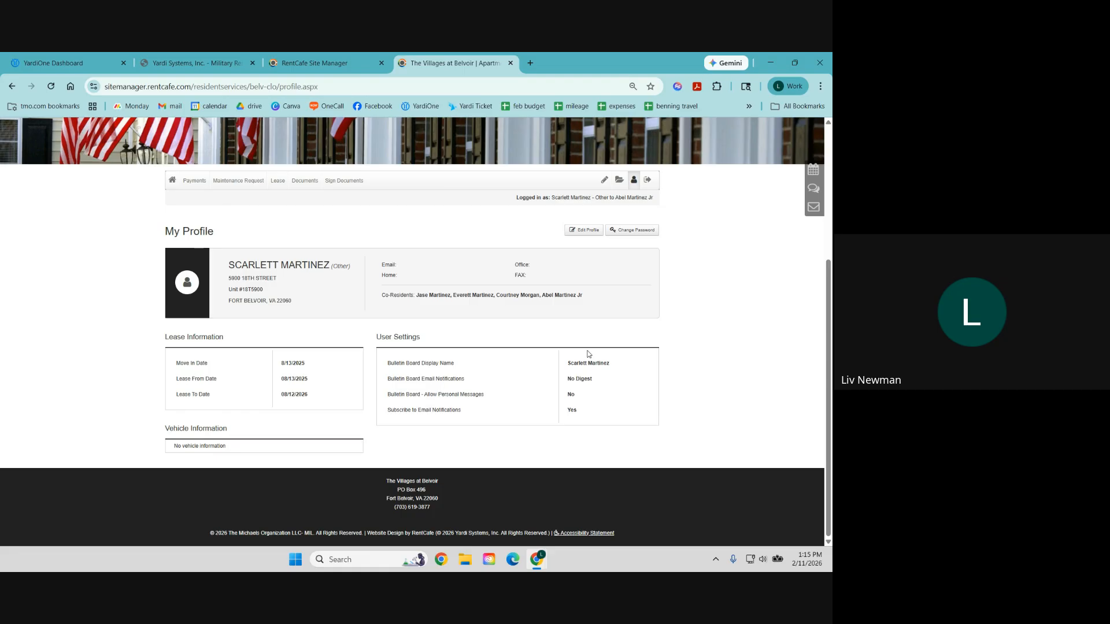
scroll(595, 354, "up", 4)
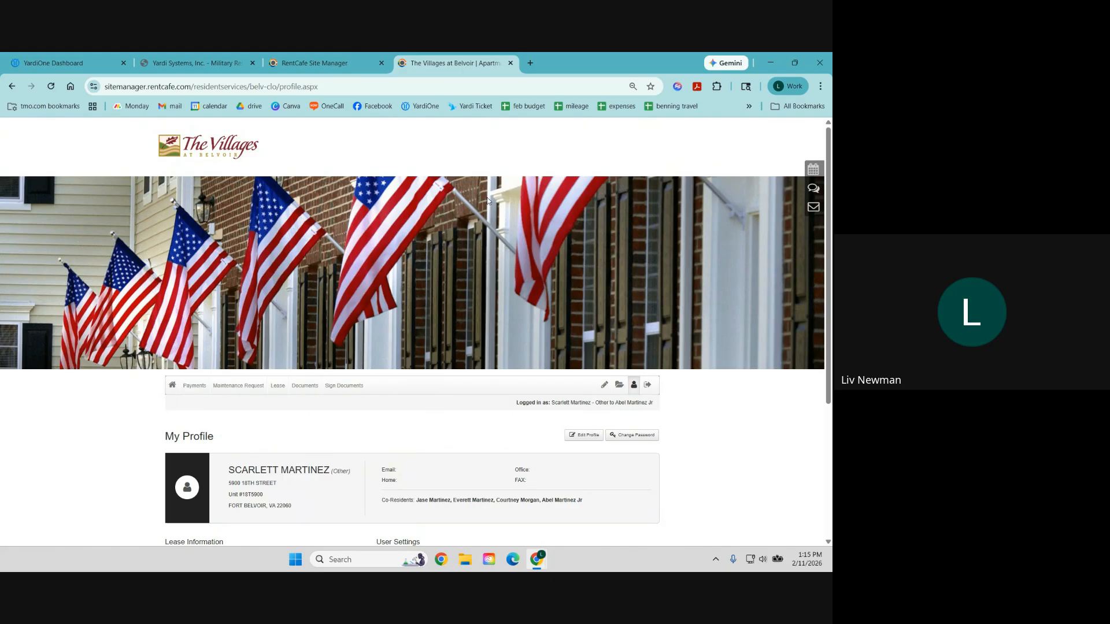
left_click(511, 63)
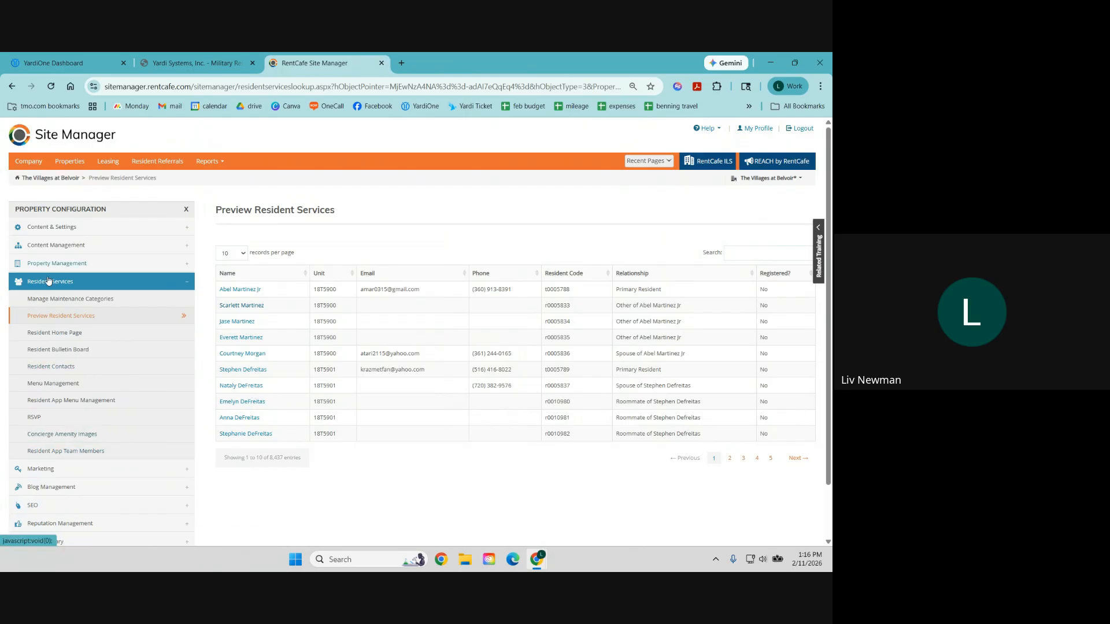
Step: Go to the User Management page under Company Management at company level
left_click(27, 162)
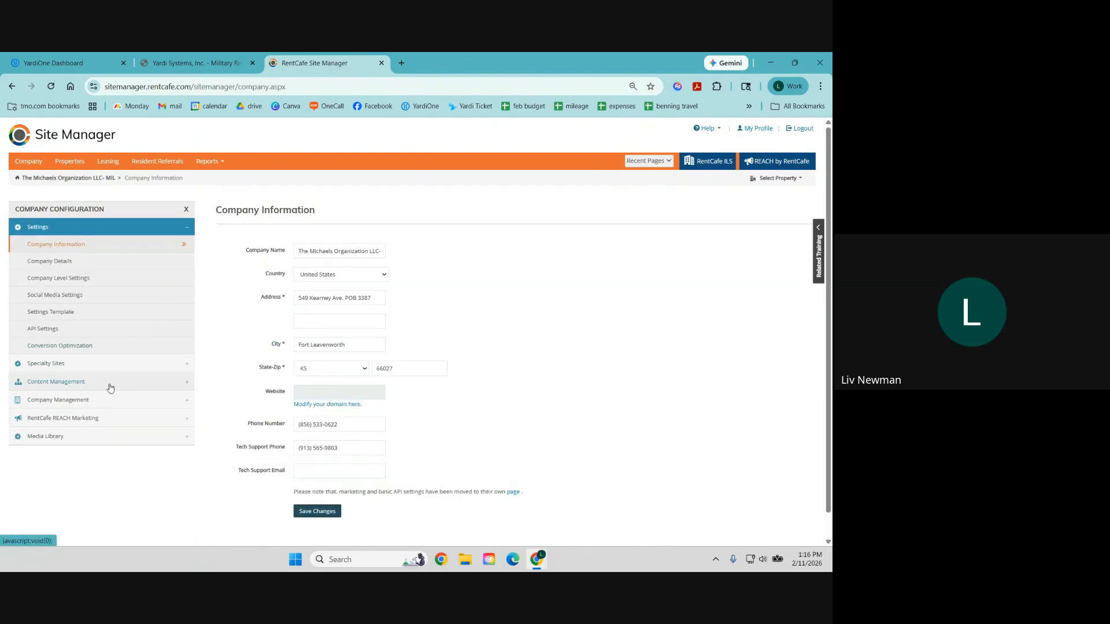
left_click(111, 384)
left_click(106, 414)
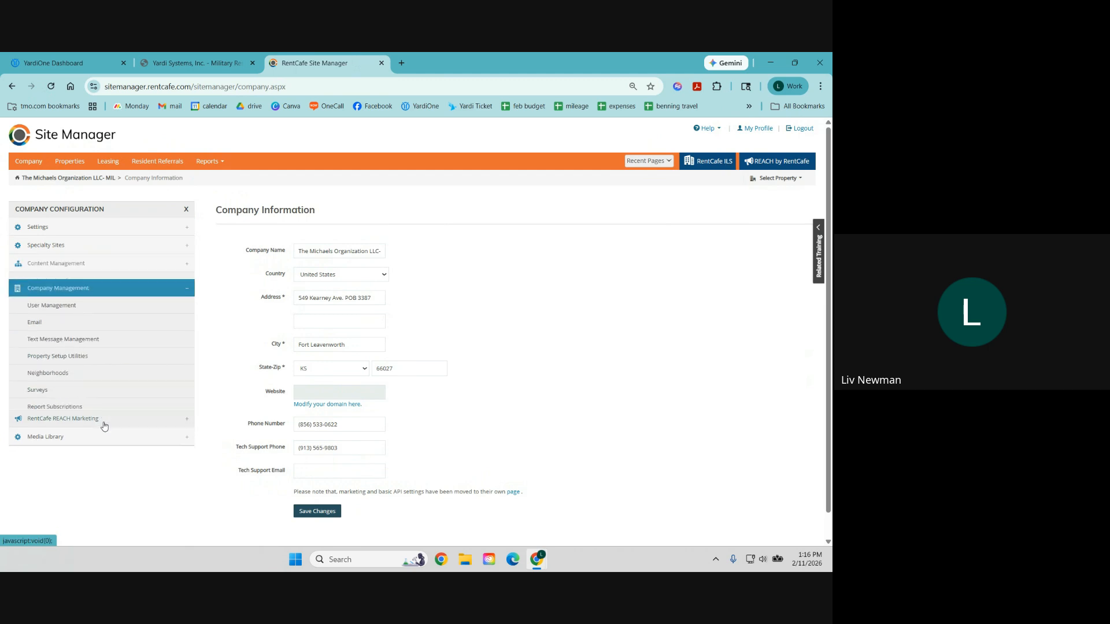
left_click(66, 300)
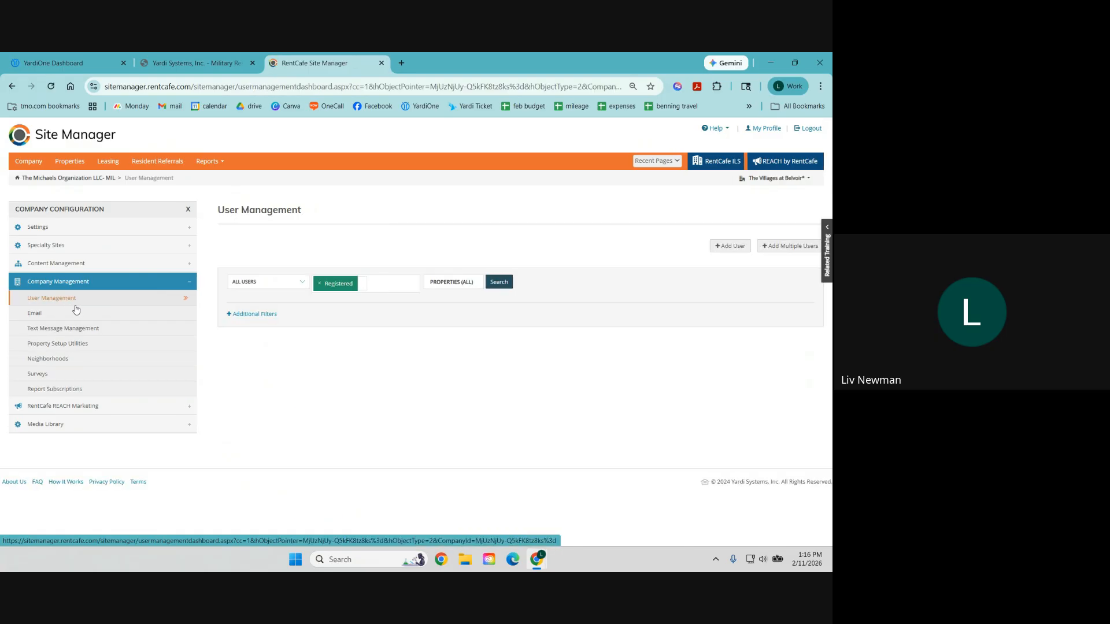
Step: Filter users to Residents and add Unregistered and Invited to the registration statuses
left_click(245, 282)
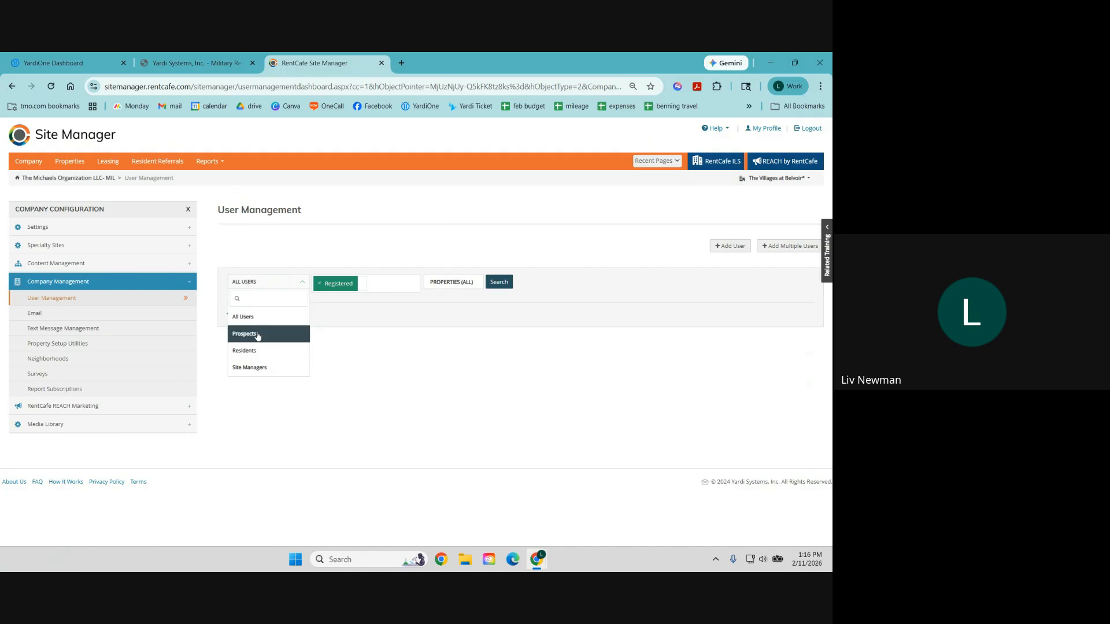
left_click(249, 351)
left_click(370, 285)
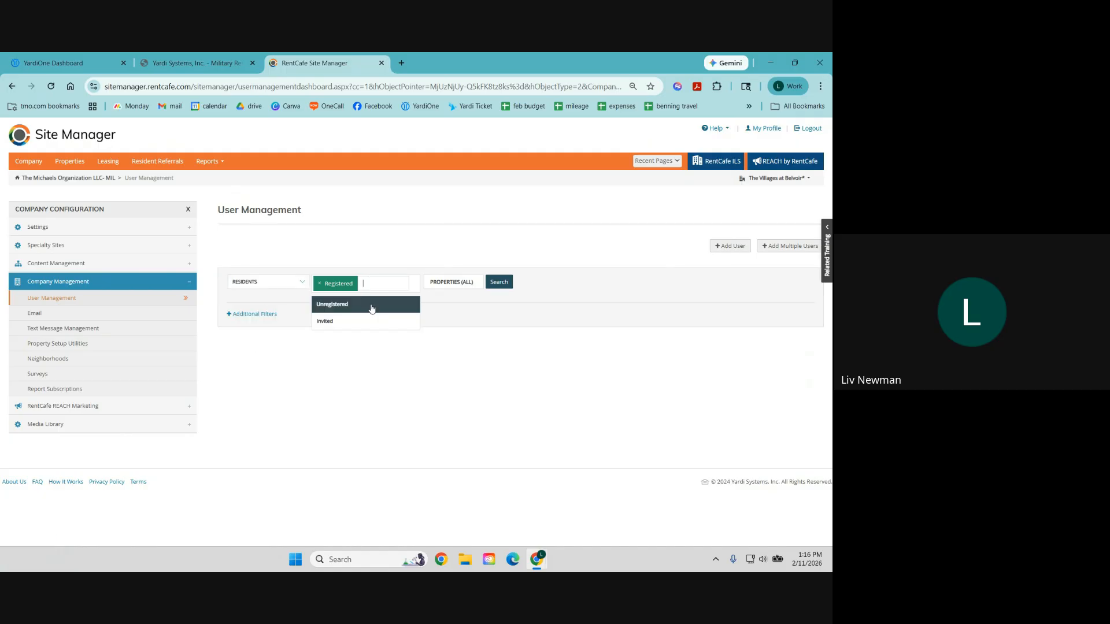
left_click(369, 304)
left_click(413, 287)
left_click(404, 306)
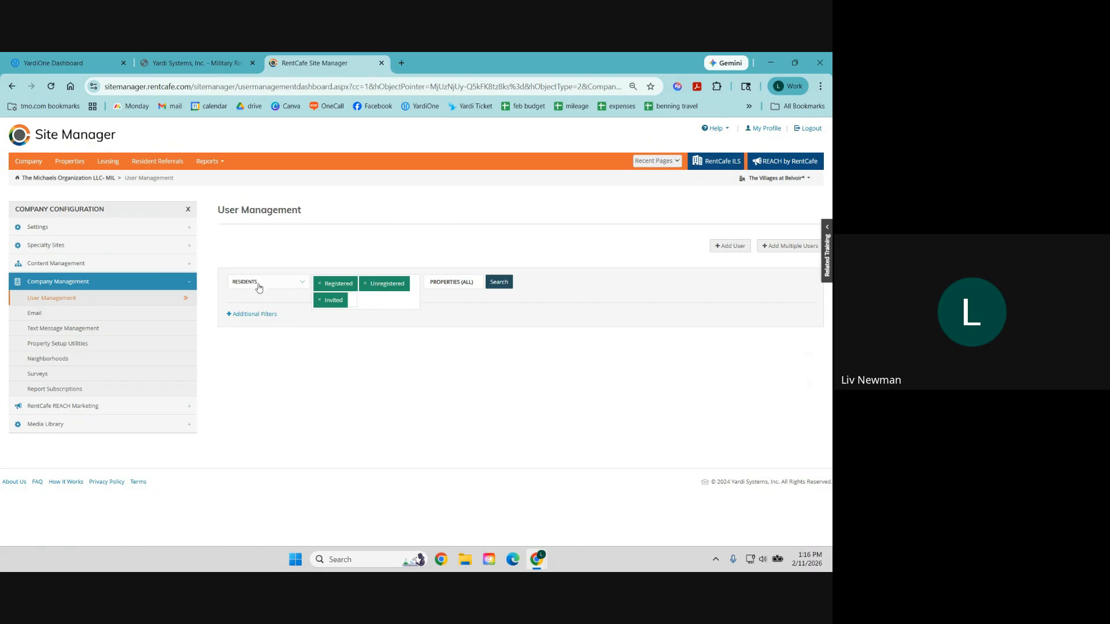
left_click(364, 300)
left_click(373, 315)
Step: Select Belvoir Village as the property and run the search, showing 136 registered and 96 unregistered
left_click(456, 287)
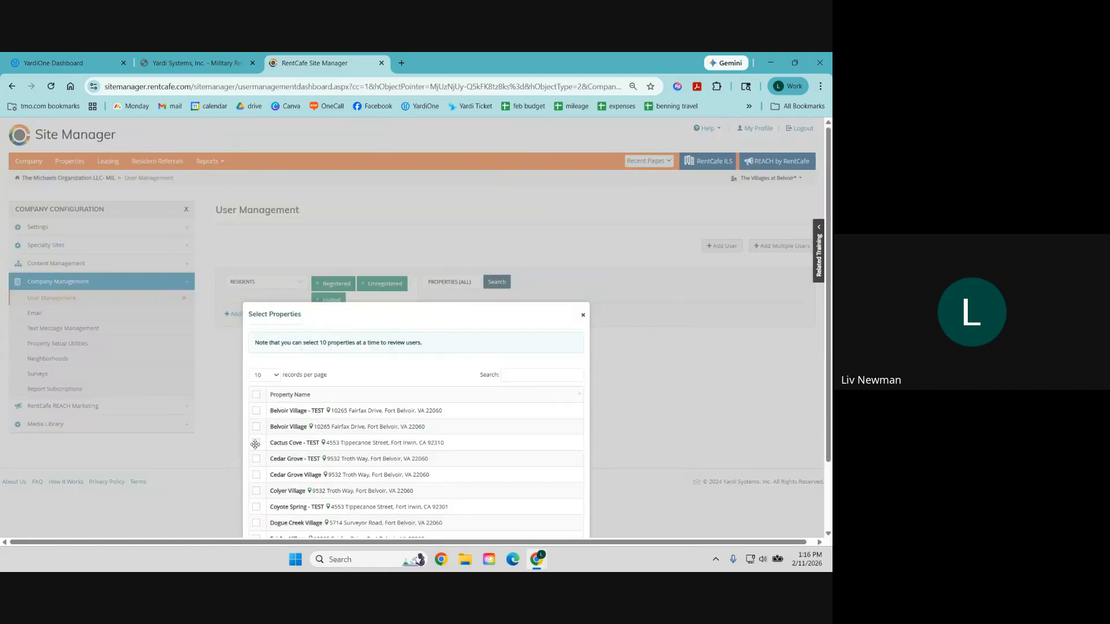
left_click(257, 428)
scroll(330, 463, "down", 2)
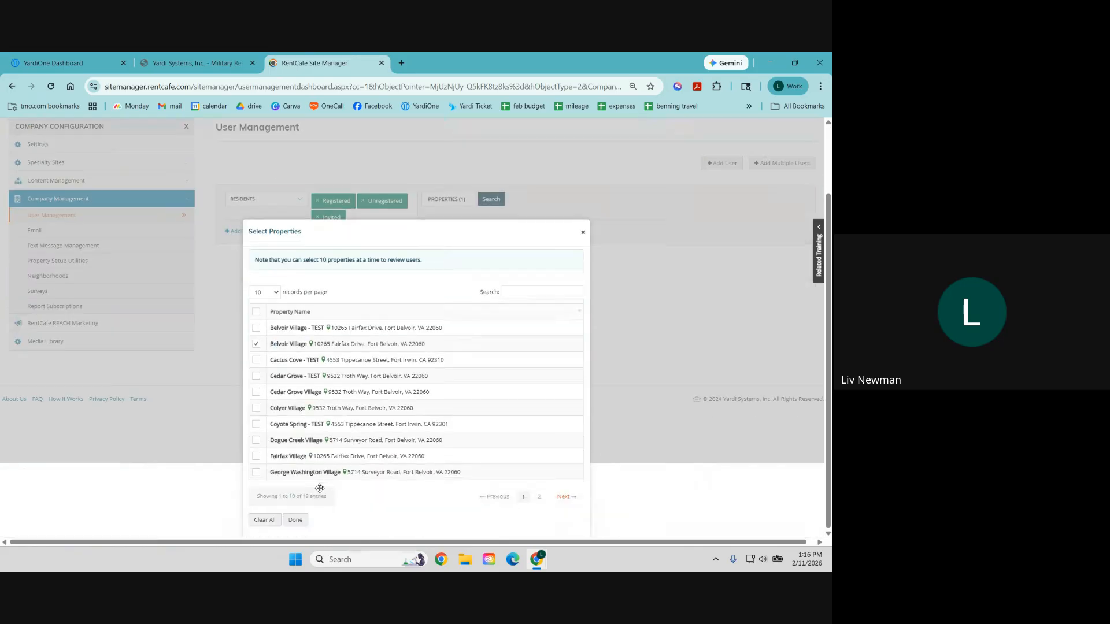
left_click(294, 521)
left_click(492, 284)
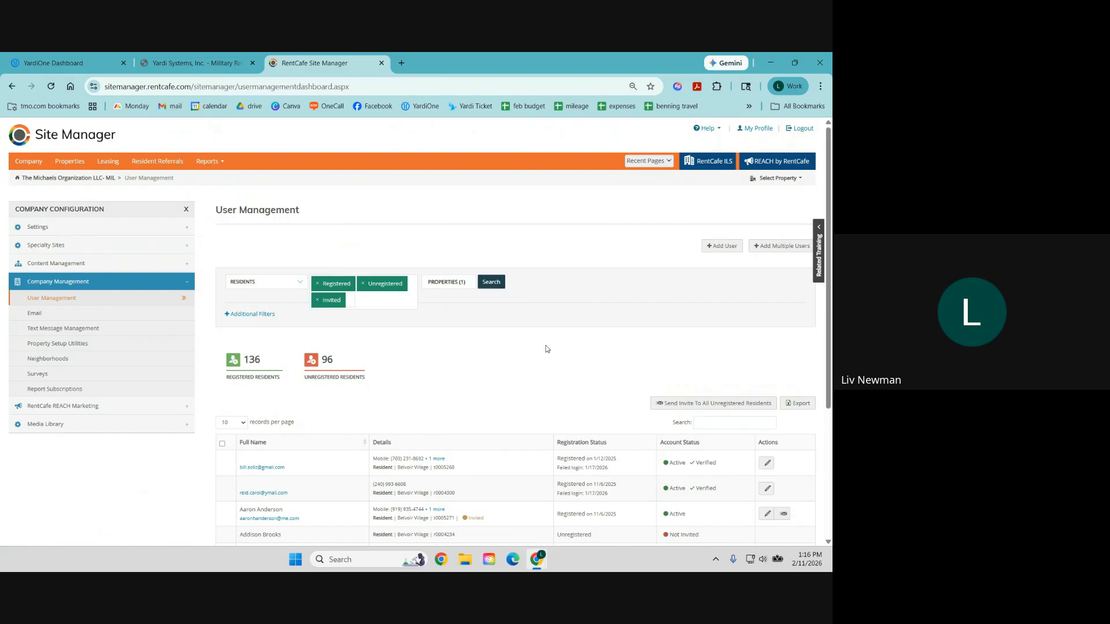
scroll(588, 366, "down", 2)
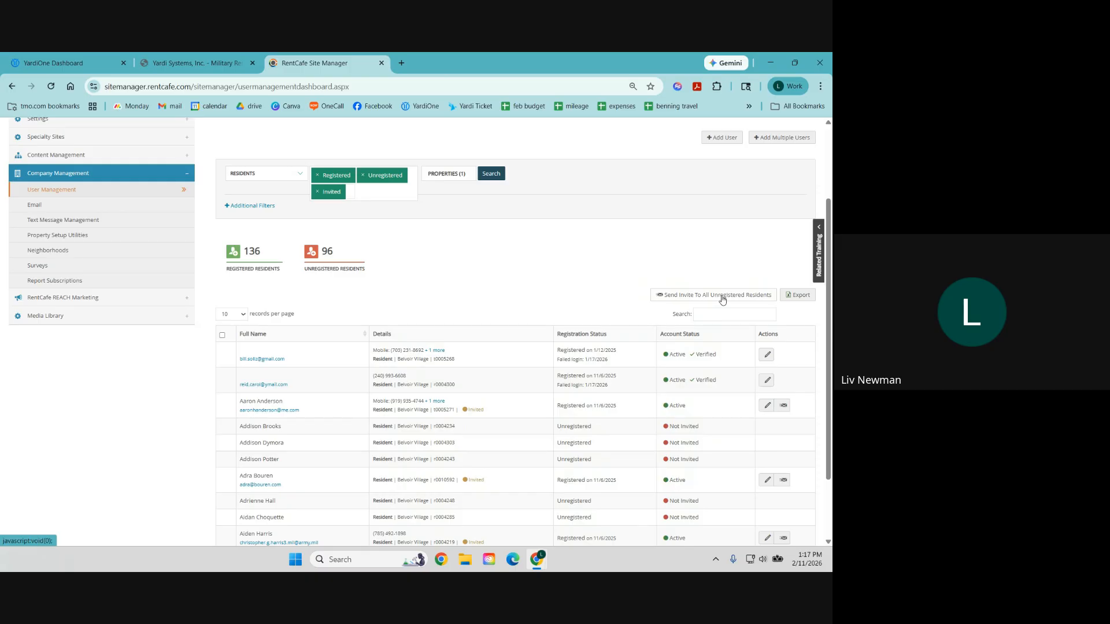
scroll(711, 241, "down", 1)
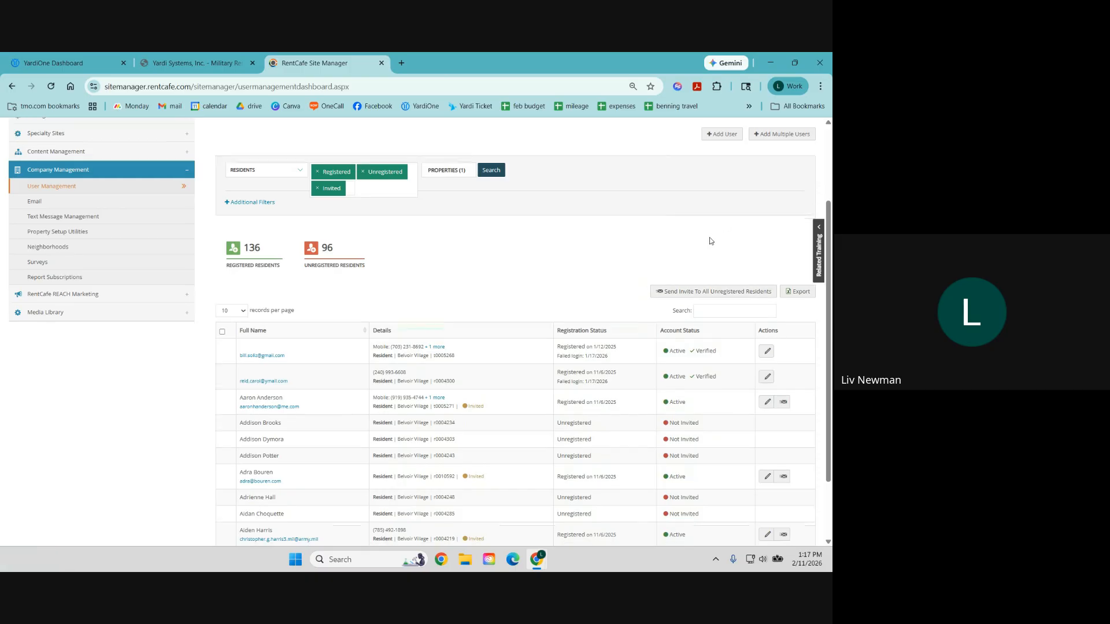
scroll(710, 240, "down", 2)
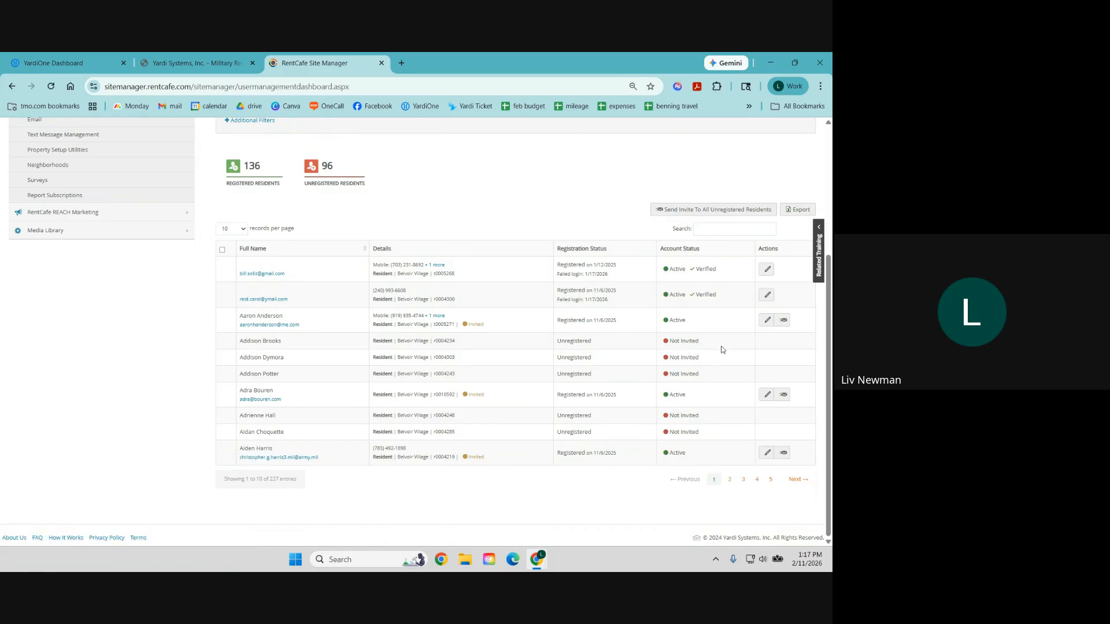
left_click(716, 228)
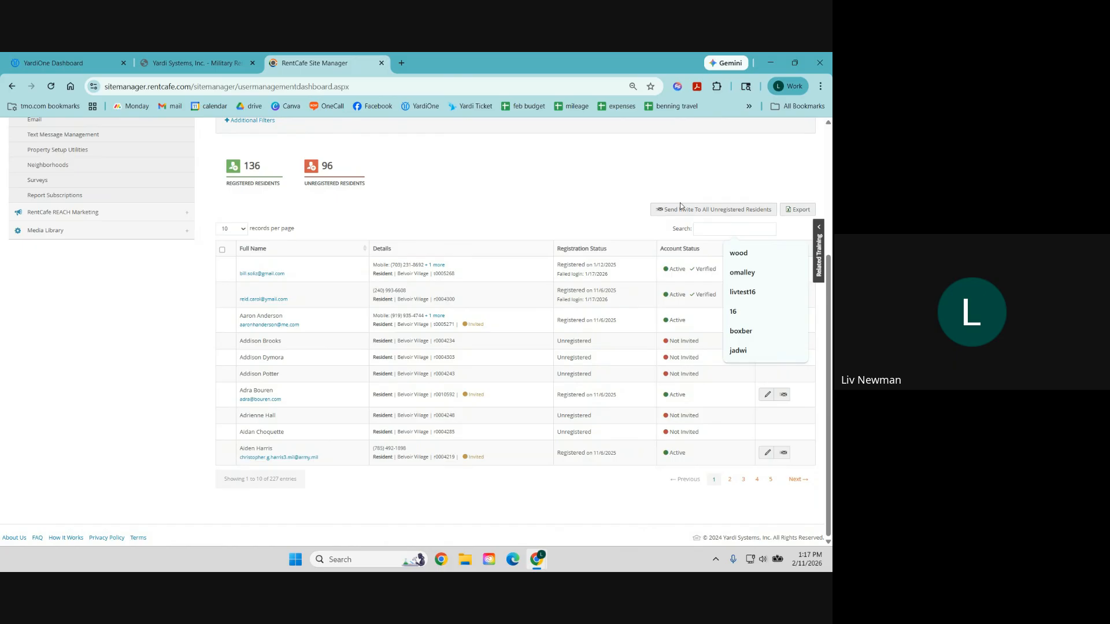
left_click(617, 207)
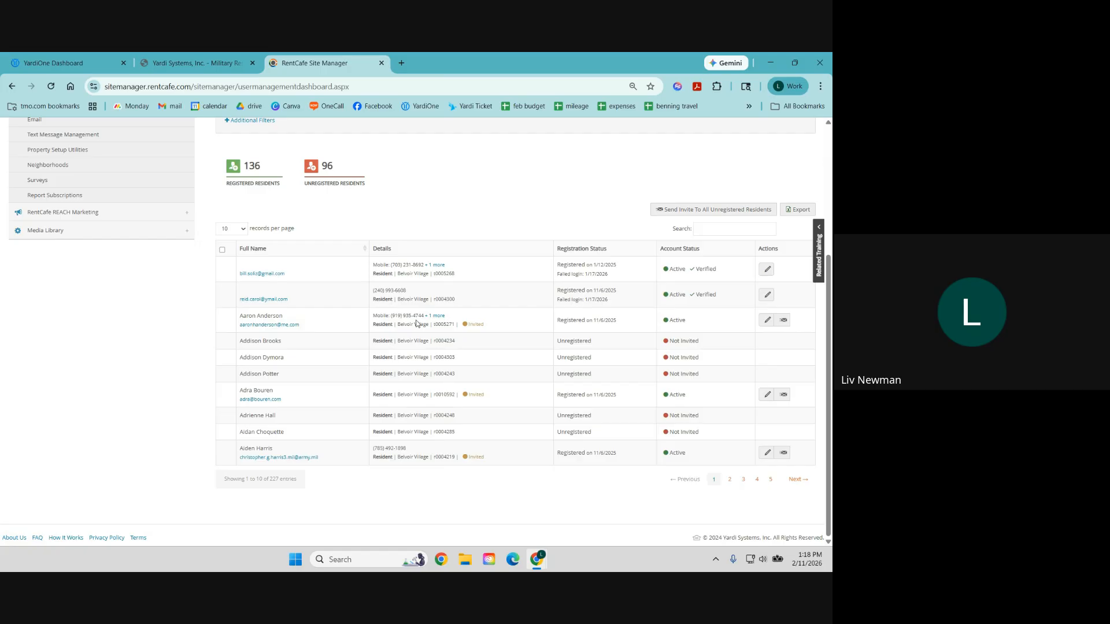
left_click_drag(432, 325, 459, 324)
left_click(526, 328)
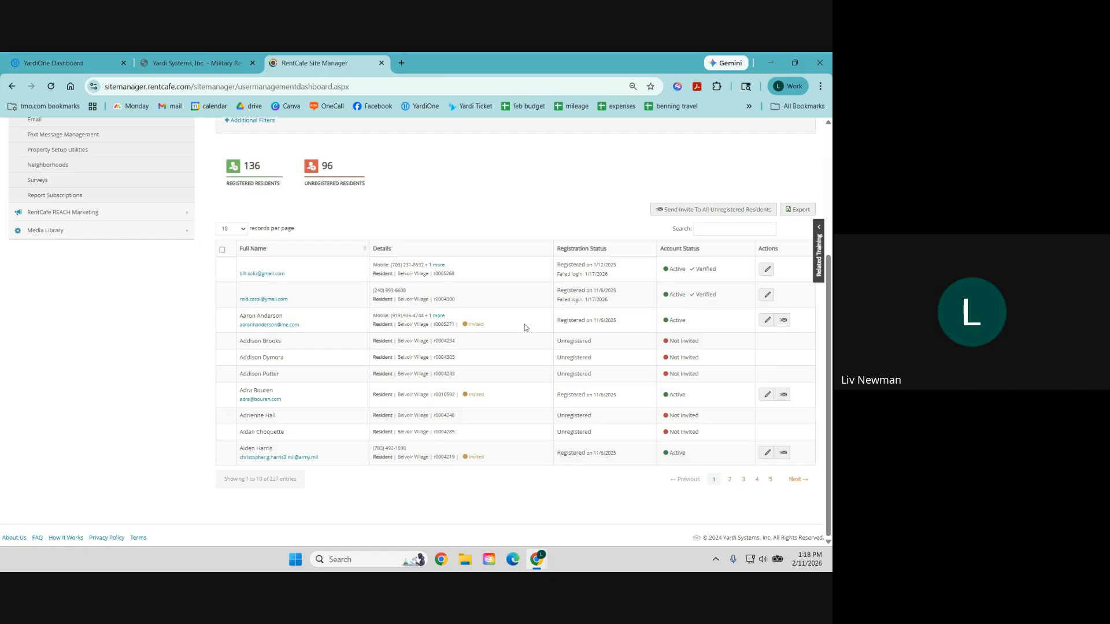